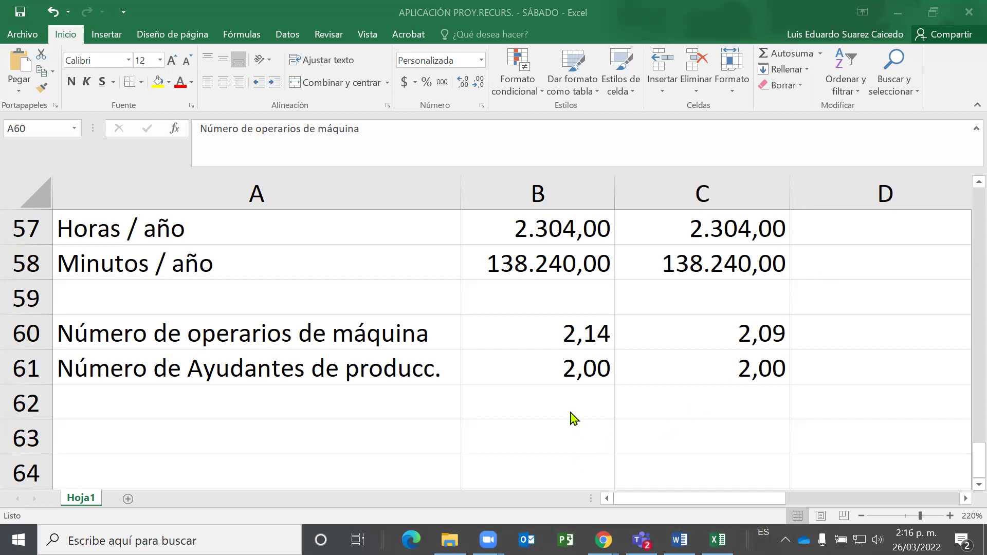
# Review the direct labour calculations for production helpers and machine operators in rows 38 to 61.
pyautogui.scroll(6, 709, 322)
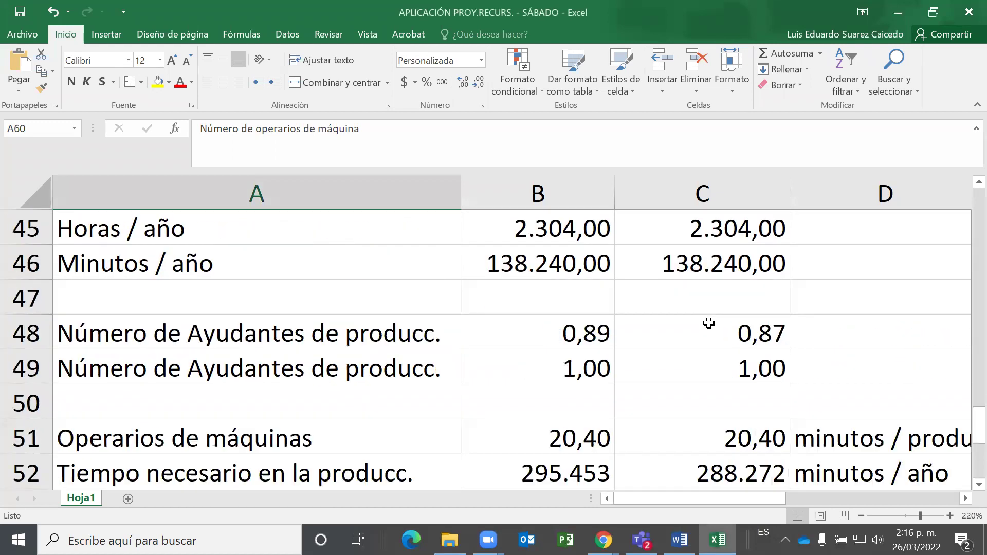
pyautogui.scroll(1, 708, 323)
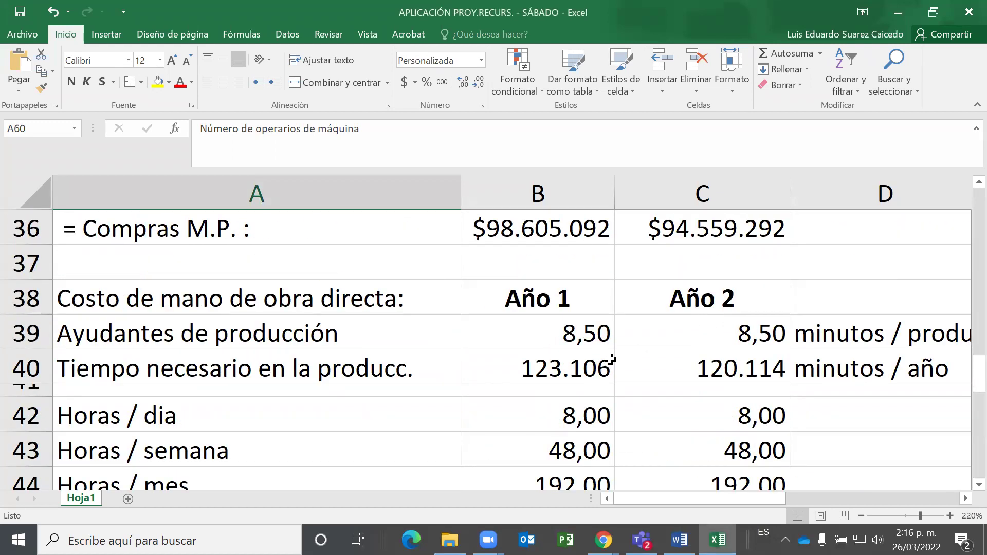
pyautogui.scroll(1, 509, 366)
pyautogui.scroll(-2, 509, 365)
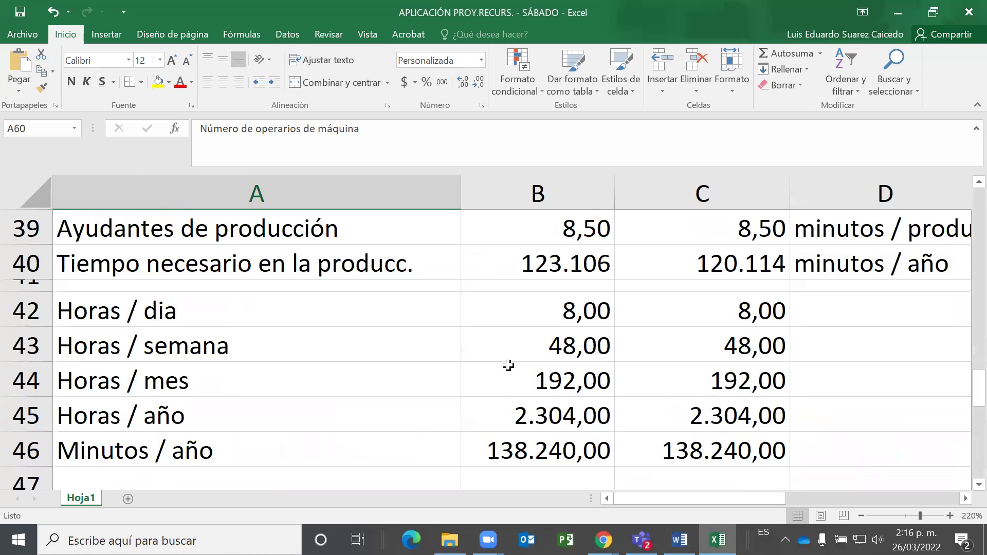
pyautogui.scroll(1, 509, 365)
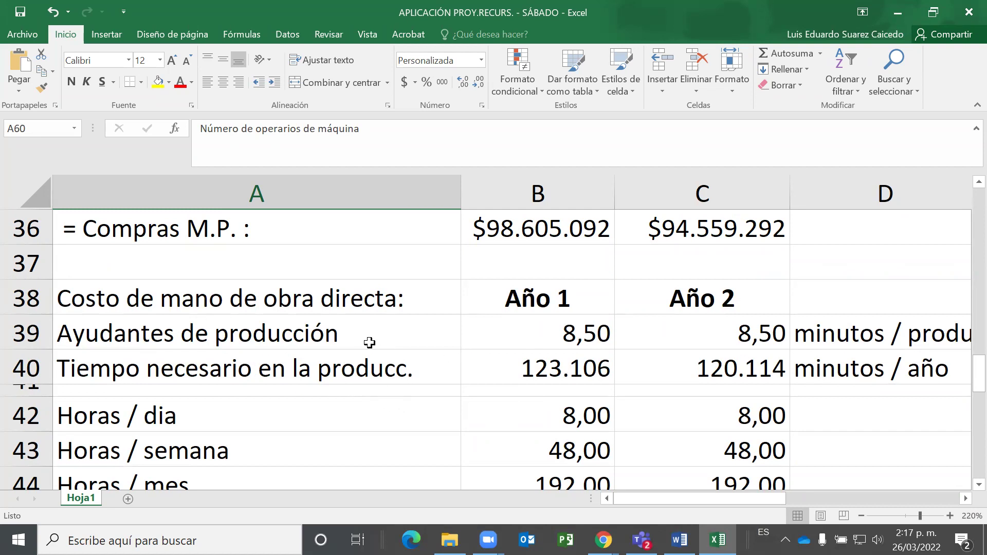
pyautogui.scroll(-2, 560, 363)
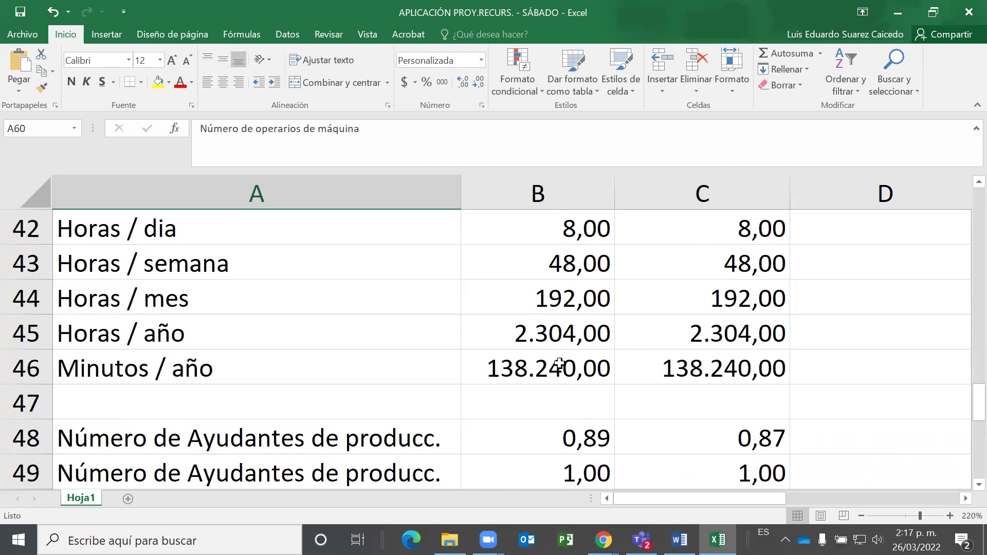
pyautogui.scroll(-1, 560, 363)
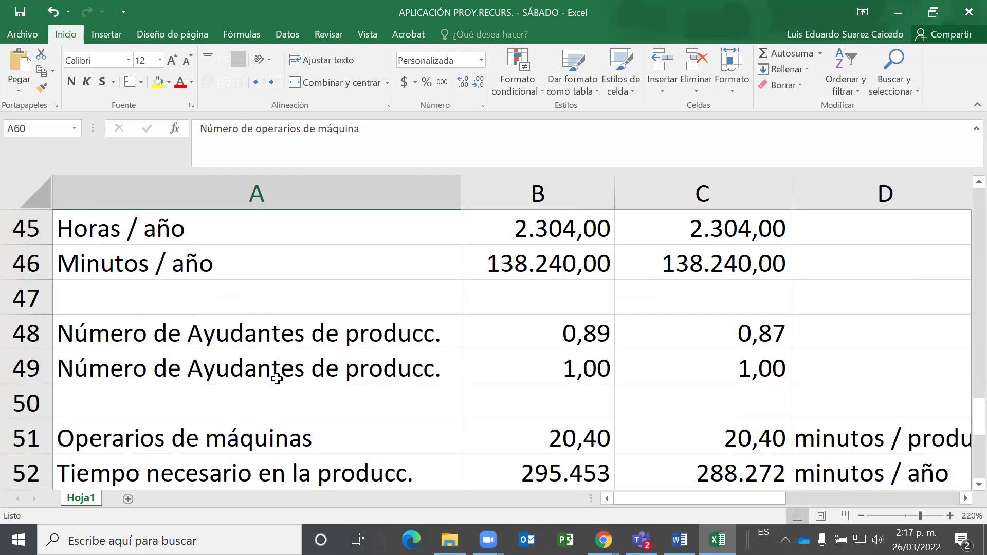
pyautogui.scroll(-2, 276, 379)
pyautogui.scroll(-3, 313, 366)
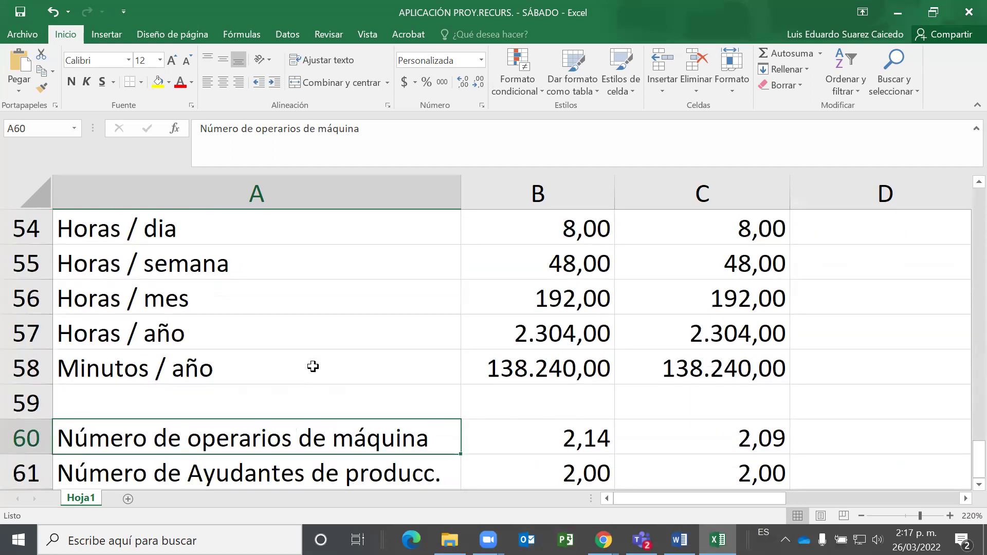
pyautogui.scroll(1, 313, 367)
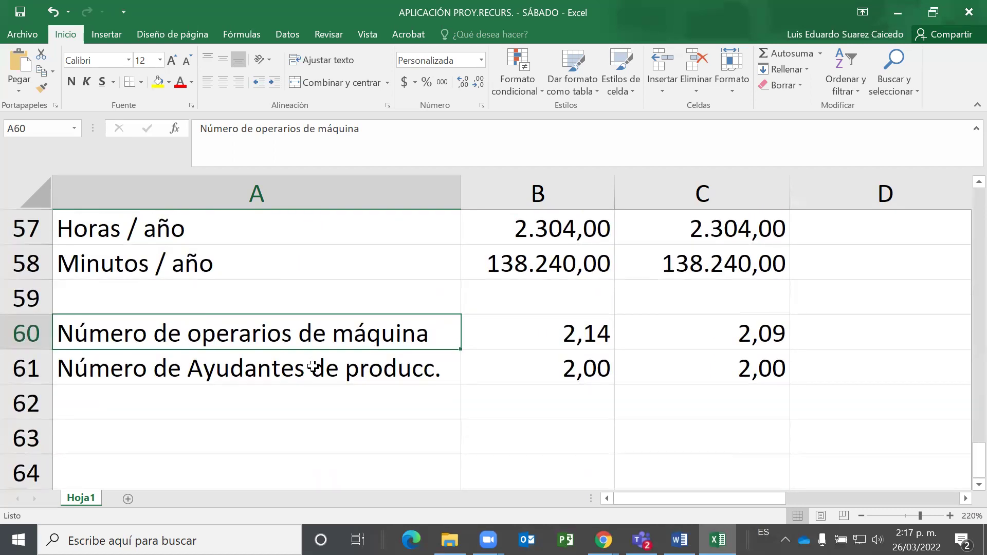
pyautogui.scroll(3, 520, 340)
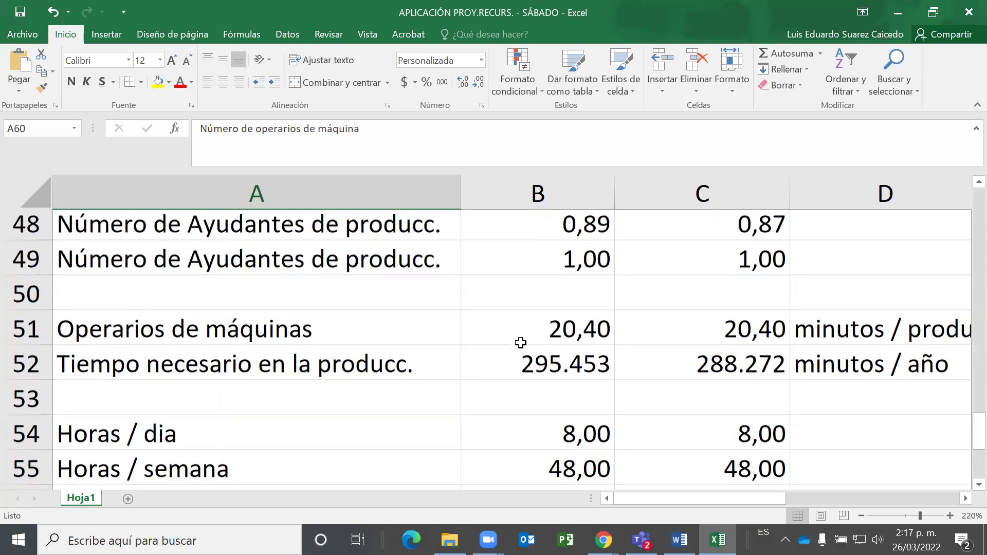
pyautogui.scroll(1, 520, 343)
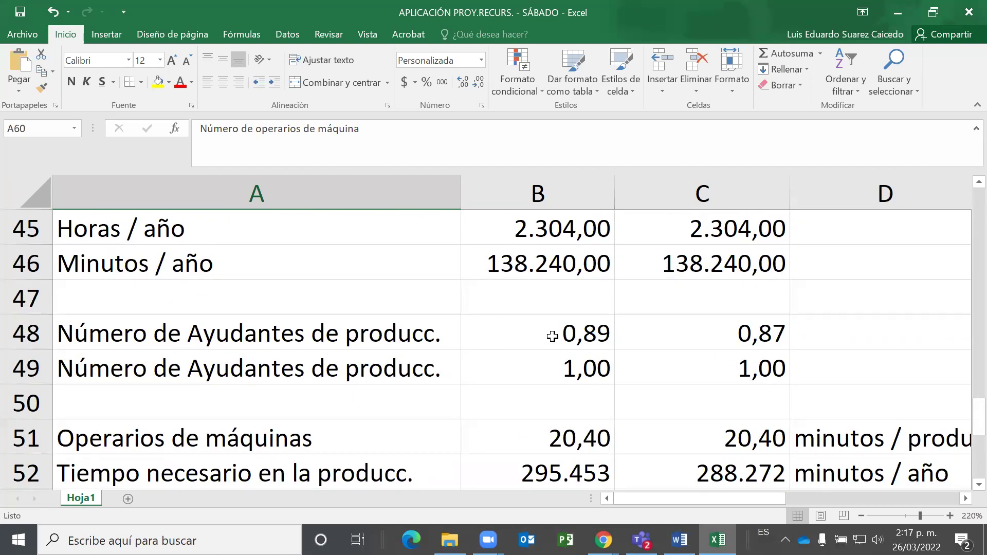
pyautogui.scroll(3, 514, 345)
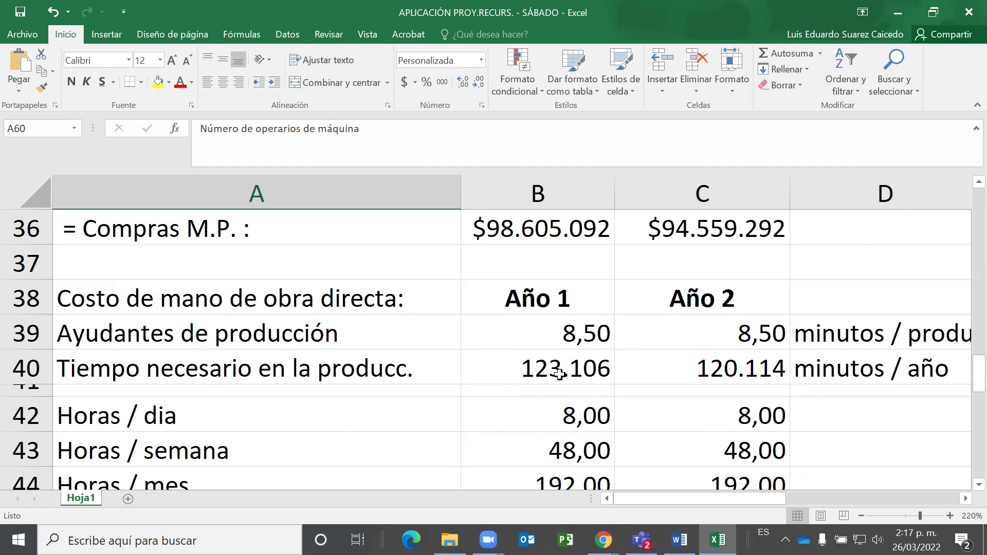
# Inspect the Año 1 minutes per product for production helpers in B39 and machine operators in B51.
pyautogui.scroll(-1, 560, 374)
pyautogui.scroll(1, 553, 346)
pyautogui.click(571, 333)
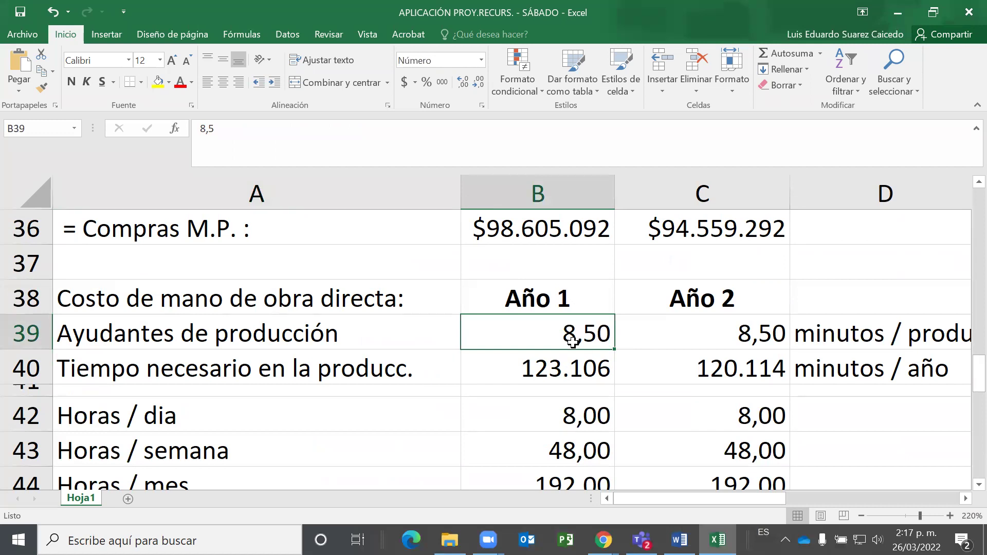
pyautogui.scroll(-4, 572, 341)
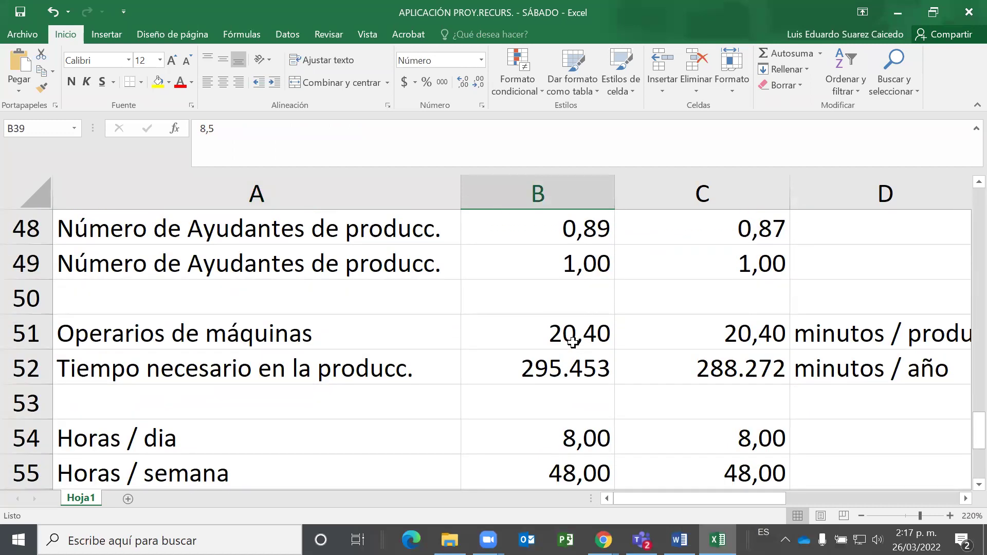
pyautogui.click(597, 339)
pyautogui.scroll(-1, 597, 339)
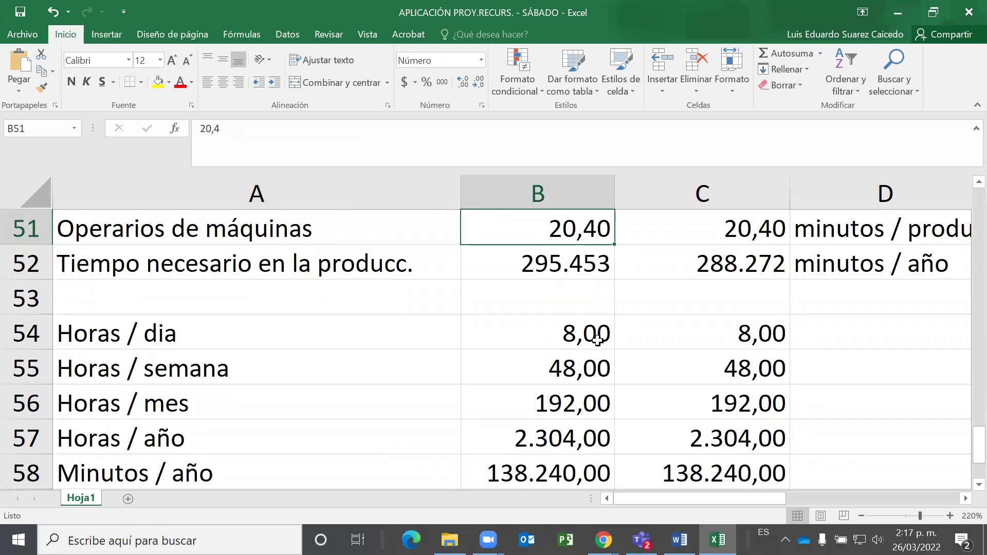
pyautogui.scroll(-2, 598, 340)
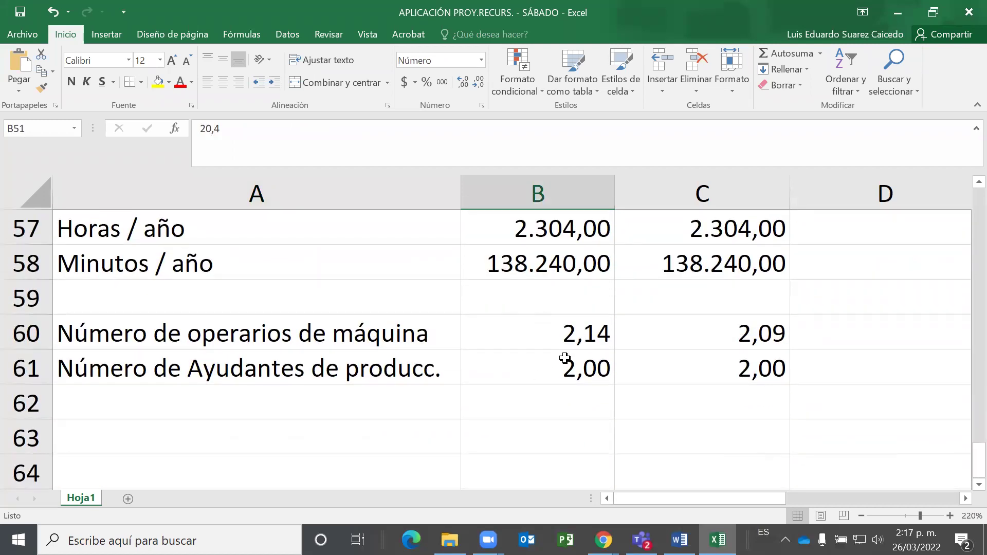
# Change the label in cell A61 to "Número de operarios de máquina".
pyautogui.click(248, 366)
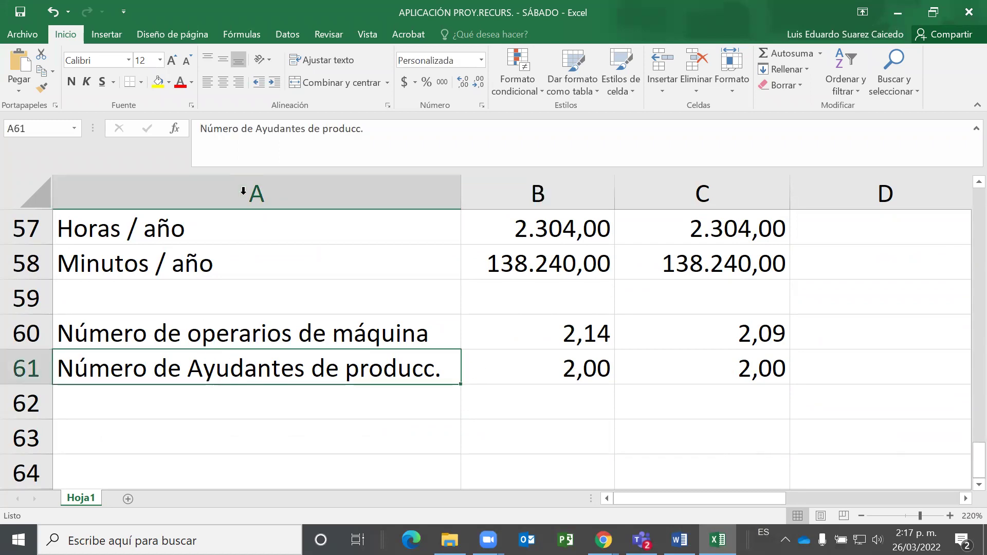
pyautogui.moveTo(255, 129); pyautogui.dragTo(364, 129)
pyautogui.write('operario')
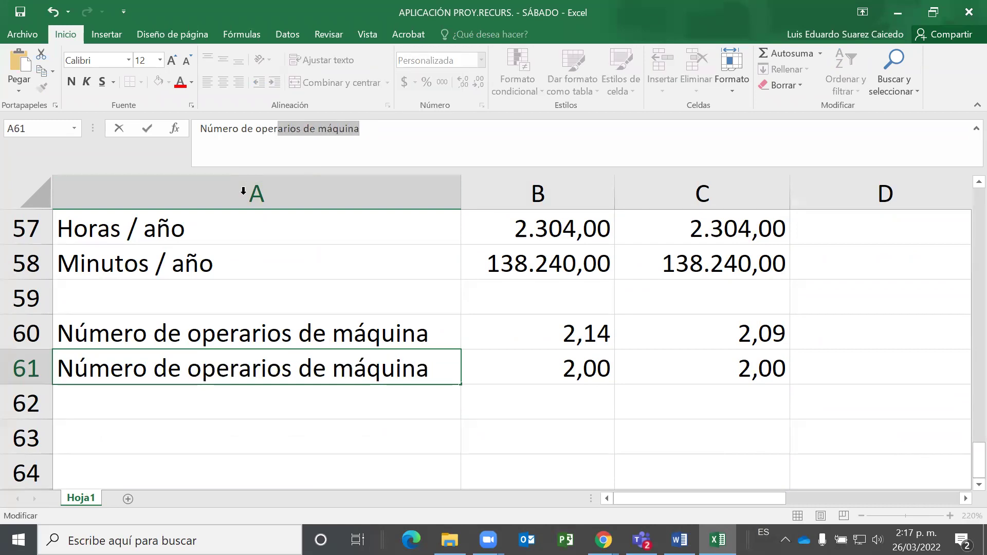
pyautogui.press('Return')
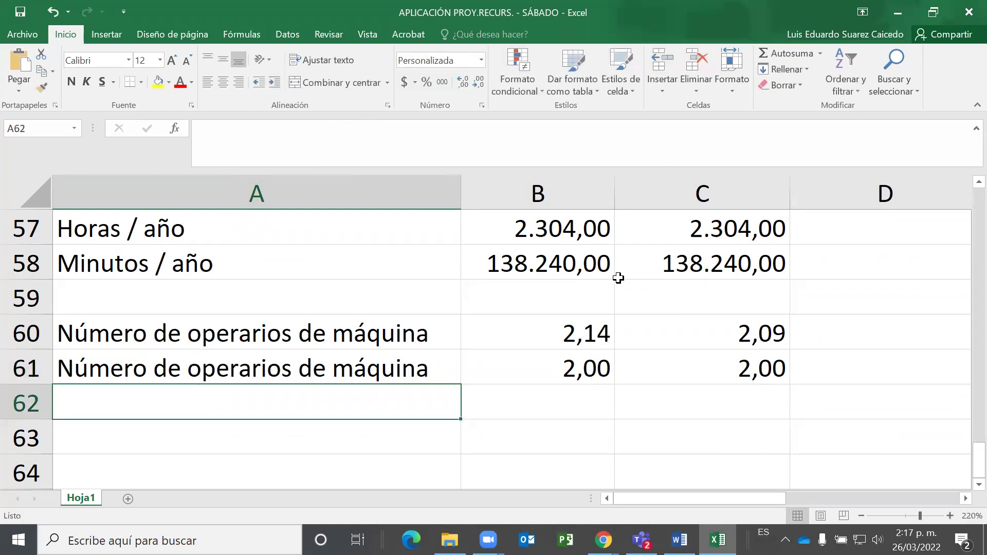
pyautogui.click(471, 303)
# Examine the Año 1 minutes-per-year formula in B46 alongside the production helpers' required time and headcount.
pyautogui.scroll(2, 482, 305)
pyautogui.scroll(2, 482, 305)
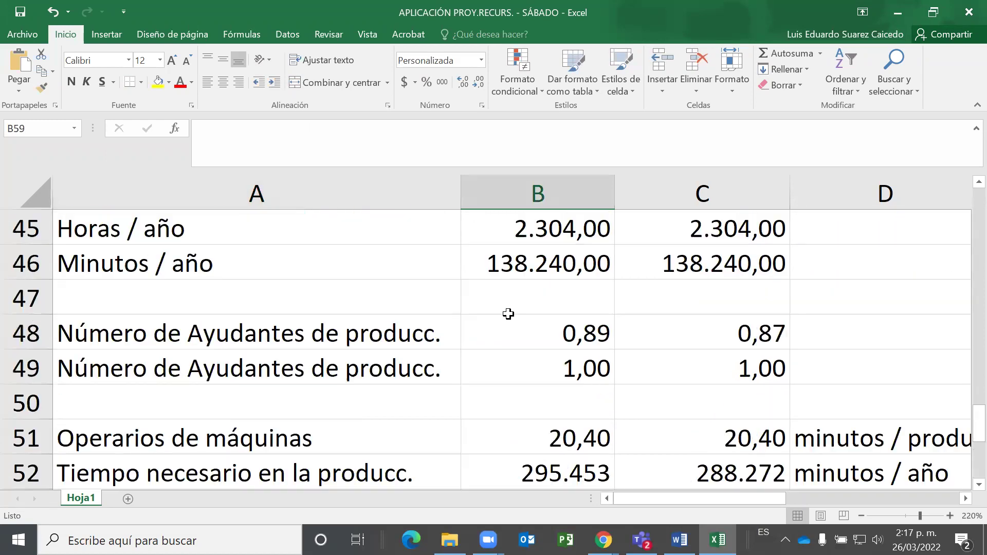
pyautogui.scroll(1, 576, 330)
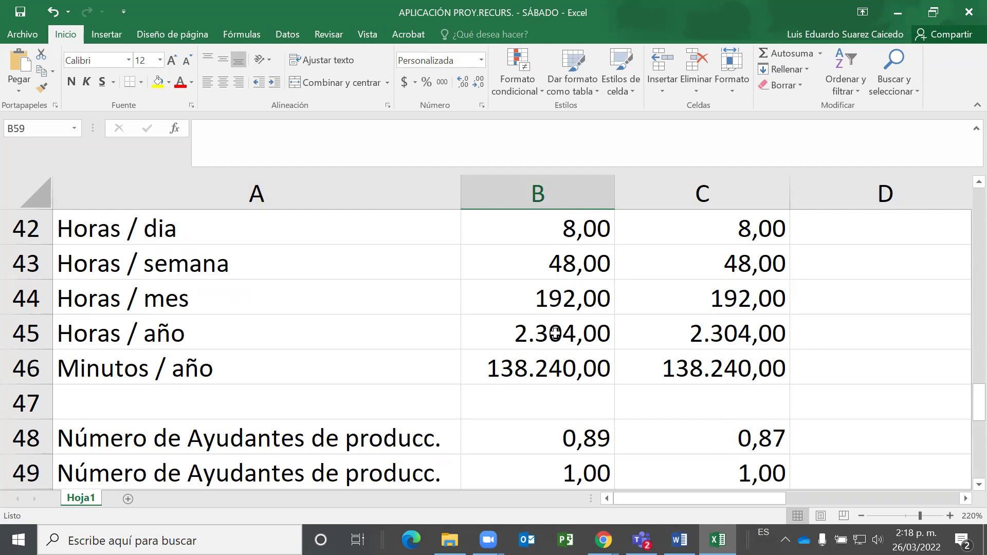
pyautogui.click(530, 368)
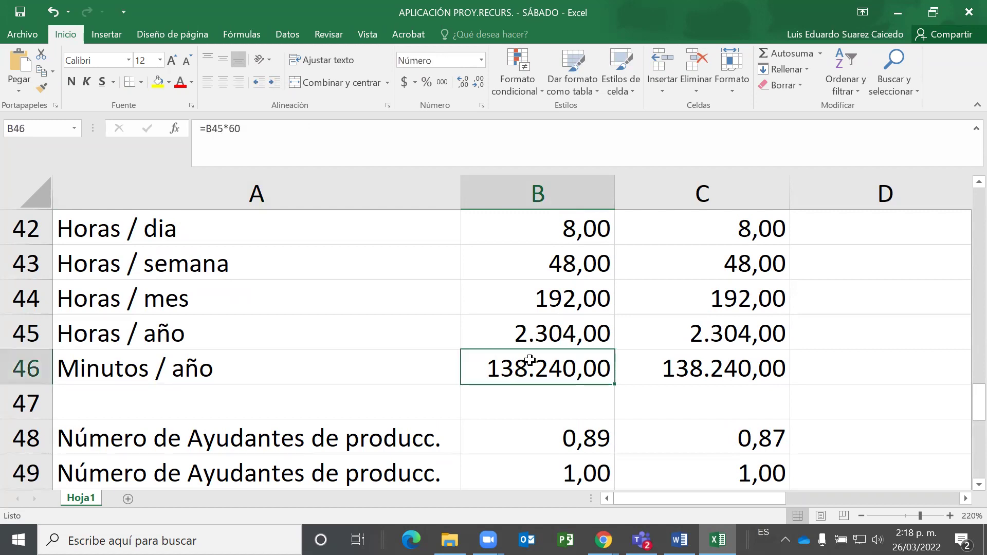
pyautogui.scroll(-1, 547, 368)
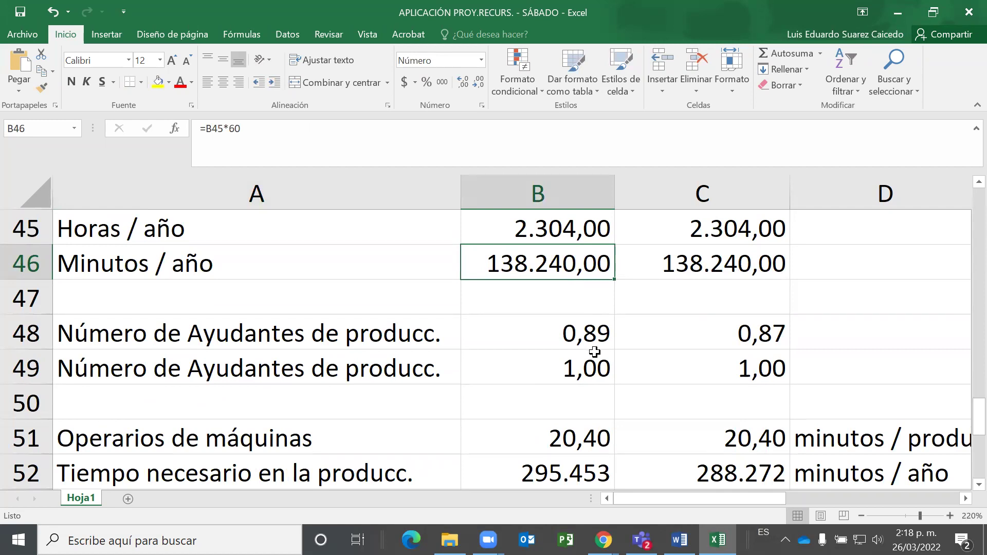
pyautogui.scroll(3, 594, 352)
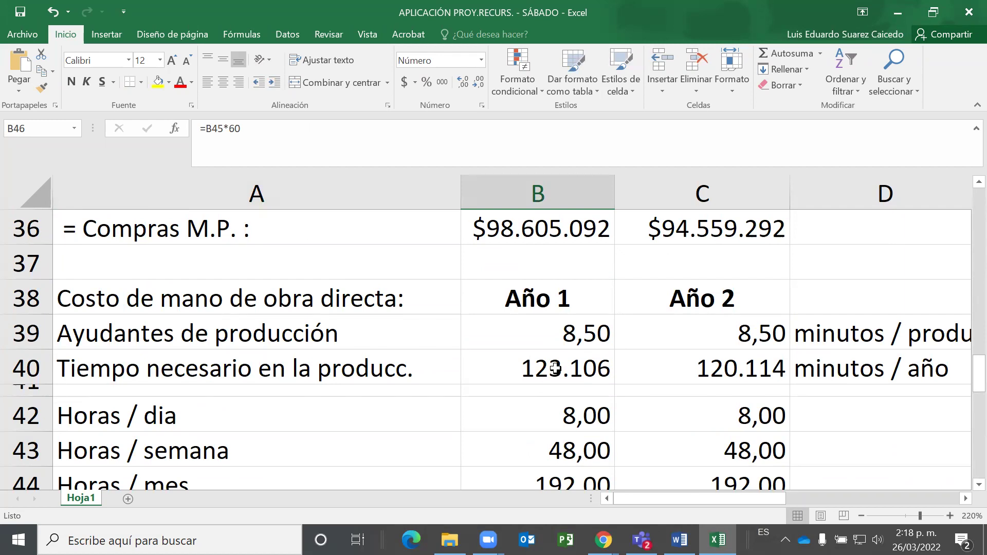
pyautogui.scroll(-3, 556, 368)
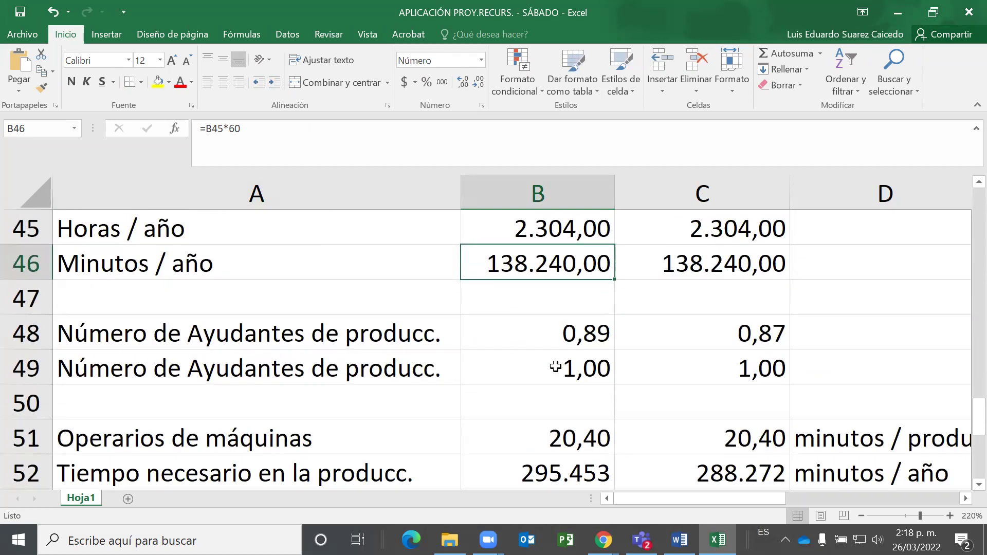
# Trace the Año 1 helper headcount formula in B48 back to the required time in B40 and the minutes in B39.
pyautogui.click(576, 329)
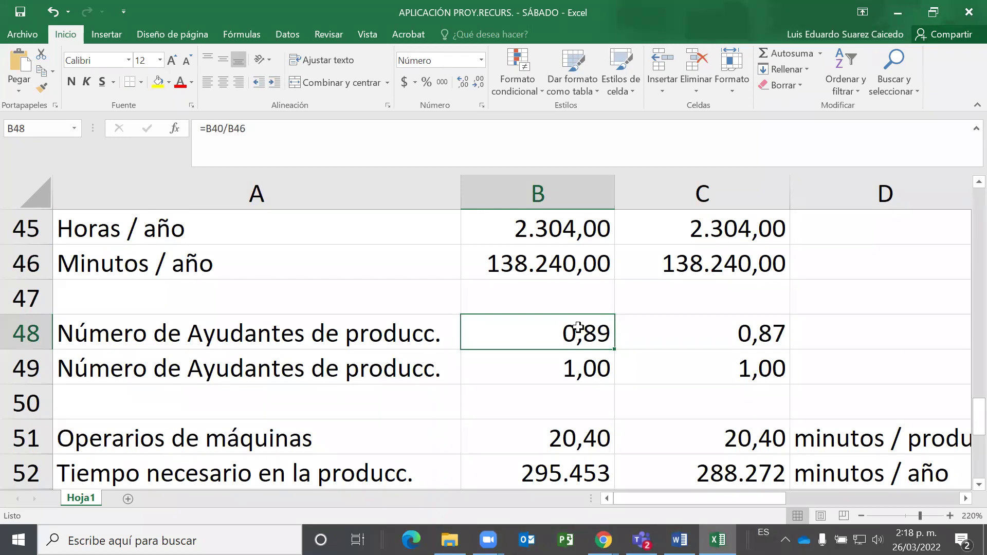
pyautogui.scroll(2, 578, 327)
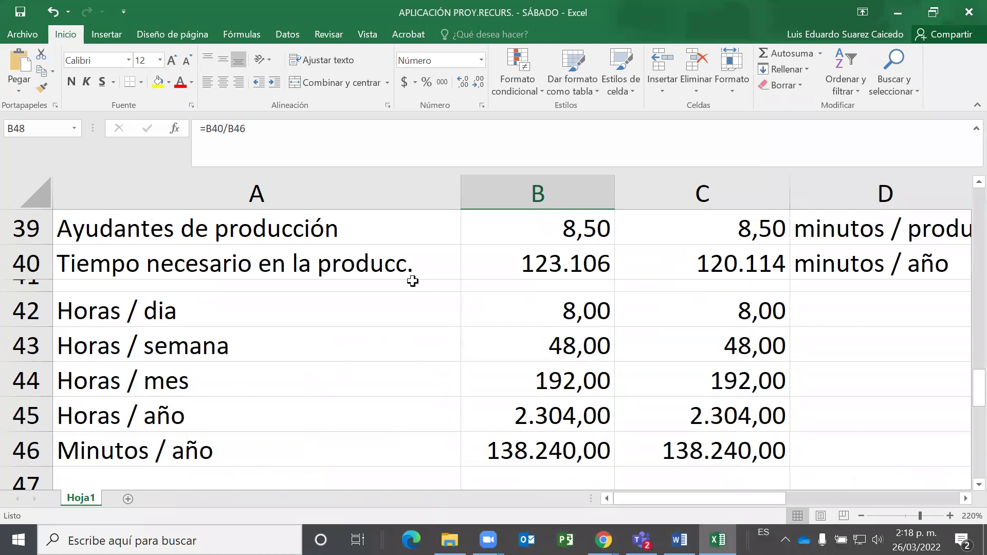
pyautogui.click(559, 267)
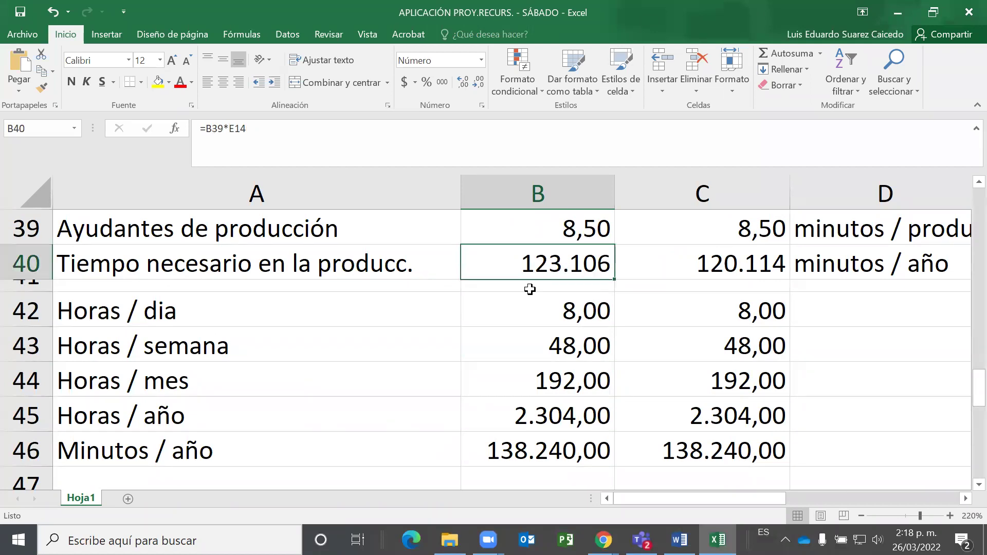
pyautogui.scroll(1, 547, 284)
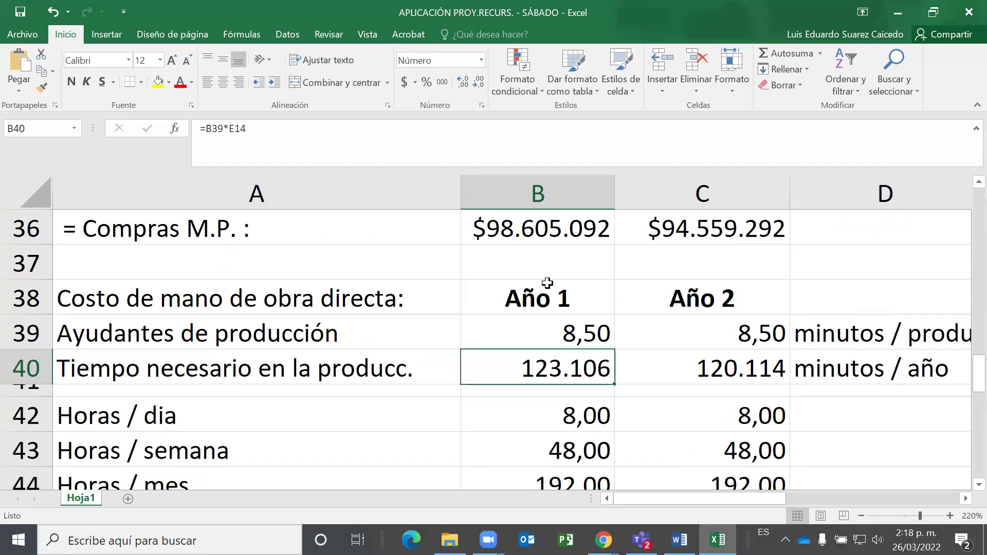
pyautogui.click(545, 335)
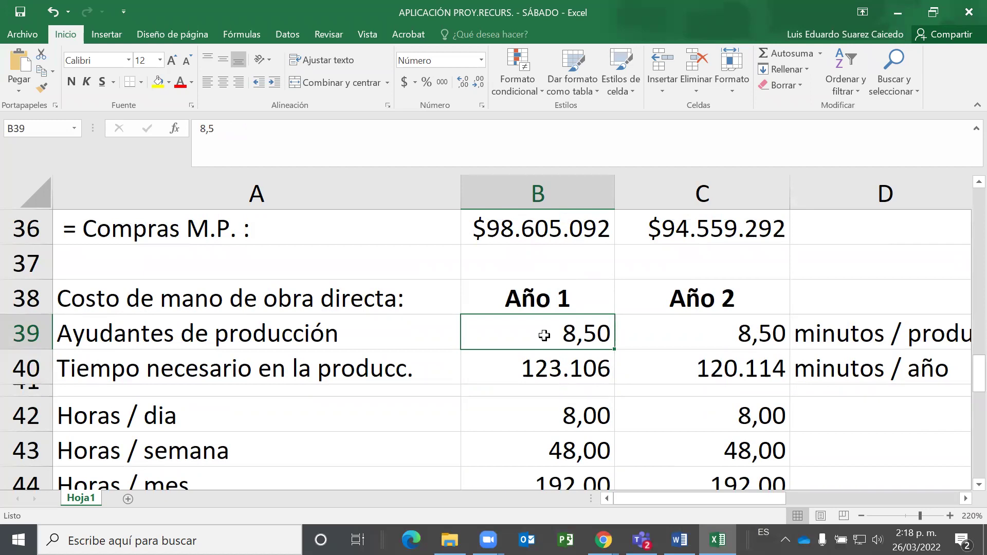
pyautogui.click(558, 369)
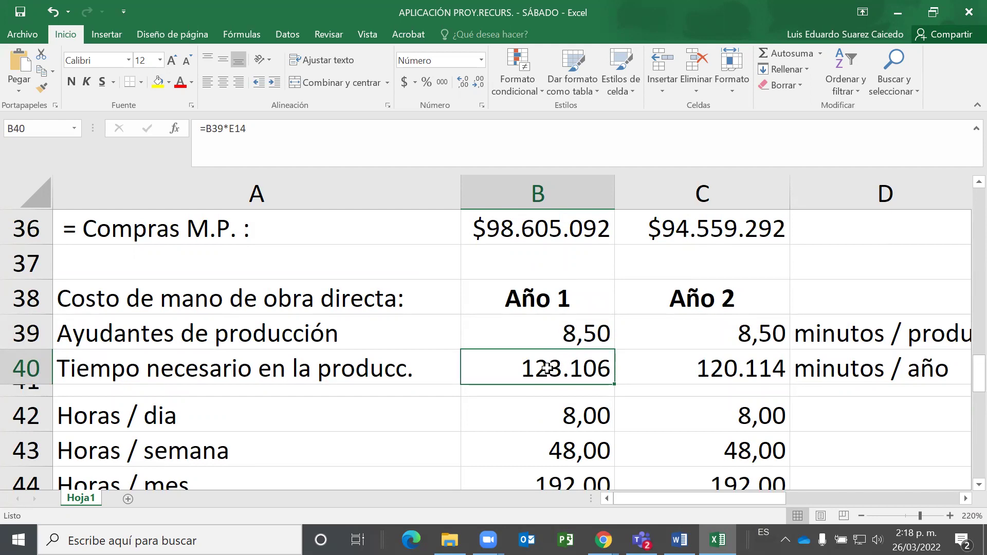
# Compare the Año 1 available minutes in B46 with the required production time in B40, and show the machine operators section.
pyautogui.scroll(-2, 547, 368)
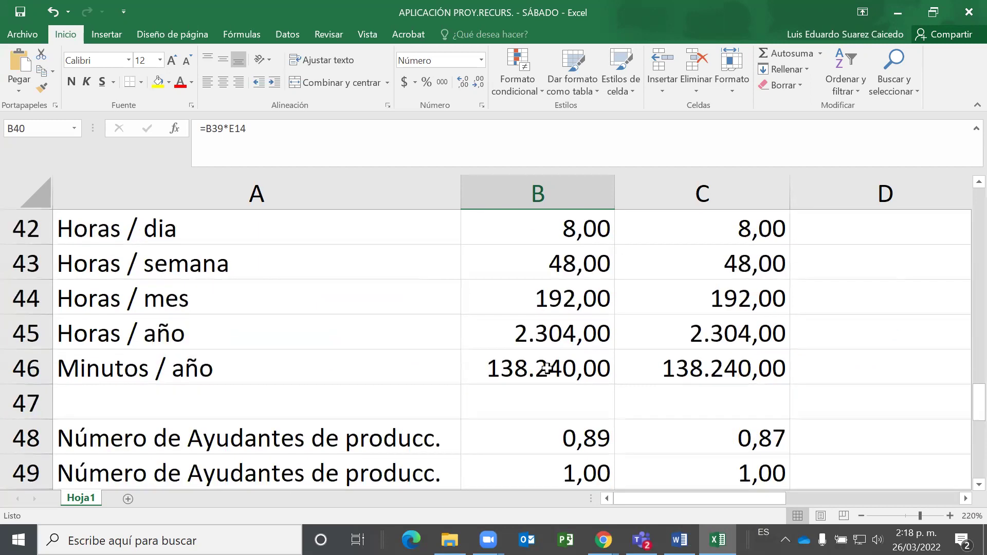
pyautogui.click(532, 369)
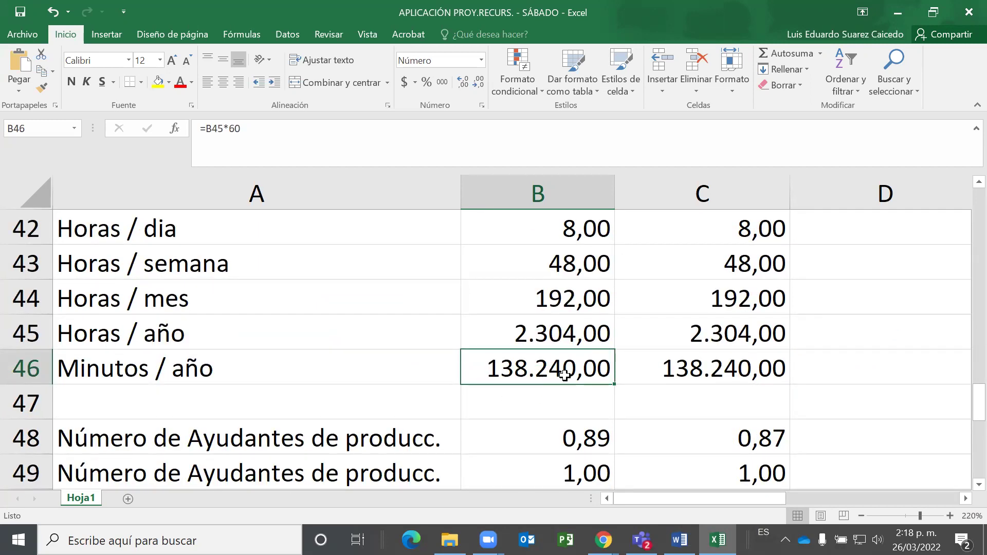
pyautogui.scroll(1, 565, 375)
pyautogui.scroll(1, 564, 375)
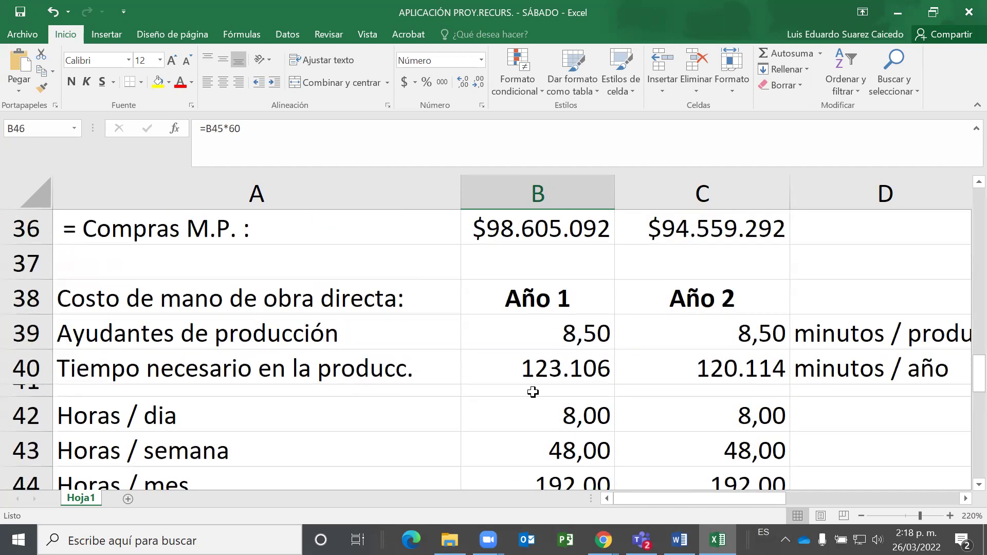
pyautogui.click(557, 373)
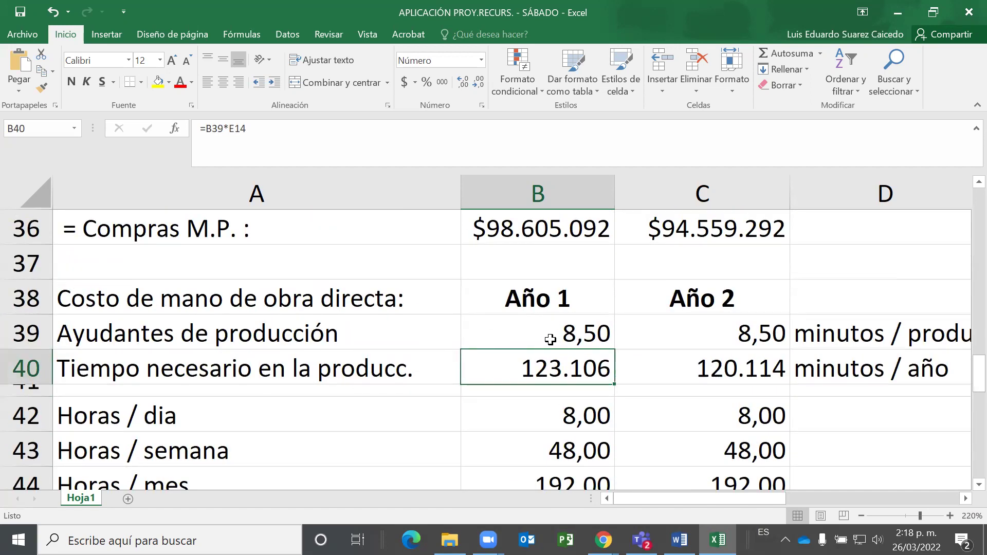
pyautogui.scroll(-5, 545, 344)
pyautogui.scroll(1, 606, 280)
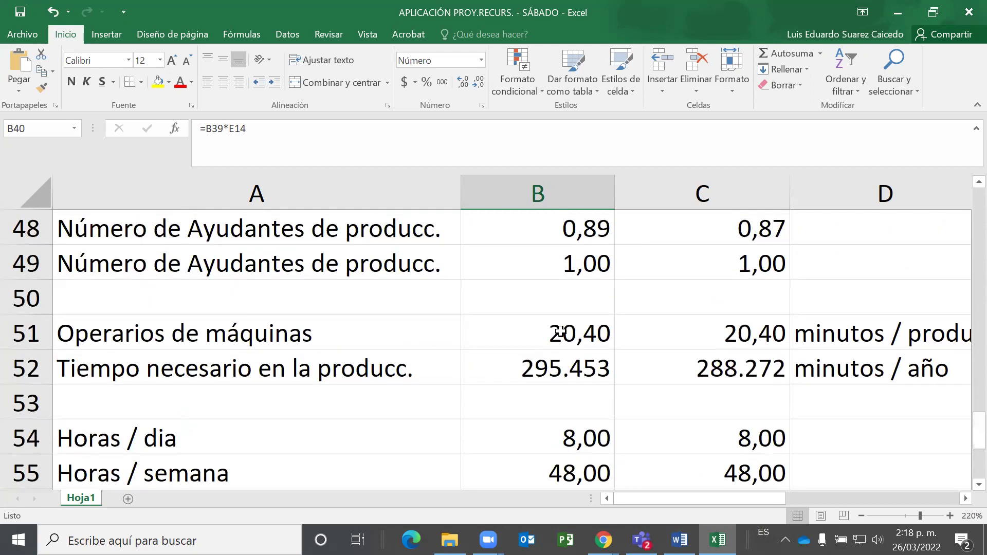
# Compare the calculated Año 1 production helper headcount in B48 with the whole-number headcount in B49.
pyautogui.click(574, 224)
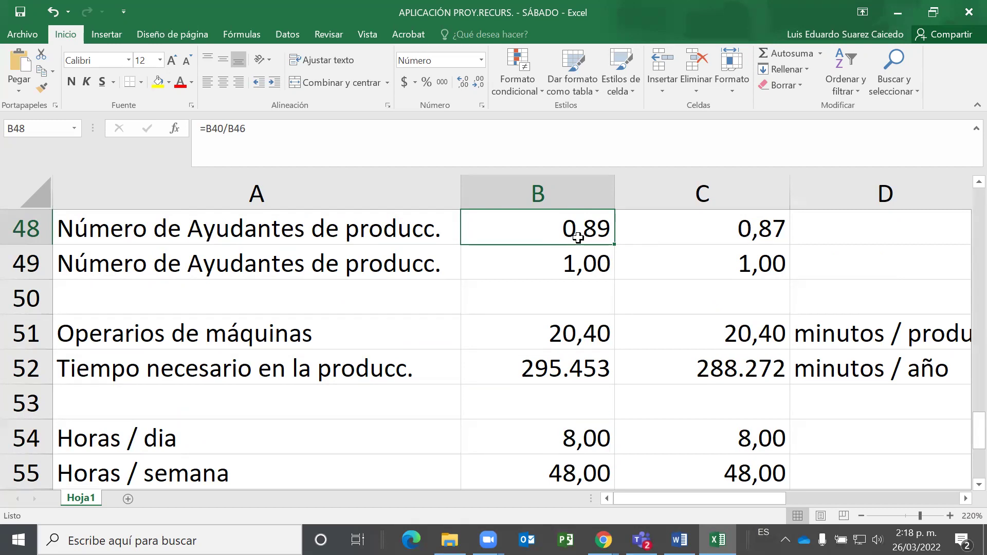
pyautogui.click(559, 268)
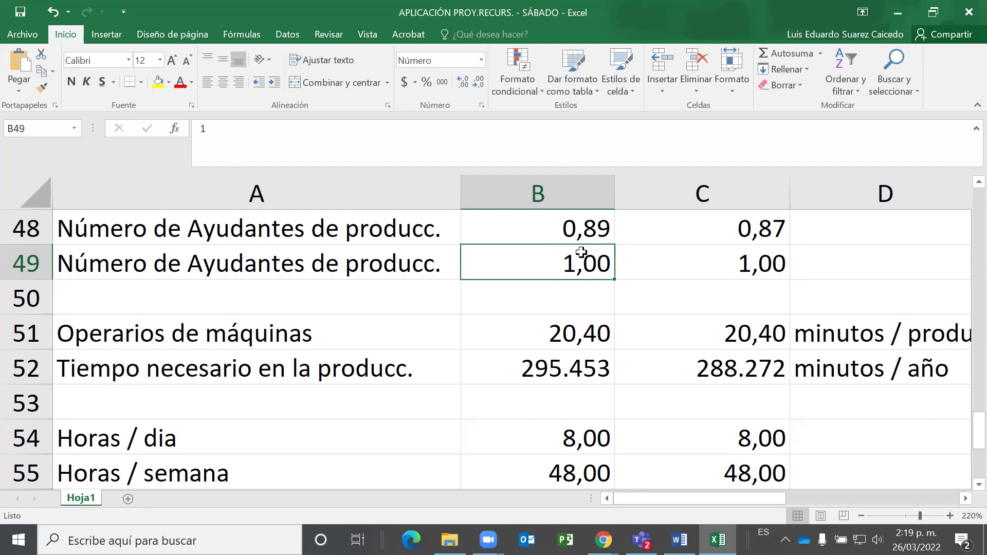
pyautogui.click(560, 234)
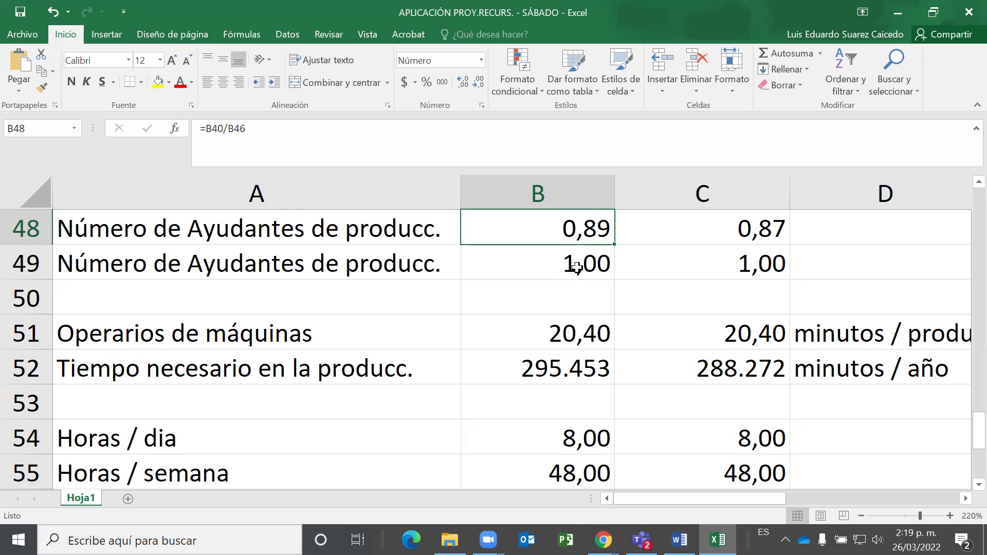
pyautogui.click(577, 267)
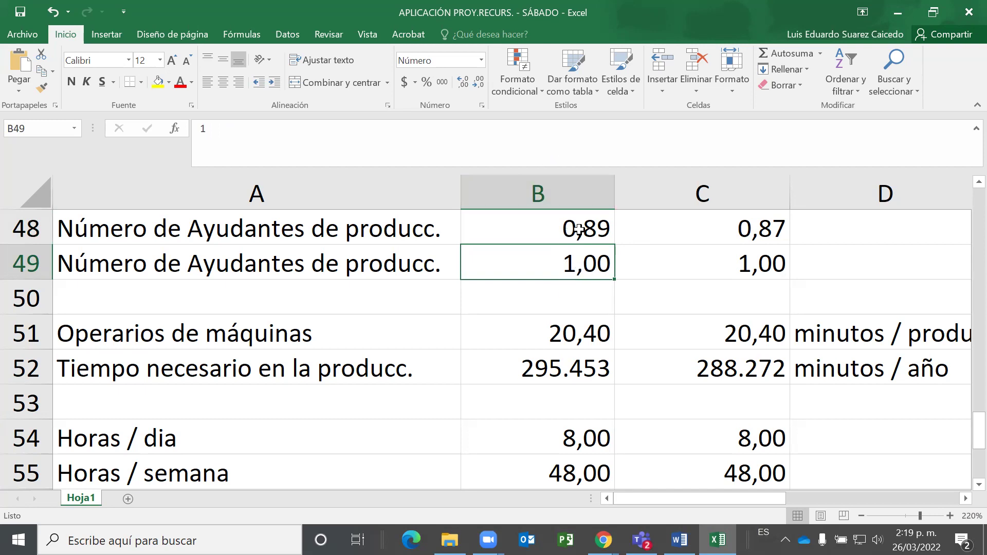
# Review the machine operators' section and inspect the Año 1 minutes per product in B51.
pyautogui.scroll(-1, 579, 234)
pyautogui.scroll(-3, 580, 235)
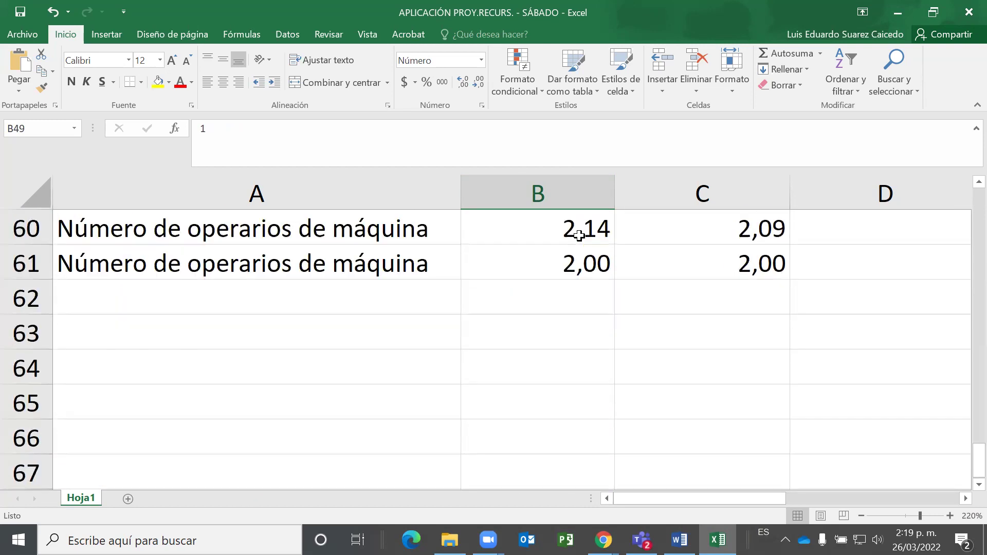
pyautogui.scroll(1, 579, 235)
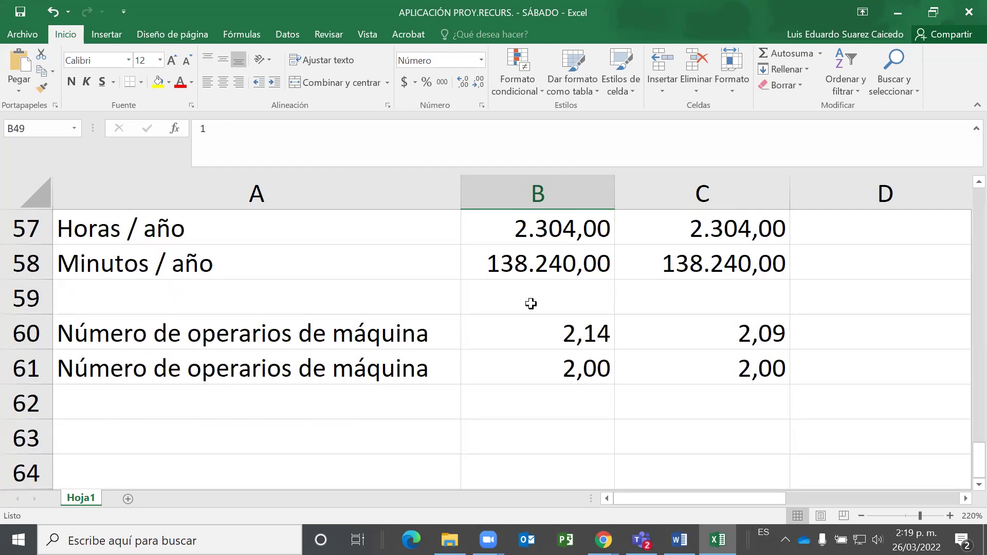
pyautogui.scroll(1, 530, 306)
pyautogui.scroll(2, 533, 303)
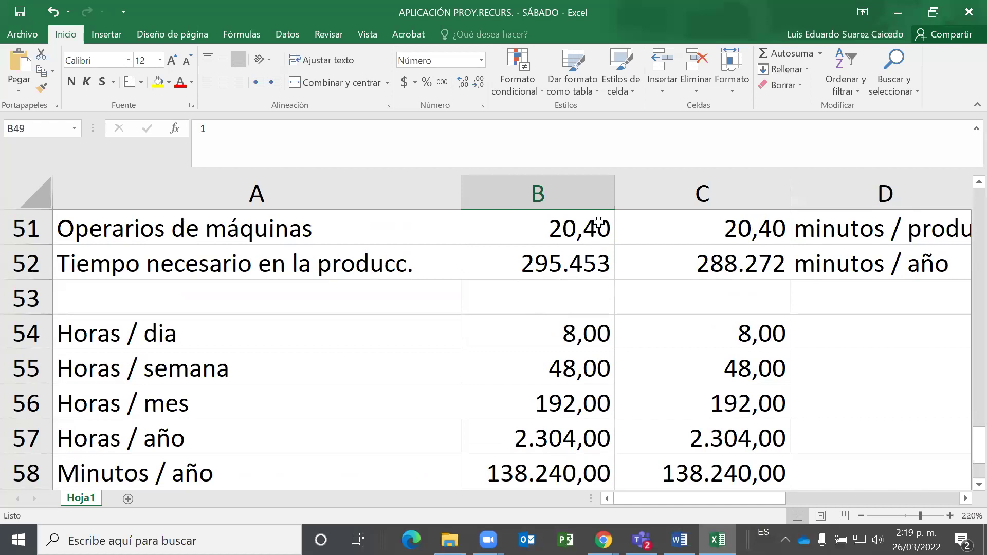
pyautogui.click(572, 229)
# Compare the operator headcount formulas in B60 and C60 with the whole-number Año 1 headcount in B61.
pyautogui.scroll(-2, 573, 233)
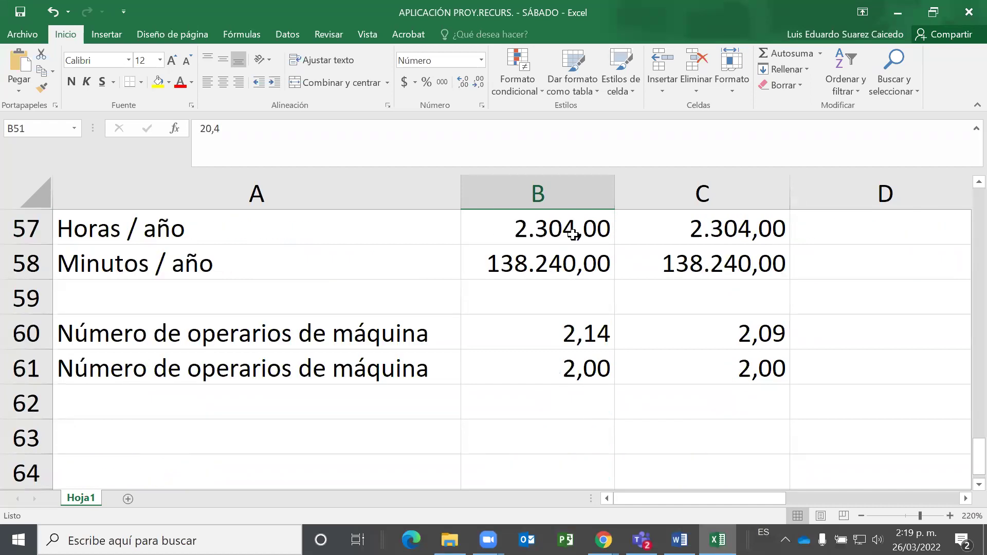
pyautogui.click(550, 336)
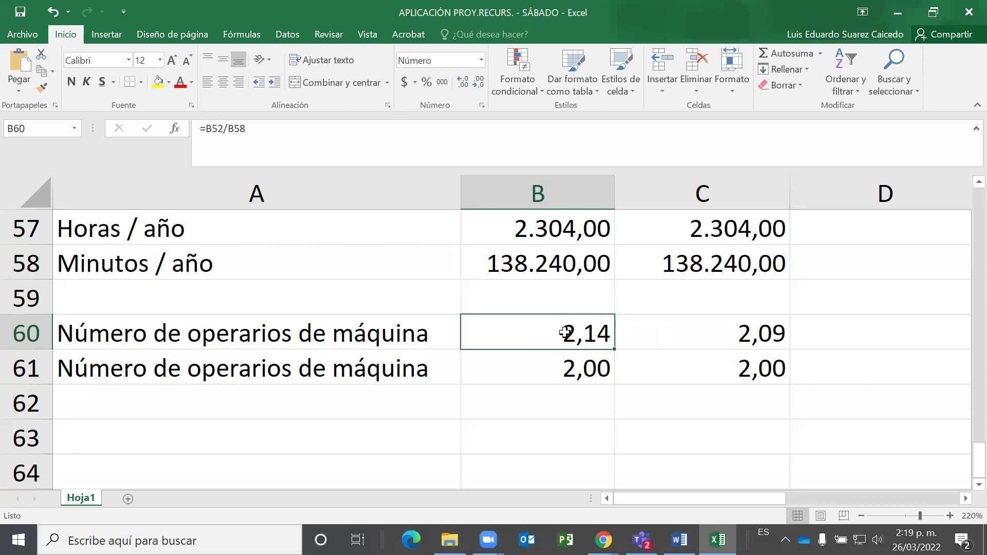
pyautogui.click(709, 324)
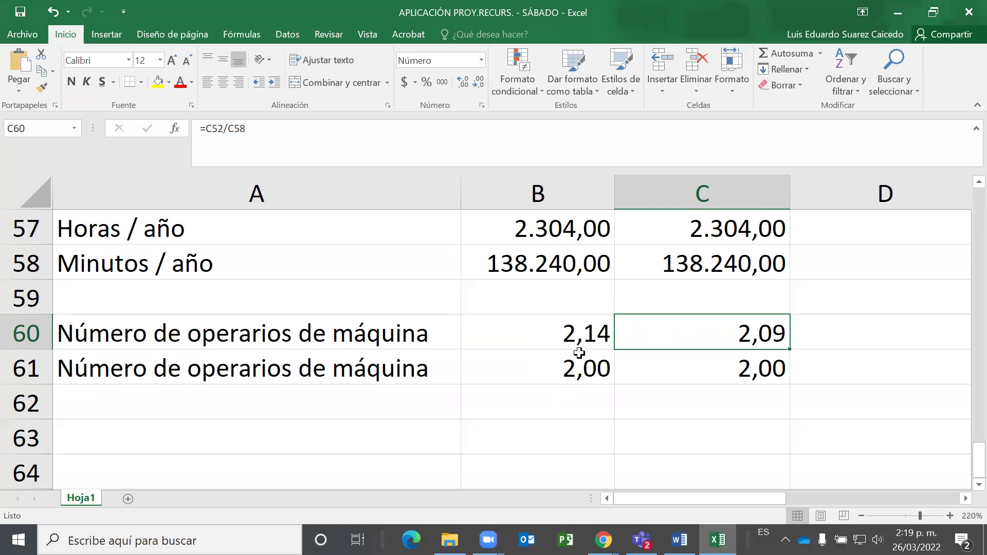
pyautogui.click(565, 367)
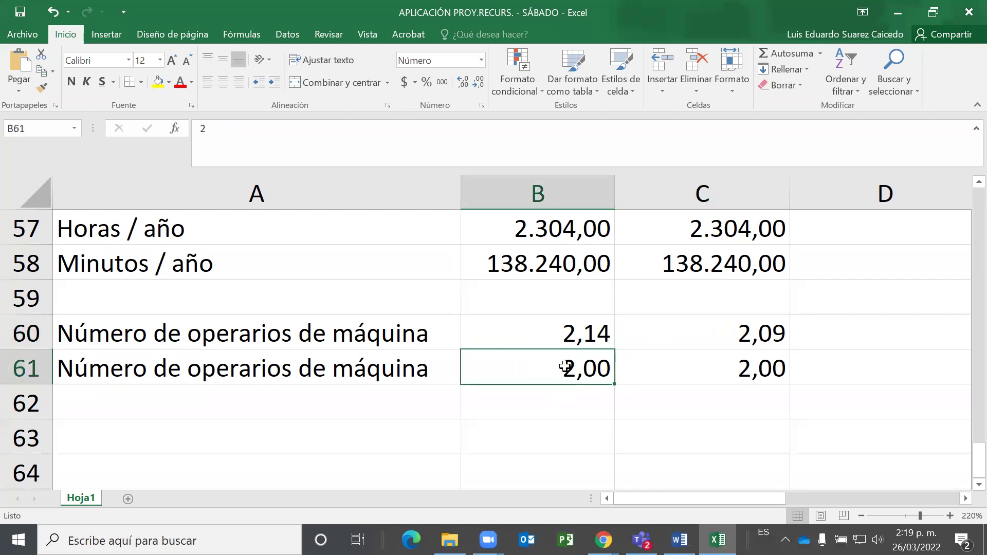
pyautogui.click(565, 325)
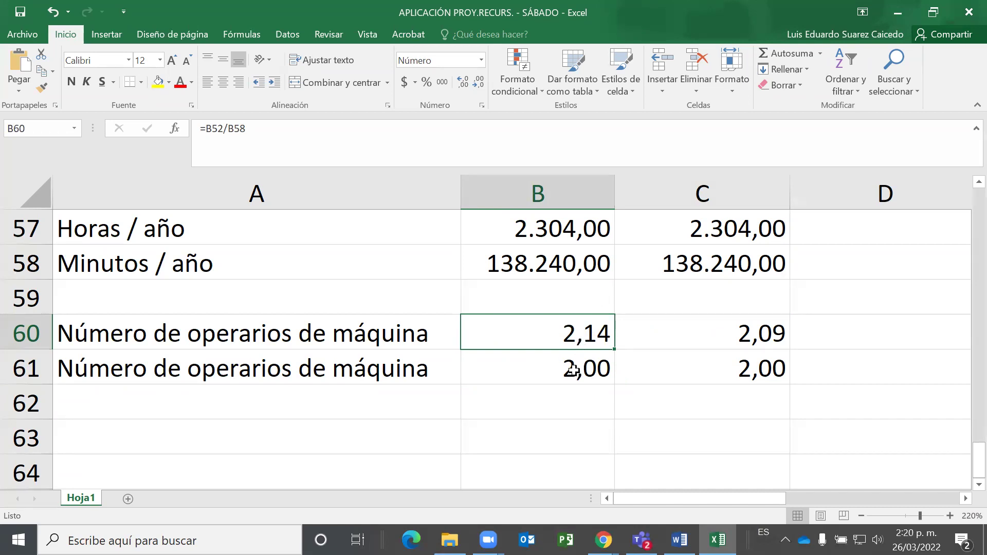
# Enter the date heading "Sábado 26 marzo / 2022" in cell A63, below the machine operators' headcount.
pyautogui.scroll(-1, 481, 381)
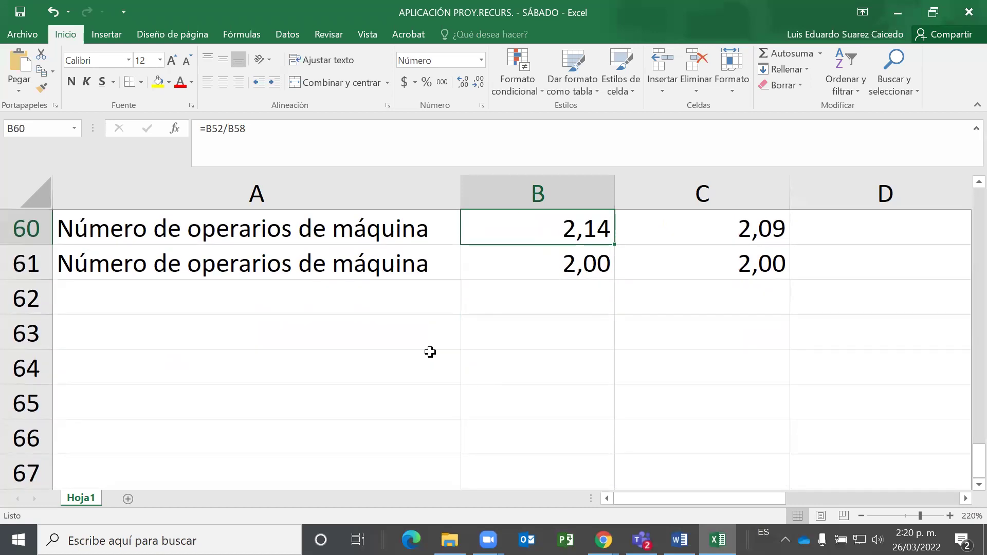
pyautogui.click(363, 312)
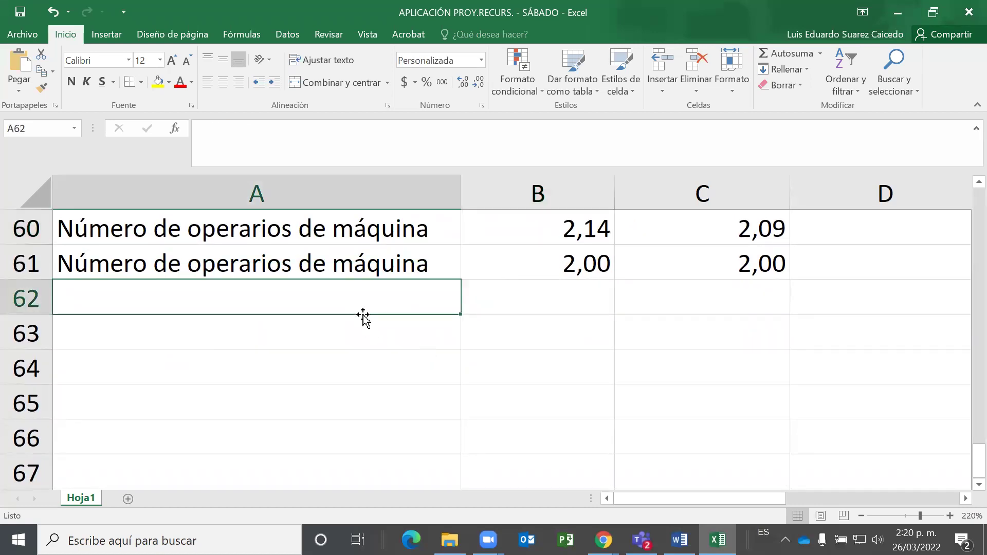
pyautogui.click(364, 316)
pyautogui.write('S')
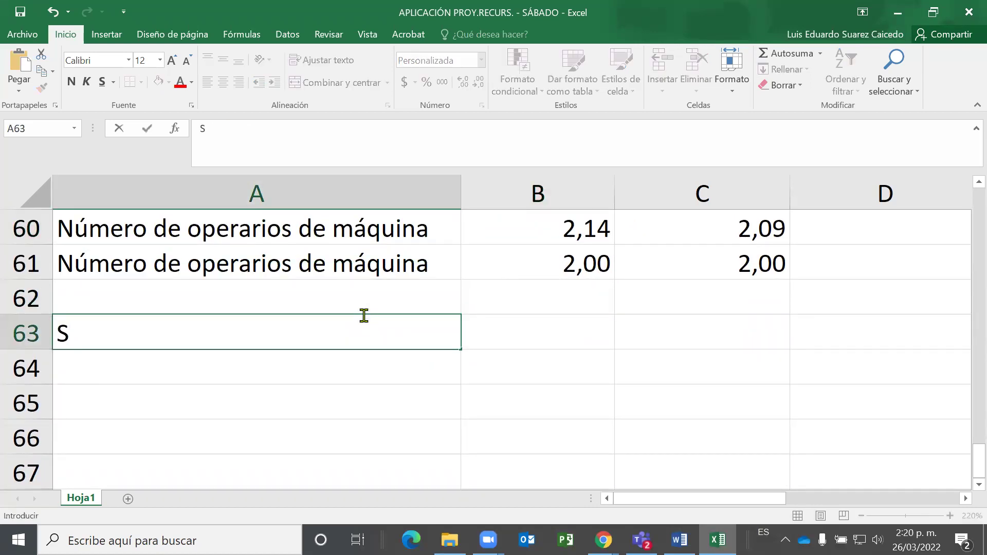
pyautogui.write('ábado ')
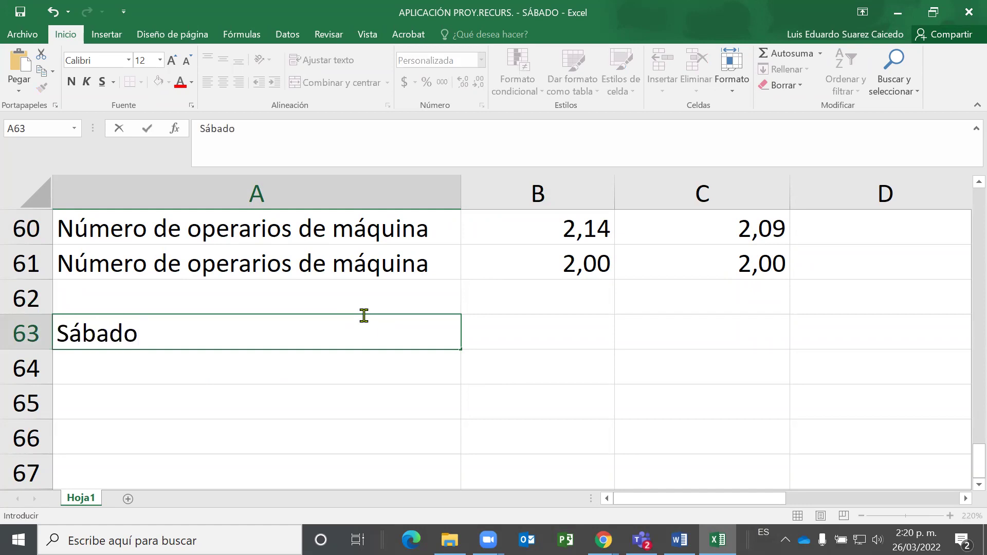
pyautogui.write('26 marzo ')
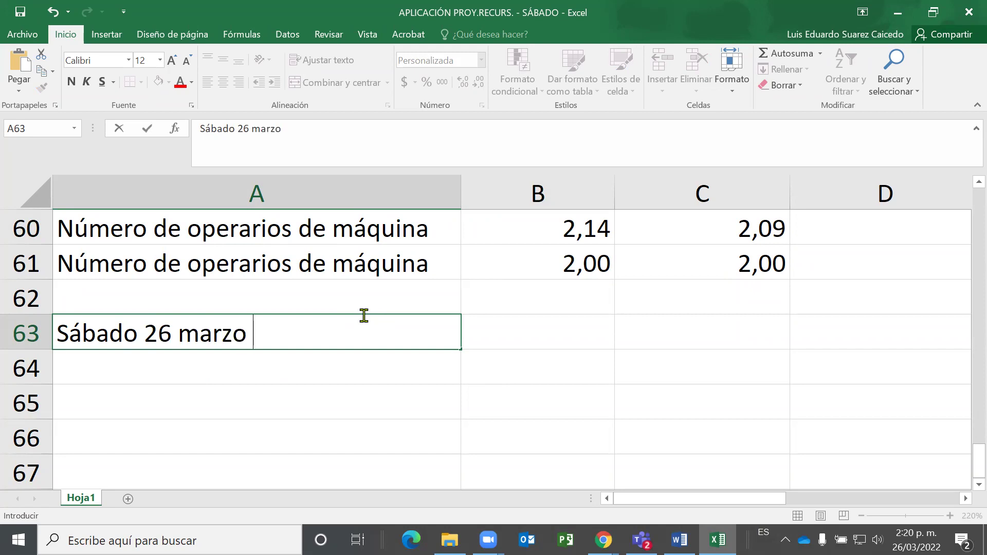
pyautogui.write('/ 2022')
pyautogui.press('Return')
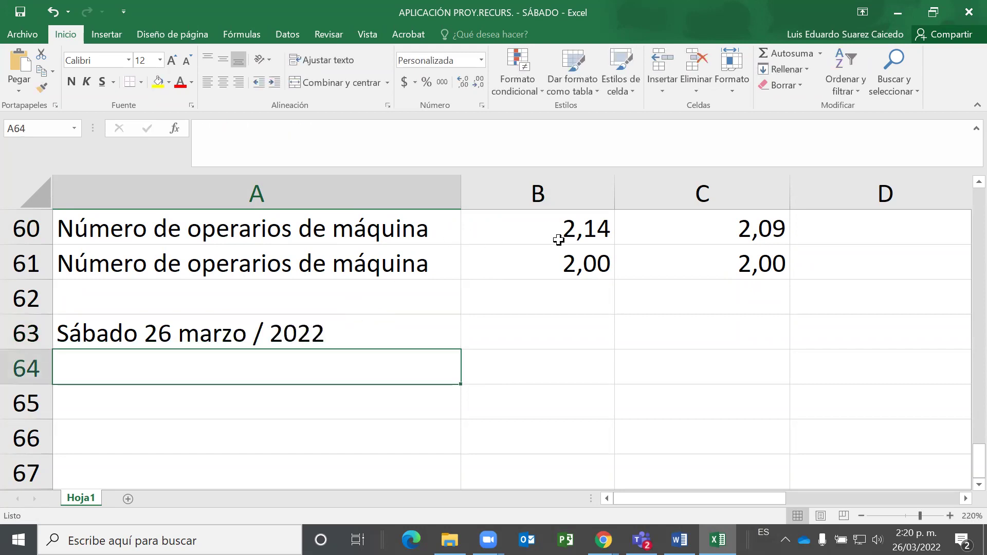
# Recheck the Año 1 operator headcounts in B61 and B60, and enter the label "Cantidad de producción seg. Operar. Contratados" in A64.
pyautogui.click(591, 265)
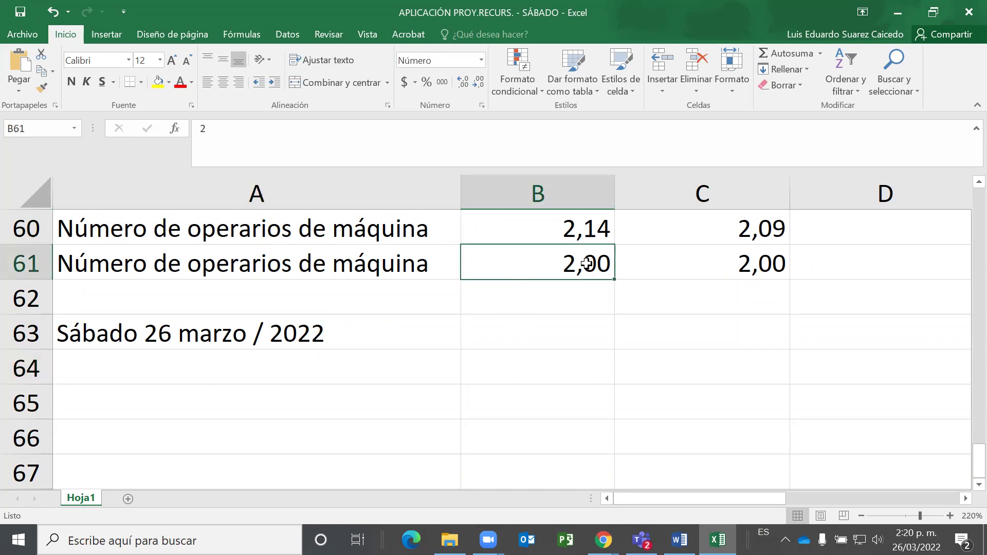
pyautogui.click(576, 231)
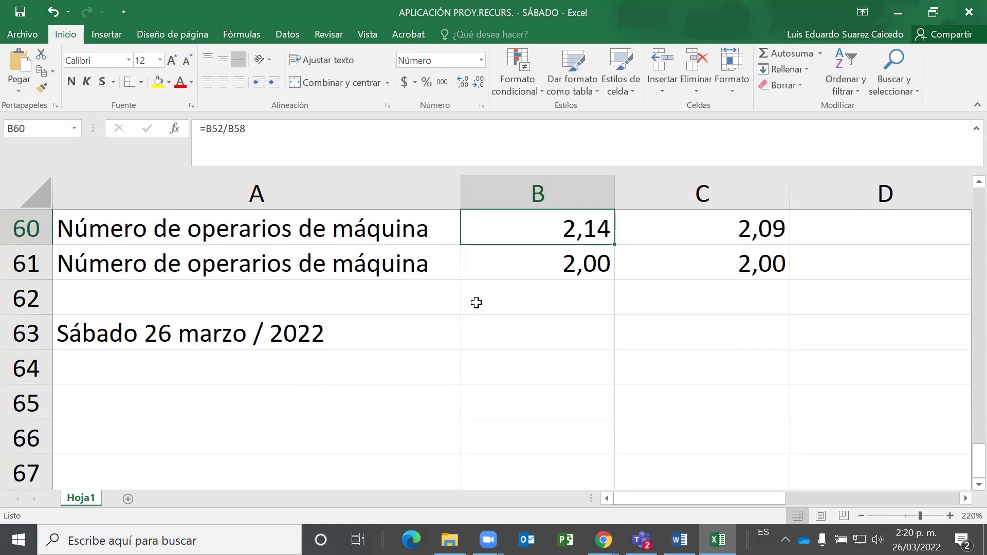
pyautogui.click(251, 368)
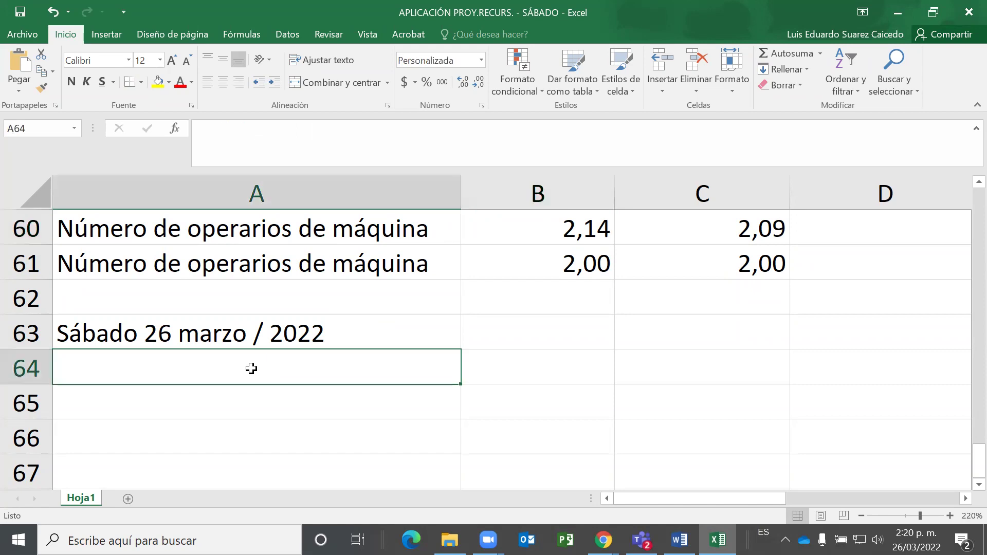
pyautogui.write('Cantiod')
pyautogui.press('BackSpace')
pyautogui.press('BackSpace')
pyautogui.write('dad de ')
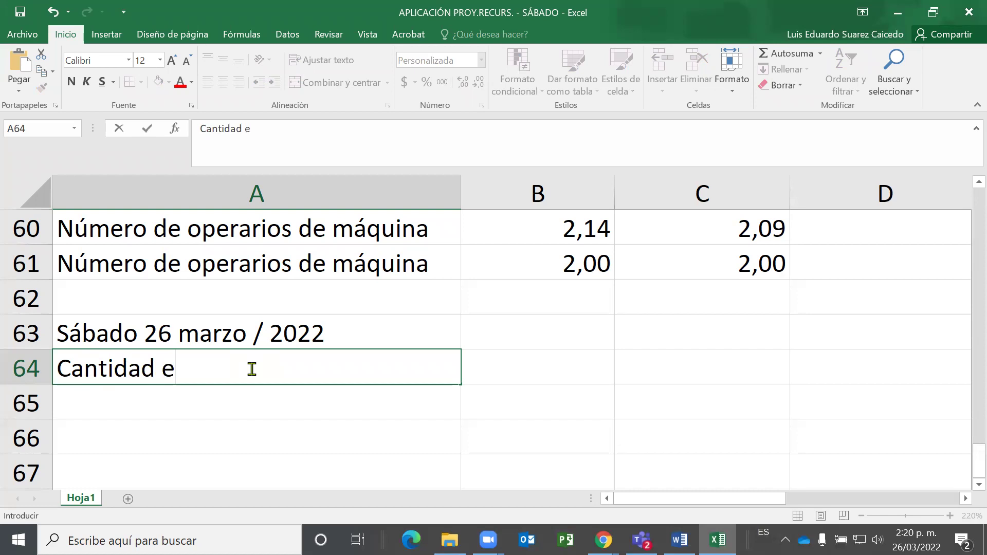
pyautogui.write('produccio')
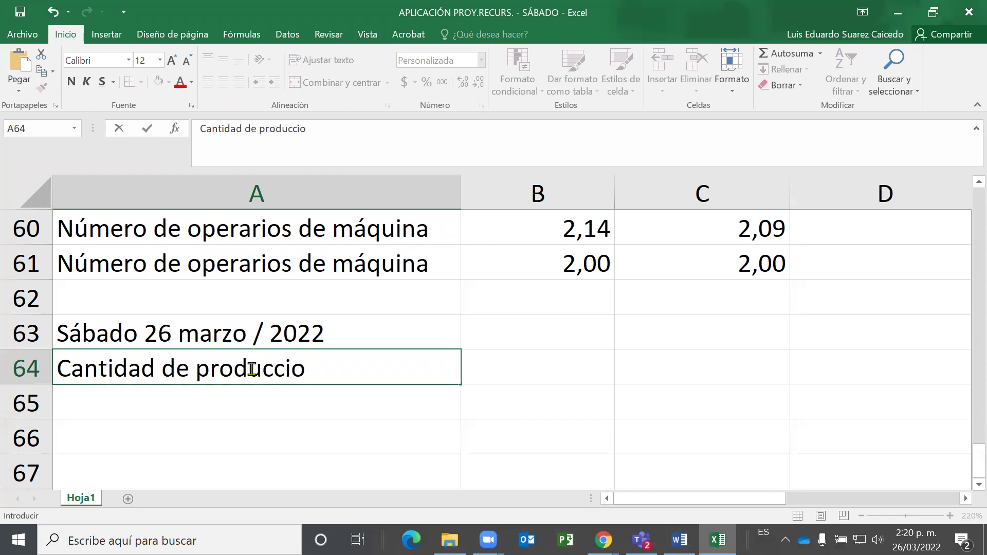
pyautogui.press('BackSpace')
pyautogui.write('ón')
pyautogui.write('seg. ')
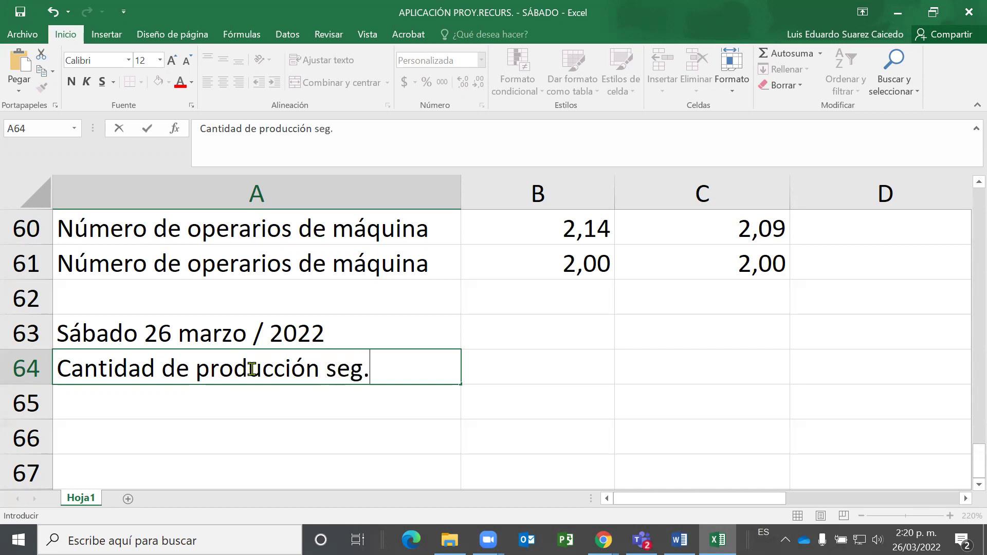
pyautogui.write('ope')
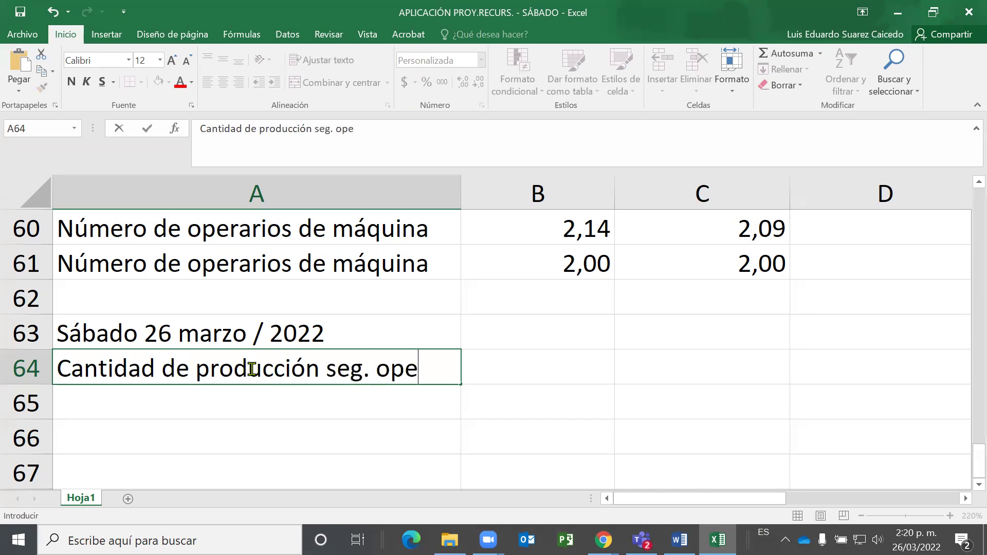
pyautogui.write('rar. co')
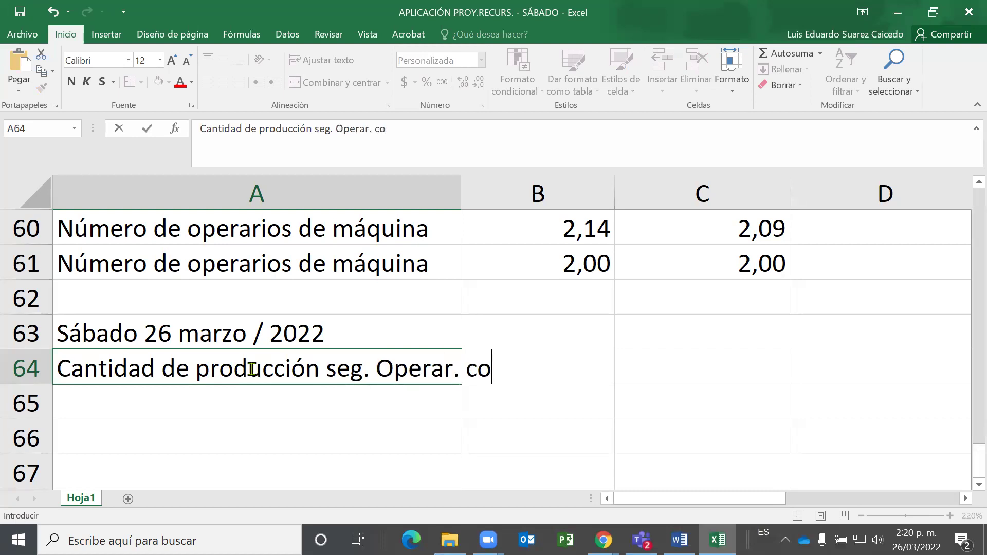
pyautogui.write('ntratados')
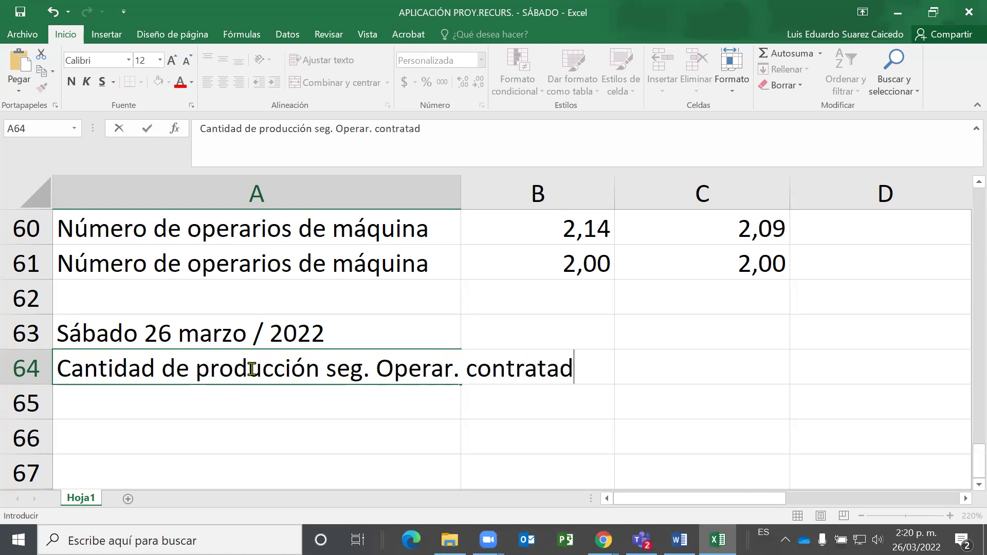
pyautogui.press('Return')
# Shorten the label in A64 to "Cantidad de prod. seg. Operar. Contrat.".
pyautogui.click(251, 368)
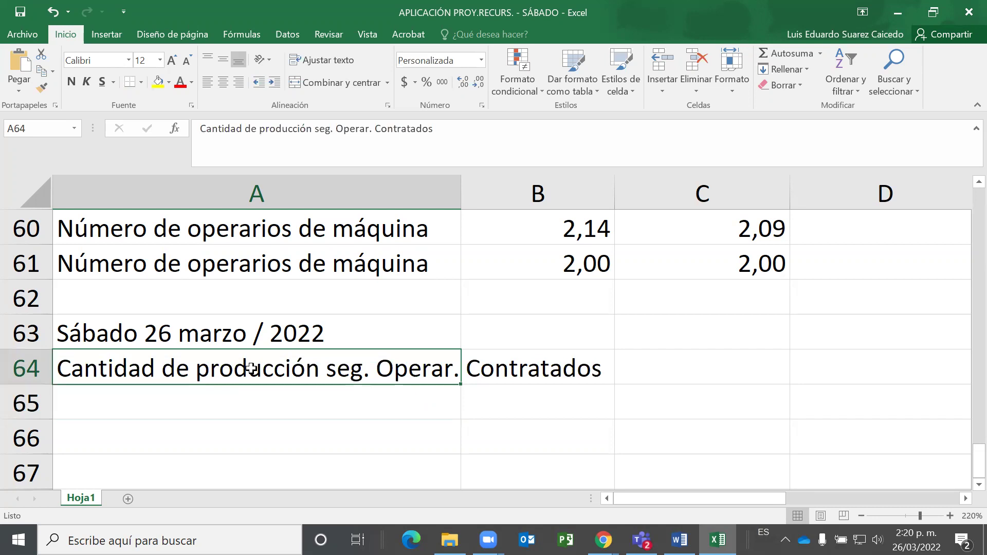
pyautogui.press('F2')
pyautogui.press('Right')
pyautogui.press('Right')
pyautogui.press('Right')
pyautogui.press('Right')
pyautogui.press('Right')
pyautogui.press('Right')
pyautogui.press('Right')
pyautogui.press('Right')
pyautogui.press('Right')
pyautogui.press('Right')
pyautogui.press('Right')
pyautogui.press('Right')
pyautogui.press('Right')
pyautogui.press('Right')
pyautogui.press('Right')
pyautogui.press('Delete')
pyautogui.press('Delete')
pyautogui.press('Delete')
pyautogui.press('Delete')
pyautogui.press('Delete')
pyautogui.press('Delete')
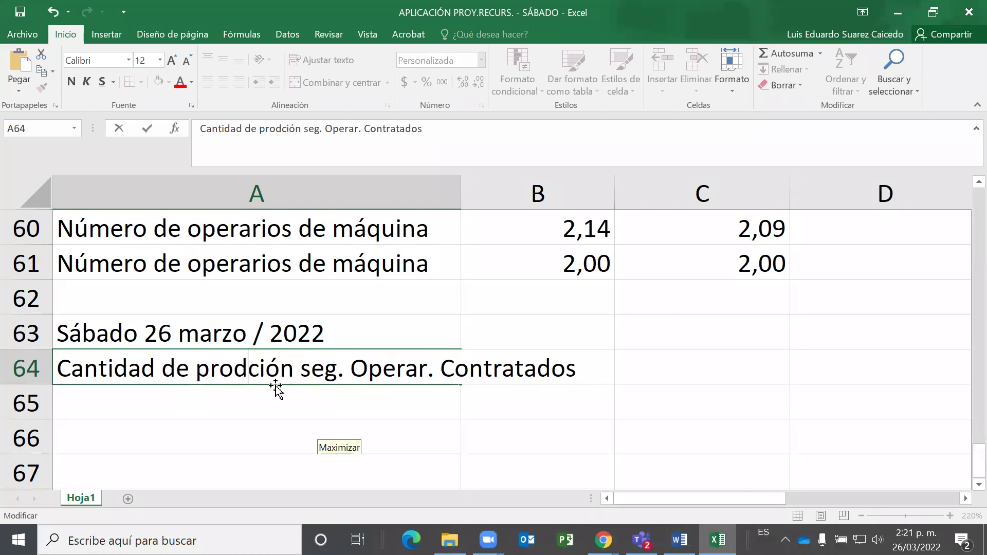
pyautogui.write('.')
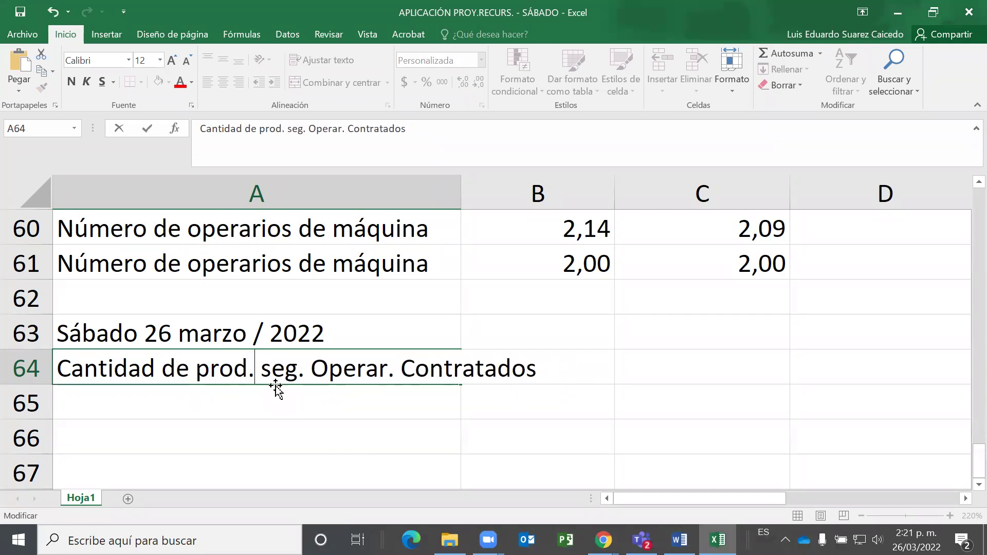
pyautogui.press('End')
pyautogui.press('BackSpace')
pyautogui.press('BackSpace')
pyautogui.press('BackSpace')
pyautogui.press('BackSpace')
pyautogui.press('BackSpace')
pyautogui.write('t.')
pyautogui.press('Return')
pyautogui.press('Up')
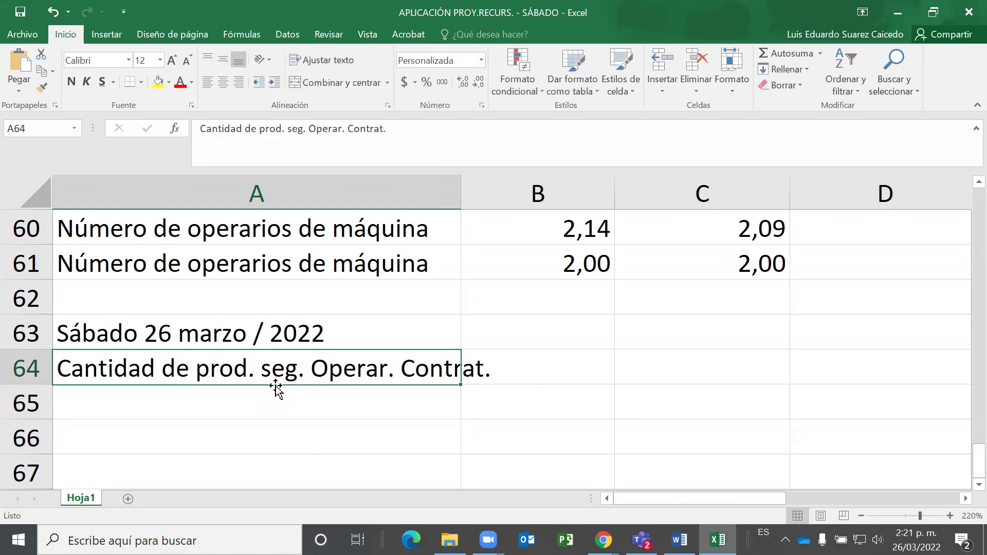
# Recheck the Año 1 machine operator headcounts in B60 and B61 against the new production quantity row.
pyautogui.press('Right')
pyautogui.press('Up')
pyautogui.press('Up')
pyautogui.press('Up')
pyautogui.press('Up')
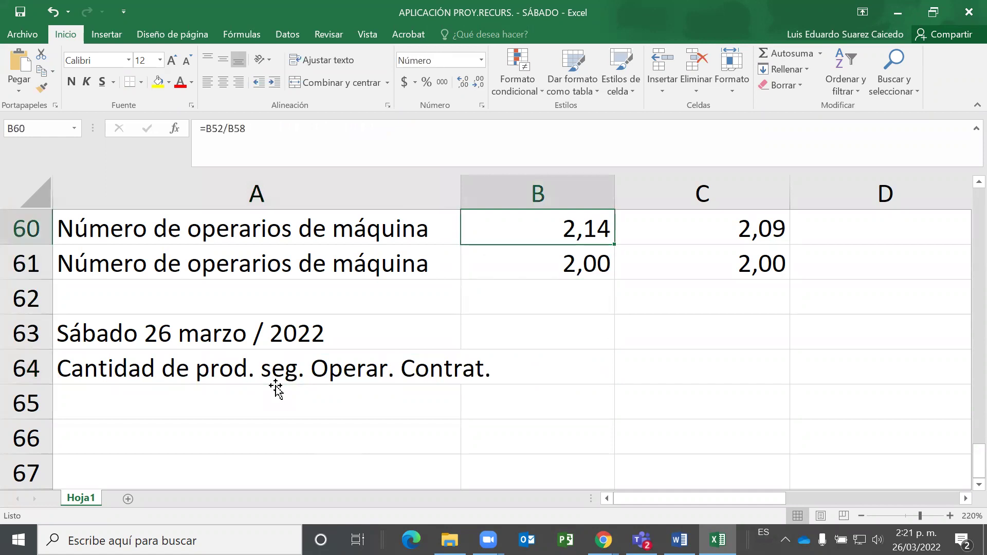
pyautogui.press('Down')
pyautogui.press('Down')
pyautogui.press('Down')
pyautogui.press('Down')
pyautogui.press('Down')
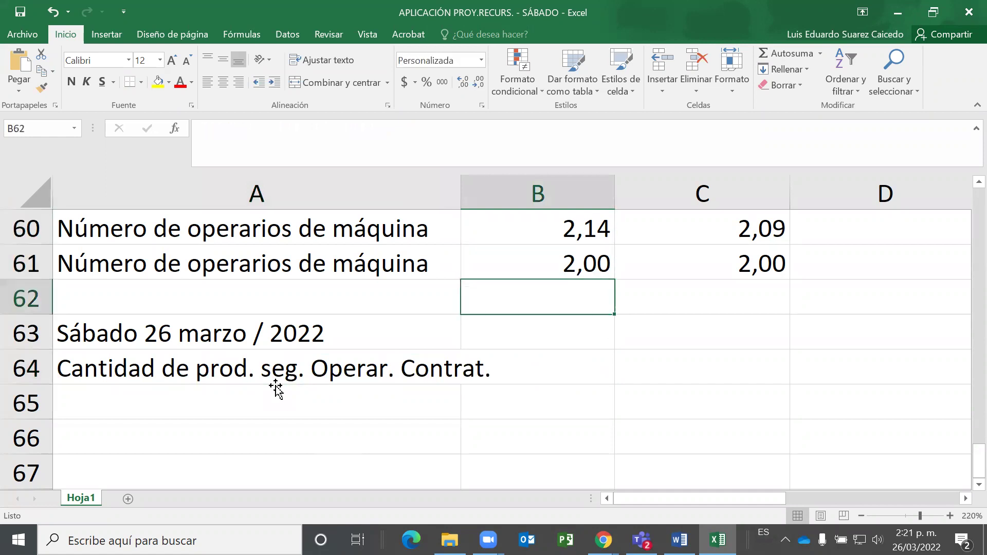
pyautogui.press('Up')
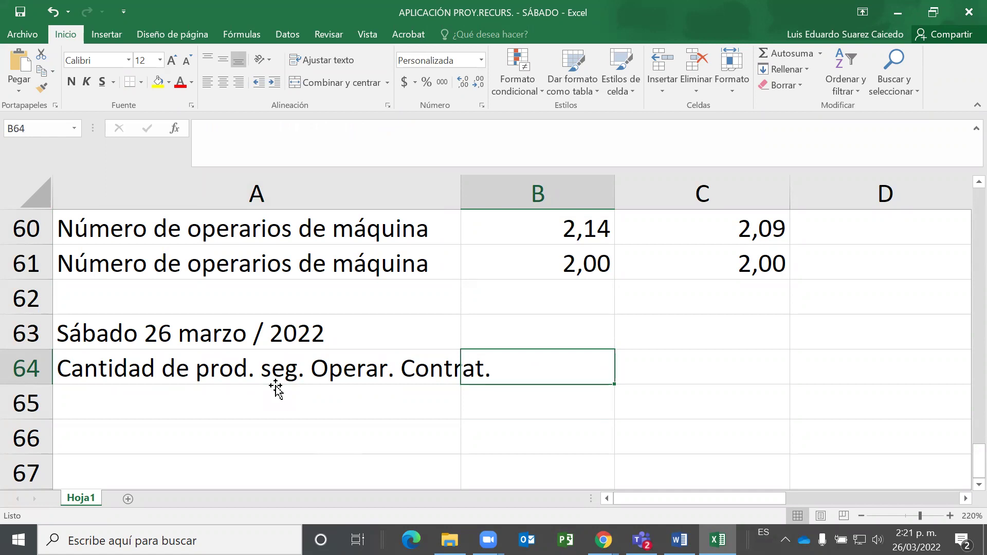
# Trace the Año 1 figures back up to the helpers' headcount formula in B48 and the yearly hours in B45.
pyautogui.press('Up')
pyautogui.press('Up')
pyautogui.press('Up')
pyautogui.press('Up')
pyautogui.press('Up')
pyautogui.press('Up')
pyautogui.press('Up')
pyautogui.press('Up')
pyautogui.press('Up')
pyautogui.press('Up')
pyautogui.press('Up')
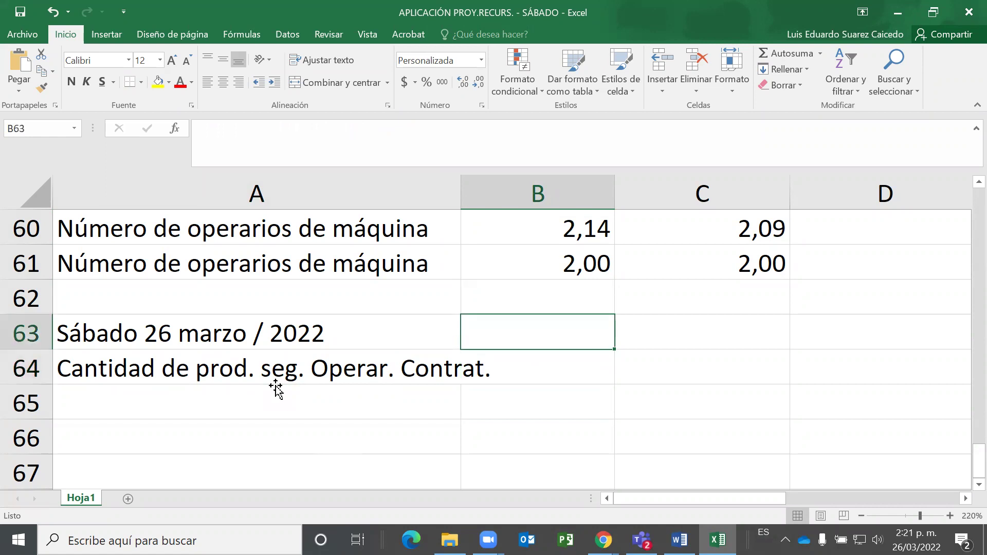
pyautogui.press('Up')
pyautogui.press('Up')
pyautogui.press('Up')
pyautogui.press('Up')
pyautogui.press('Up')
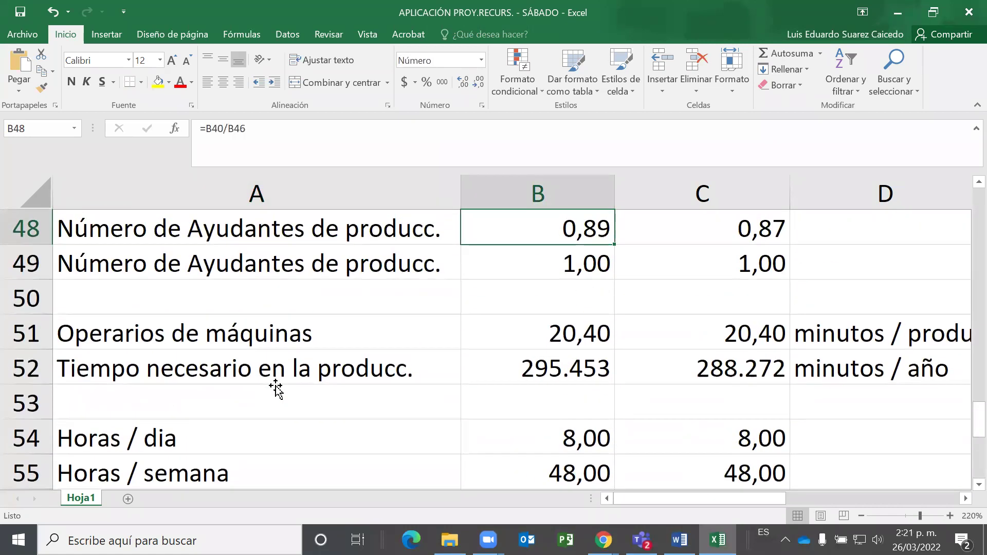
pyautogui.press('Up')
pyautogui.press('Up')
pyautogui.press('Up')
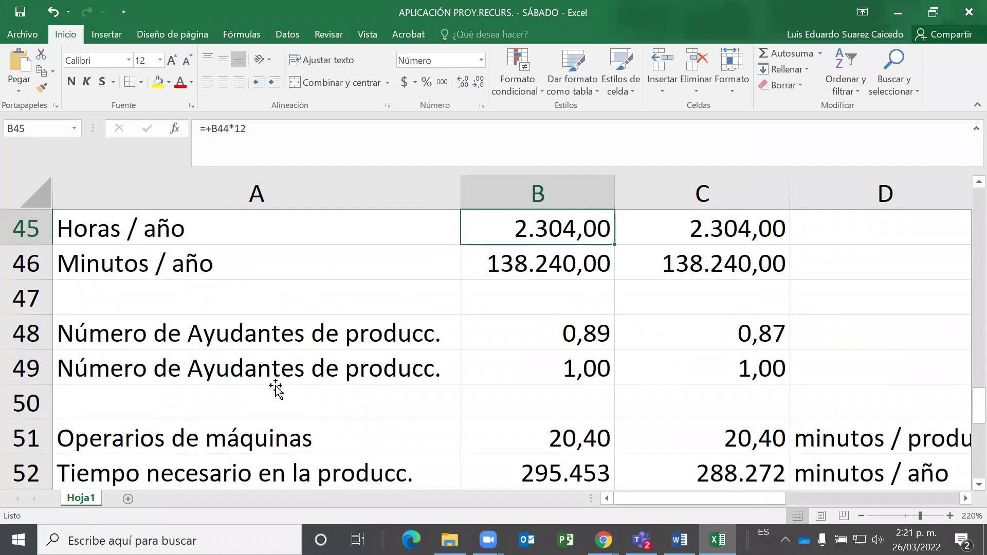
# Examine the machine operators' Año 1 working-time formulas for hours per month and minutes per year in B56 and B58.
pyautogui.press('Down')
pyautogui.press('Down')
pyautogui.press('Down')
pyautogui.press('Down')
pyautogui.press('Down')
pyautogui.press('Down')
pyautogui.press('Down')
pyautogui.press('Down')
pyautogui.press('Down')
pyautogui.press('Down')
pyautogui.press('Down')
pyautogui.press('Down')
pyautogui.press('Down')
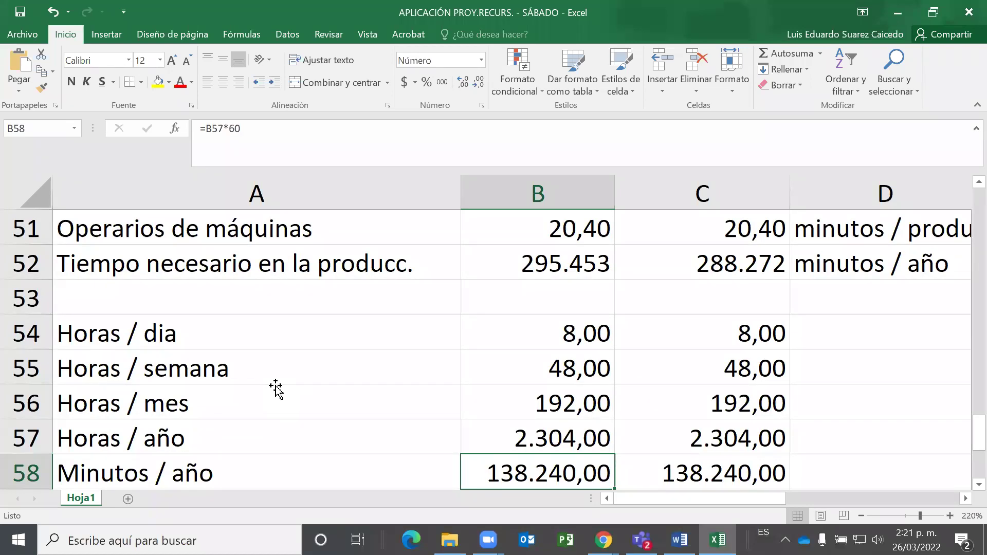
pyautogui.press('Up')
pyautogui.press('Up')
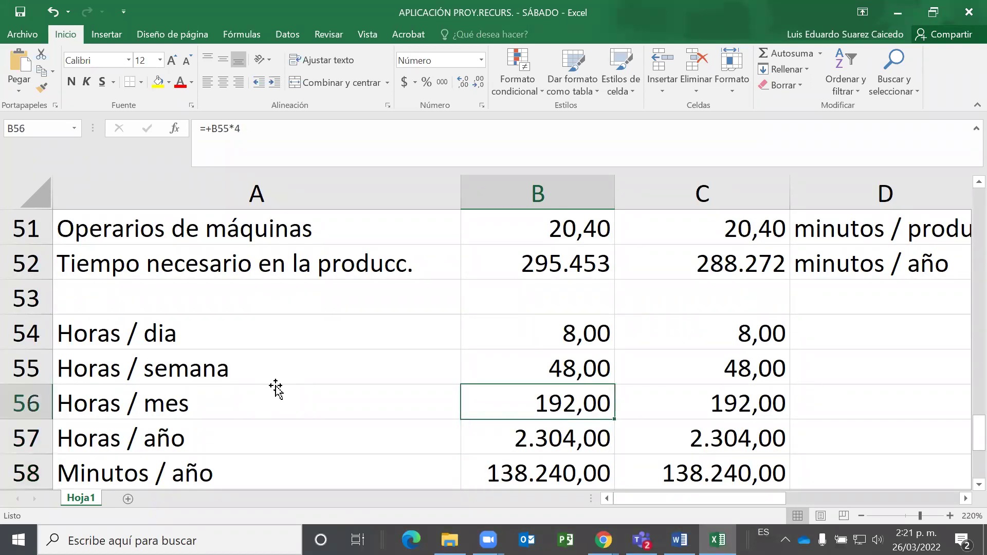
pyautogui.press('Down')
pyautogui.press('Down')
pyautogui.press('Down')
pyautogui.press('Down')
pyautogui.press('Down')
pyautogui.press('Down')
pyautogui.press('Down')
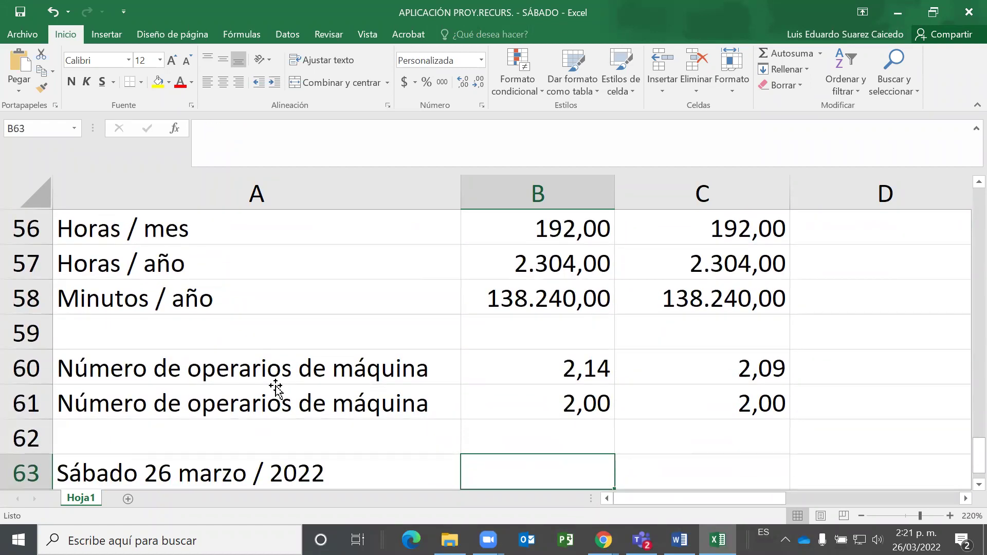
# Extend the label in A58 to "Minutos / año / persona".
pyautogui.press('Up')
pyautogui.press('Up')
pyautogui.press('Up')
pyautogui.press('Up')
pyautogui.press('Up')
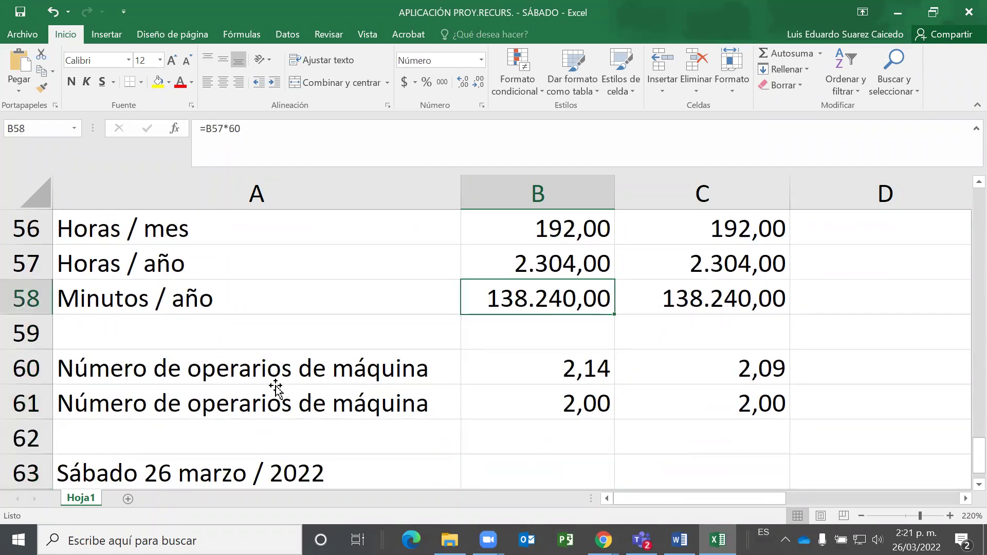
pyautogui.press('Left')
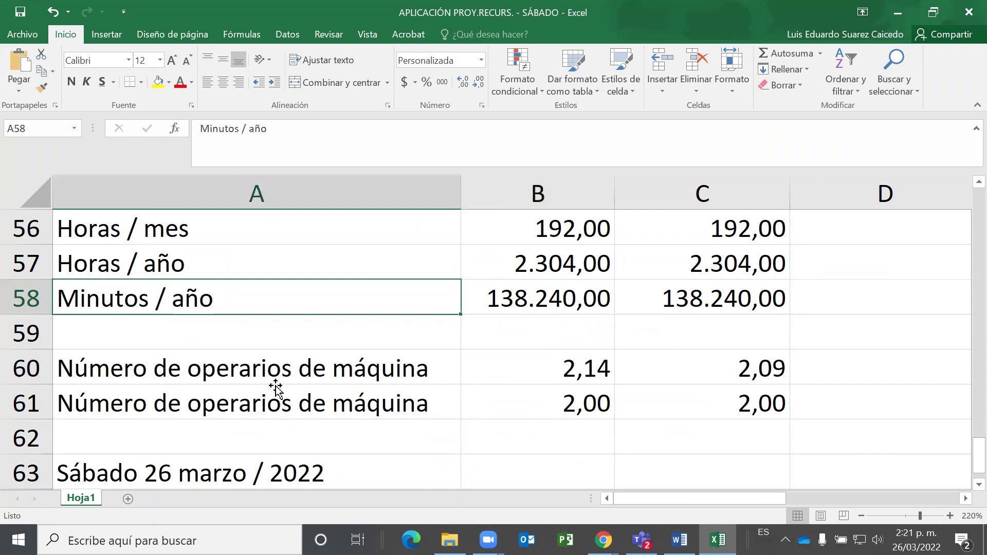
pyautogui.press('F2')
pyautogui.write('/ persona')
pyautogui.press('Return')
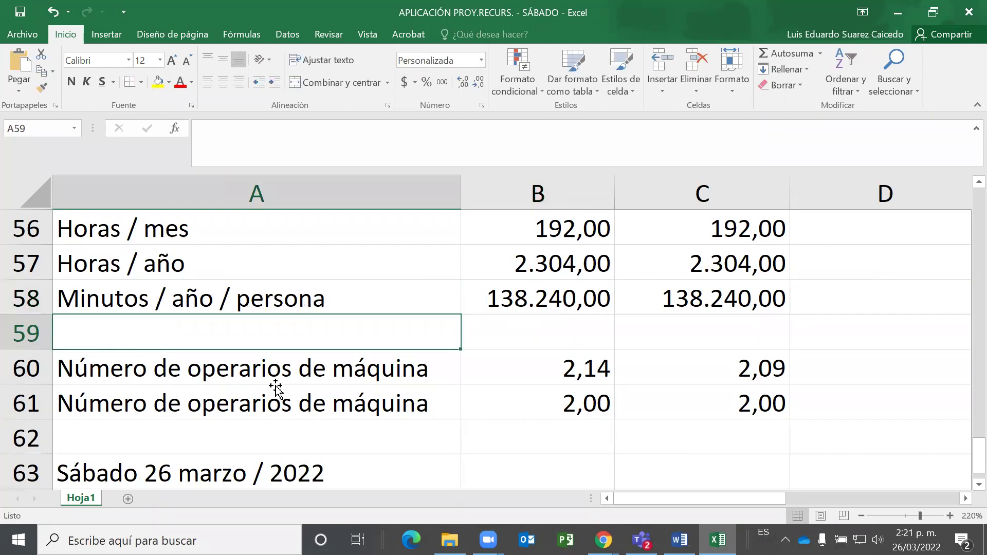
# Review the Año 1 minutes per person in B58 together with the operator headcounts above the production quantity row.
pyautogui.press('Up')
pyautogui.press('Right')
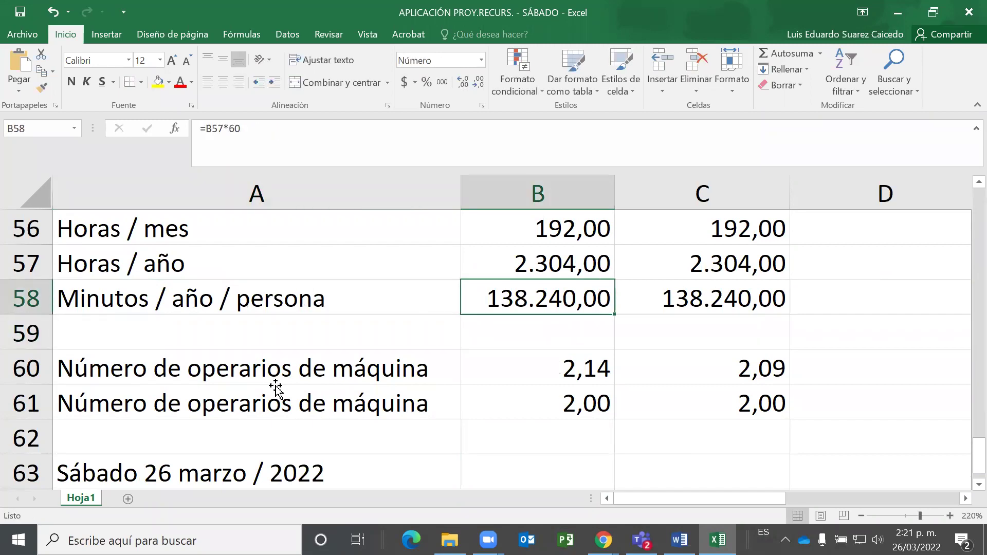
pyautogui.press('Down')
pyautogui.press('Down')
pyautogui.press('Down')
pyautogui.press('Down')
pyautogui.press('Down')
pyautogui.press('Down')
pyautogui.press('Down')
pyautogui.press('Down')
pyautogui.press('Down')
pyautogui.press('Down')
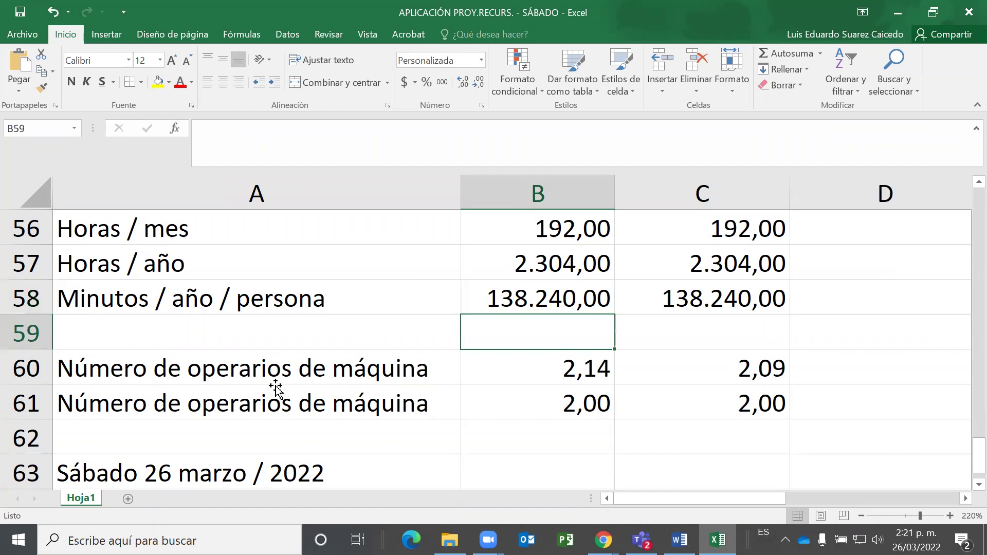
pyautogui.press('Up')
pyautogui.press('Up')
pyautogui.press('Up')
pyautogui.press('Up')
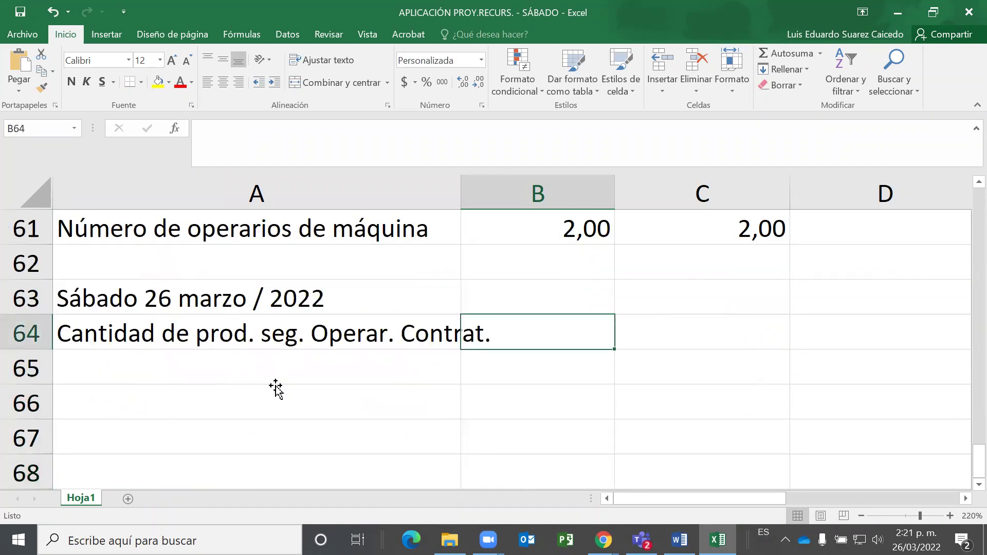
# Start the Año 1 production quantity formula in B64, multiplying the minutes per person in B58 by the operators in B61.
pyautogui.write('=')
pyautogui.press('Up')
pyautogui.press('Up')
pyautogui.press('Up')
pyautogui.press('Up')
pyautogui.press('Up')
pyautogui.press('Up')
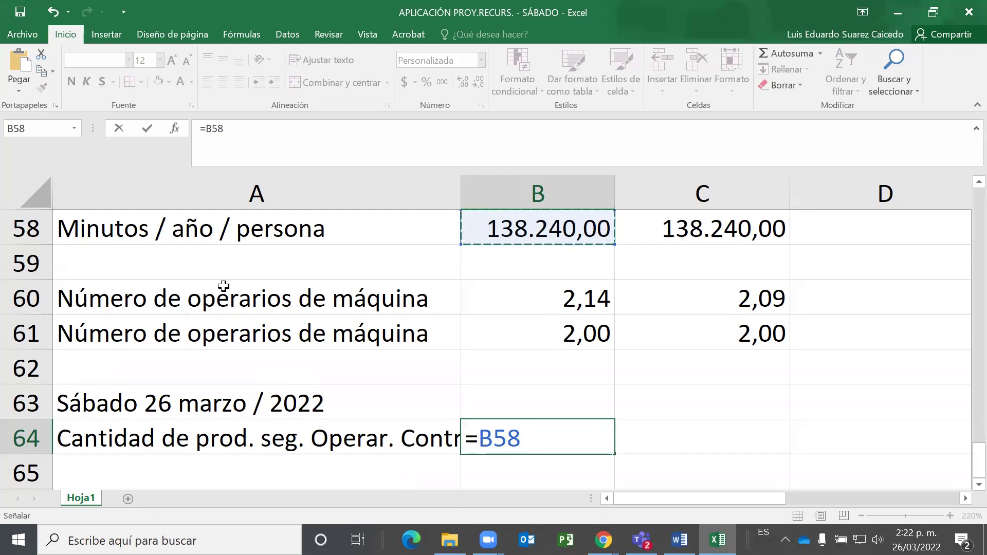
pyautogui.write('*')
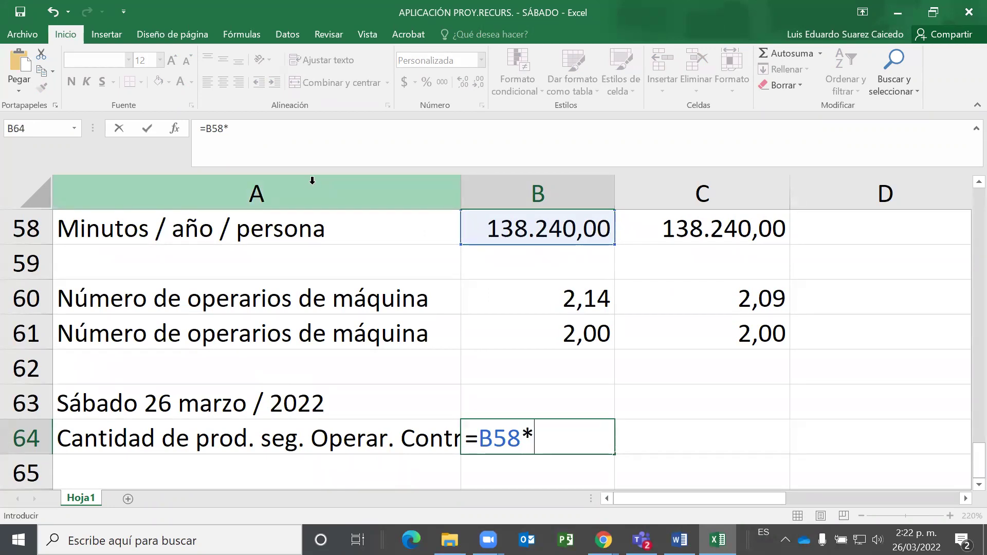
pyautogui.press('Up')
pyautogui.press('Up')
pyautogui.press('Up')
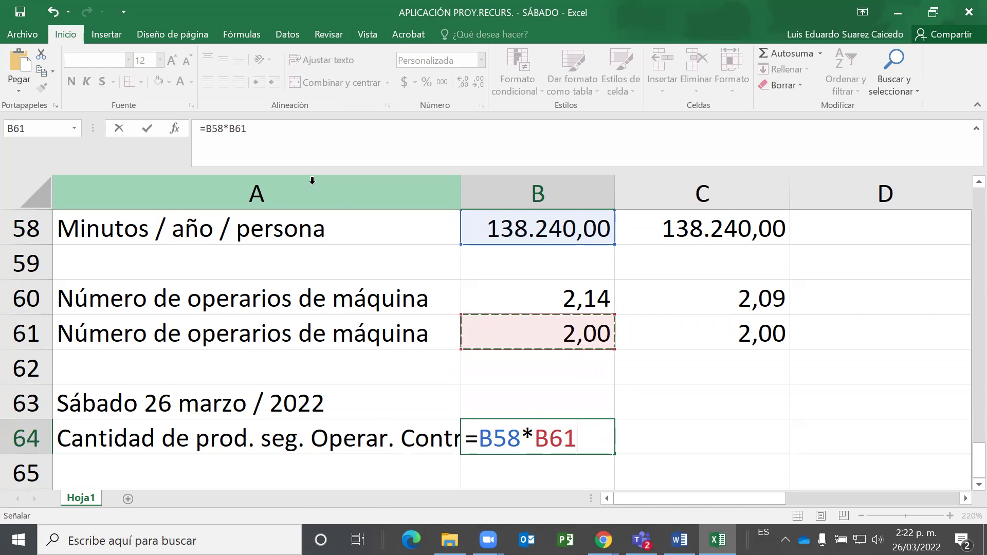
# Complete the formula in B64 as =B58*B61/B51, dividing by the operators' minutes per product.
pyautogui.write('/')
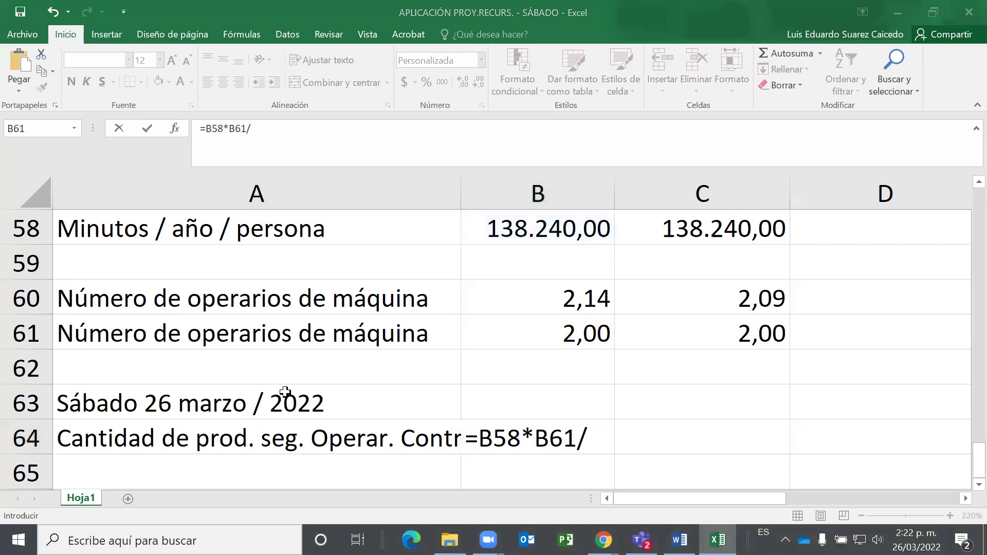
pyautogui.click(592, 445)
pyautogui.scroll(2, 631, 419)
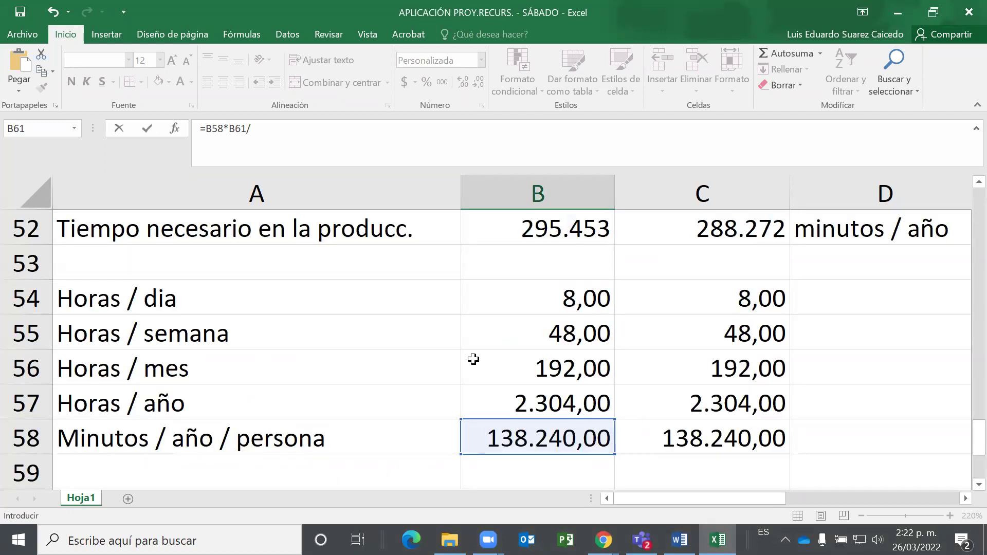
pyautogui.scroll(1, 536, 337)
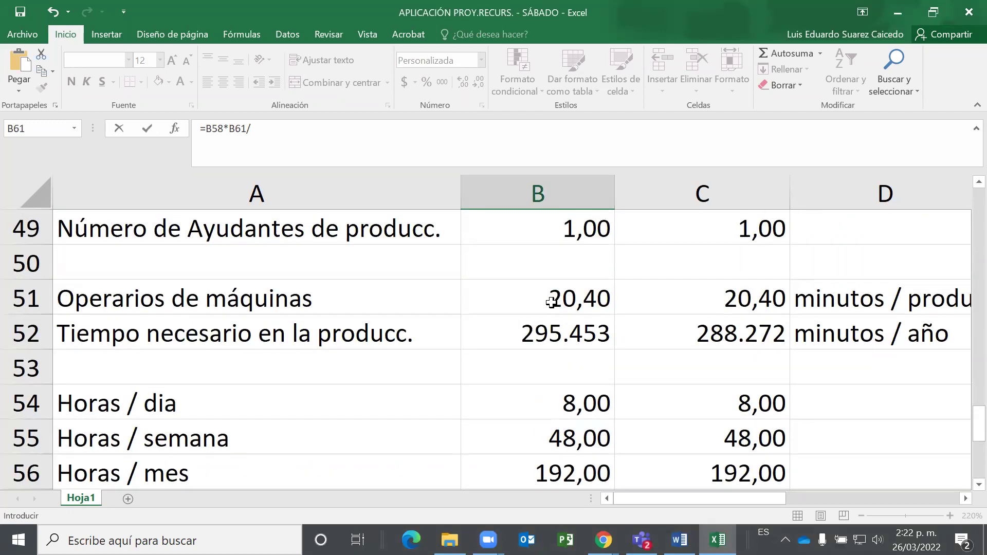
pyautogui.click(559, 299)
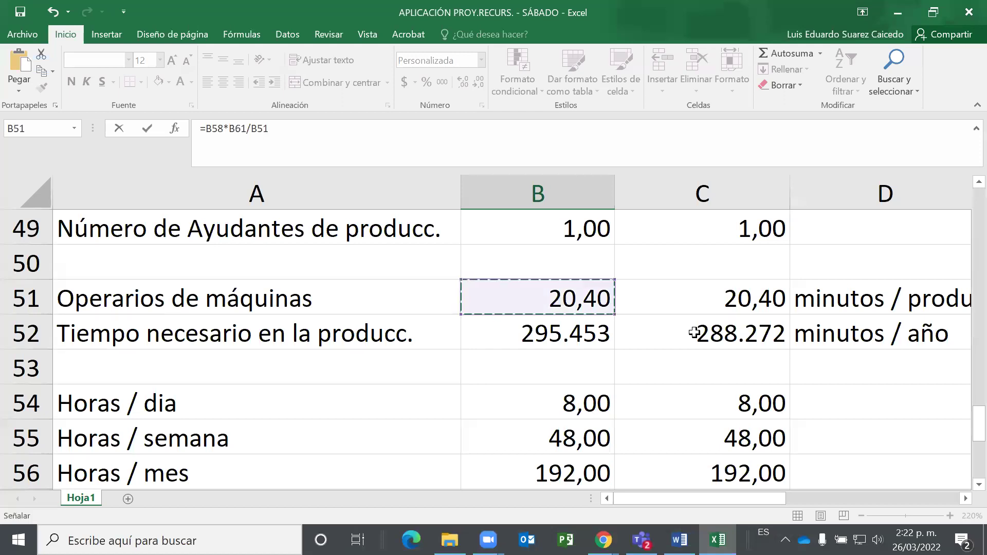
pyautogui.scroll(-2, 685, 335)
pyautogui.scroll(-2, 685, 335)
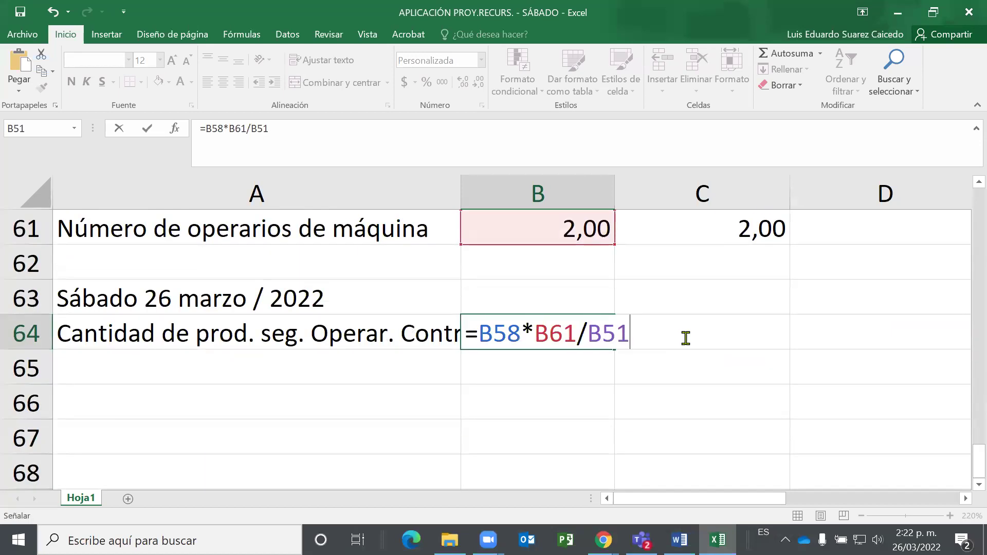
pyautogui.scroll(1, 681, 337)
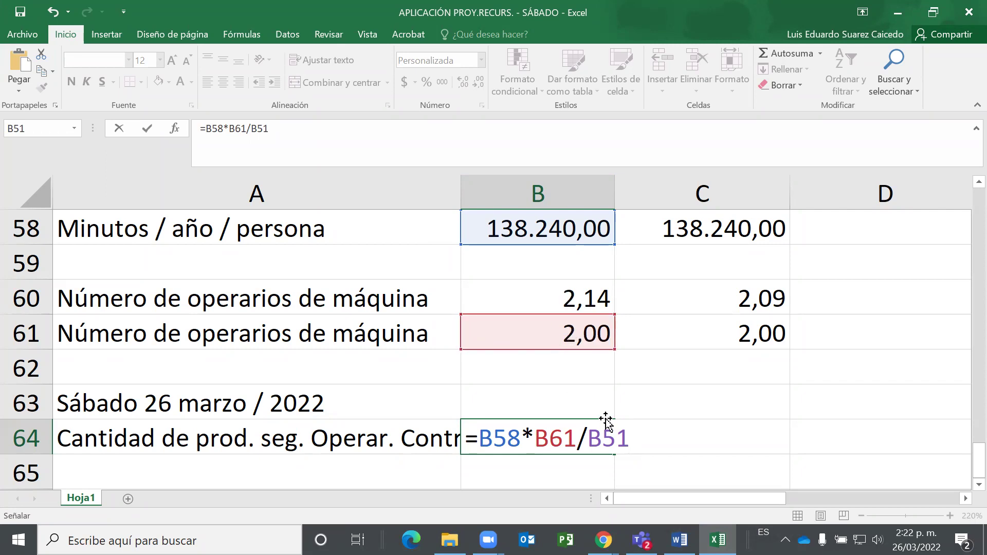
pyautogui.scroll(1, 607, 421)
pyautogui.scroll(2, 606, 421)
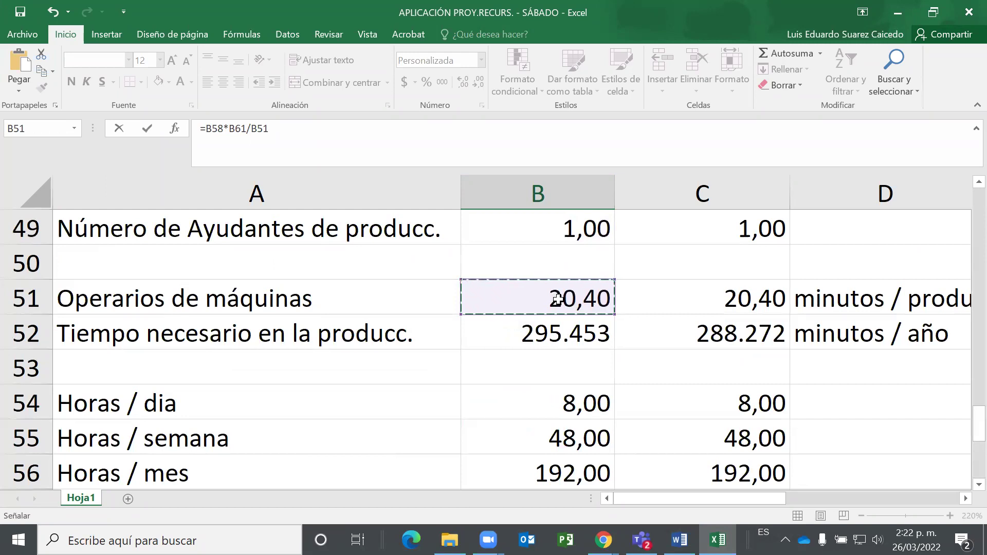
pyautogui.scroll(-4, 570, 301)
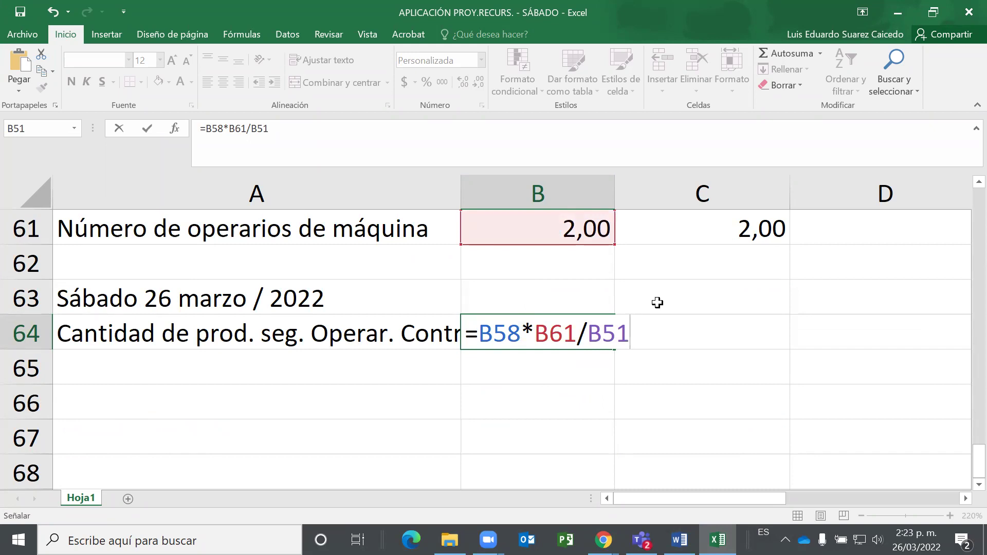
pyautogui.press('Return')
pyautogui.press('Up')
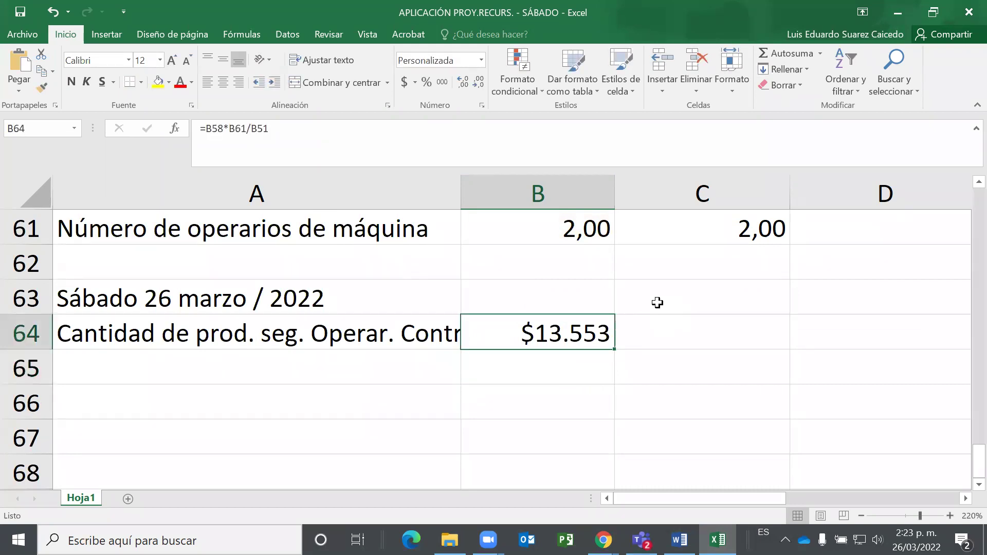
# Copy the number format of the operator headcount in B61 onto the production quantity in B64.
pyautogui.click(539, 242)
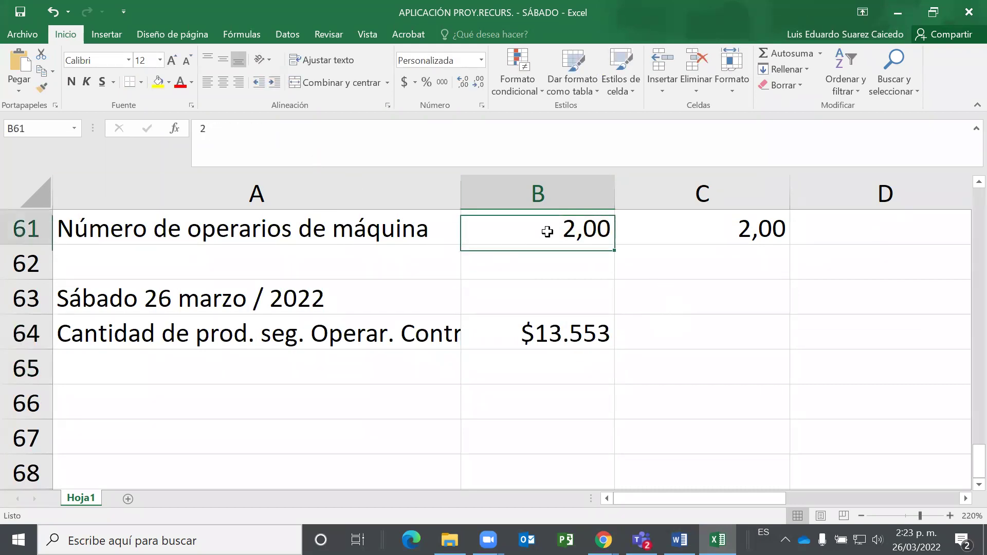
pyautogui.click(42, 88)
pyautogui.click(562, 335)
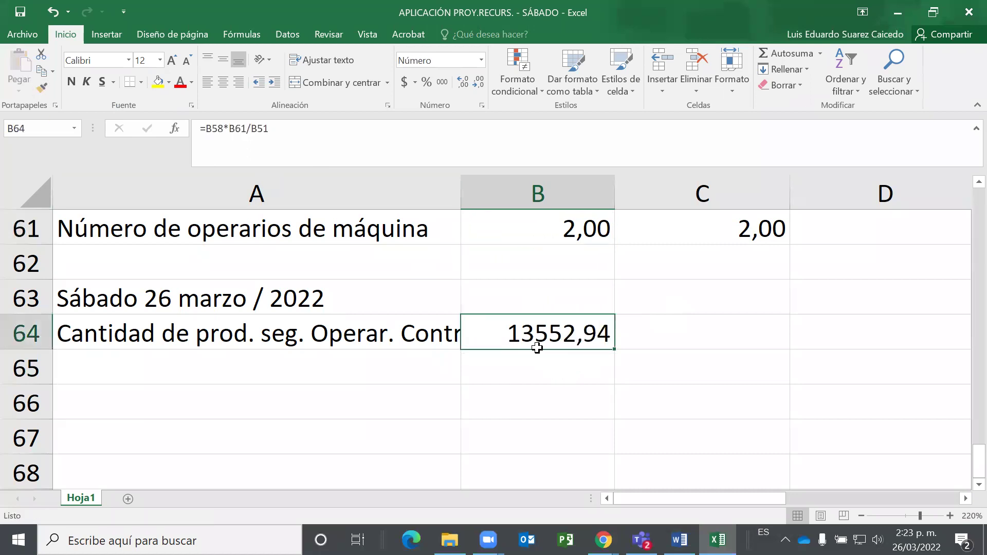
# Format the empty cell B62 as a number with five decimal places and a thousands separator.
pyautogui.click(482, 256)
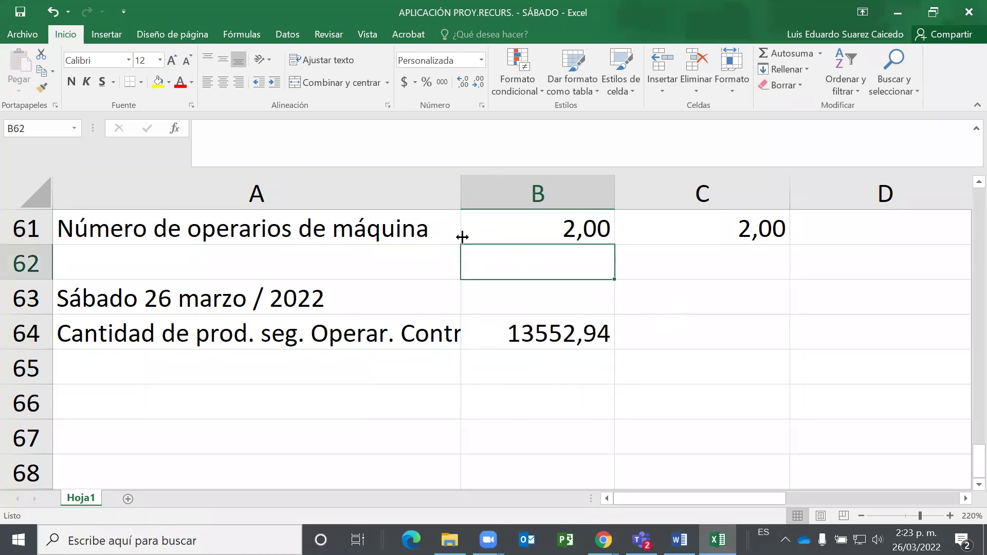
pyautogui.click(482, 61)
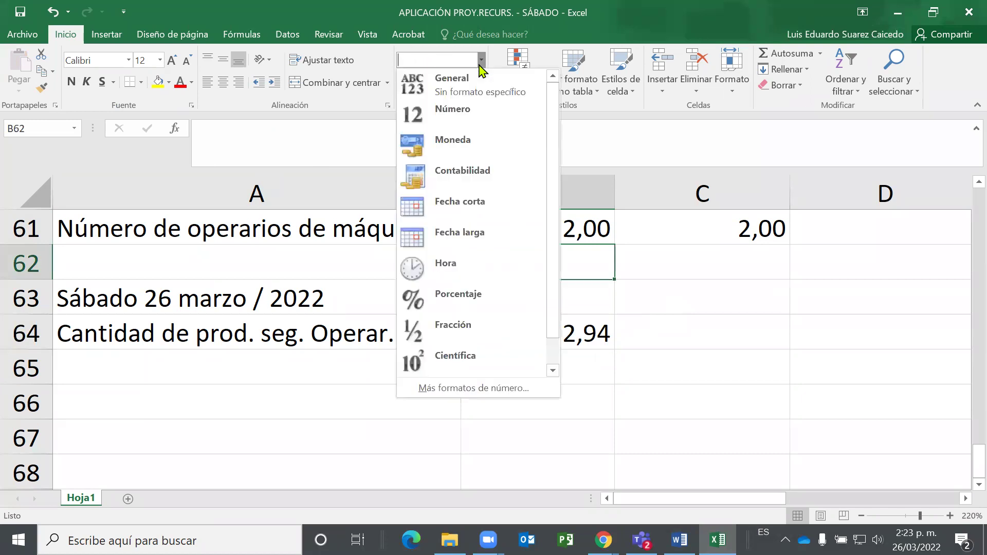
pyautogui.click(458, 111)
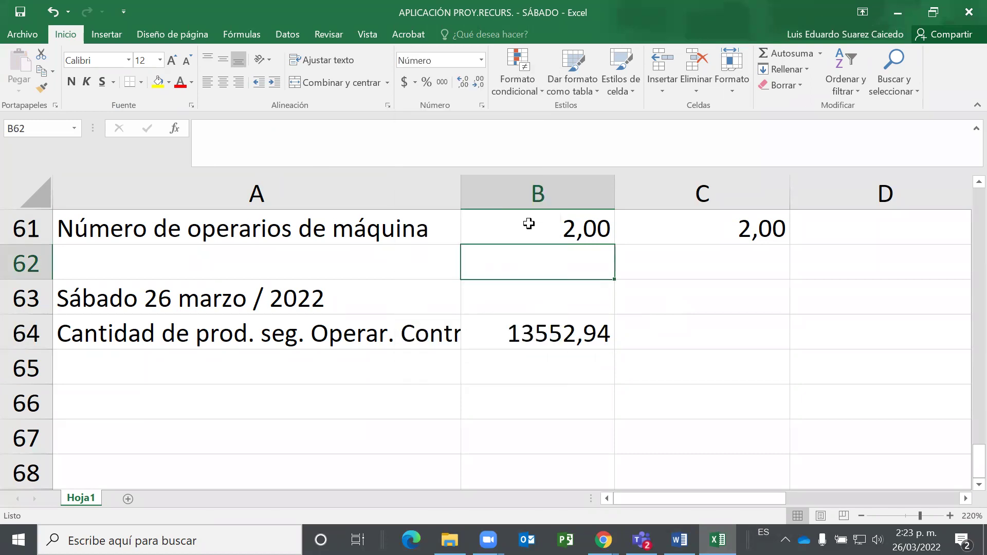
pyautogui.click(482, 61)
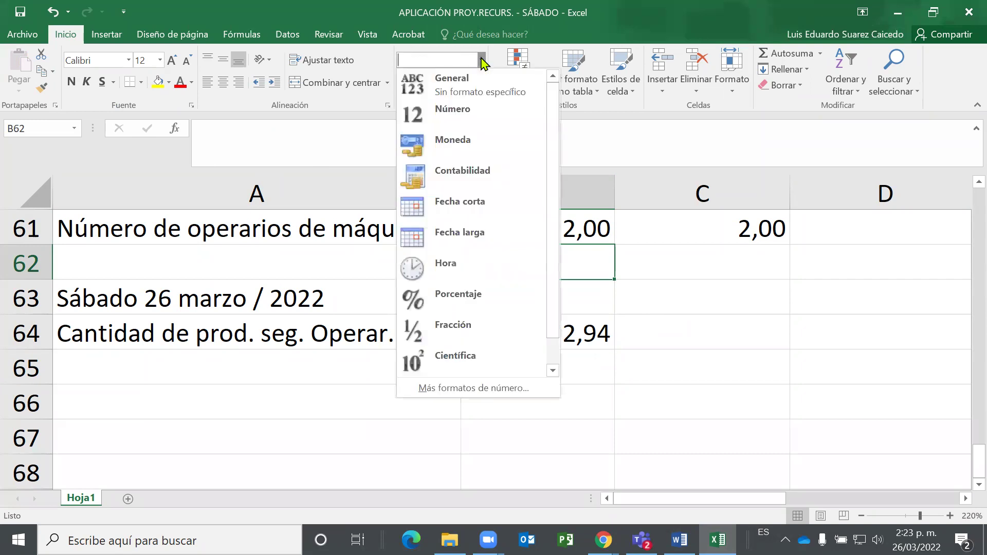
pyautogui.click(473, 389)
pyautogui.click(165, 142)
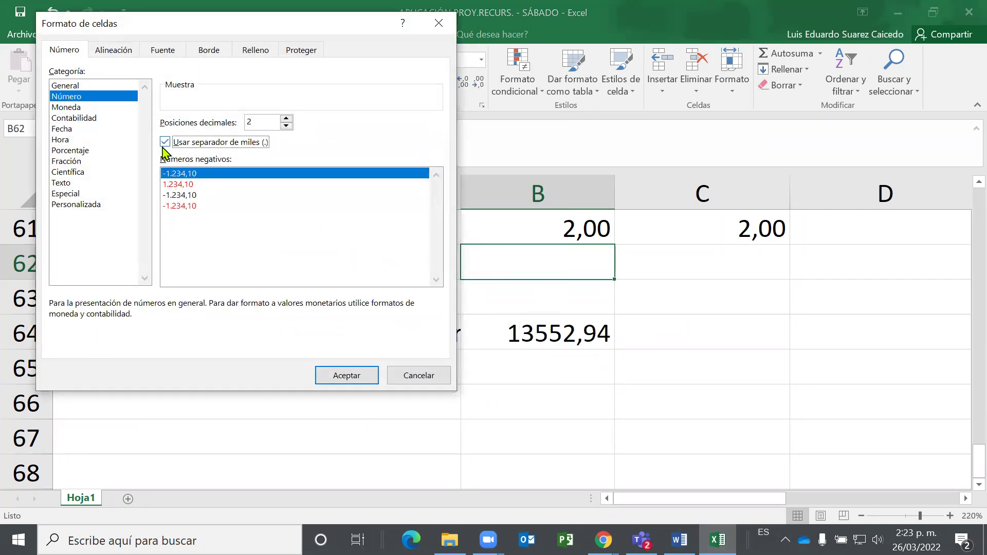
pyautogui.hotkey('shift', 'Tab')
pyautogui.write('4')
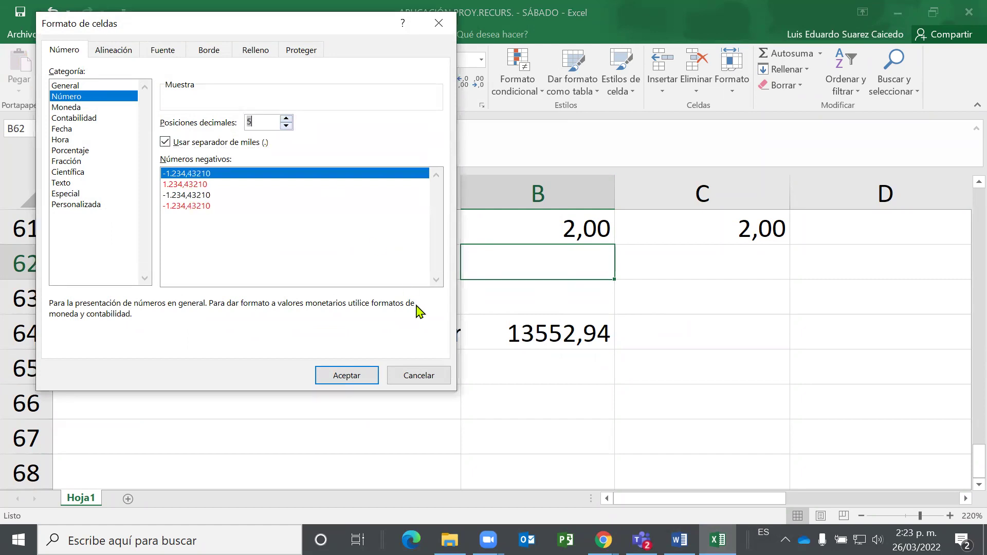
pyautogui.write('5')
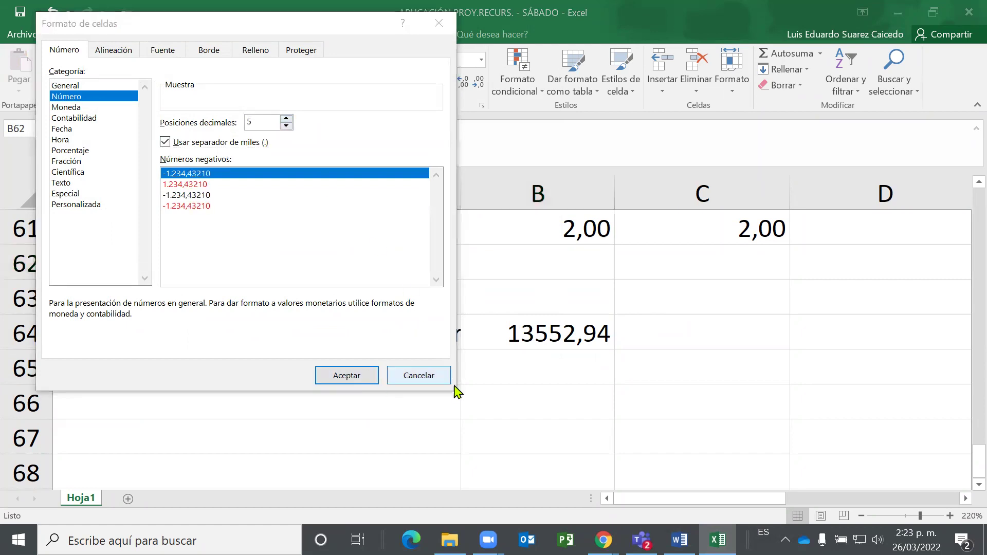
pyautogui.moveTo(325, 22); pyautogui.dragTo(395, 16)
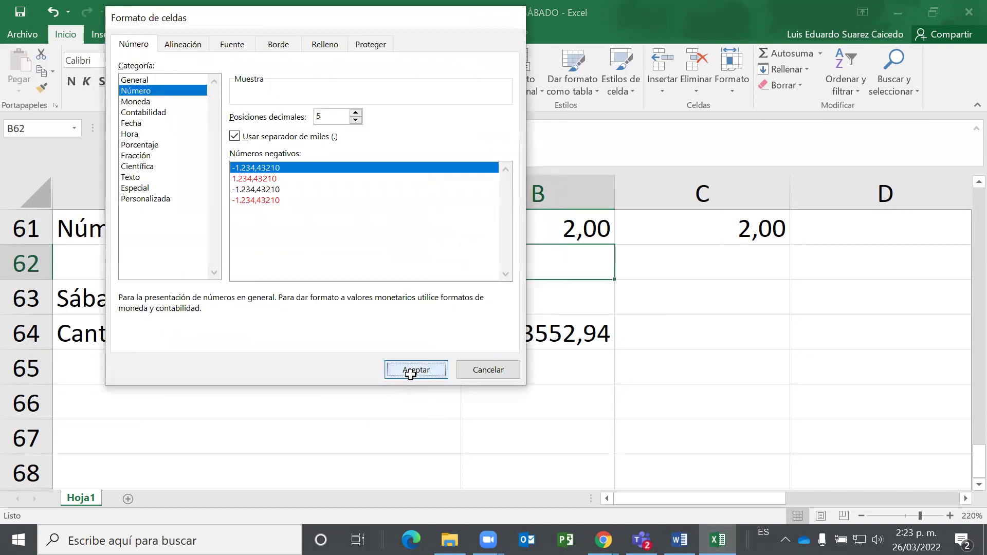
pyautogui.click(409, 370)
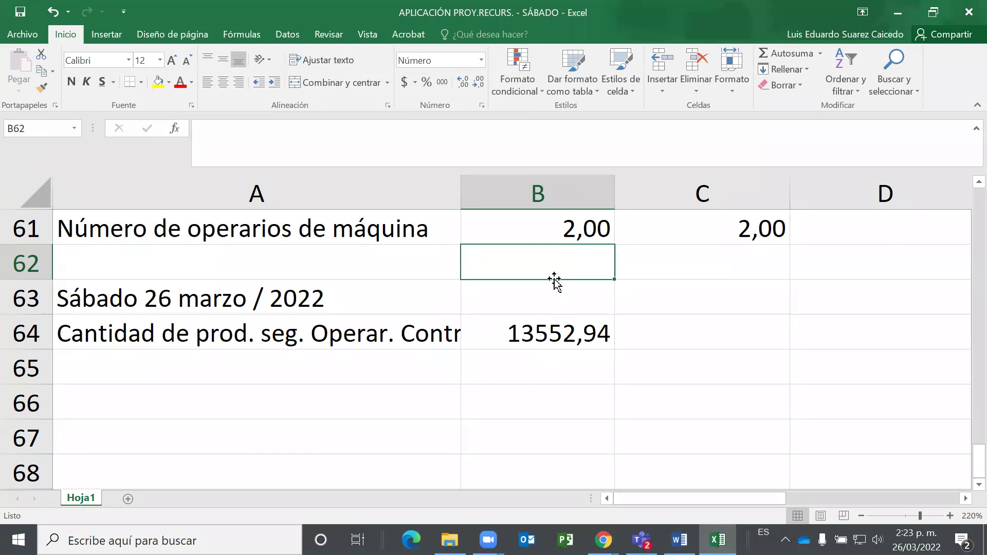
# Copy the number format of B62 onto the production quantity in B64 and reduce it to four decimal places.
pyautogui.click(41, 87)
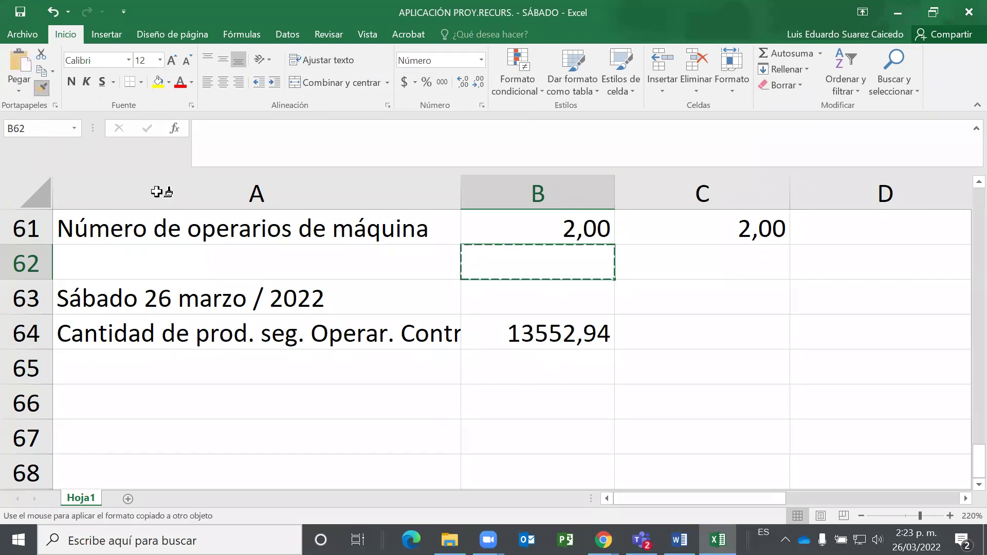
pyautogui.click(541, 335)
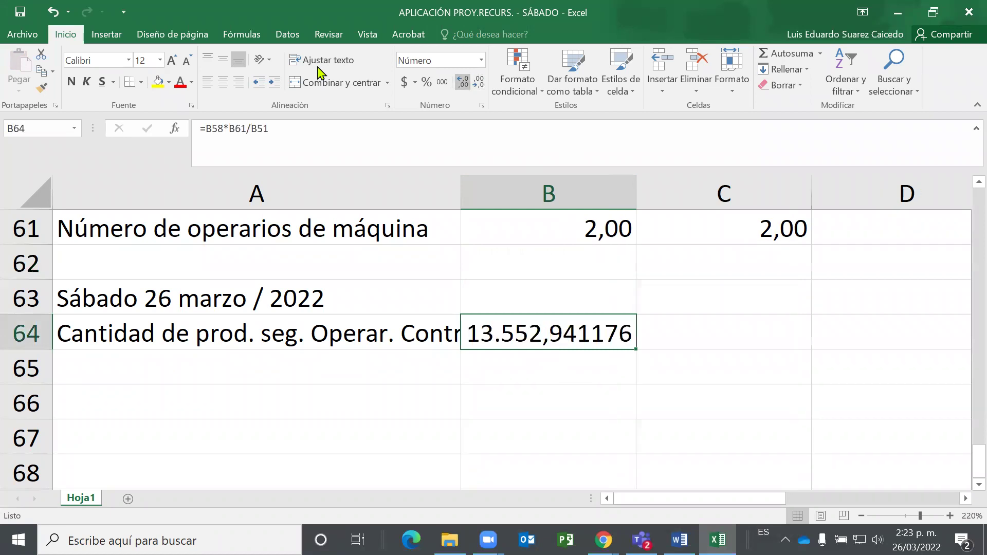
pyautogui.click(478, 82)
pyautogui.click(478, 82)
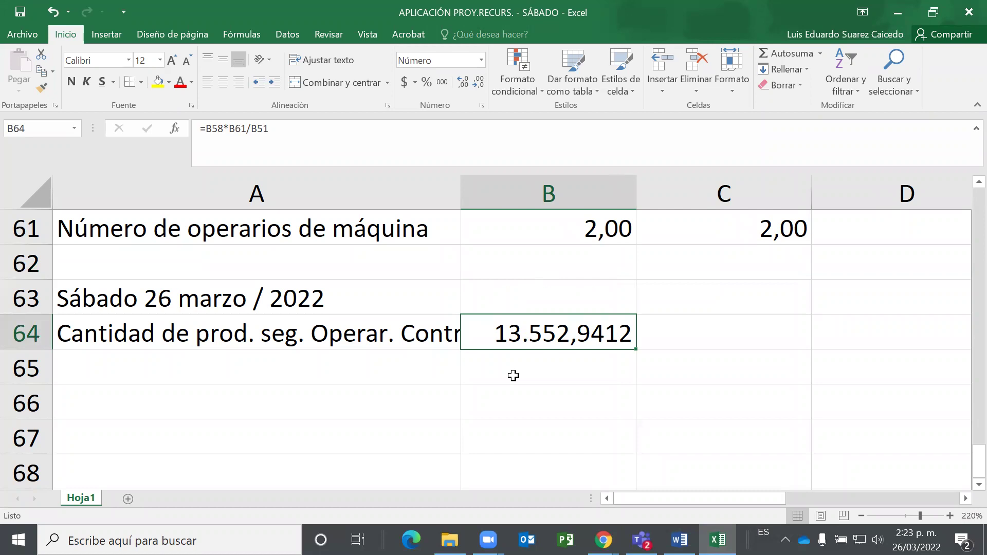
# Review the first-year required production P in E14 for comparison with the operators' production quantity.
pyautogui.scroll(2, 572, 310)
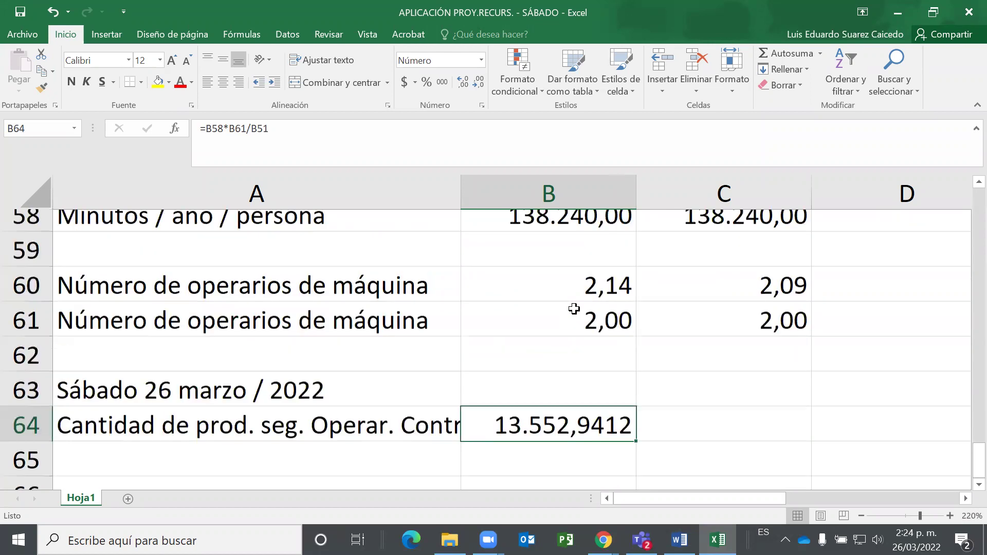
pyautogui.scroll(3, 570, 310)
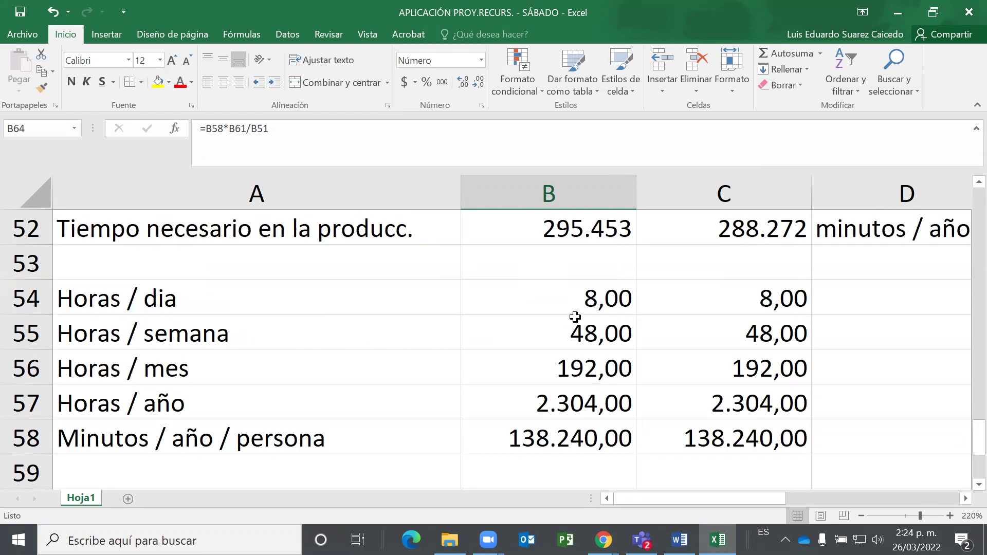
pyautogui.scroll(1, 575, 317)
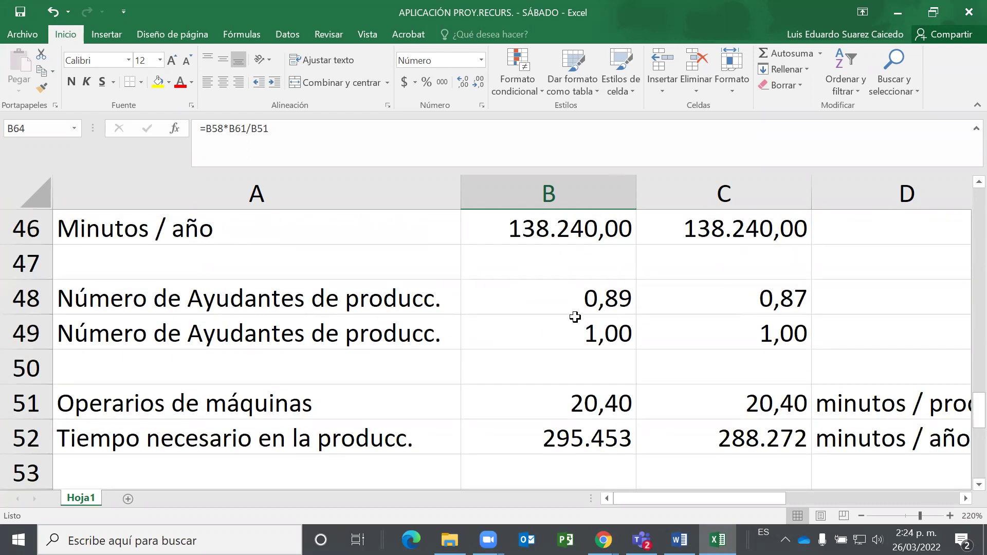
pyautogui.scroll(2, 574, 317)
pyautogui.scroll(1, 575, 317)
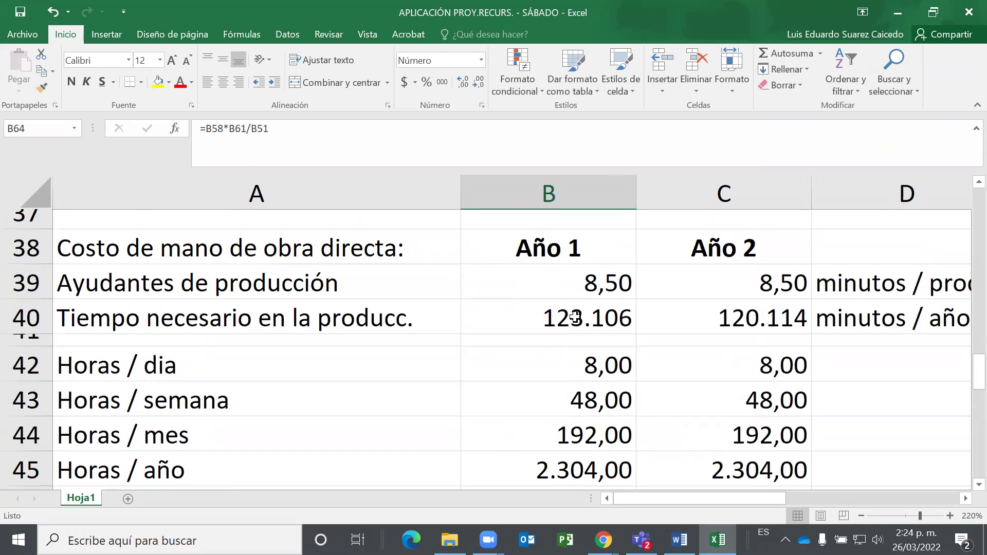
pyautogui.scroll(1, 574, 316)
pyautogui.scroll(7, 575, 317)
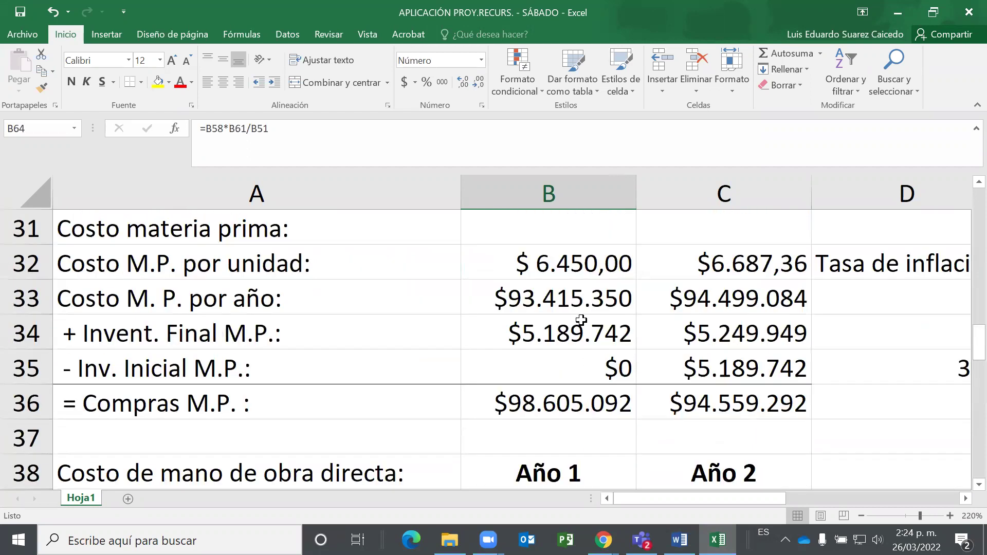
pyautogui.scroll(3, 582, 319)
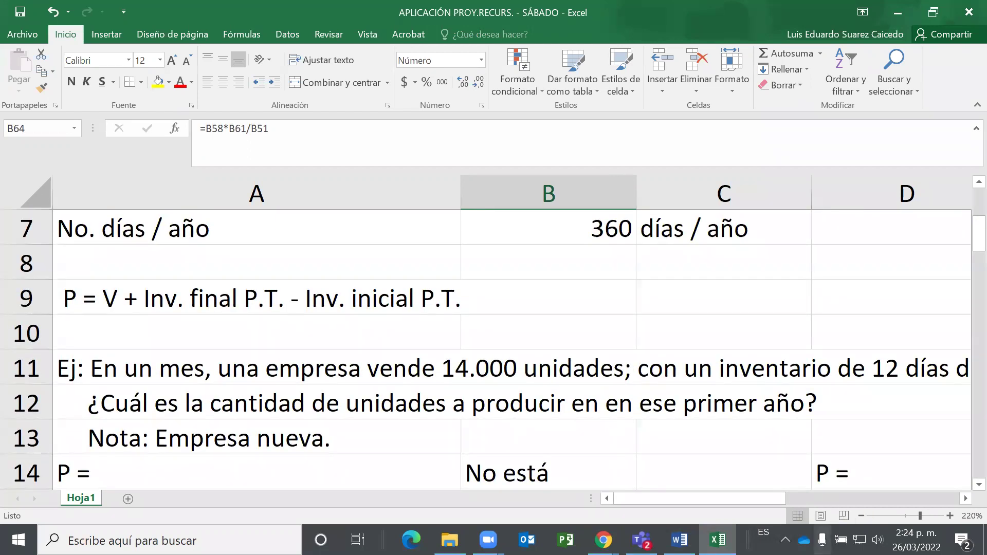
pyautogui.click(966, 498)
pyautogui.scroll(-1, 854, 426)
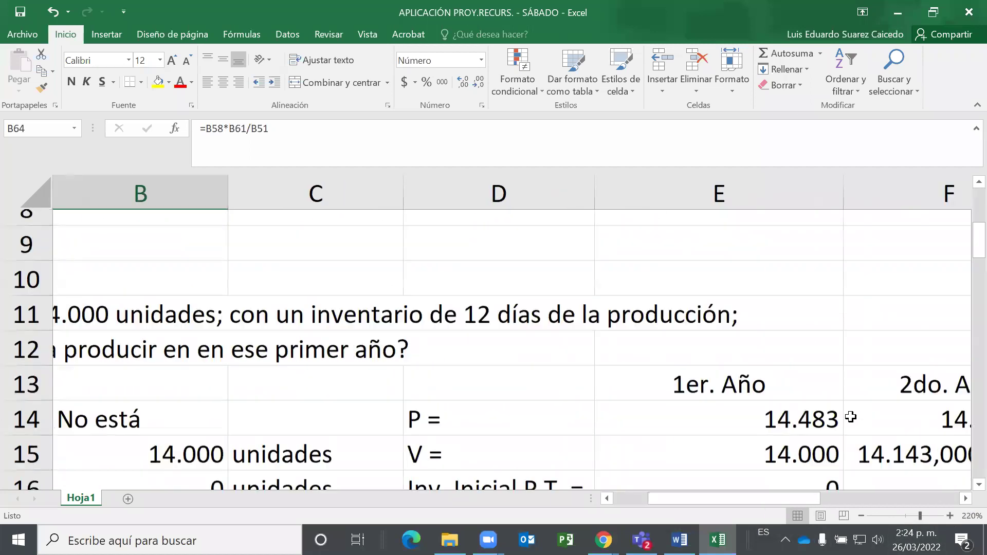
pyautogui.click(804, 361)
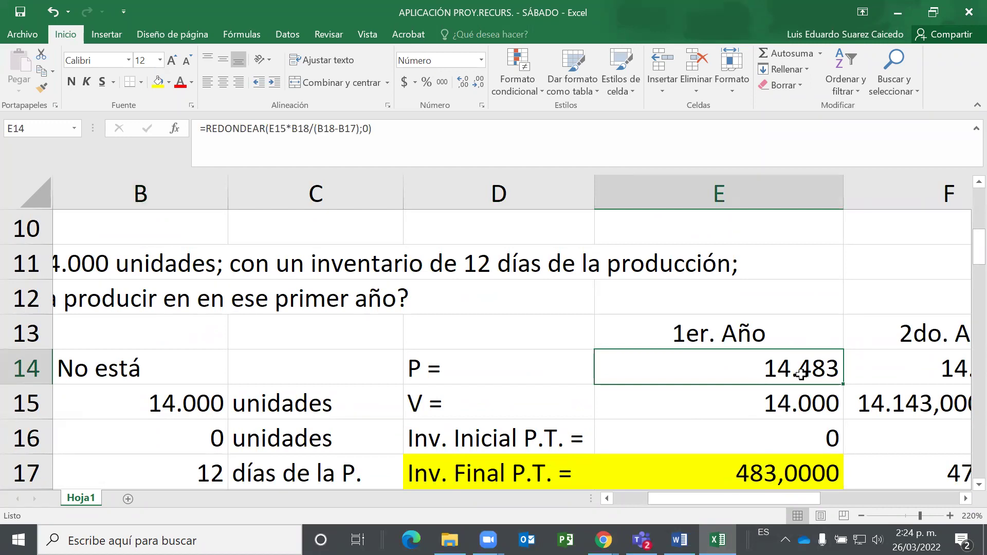
# Return to the production quantity in B64 and trace its formula references to minutes per person and number of operators.
pyautogui.moveTo(716, 501); pyautogui.dragTo(663, 514)
pyautogui.scroll(-6, 572, 426)
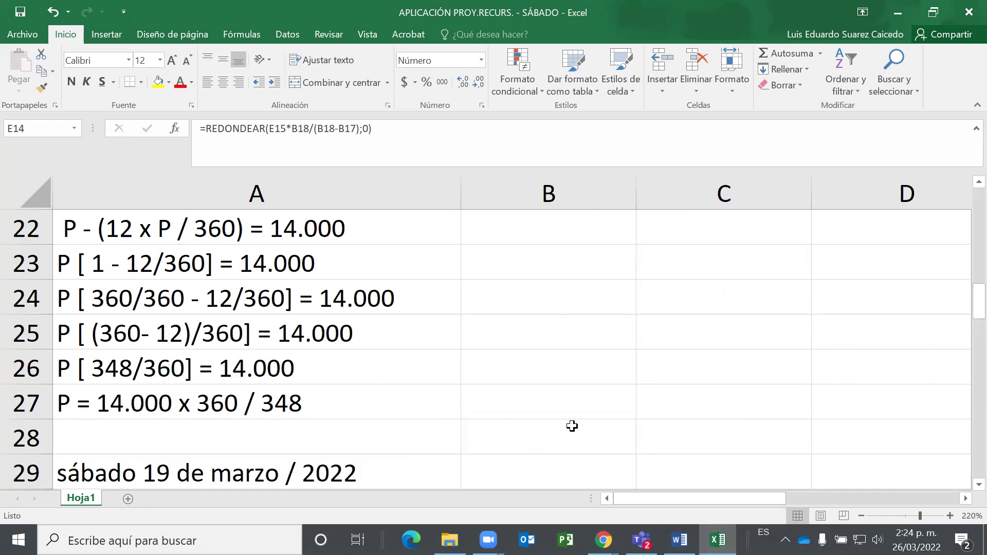
pyautogui.scroll(-6, 572, 428)
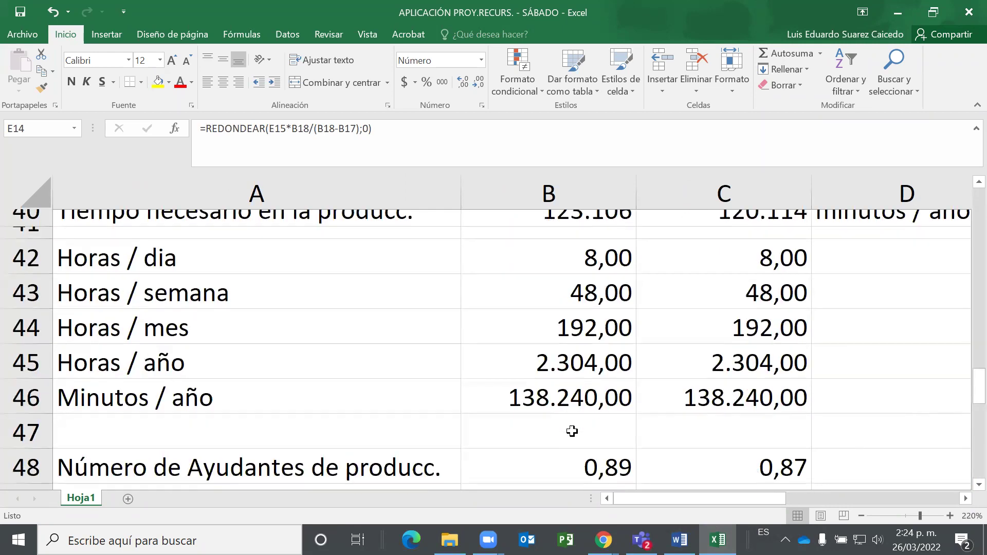
pyautogui.scroll(-3, 572, 432)
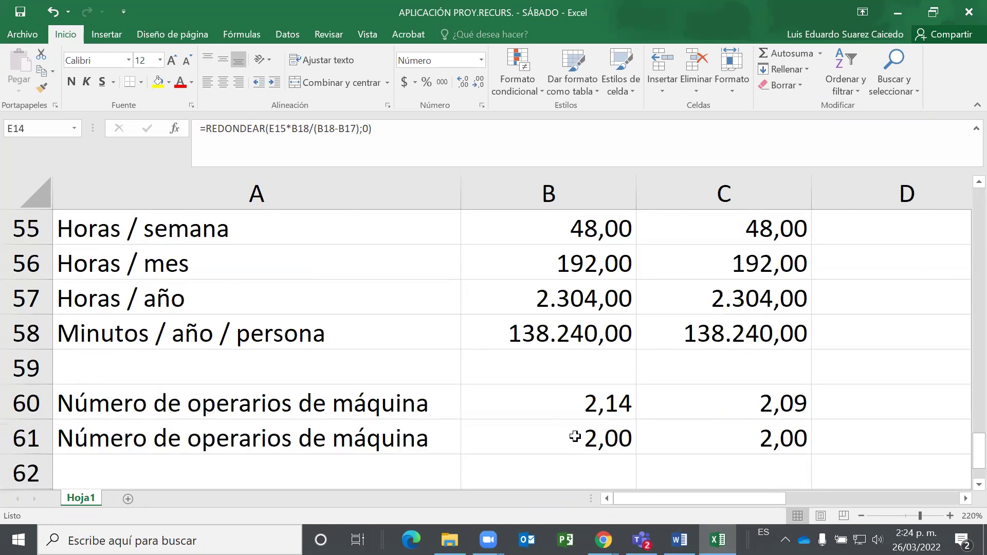
pyautogui.scroll(-1, 575, 437)
pyautogui.click(570, 439)
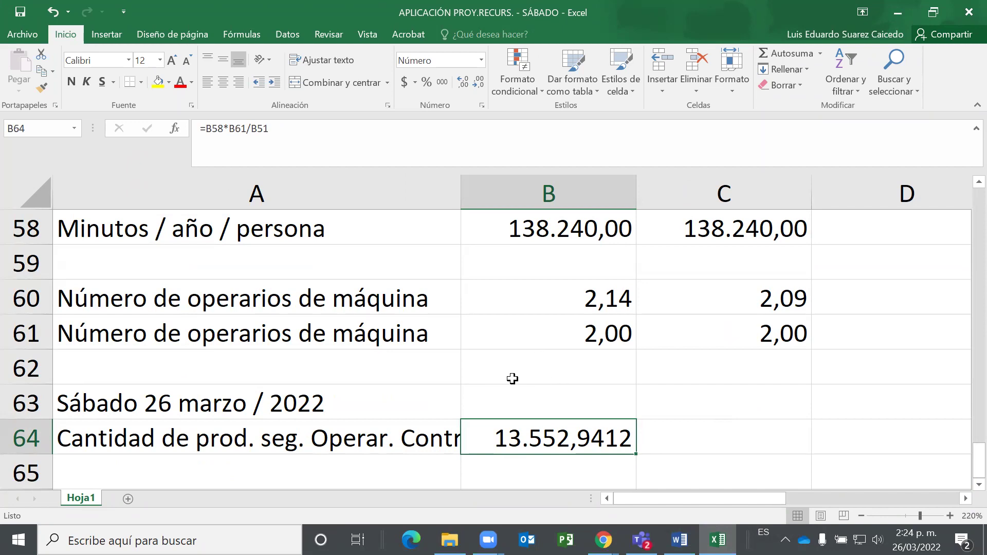
pyautogui.press('F2')
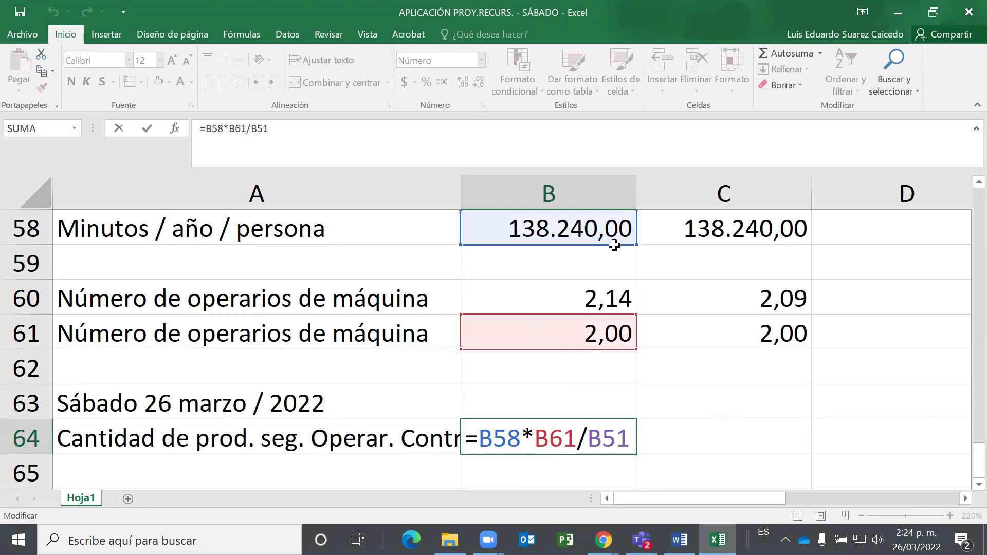
pyautogui.scroll(1, 576, 234)
pyautogui.scroll(1, 591, 228)
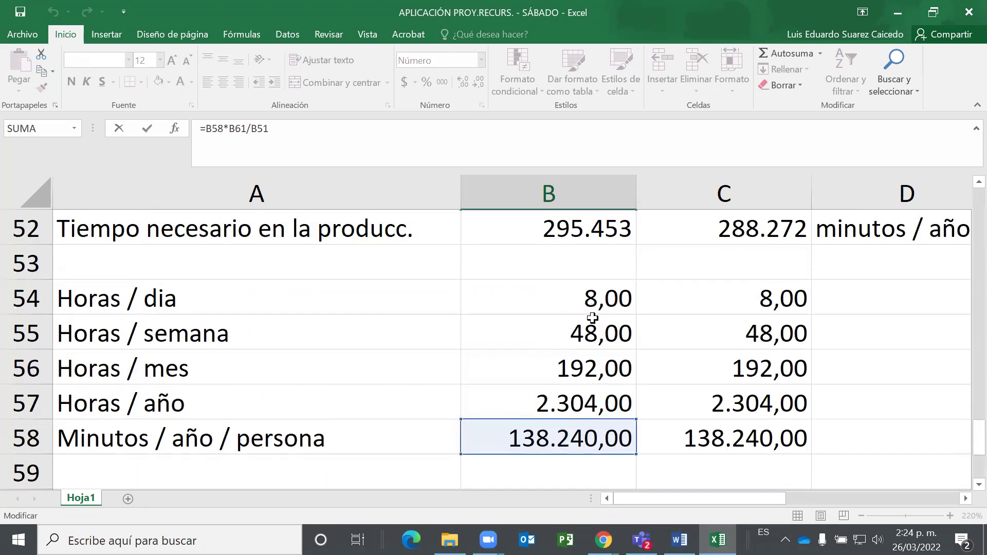
pyautogui.scroll(-1, 560, 385)
pyautogui.scroll(-1, 558, 386)
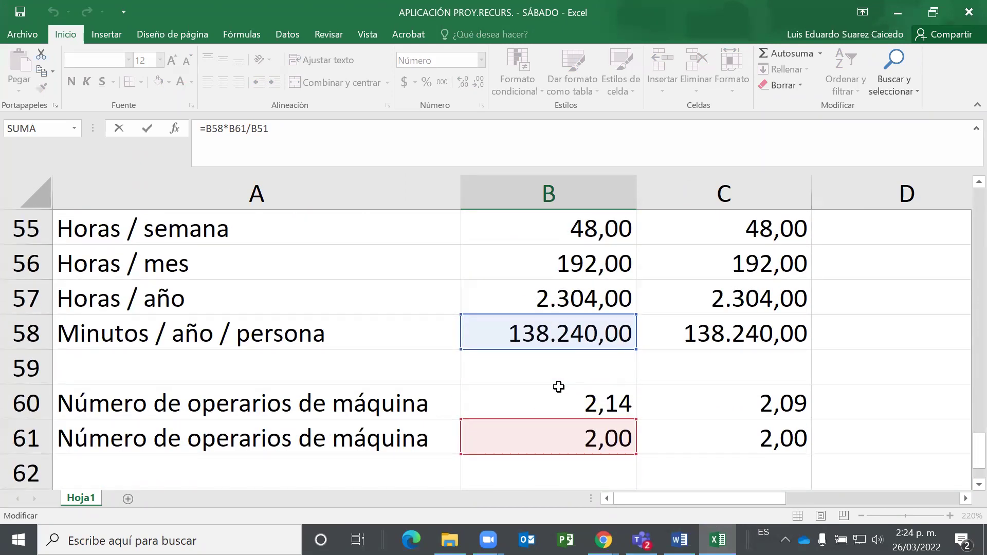
pyautogui.scroll(-1, 559, 387)
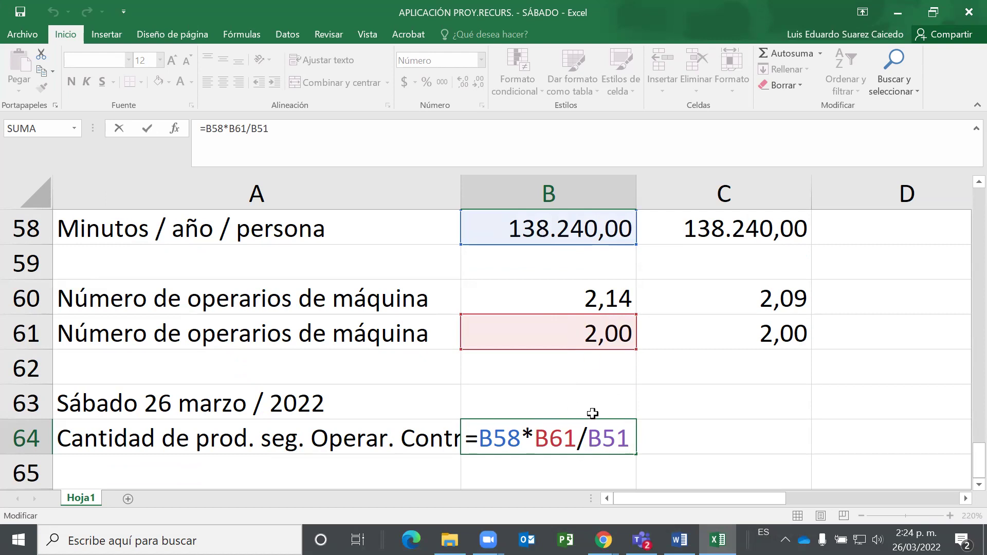
# Trace the B64 formula's reference to the operators' minutes per product in B51, then close the formula without changing it.
pyautogui.scroll(1, 604, 399)
pyautogui.scroll(3, 603, 398)
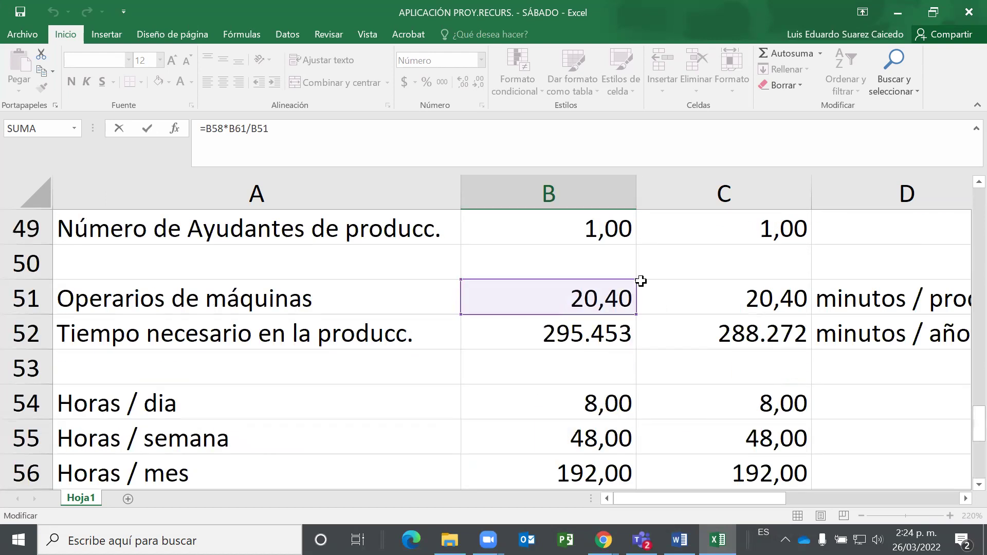
pyautogui.scroll(-1, 538, 301)
pyautogui.scroll(1, 569, 302)
pyautogui.scroll(-4, 604, 304)
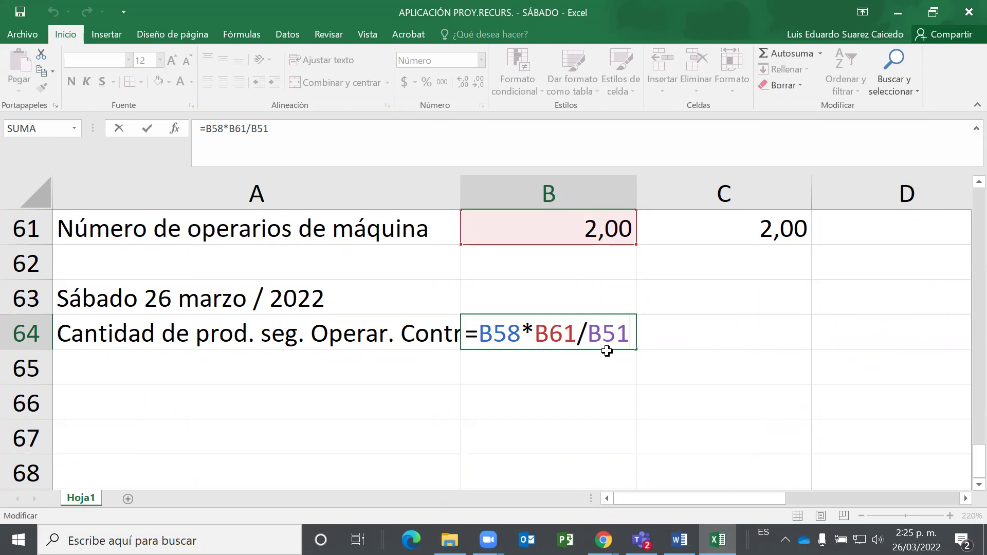
pyautogui.press('Return')
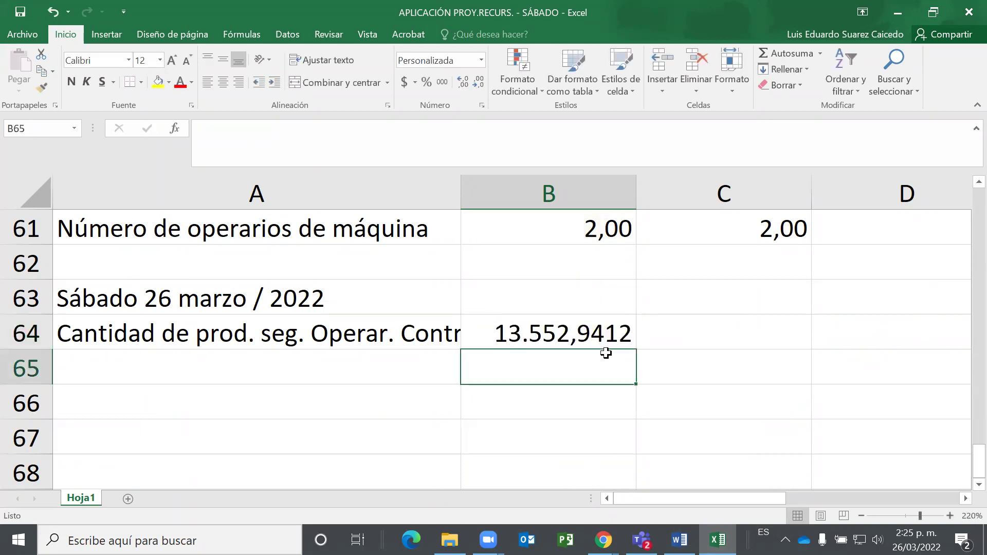
# Try rounding the production quantity in B64 down with =ENTERO(B58*B61/B51), and undo the edit.
pyautogui.click(595, 339)
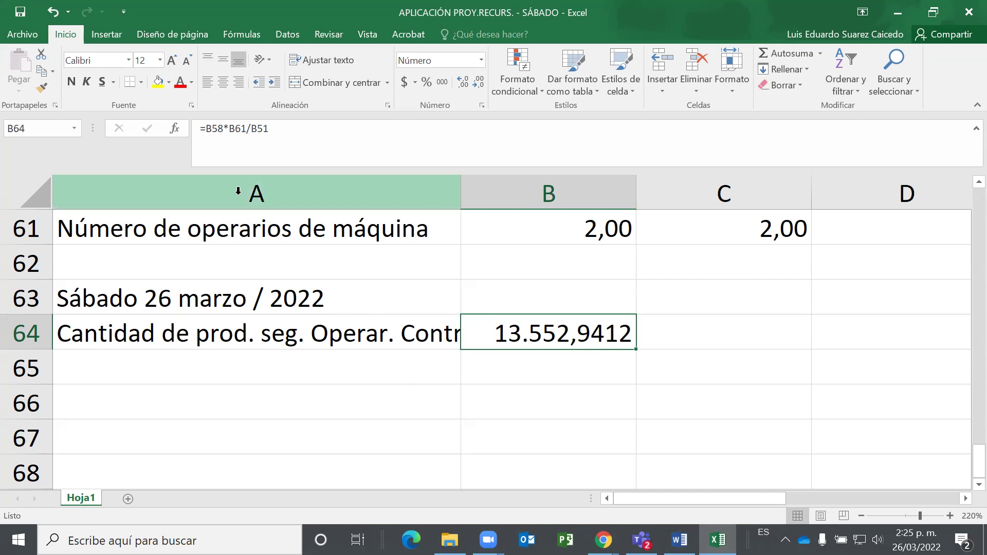
pyautogui.click(201, 147)
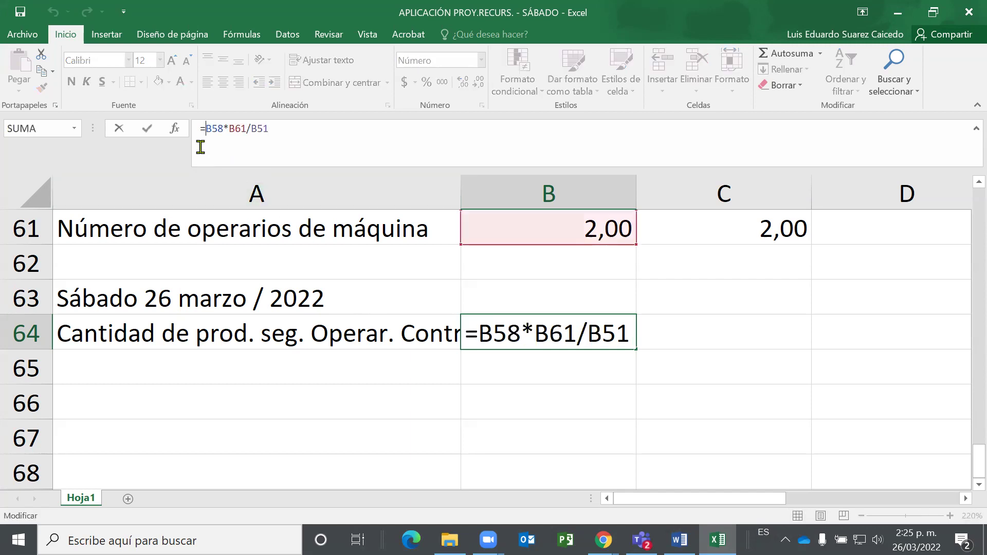
pyautogui.write('enter')
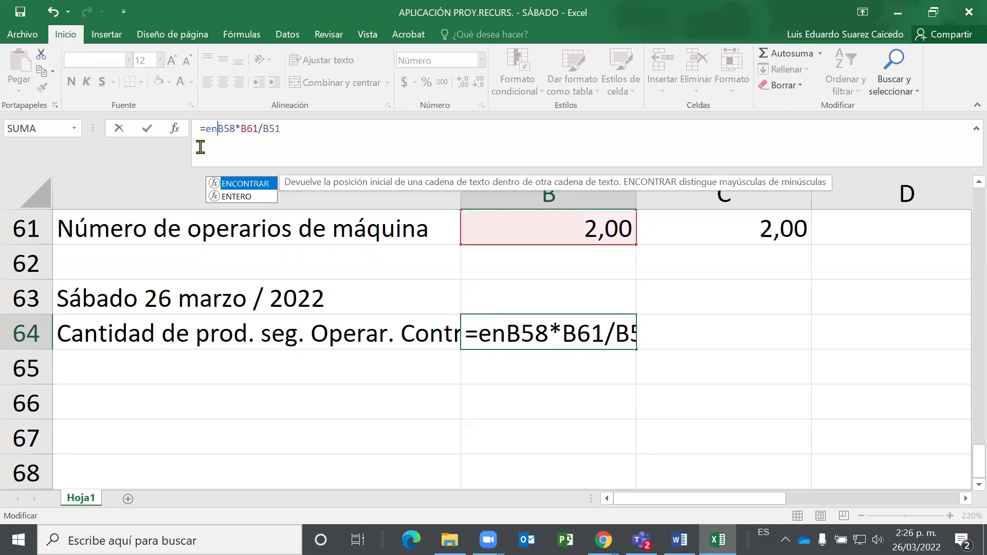
pyautogui.write('o')
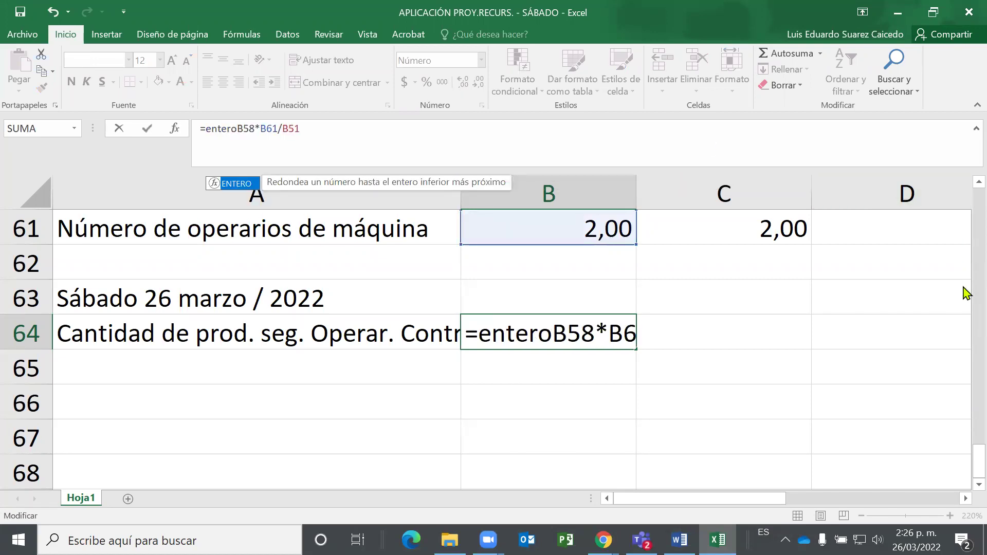
pyautogui.write('(')
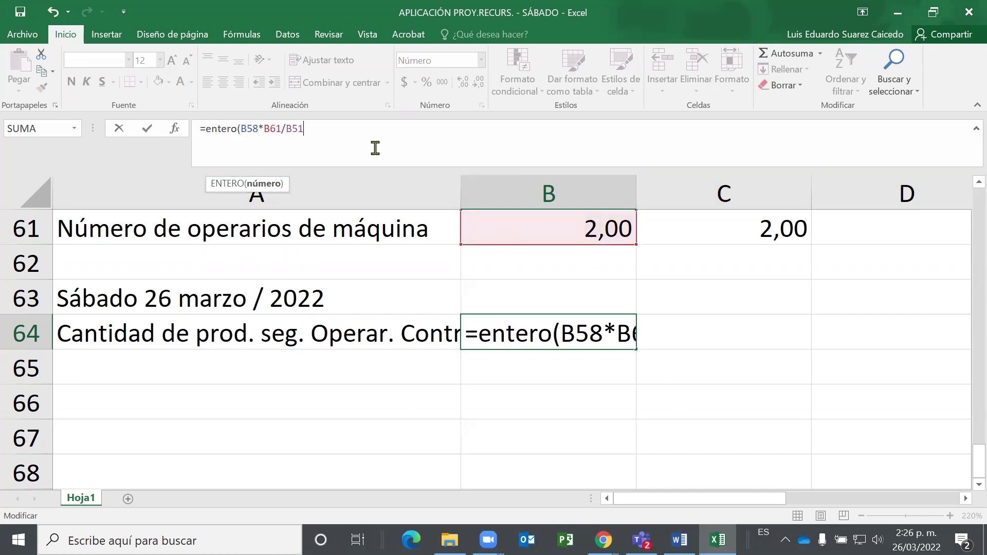
pyautogui.write(')')
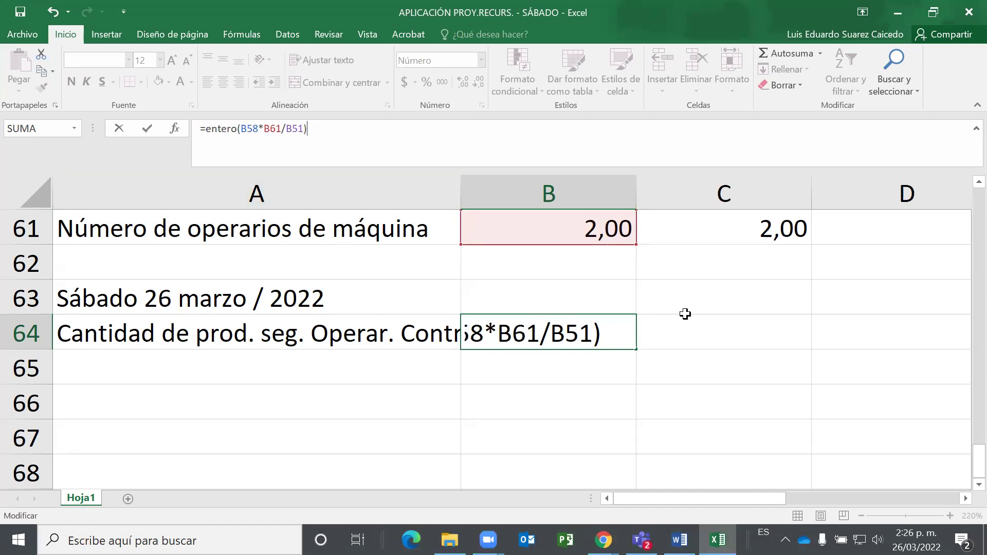
pyautogui.press('Return')
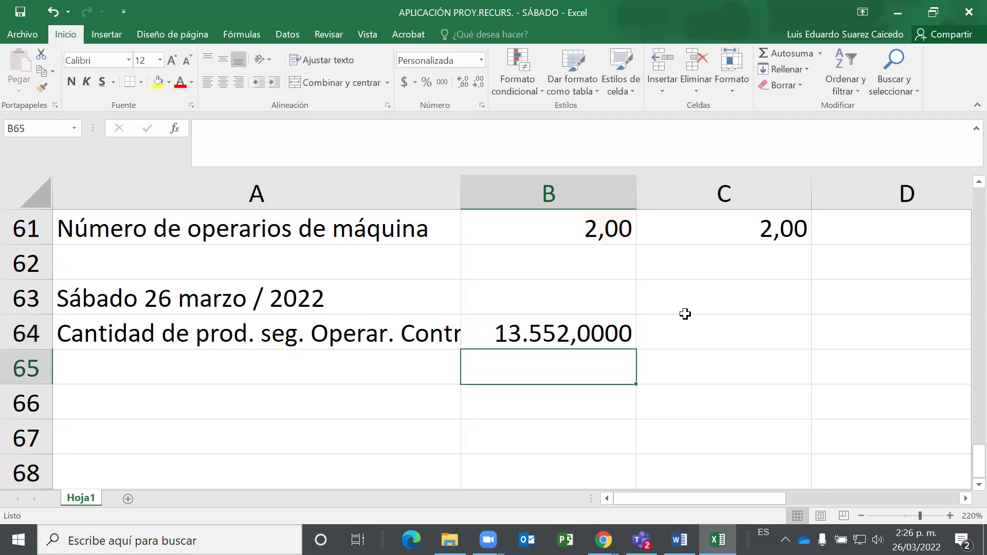
pyautogui.press('Up')
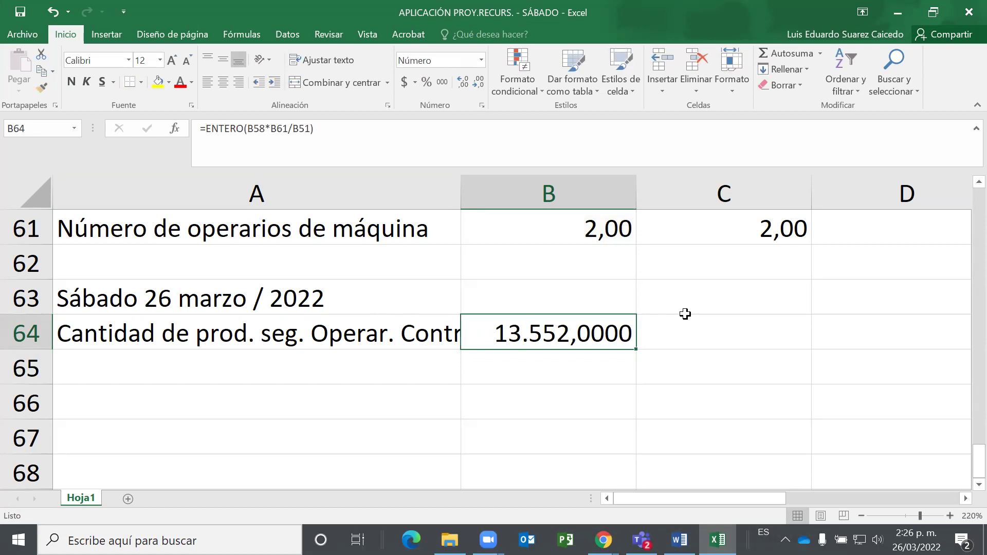
pyautogui.click(52, 12)
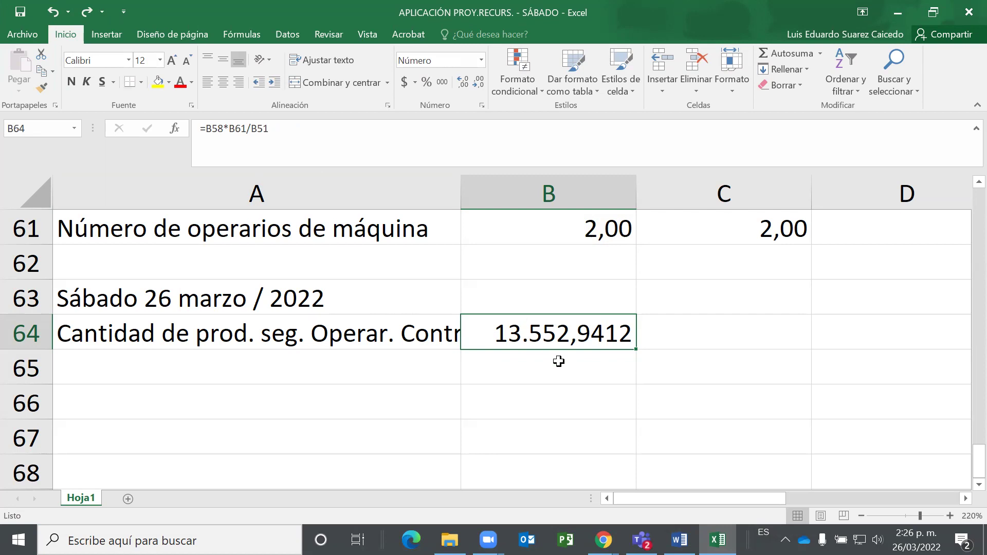
# Try rounding the B64 production quantity to zero decimals with =REDONDEAR(B58*B61/B51;0), and undo the edit.
pyautogui.click(225, 147)
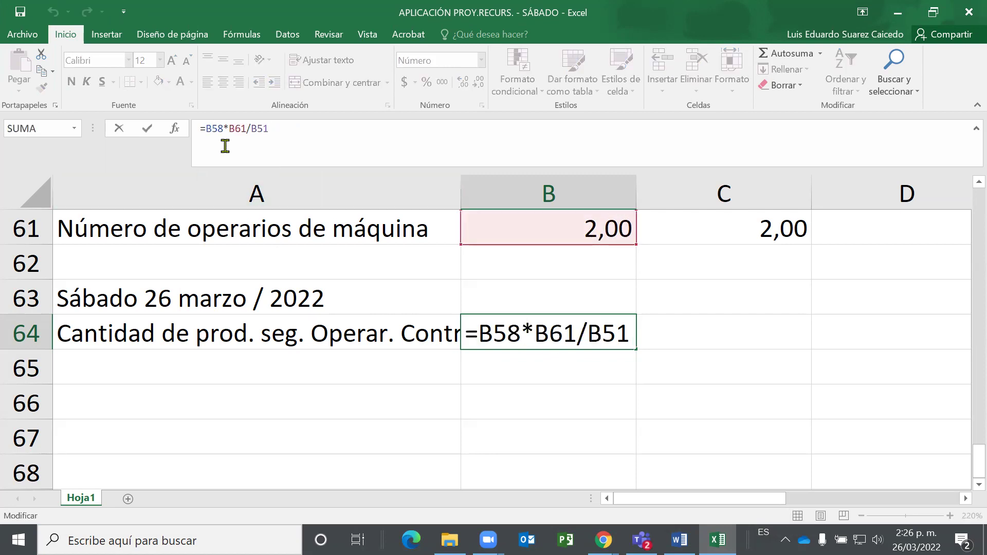
pyautogui.press('Left')
pyautogui.write('re')
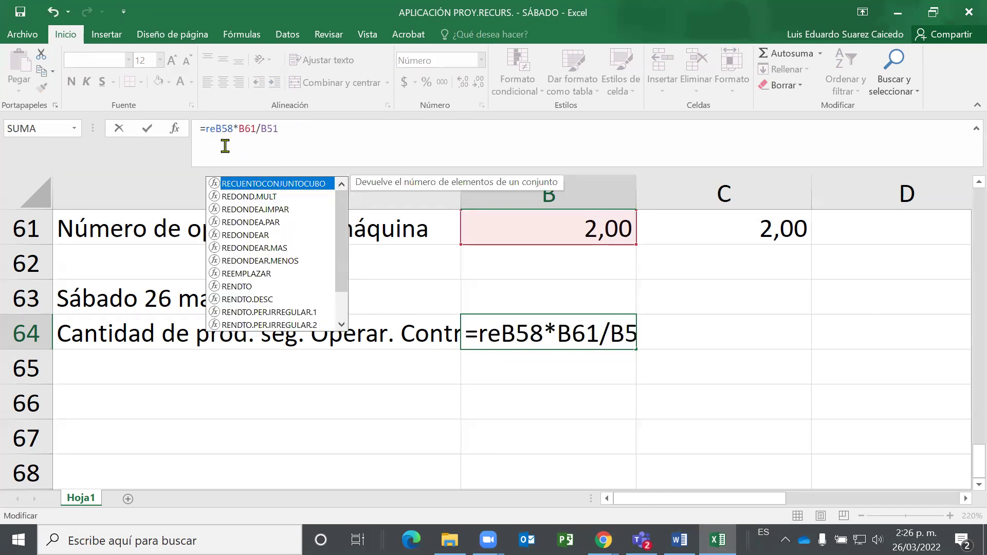
pyautogui.write('dondear')
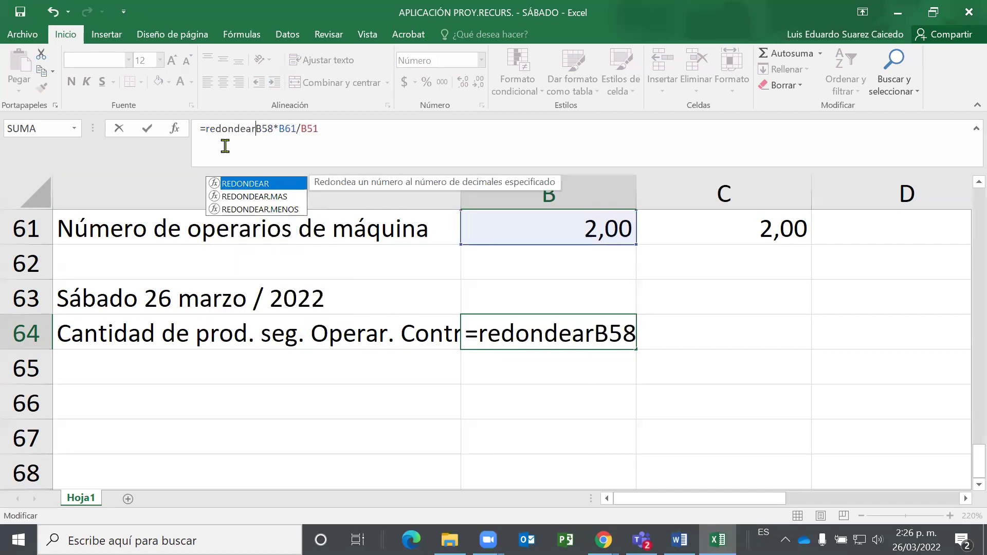
pyautogui.write('(B58*B61/B51')
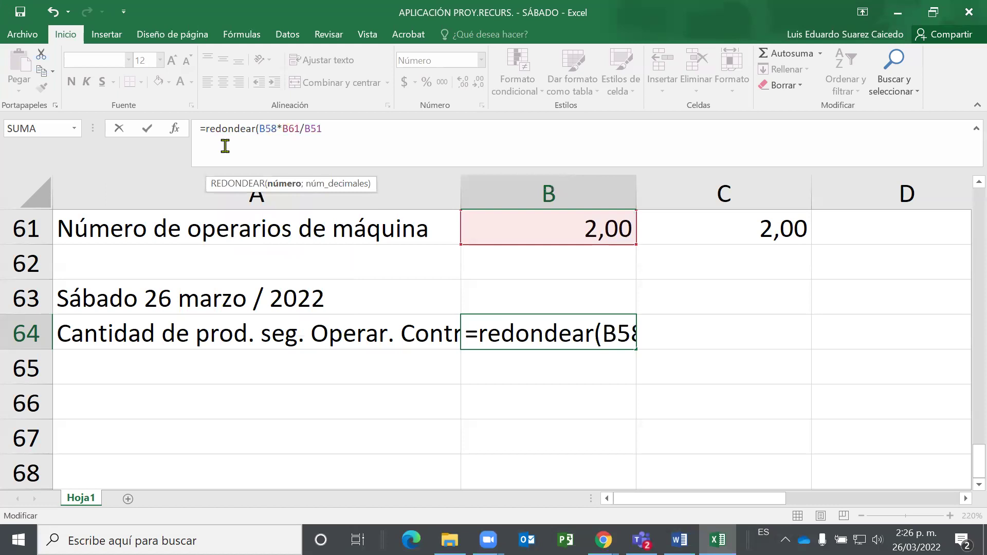
pyautogui.write(';')
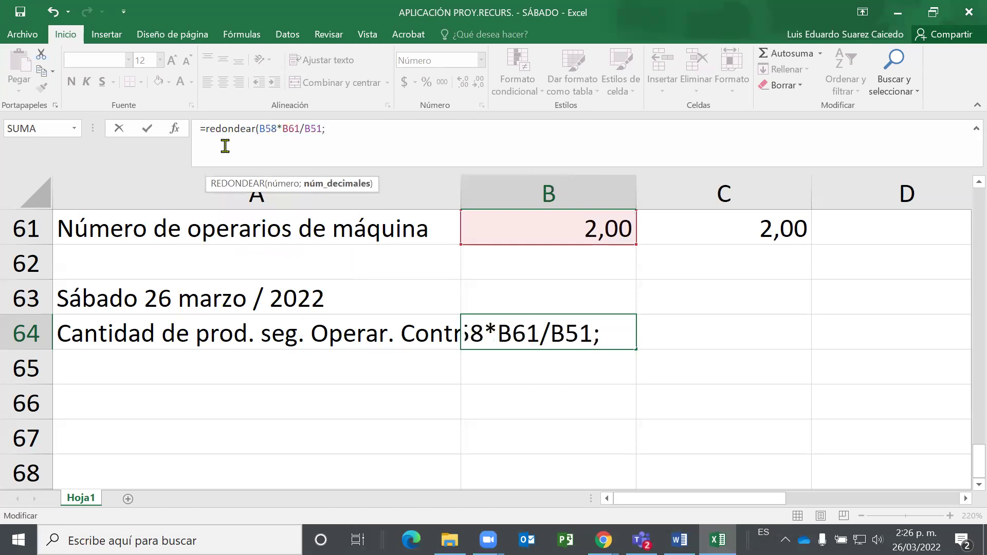
pyautogui.write('0)')
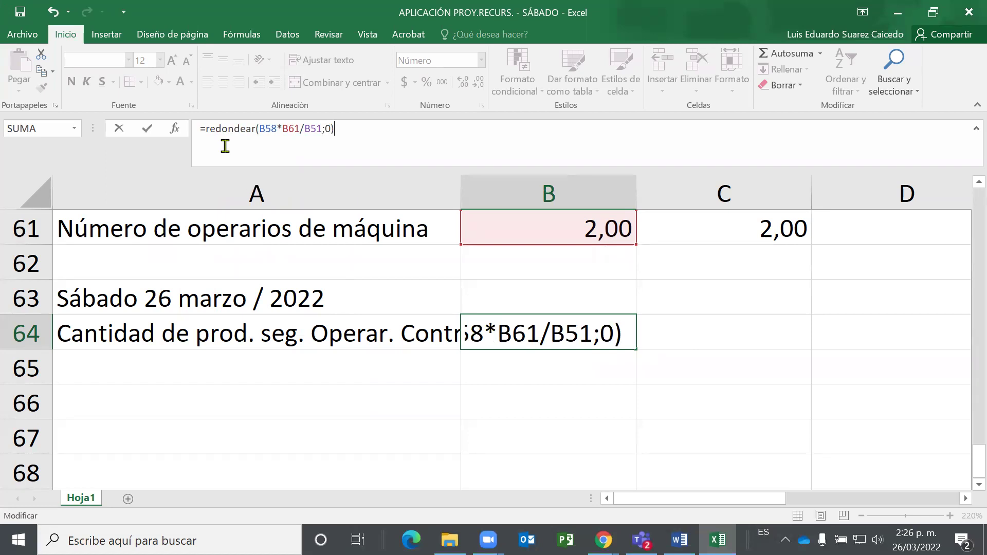
pyautogui.press('Return')
pyautogui.press('Up')
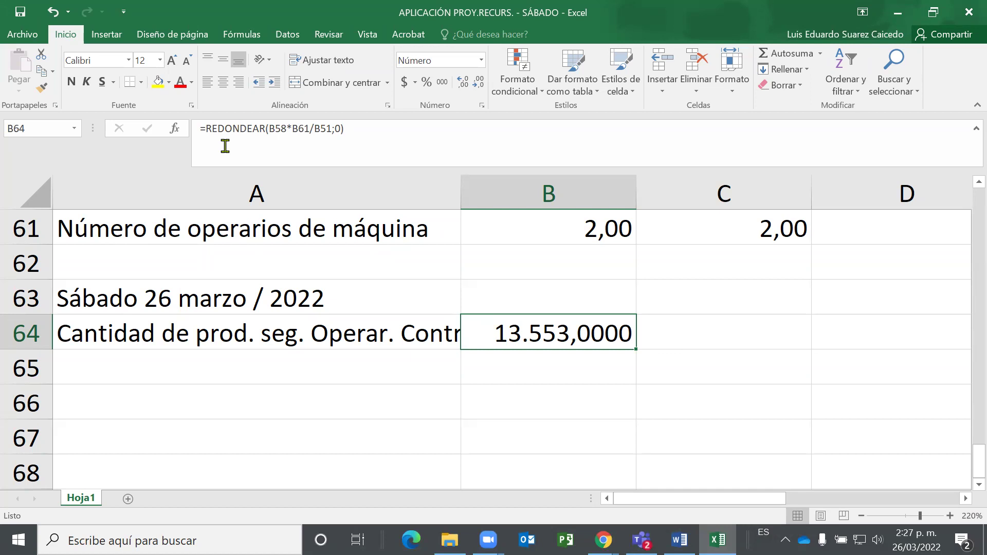
pyautogui.click(53, 12)
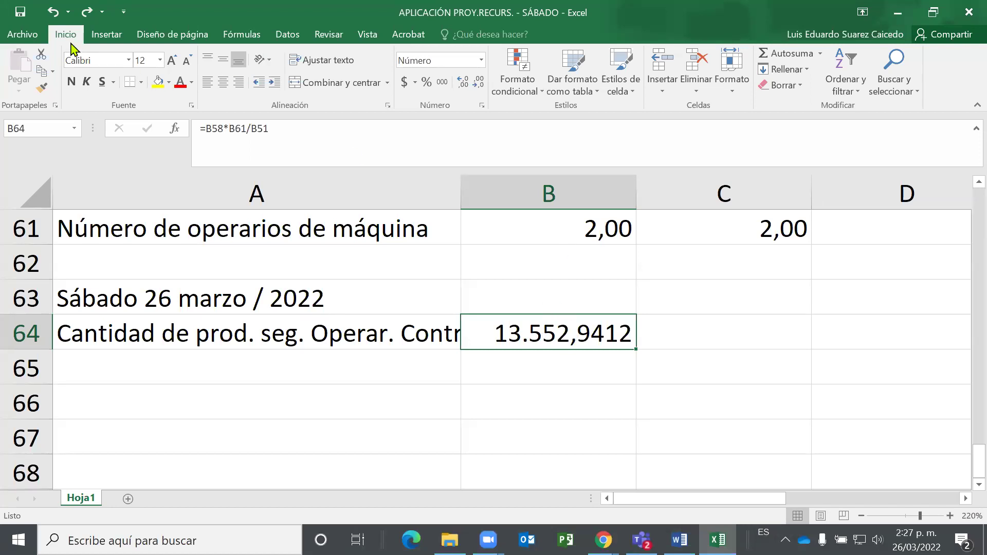
# Undo the last two decimal reductions in B64 and redo one, leaving five decimal places.
pyautogui.click(56, 19)
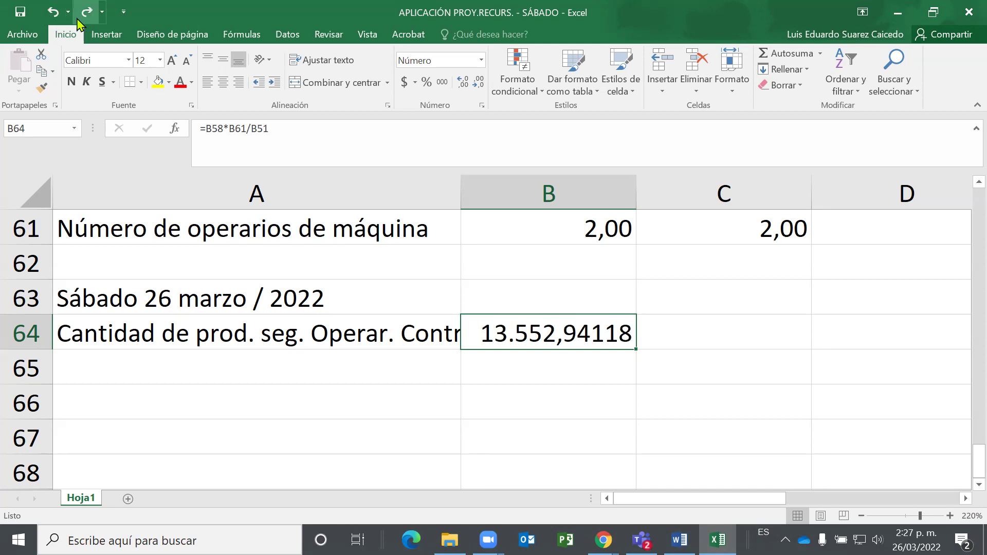
pyautogui.click(55, 18)
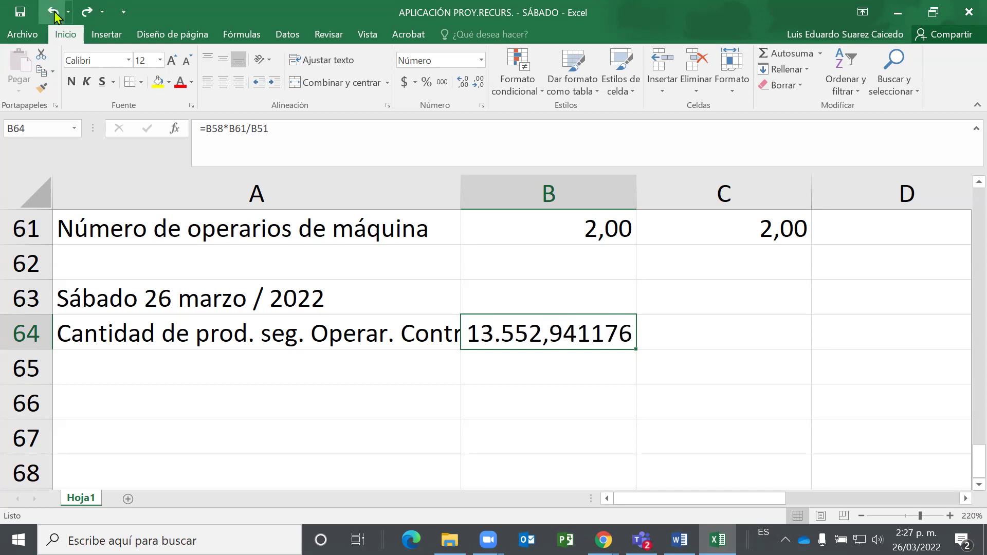
pyautogui.click(87, 13)
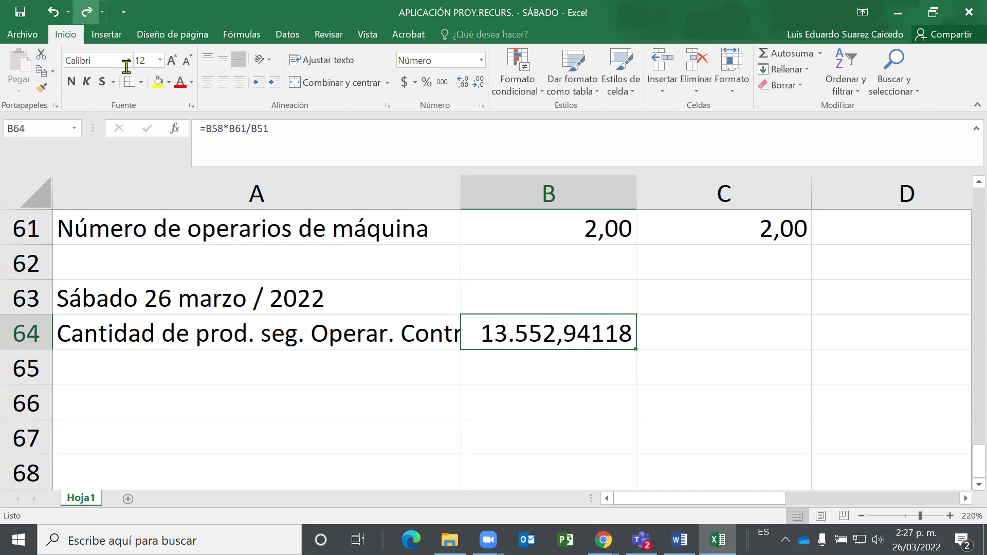
# Wrap the production quantity formula in B64 in the ENTERO function as =ENTERO(B58*B61/B51).
pyautogui.click(209, 147)
pyautogui.click(208, 147)
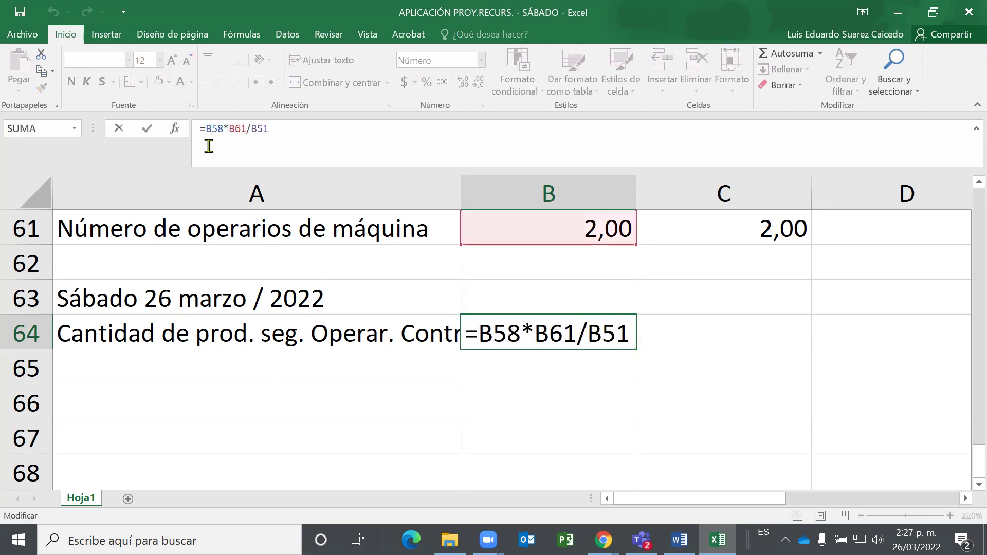
pyautogui.write('entero')
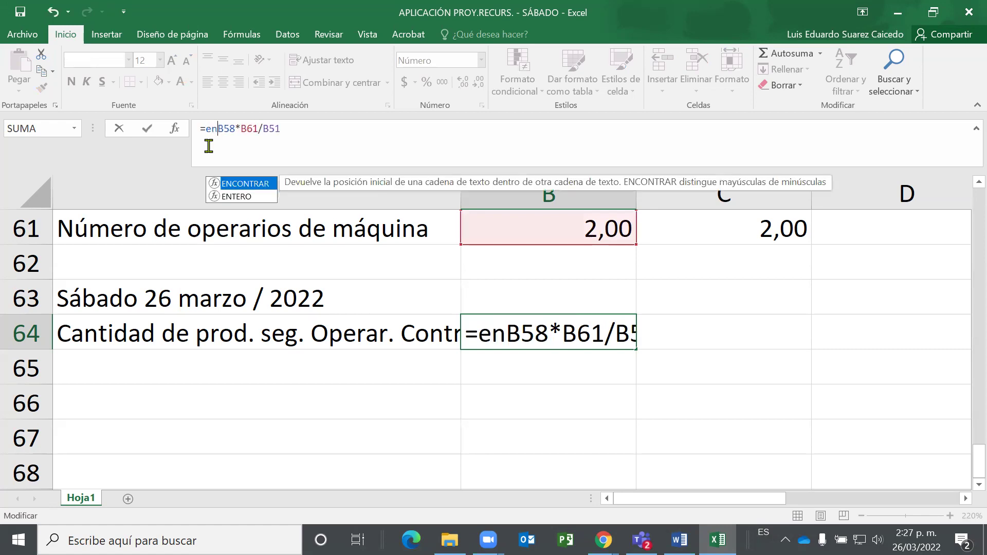
pyautogui.write('(')
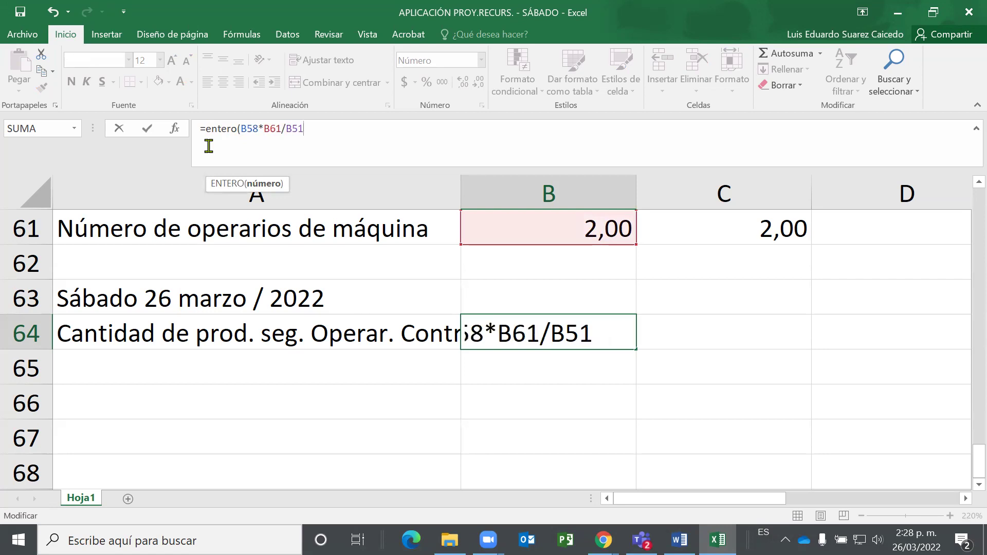
pyautogui.write(')')
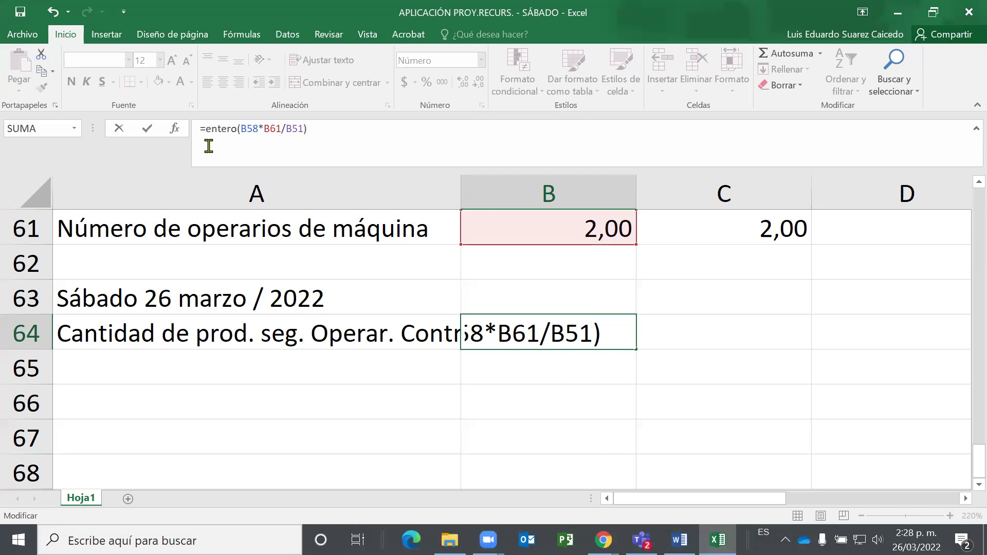
pyautogui.press('Return')
pyautogui.press('Up')
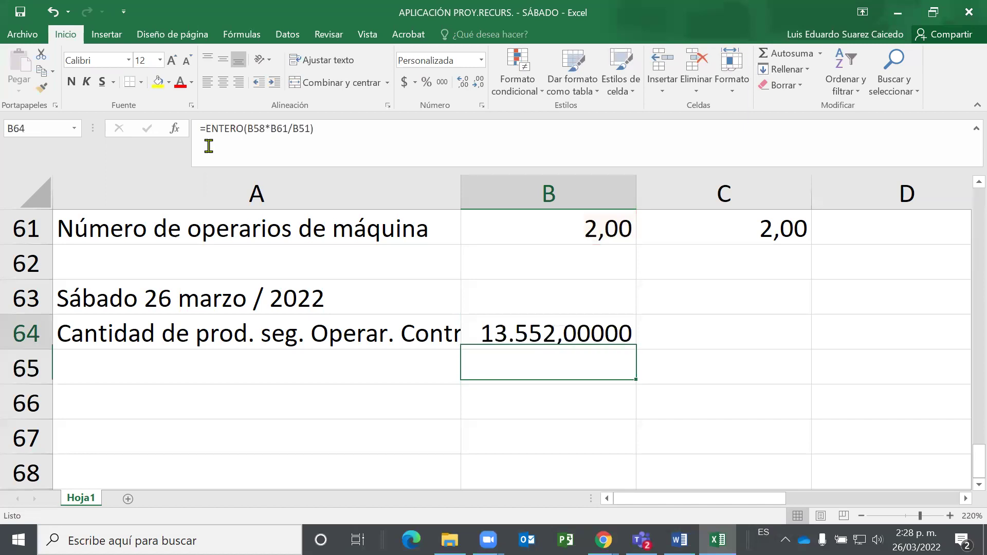
pyautogui.press('Left')
pyautogui.press('Down')
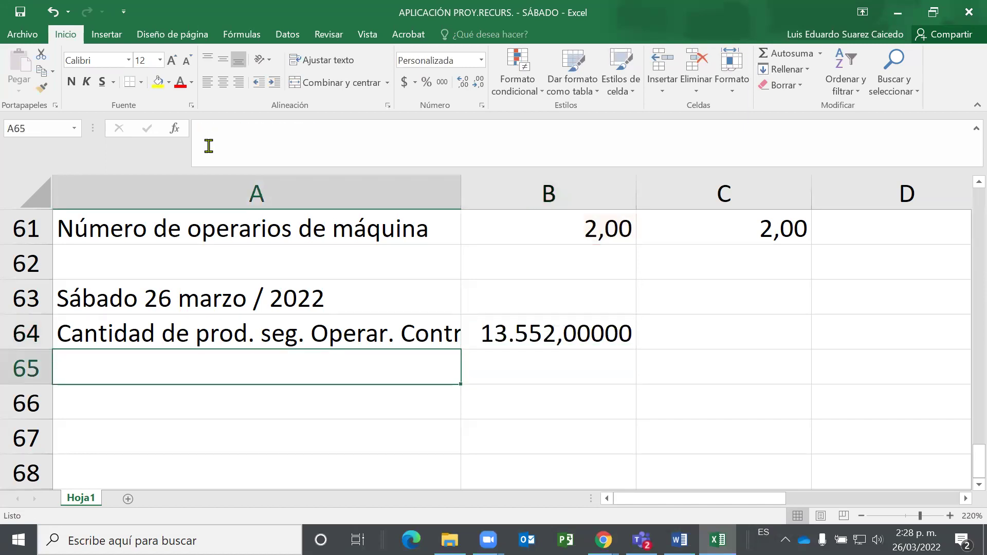
pyautogui.scroll(-1, 447, 291)
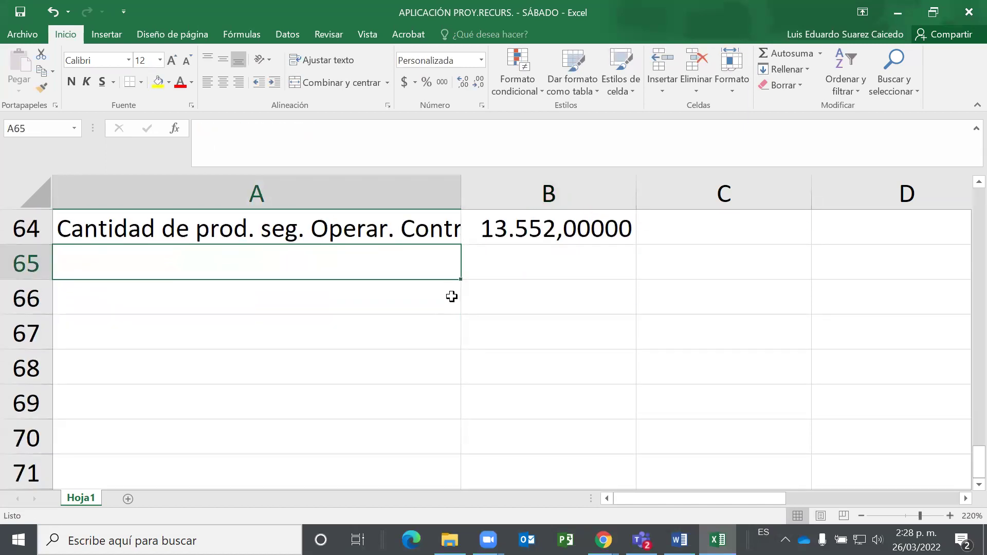
pyautogui.scroll(1, 549, 302)
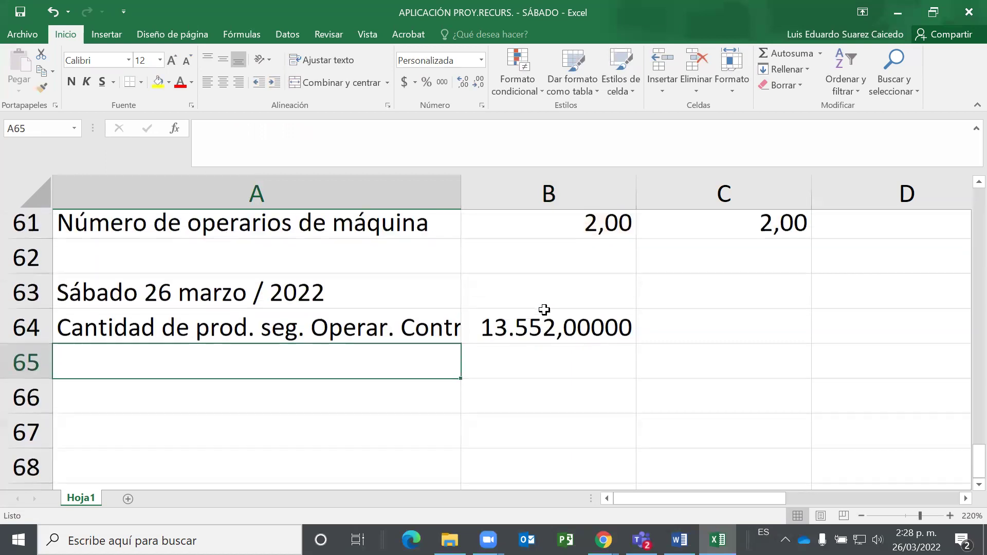
pyautogui.scroll(-1, 509, 316)
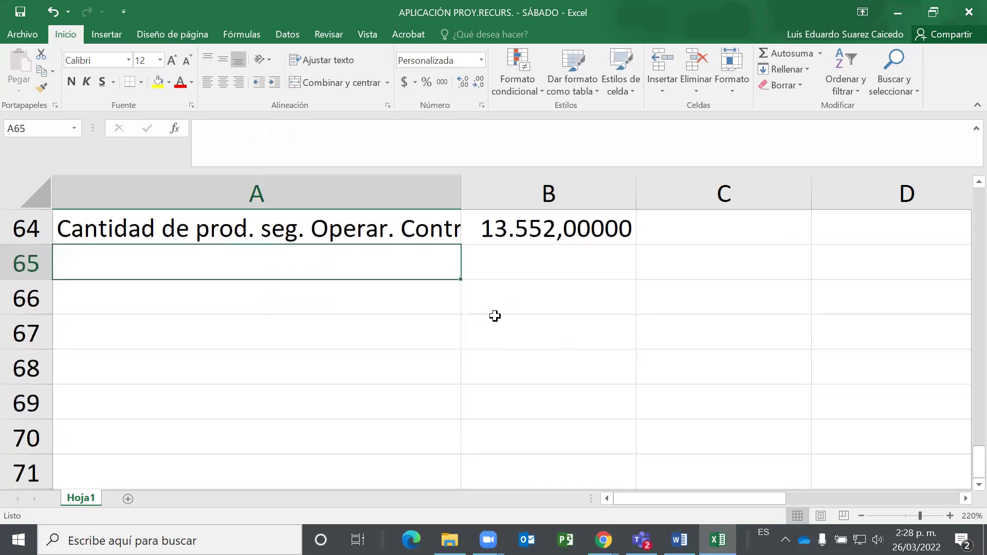
pyautogui.click(552, 230)
pyautogui.scroll(1, 632, 248)
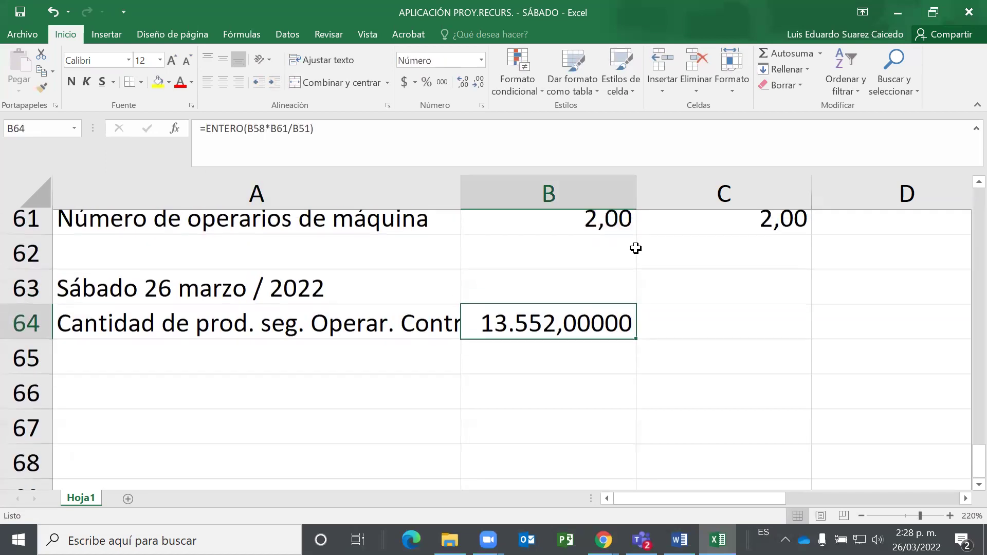
# Calculate the second production quantity in C64 with the formula =ENTERO(C58*C61/C51).
pyautogui.click(695, 329)
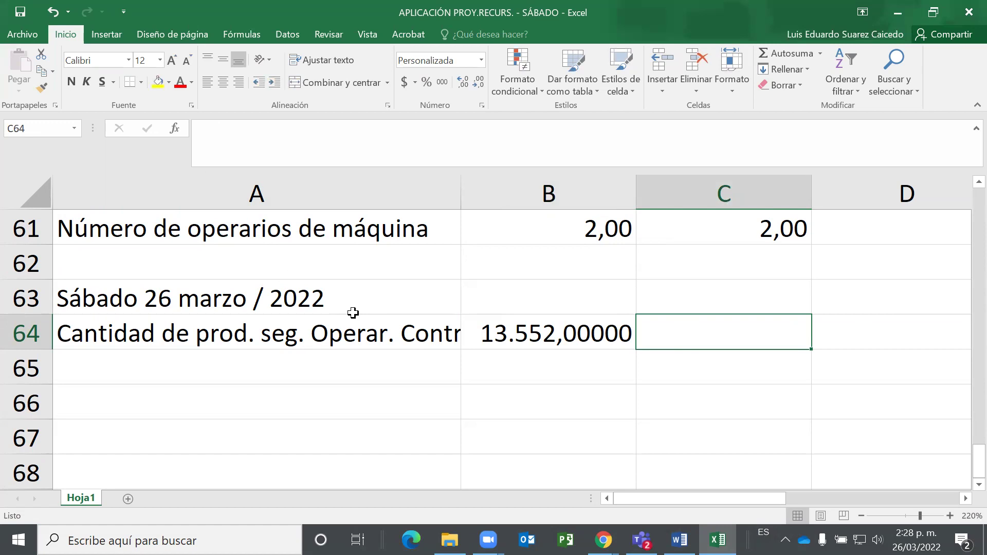
pyautogui.click(691, 335)
pyautogui.write('=e')
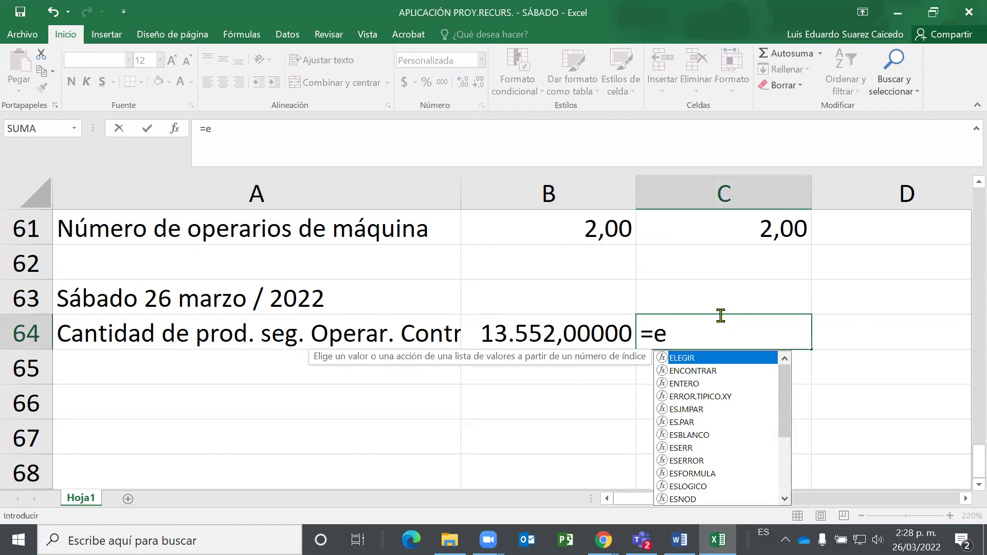
pyautogui.write('ntero(')
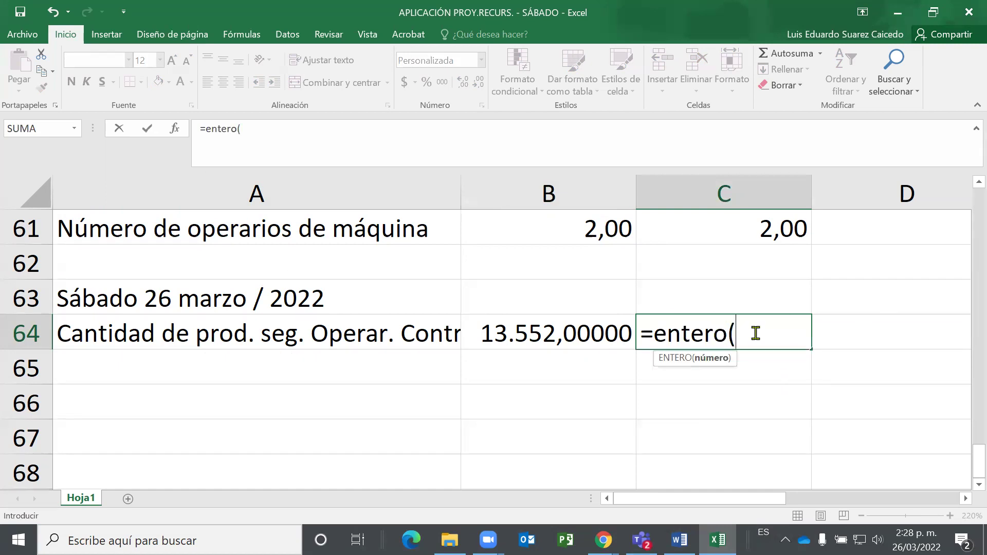
pyautogui.scroll(2, 740, 355)
pyautogui.scroll(-1, 708, 366)
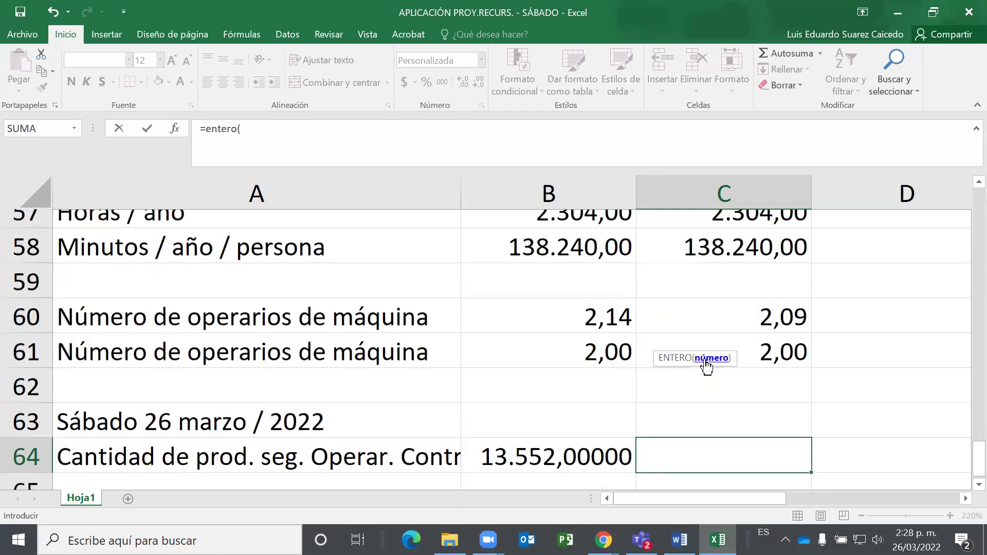
pyautogui.click(727, 234)
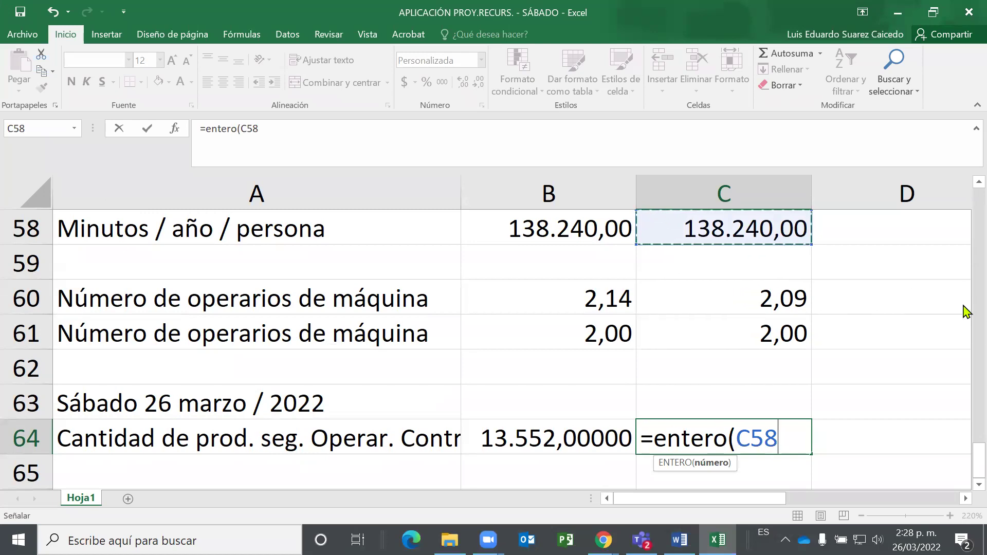
pyautogui.write('*')
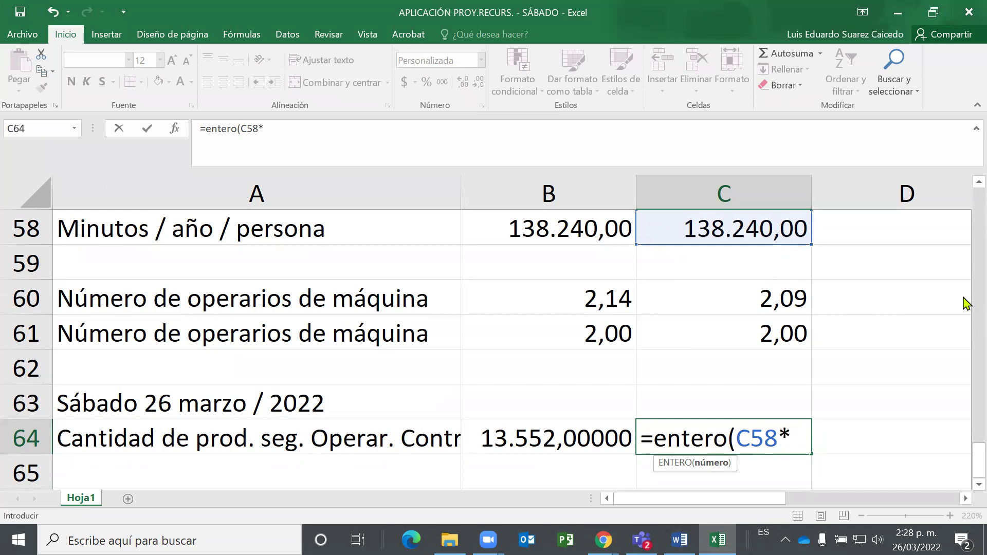
pyautogui.click(791, 341)
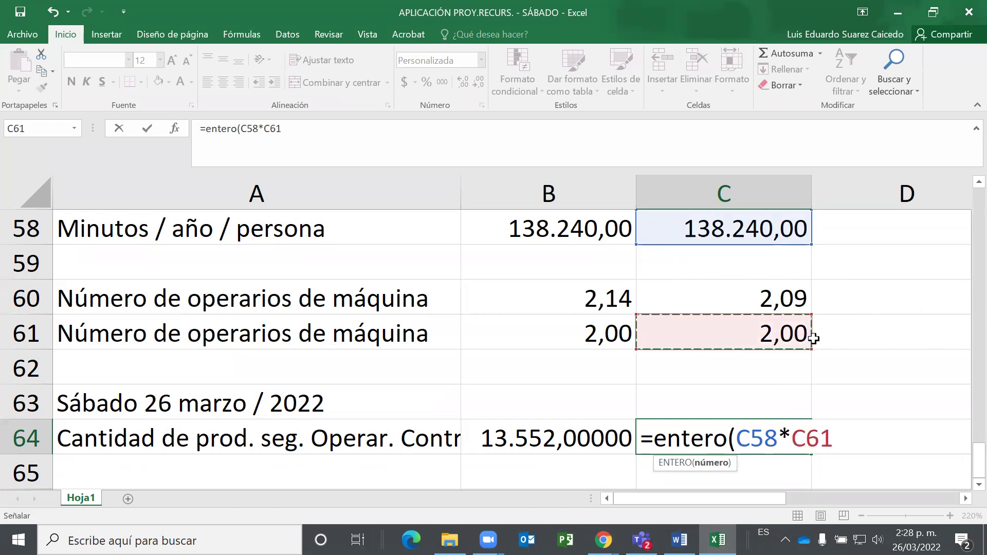
pyautogui.write('/')
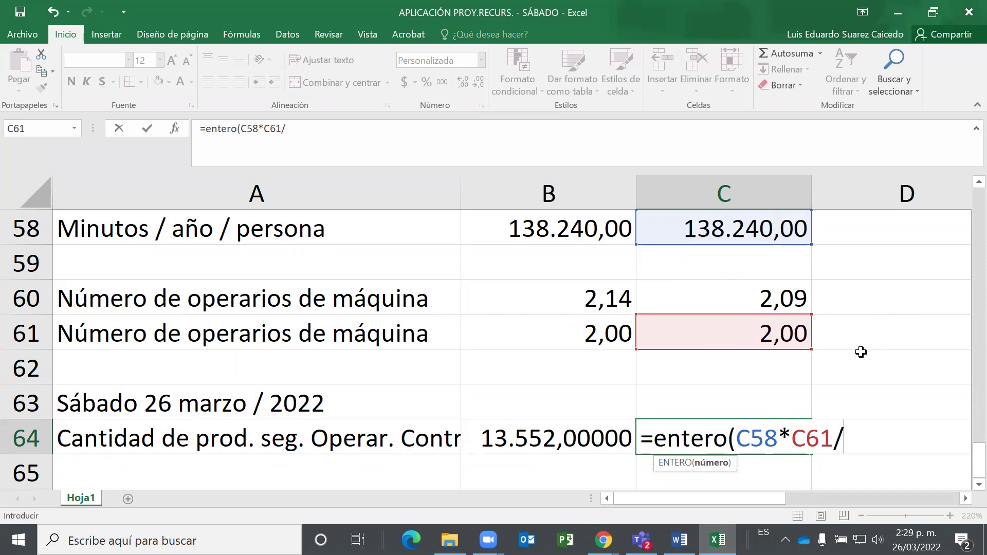
pyautogui.scroll(2, 782, 385)
pyautogui.scroll(1, 785, 270)
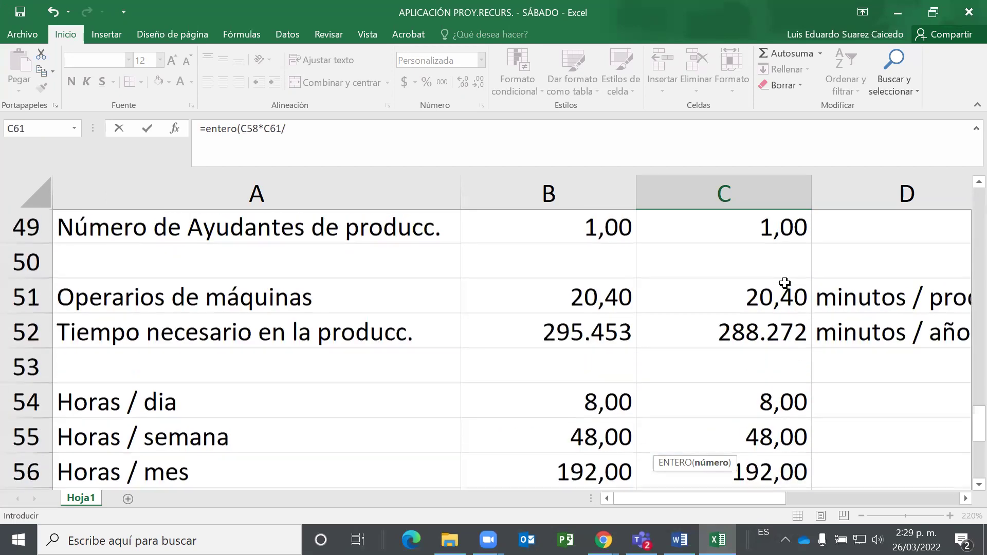
pyautogui.click(764, 300)
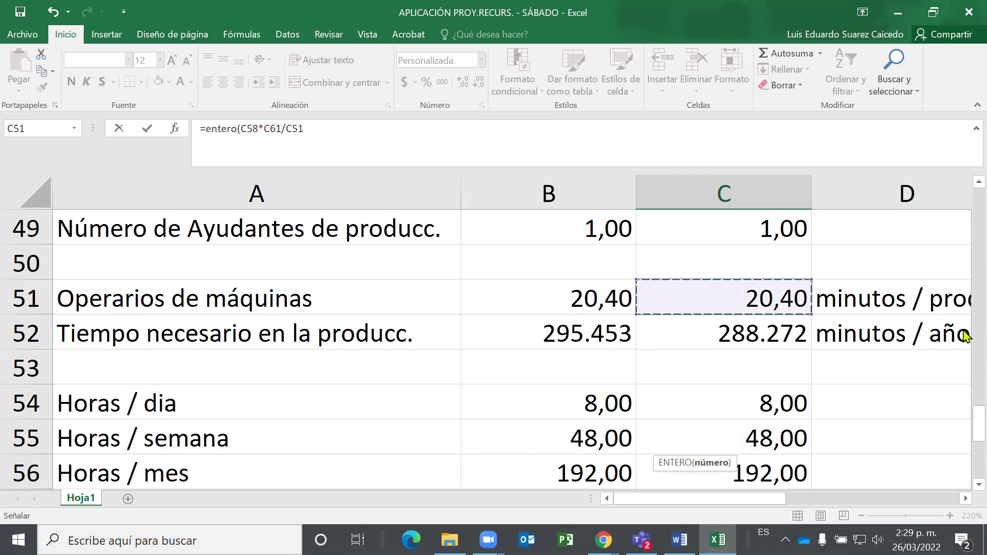
pyautogui.write(')')
pyautogui.scroll(-2, 962, 340)
pyautogui.scroll(-1, 950, 352)
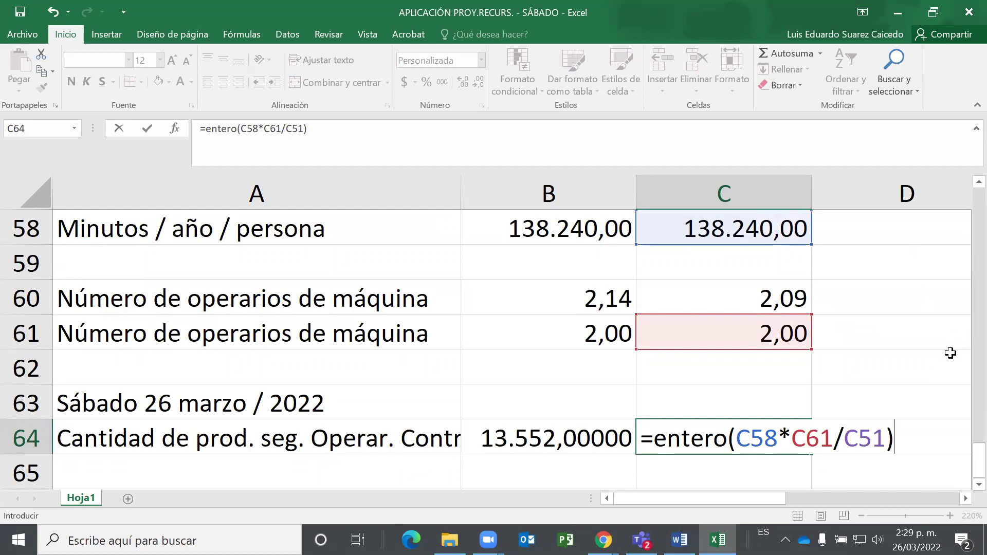
pyautogui.press('Return')
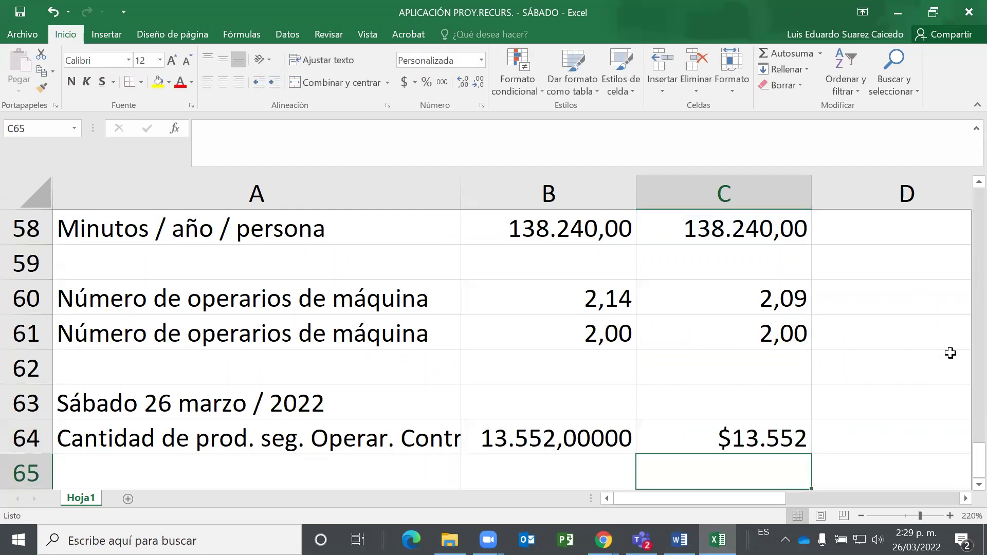
# Copy the number format of B64 onto the production quantity in C64.
pyautogui.press('Up')
pyautogui.press('Left')
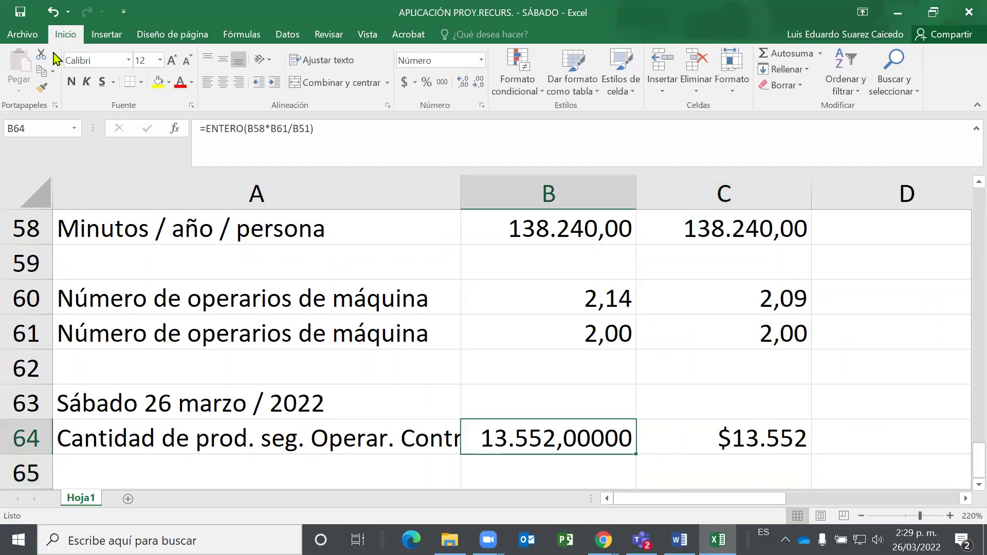
pyautogui.click(690, 434)
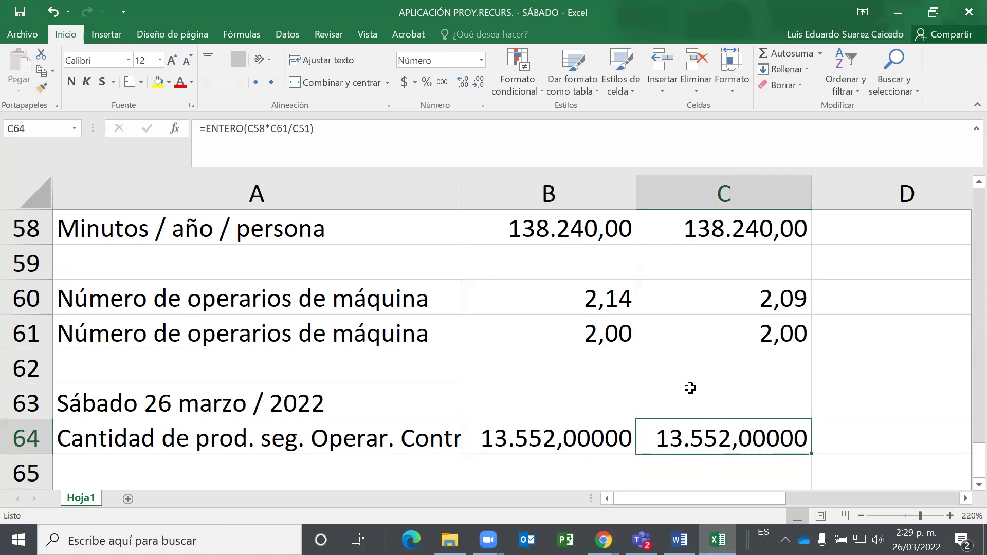
# Review the machine operators' minutes per product, yearly hours and minutes, and operator counts behind the quantities in row 64.
pyautogui.scroll(1, 689, 387)
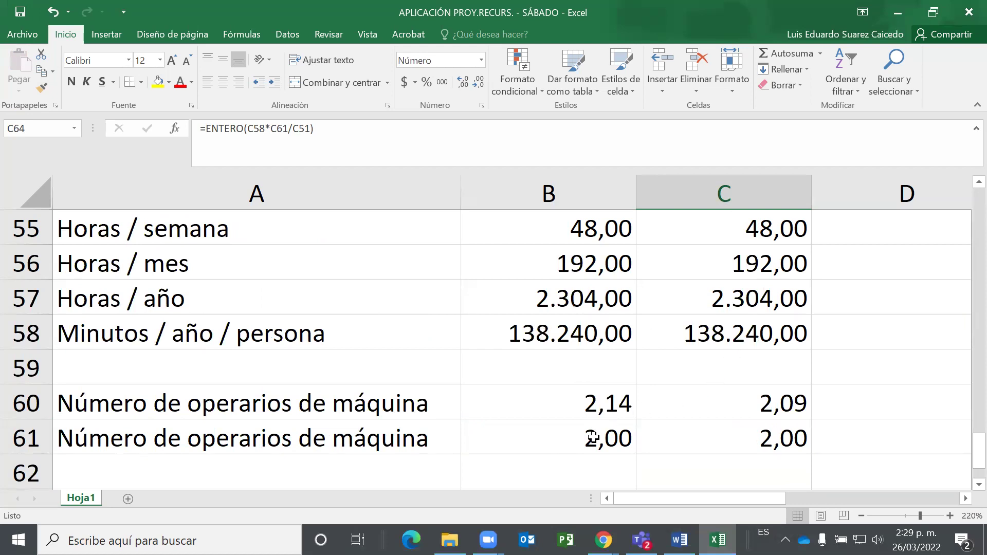
pyautogui.scroll(2, 784, 427)
pyautogui.scroll(1, 783, 427)
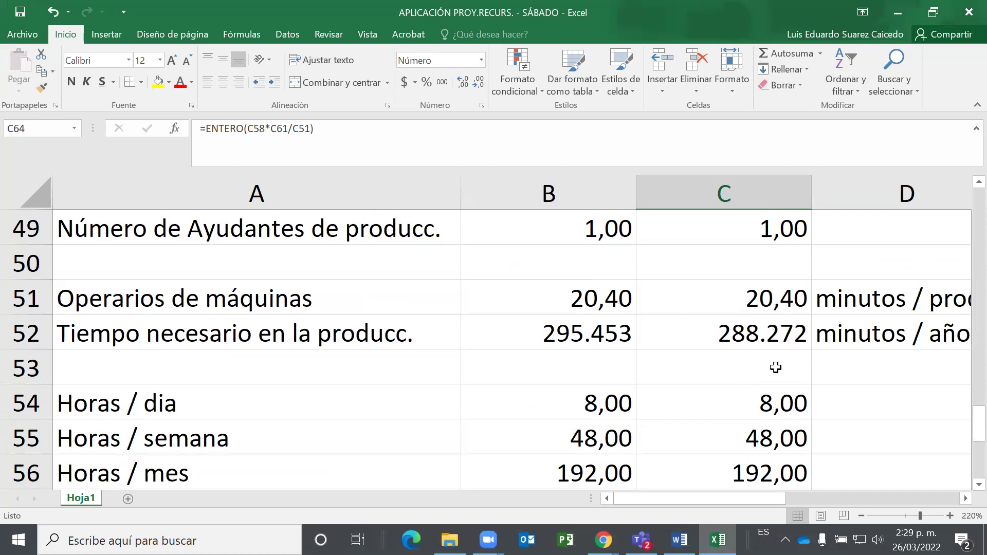
pyautogui.scroll(-2, 775, 366)
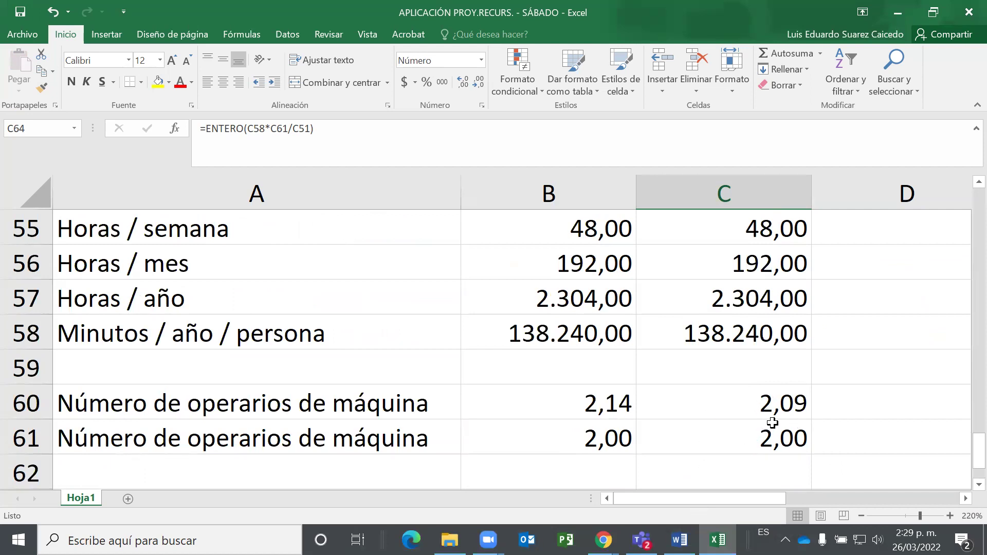
pyautogui.scroll(-1, 756, 419)
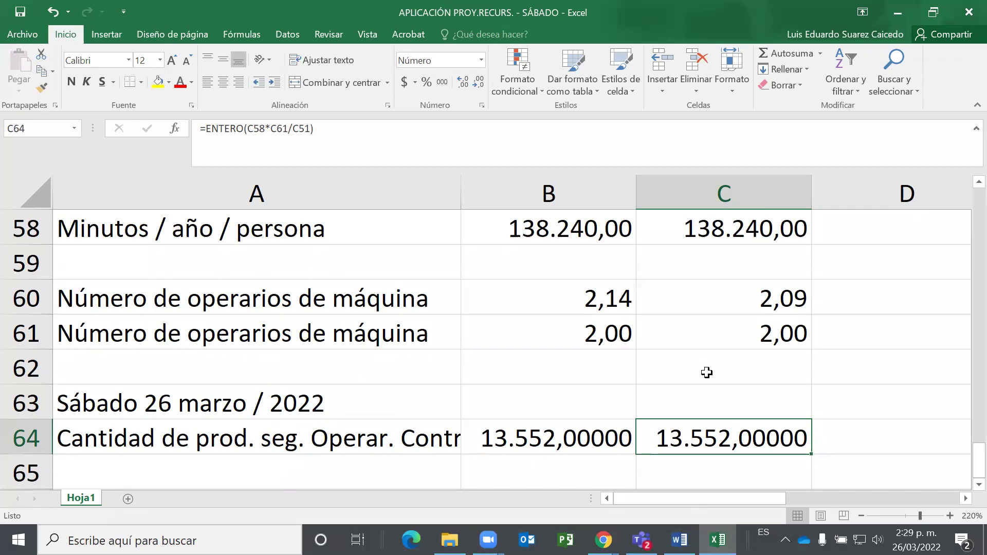
pyautogui.click(587, 426)
pyautogui.press('Down')
pyautogui.press('Down')
pyautogui.press('Down')
pyautogui.press('Down')
pyautogui.press('Down')
pyautogui.press('Down')
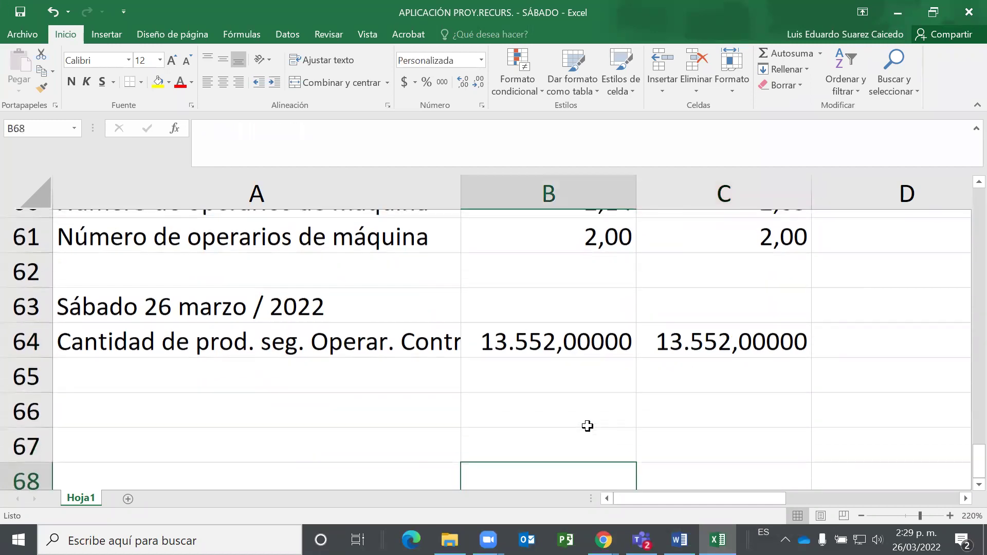
pyautogui.press('Up')
pyautogui.press('Up')
pyautogui.press('Up')
pyautogui.press('Up')
pyautogui.press('Up')
pyautogui.press('Up')
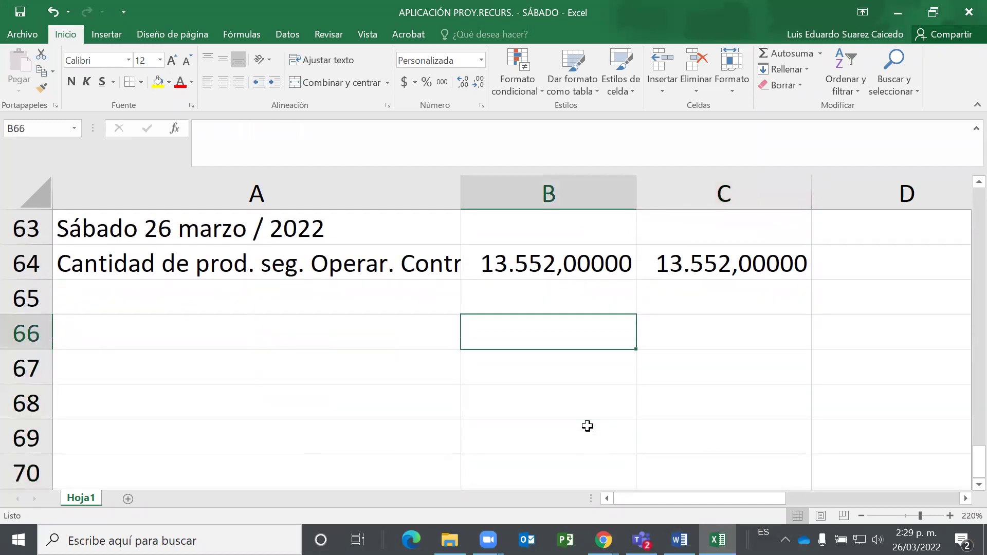
# Label cell A65 "Cantidades faltantes de producción".
pyautogui.press('Down')
pyautogui.press('Left')
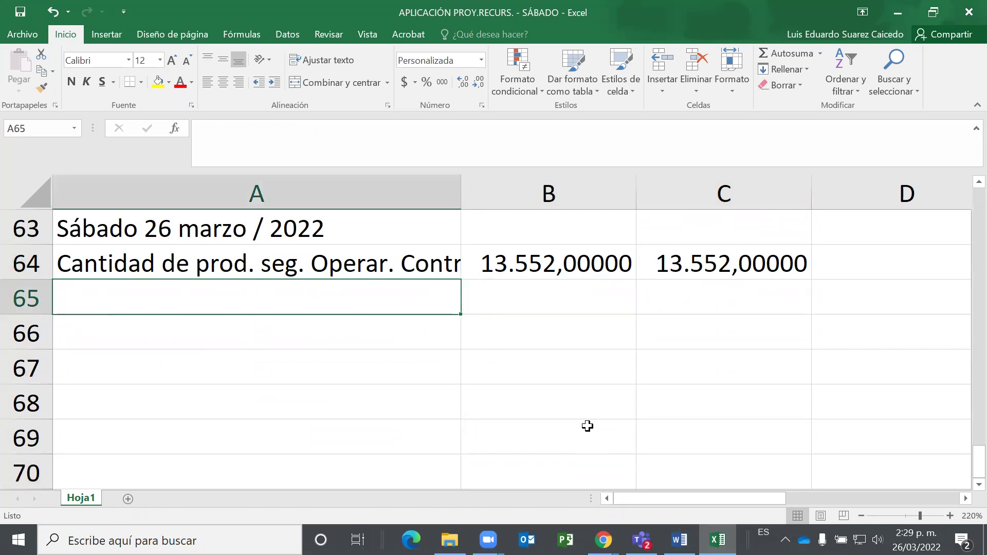
pyautogui.write('Cantio')
pyautogui.press('BackSpace')
pyautogui.write('dades faltante')
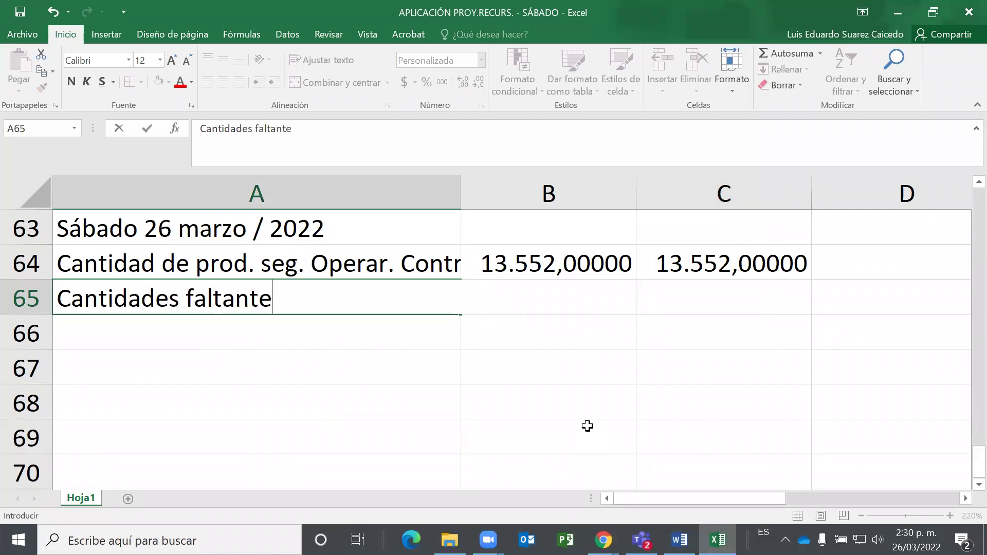
pyautogui.write('s de produc')
pyautogui.press('BackSpace')
pyautogui.write('ucción')
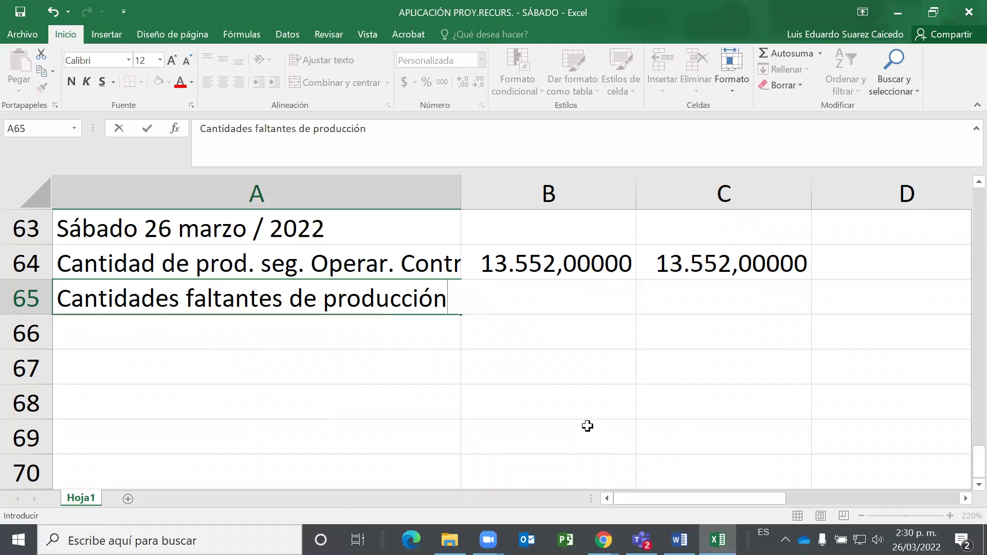
pyautogui.press('Return')
# Calculate the first-year production shortfall in B65 by subtracting B64 from the first-year production in E14, with =E14-B64.
pyautogui.press('Up')
pyautogui.press('Right')
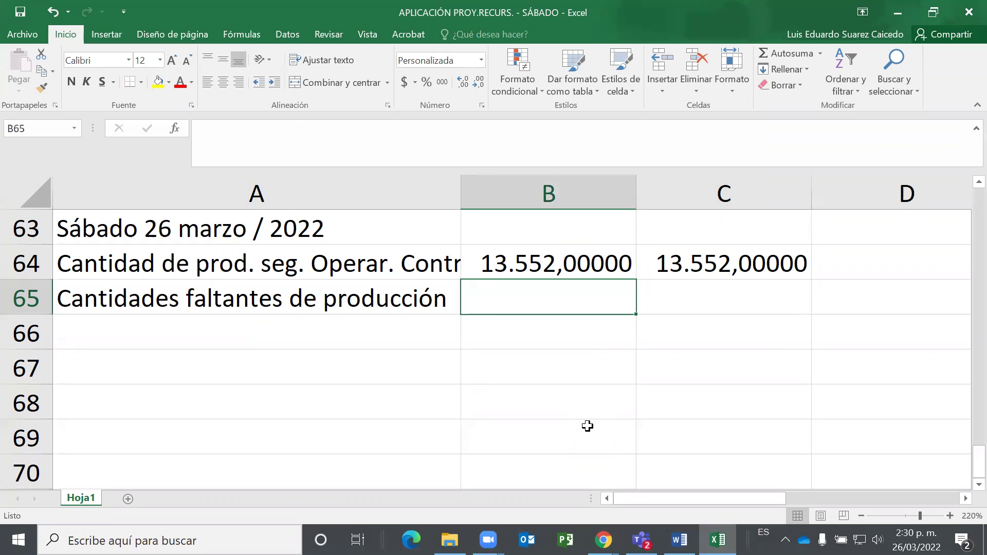
pyautogui.write('=')
pyautogui.scroll(9, 604, 476)
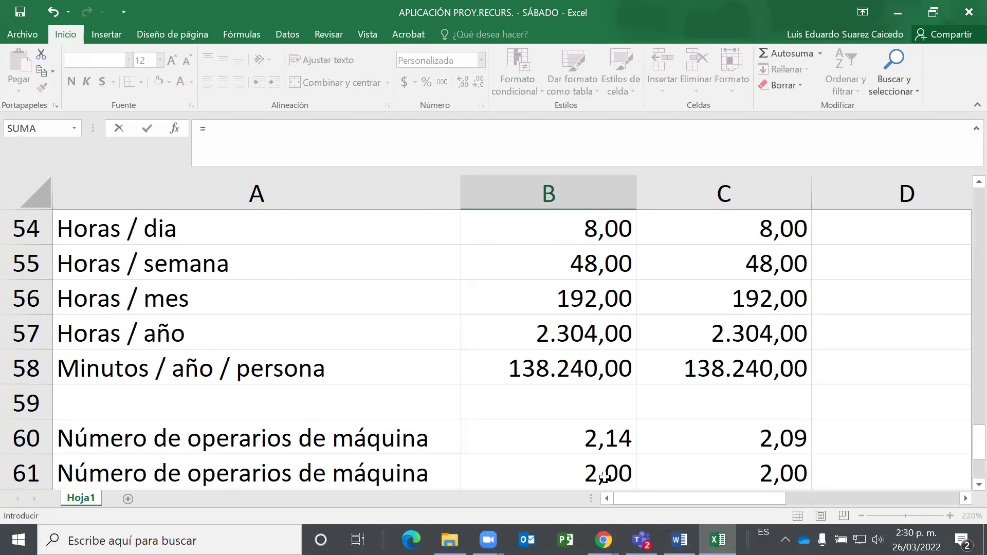
pyautogui.scroll(-1, 604, 476)
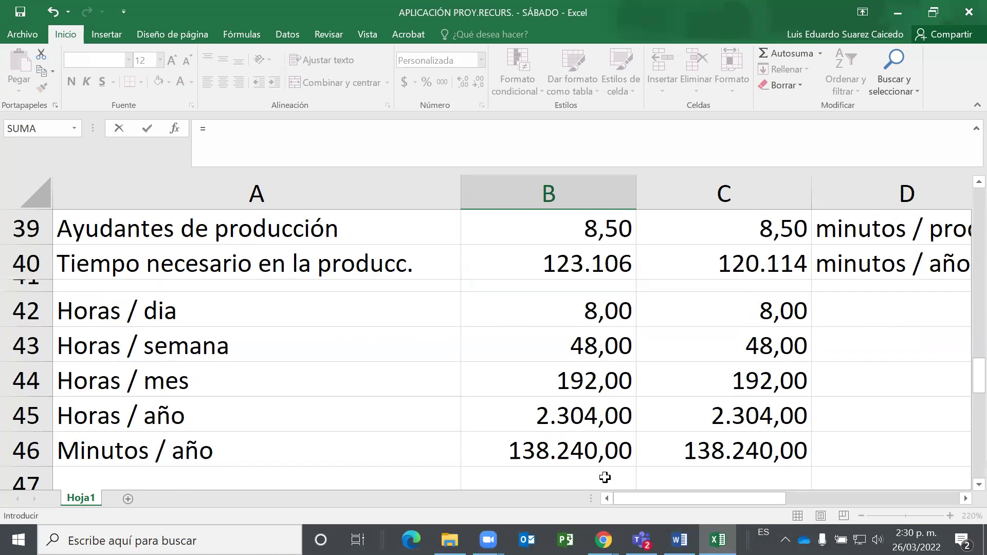
pyautogui.scroll(8, 605, 477)
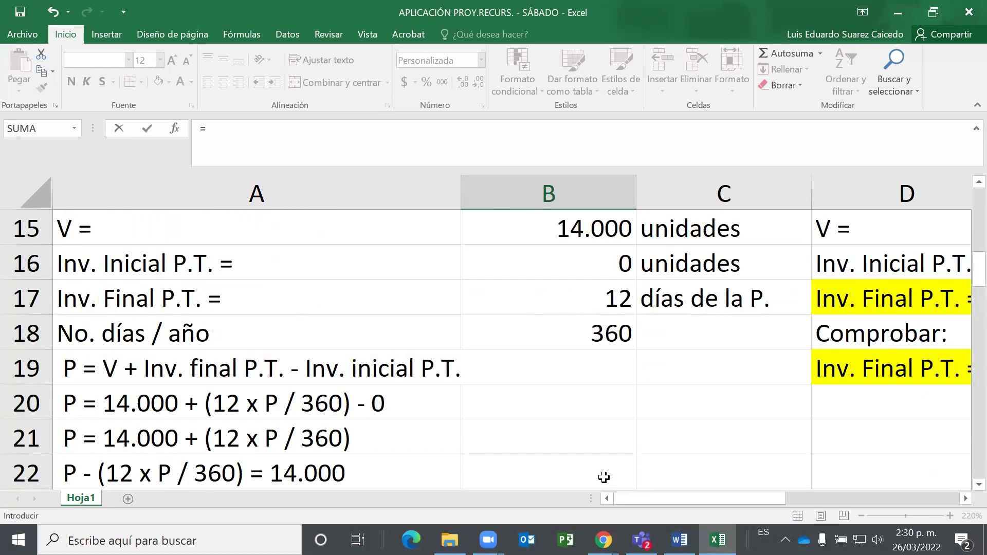
pyautogui.click(965, 498)
pyautogui.click(965, 498)
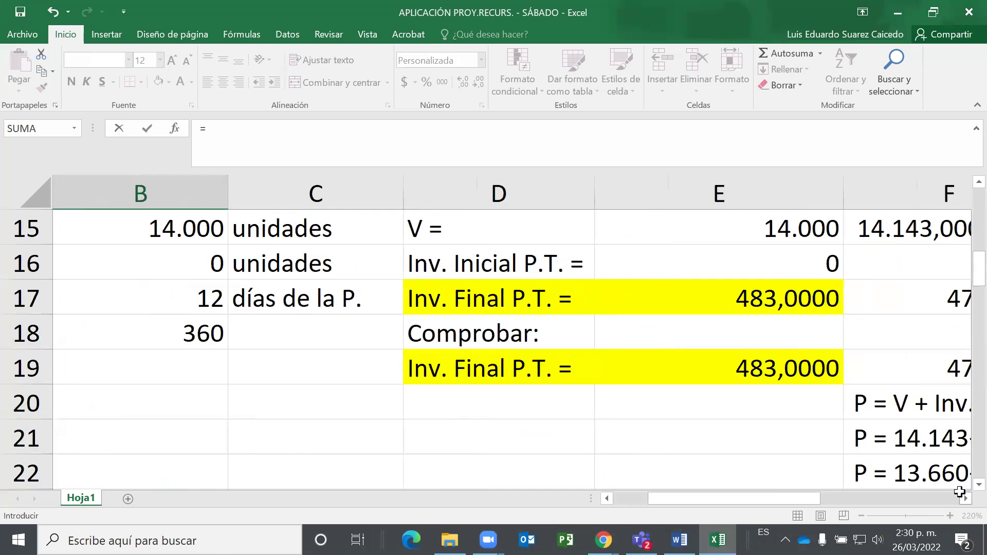
pyautogui.scroll(1, 811, 403)
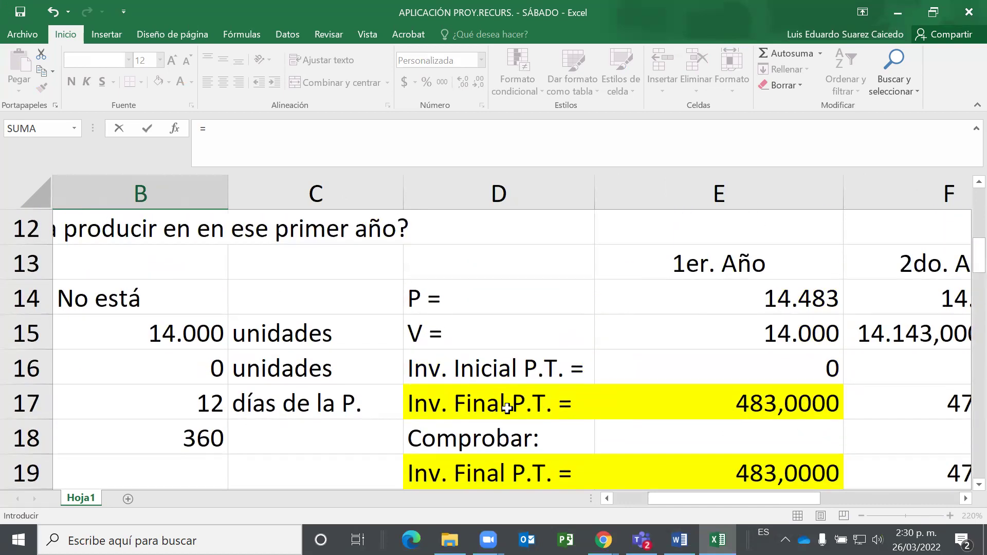
pyautogui.click(965, 499)
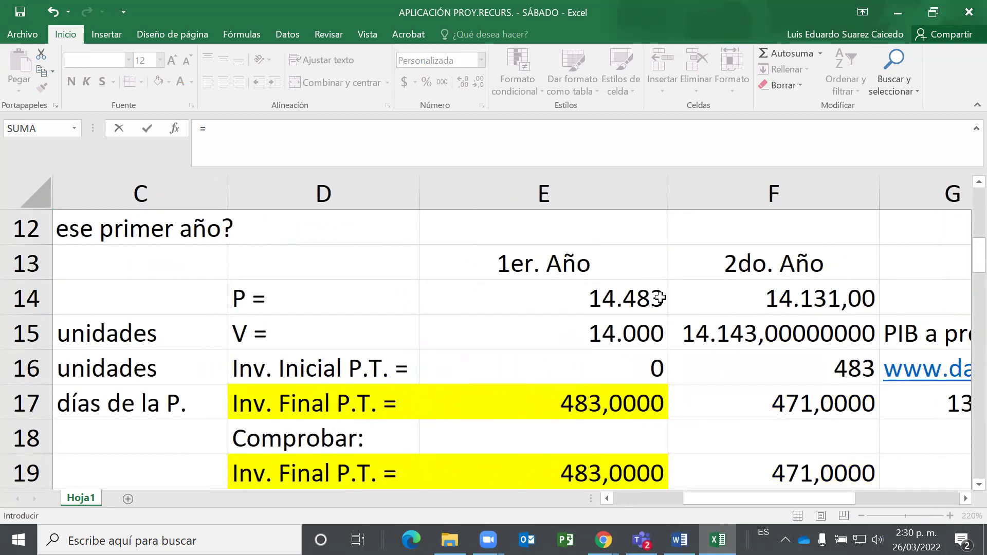
pyautogui.click(644, 306)
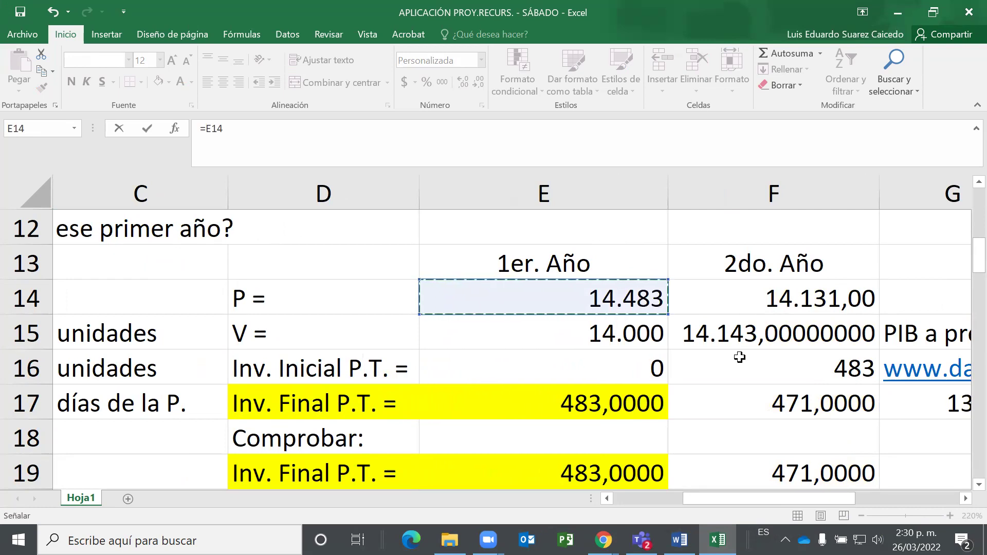
pyautogui.write('-')
pyautogui.moveTo(717, 500); pyautogui.dragTo(639, 449)
pyautogui.scroll(-7, 638, 404)
pyautogui.scroll(-9, 636, 407)
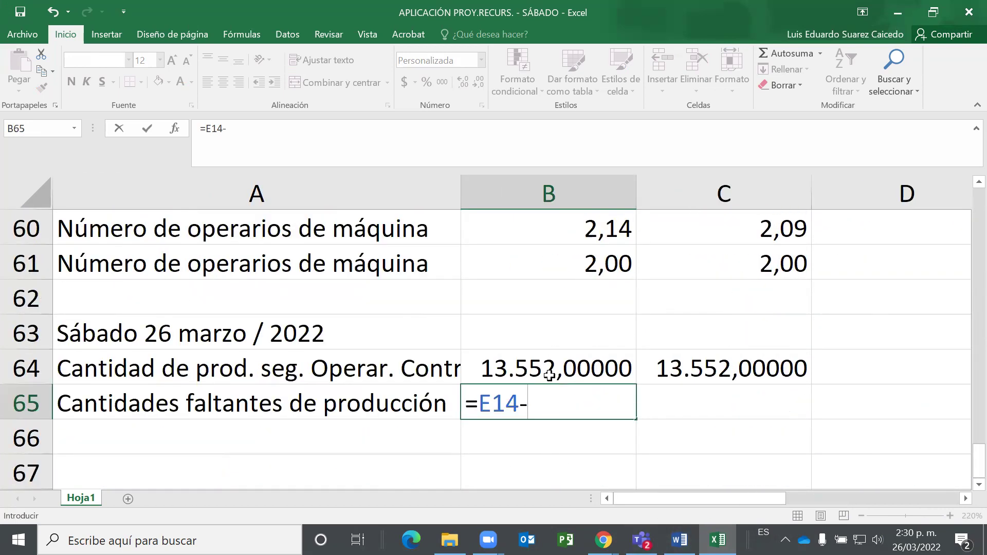
pyautogui.click(549, 375)
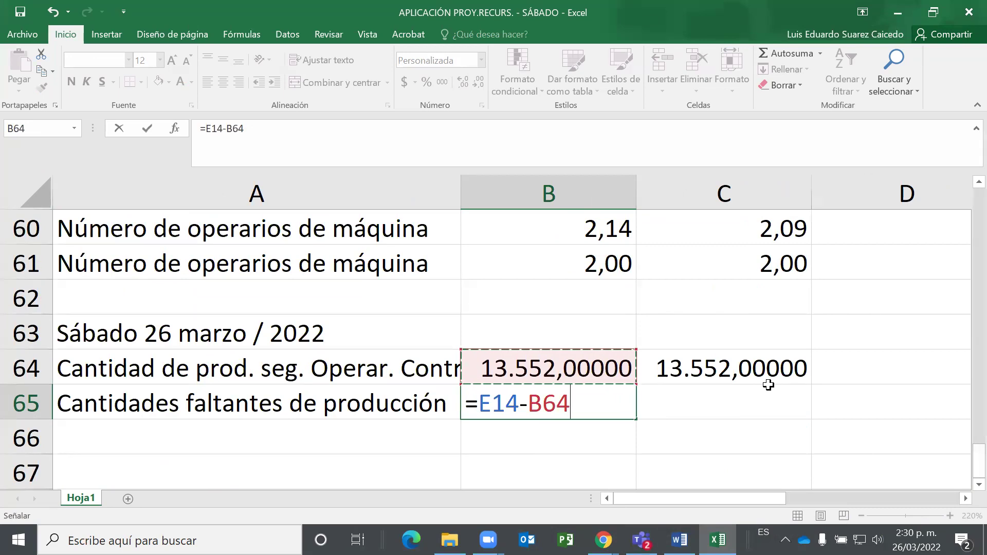
pyautogui.press('Return')
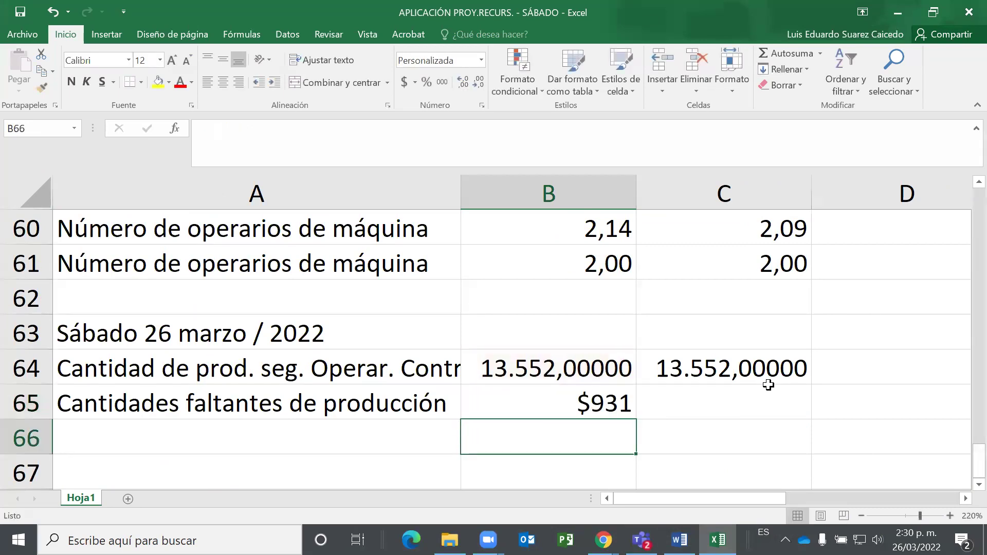
# Copy the number format of B64 onto the first-year production shortfall in B65.
pyautogui.press('Up')
pyautogui.press('Up')
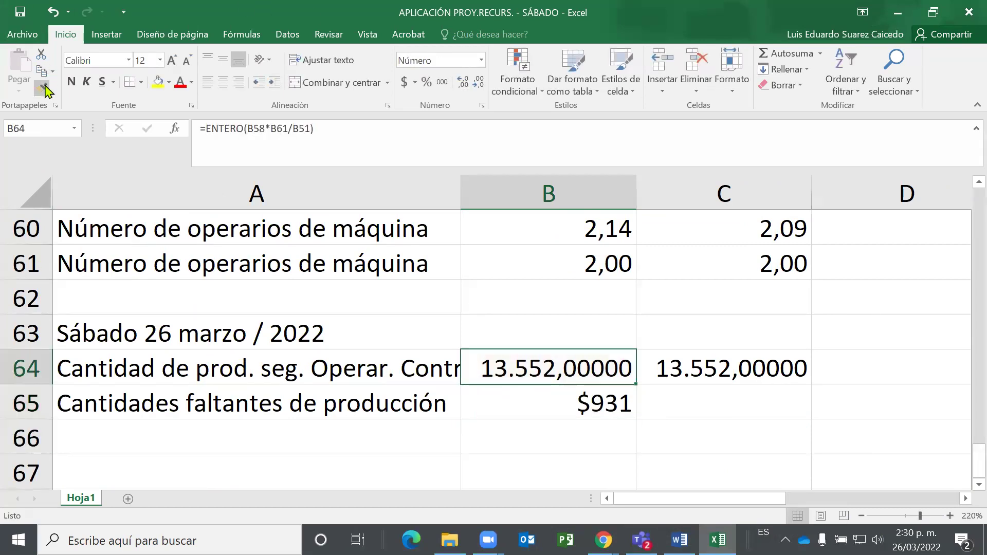
pyautogui.click(43, 89)
pyautogui.click(555, 402)
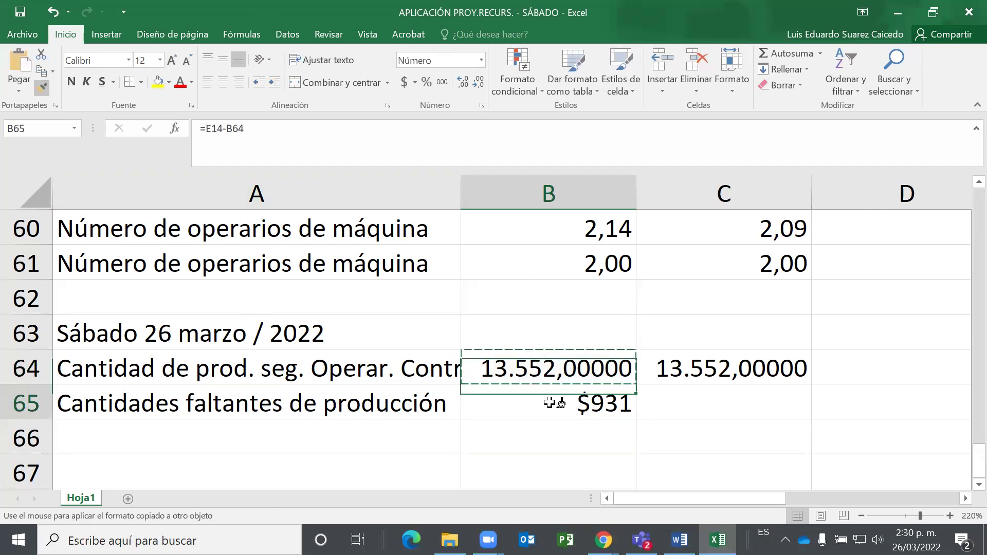
pyautogui.click(556, 402)
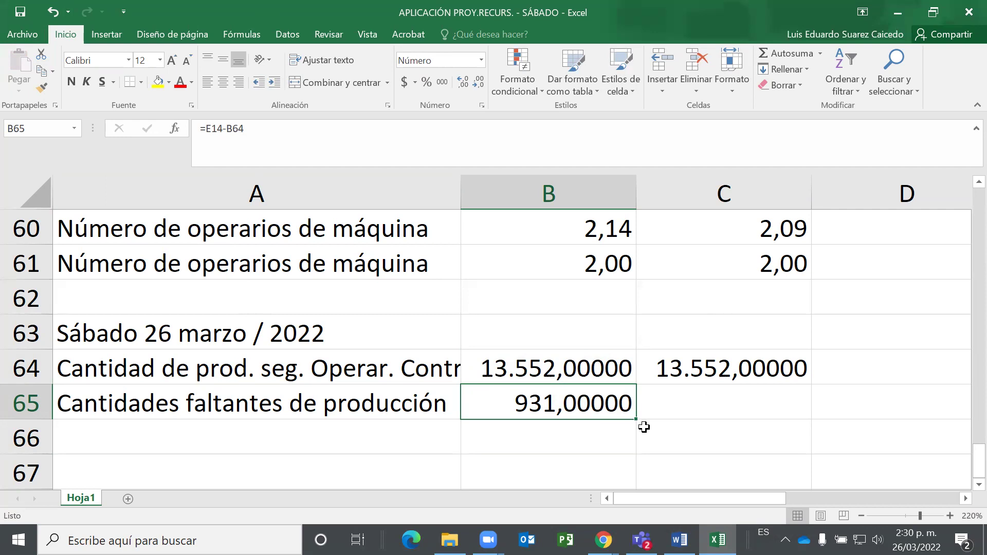
pyautogui.click(557, 372)
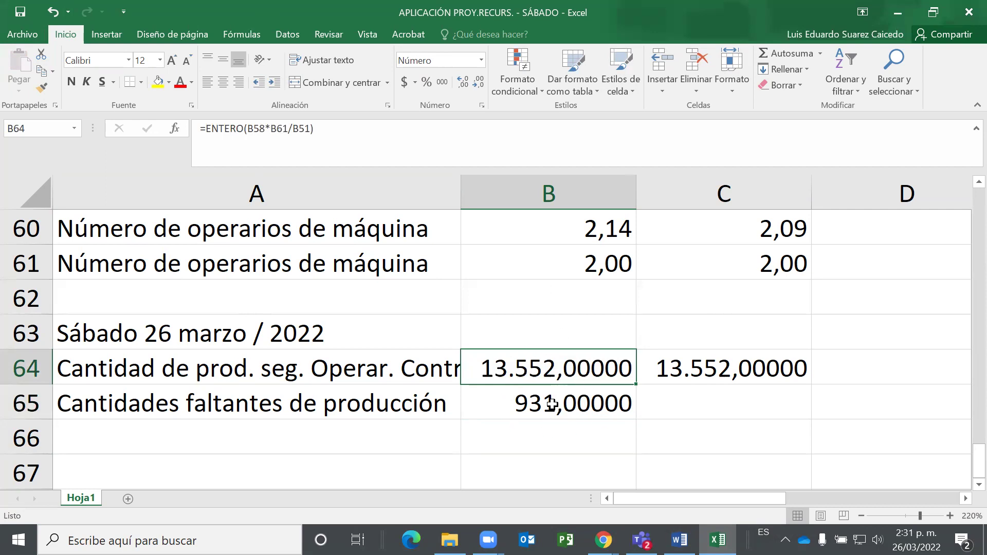
pyautogui.click(474, 411)
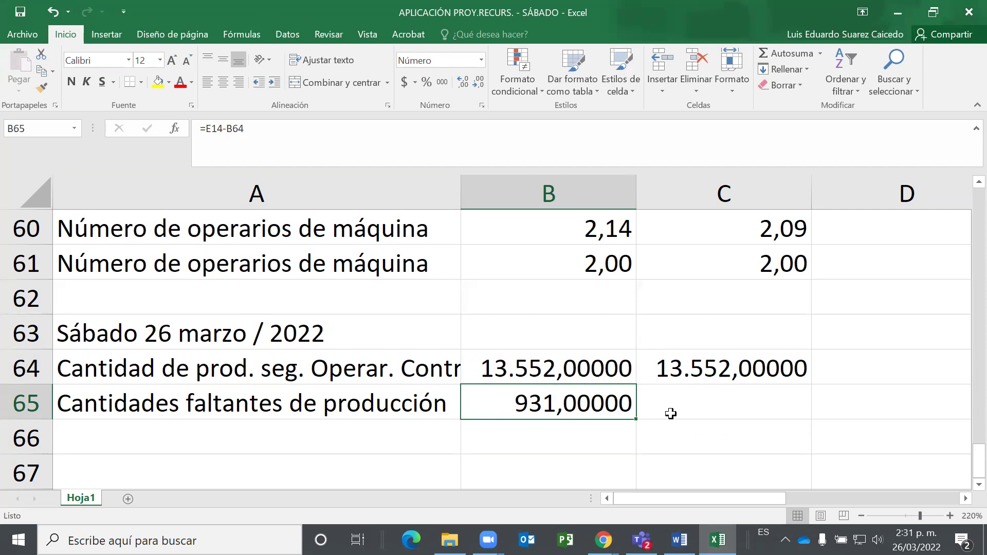
pyautogui.click(721, 406)
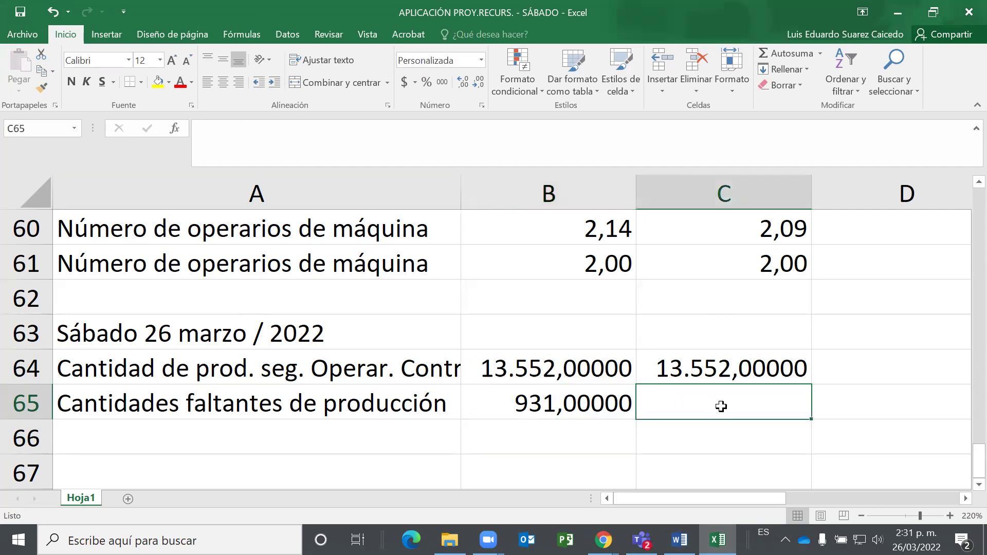
# Copy the year headings "Año 1" and "Año 2" from B38:C38 to B63:C63.
pyautogui.click(589, 337)
pyautogui.scroll(5, 589, 337)
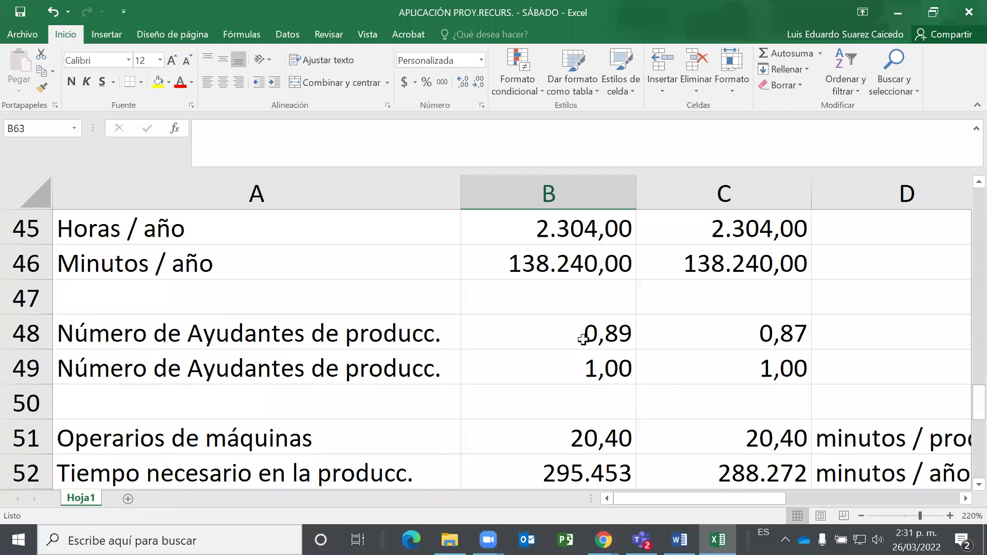
pyautogui.scroll(4, 583, 339)
pyautogui.click(630, 408)
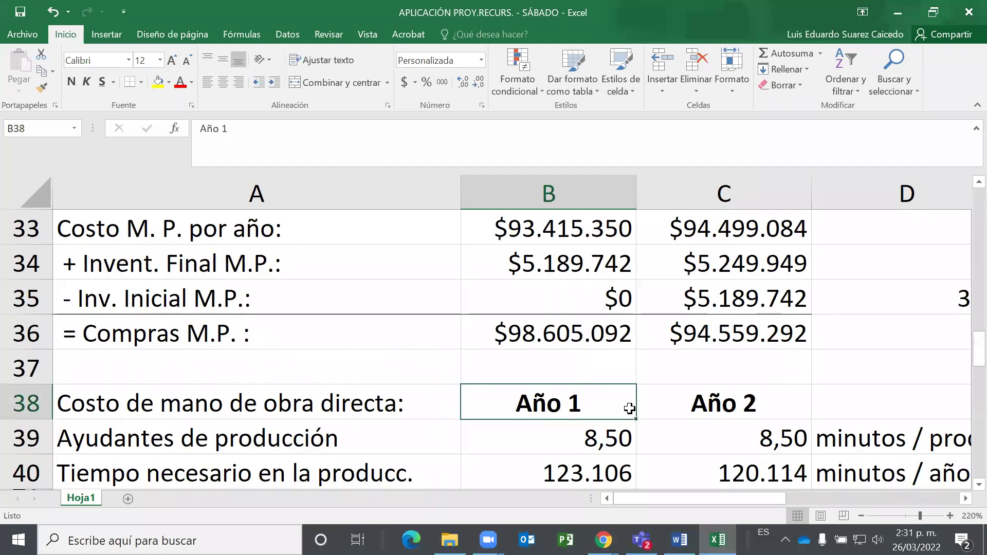
pyautogui.moveTo(630, 409); pyautogui.dragTo(677, 406)
pyautogui.hotkey('ctrl', 'c')
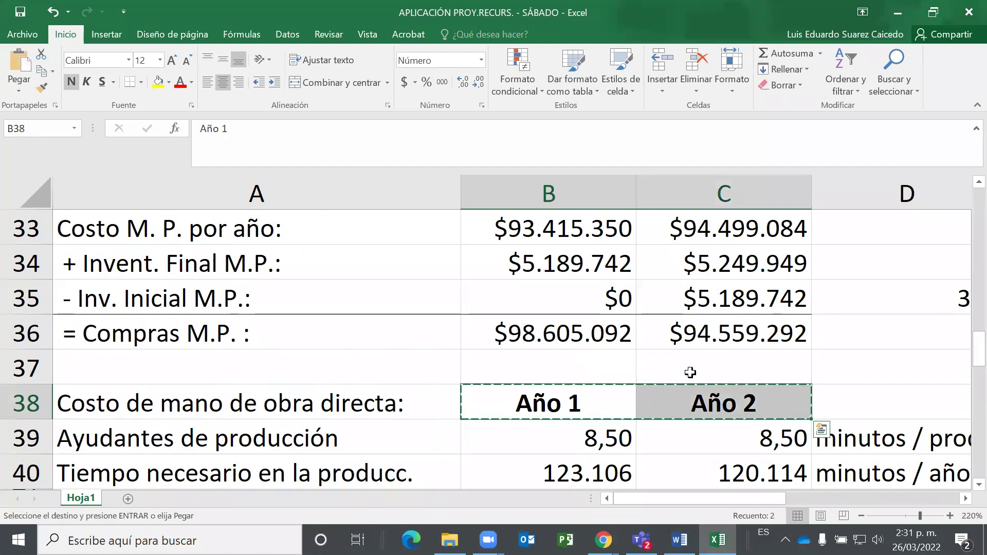
pyautogui.scroll(-5, 686, 403)
pyautogui.scroll(-4, 685, 404)
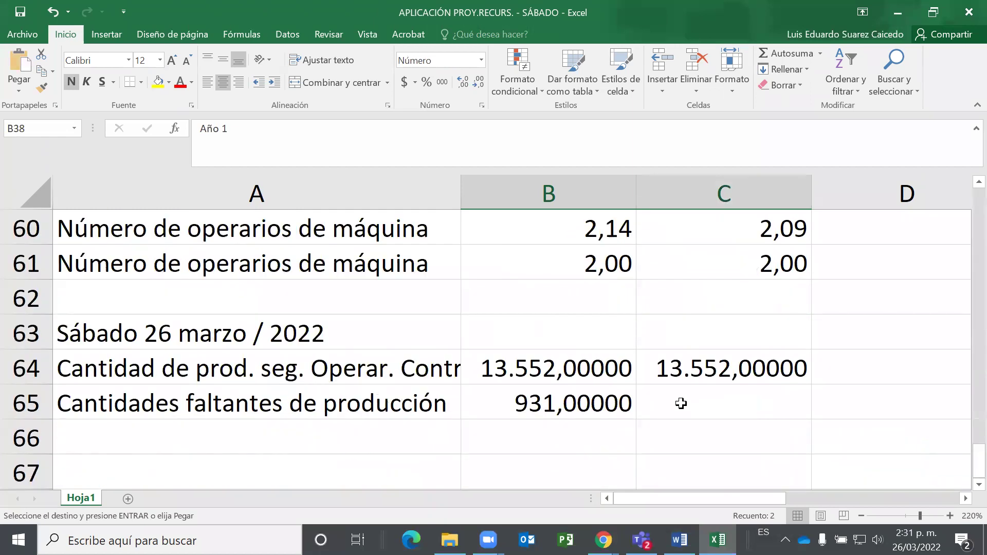
pyautogui.click(607, 332)
pyautogui.hotkey('ctrl', 'v')
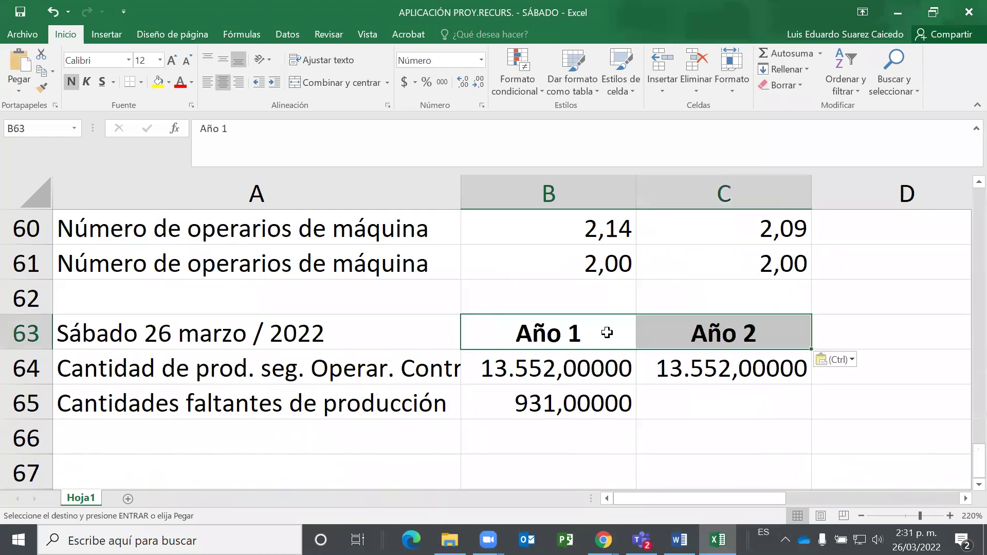
# Calculate the second-year production shortfall in C65 by subtracting C64 from the second-year production in F14, with =F14-C64.
pyautogui.click(711, 407)
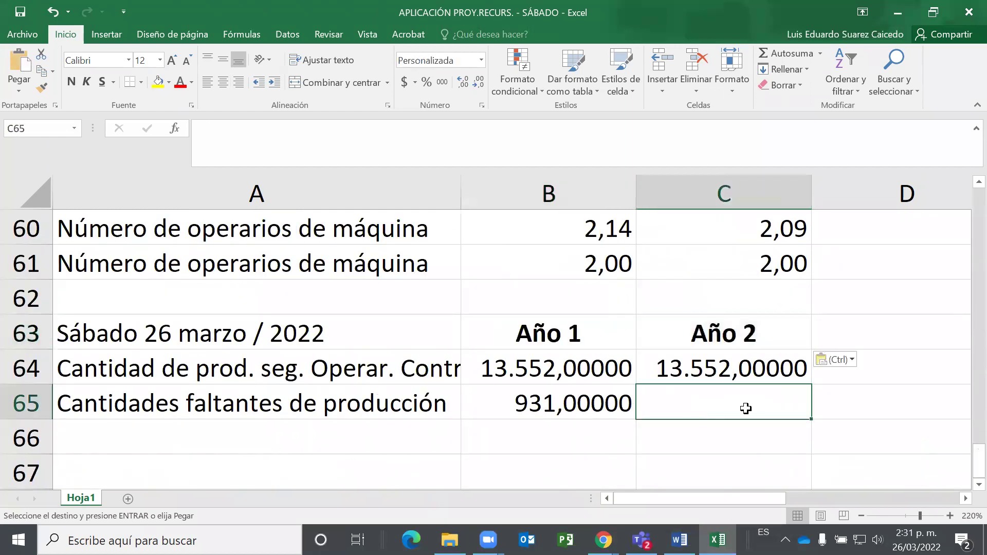
pyautogui.write('=')
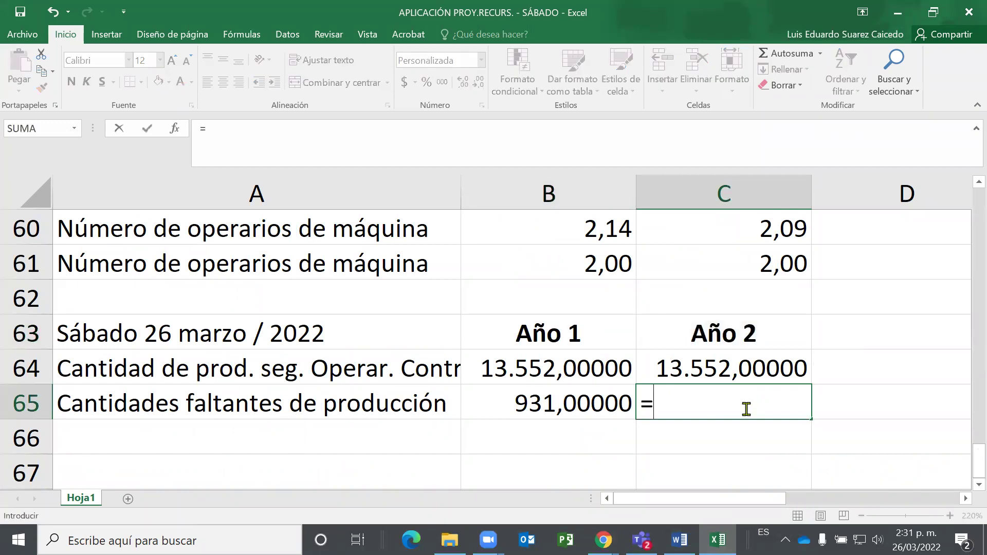
pyautogui.scroll(10, 821, 402)
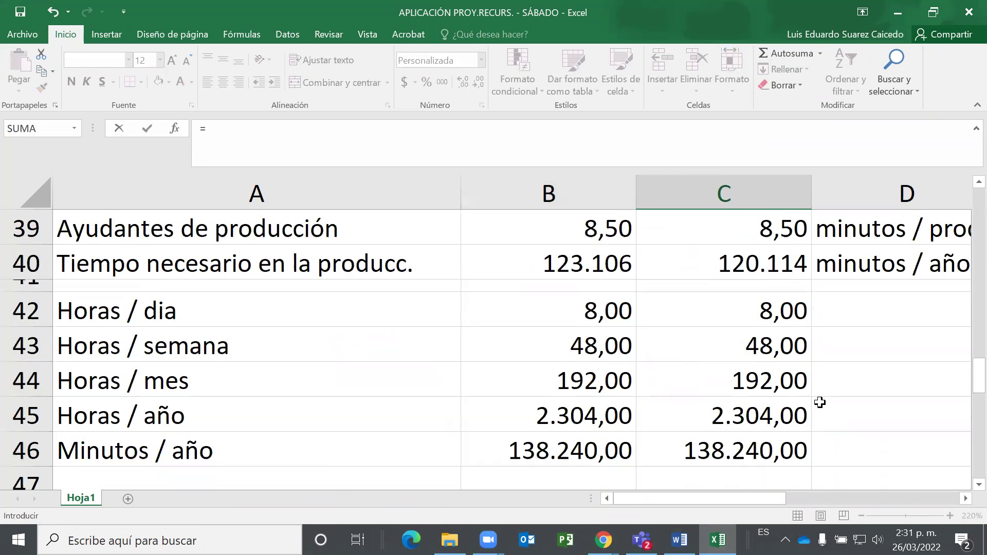
pyautogui.scroll(6, 821, 402)
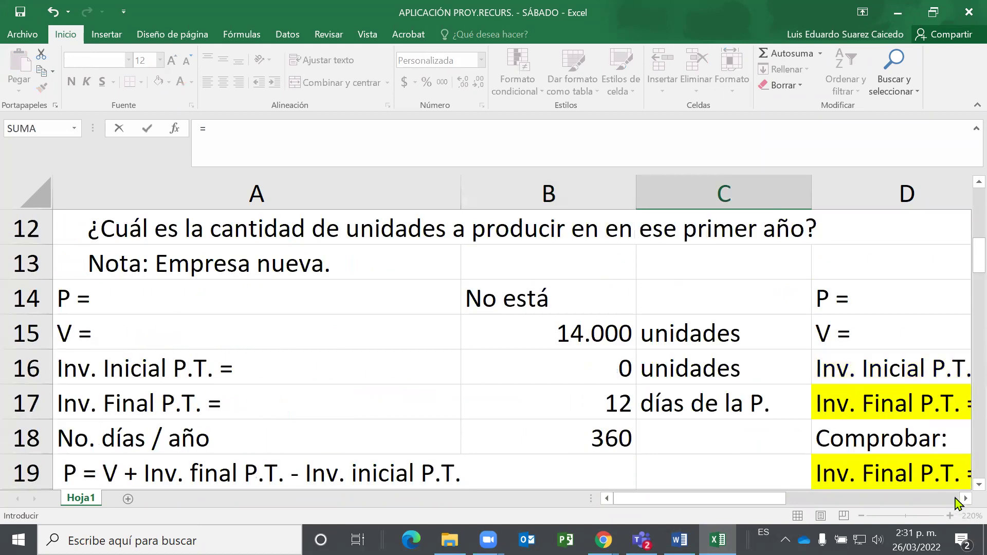
pyautogui.click(965, 499)
pyautogui.click(964, 499)
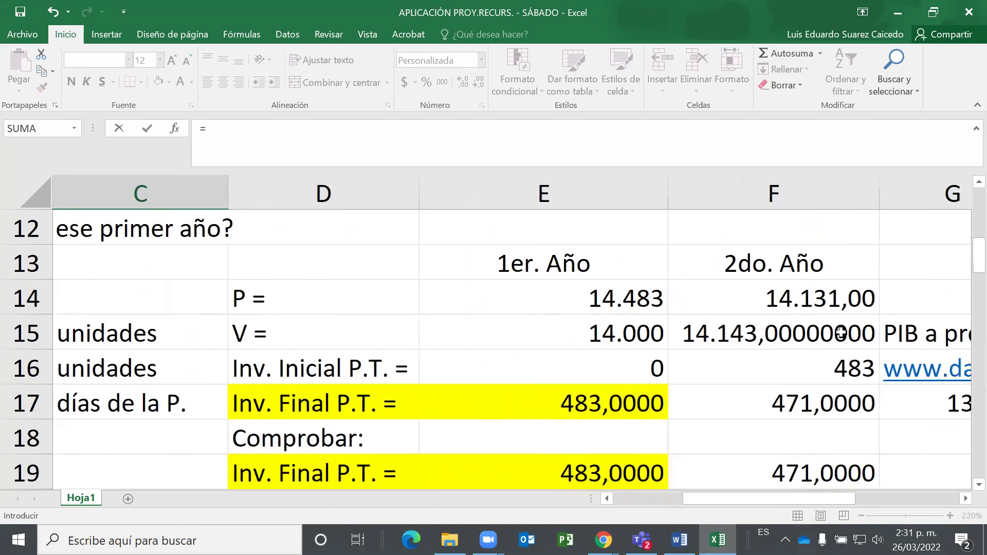
pyautogui.click(810, 301)
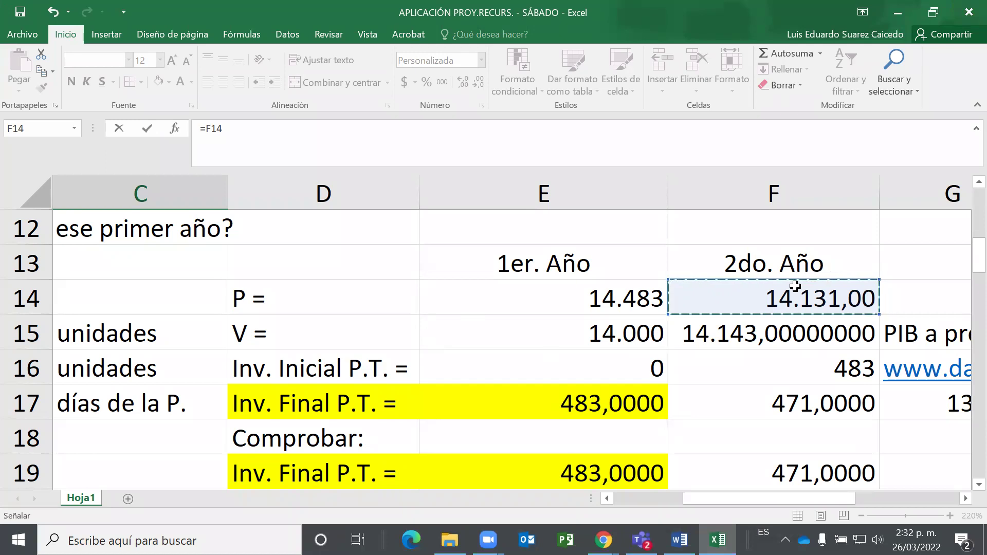
pyautogui.write('-')
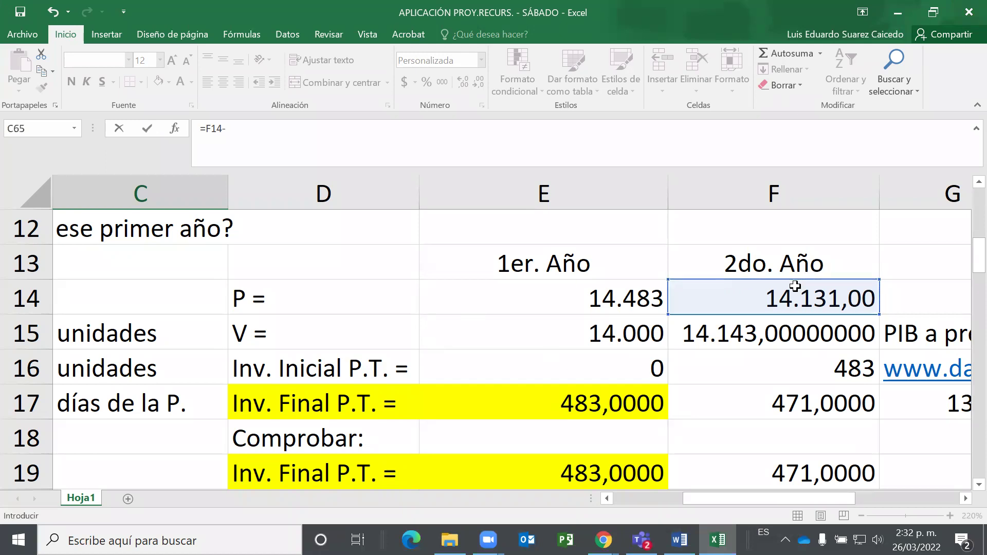
pyautogui.scroll(-11, 586, 397)
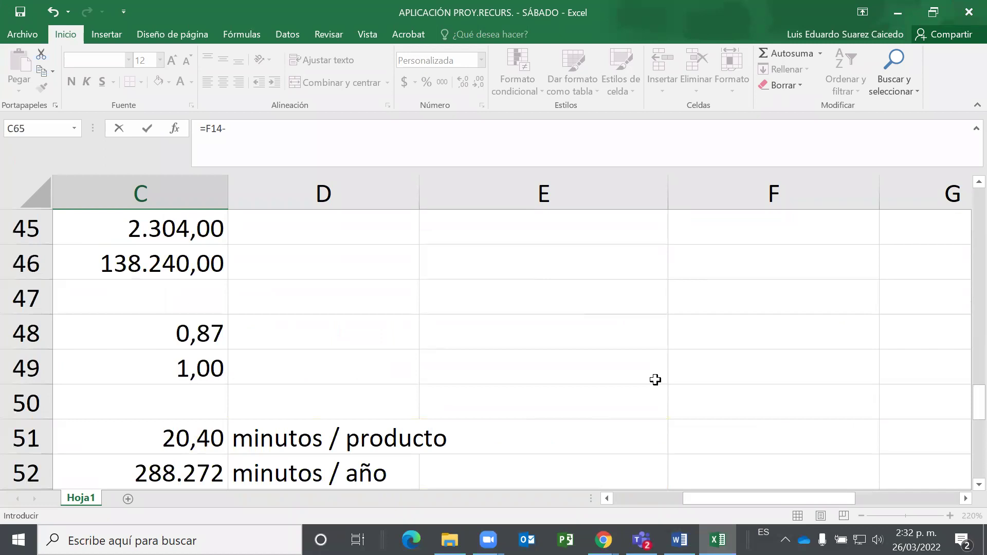
pyautogui.scroll(-3, 655, 380)
pyautogui.moveTo(813, 501); pyautogui.dragTo(667, 522)
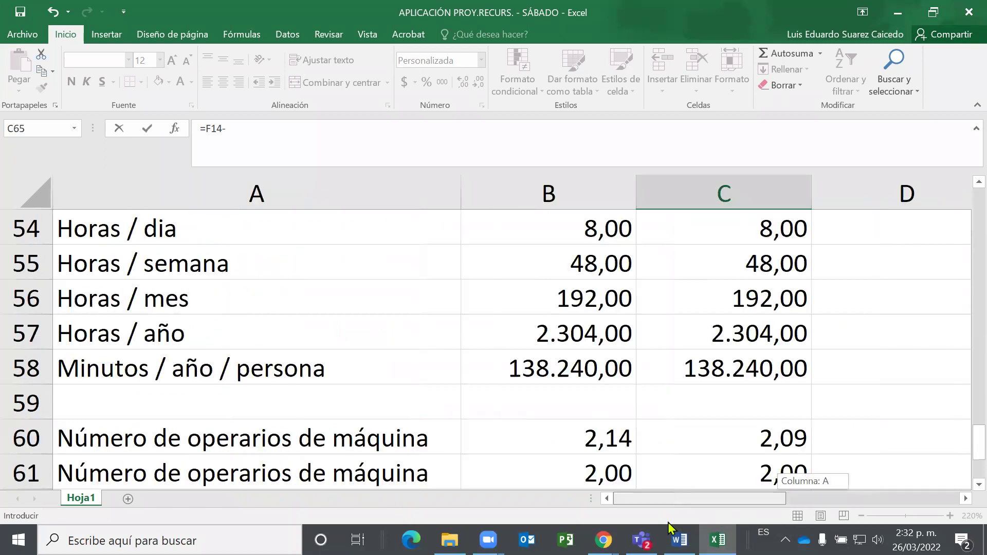
pyautogui.scroll(-3, 745, 420)
pyautogui.click(714, 257)
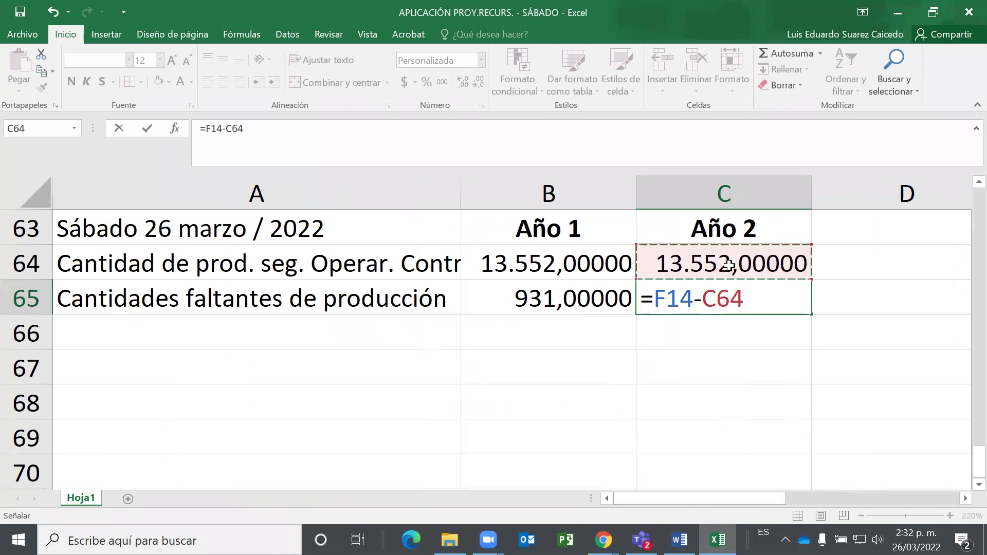
pyautogui.press('Return')
# Copy the number format of B65 onto the second-year production shortfall in C65.
pyautogui.press('Up')
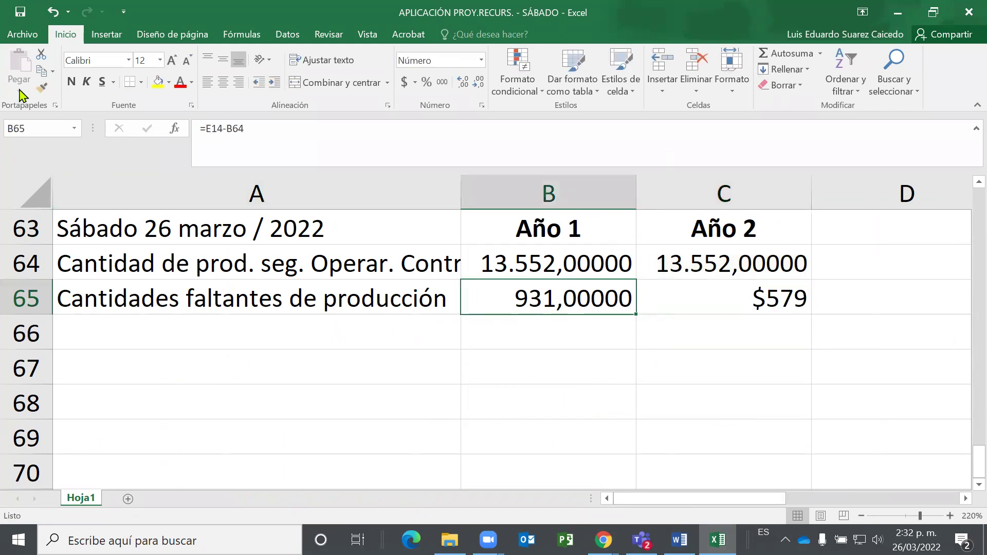
pyautogui.click(42, 87)
pyautogui.click(676, 294)
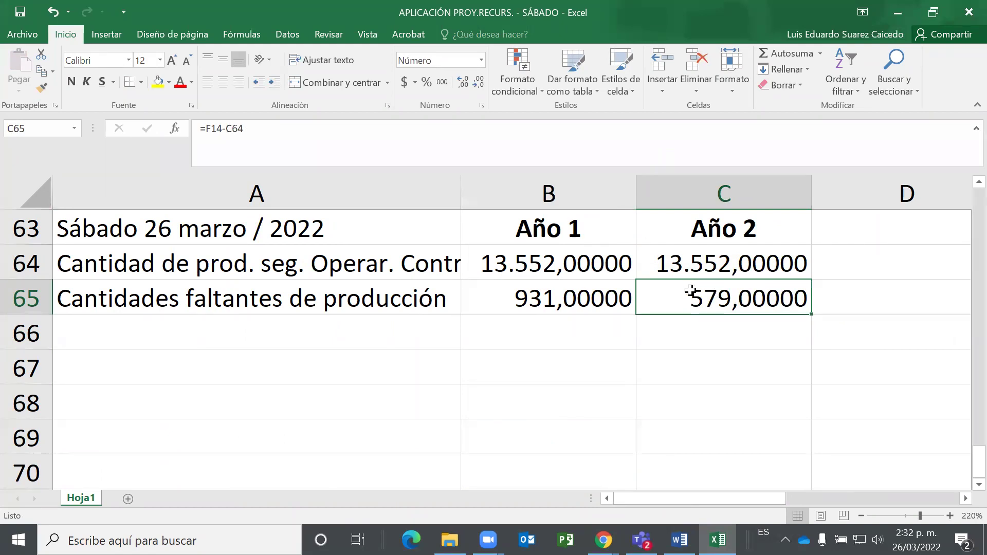
pyautogui.click(522, 265)
pyautogui.click(715, 259)
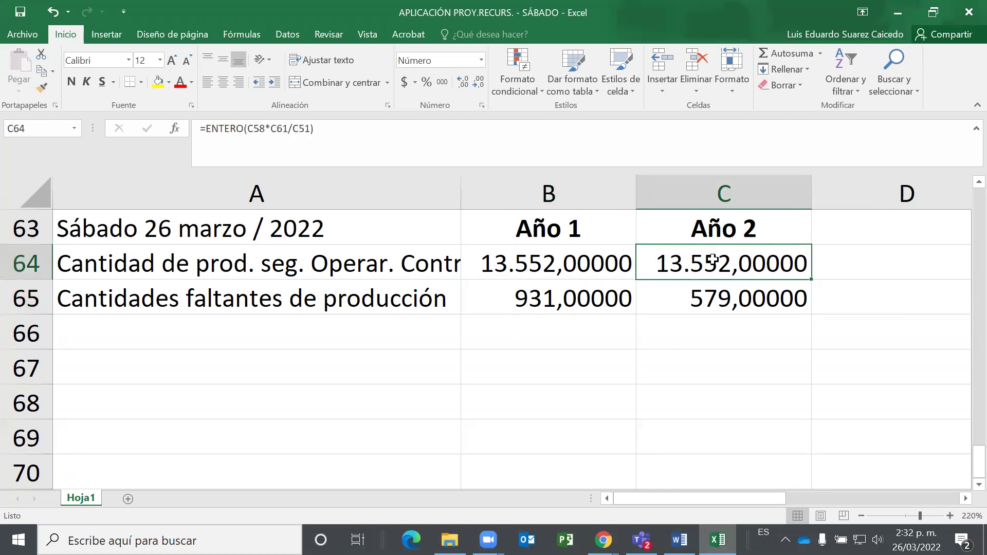
# Look over the production and inventory calculations in columns C to I, above the direct labour section.
pyautogui.click(745, 399)
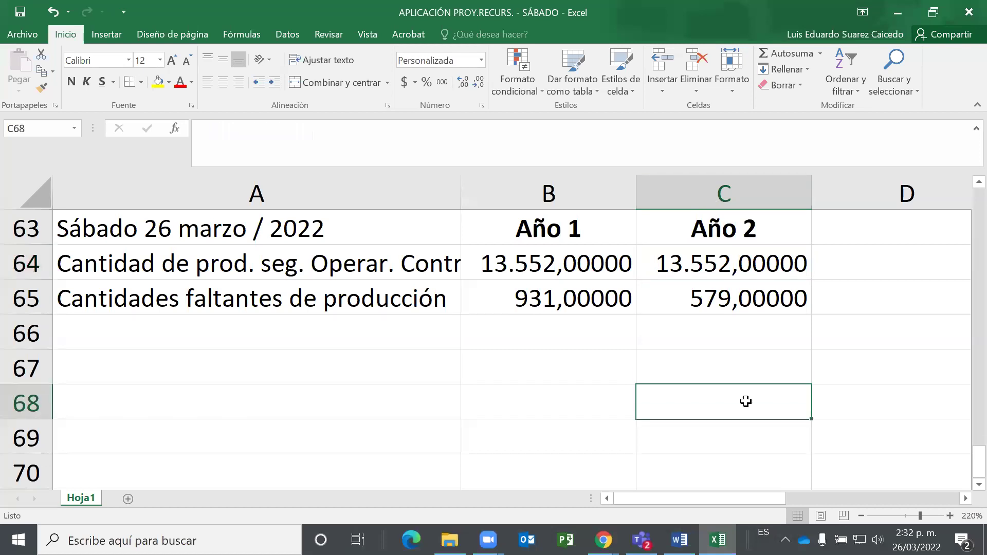
pyautogui.scroll(4, 745, 399)
pyautogui.click(966, 498)
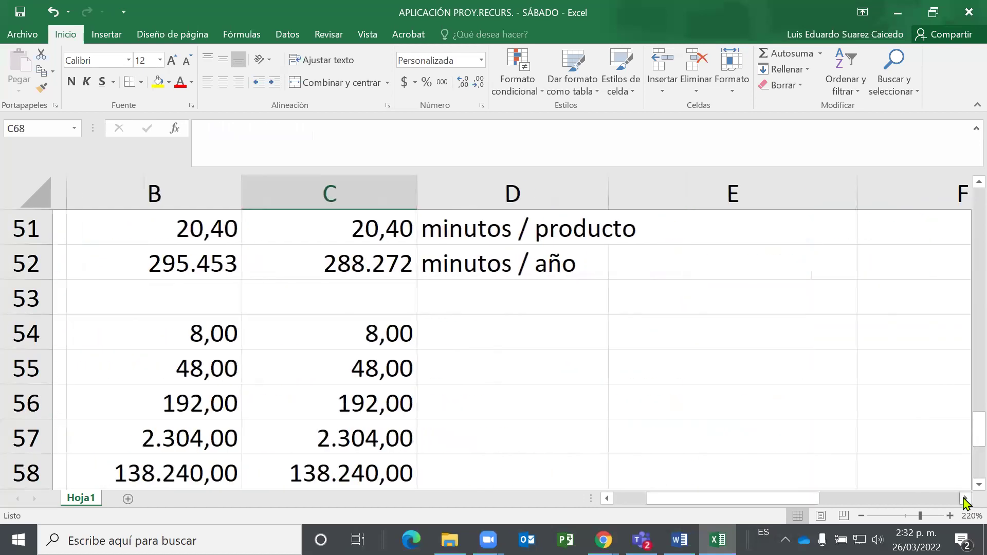
pyautogui.click(966, 498)
pyautogui.scroll(3, 546, 431)
pyautogui.scroll(10, 546, 431)
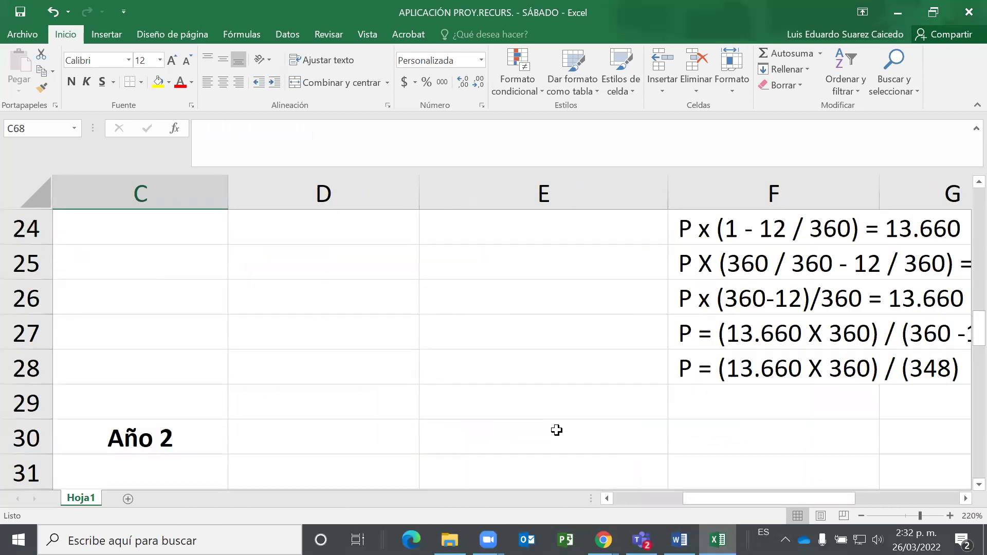
pyautogui.scroll(4, 659, 412)
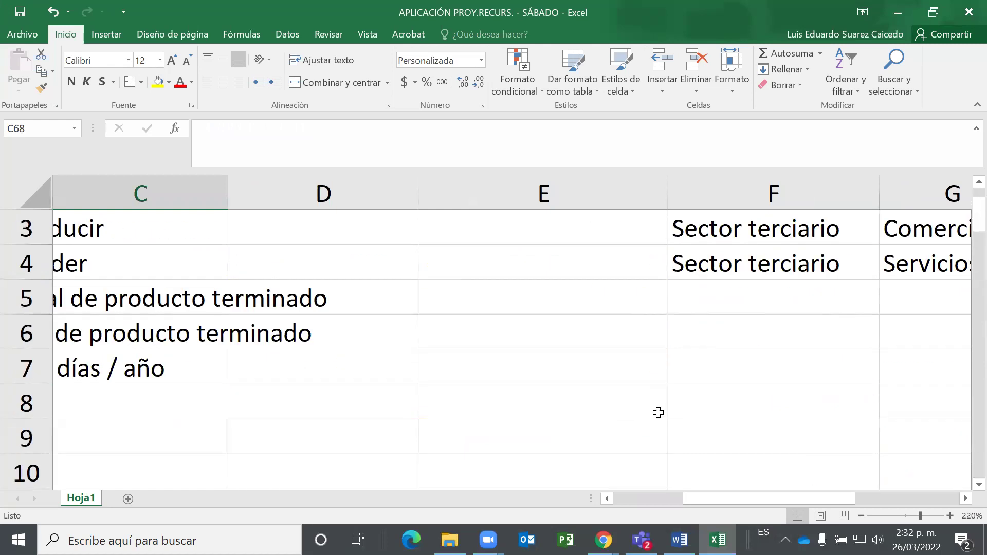
pyautogui.moveTo(773, 501); pyautogui.dragTo(852, 502)
pyautogui.scroll(-2, 746, 378)
pyautogui.scroll(-15, 746, 378)
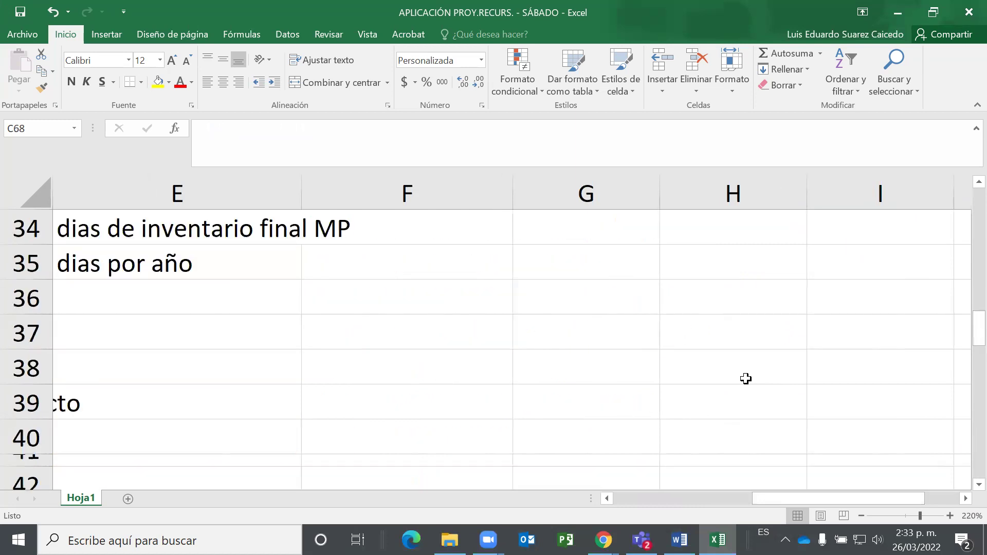
pyautogui.moveTo(787, 502); pyautogui.dragTo(701, 501)
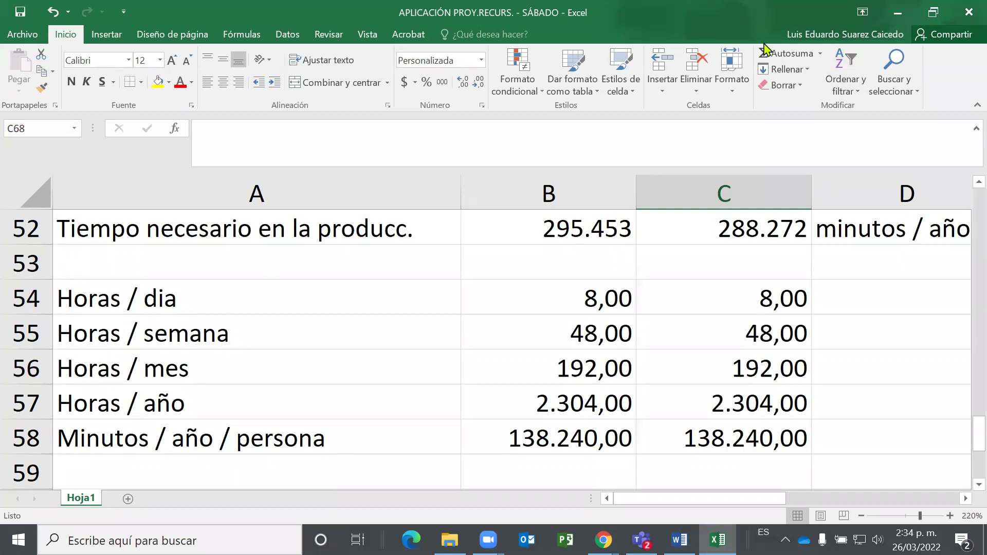
# Review the direct labour section from row 38 to row 65, comparing the production helpers' and machine operators' times and counts.
pyautogui.click(484, 287)
pyautogui.scroll(-1, 491, 278)
pyautogui.scroll(-4, 492, 278)
pyautogui.scroll(1, 494, 278)
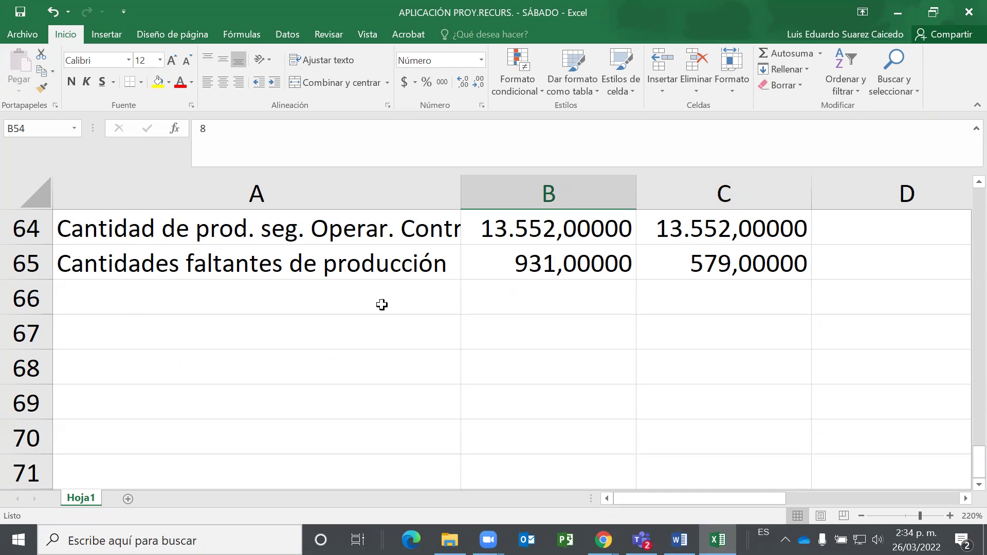
pyautogui.scroll(3, 381, 305)
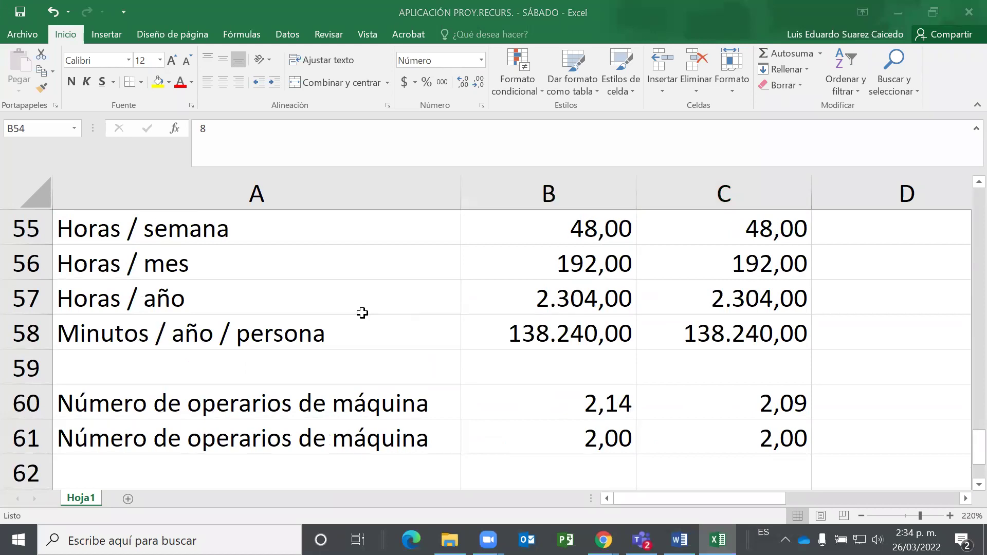
pyautogui.scroll(1, 387, 284)
pyautogui.scroll(3, 387, 285)
pyautogui.scroll(2, 387, 284)
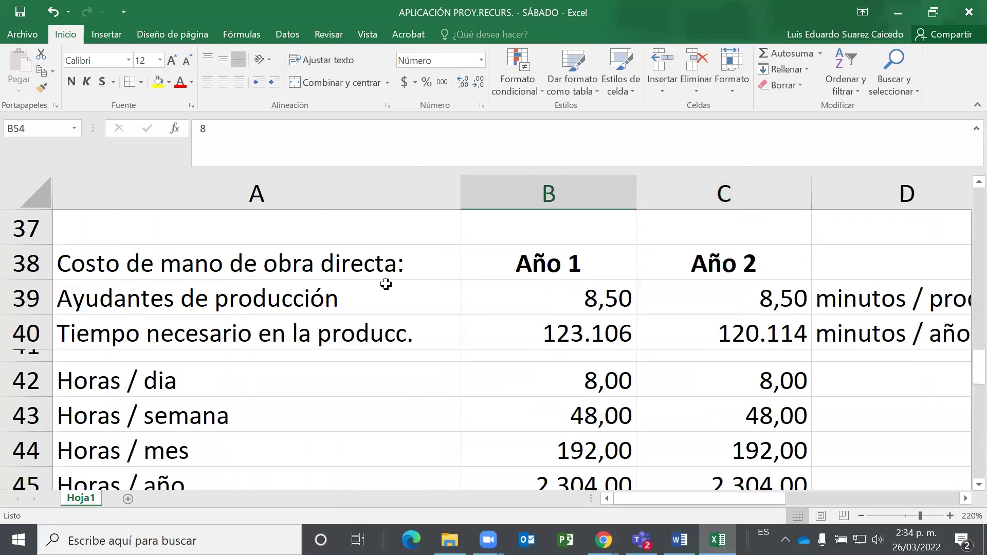
pyautogui.scroll(2, 386, 284)
pyautogui.scroll(-2, 359, 286)
pyautogui.click(198, 301)
pyautogui.scroll(-3, 423, 255)
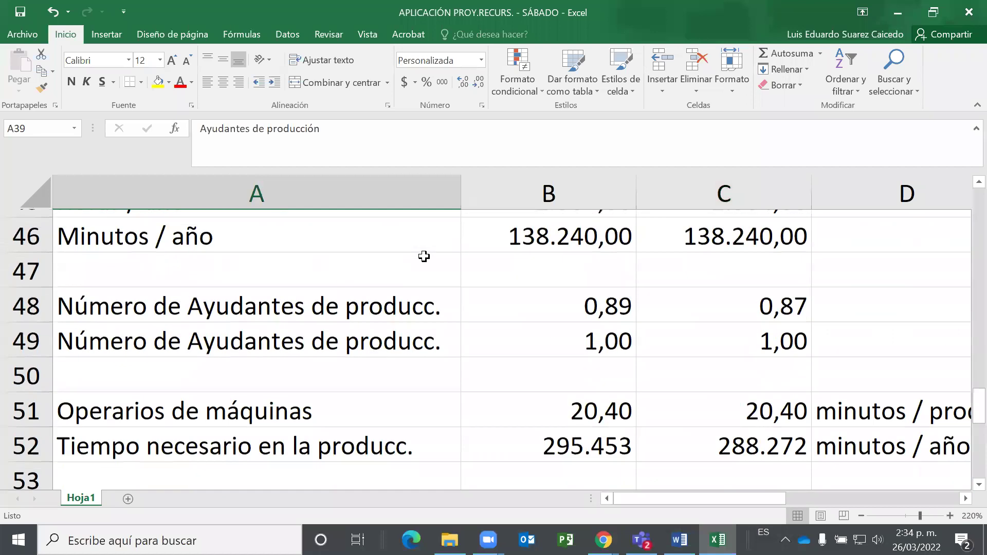
pyautogui.scroll(-2, 406, 262)
pyautogui.scroll(1, 267, 261)
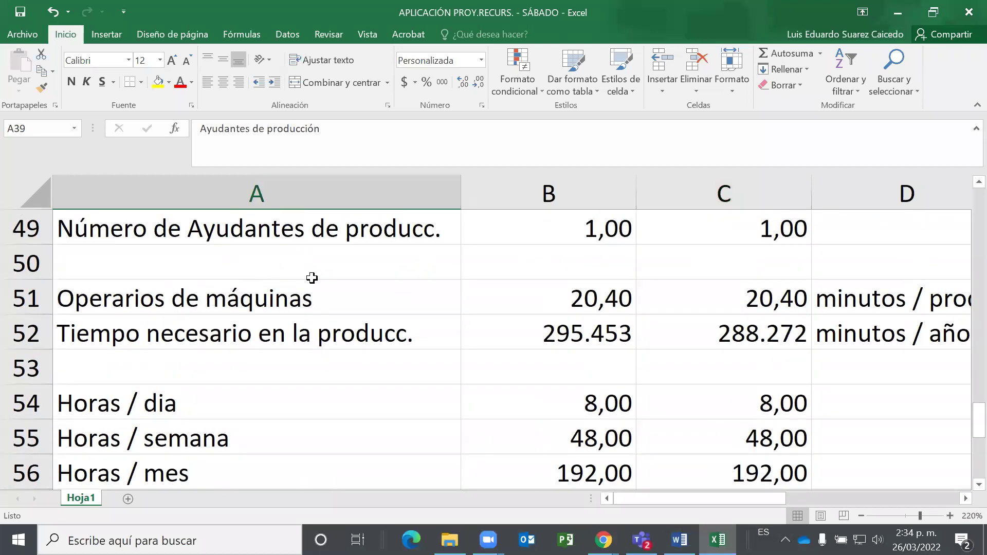
# Enter the label "SMMLV" in A68, below the missing production quantities.
pyautogui.scroll(-7, 313, 280)
pyautogui.scroll(2, 386, 280)
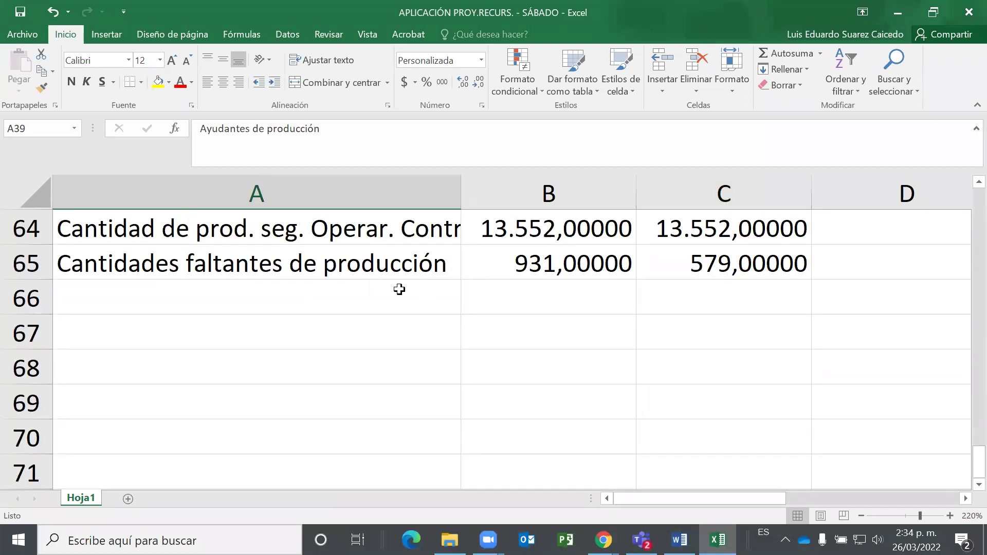
pyautogui.click(349, 337)
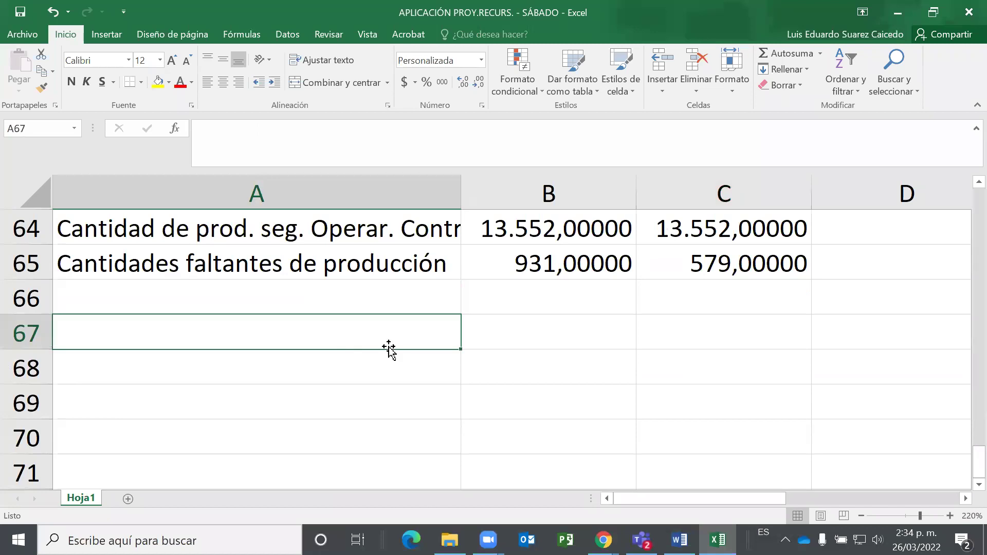
pyautogui.press('Right')
pyautogui.press('Down')
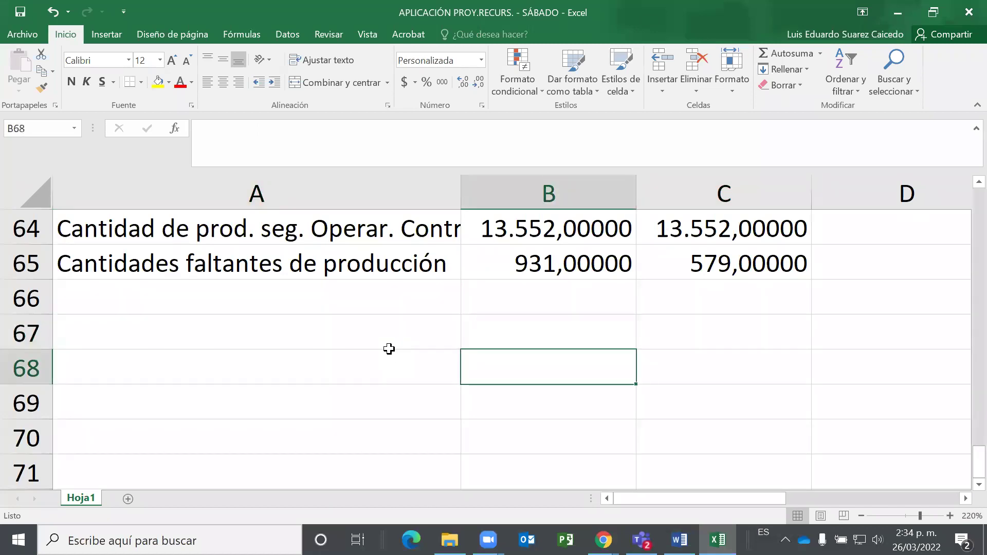
pyautogui.press('Left')
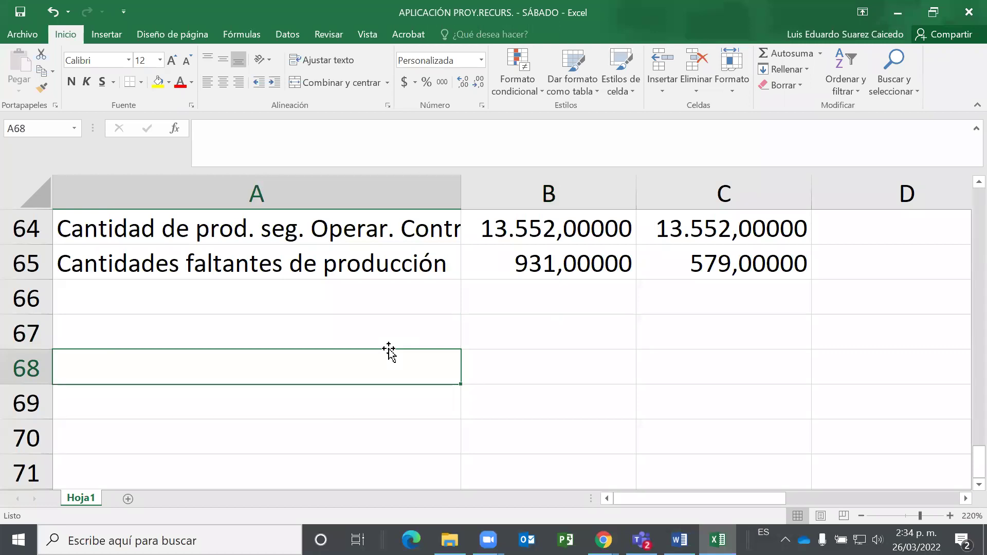
pyautogui.press('Up')
pyautogui.press('Down')
pyautogui.write('SM')
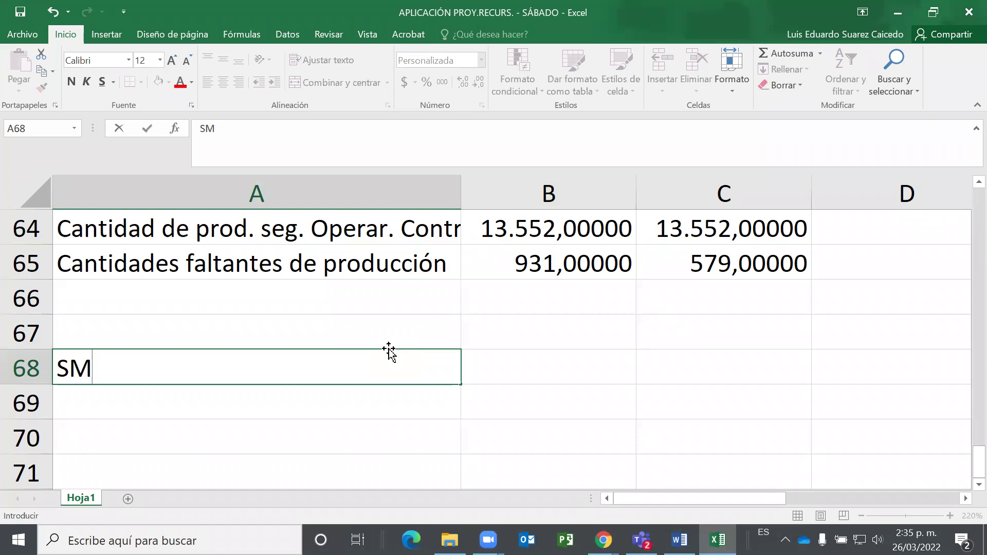
pyautogui.write('MLV')
pyautogui.press('Return')
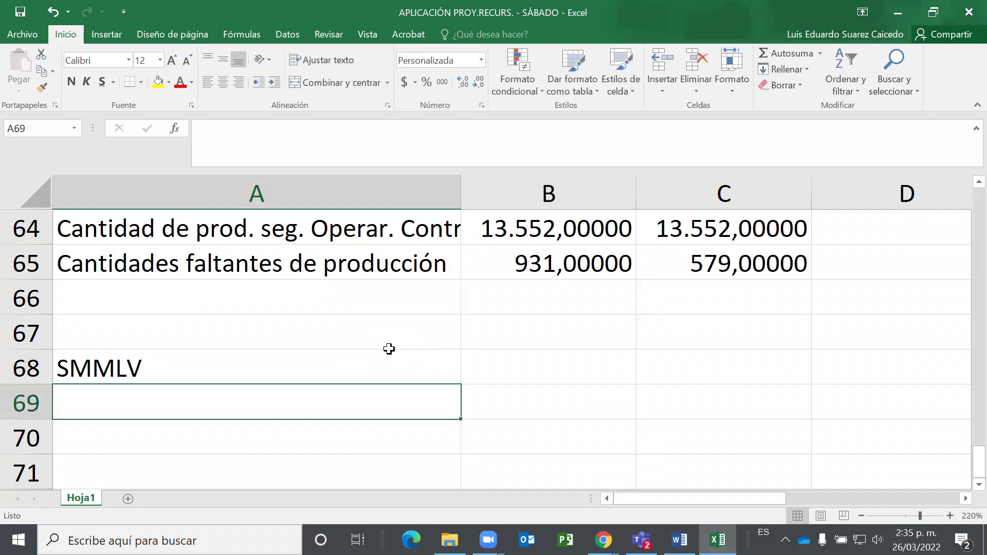
pyautogui.click(390, 352)
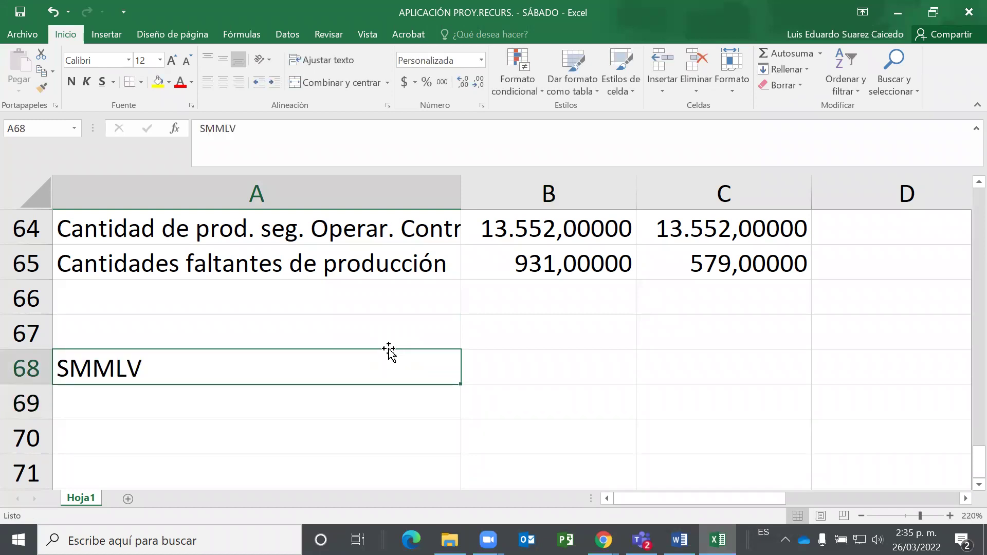
pyautogui.press('Return')
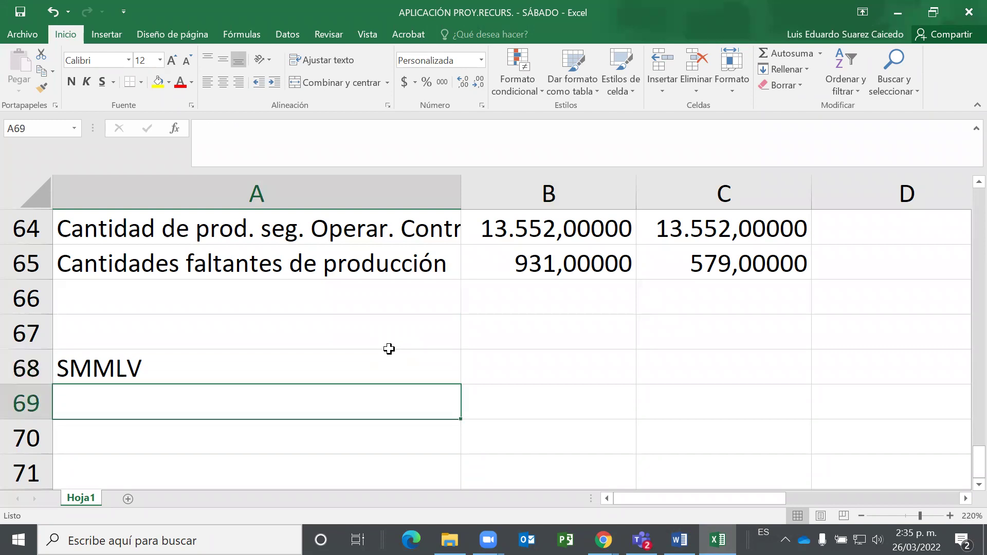
# Enter the label "+ Aux. transporte" in A69, with a leading space before the plus sign.
pyautogui.write('+')
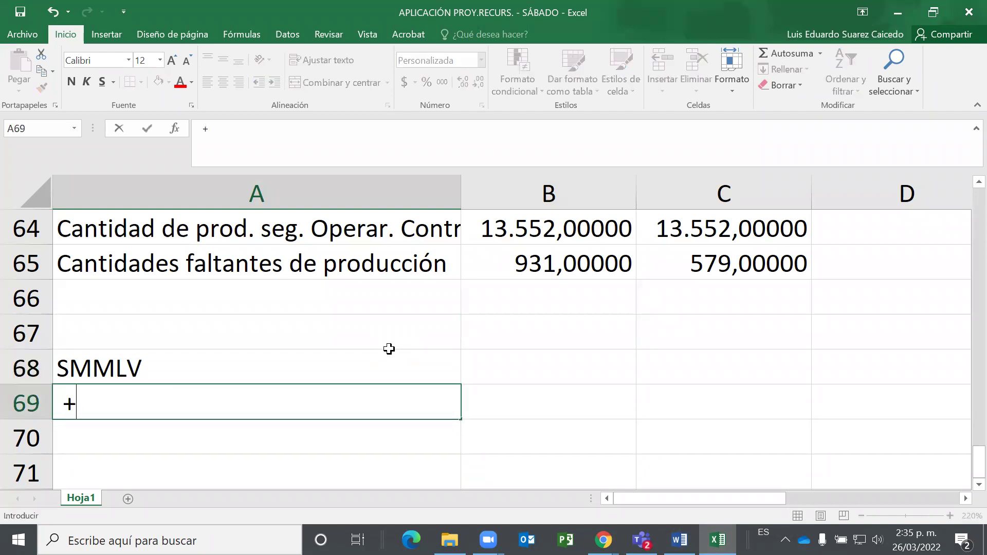
pyautogui.write(' AU')
pyautogui.press('BackSpace')
pyautogui.write('ux. ')
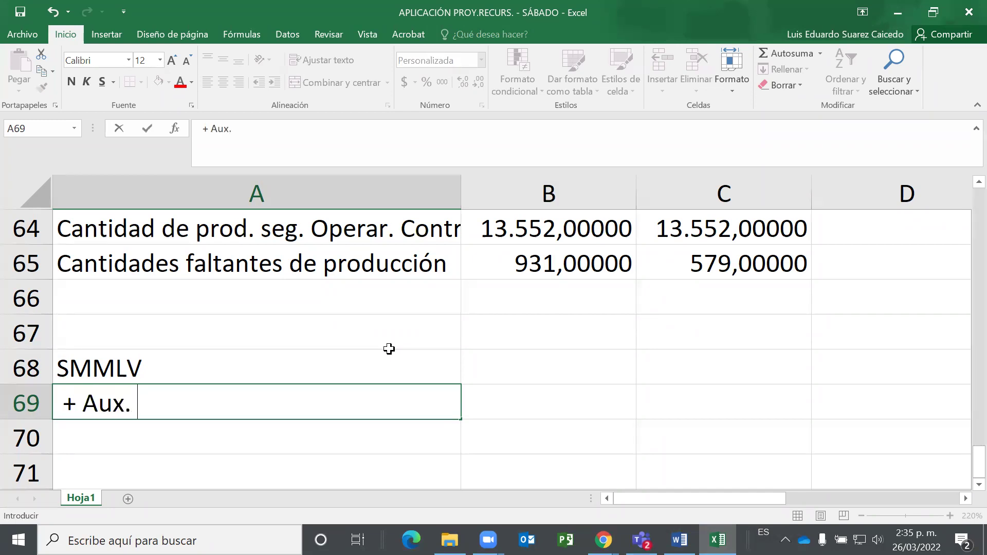
pyautogui.write('transpo')
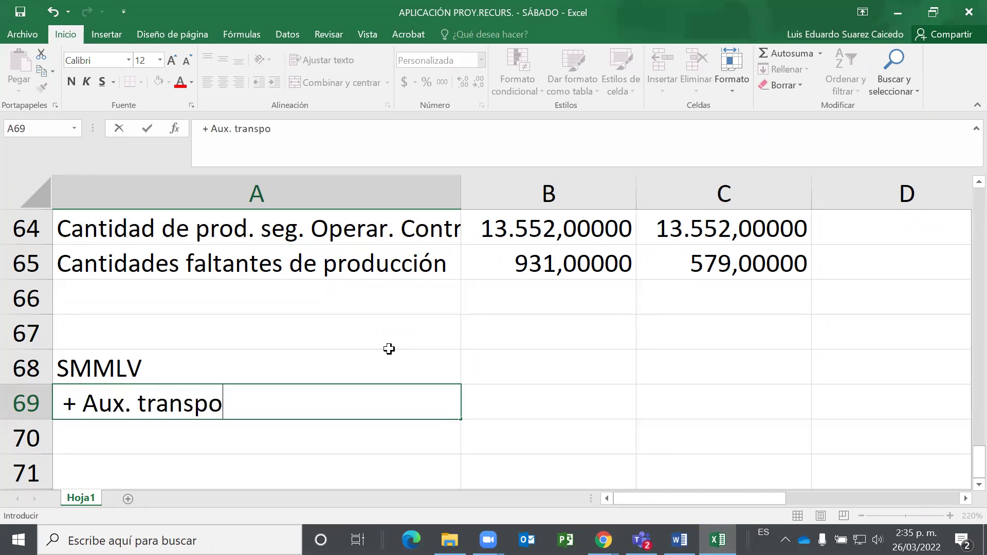
pyautogui.write('rte')
pyautogui.press('Return')
pyautogui.press('Up')
pyautogui.press('Down')
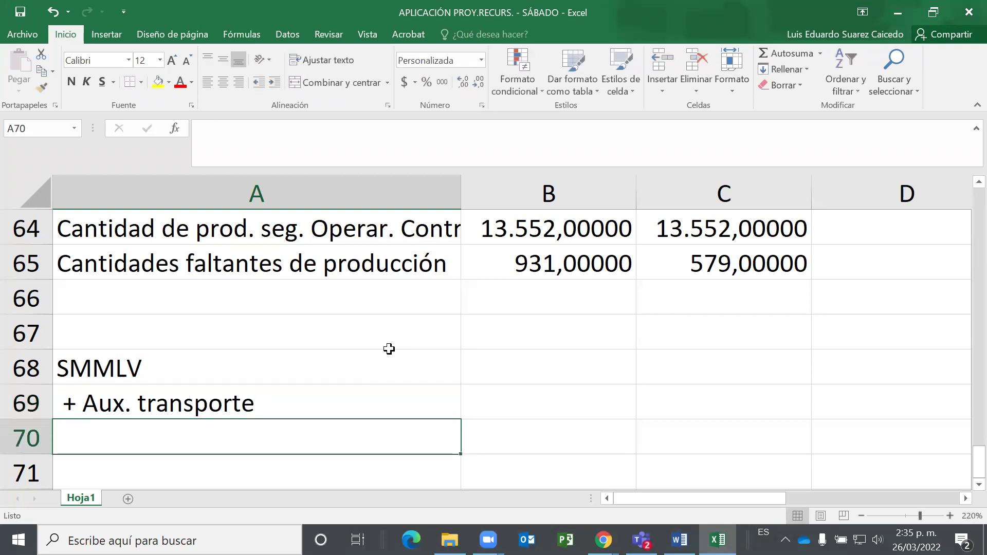
# Add a bottom border to the transport allowance row across A69:C69.
pyautogui.press('Down')
pyautogui.press('Down')
pyautogui.press('Down')
pyautogui.press('Up')
pyautogui.press('Up')
pyautogui.press('Up')
pyautogui.press('Up')
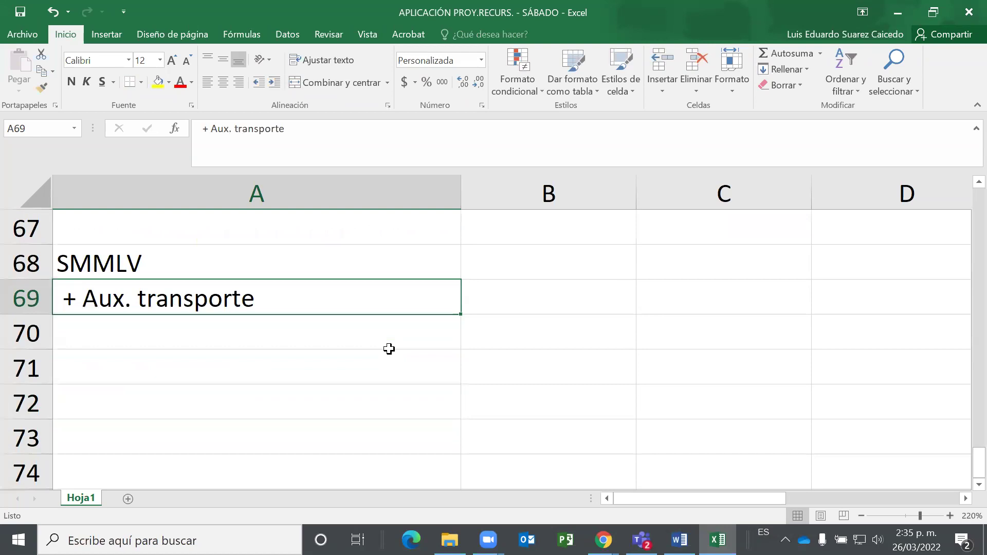
pyautogui.hotkey('shift', 'Right')
pyautogui.hotkey('shift', 'Right')
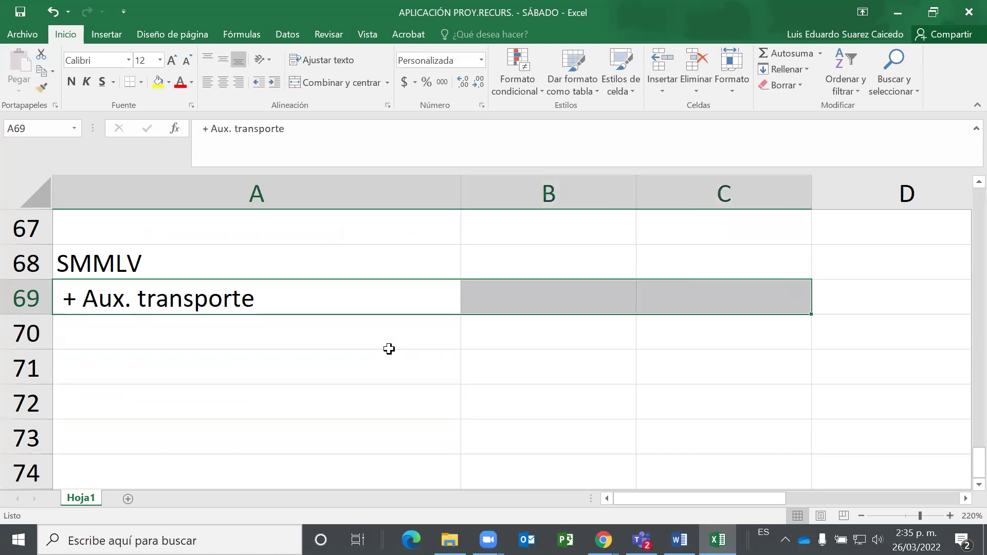
pyautogui.click(128, 87)
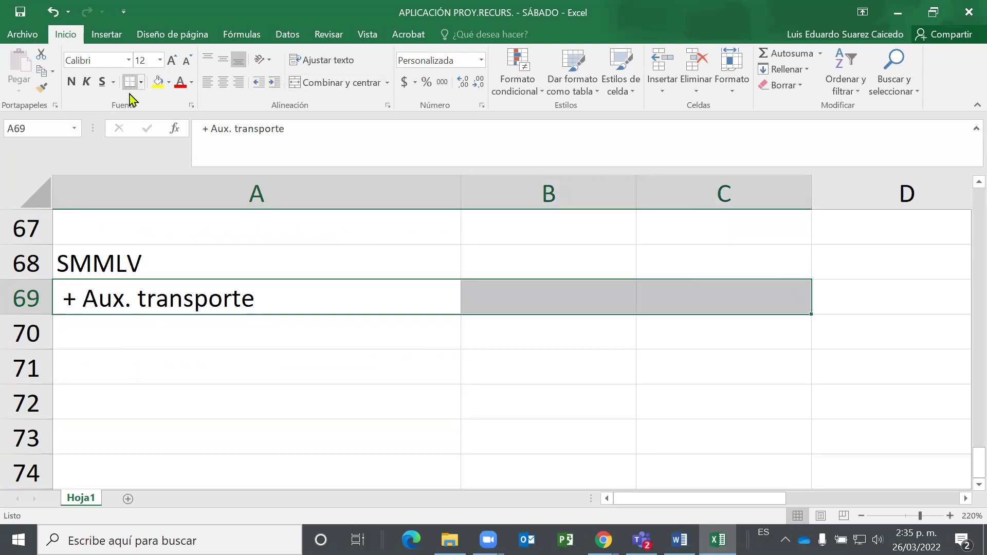
pyautogui.click(129, 332)
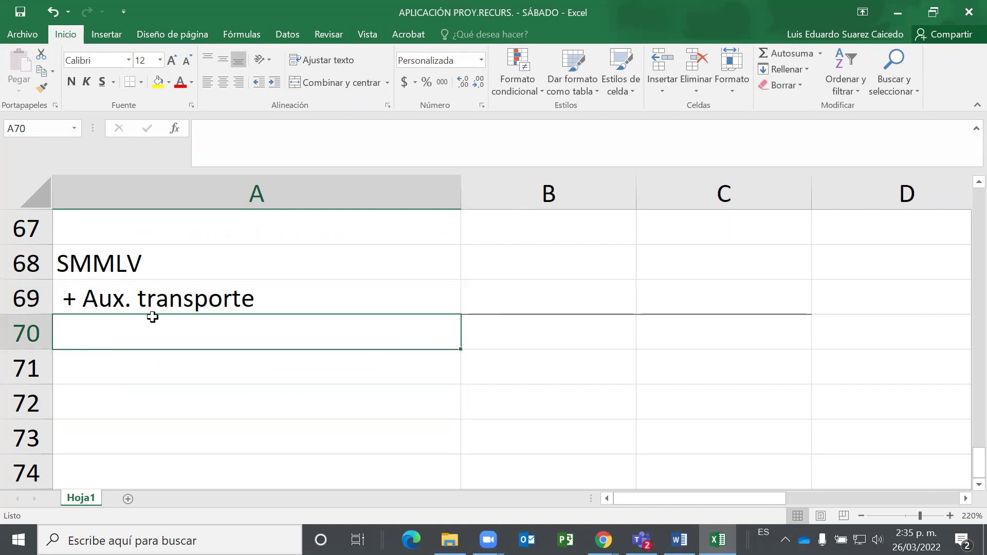
# Enter the label "Base salarial (BS)" in A70.
pyautogui.write('Base salara')
pyautogui.press('BackSpace')
pyautogui.write('ial (')
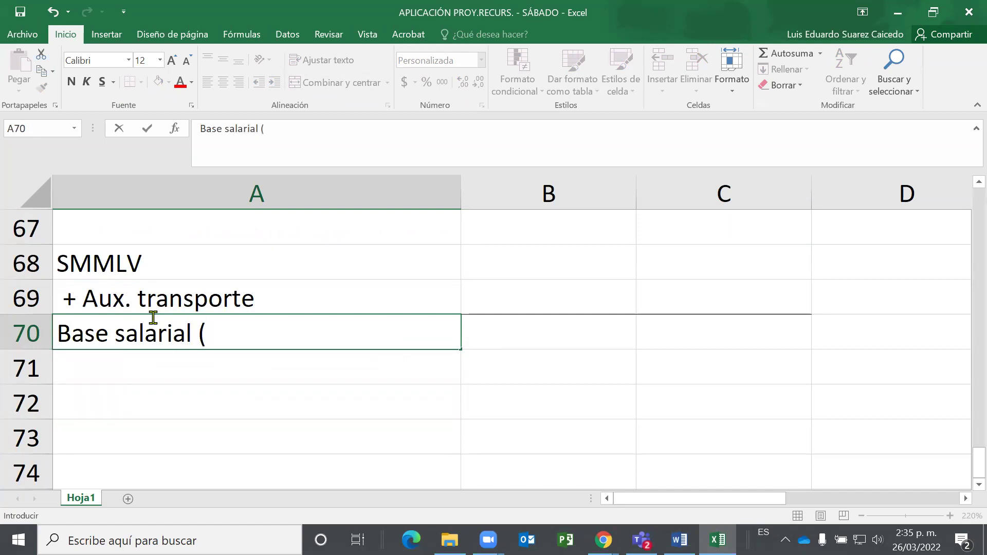
pyautogui.write('BS)')
pyautogui.press('Return')
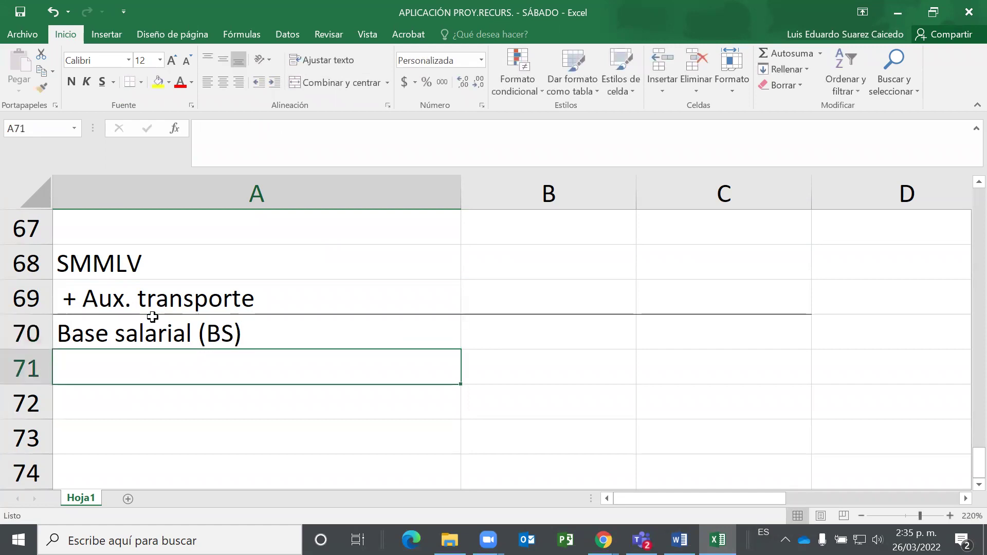
# Append "(S)" to the minimum wage label in A68 so that it reads "SMMLV (S)".
pyautogui.press('Up')
pyautogui.press('Up')
pyautogui.press('Up')
pyautogui.press('F2')
pyautogui.write('(S)')
pyautogui.press('Return')
# Fill the SMMLV (S) label in A68 with light green and the Base salarial (BS) label in A70 with light gold.
pyautogui.press('Up')
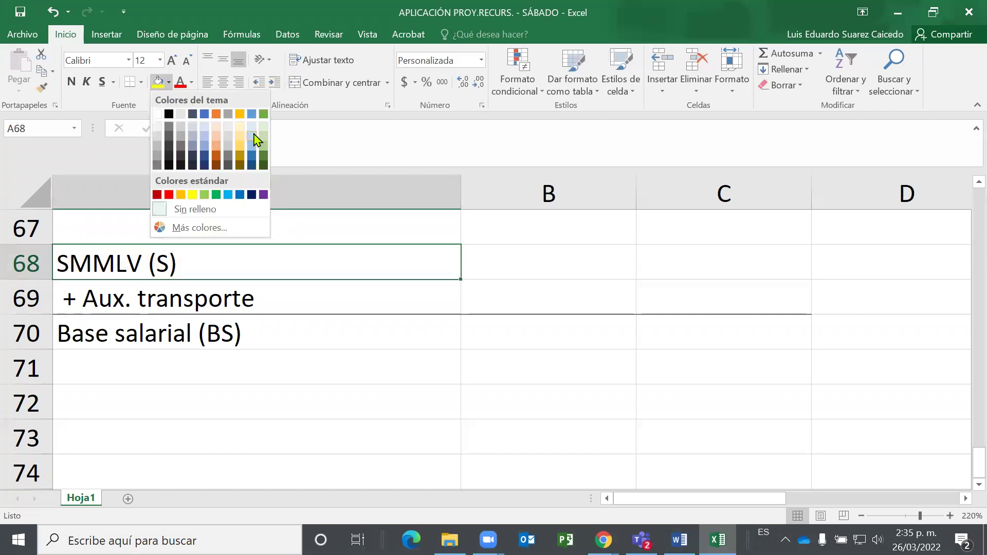
pyautogui.click(264, 136)
pyautogui.click(188, 331)
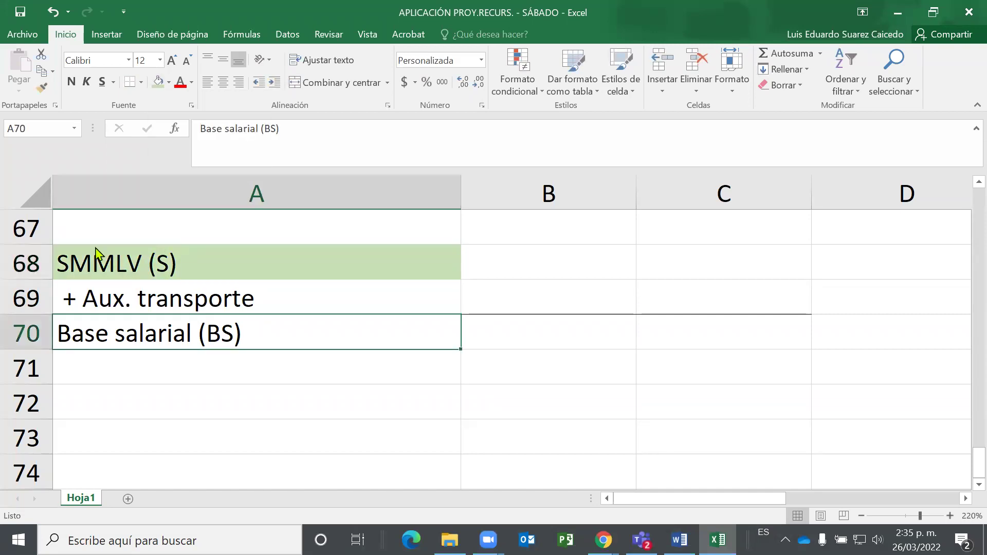
pyautogui.click(168, 83)
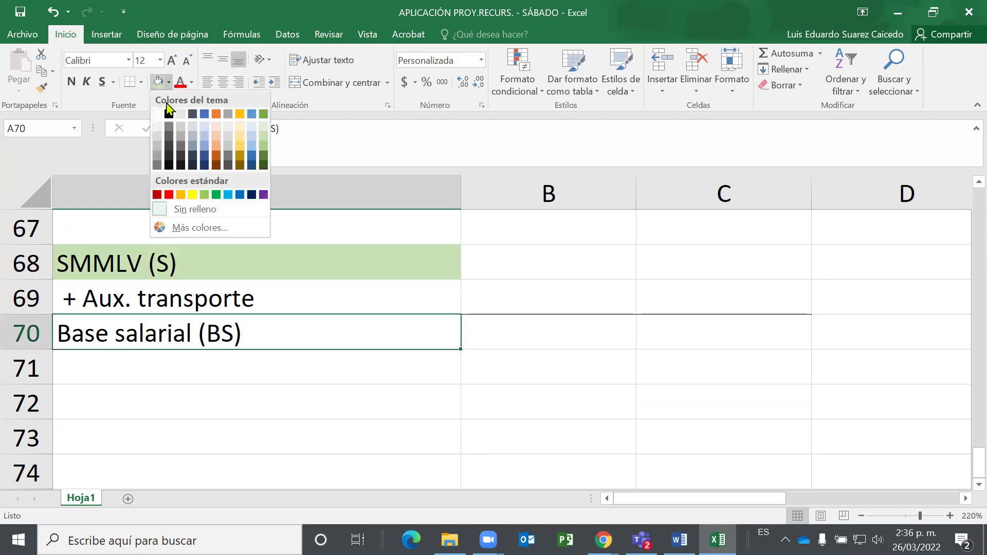
pyautogui.click(239, 135)
# Shrink empty row 71 to about half its height as a spacer below the salary base.
pyautogui.click(246, 357)
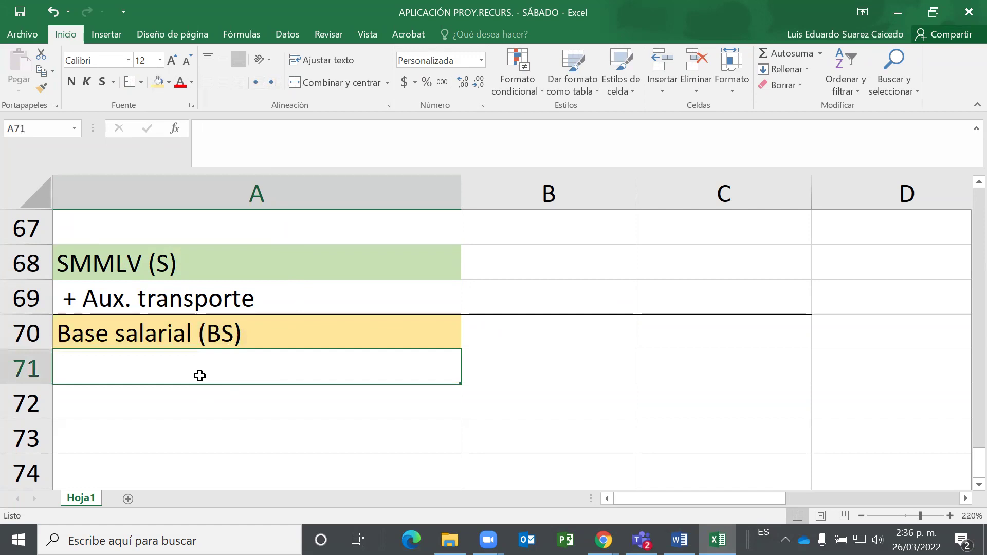
pyautogui.moveTo(49, 382); pyautogui.dragTo(25, 367)
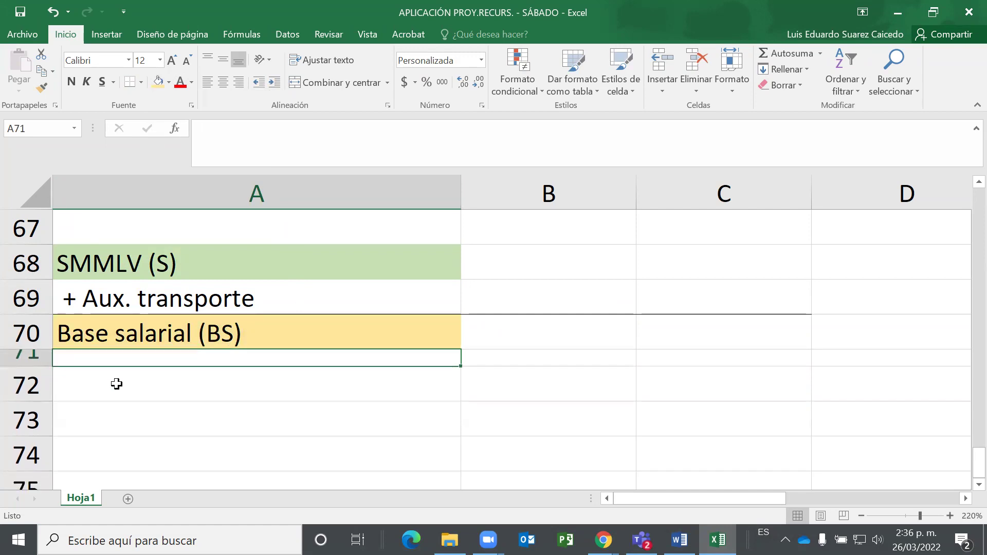
# Enter the labels "Primas" in A72 and "Cesantías" in A73.
pyautogui.click(116, 384)
pyautogui.scroll(-1, 110, 370)
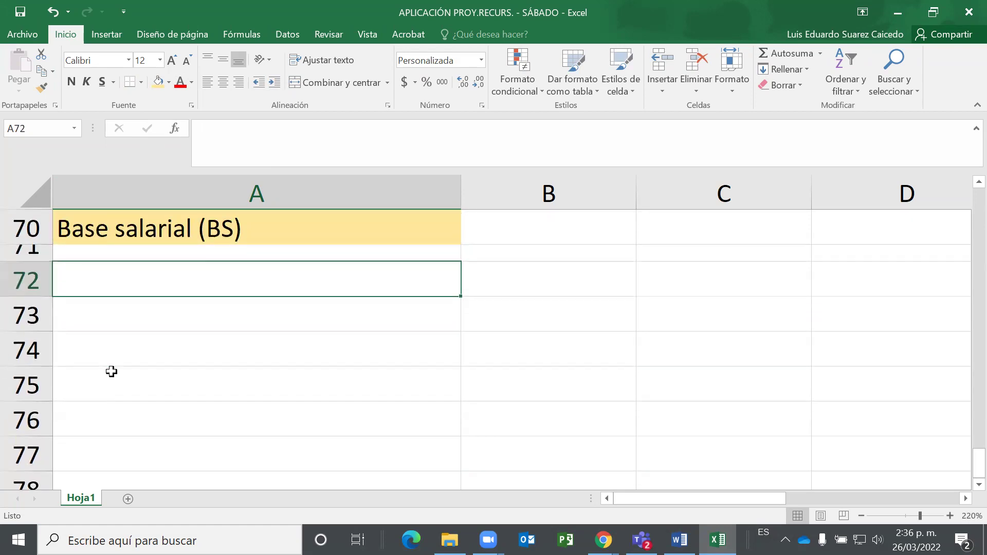
pyautogui.scroll(1, 111, 371)
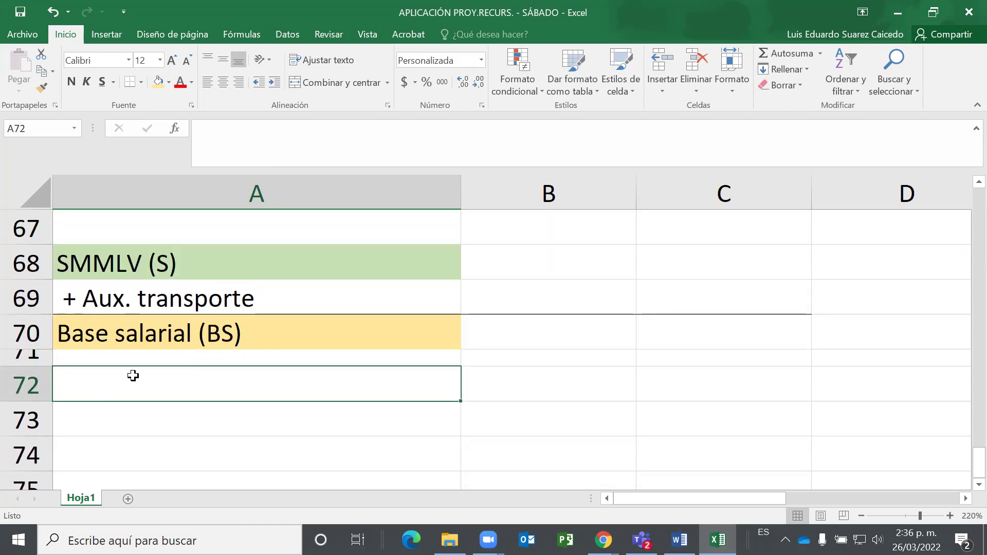
pyautogui.write('Primas')
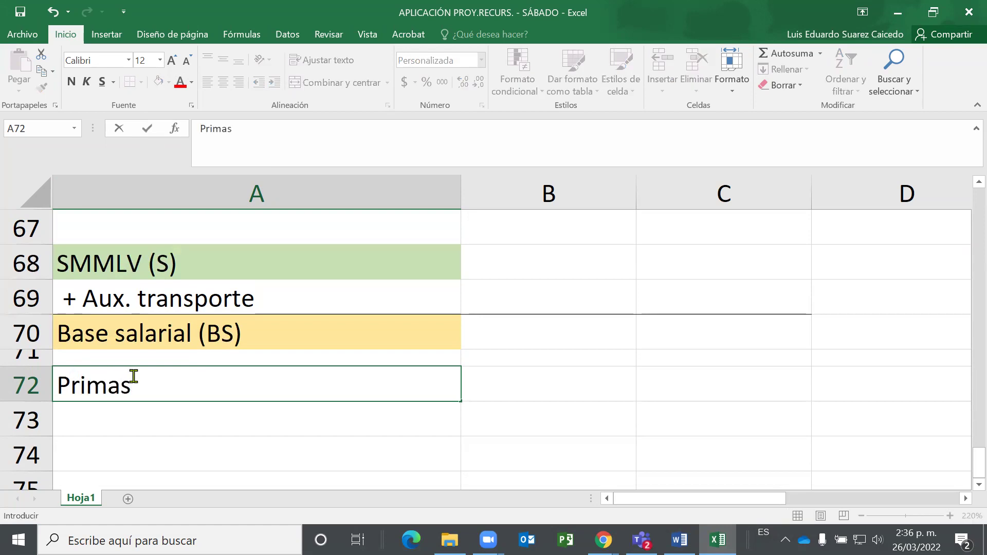
pyautogui.press('Return')
pyautogui.write('C')
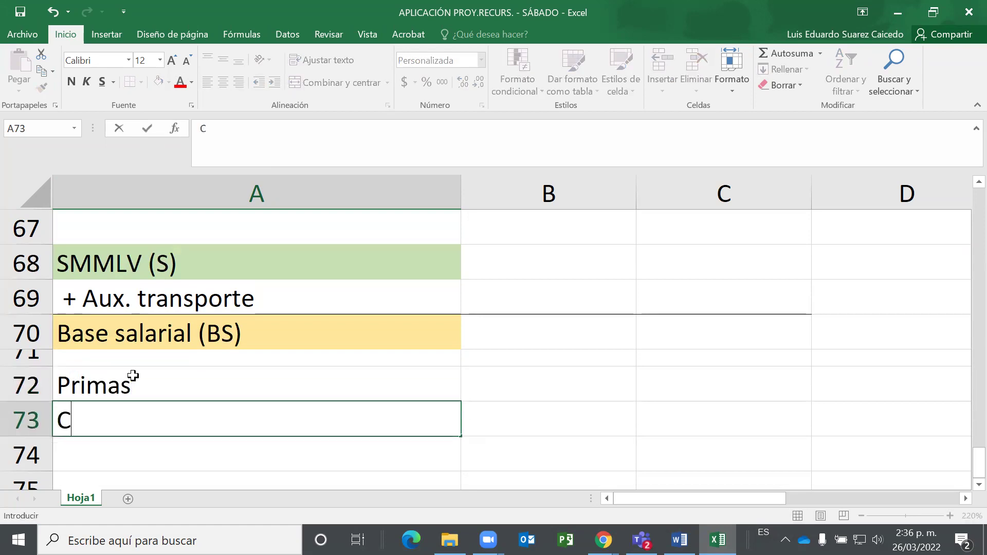
pyautogui.write('esantías')
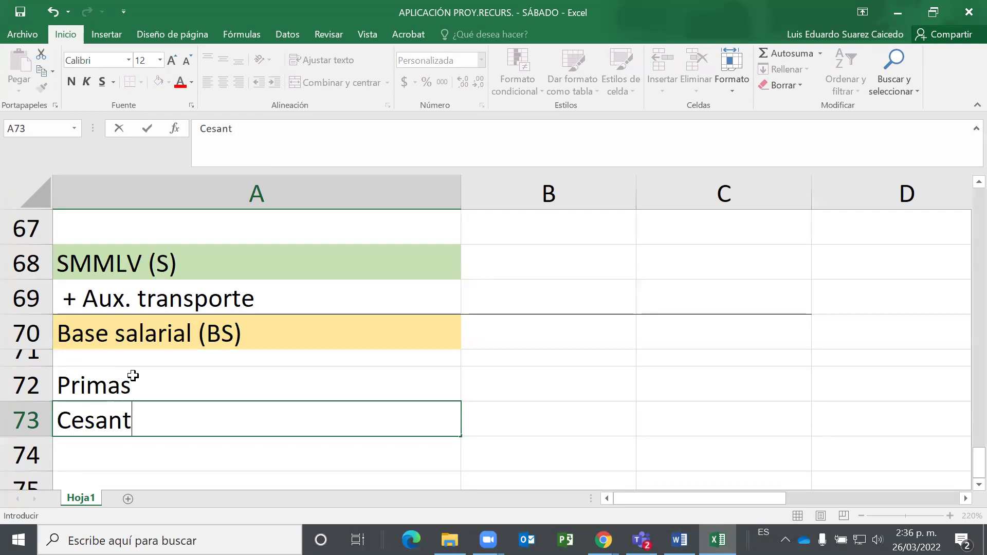
pyautogui.press('Return')
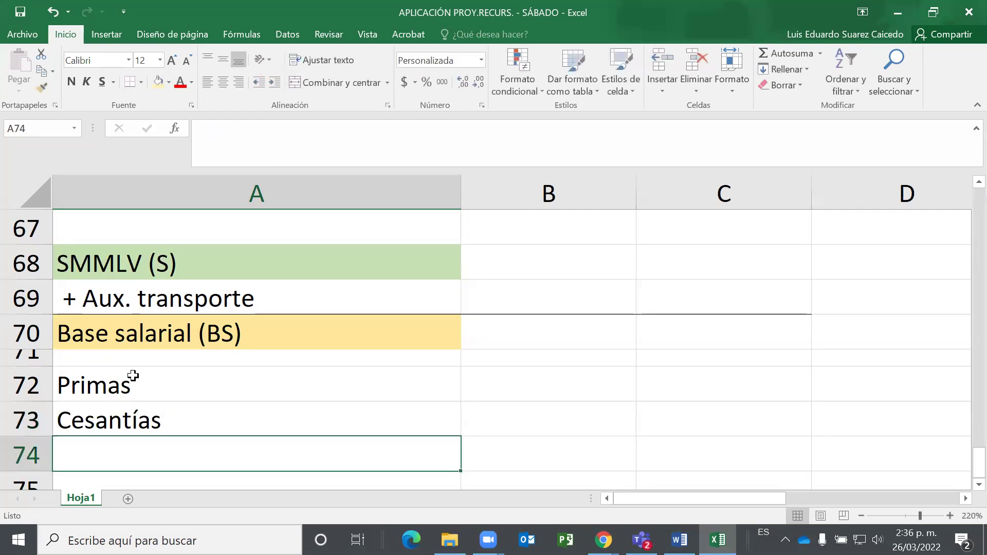
# Enter the labels "Vacaciones" in A74 and "Intereses a las cesantías" in A75.
pyautogui.scroll(-1, 190, 349)
pyautogui.write('Va')
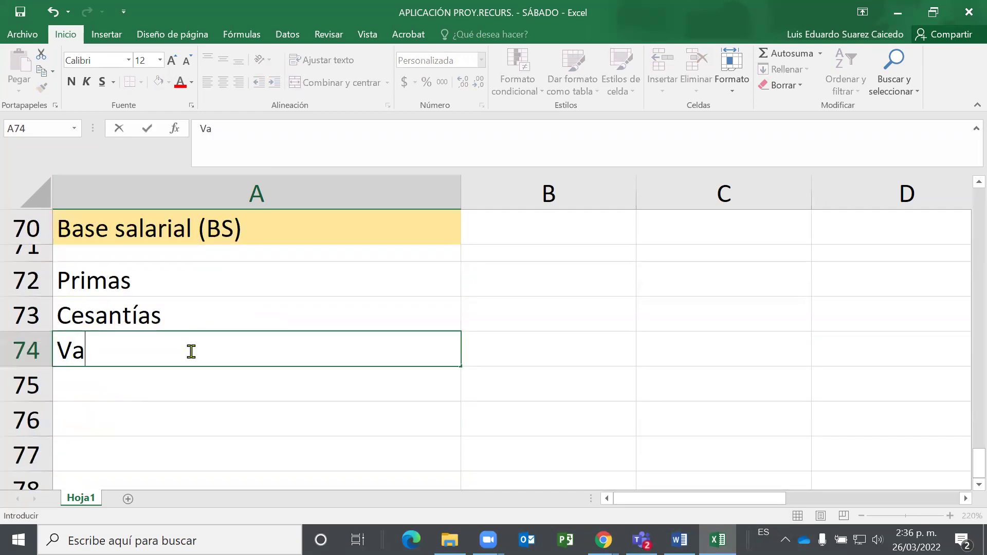
pyautogui.write('caciones')
pyautogui.press('Return')
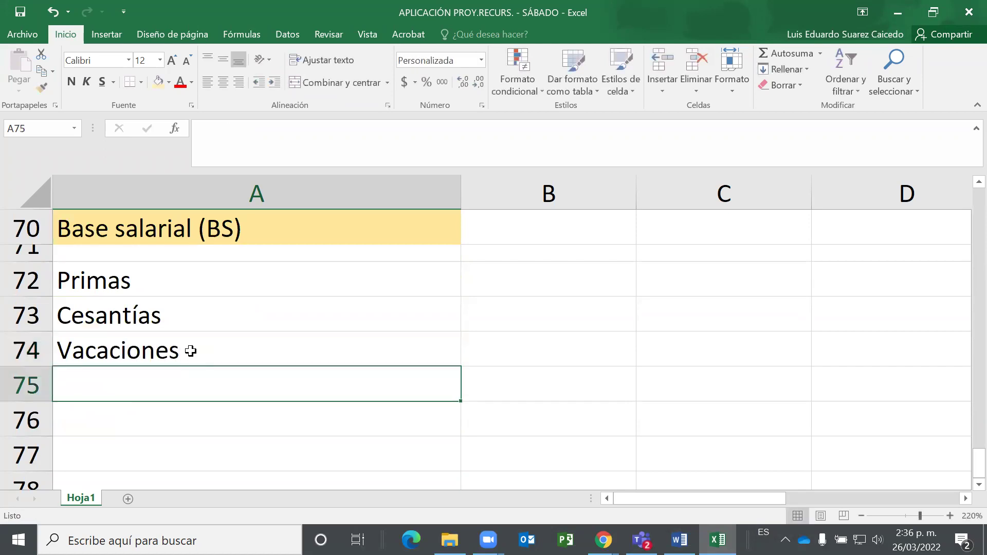
pyautogui.write('Interes')
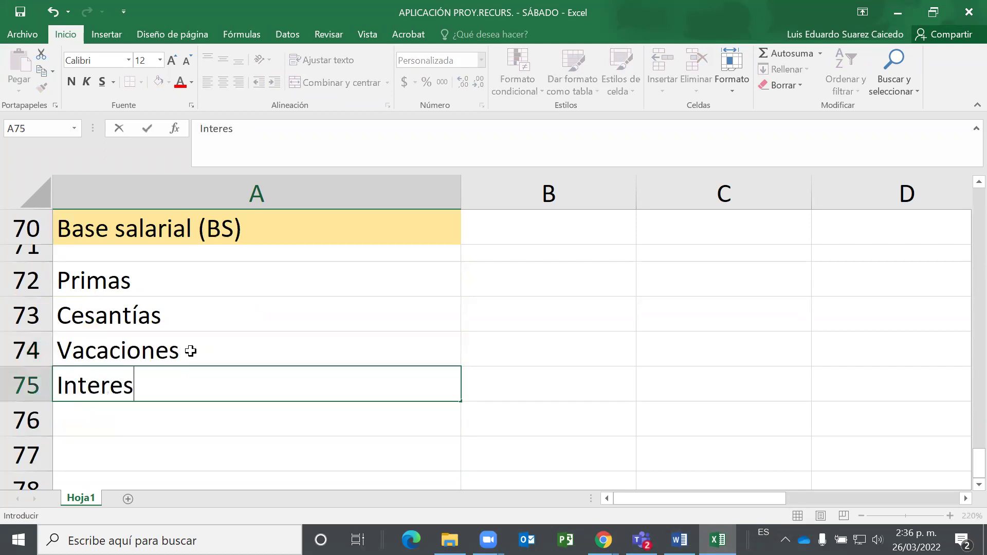
pyautogui.write('es a las c')
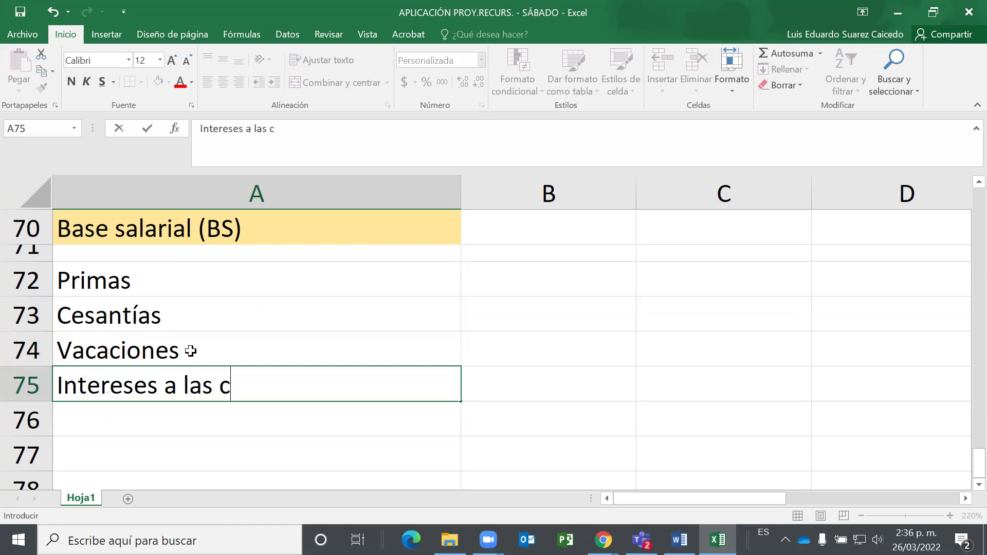
pyautogui.write('esanty')
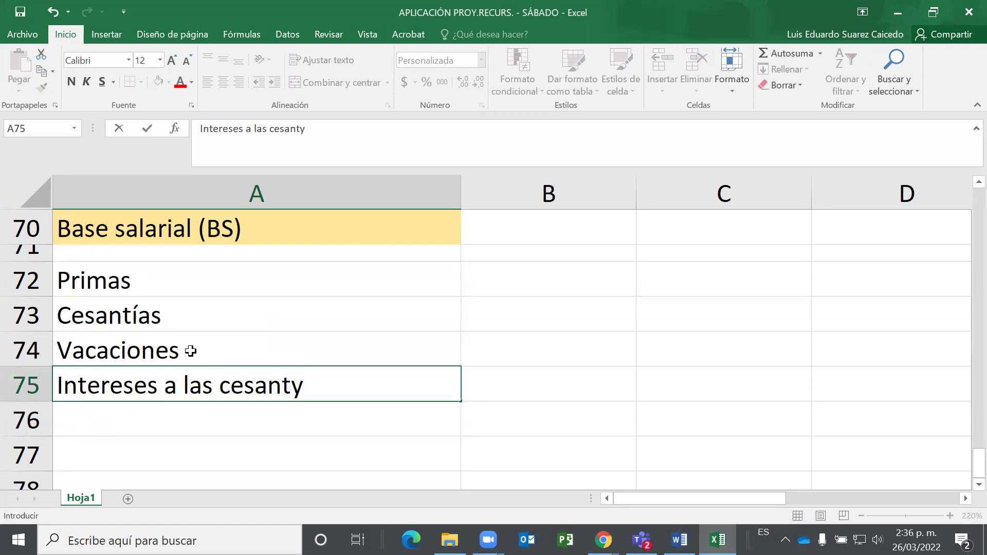
pyautogui.press('BackSpace')
pyautogui.write('ías')
pyautogui.press('Return')
# Add a bottom border to A75:C75 beneath the Intereses a las cesantías row.
pyautogui.press('Up')
pyautogui.hotkey('shift', 'Right')
pyautogui.hotkey('shift', 'Right')
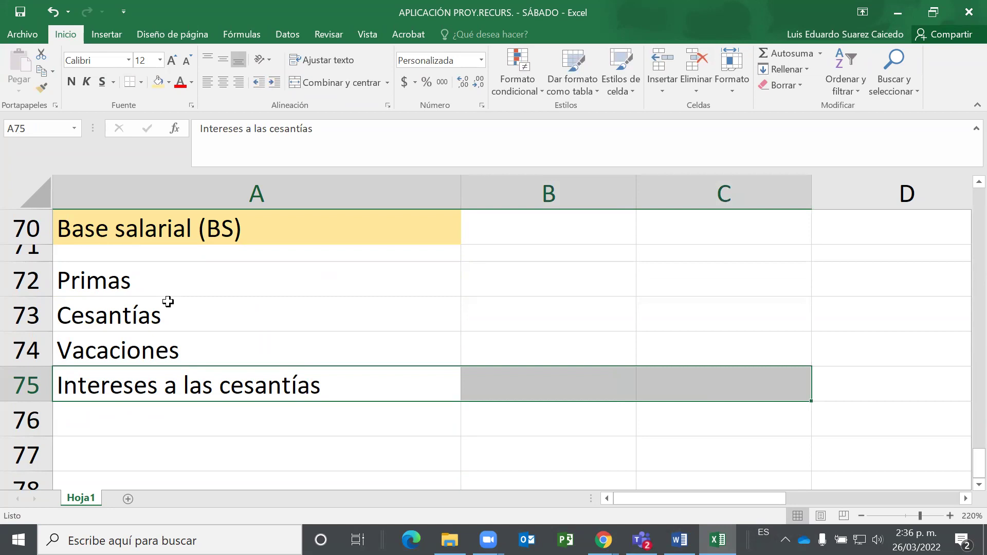
# Enter the subtotal label "Prestaciones sociales" in A76.
pyautogui.click(126, 424)
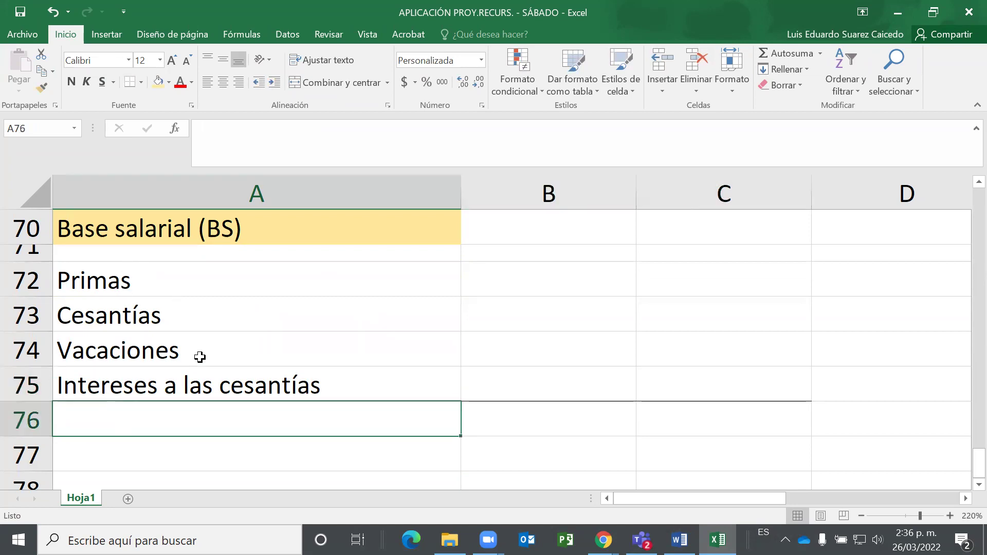
pyautogui.write('Presa')
pyautogui.press('BackSpace')
pyautogui.write('taciones ')
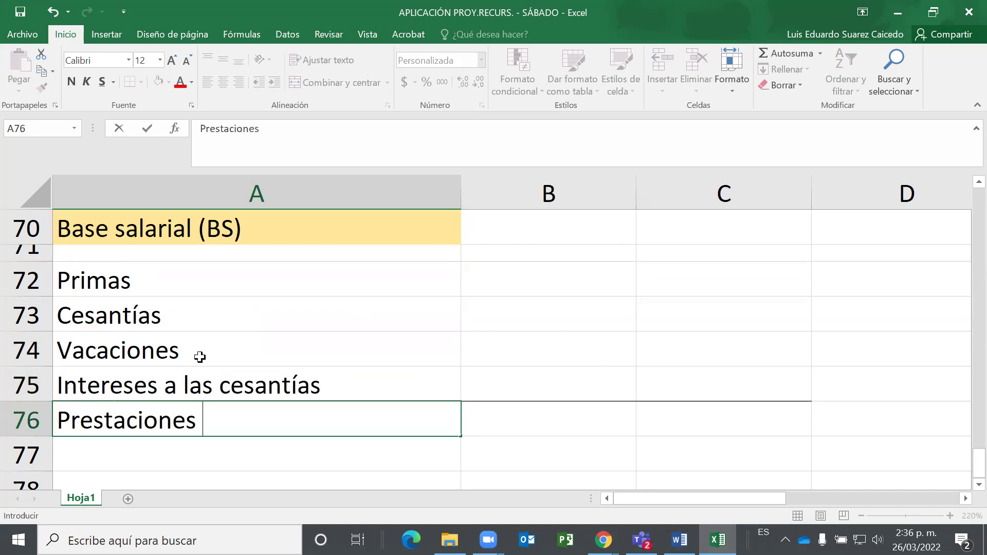
pyautogui.write('sopcial')
pyautogui.press('BackSpace')
pyautogui.press('BackSpace')
pyautogui.press('BackSpace')
pyautogui.press('BackSpace')
pyautogui.press('BackSpace')
pyautogui.write('ciales')
pyautogui.press('Return')
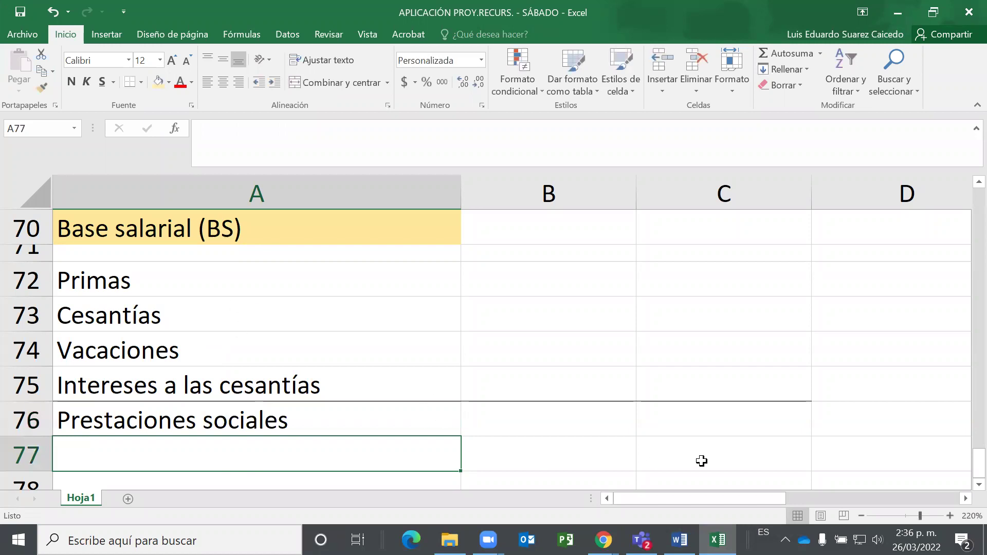
# Shrink empty row 77 to about a third of its height as a spacer below Prestaciones sociales.
pyautogui.click(861, 515)
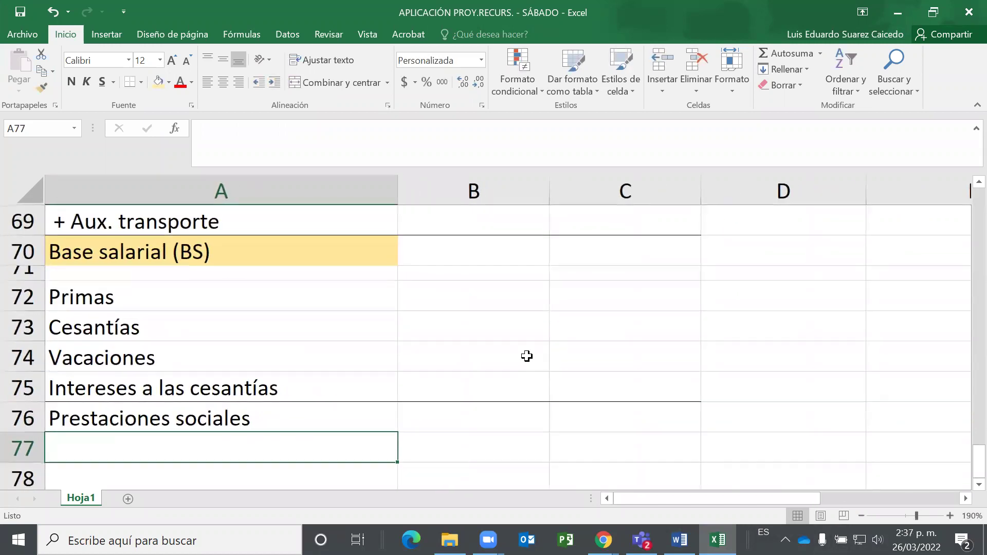
pyautogui.scroll(1, 527, 356)
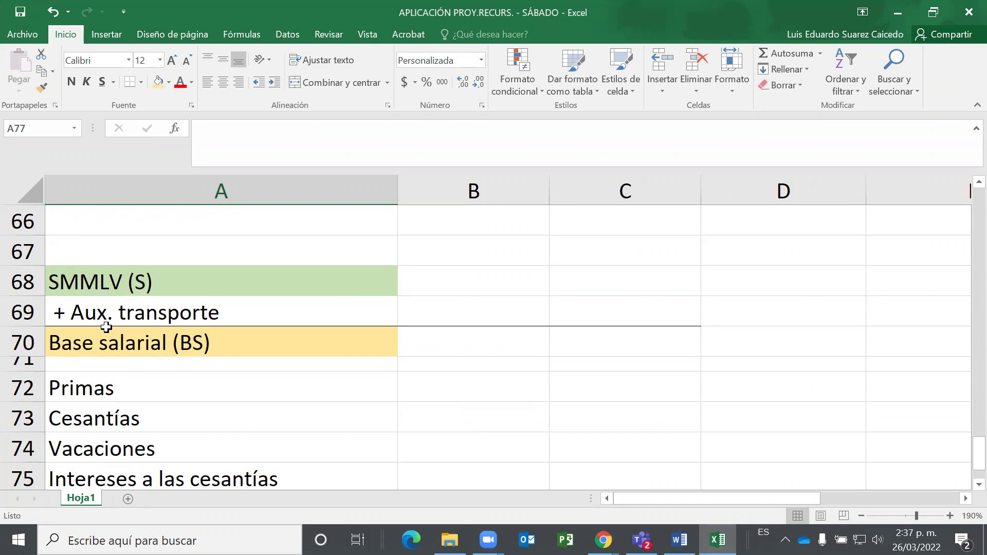
pyautogui.click(977, 484)
pyautogui.scroll(-1, 251, 287)
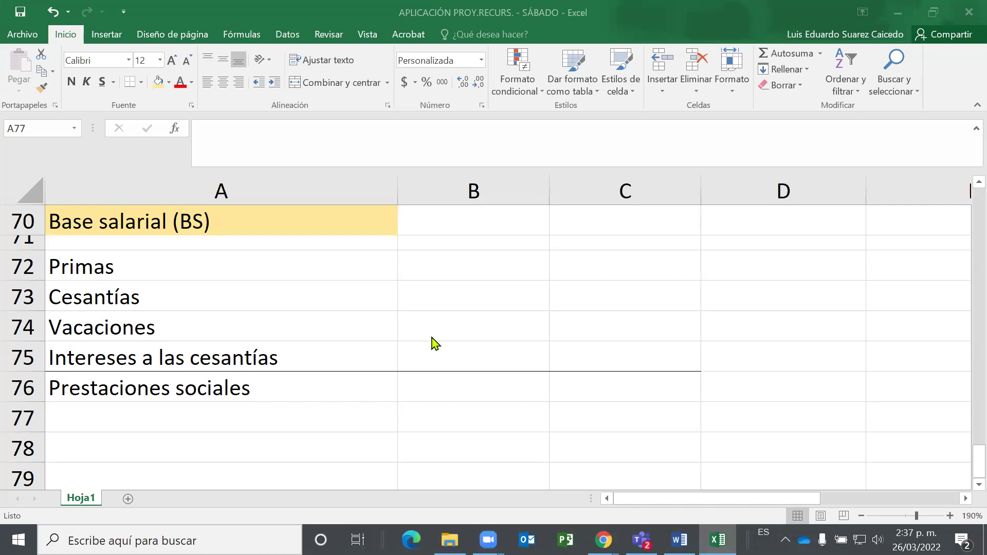
pyautogui.scroll(-1, 376, 362)
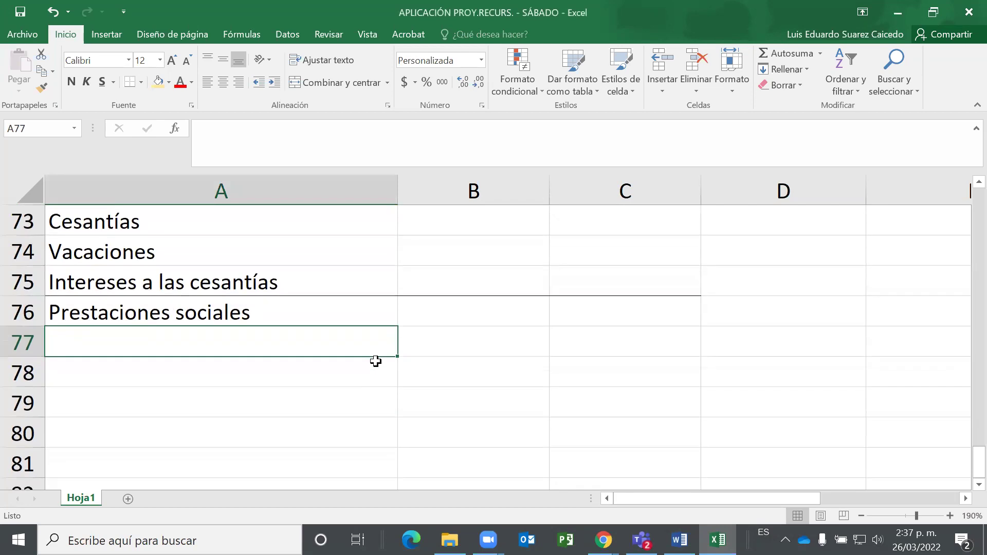
pyautogui.moveTo(33, 356); pyautogui.dragTo(32, 336)
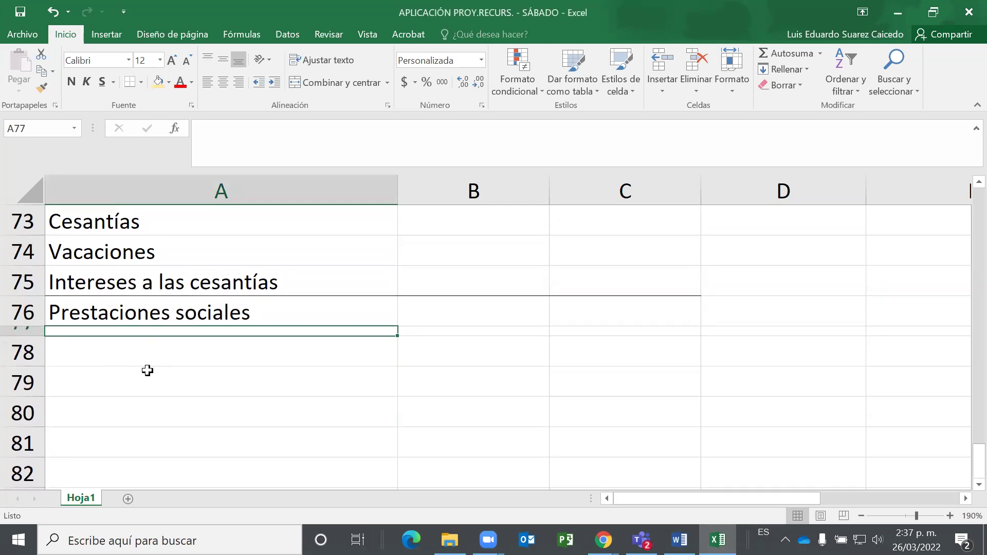
# Enter the labels "Salud" in A78, "Pesnión" in A79 and "ARL" in A80.
pyautogui.click(152, 349)
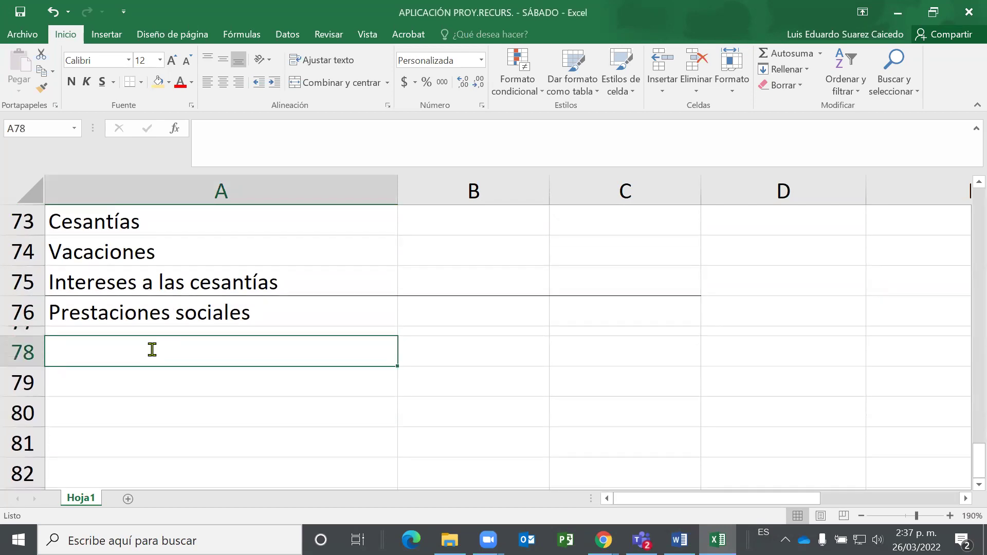
pyautogui.write('Salud')
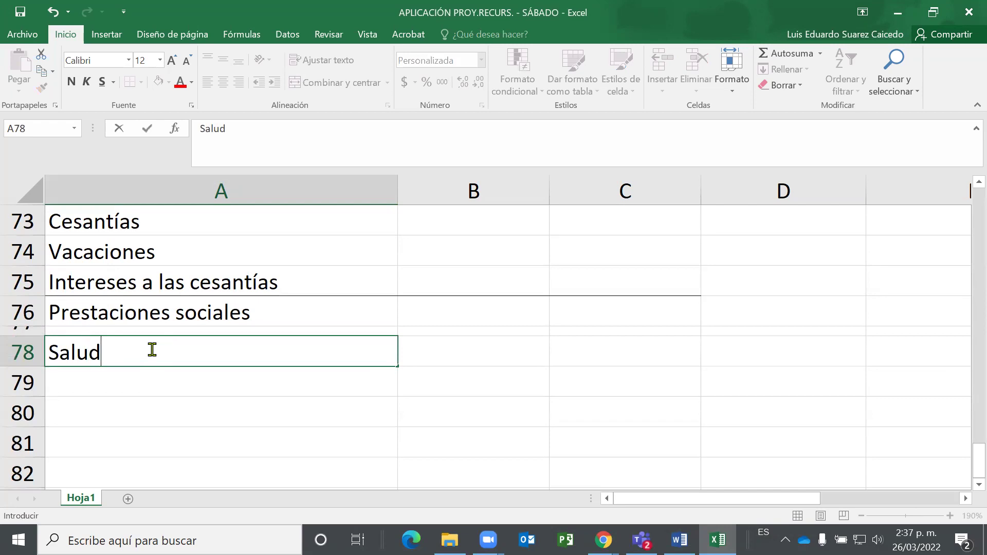
pyautogui.press('Return')
pyautogui.write('Pesn')
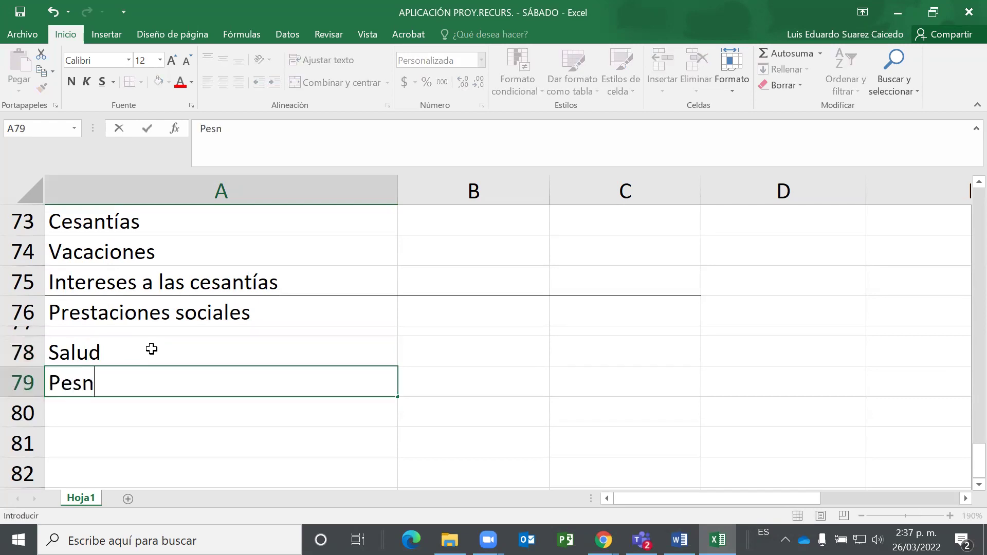
pyautogui.write('ión')
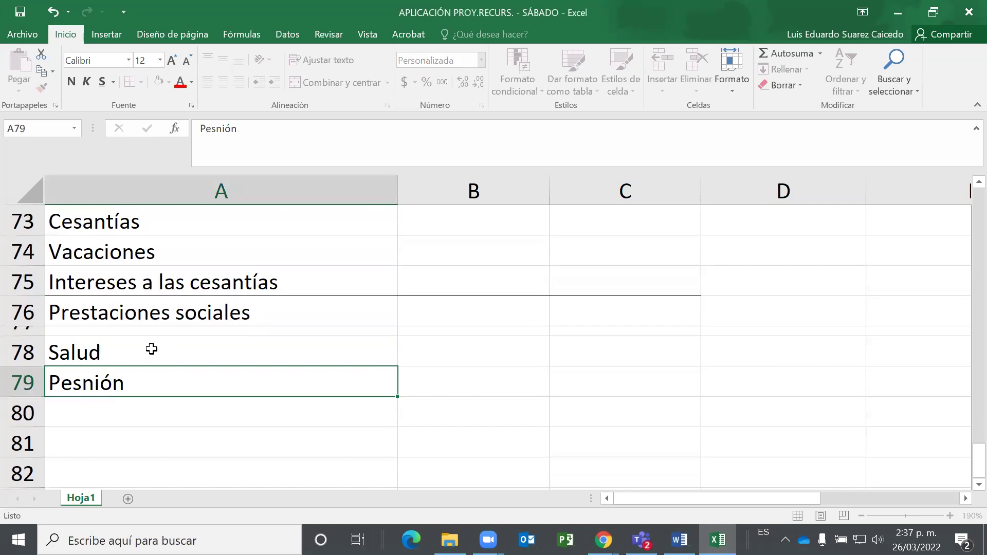
pyautogui.press('Return')
pyautogui.write('ARL')
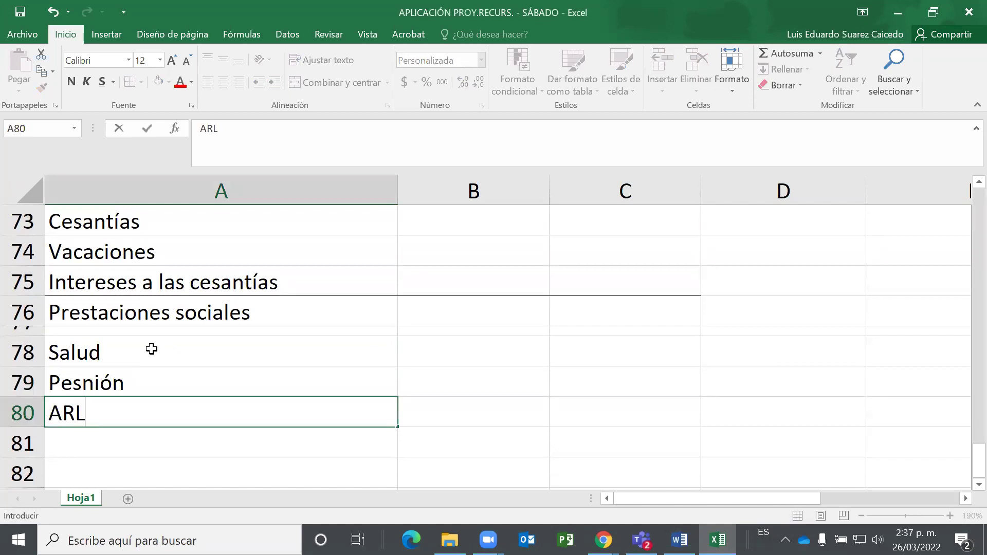
pyautogui.press('Return')
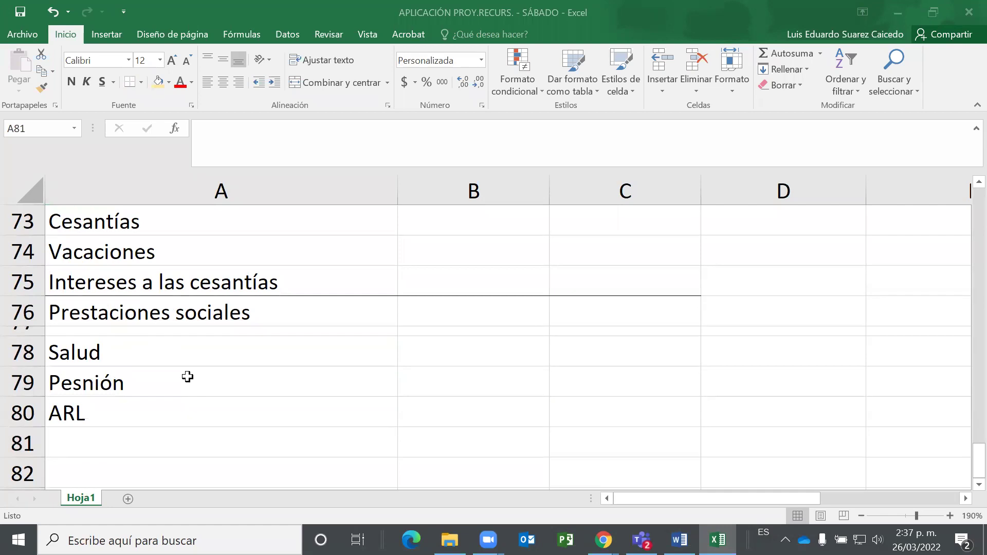
# Correct the spelling of the label in A79 to "Pensión".
pyautogui.click(76, 383)
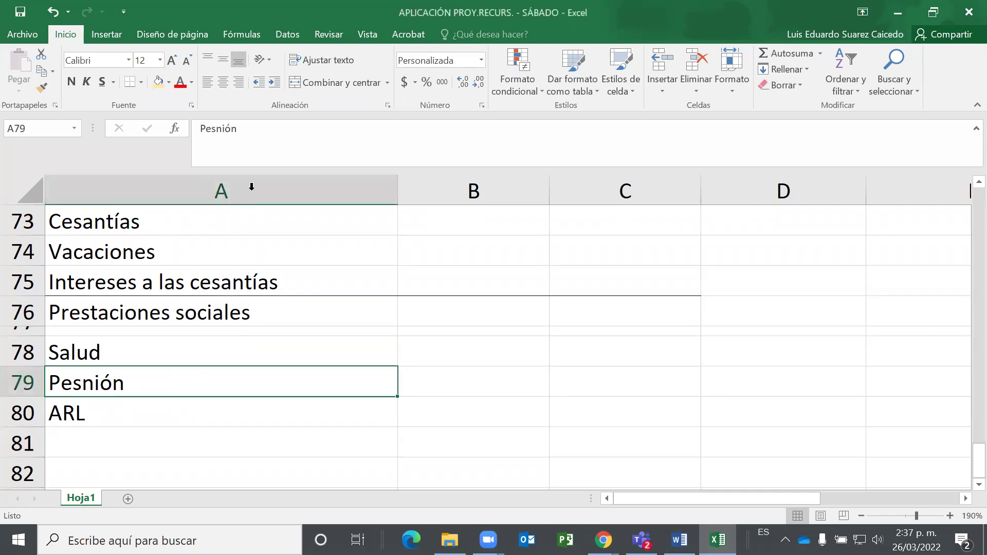
pyautogui.click(231, 146)
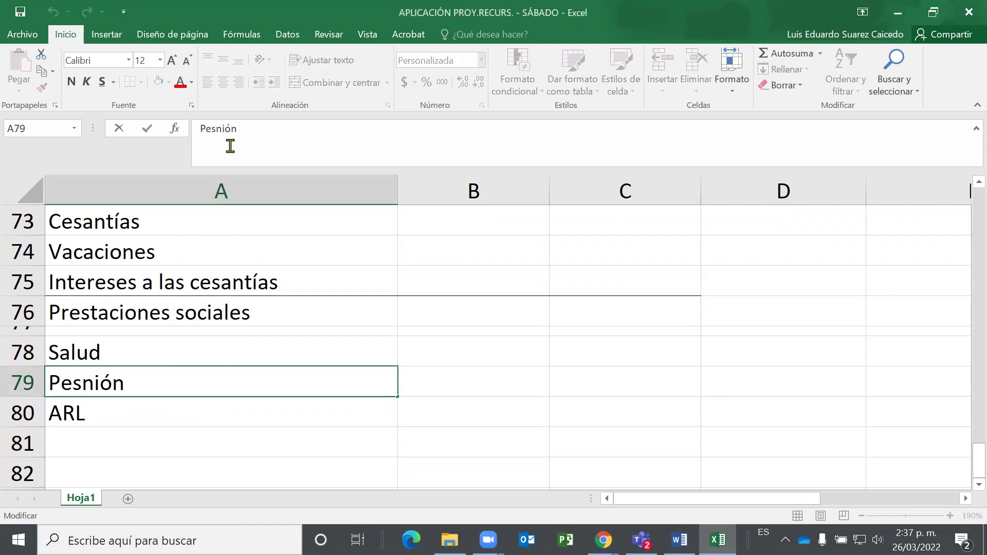
pyautogui.press('BackSpace')
pyautogui.write('s')
pyautogui.press('Return')
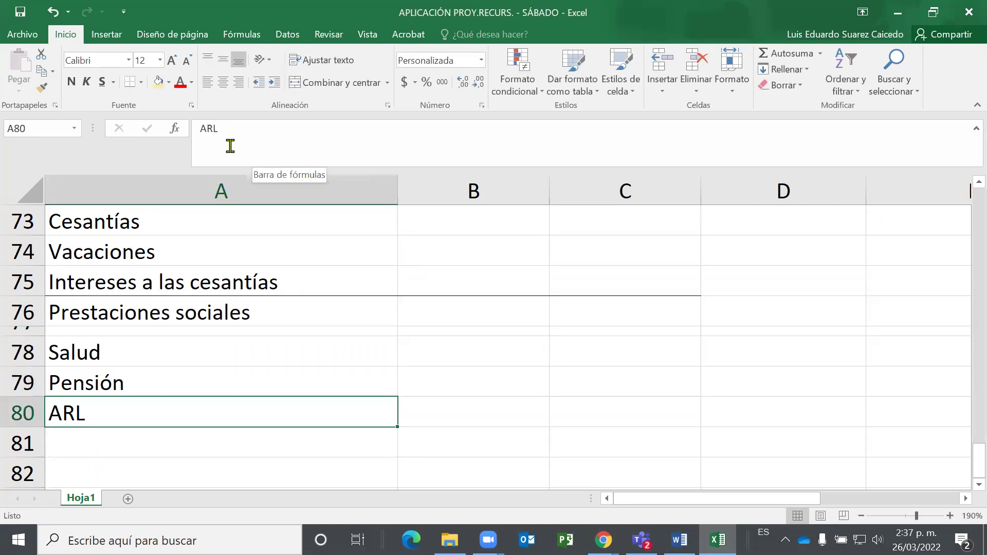
# Add a bottom border to A80:C80 and enter the subtotal label "Aportes Legales" in A81.
pyautogui.hotkey('shift', 'Right')
pyautogui.hotkey('shift', 'Right')
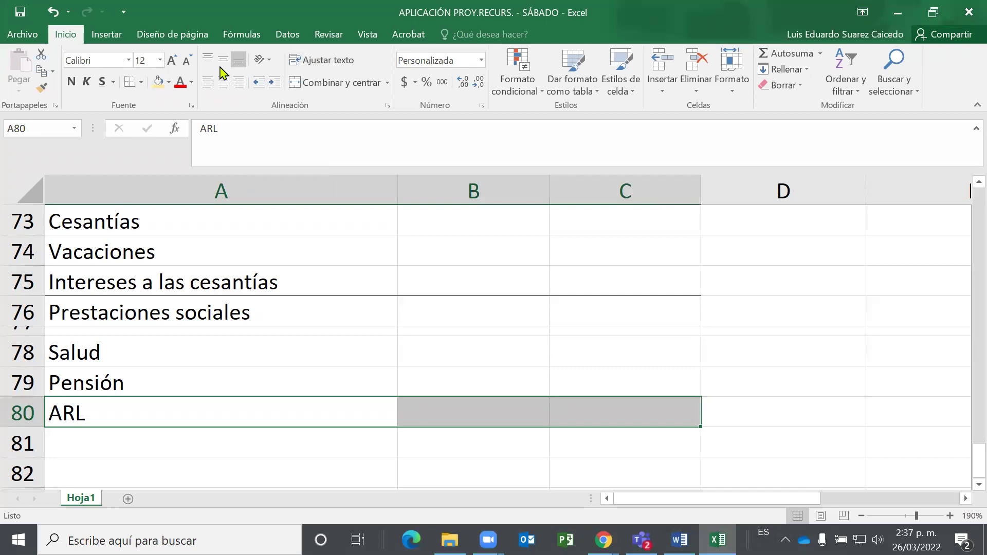
pyautogui.click(124, 437)
pyautogui.scroll(-2, 144, 411)
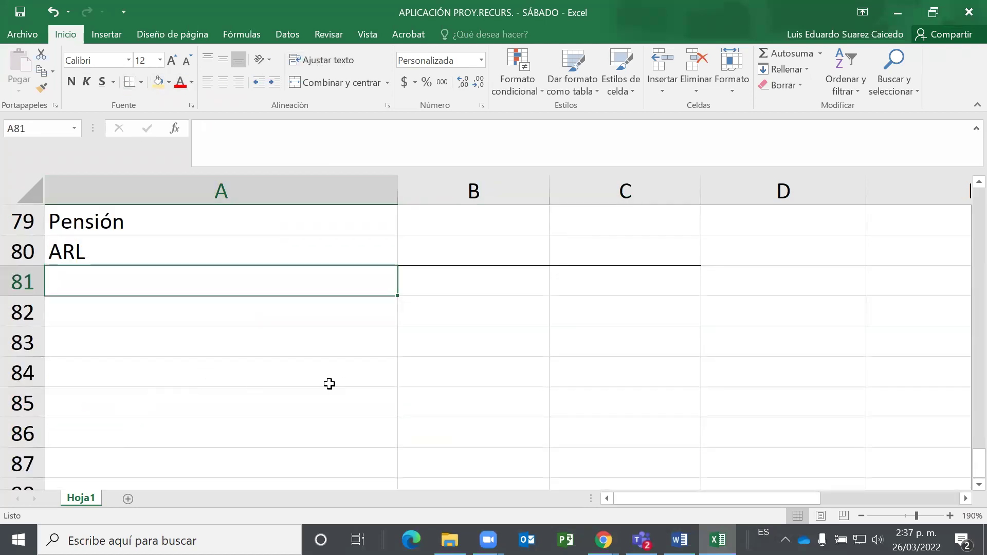
pyautogui.write('Aportes ')
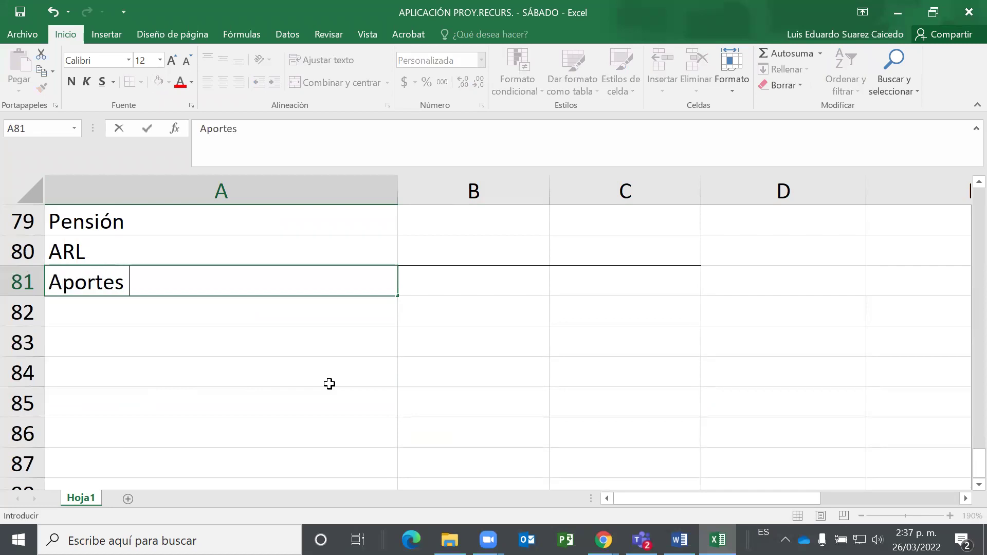
pyautogui.write('Legales')
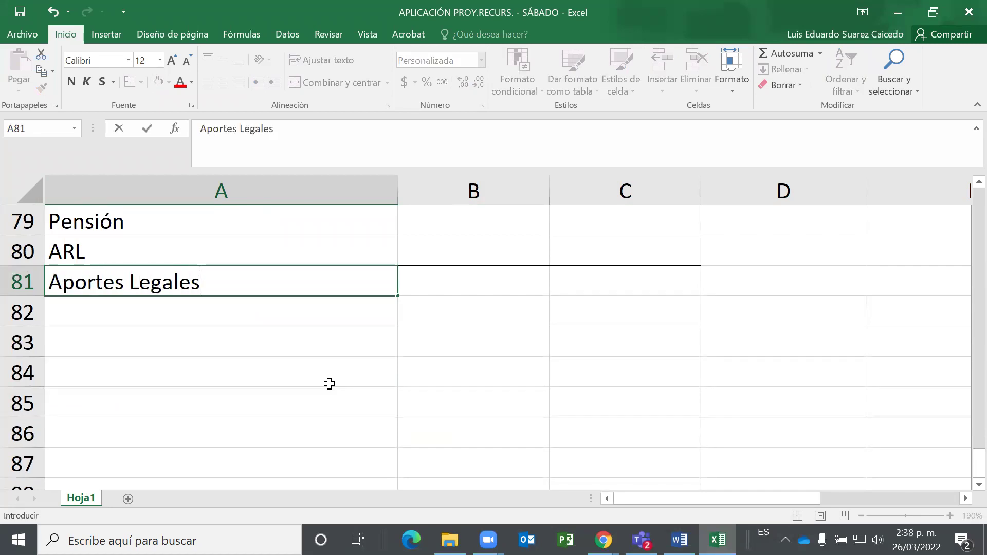
pyautogui.press('Return')
# Shrink empty row 82 to about a third of its height as a spacer below Aportes Legales.
pyautogui.press('Up')
pyautogui.press('Up')
pyautogui.press('Up')
pyautogui.press('Up')
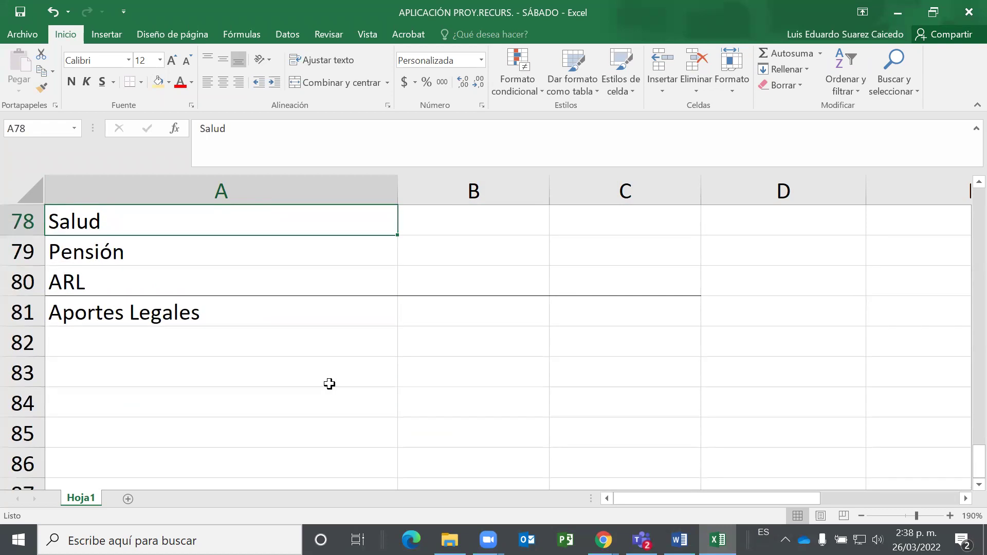
pyautogui.press('Up')
pyautogui.press('Up')
pyautogui.press('Up')
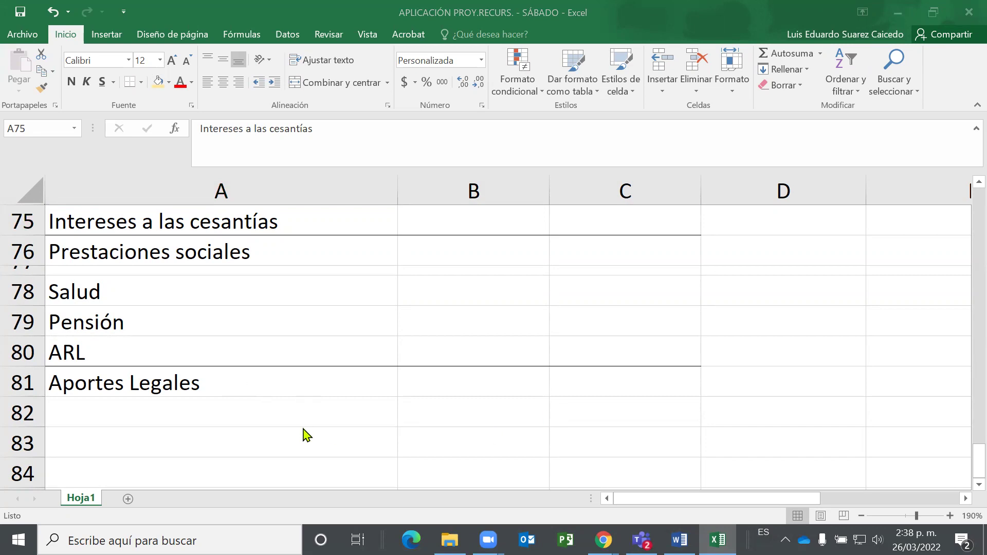
pyautogui.scroll(-2, 249, 401)
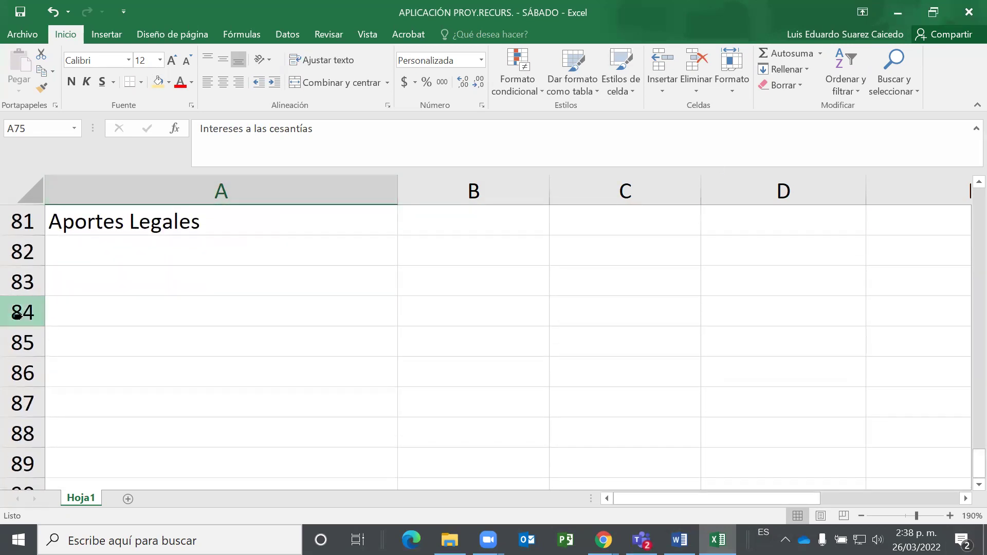
pyautogui.moveTo(35, 266); pyautogui.dragTo(34, 248)
# Enter the label "Caja de compensación" in A83.
pyautogui.click(205, 250)
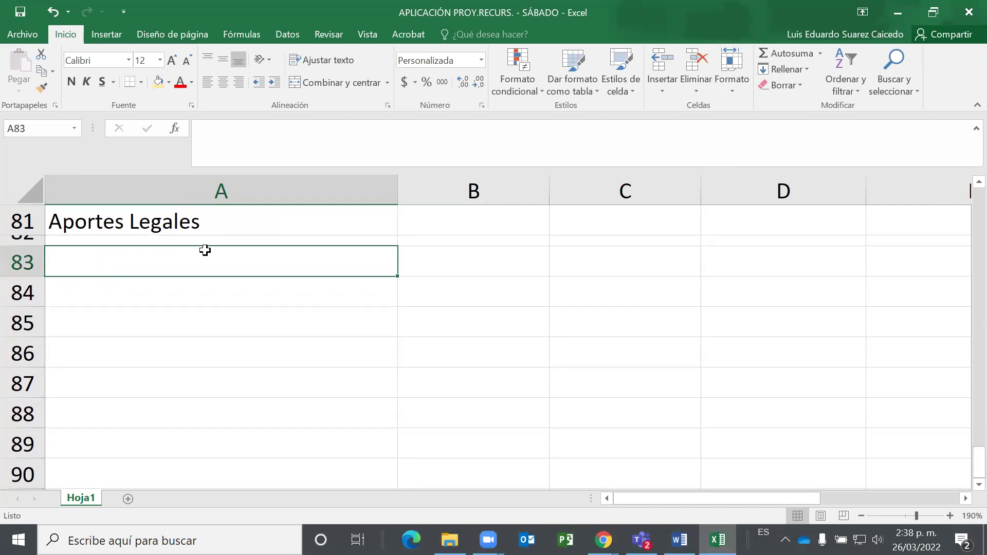
pyautogui.write('Ca')
pyautogui.write('ja de')
pyautogui.write(' xcom')
pyautogui.press('BackSpace')
pyautogui.press('BackSpace')
pyautogui.press('BackSpace')
pyautogui.press('BackSpace')
pyautogui.write('com')
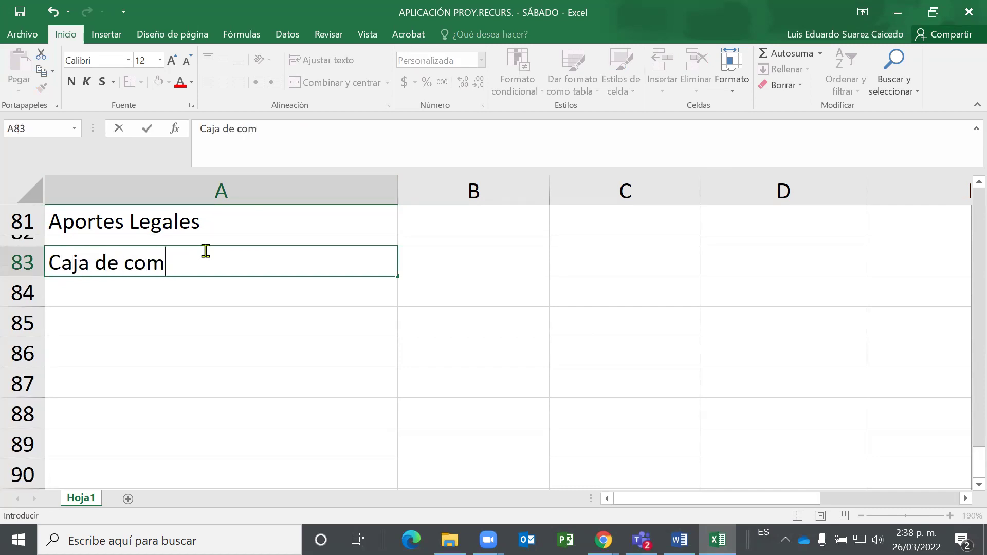
pyautogui.write('pensación')
pyautogui.press('Return')
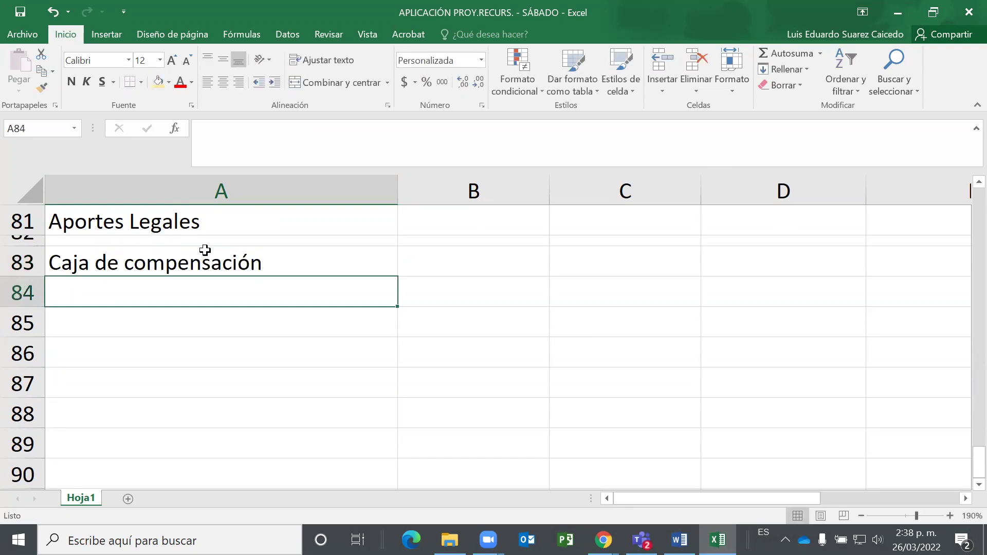
# Enter the labels "ICBF" in A84 and "SENA" in A85.
pyautogui.write('ICBF')
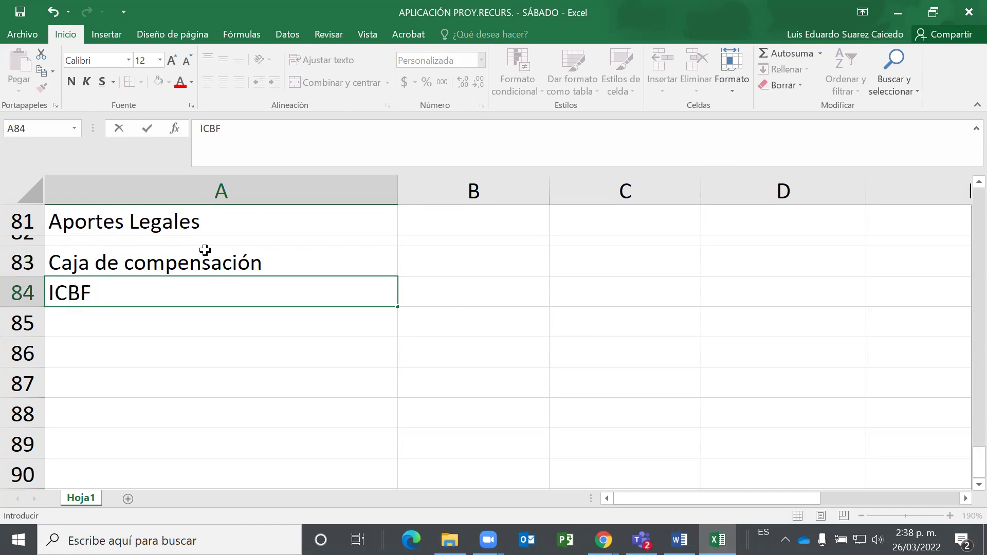
pyautogui.press('Return')
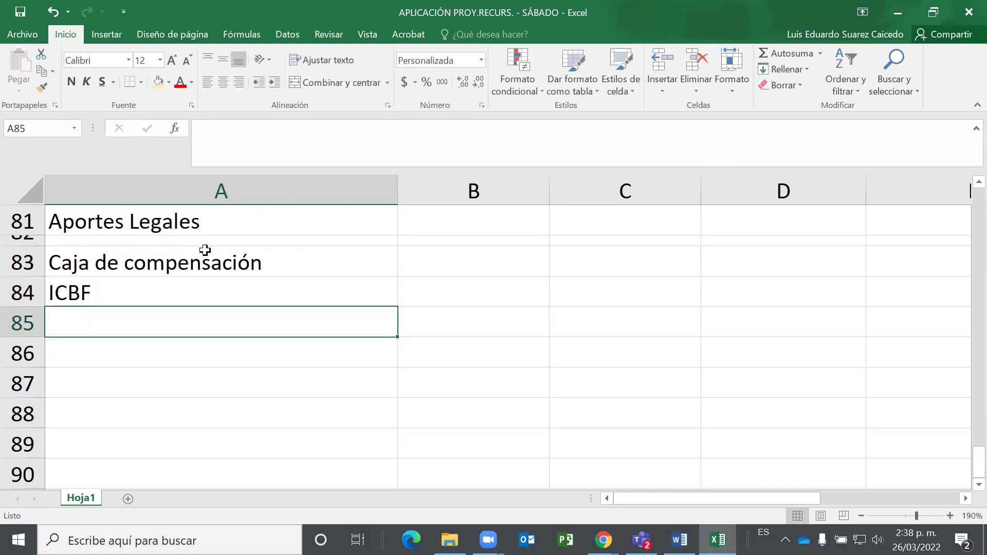
pyautogui.write('SENA')
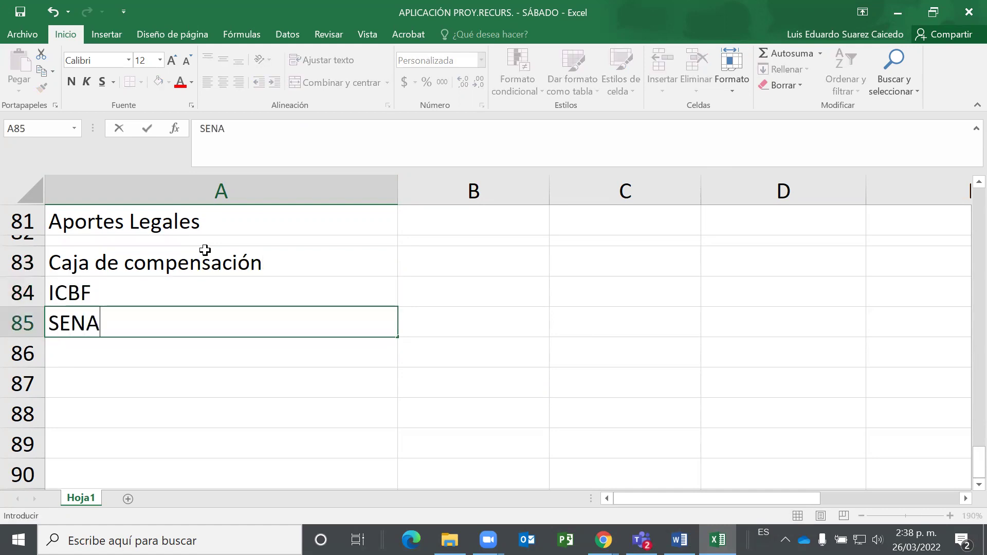
pyautogui.press('Return')
# Add a bottom border to A85:C85 beneath the SENA row.
pyautogui.press('Up')
pyautogui.hotkey('shift', 'Right')
pyautogui.hotkey('shift', 'Right')
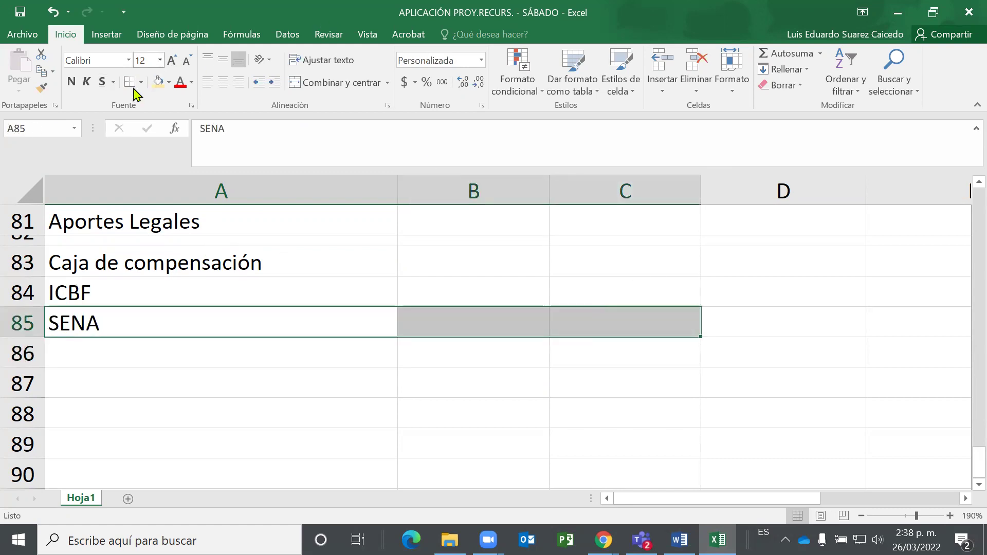
# Enter the label "Aportes patronales" in A86, directly below the SENA row.
pyautogui.click(164, 343)
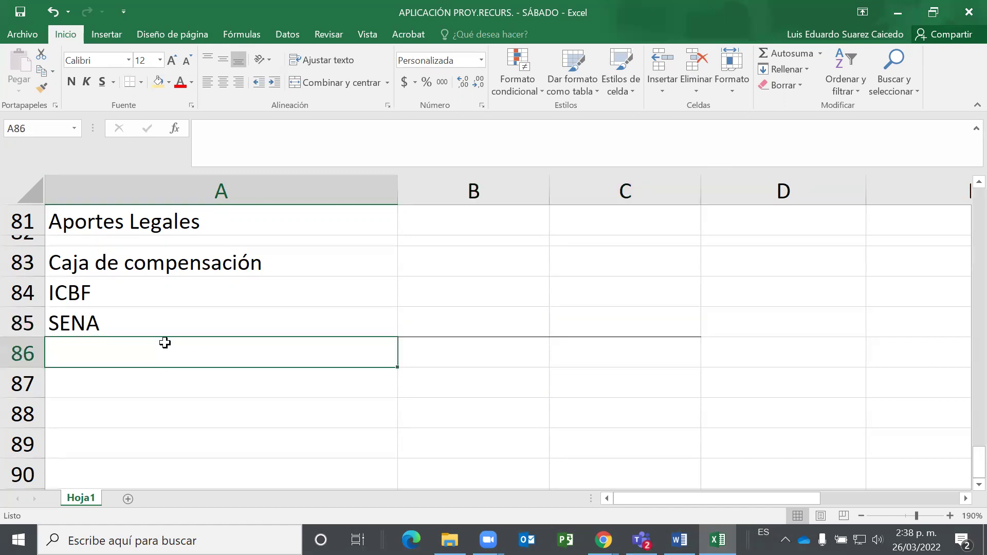
pyautogui.write('Aportes pa')
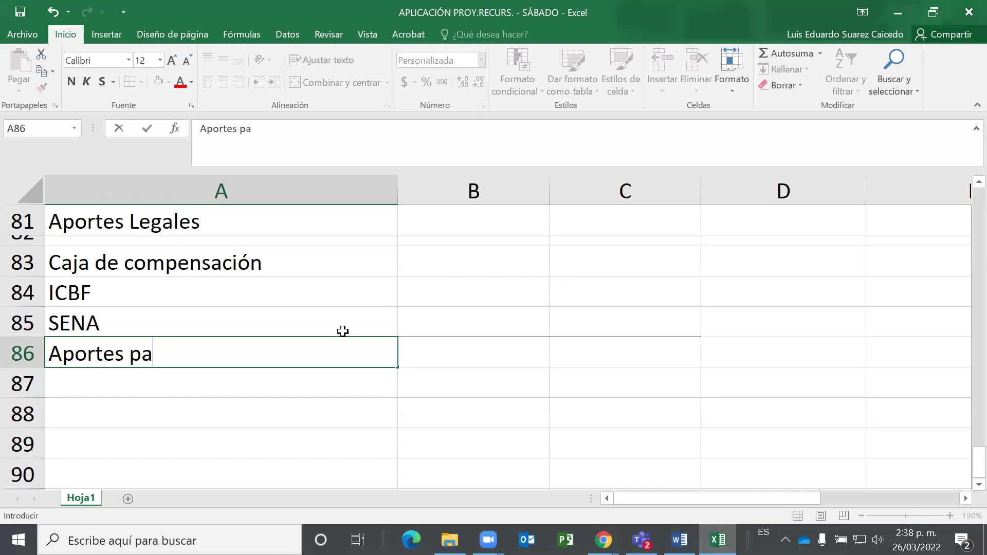
pyautogui.write('tronalñe')
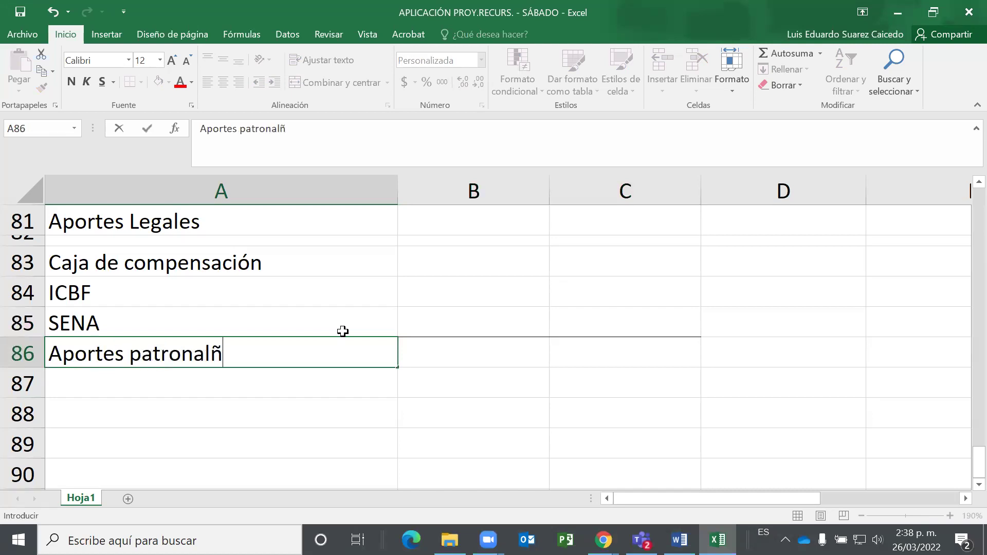
pyautogui.press('BackSpace')
pyautogui.press('BackSpace')
pyautogui.write('ae')
pyautogui.press('BackSpace')
pyautogui.press('BackSpace')
pyautogui.write('es')
pyautogui.press('Return')
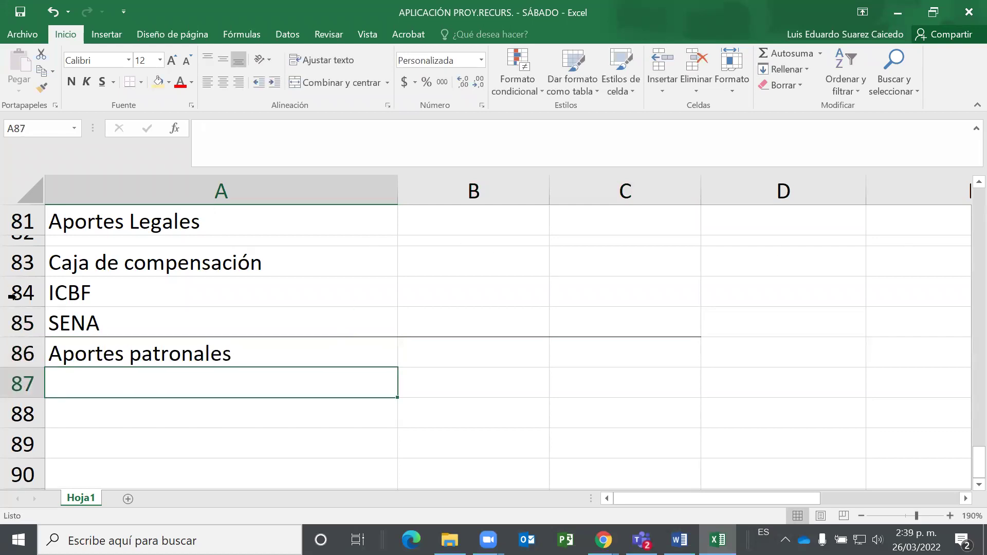
# Shrink empty row 87 to about a third of its height as a spacer and enter the label "Dotación" in A88.
pyautogui.moveTo(34, 395); pyautogui.dragTo(30, 377)
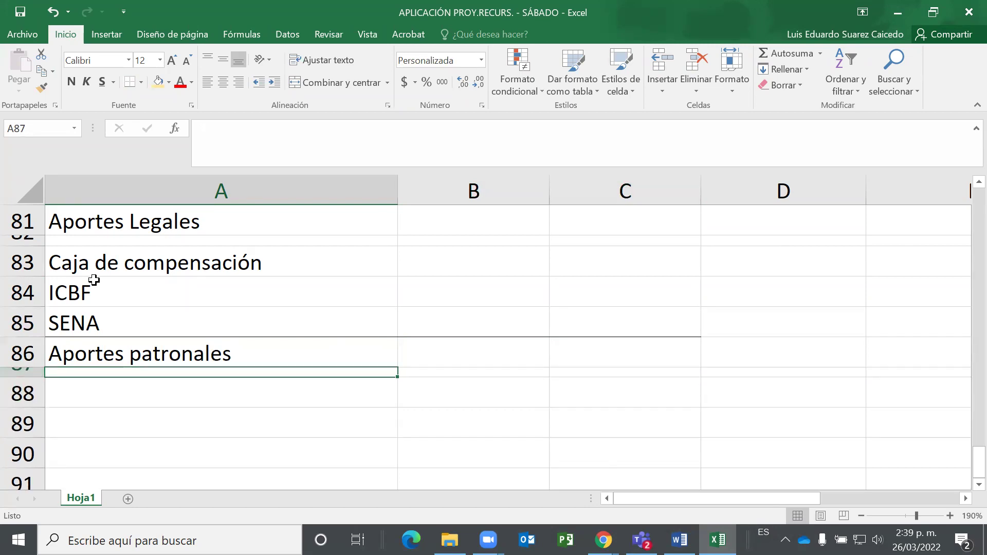
pyautogui.click(128, 393)
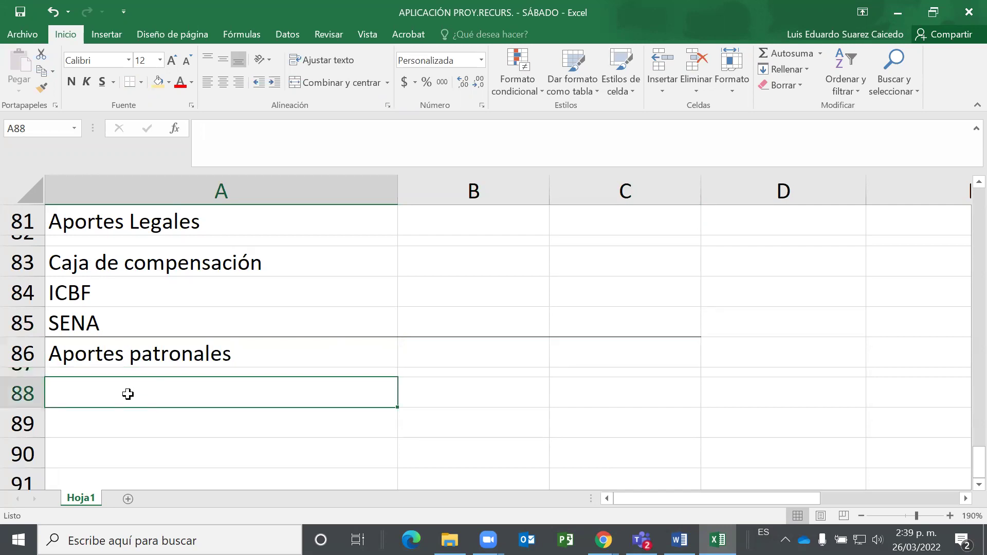
pyautogui.write('Dotación')
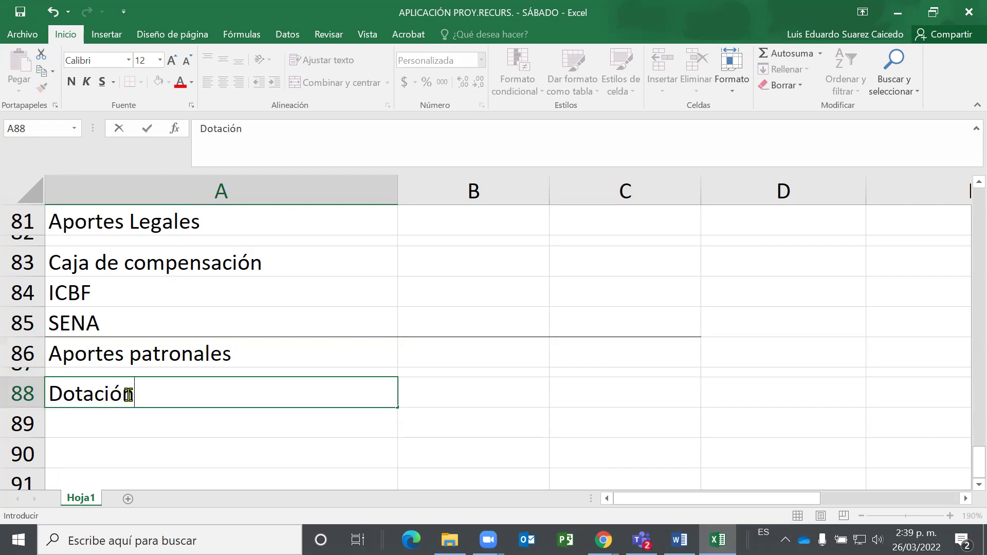
pyautogui.press('Return')
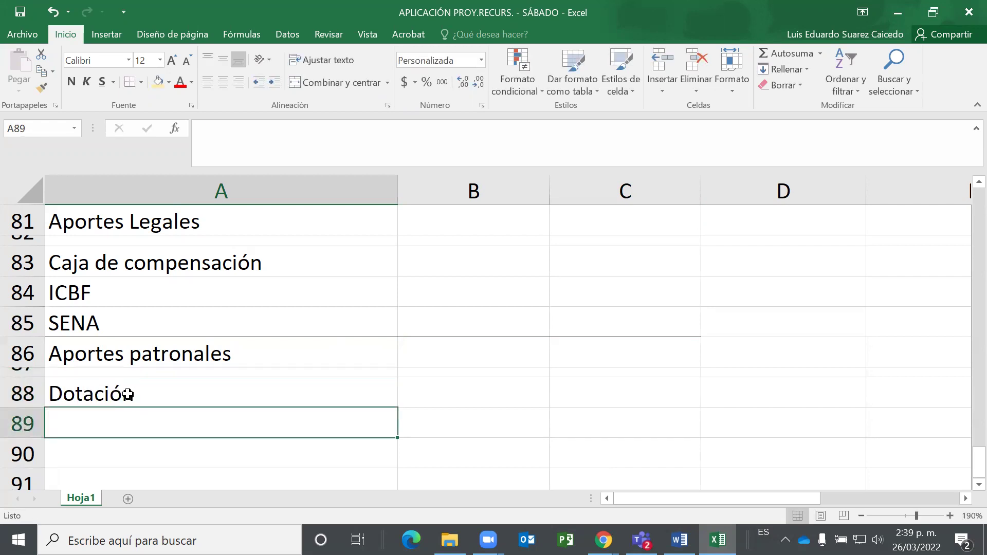
# Enter the label "Total liquidación / mes" in A89, below the Dotación row.
pyautogui.scroll(-1, 128, 395)
pyautogui.moveTo(247, 329); pyautogui.dragTo(606, 331)
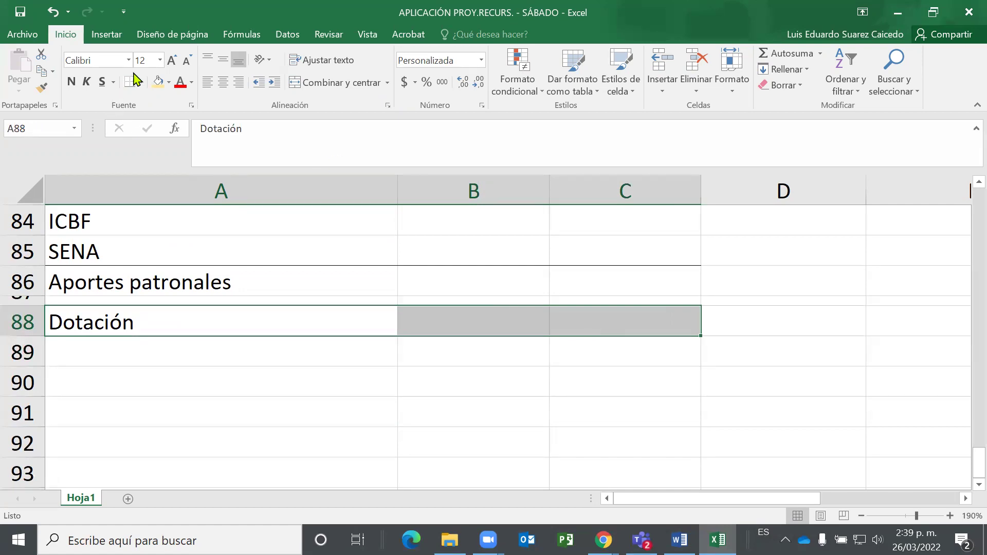
pyautogui.click(147, 354)
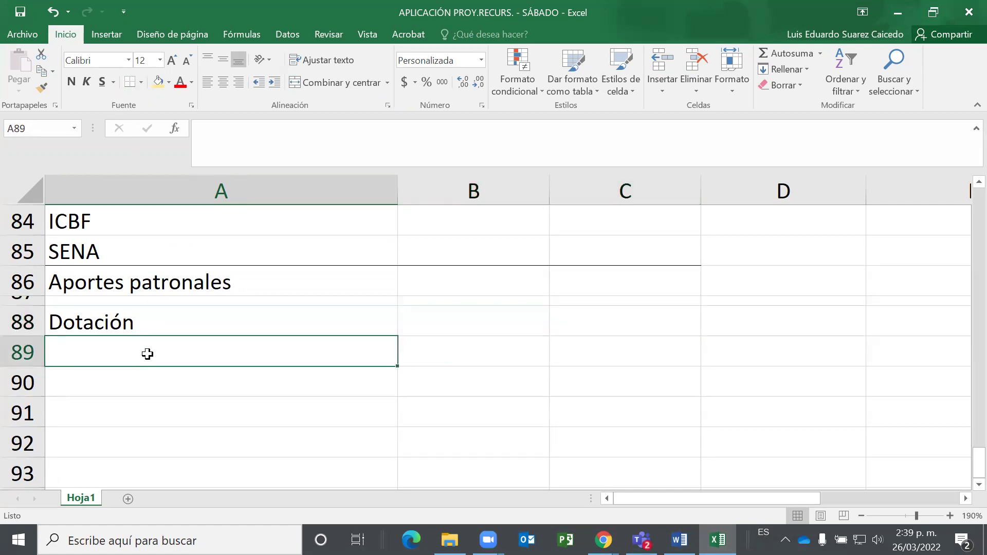
pyautogui.write('Total ')
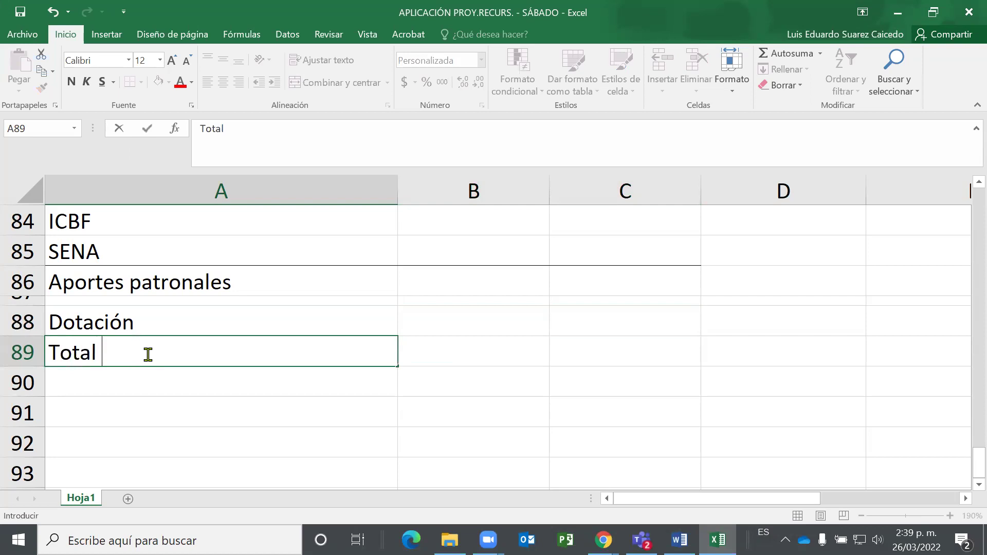
pyautogui.write('liquidació')
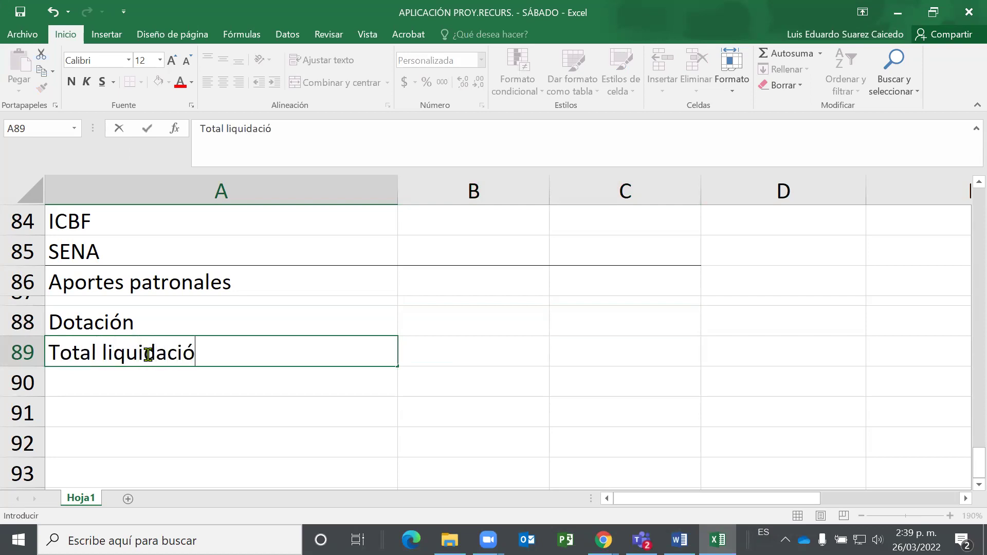
pyautogui.write('n / mes')
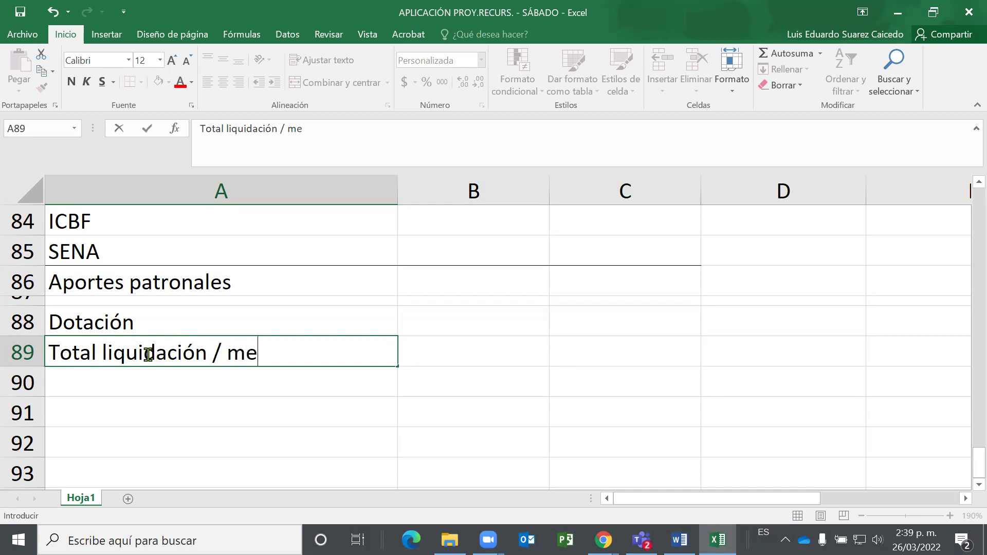
pyautogui.press('Return')
pyautogui.press('Up')
pyautogui.press('Right')
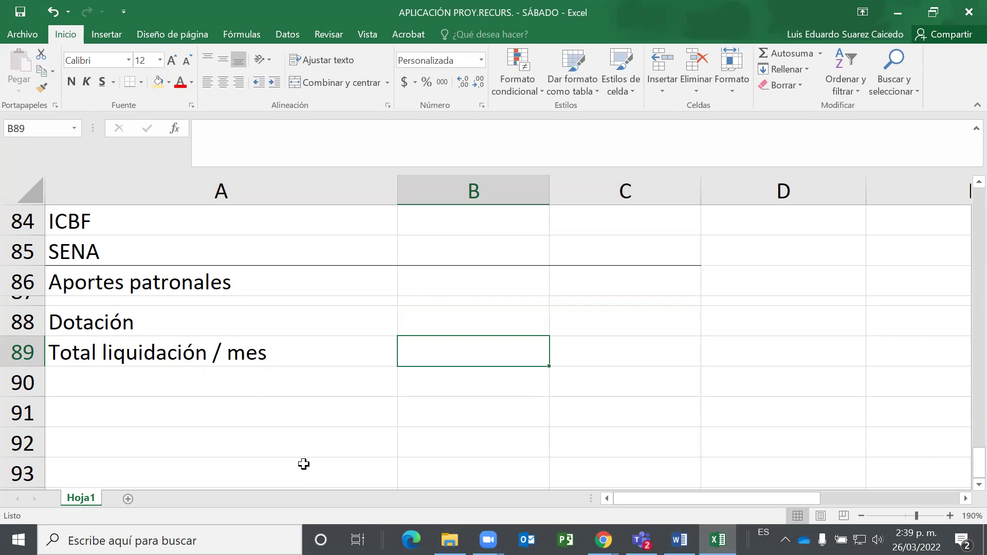
# Review the labels of the labour cost table from SMMLV (S) in row 68 to the monthly total in row 89.
pyautogui.scroll(2, 304, 466)
pyautogui.scroll(4, 304, 465)
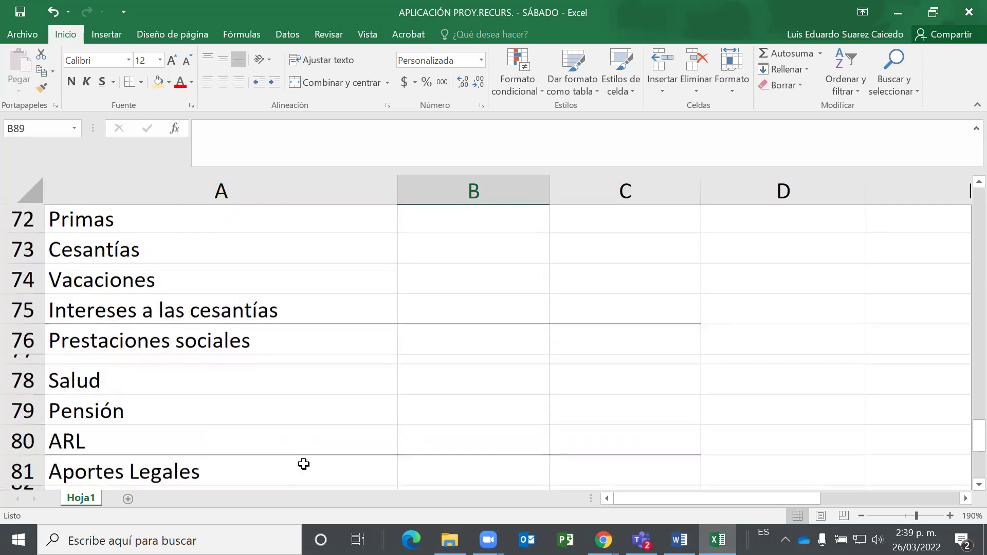
pyautogui.scroll(-1, 168, 313)
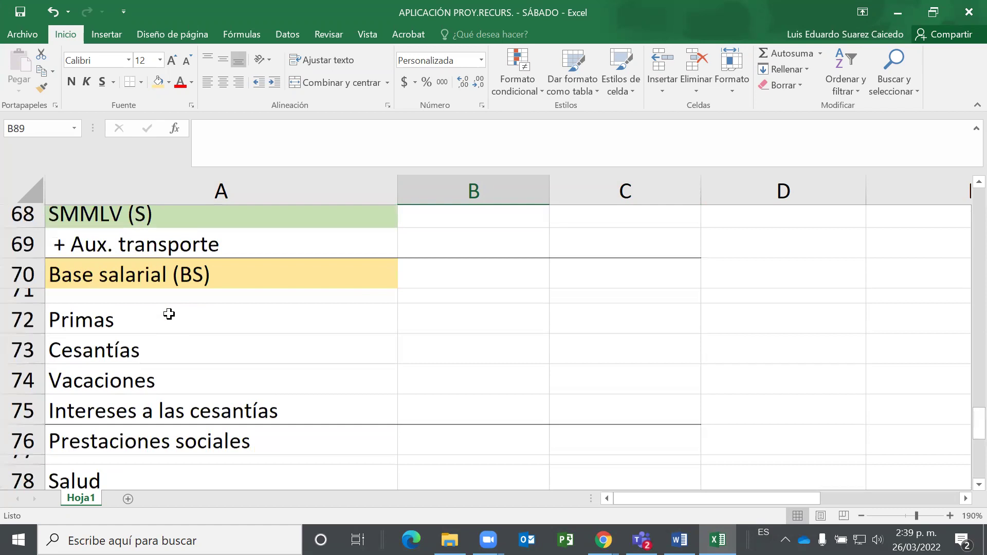
pyautogui.click(977, 183)
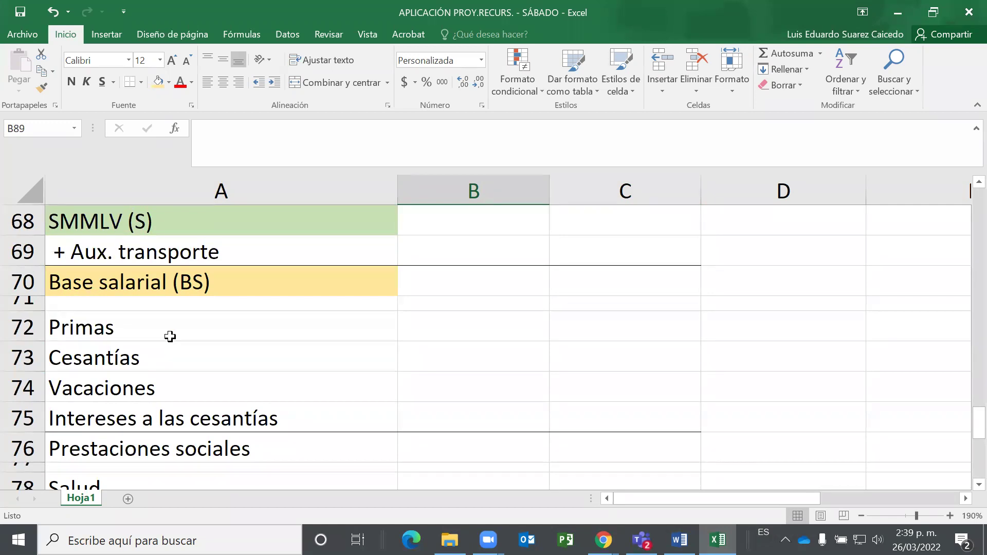
pyautogui.click(976, 485)
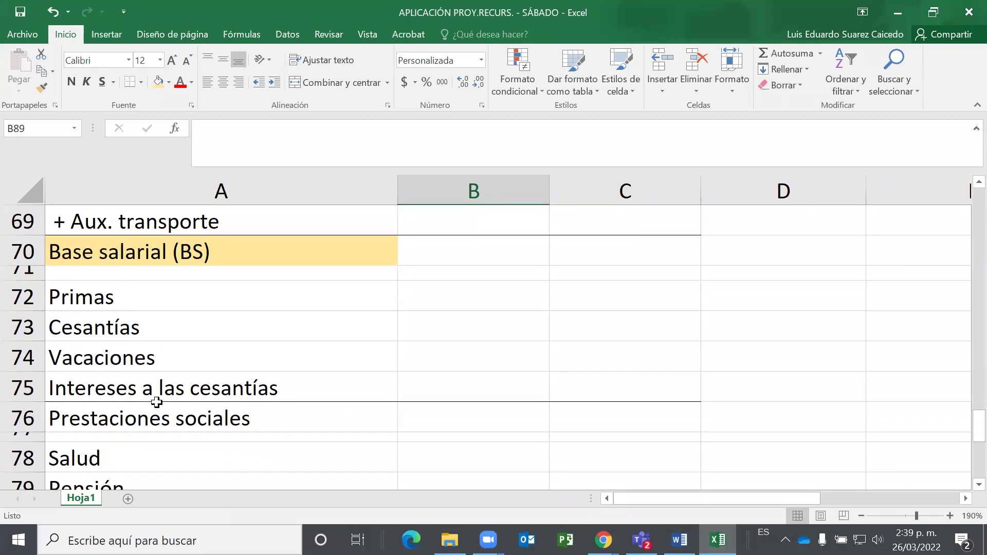
pyautogui.click(976, 484)
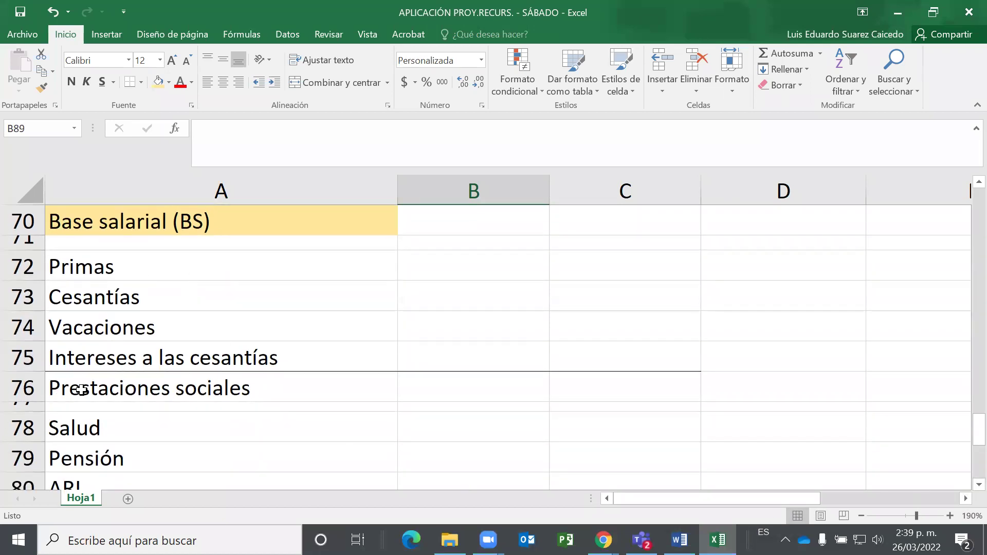
pyautogui.click(977, 485)
pyautogui.scroll(-2, 964, 486)
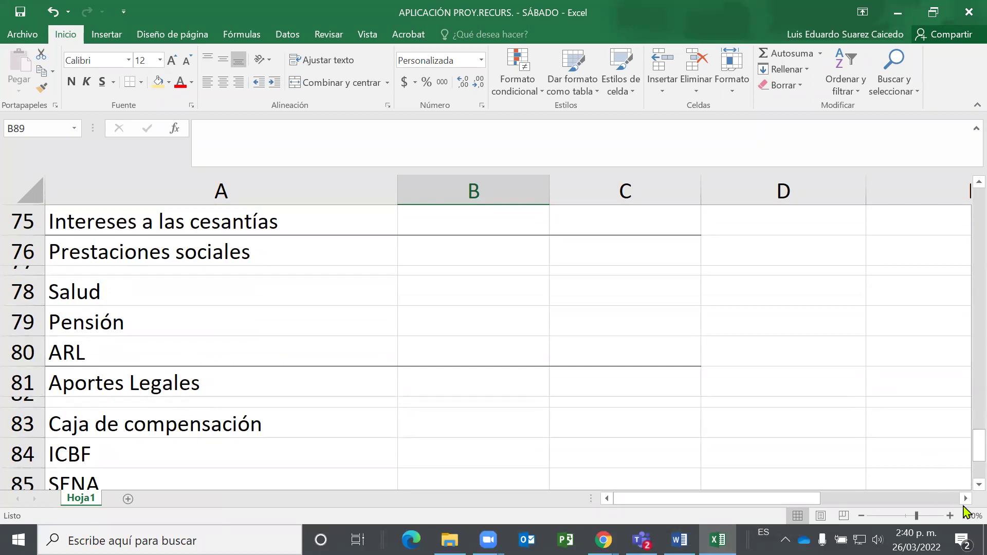
pyautogui.scroll(-1, 972, 498)
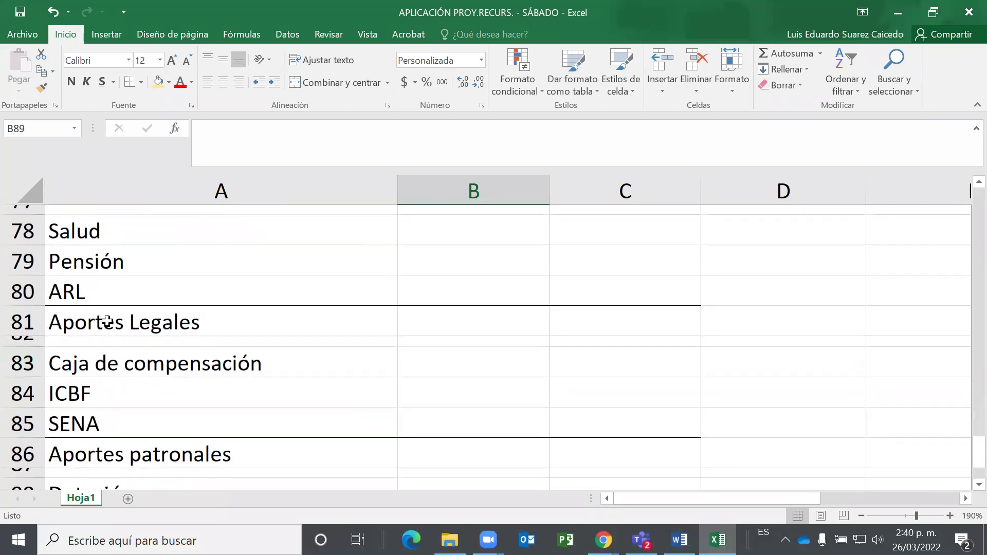
pyautogui.scroll(-1, 965, 489)
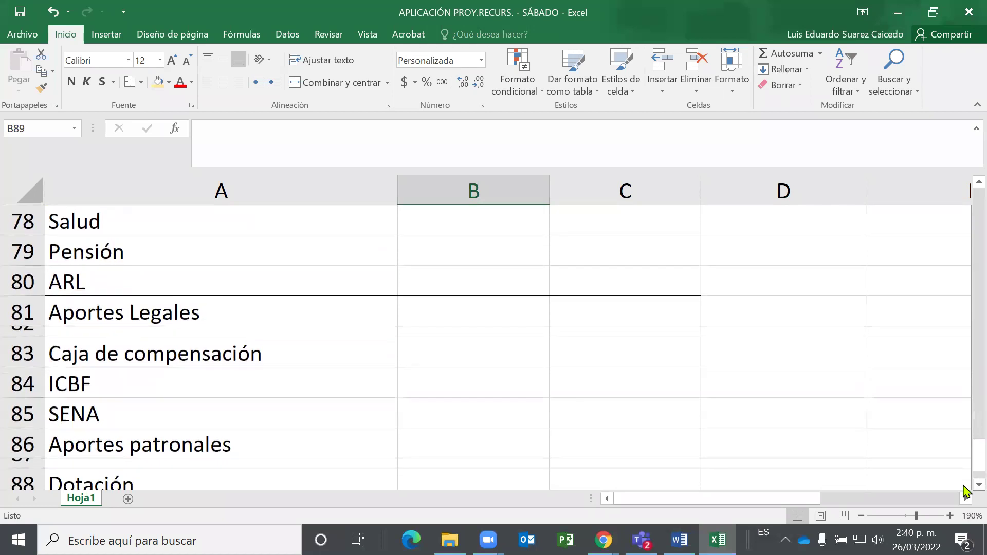
pyautogui.scroll(-1, 964, 490)
pyautogui.scroll(-1, 965, 491)
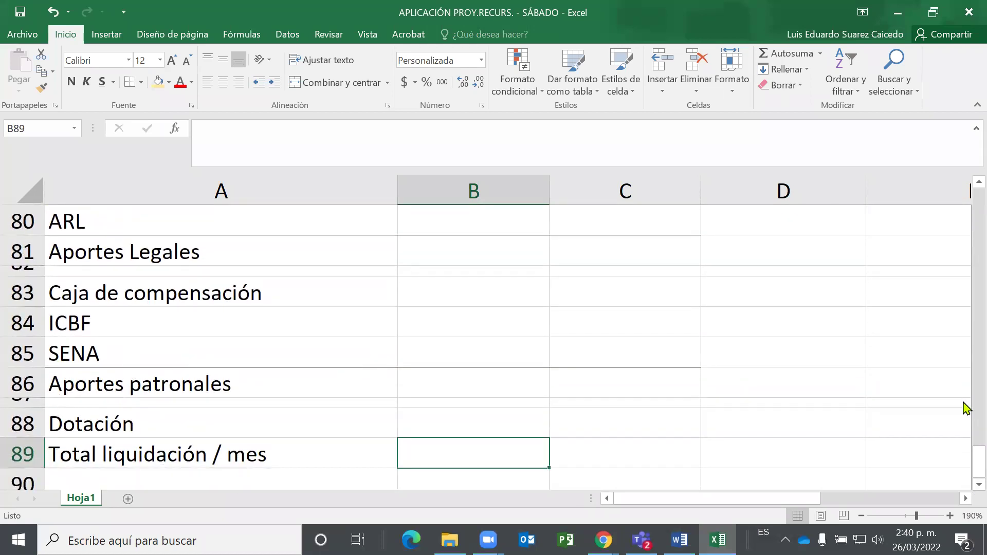
pyautogui.scroll(-2, 965, 489)
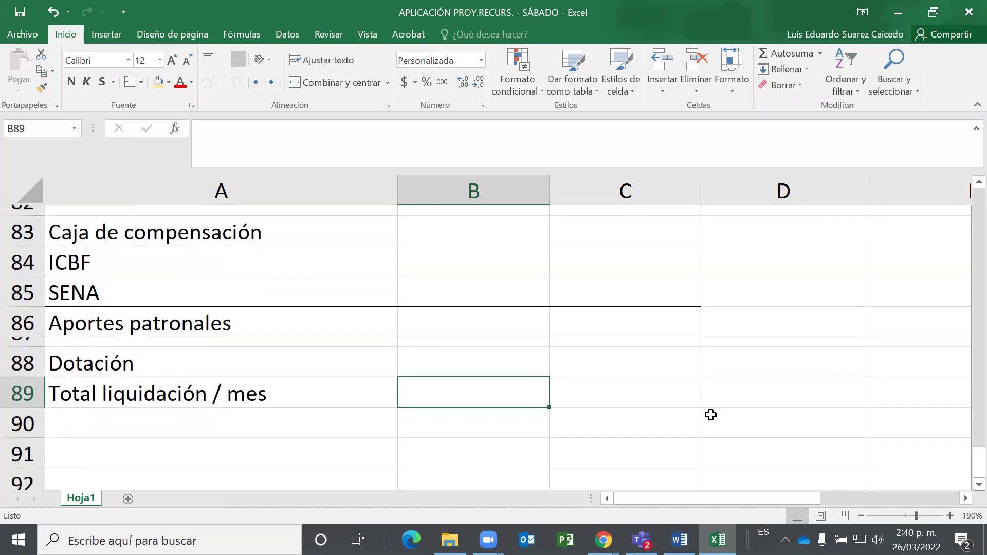
# Select cells A88:C88 across the Dotación row.
pyautogui.click(114, 367)
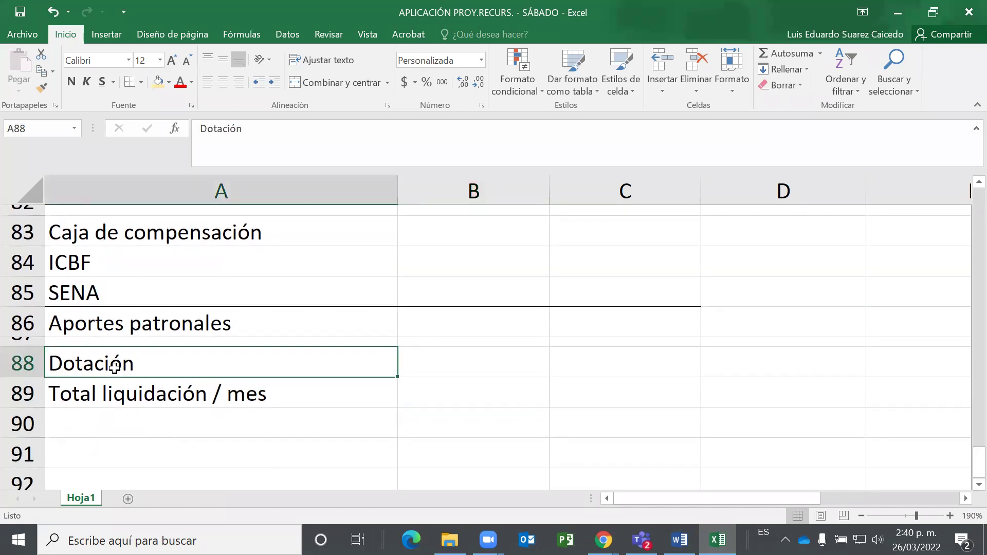
pyautogui.moveTo(114, 367); pyautogui.dragTo(601, 357)
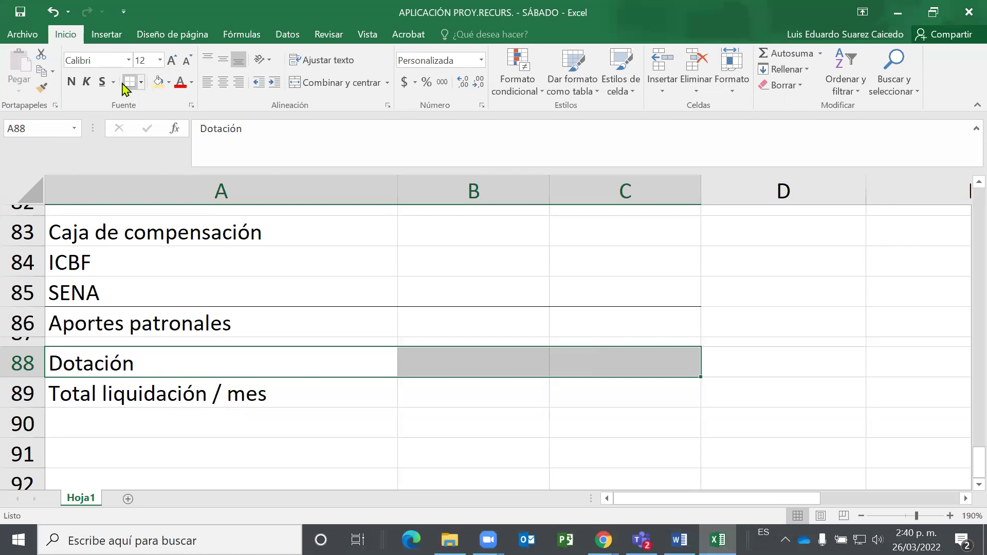
# Enter the formula =1/12 for Primas in B72 and format the cell as a percentage.
pyautogui.scroll(4, 304, 316)
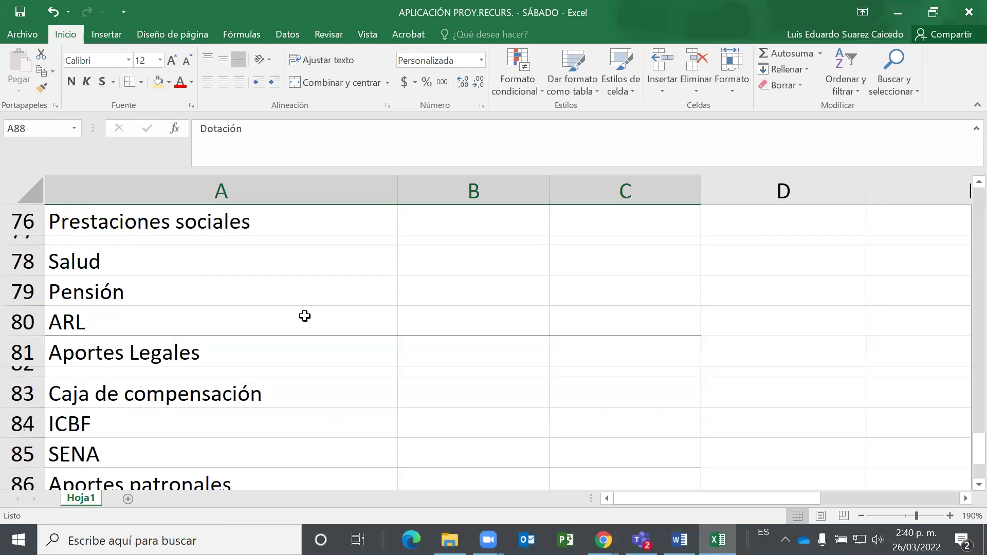
pyautogui.scroll(1, 305, 316)
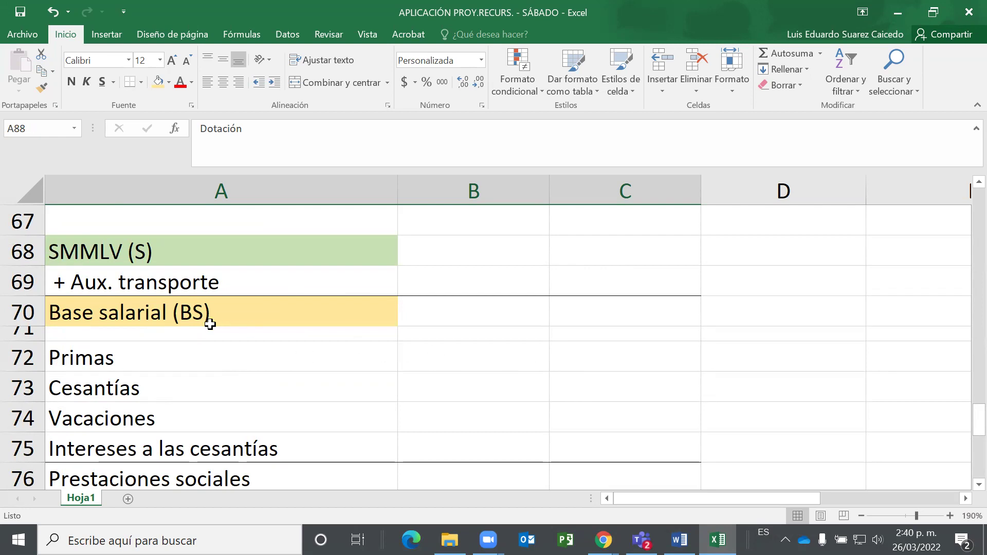
pyautogui.click(458, 353)
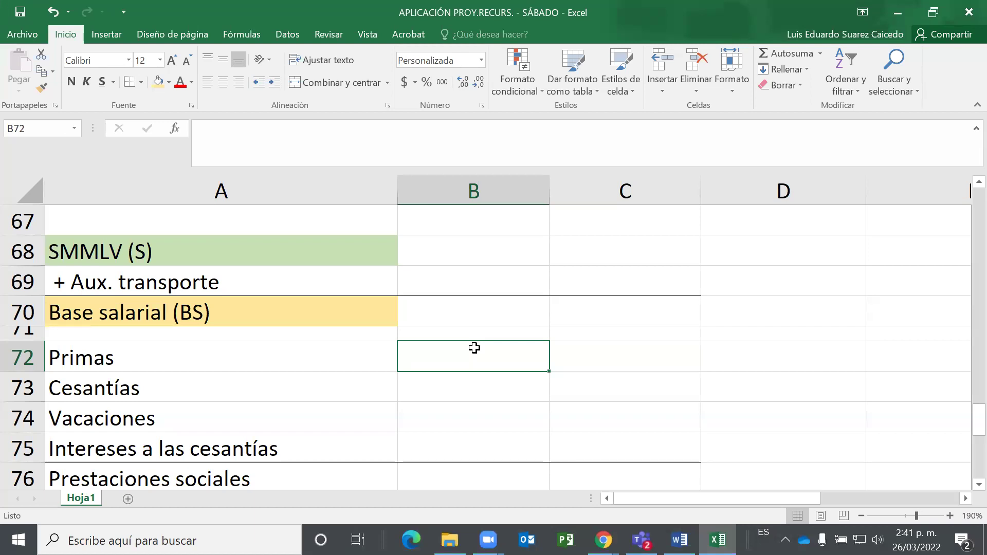
pyautogui.write('=')
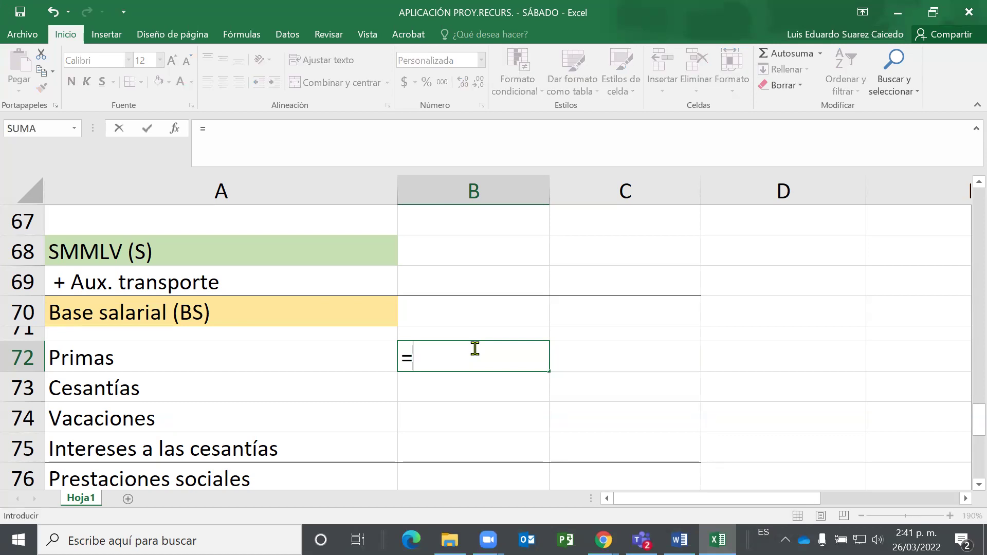
pyautogui.write('1/12')
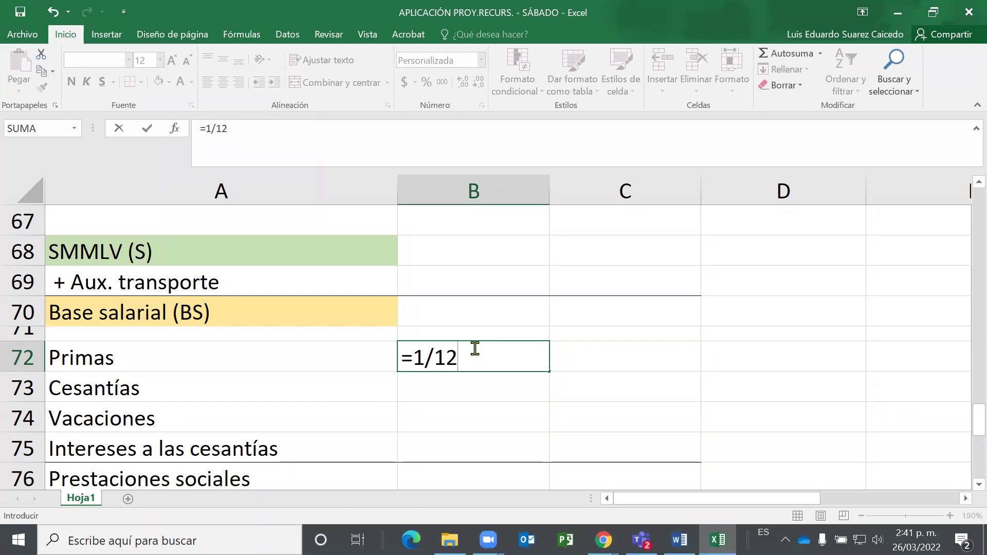
pyautogui.press('Return')
pyautogui.click(475, 349)
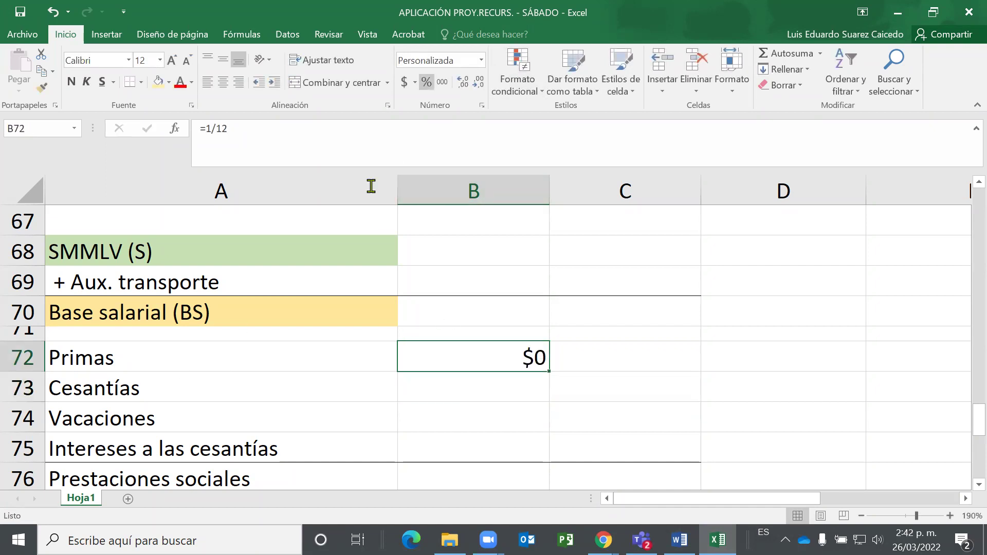
pyautogui.hotkey('ctrl', 'shift', '5')
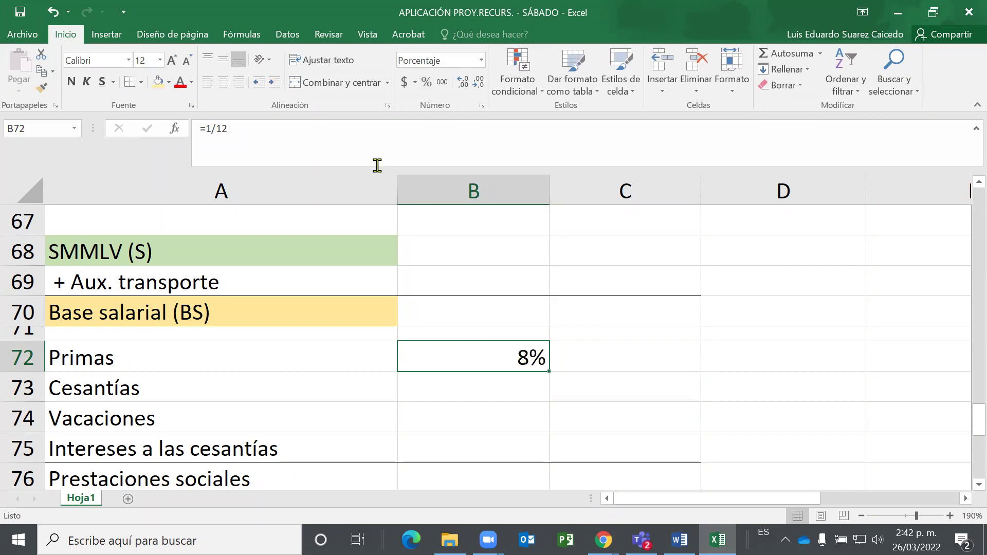
# Check the Primas formula in B72 and display its percentage with seven decimal places.
pyautogui.click(476, 156)
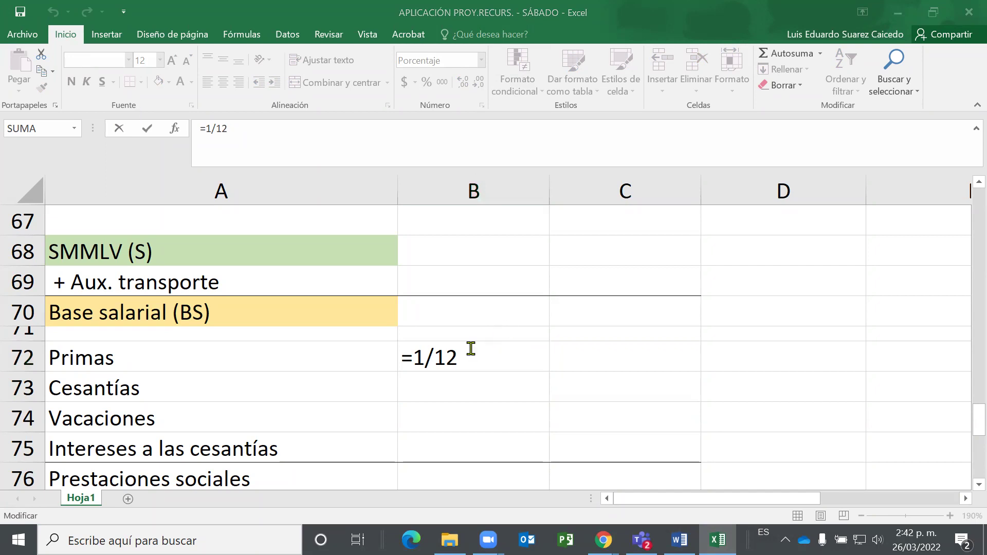
pyautogui.click(470, 348)
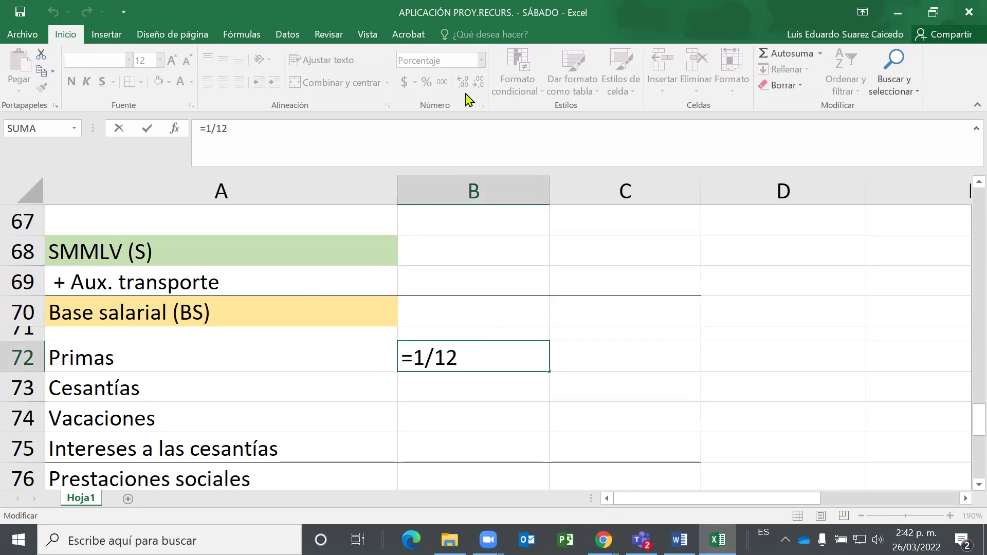
pyautogui.click(337, 179)
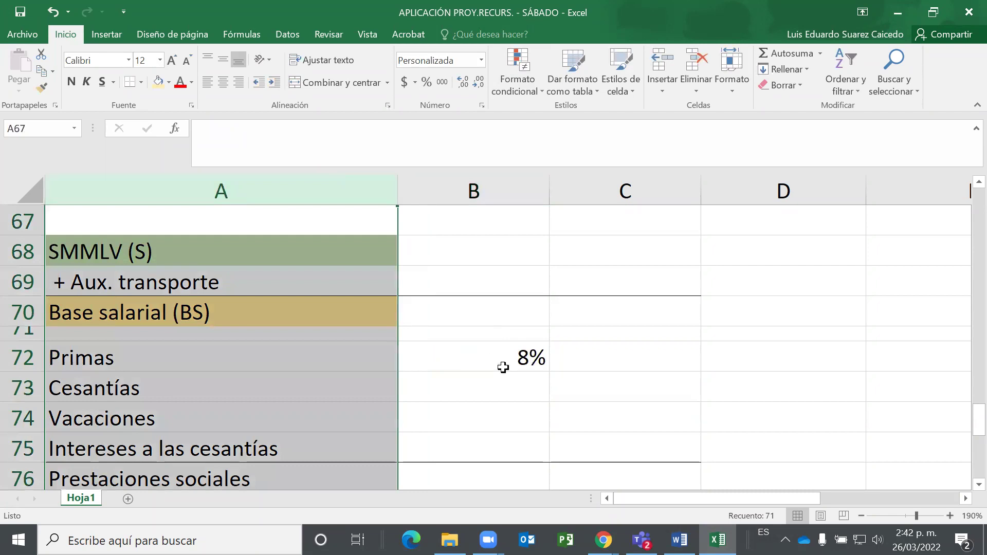
pyautogui.click(488, 352)
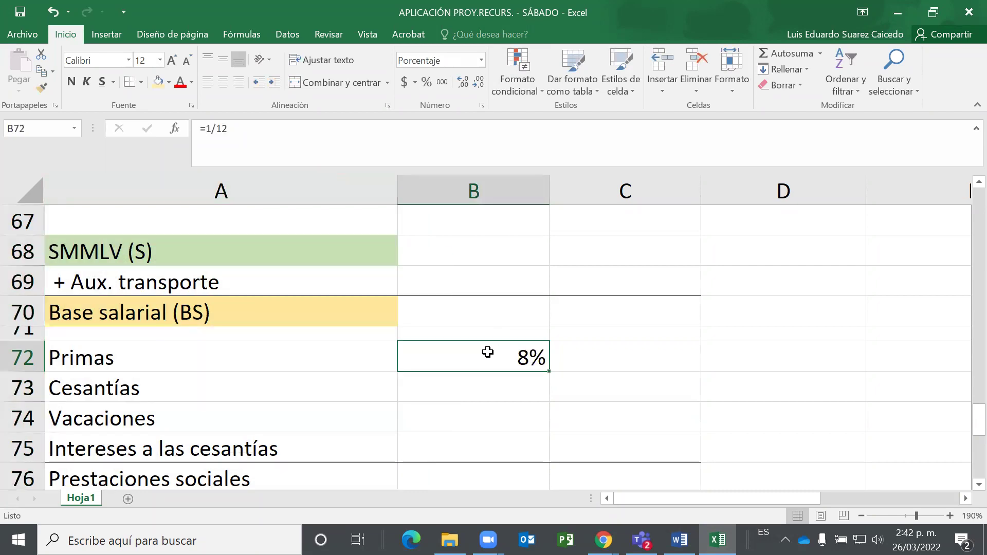
pyautogui.click(464, 83)
pyautogui.click(463, 83)
pyautogui.click(463, 84)
pyautogui.click(464, 84)
pyautogui.click(464, 84)
pyautogui.click(463, 84)
pyautogui.click(463, 84)
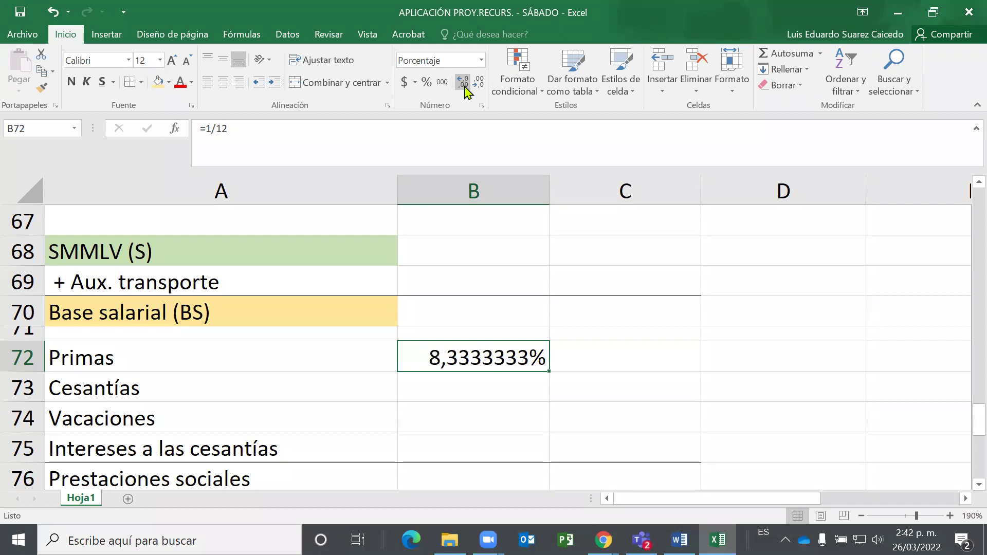
pyautogui.click(626, 406)
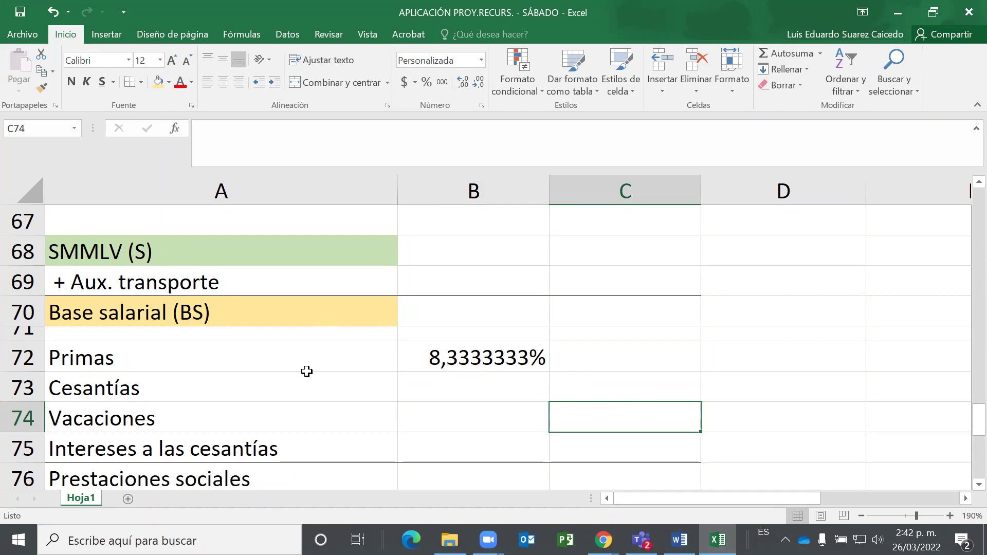
# Enter the formula =1/12 for Cesantías in B73.
pyautogui.click(460, 387)
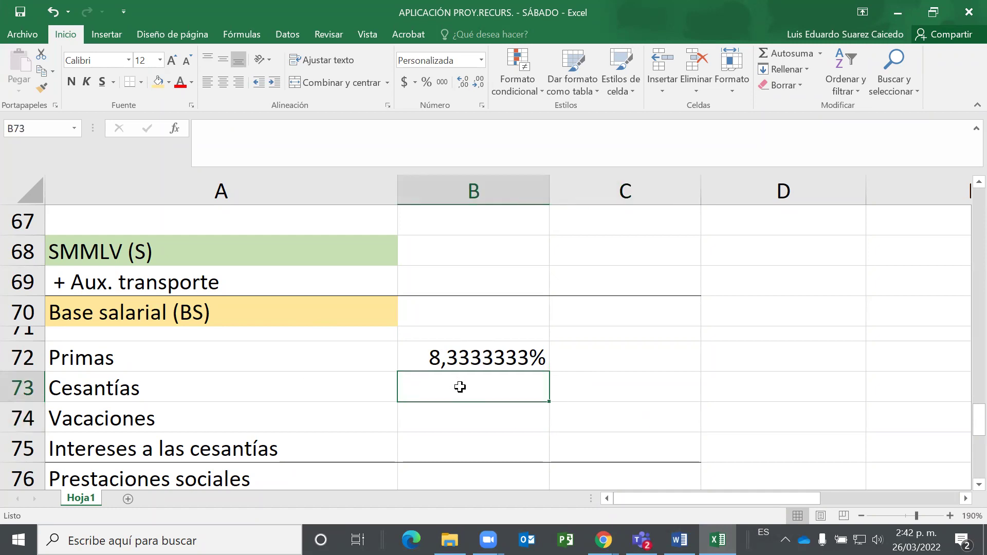
pyautogui.write('=1')
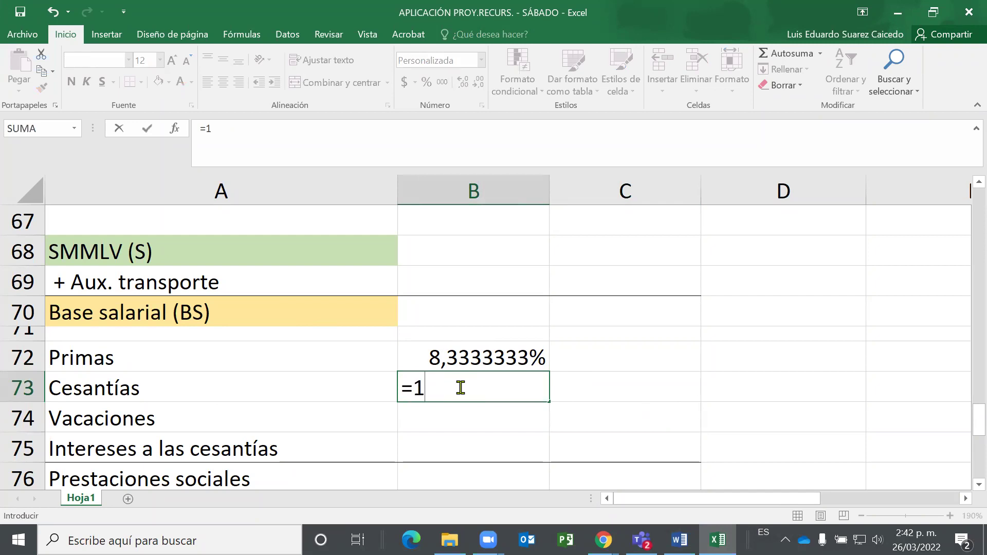
pyautogui.write('/')
pyautogui.write('12')
pyautogui.press('Return')
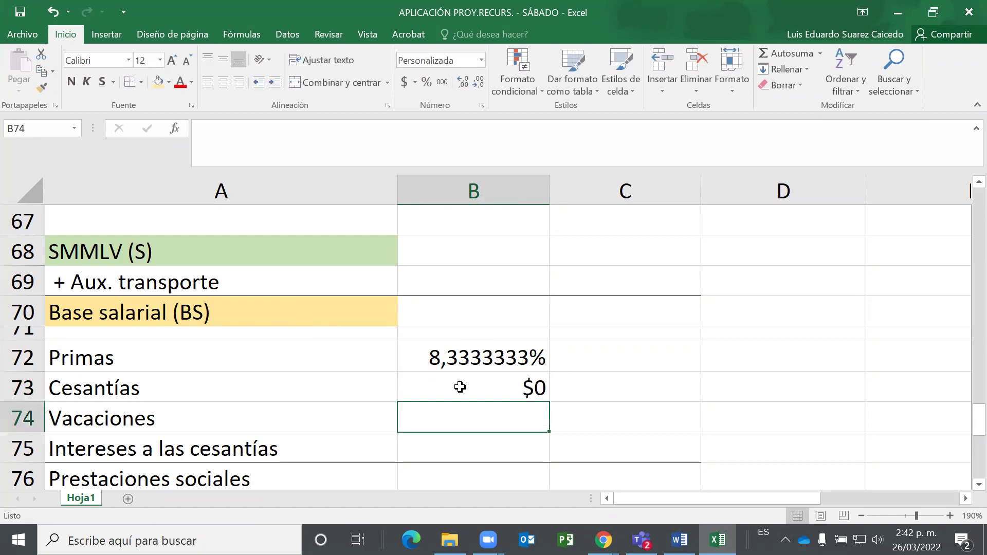
# Format the Cesantías value in B73 as a percentage with seven decimal places.
pyautogui.click(460, 387)
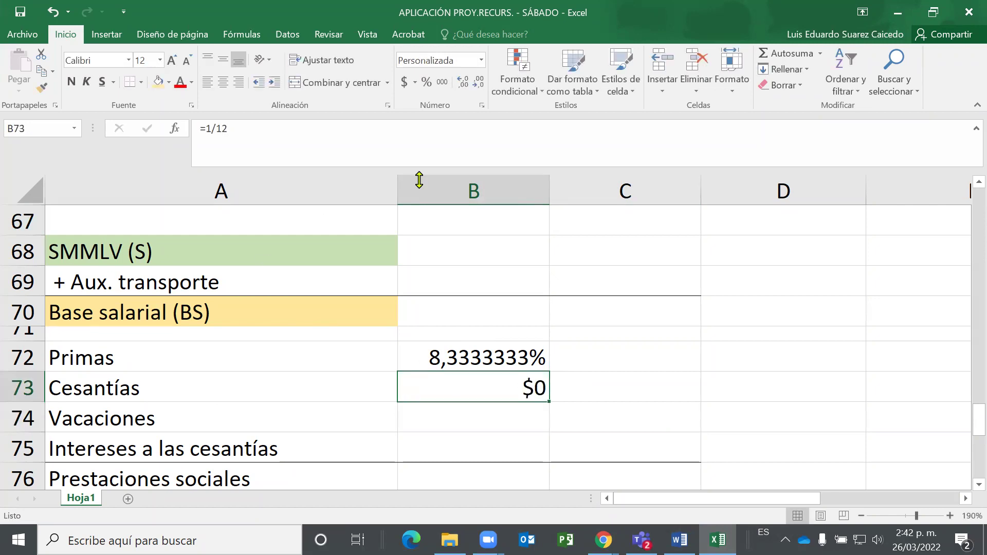
pyautogui.click(426, 84)
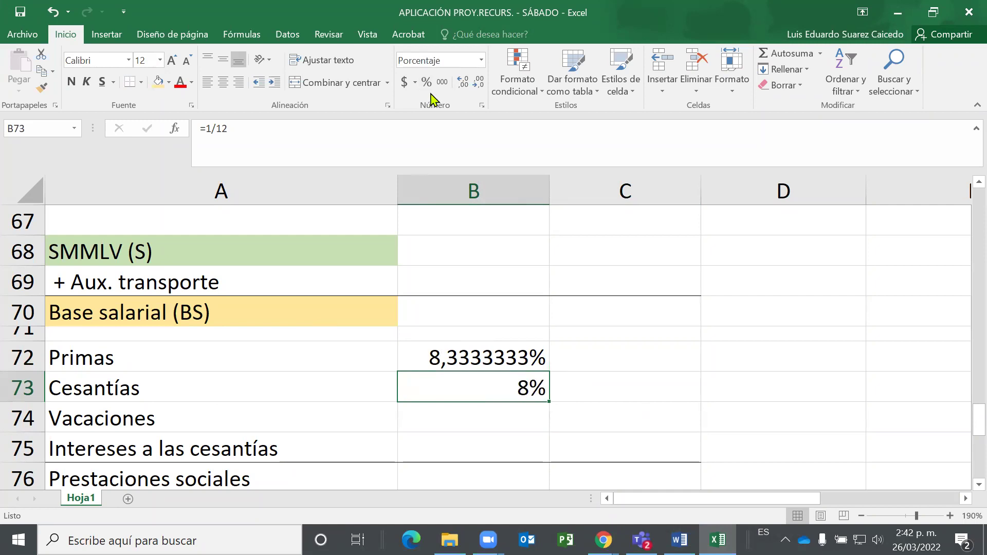
pyautogui.click(462, 88)
pyautogui.click(462, 88)
pyautogui.click(462, 89)
pyautogui.click(462, 88)
pyautogui.click(462, 90)
pyautogui.click(462, 90)
pyautogui.click(462, 90)
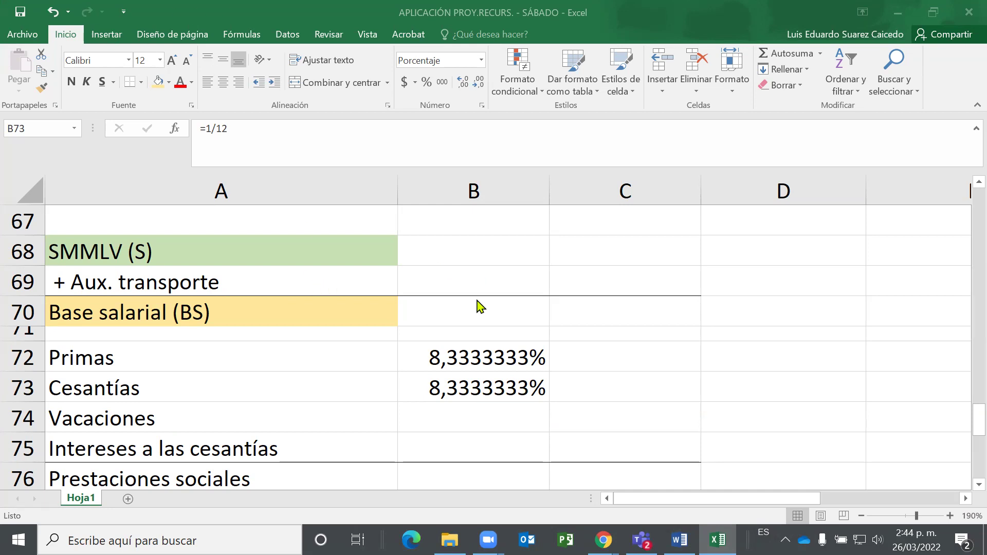
pyautogui.click(437, 396)
pyautogui.scroll(-1, 362, 345)
pyautogui.scroll(-1, 362, 344)
pyautogui.scroll(2, 426, 317)
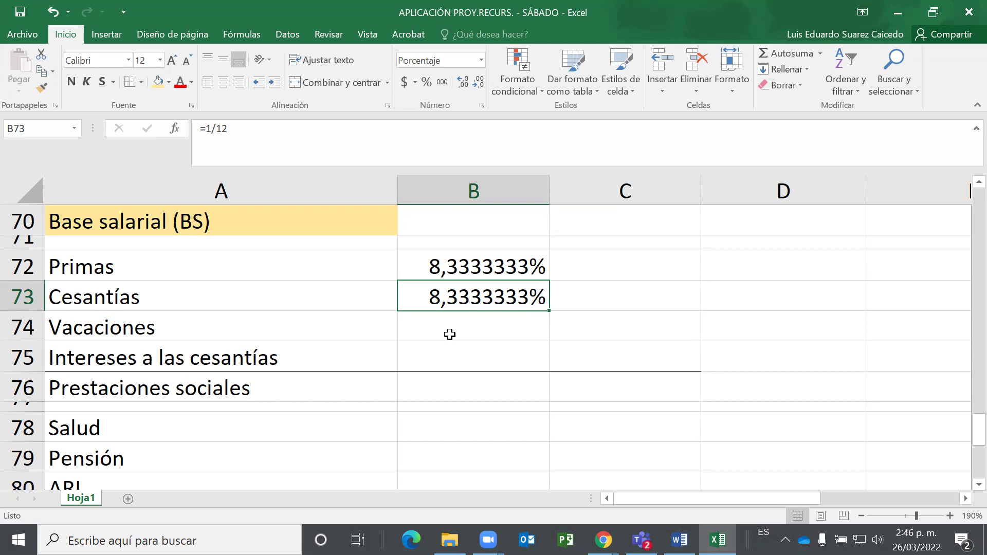
pyautogui.click(461, 329)
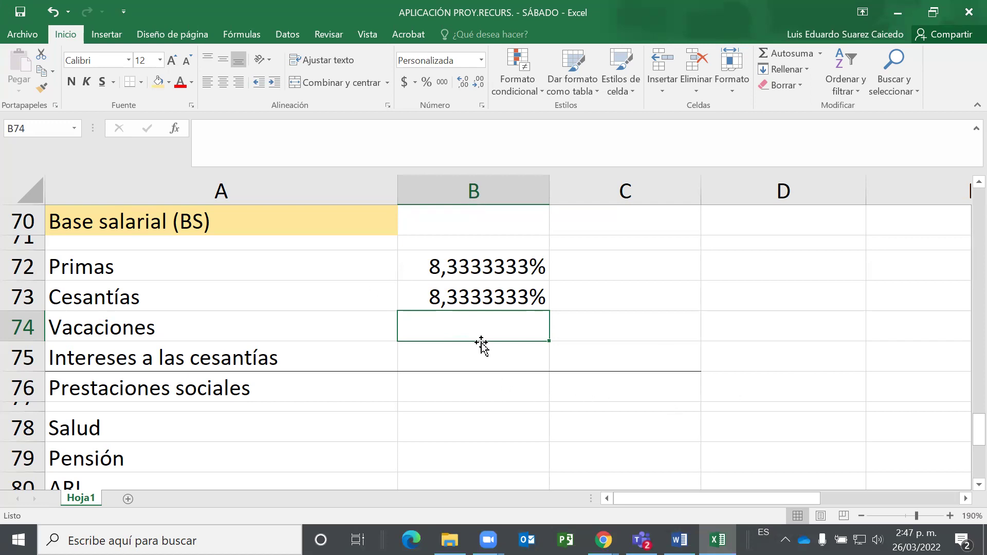
pyautogui.click(461, 359)
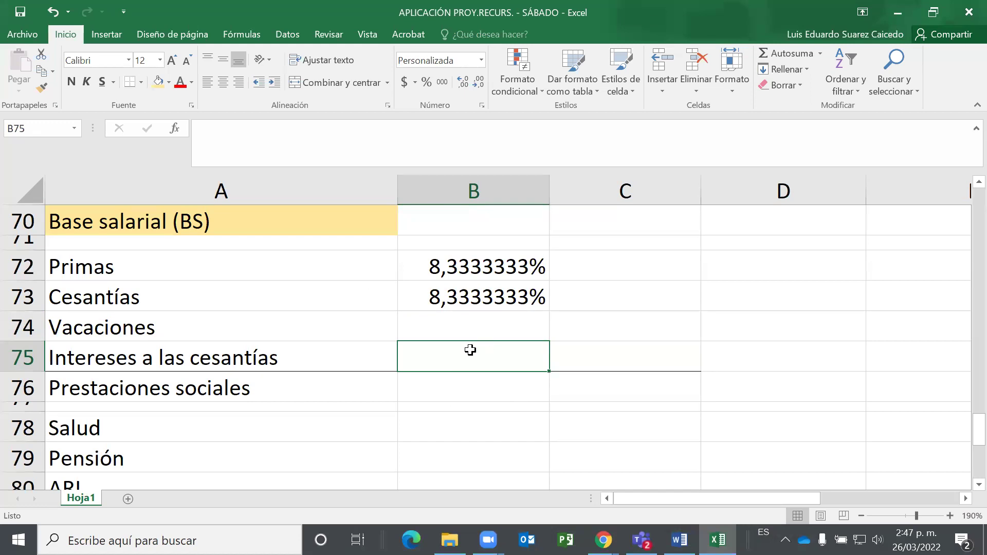
# Enter the formula =5/12 for Vacaciones in B74.
pyautogui.click(481, 321)
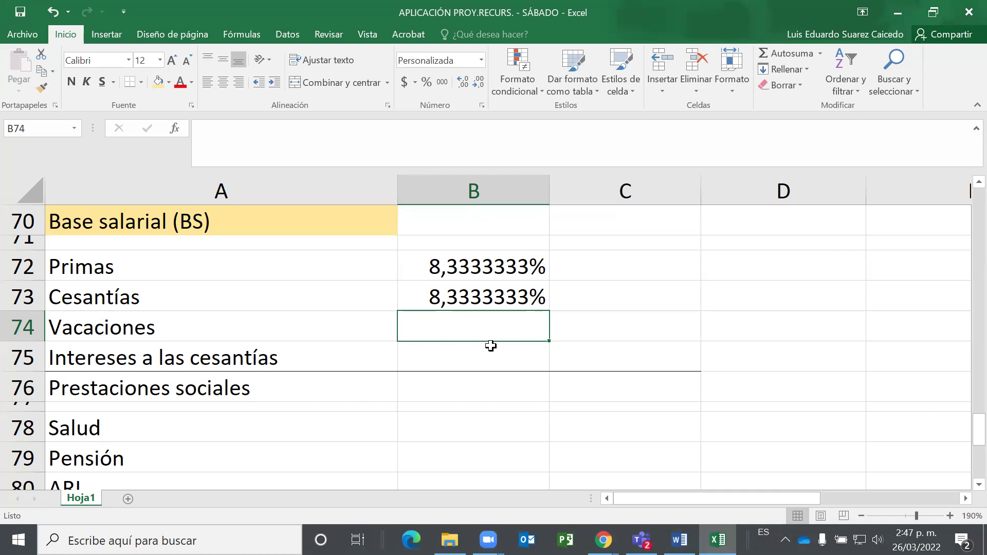
pyautogui.write('=0,5')
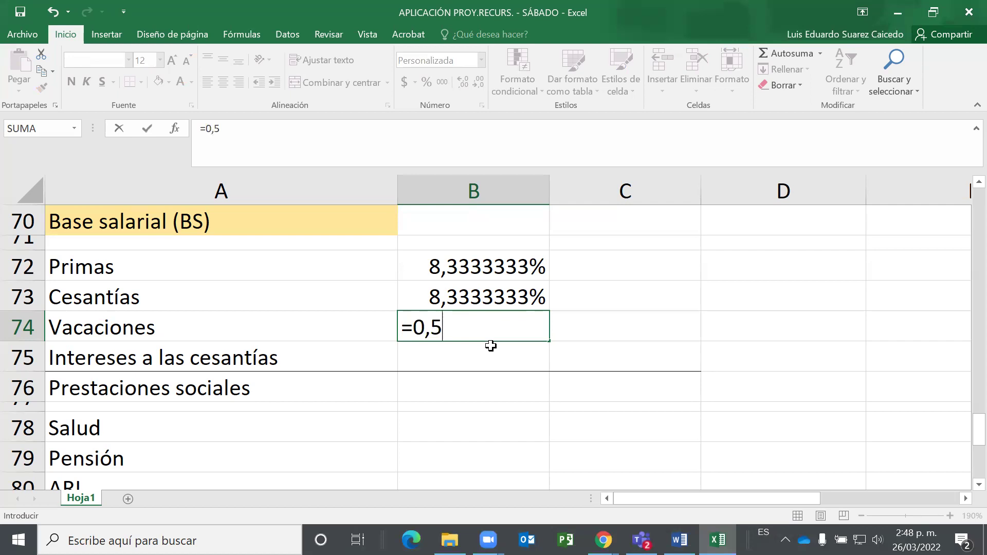
pyautogui.press('BackSpace')
pyautogui.press('BackSpace')
pyautogui.write('.5/12')
pyautogui.press('Return')
pyautogui.press('Return')
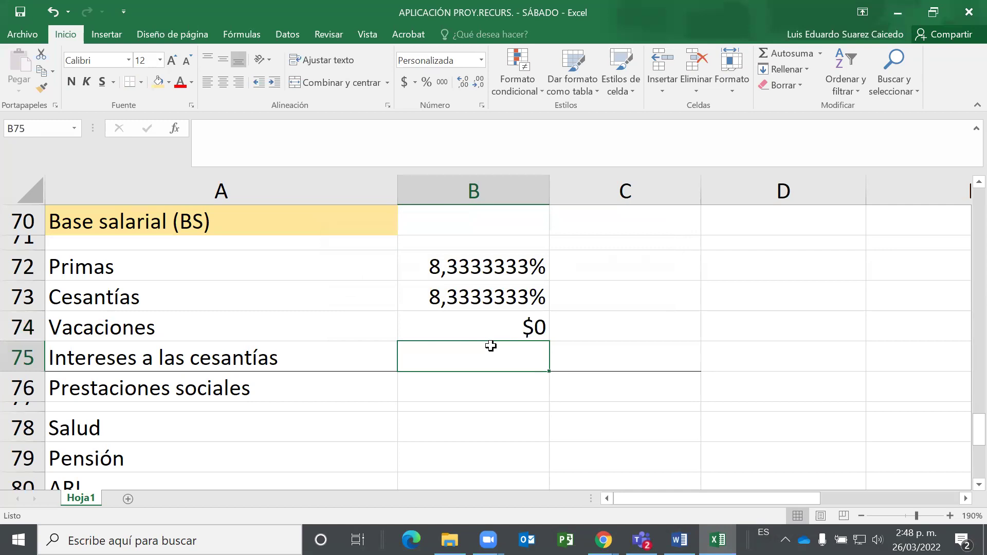
# Format the Vacaciones value in B74 as a percentage with seven decimal places.
pyautogui.press('Up')
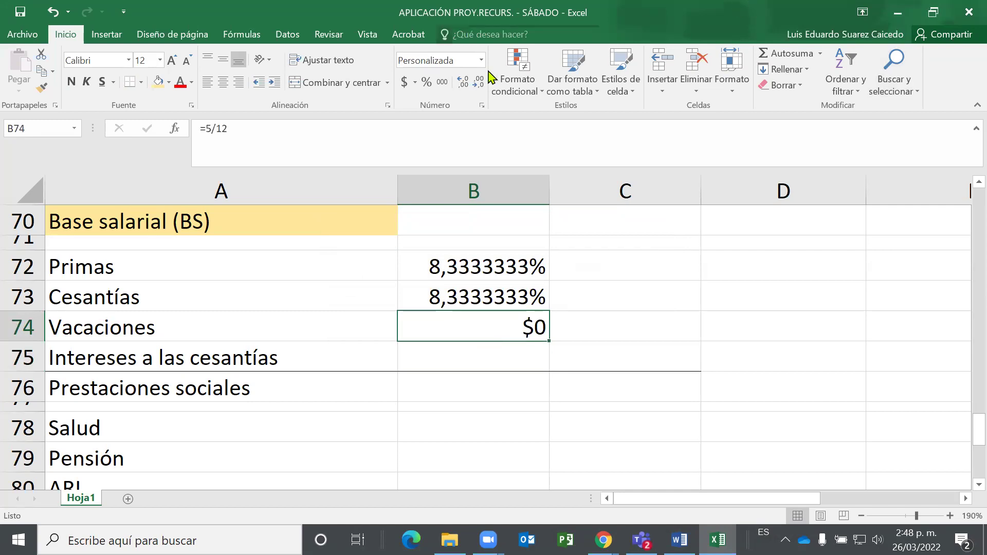
pyautogui.click(426, 83)
pyautogui.click(463, 83)
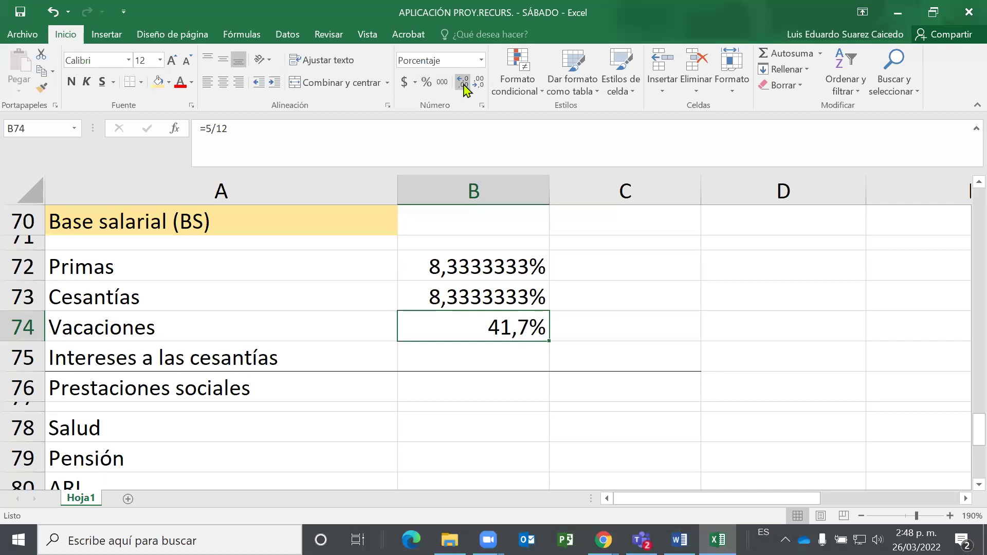
pyautogui.click(463, 83)
pyautogui.click(463, 83)
pyautogui.click(463, 84)
pyautogui.click(463, 84)
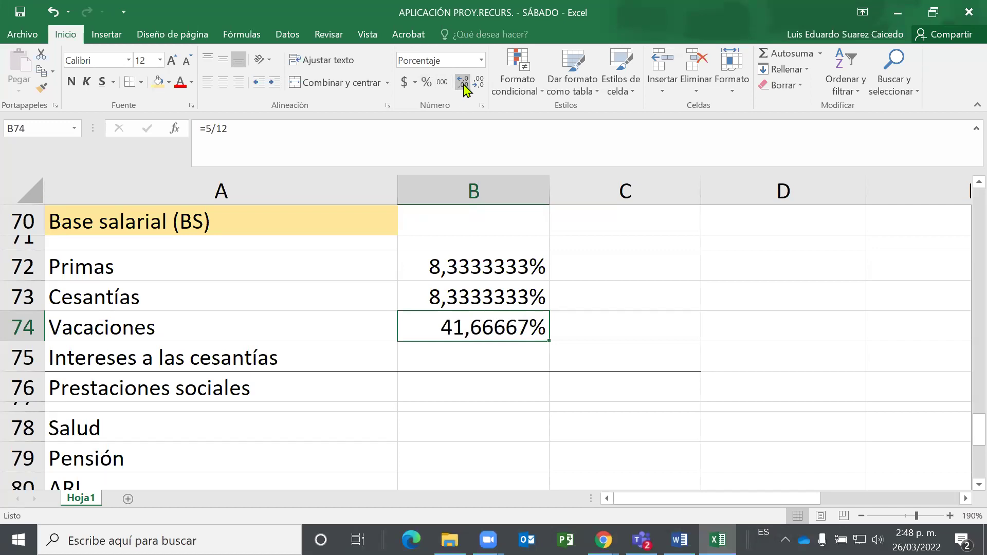
pyautogui.click(464, 84)
pyautogui.click(465, 85)
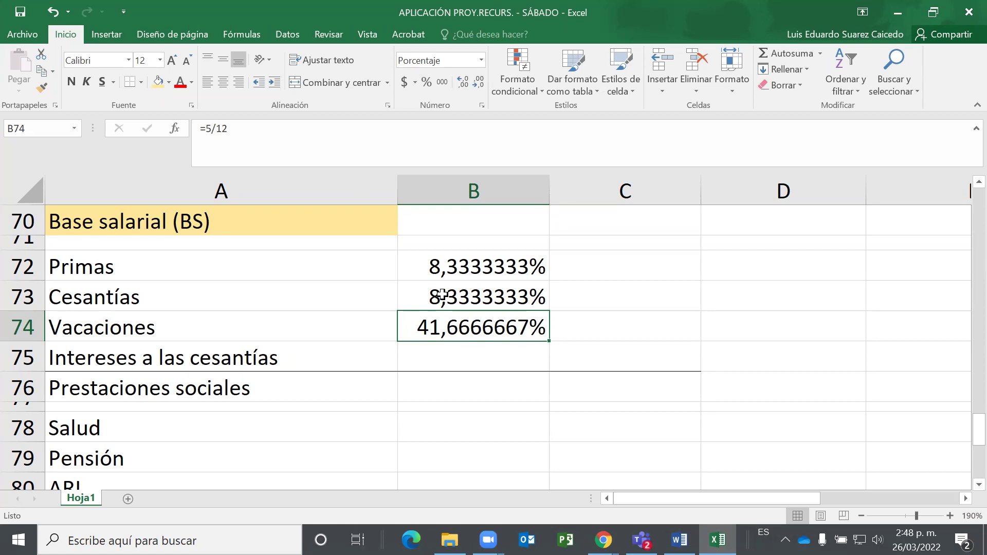
# Check the Cesantías formula in B73 and correct the Vacaciones formula in B74 to =0,5/12.
pyautogui.click(431, 284)
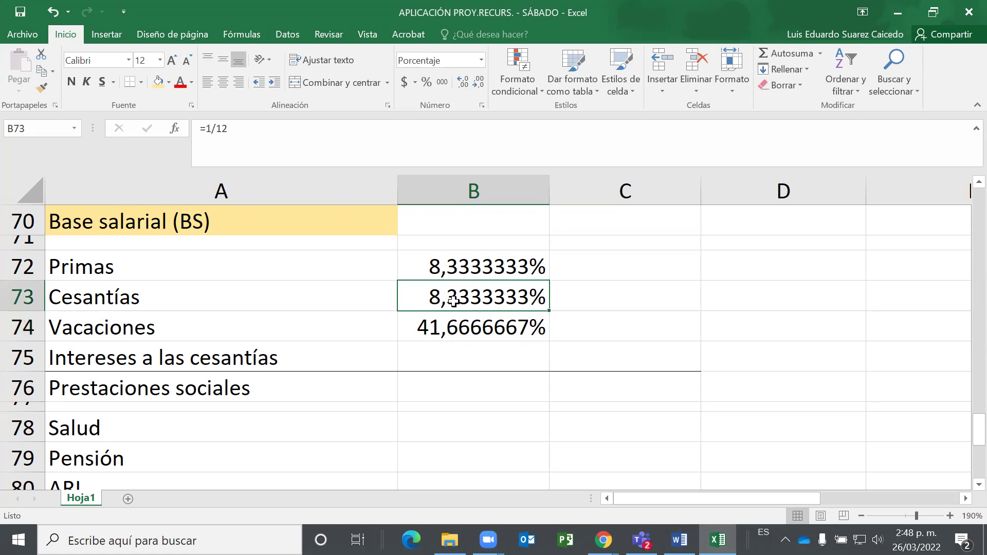
pyautogui.doubleClick(444, 296)
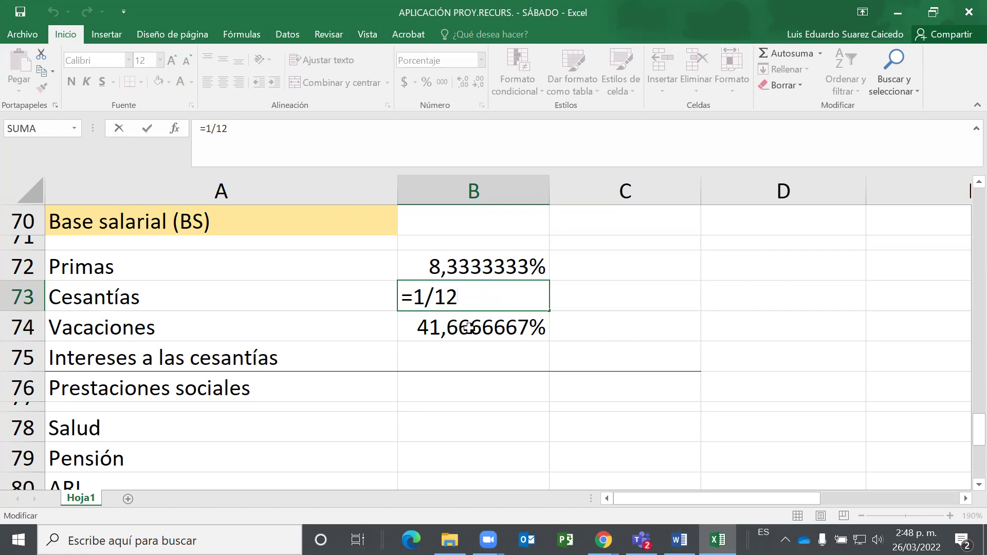
pyautogui.press('Return')
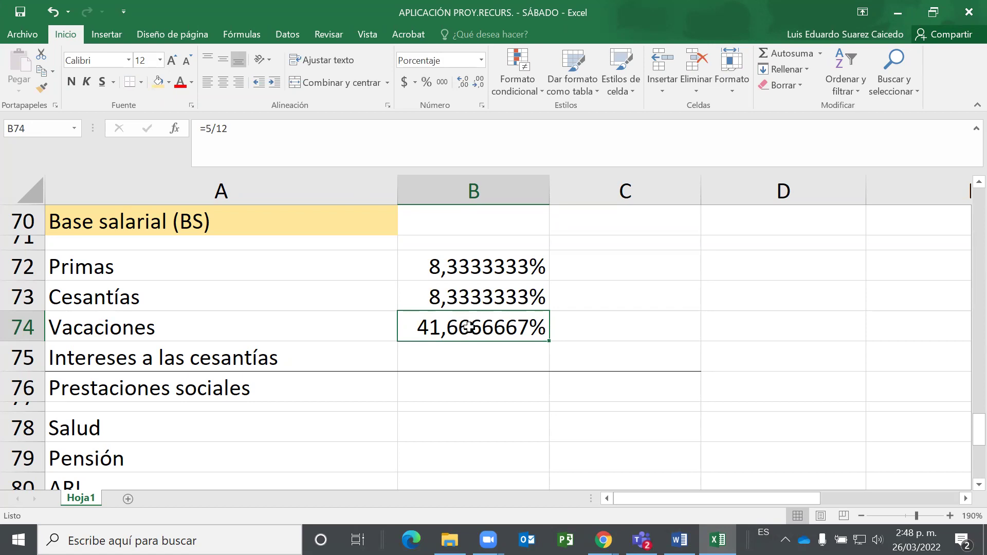
pyautogui.doubleClick(466, 328)
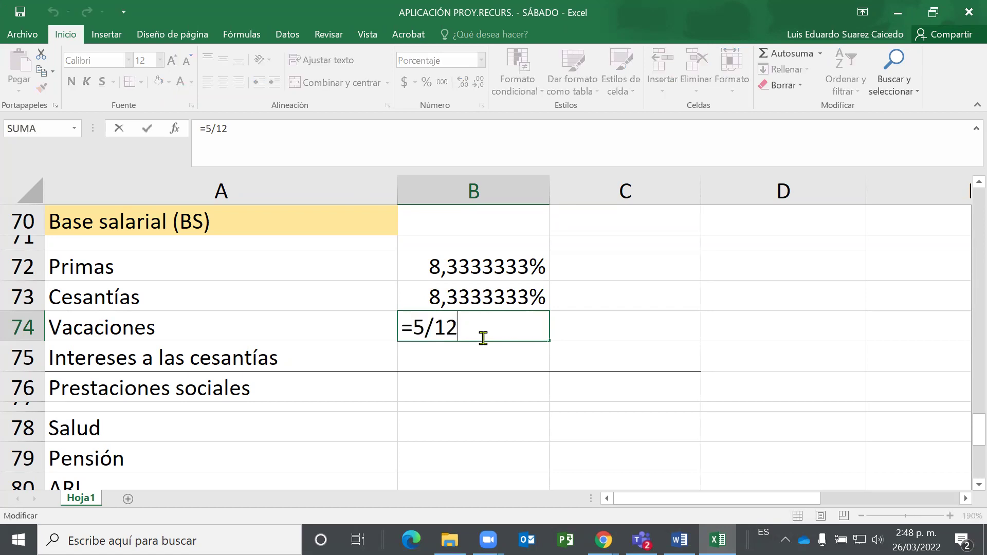
pyautogui.click(414, 332)
pyautogui.write('0,')
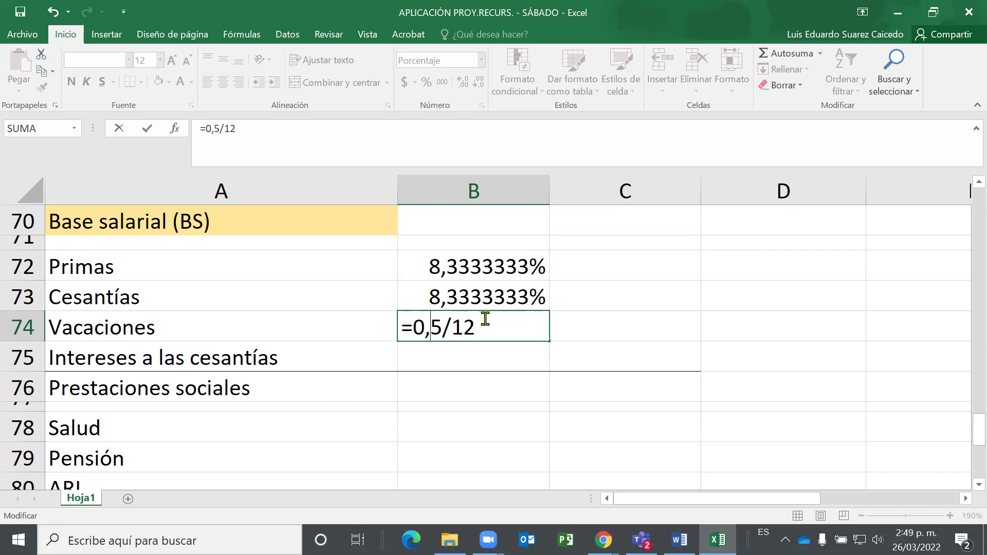
pyautogui.press('Return')
pyautogui.click(485, 318)
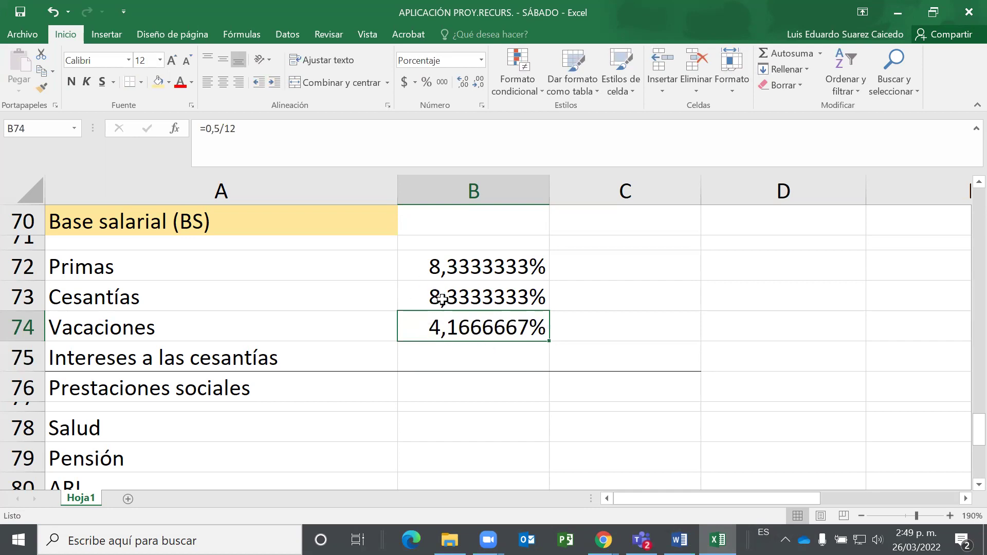
# Enter 1% for Intereses a las cesantías in B75.
pyautogui.click(442, 367)
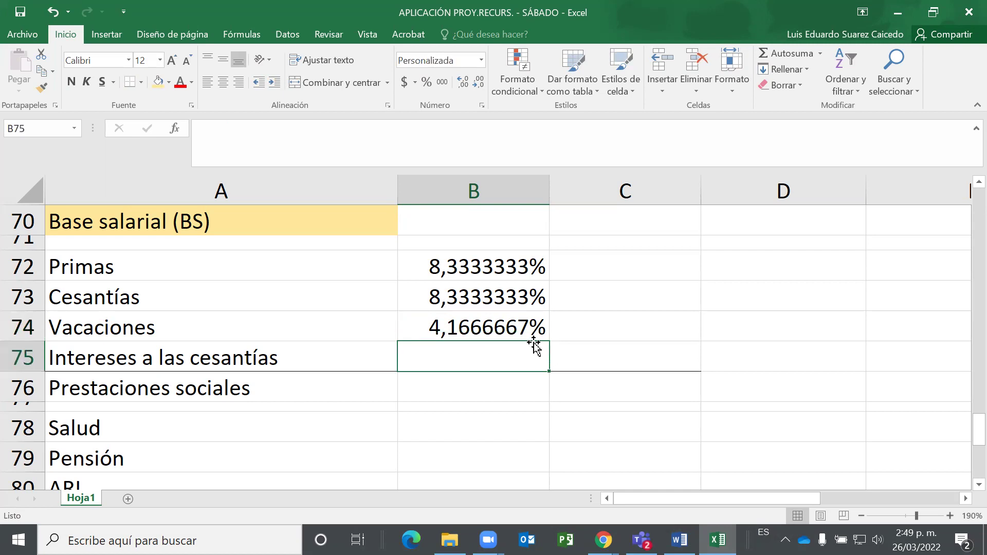
pyautogui.write('1')
pyautogui.write('%')
pyautogui.press('Return')
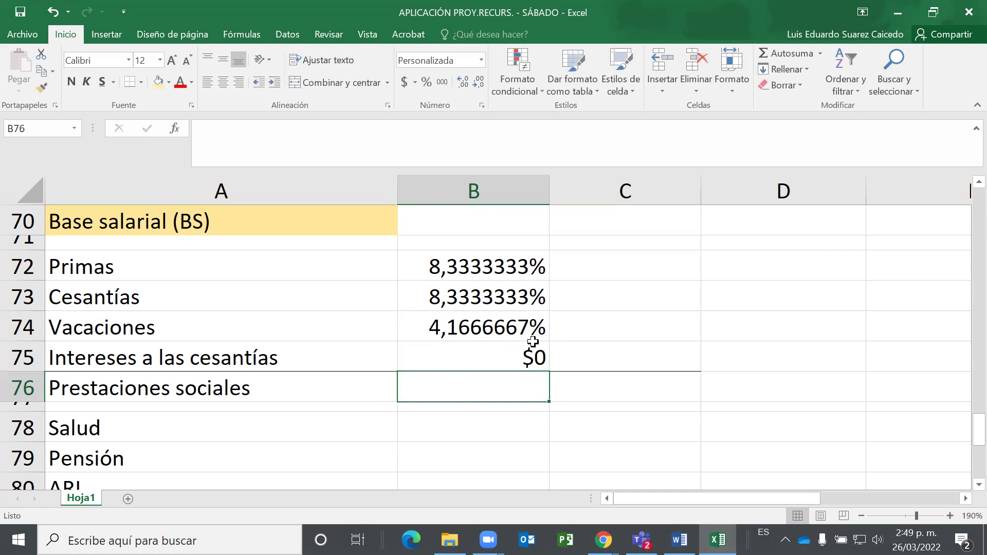
# Format the Intereses a las cesantías value in B75 as a percentage with seven decimal places.
pyautogui.click(533, 342)
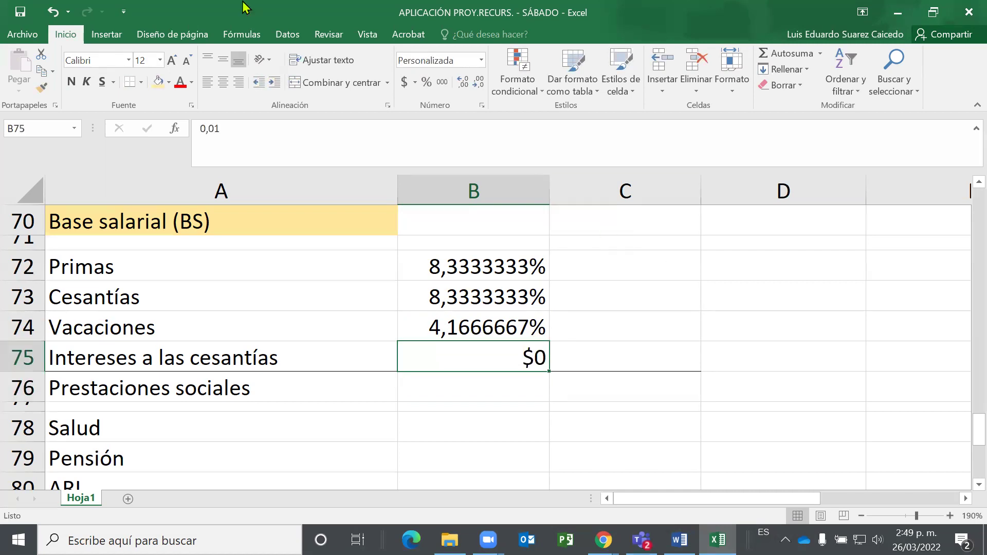
pyautogui.click(428, 83)
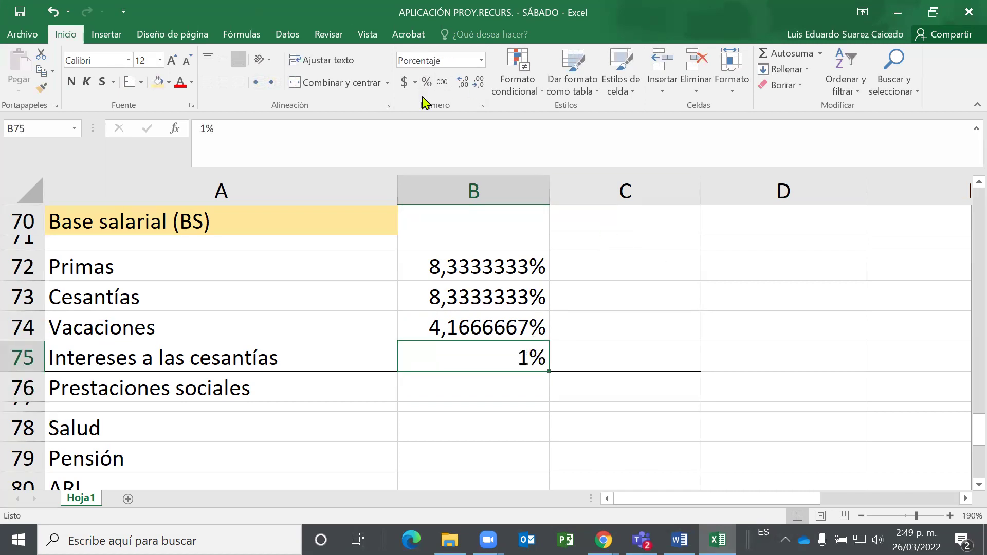
pyautogui.click(463, 83)
pyautogui.click(463, 82)
pyautogui.click(464, 82)
pyautogui.click(463, 82)
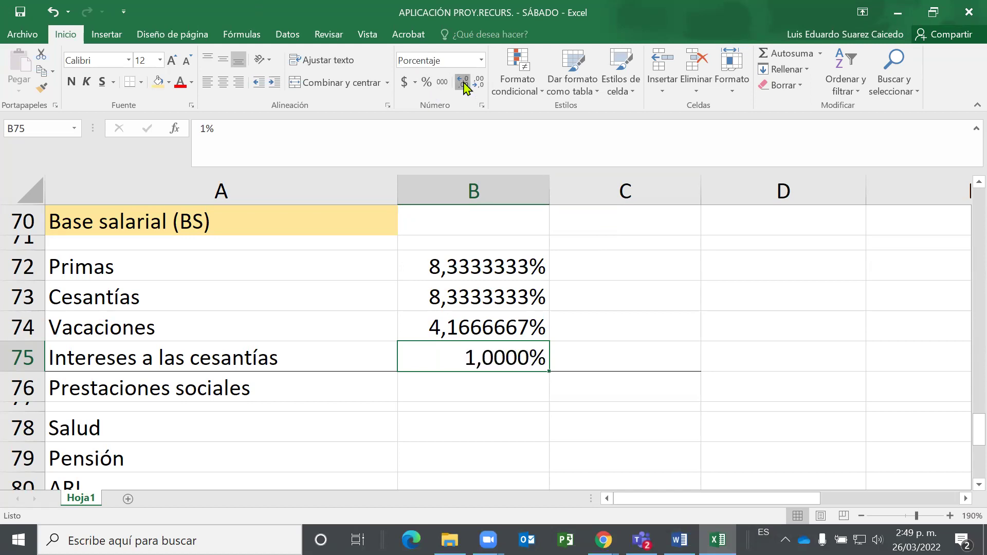
pyautogui.click(463, 82)
pyautogui.click(464, 82)
pyautogui.click(464, 83)
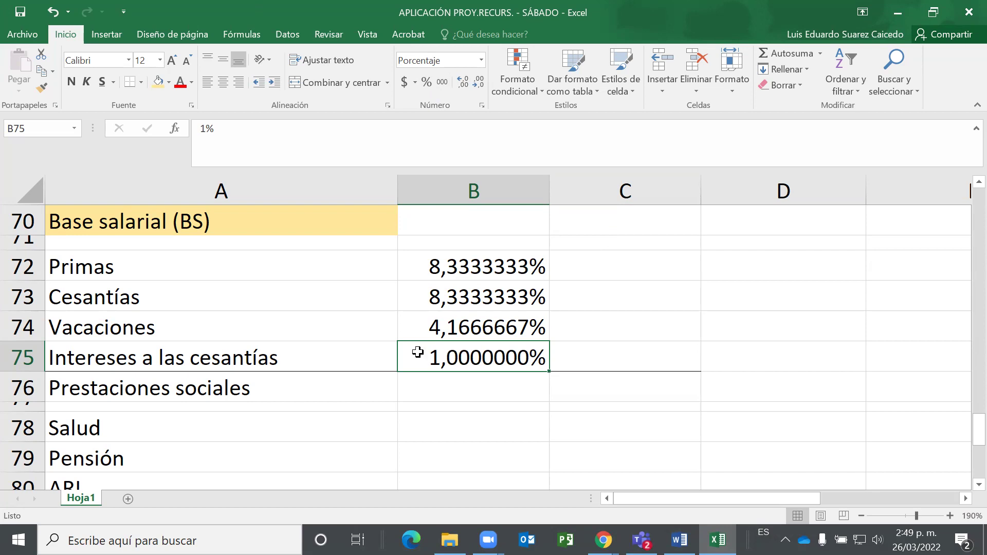
pyautogui.click(107, 301)
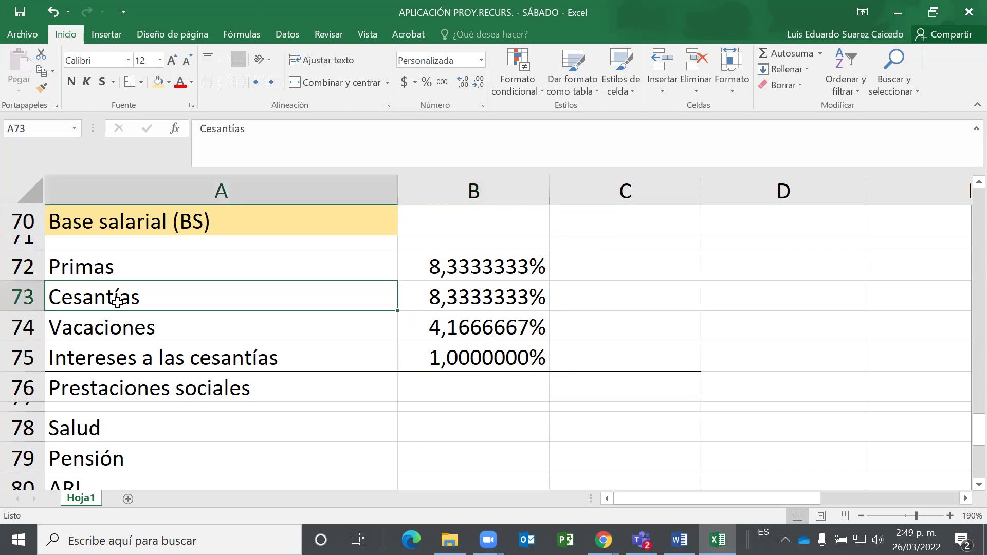
pyautogui.click(461, 360)
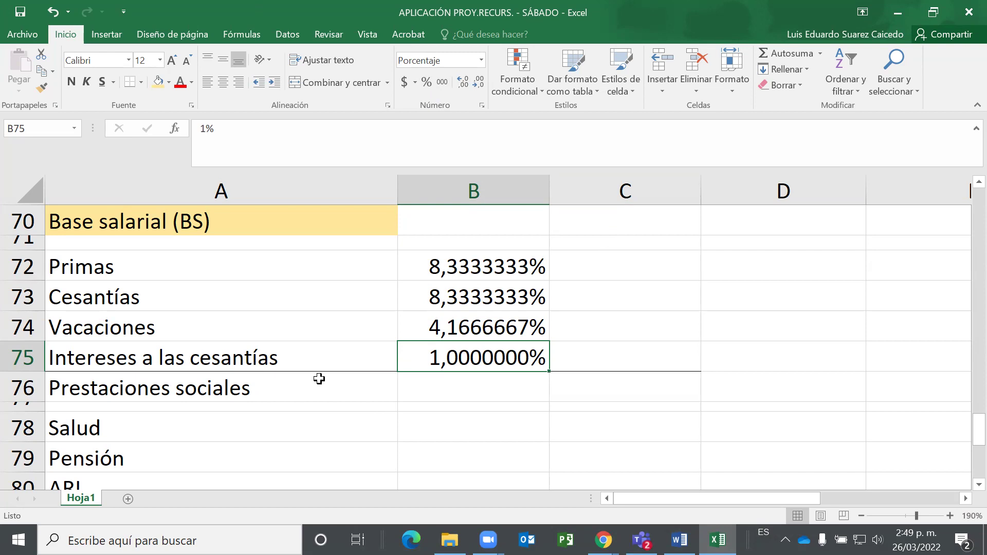
pyautogui.click(424, 396)
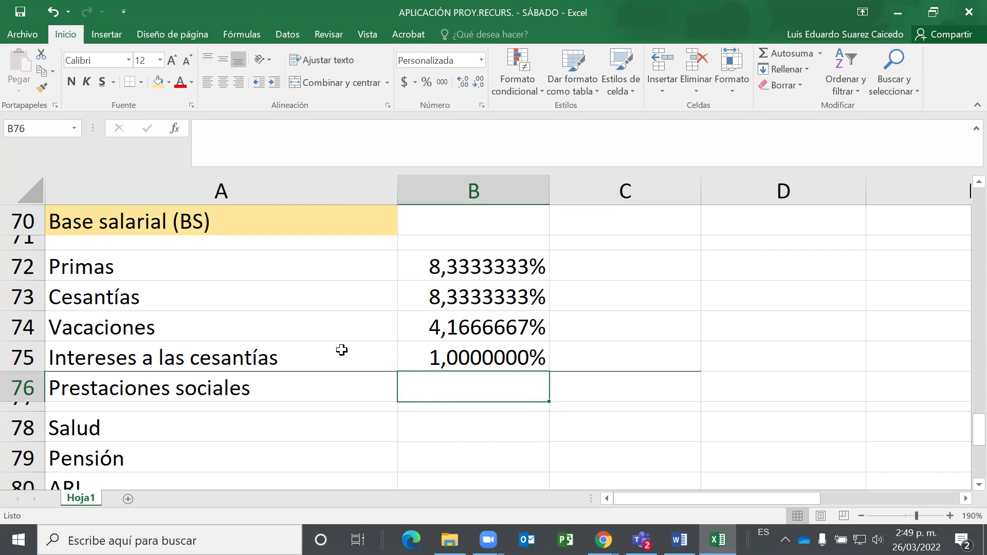
pyautogui.click(455, 360)
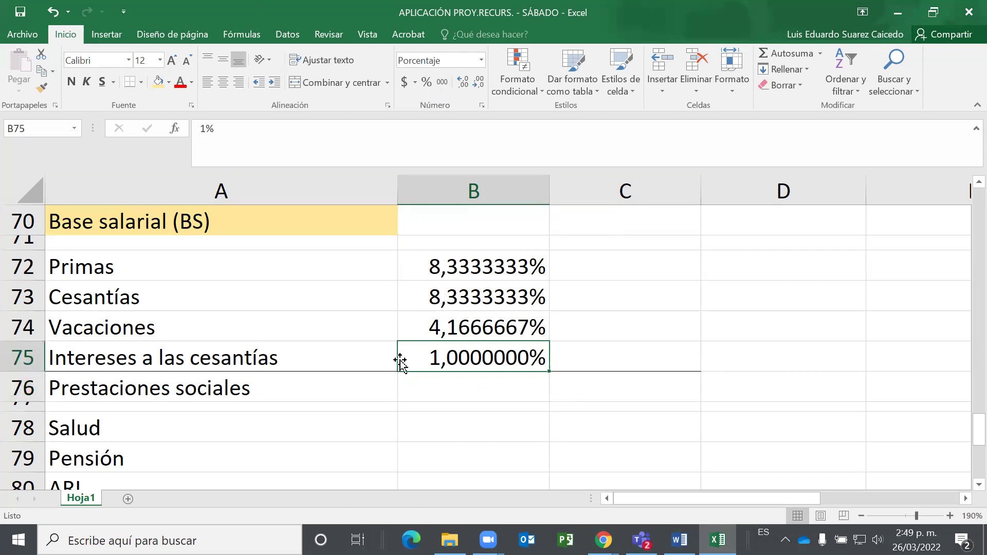
pyautogui.click(446, 292)
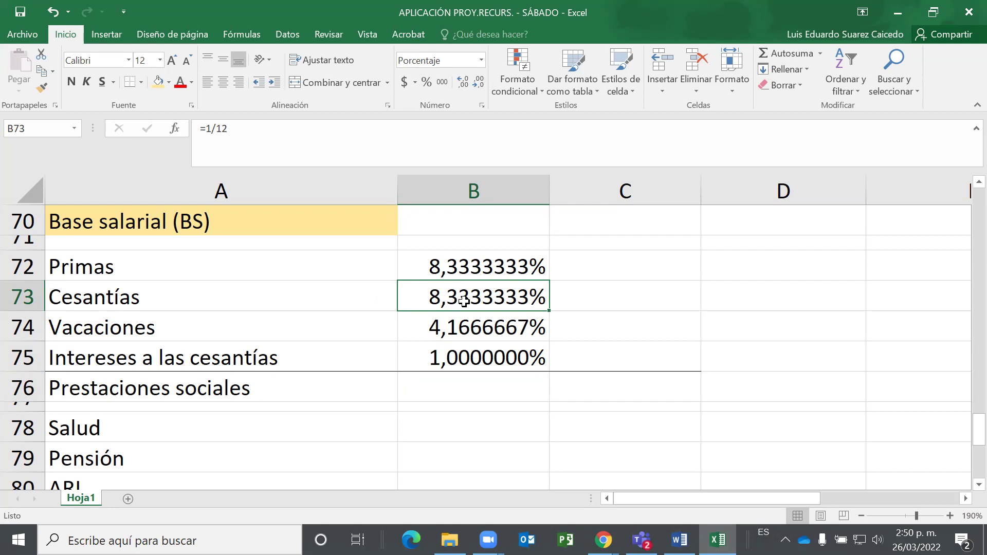
pyautogui.scroll(-1, 464, 301)
pyautogui.click(451, 259)
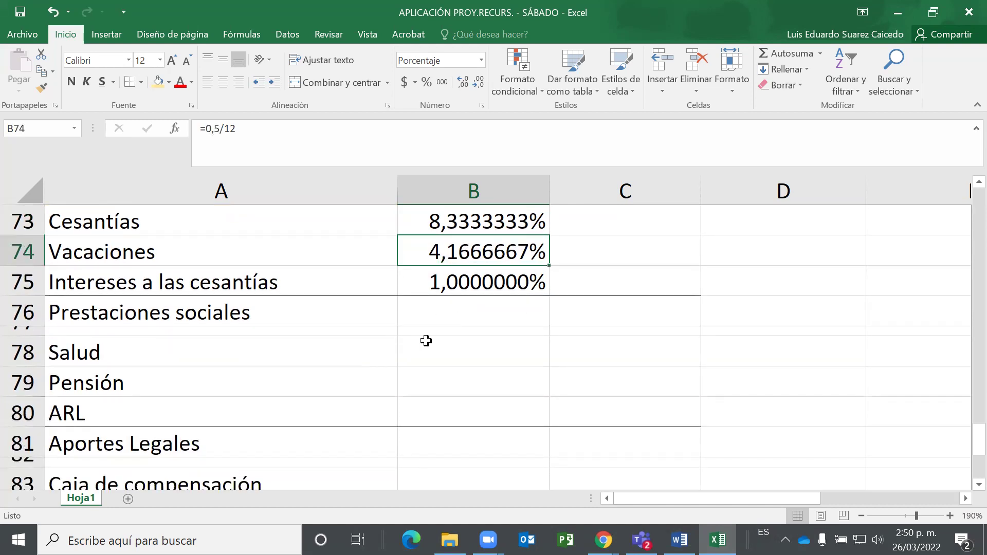
# Enter 8,5% for Salud in B78.
pyautogui.scroll(-1, 426, 341)
pyautogui.click(471, 264)
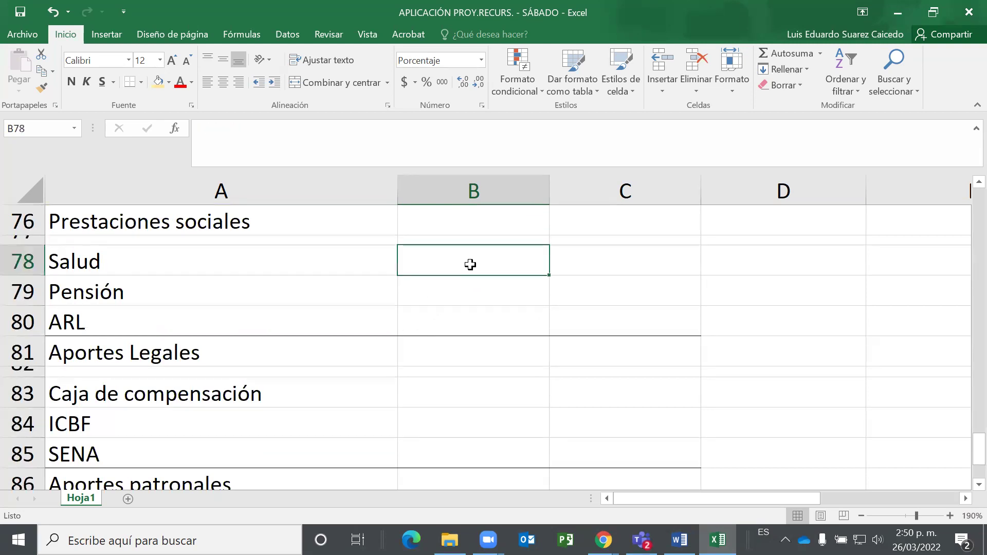
pyautogui.write('8')
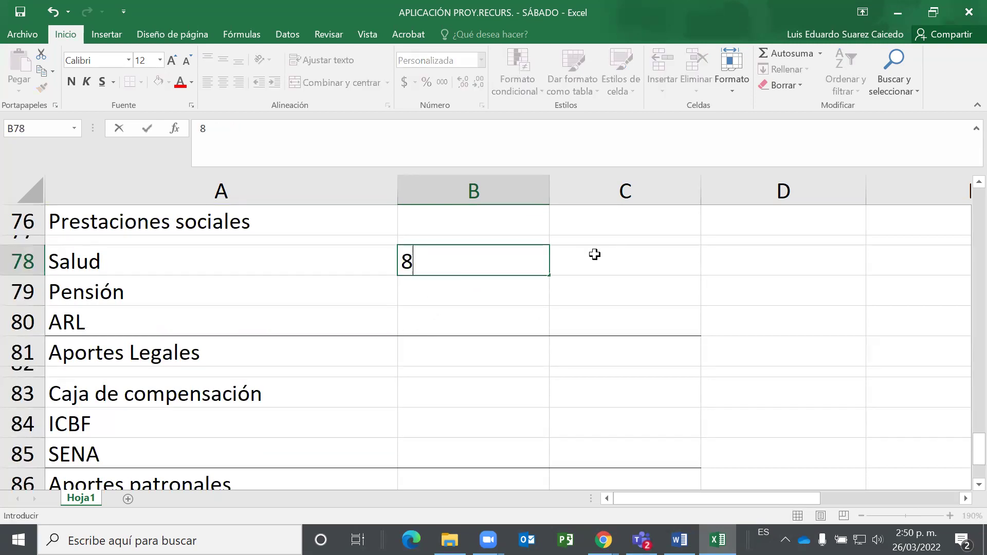
pyautogui.write(',5%')
pyautogui.press('Return')
pyautogui.press('Up')
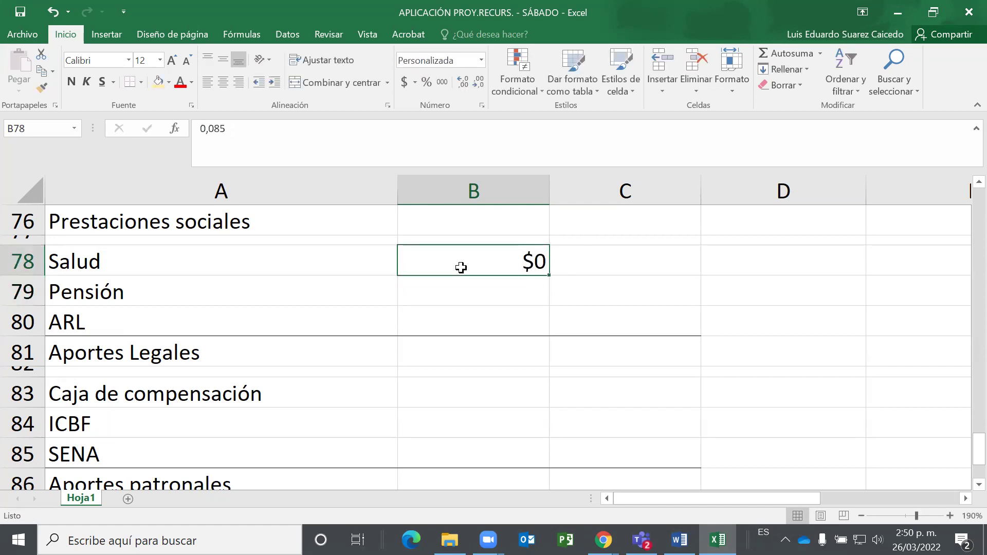
# Format the Salud, Pensión and ARL cells B78:B80 as percentages with six decimal places.
pyautogui.moveTo(458, 267); pyautogui.dragTo(453, 324)
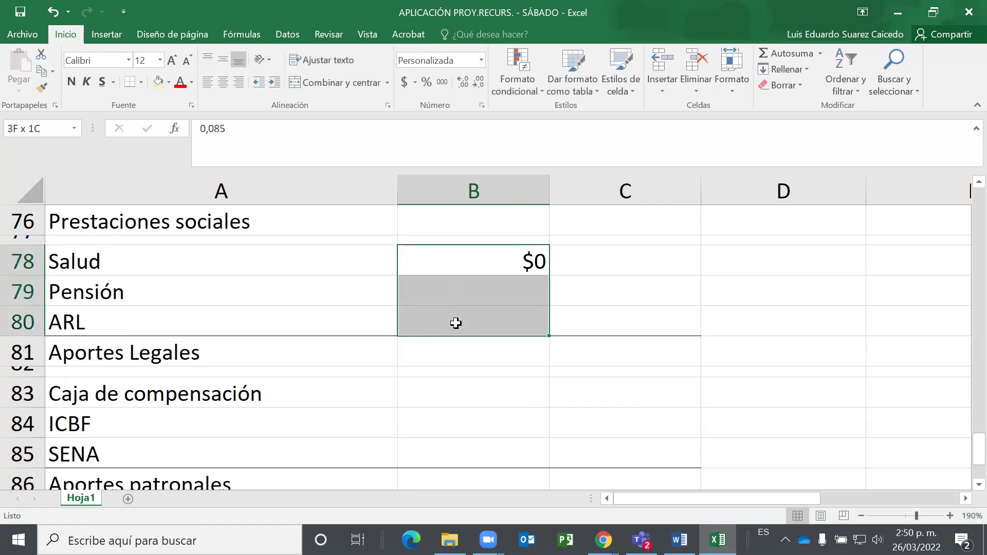
pyautogui.click(414, 82)
pyautogui.click(427, 83)
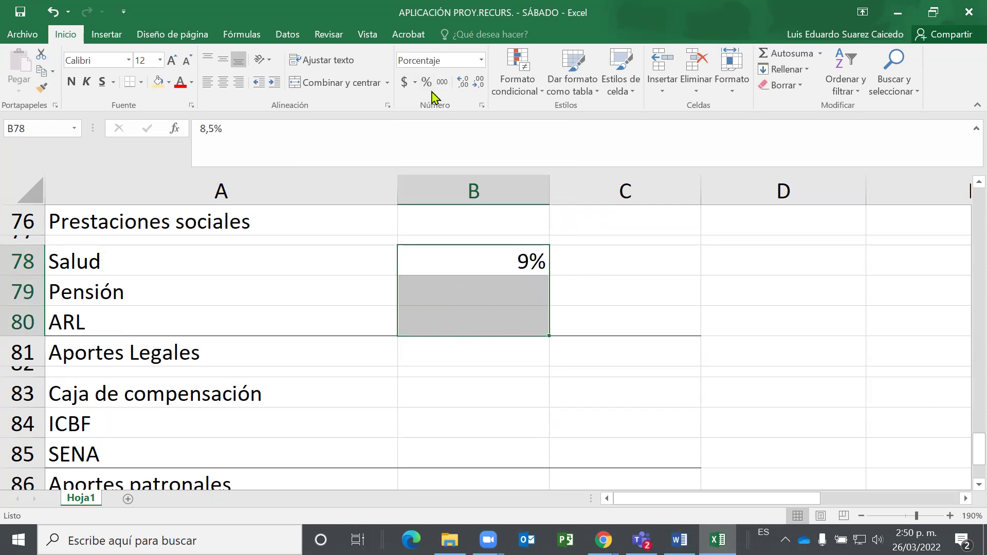
pyautogui.click(463, 82)
pyautogui.click(462, 82)
pyautogui.click(462, 82)
pyautogui.click(463, 83)
pyautogui.click(464, 84)
pyautogui.click(463, 85)
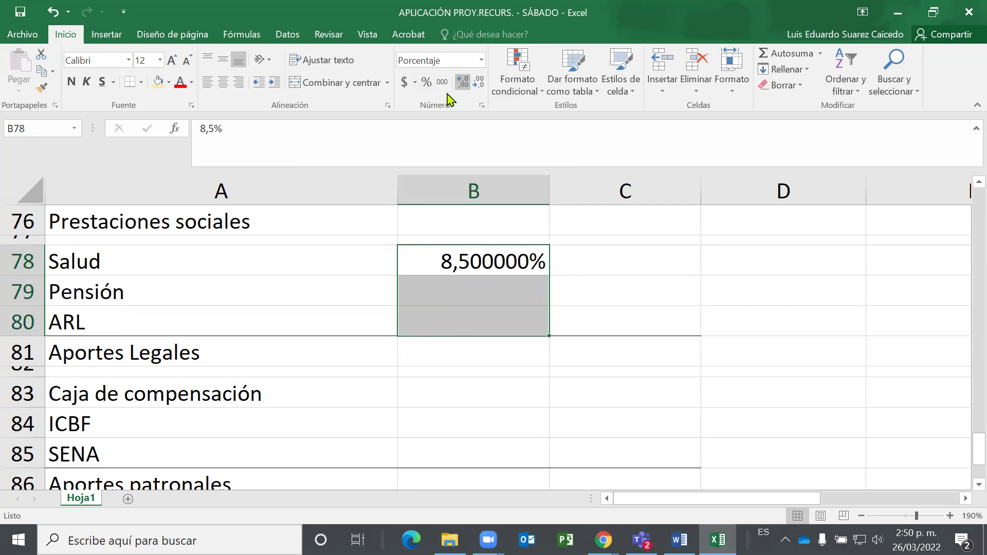
# Enter 12% for Pensión in B79 and 0,522% for ARL in B80.
pyautogui.click(478, 291)
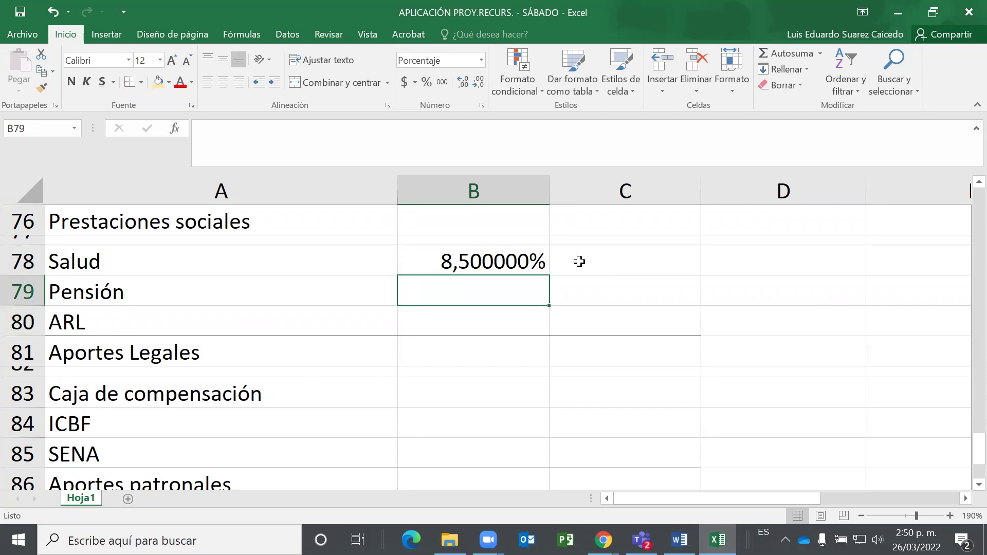
pyautogui.write('12')
pyautogui.press('Return')
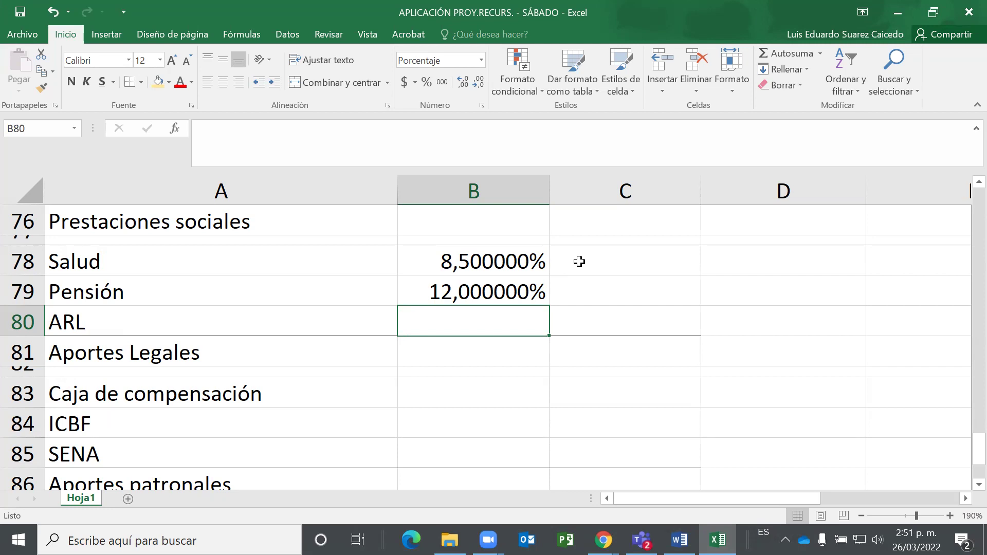
pyautogui.write('0,5')
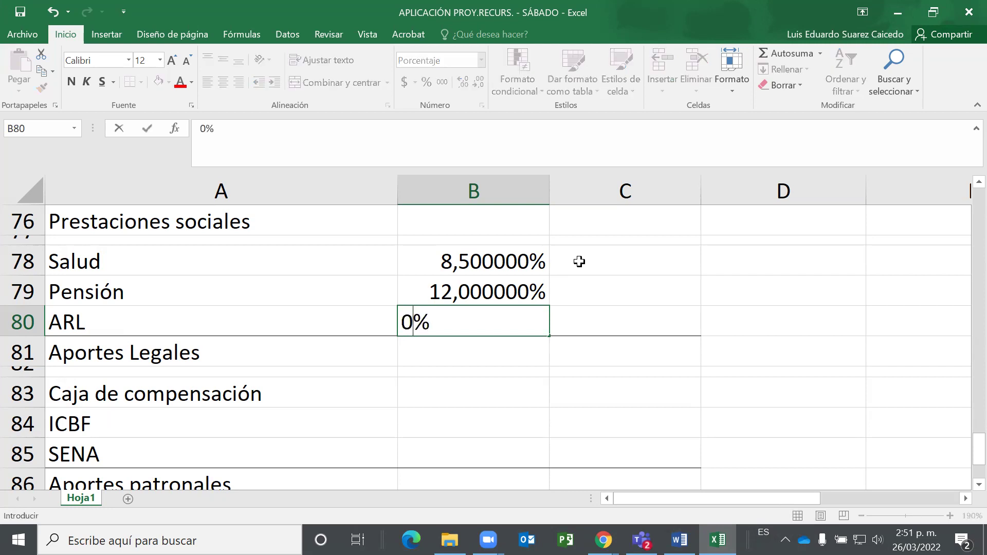
pyautogui.write('22')
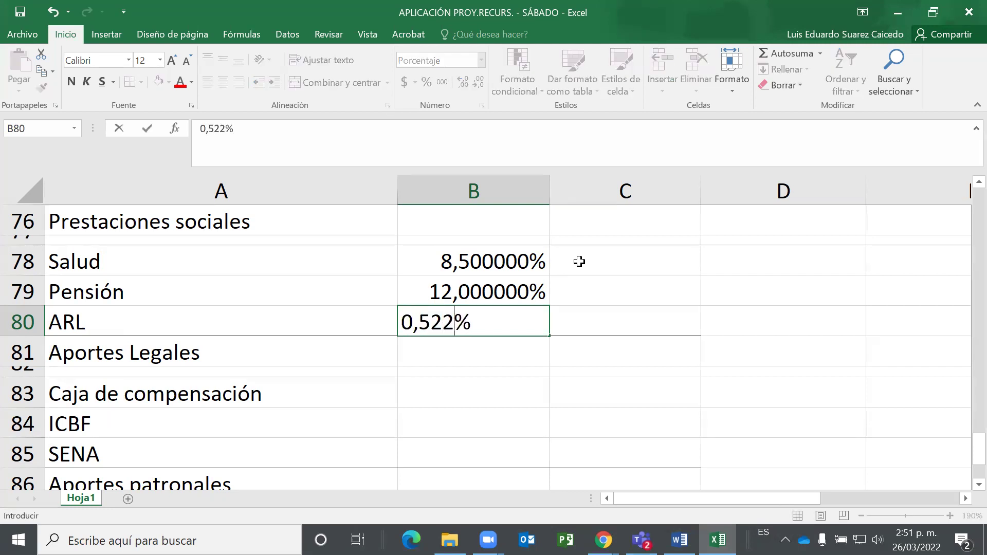
pyautogui.press('Return')
# Review the Salud, Pensión and ARL percentages in B78:B80 one by one.
pyautogui.press('Up')
pyautogui.press('Up')
pyautogui.press('Up')
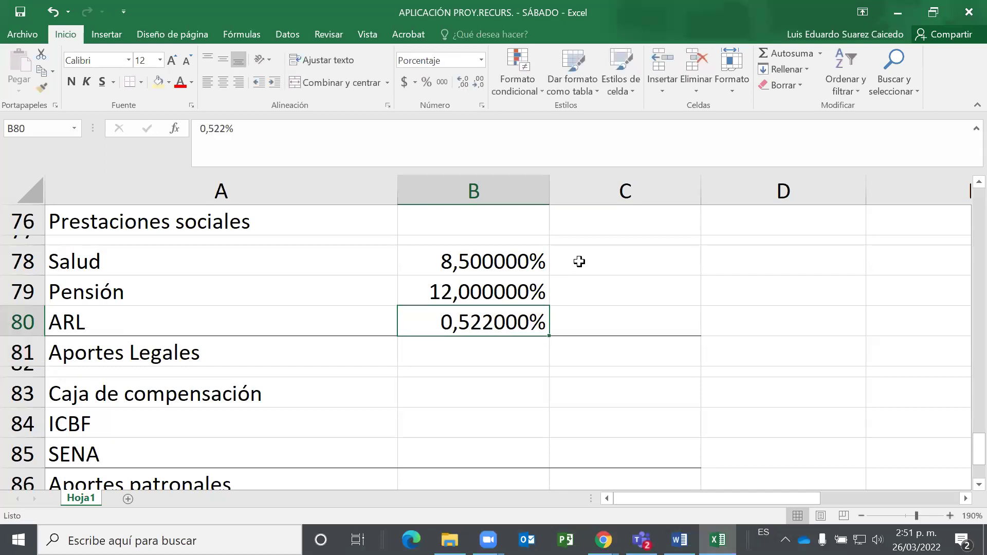
pyautogui.press('Left')
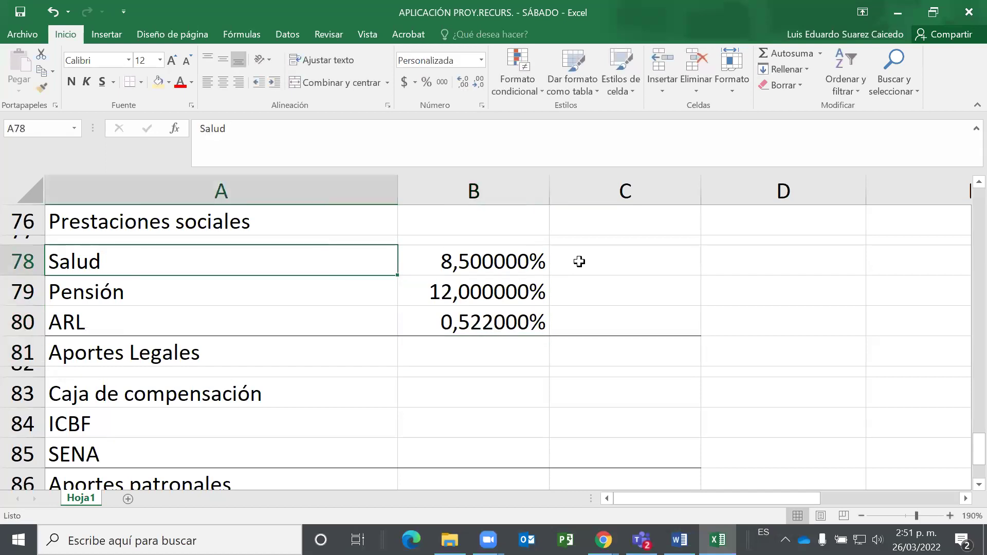
pyautogui.press('Right')
pyautogui.press('Left')
pyautogui.press('Right')
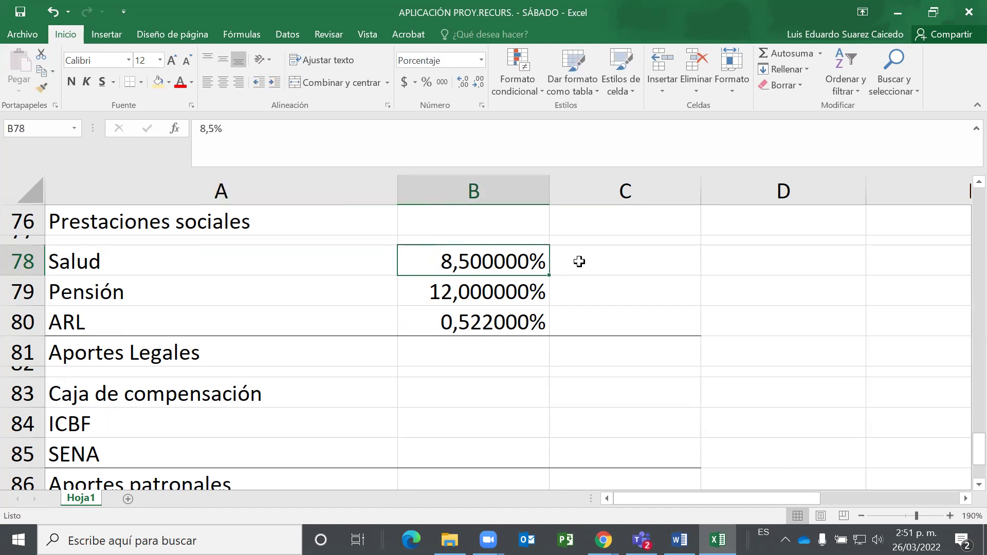
pyautogui.press('Down')
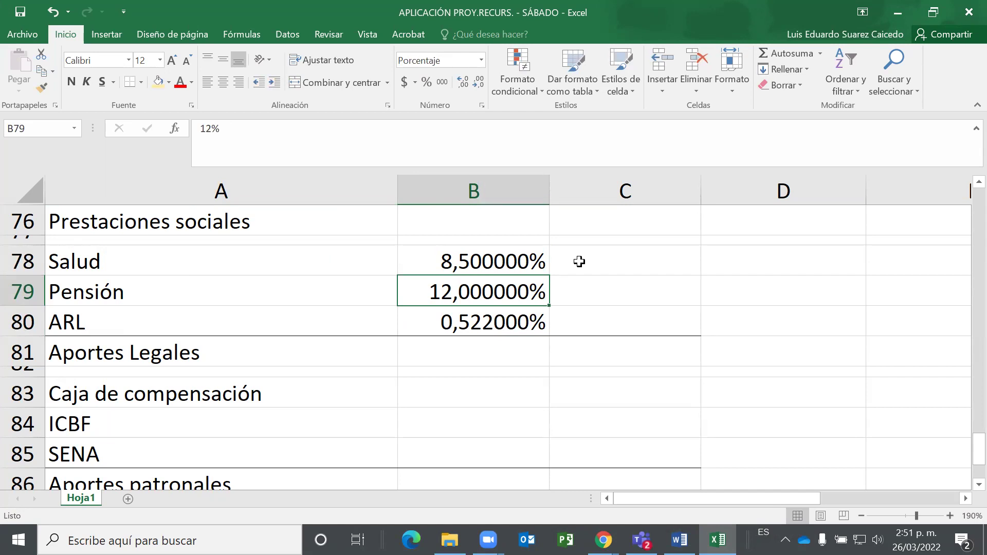
pyautogui.press('Up')
pyautogui.press('Down')
pyautogui.press('Up')
pyautogui.press('Down')
pyautogui.press('Up')
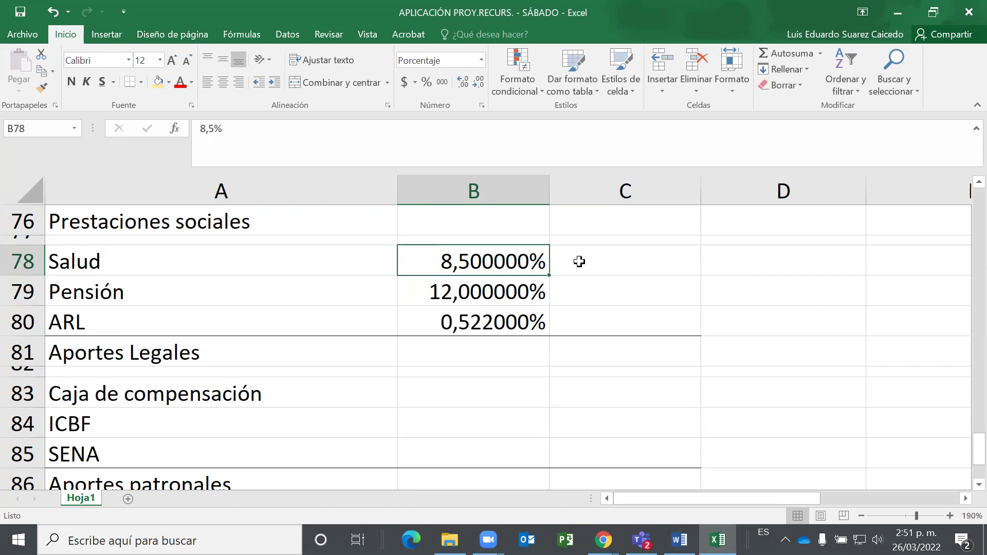
pyautogui.press('Down')
pyautogui.press('Up')
pyautogui.press('Down')
pyautogui.press('Down')
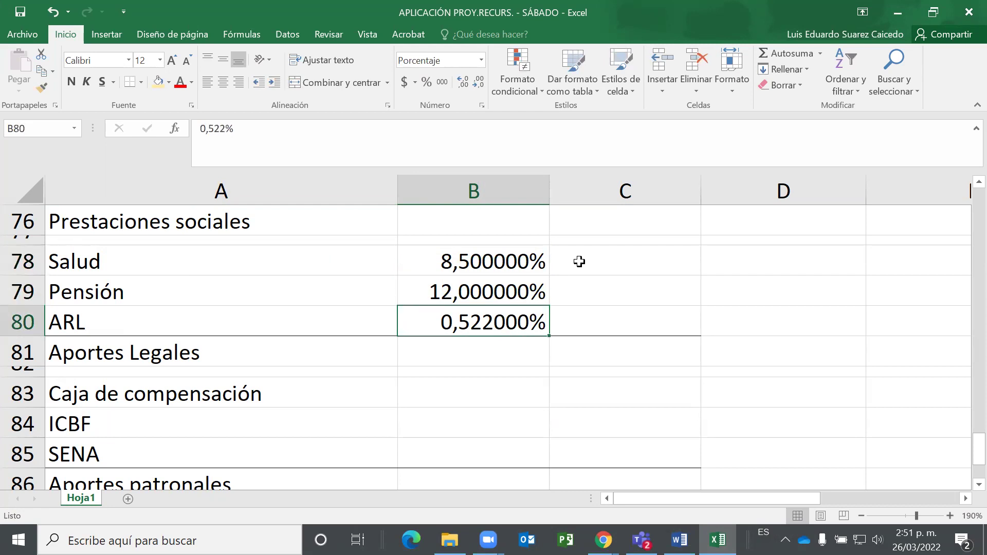
# Review the Salud, Pensión and ARL contribution rates in cells B78 to B80.
pyautogui.press('Up')
pyautogui.press('Up')
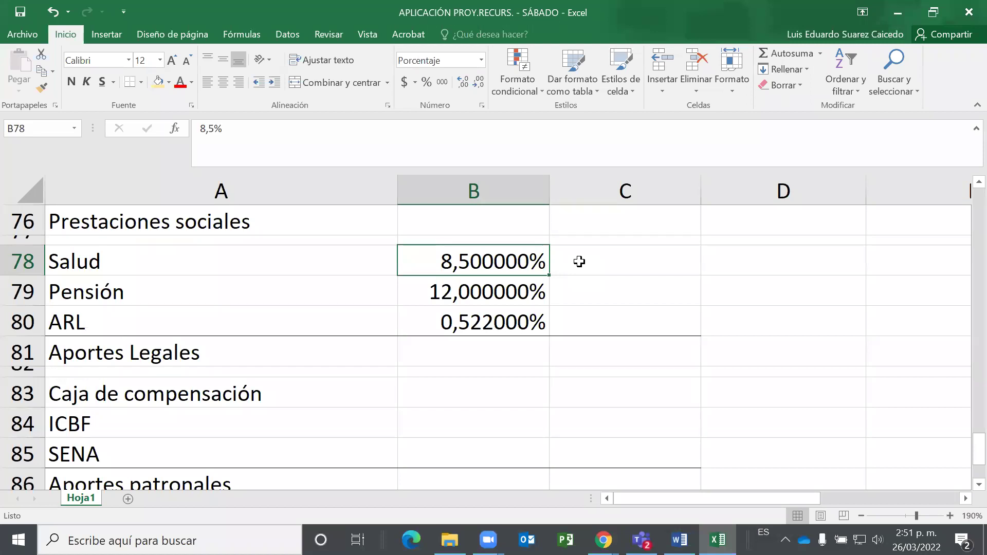
pyautogui.press('Down')
pyautogui.press('Up')
pyautogui.press('Down')
pyautogui.press('Up')
pyautogui.press('Down')
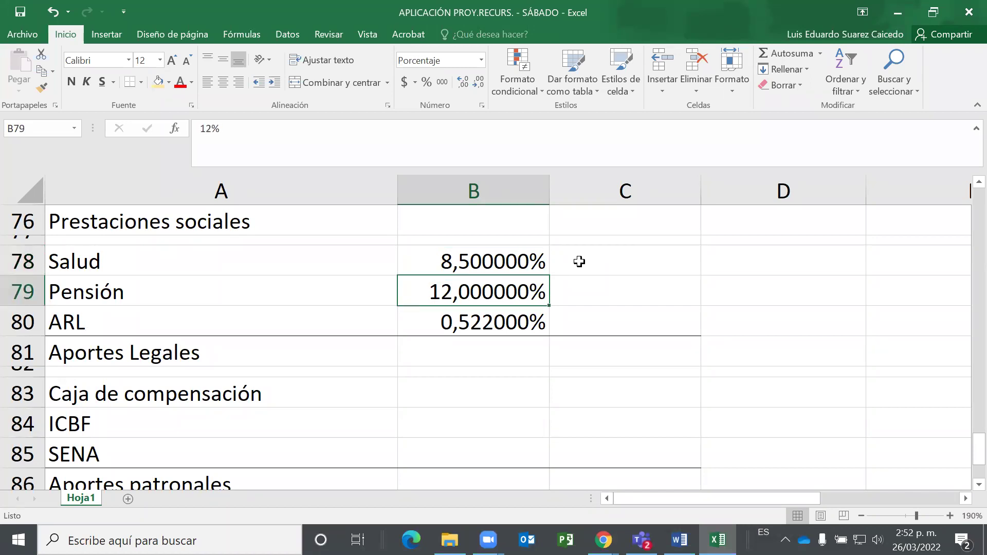
pyautogui.press('Down')
pyautogui.press('Up')
pyautogui.press('Up')
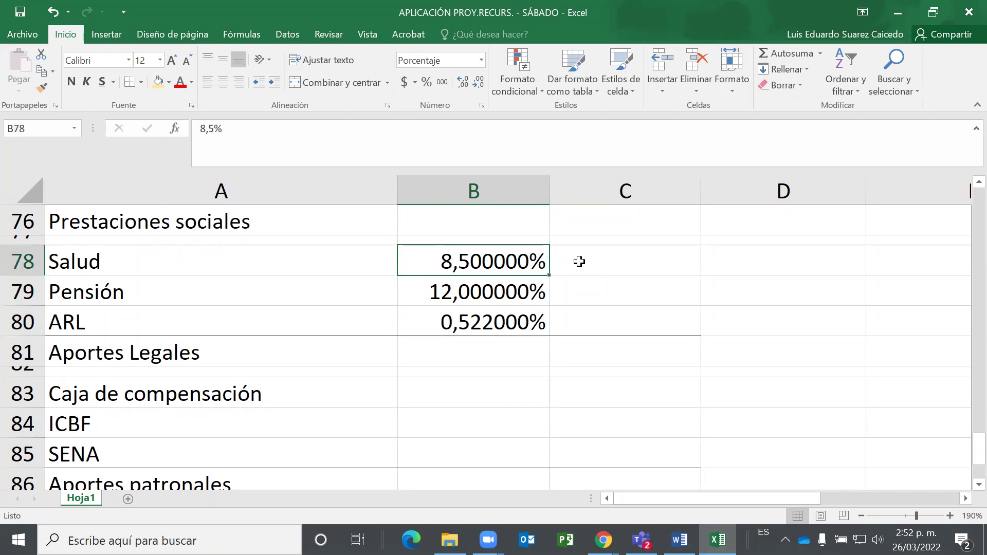
pyautogui.press('Down')
pyautogui.press('Up')
pyautogui.press('Down')
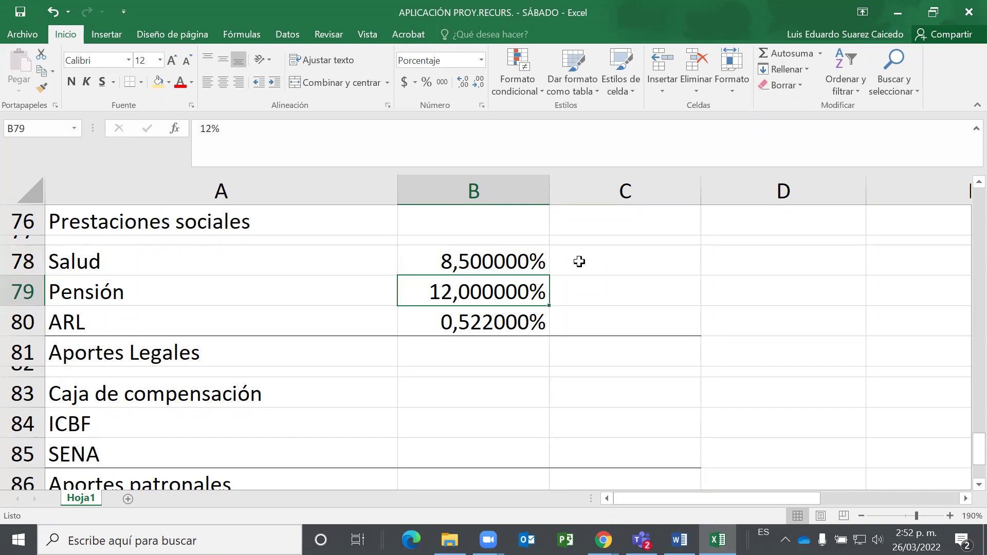
pyautogui.press('Left')
pyautogui.press('Right')
pyautogui.press('Down')
pyautogui.press('Up')
pyautogui.press('Left')
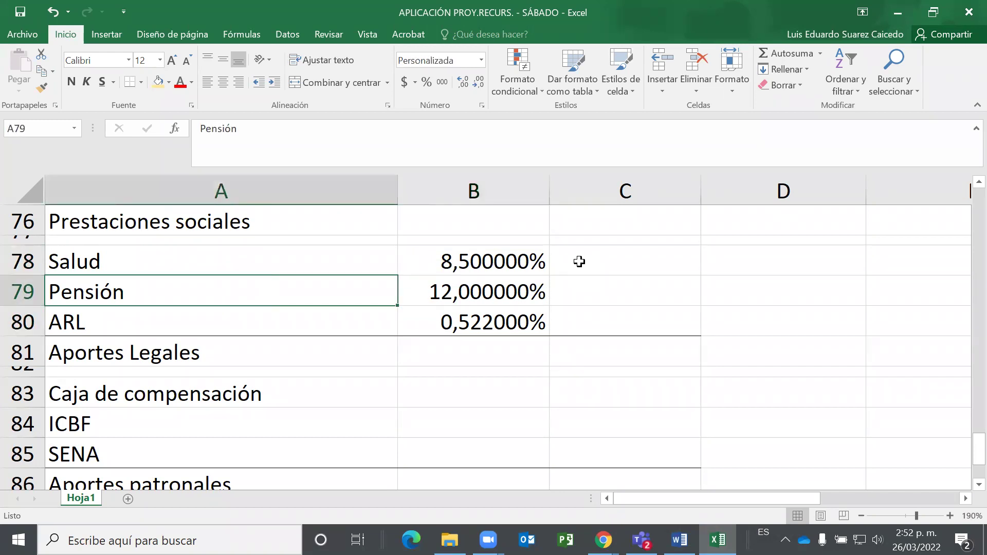
pyautogui.press('Right')
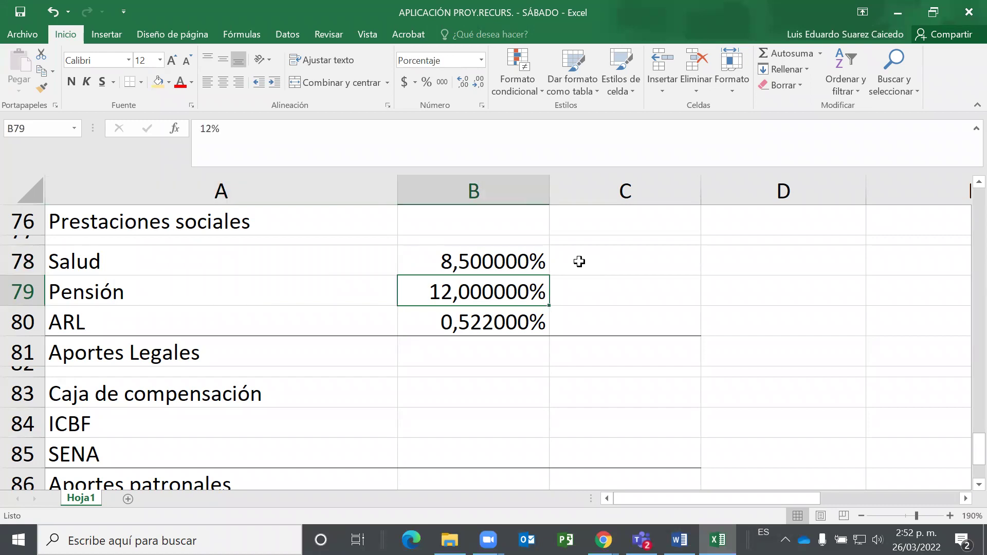
pyautogui.press('Left')
pyautogui.press('Right')
pyautogui.press('Left')
pyautogui.press('Right')
pyautogui.press('Down')
pyautogui.press('Up')
pyautogui.press('Down')
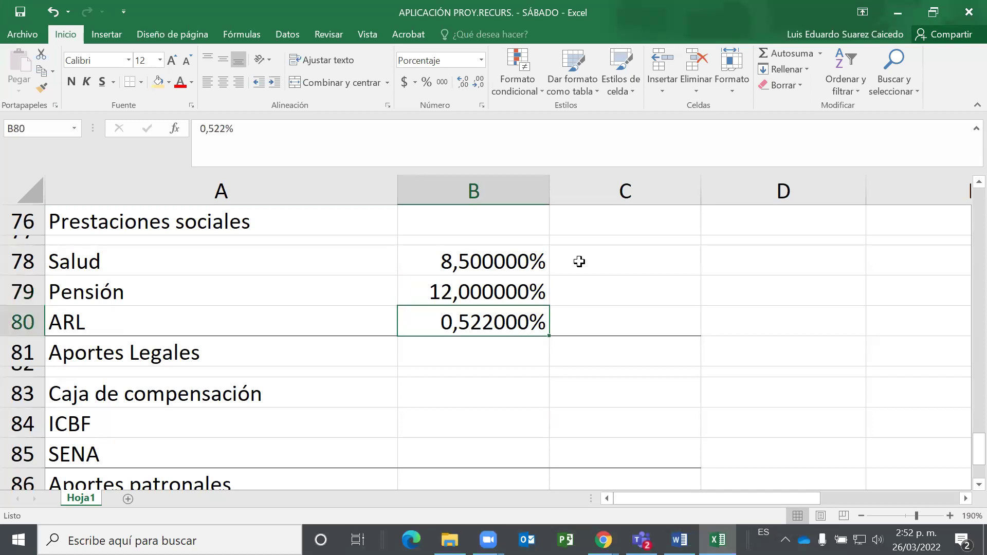
pyautogui.press('Up')
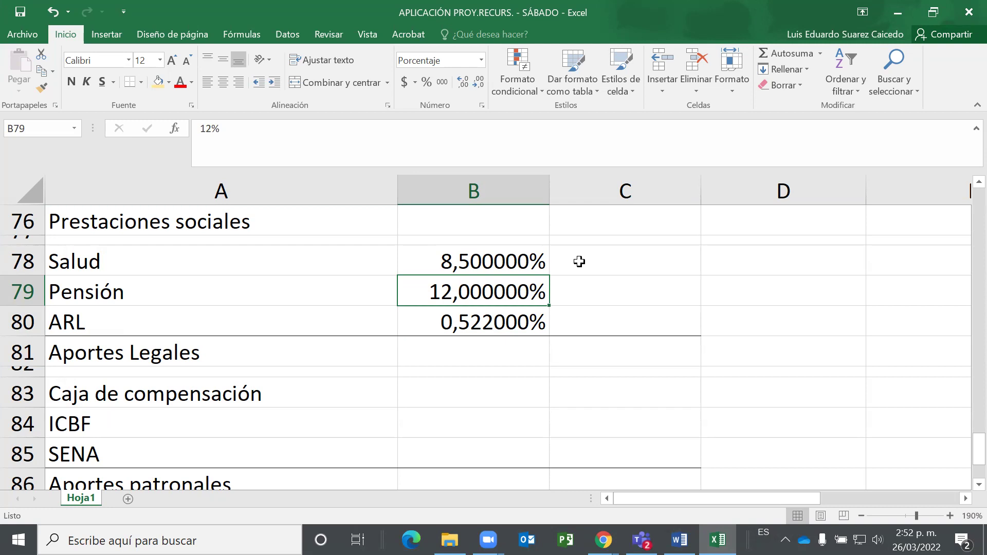
pyautogui.press('Down')
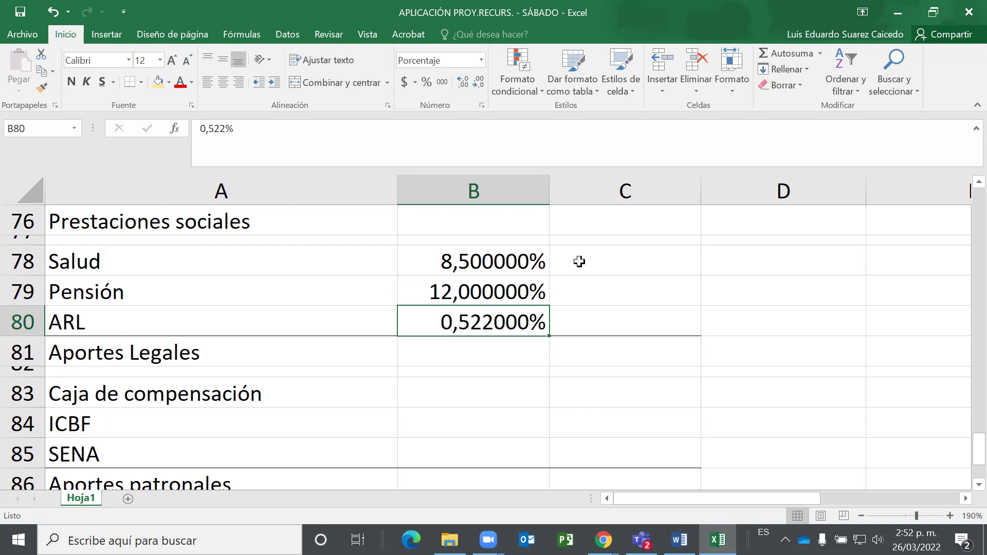
# Look over the Aportes Legales, Caja de compensación, ICBF, SENA and Aportes patronales rows in column B.
pyautogui.press('Down')
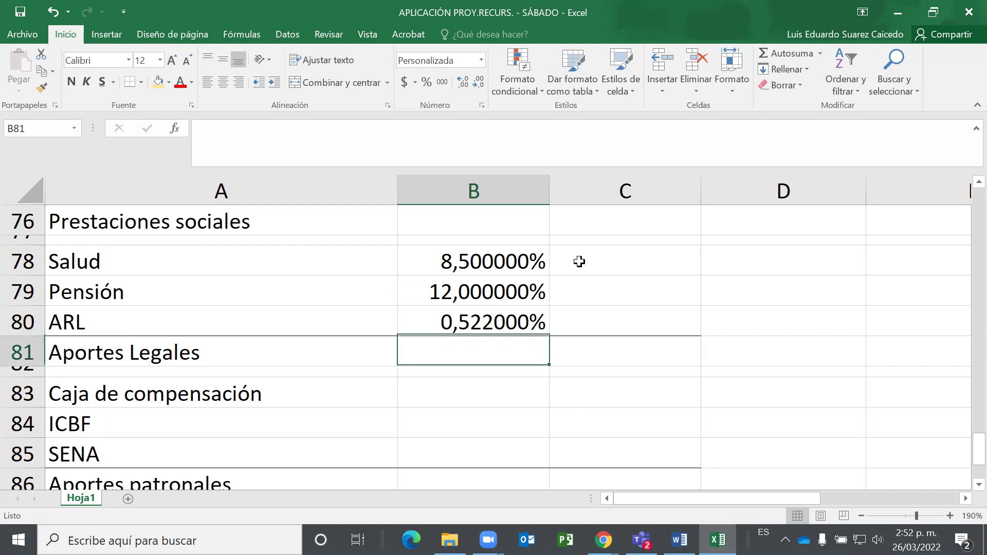
pyautogui.press('Up')
pyautogui.press('Down')
pyautogui.press('Down')
pyautogui.press('Down')
pyautogui.press('Down')
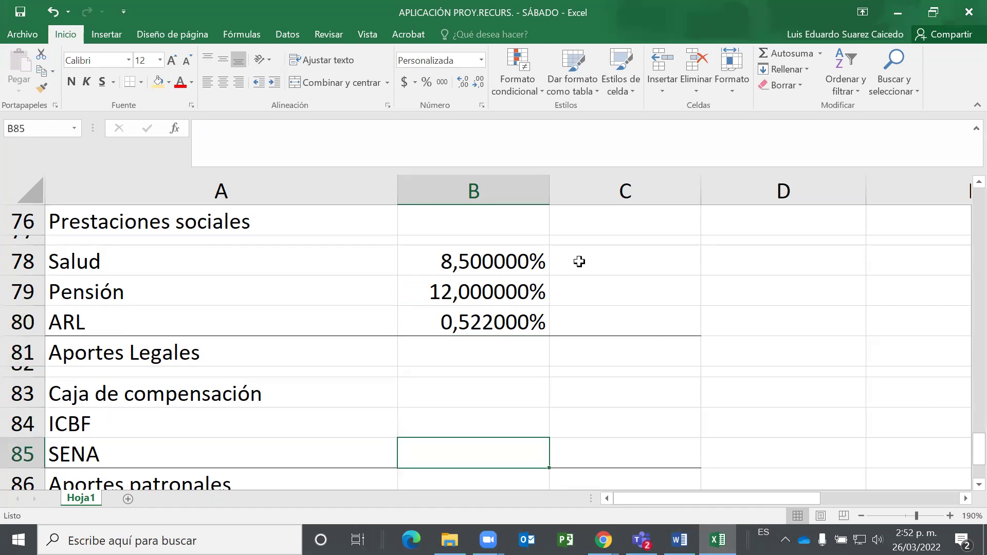
pyautogui.press('Up')
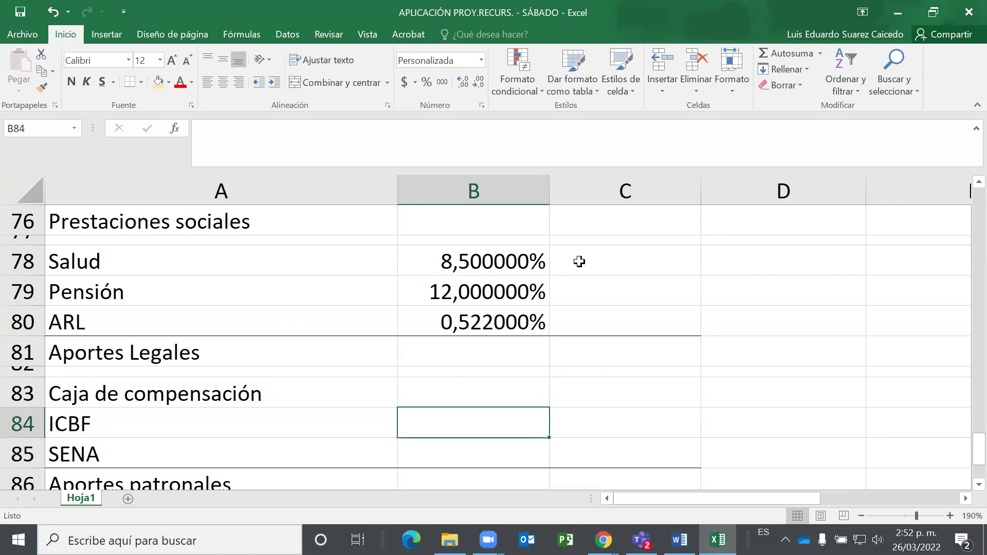
pyautogui.press('Up')
pyautogui.press('Up')
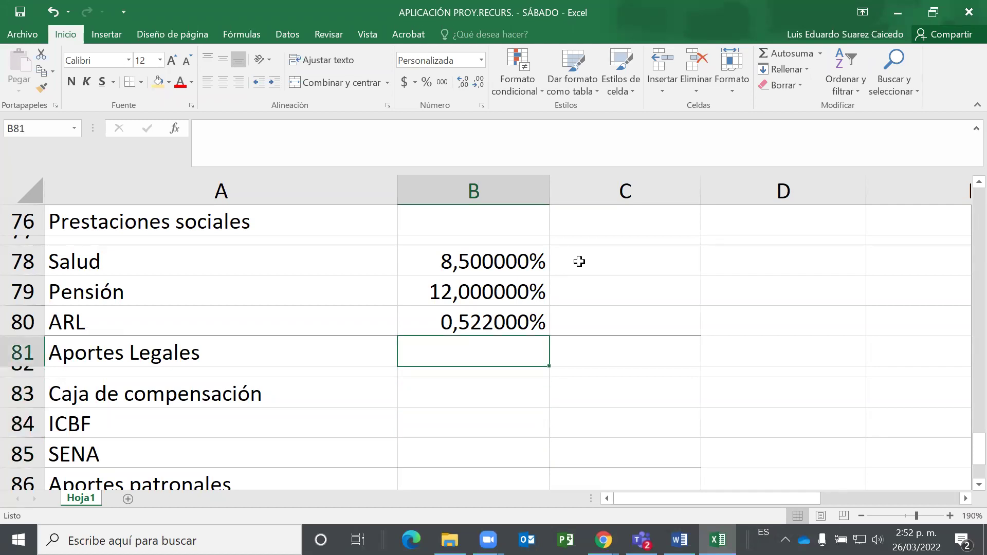
pyautogui.press('Down')
pyautogui.press('Down')
pyautogui.press('Down')
pyautogui.press('Down')
pyautogui.press('Up')
pyautogui.press('Up')
pyautogui.press('Up')
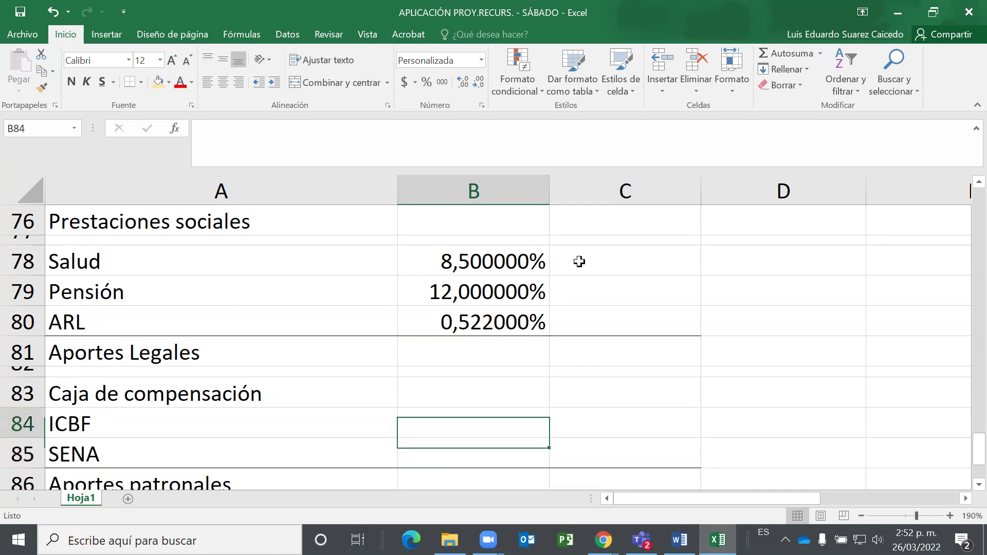
pyautogui.press('Up')
pyautogui.press('Down')
pyautogui.press('Down')
pyautogui.press('Down')
pyautogui.press('Down')
pyautogui.press('Down')
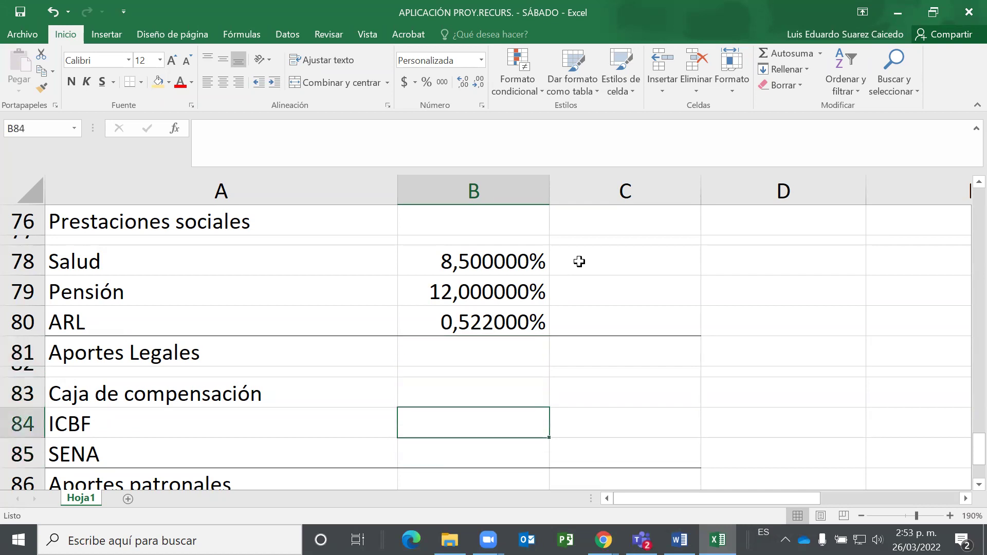
pyautogui.press('Down')
pyautogui.press('Down')
pyautogui.press('Down')
# Enter the rates 4% for Caja de compensación, 3% for ICBF and 2% for SENA in cells B83 to B85.
pyautogui.press('Up')
pyautogui.press('Up')
pyautogui.press('Up')
pyautogui.press('Up')
pyautogui.press('Up')
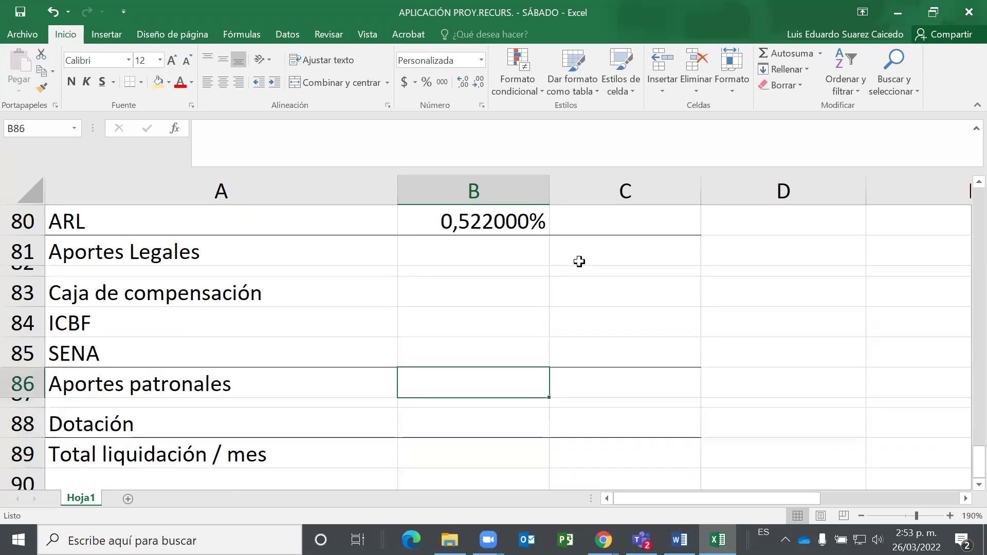
pyautogui.press('Up')
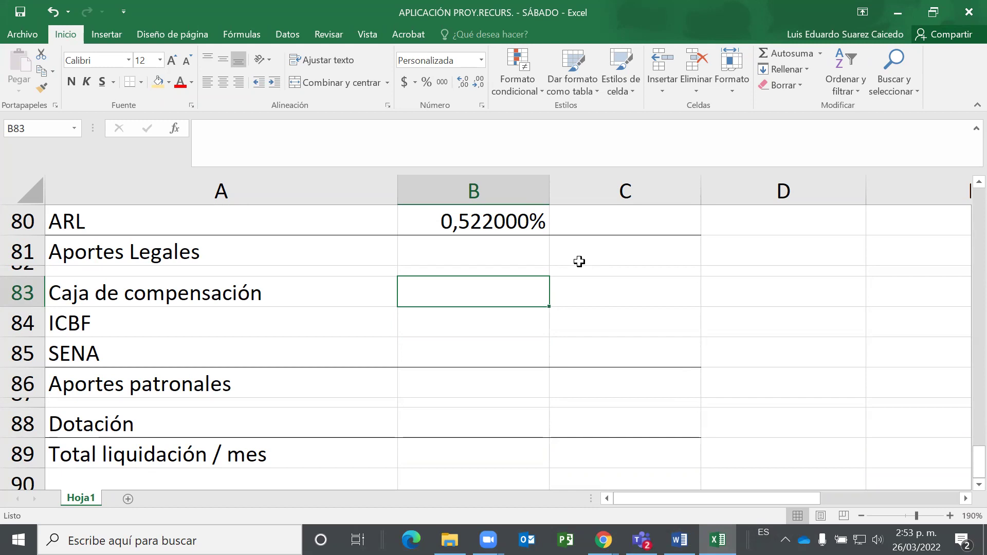
pyautogui.write('4%')
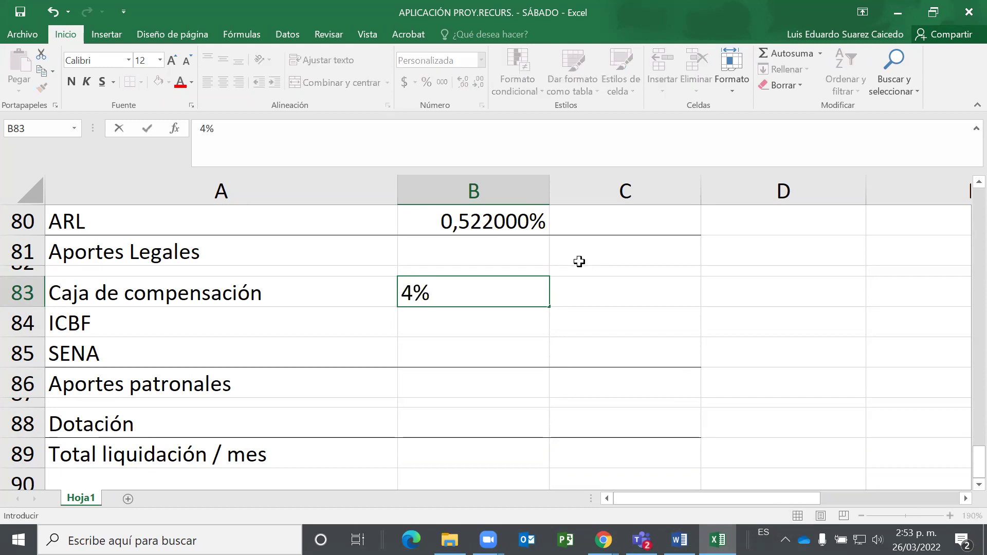
pyautogui.press('Return')
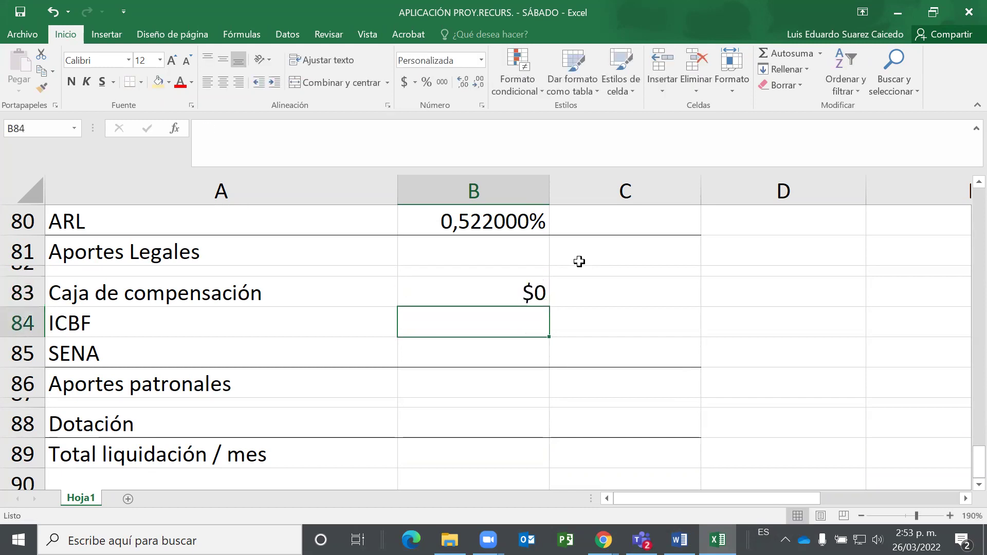
pyautogui.write('3%')
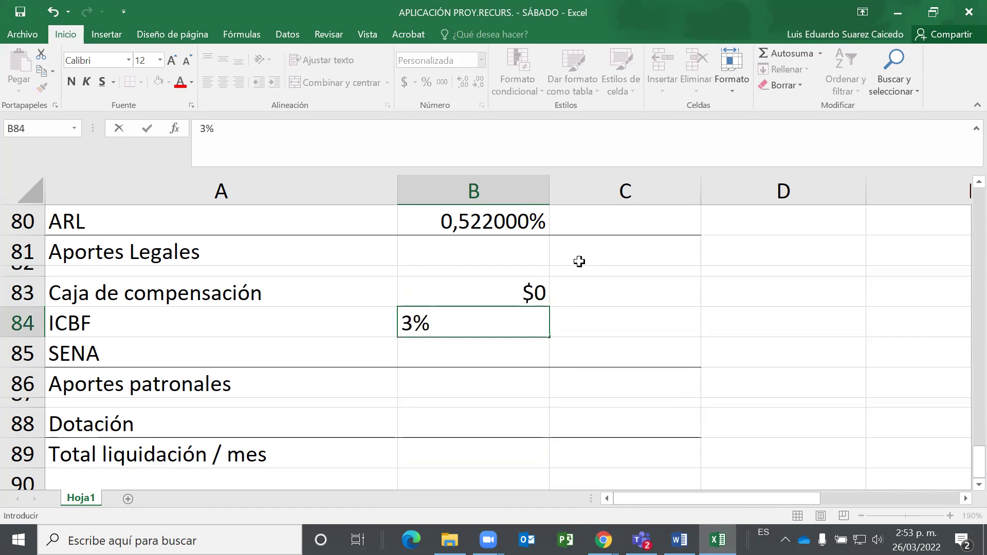
pyautogui.press('Return')
pyautogui.write('2%')
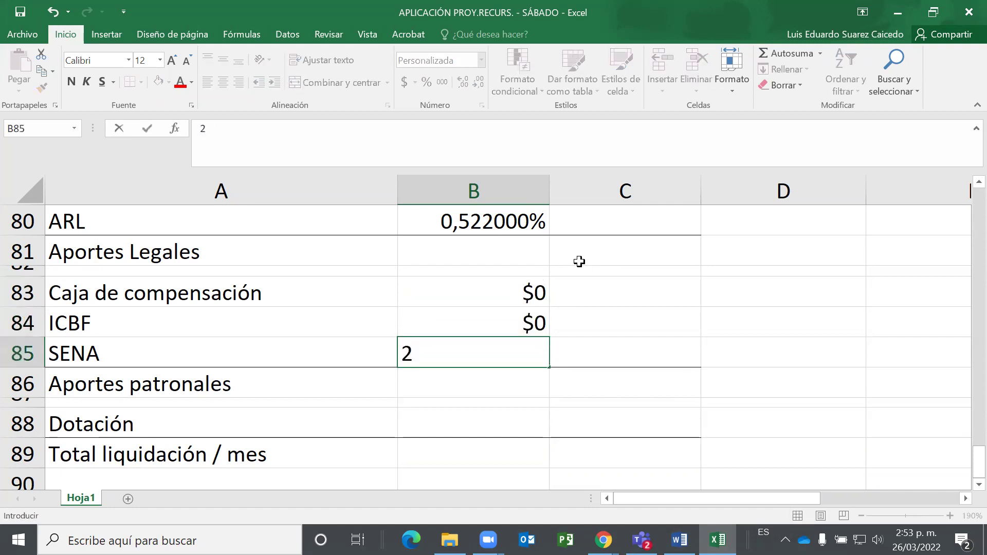
pyautogui.press('Return')
# Format the Caja de compensación, ICBF and SENA rates in B83:B85 as percentages.
pyautogui.press('Up')
pyautogui.press('Up')
pyautogui.press('Up')
pyautogui.press('Up')
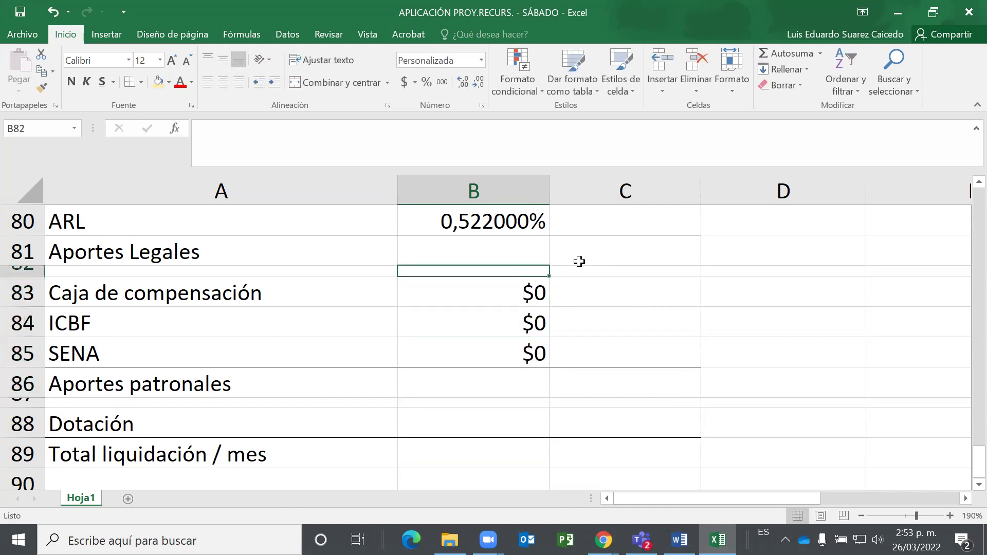
pyautogui.press('Down')
pyautogui.hotkey('shift', 'Down')
pyautogui.hotkey('shift', 'Down')
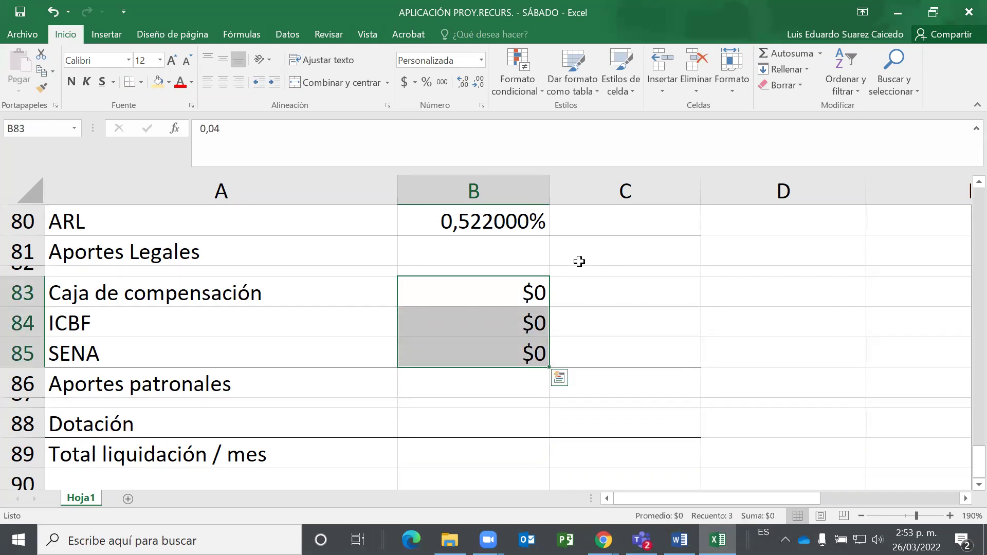
pyautogui.click(425, 87)
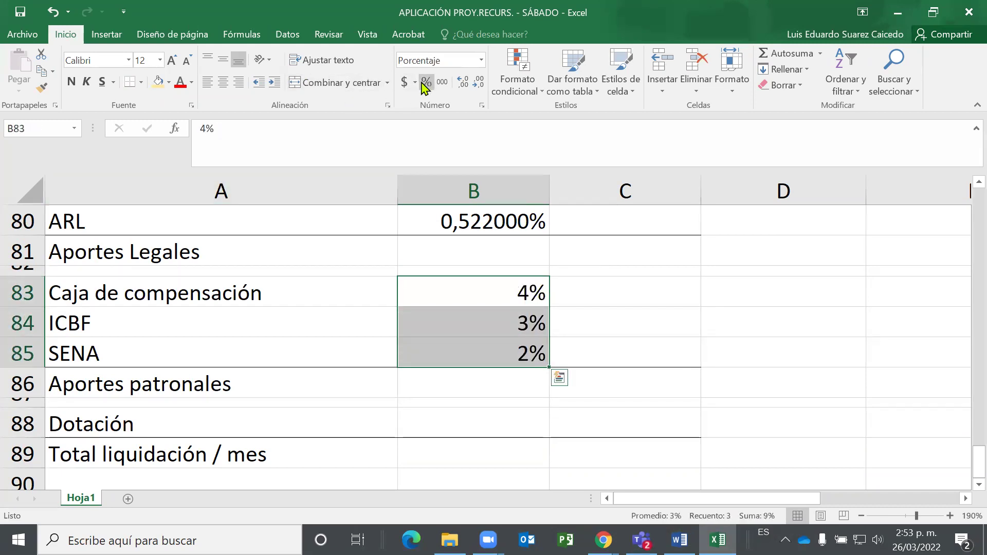
# Increase the precision of the percentages in B83:B85 to six decimal places.
pyautogui.click(464, 83)
pyautogui.click(465, 84)
pyautogui.click(464, 84)
pyautogui.click(465, 84)
pyautogui.click(465, 84)
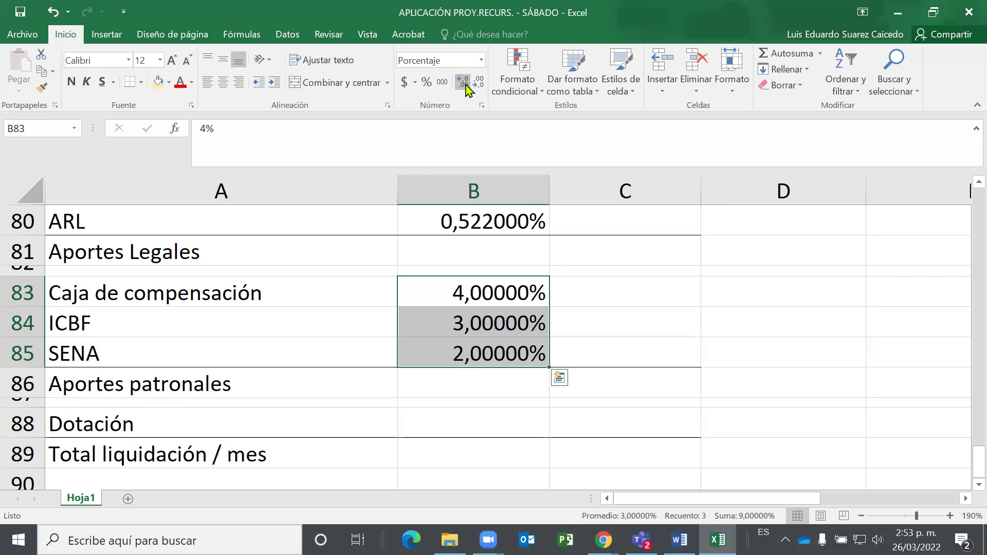
pyautogui.click(464, 84)
# Review the Caja de compensación, ICBF and SENA entries, the Aportes patronales row and the contribution rates above them.
pyautogui.click(486, 311)
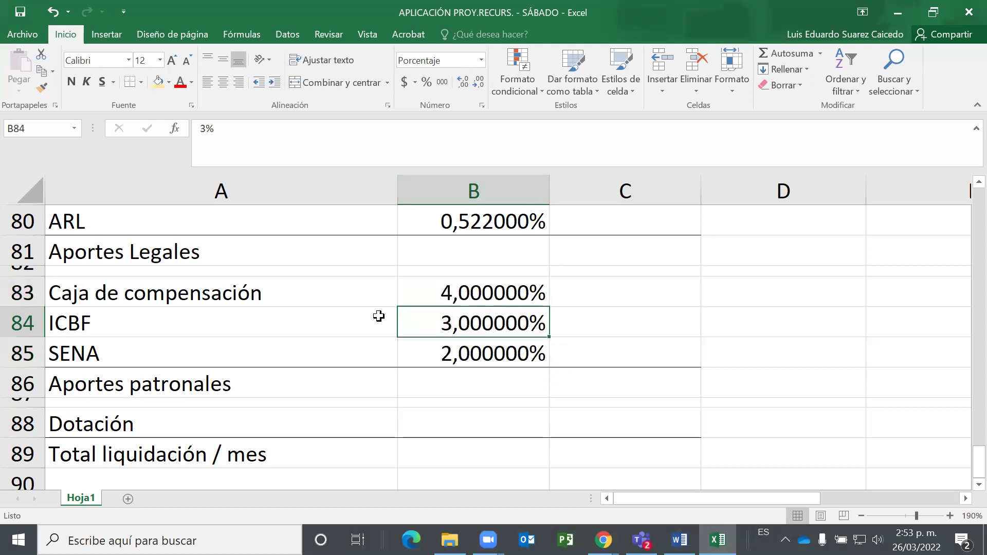
pyautogui.click(194, 292)
pyautogui.click(447, 292)
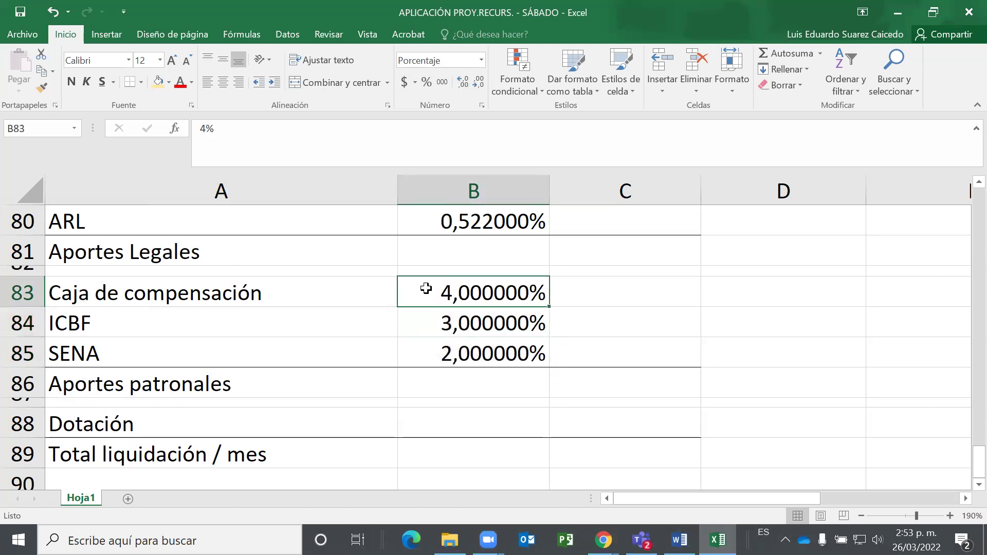
pyautogui.click(126, 296)
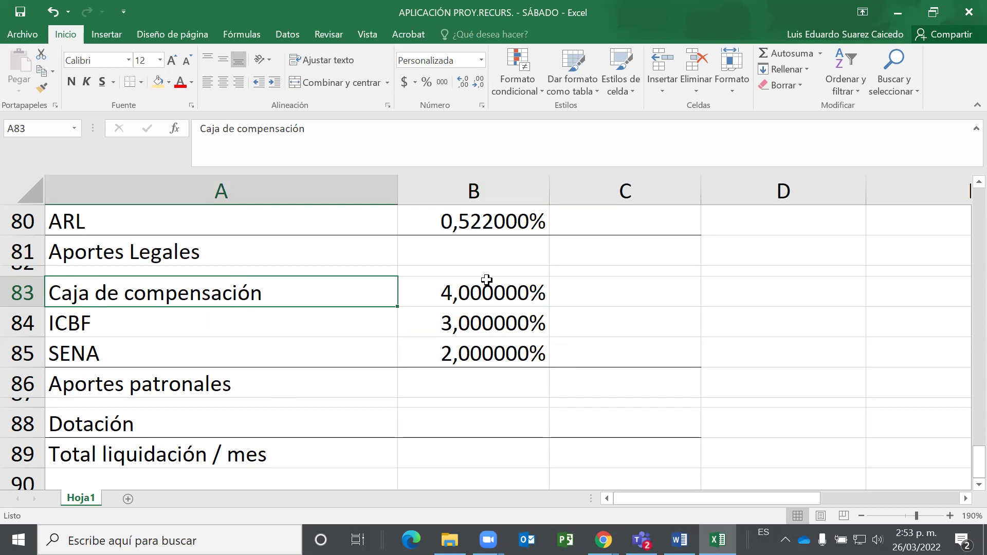
pyautogui.click(483, 301)
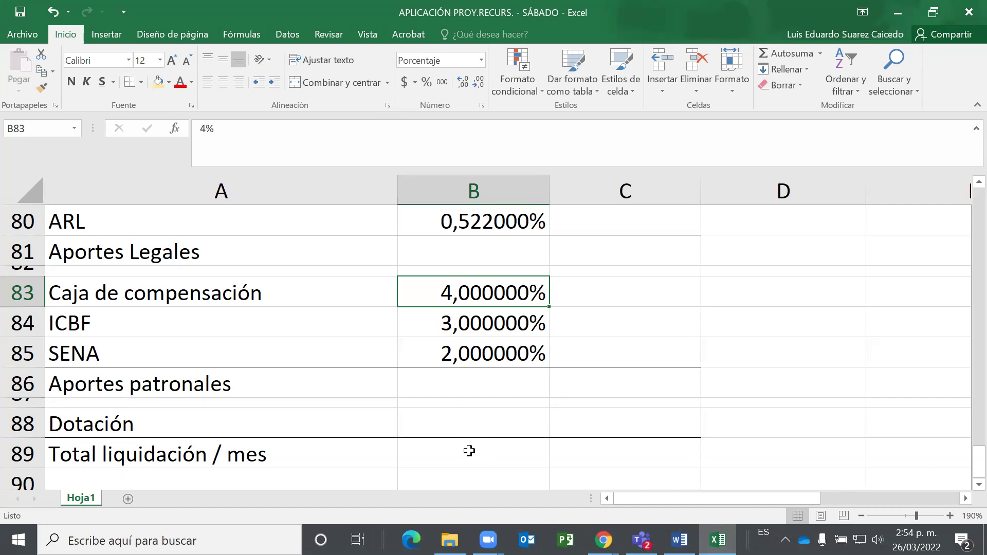
pyautogui.click(487, 386)
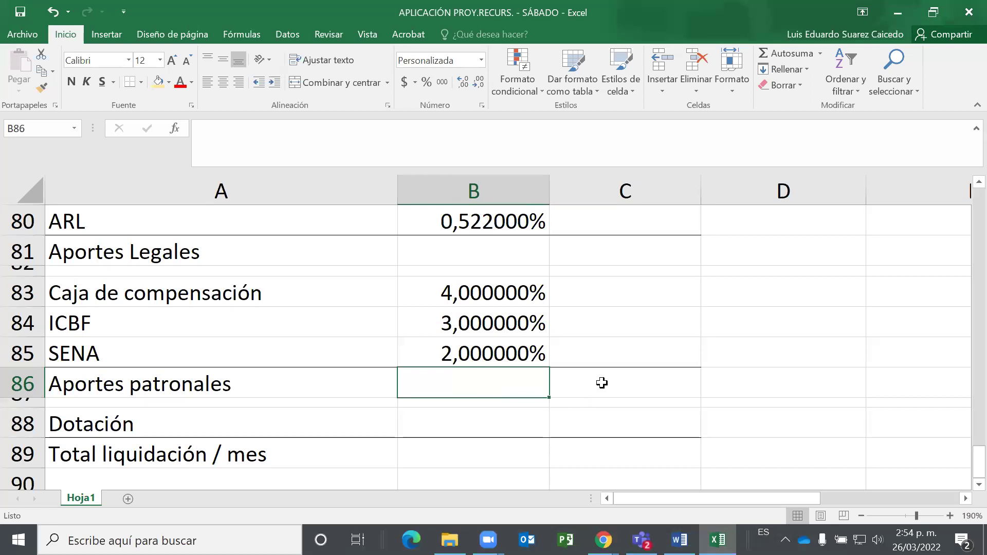
pyautogui.scroll(-1, 601, 379)
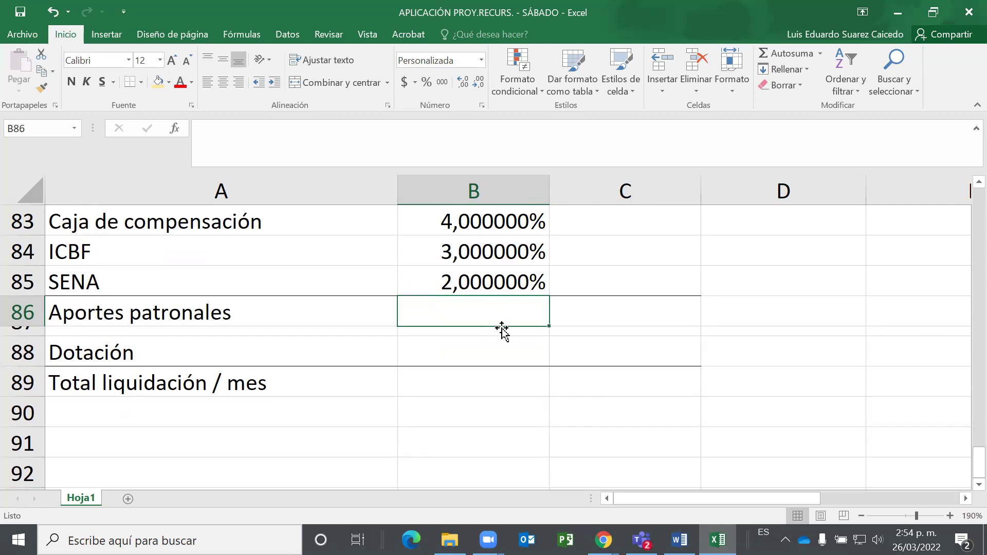
pyautogui.scroll(1, 503, 330)
pyautogui.scroll(-1, 502, 329)
pyautogui.scroll(3, 503, 329)
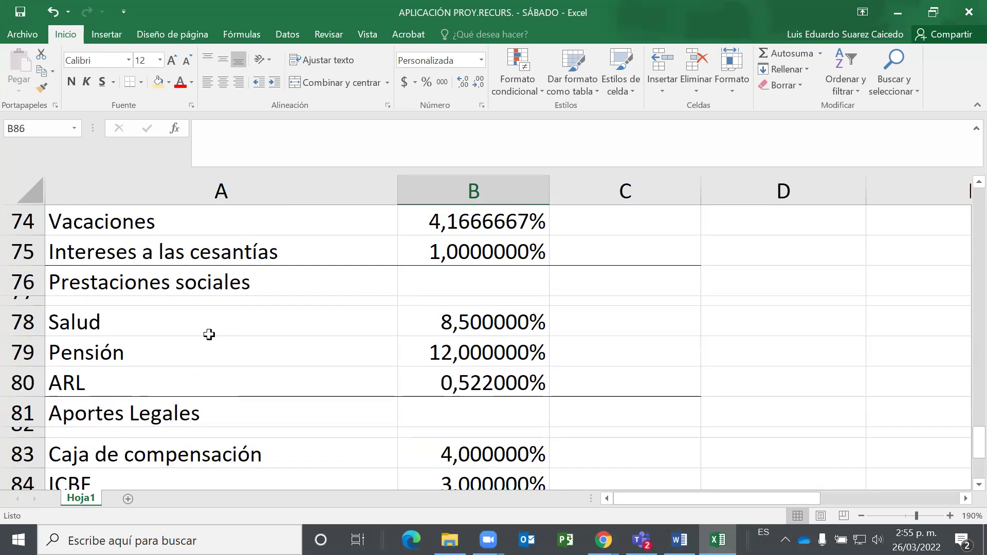
# Fill the Salud label cell A78 with light blue.
pyautogui.scroll(-1, 348, 328)
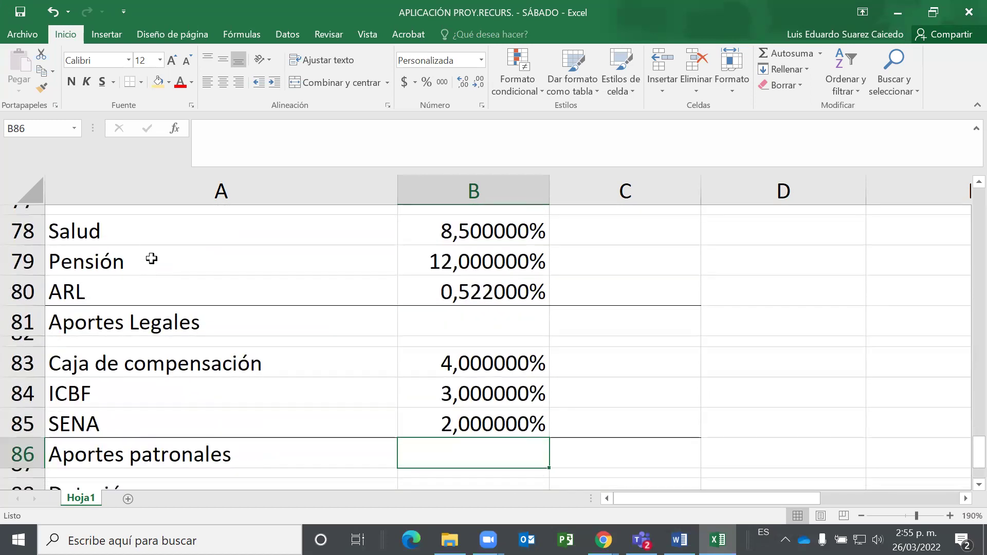
pyautogui.click(121, 235)
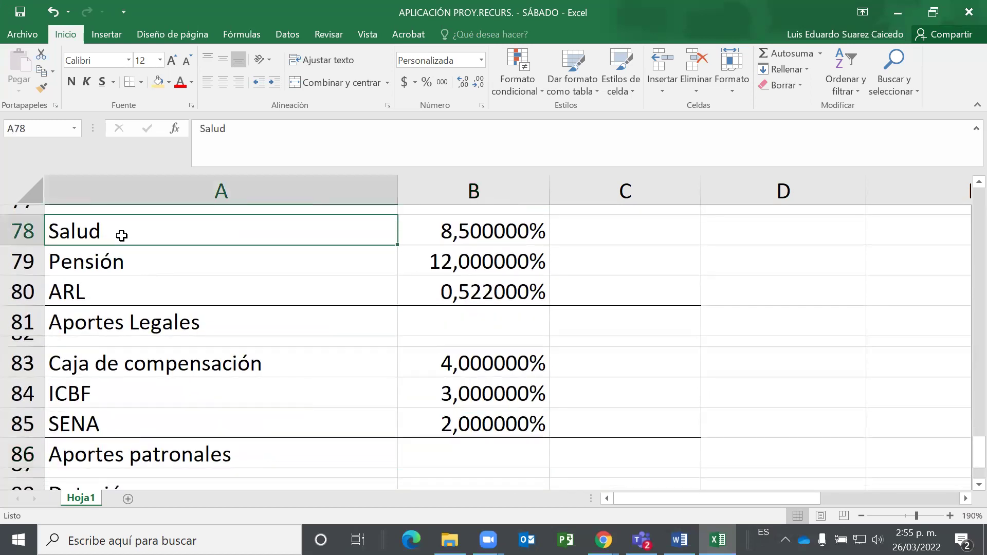
pyautogui.click(169, 82)
pyautogui.click(256, 139)
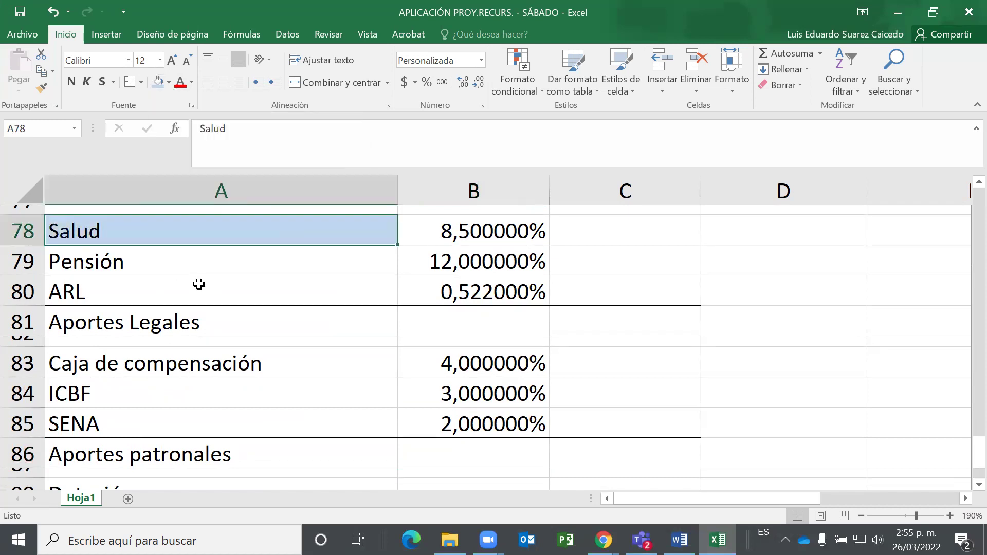
# Fill the ICBF and SENA label cells A84:A85 with the same light blue as the Salud cell.
pyautogui.scroll(2, 199, 284)
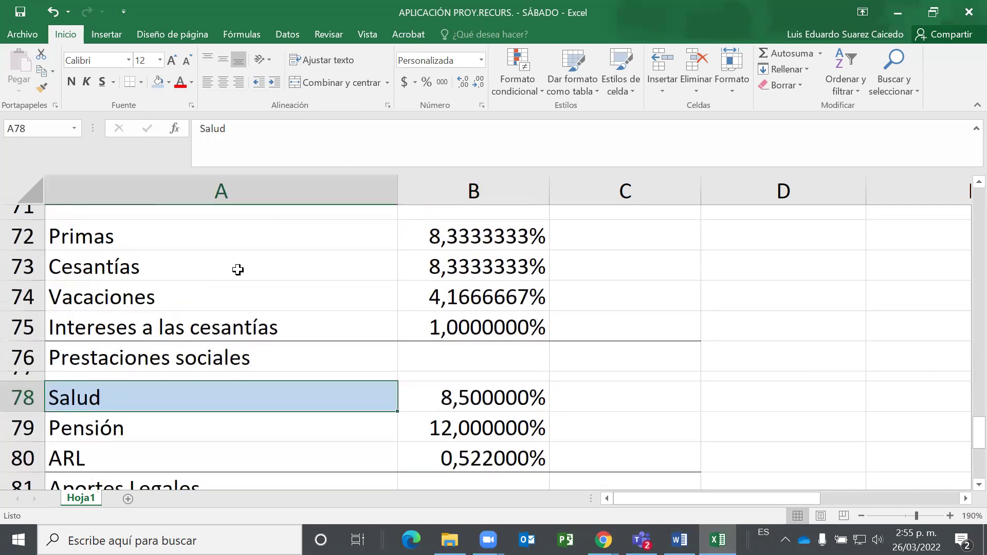
pyautogui.scroll(-3, 237, 269)
pyautogui.moveTo(137, 322); pyautogui.dragTo(139, 348)
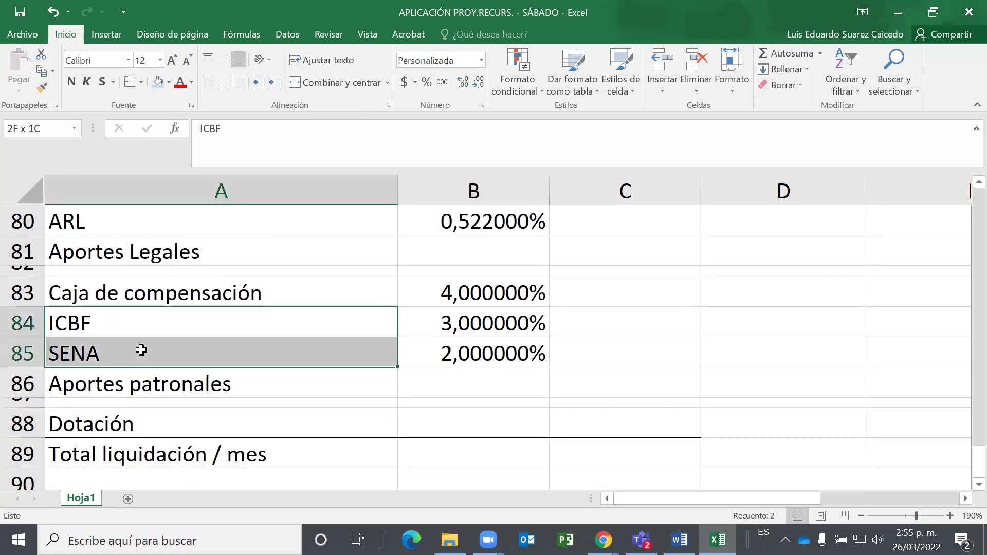
pyautogui.click(158, 82)
pyautogui.click(579, 282)
# Check the contribution rates beside the highlighted Salud and ICBF labels.
pyautogui.scroll(1, 458, 259)
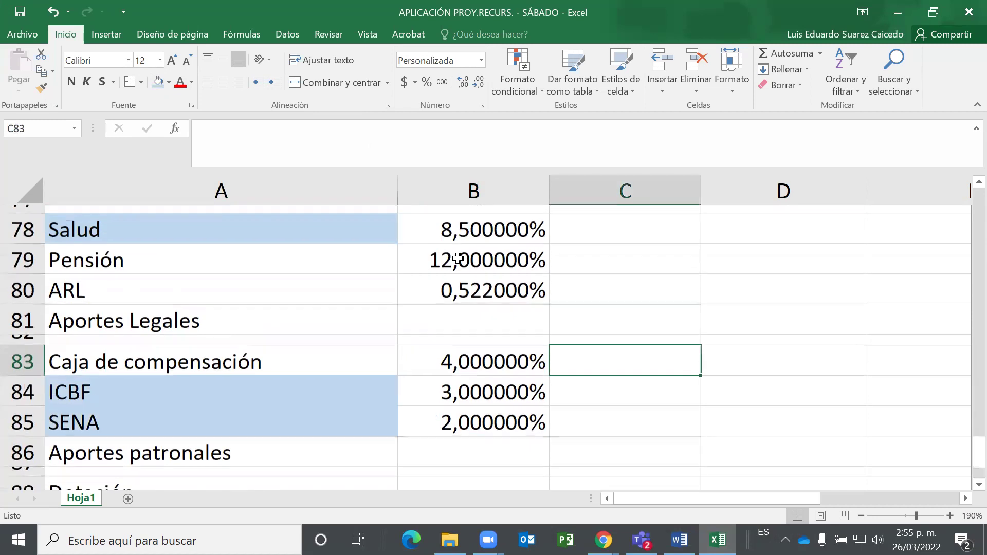
pyautogui.click(512, 230)
pyautogui.scroll(-1, 445, 270)
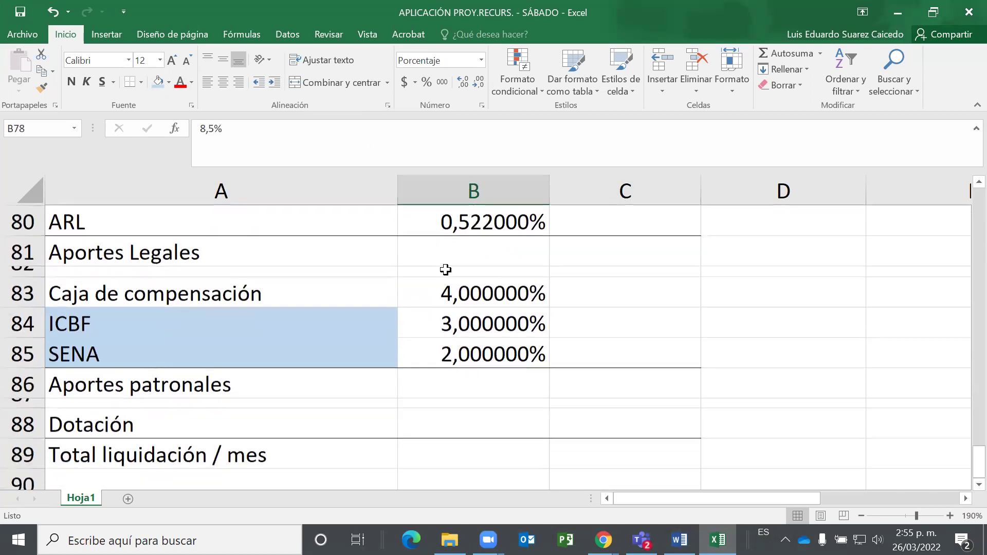
pyautogui.click(524, 324)
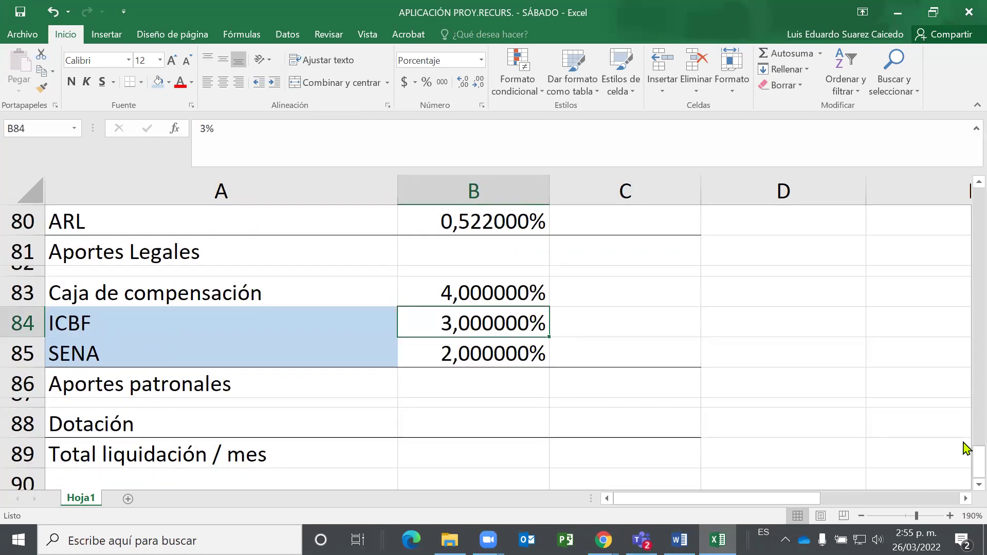
pyautogui.click(978, 183)
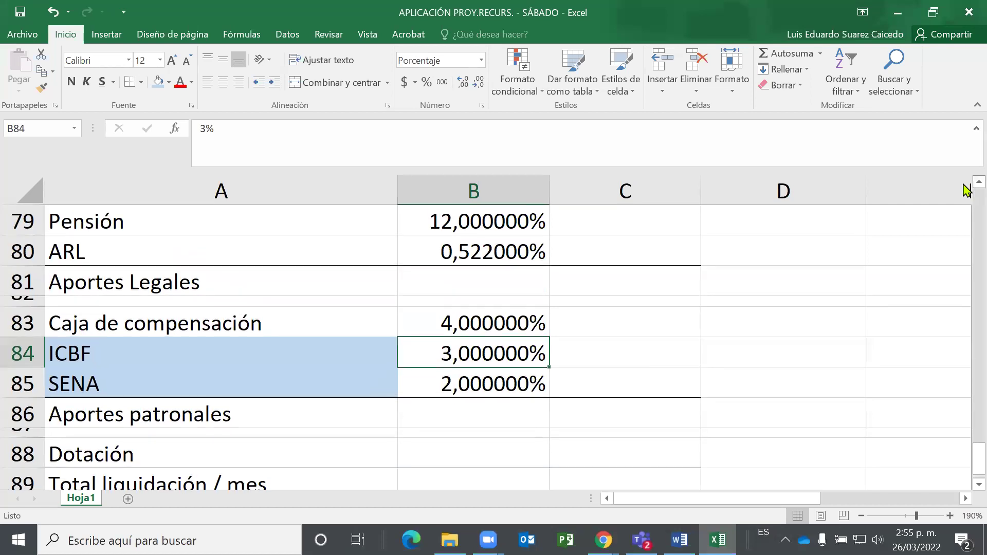
pyautogui.click(978, 183)
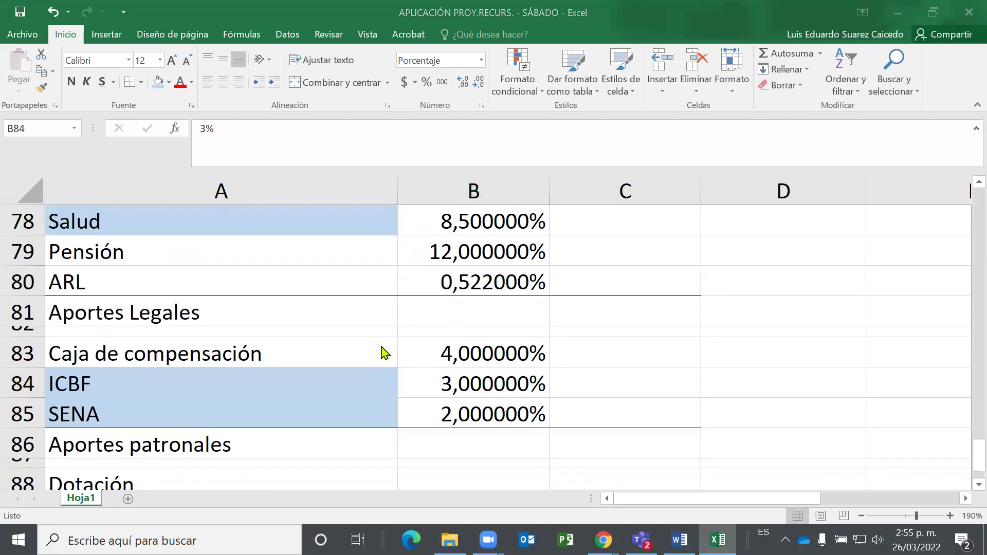
# Compare the Salud rate in B78 with the Pensión rate in B79, including their combined percentage.
pyautogui.click(501, 221)
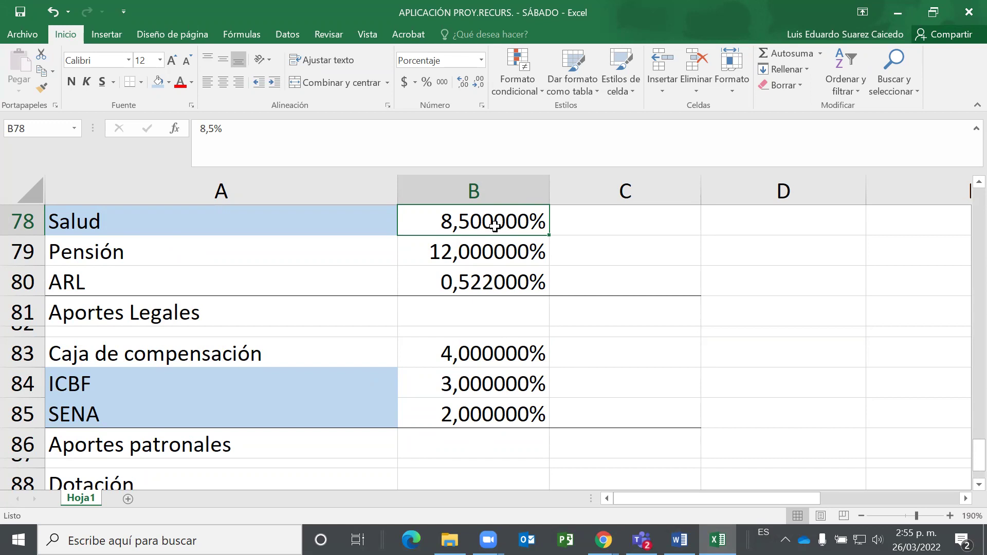
pyautogui.click(310, 255)
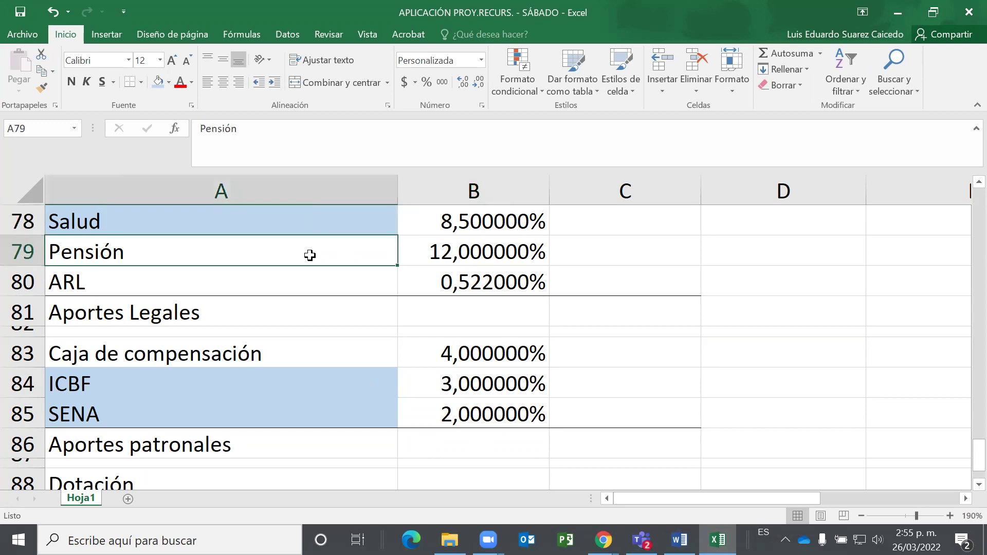
pyautogui.click(473, 255)
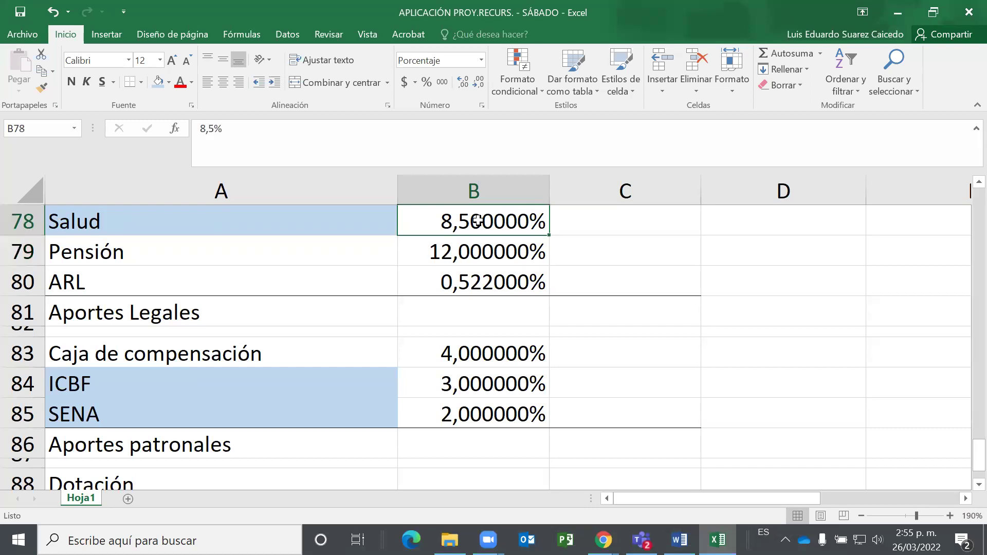
pyautogui.click(474, 252)
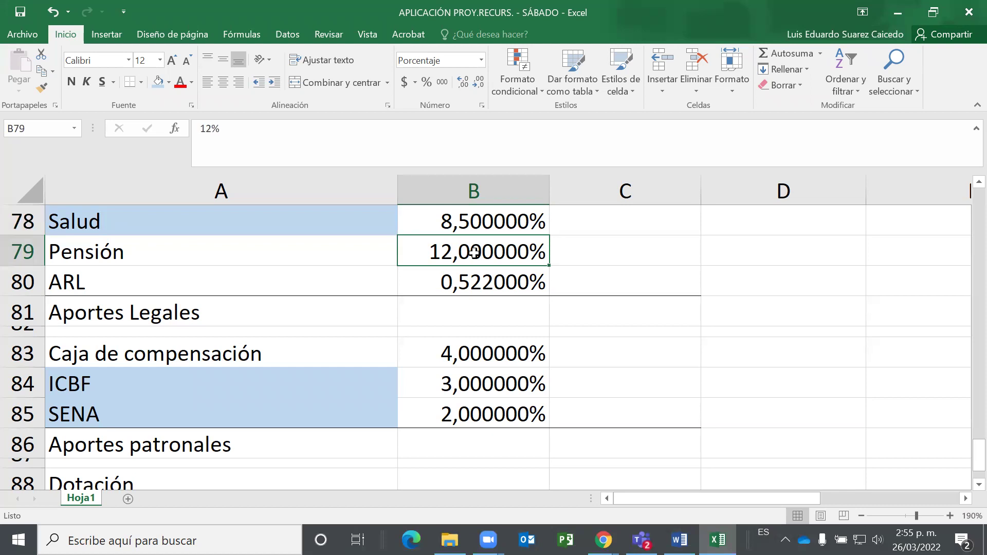
pyautogui.click(453, 226)
pyautogui.click(453, 255)
pyautogui.moveTo(476, 222); pyautogui.dragTo(472, 246)
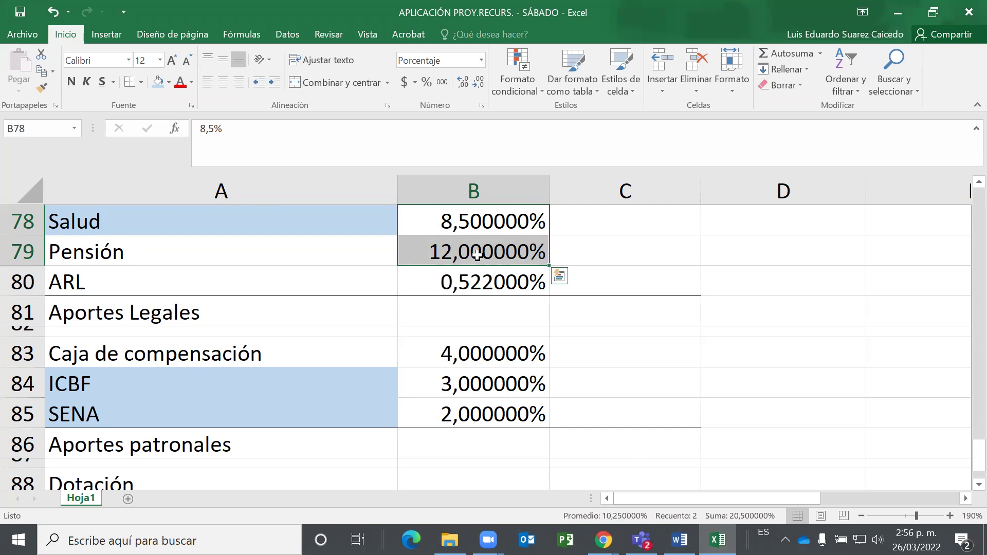
pyautogui.click(463, 253)
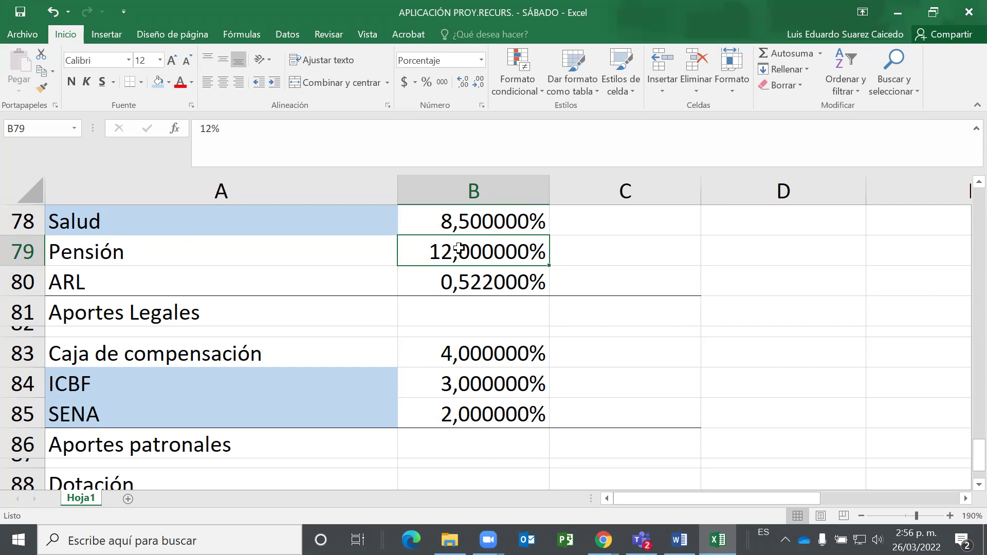
pyautogui.click(455, 222)
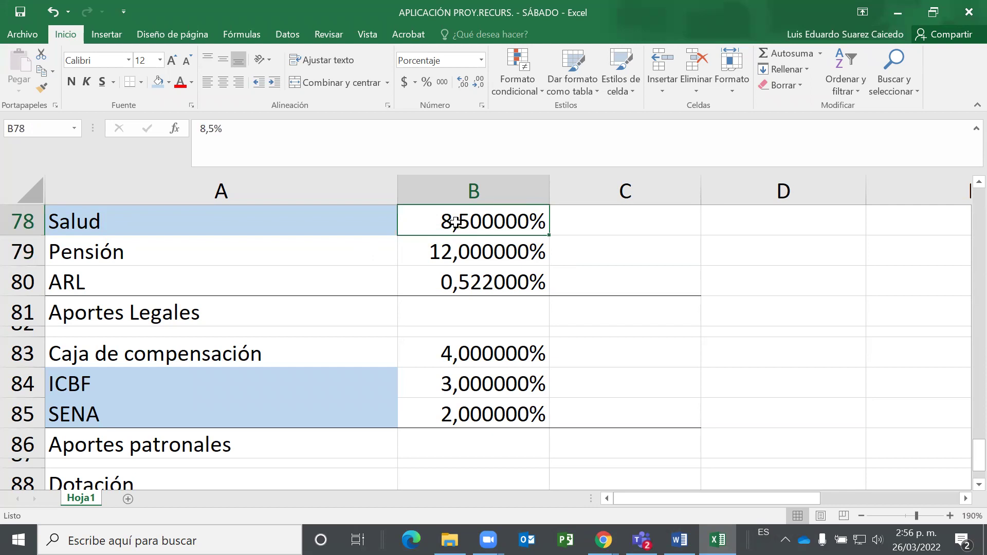
pyautogui.click(268, 221)
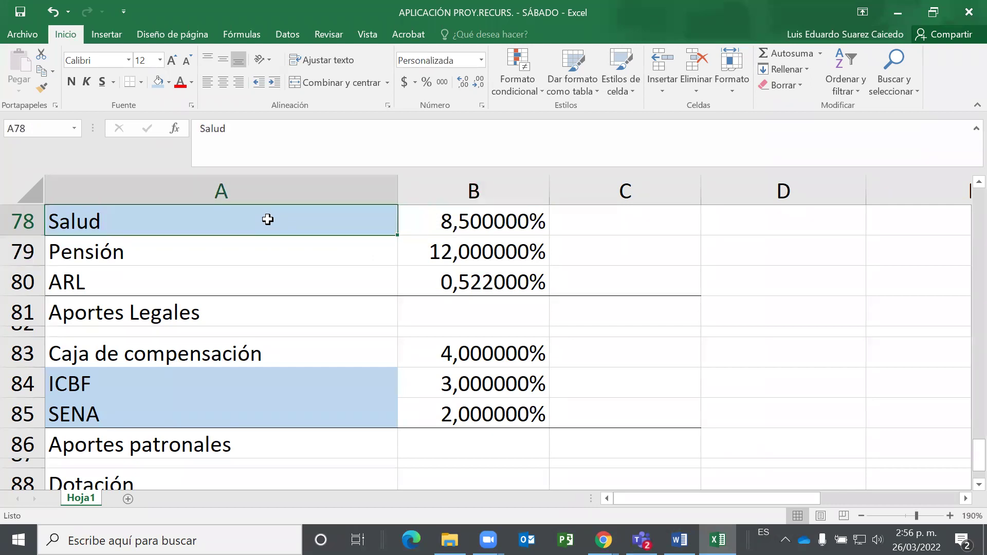
pyautogui.click(451, 221)
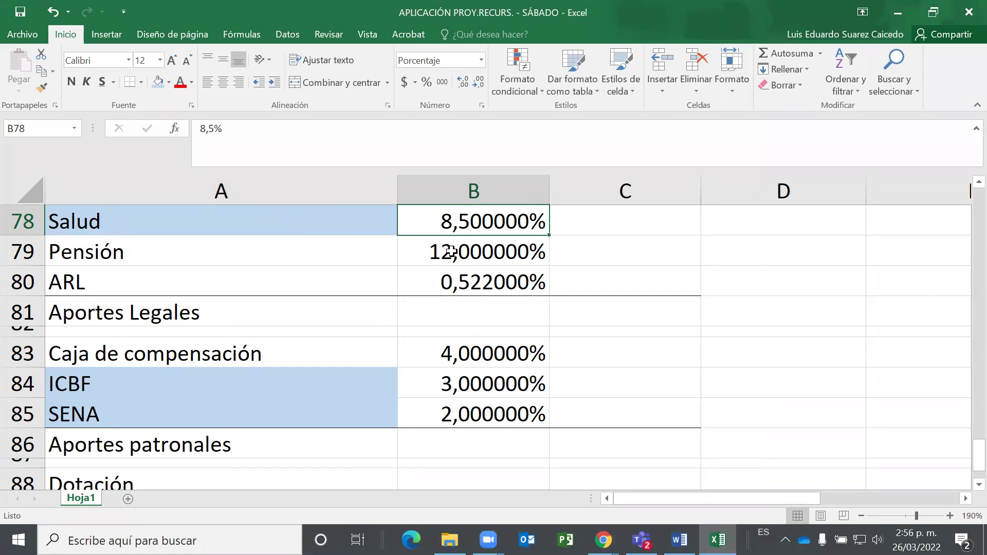
pyautogui.scroll(1, 434, 314)
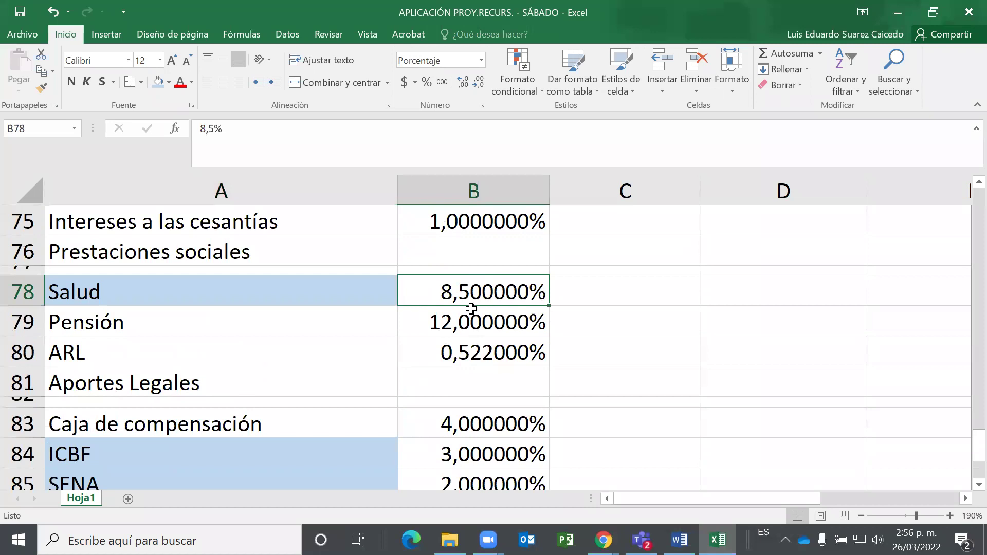
pyautogui.click(443, 332)
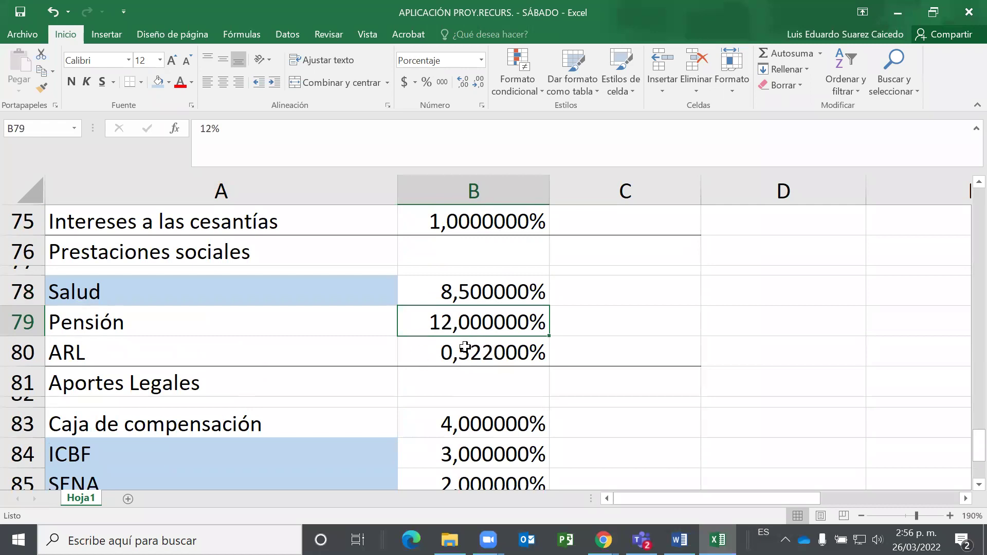
# Examine the Prestaciones sociales percentages in B72:B75 and the Aportes Legales and Aportes patronales rates below them.
pyautogui.scroll(1, 467, 345)
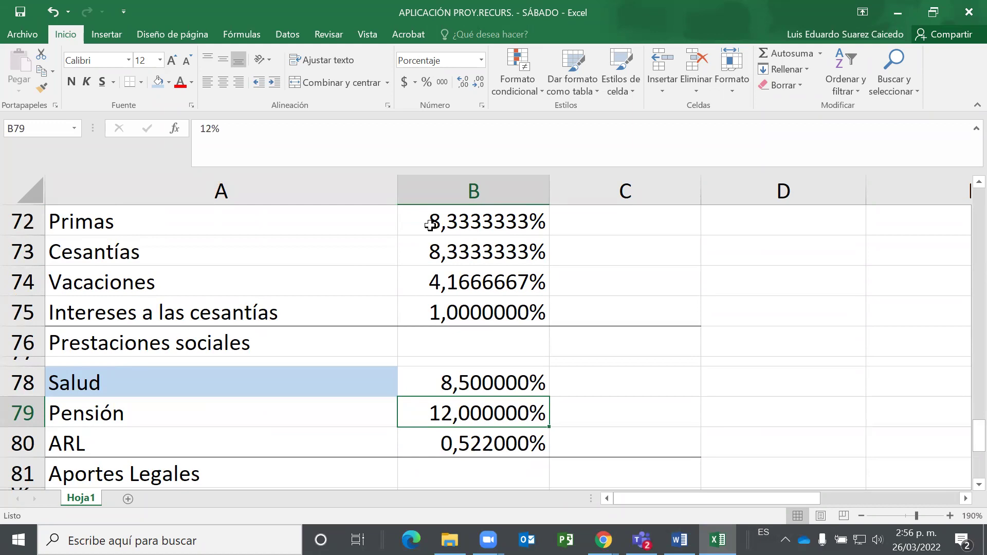
pyautogui.moveTo(458, 221); pyautogui.dragTo(453, 311)
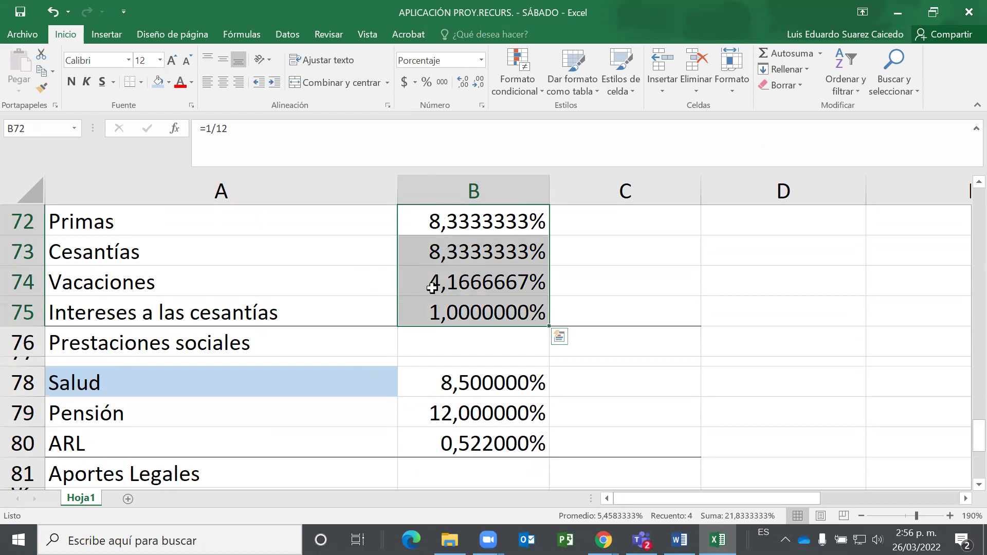
pyautogui.scroll(-2, 494, 303)
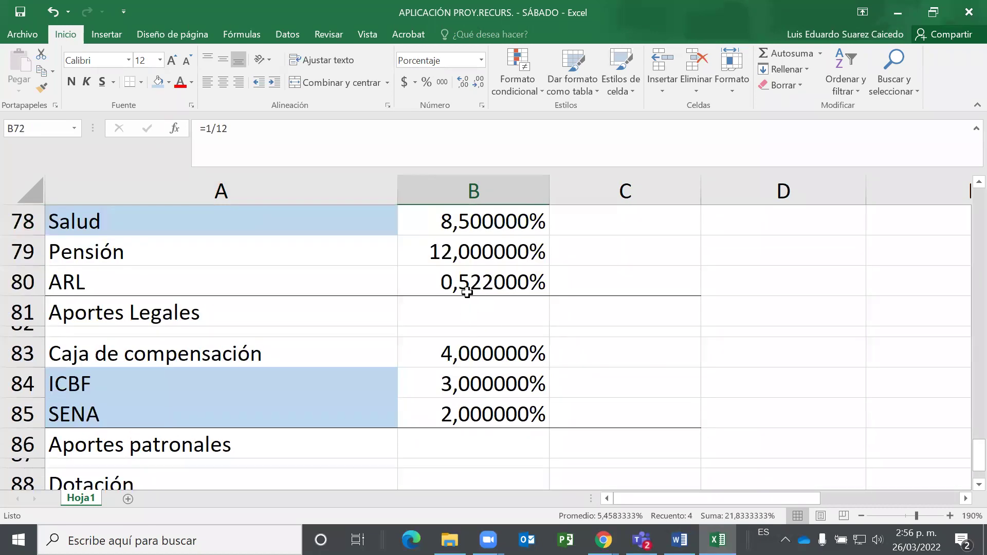
pyautogui.scroll(-1, 466, 227)
pyautogui.scroll(1, 454, 347)
pyautogui.scroll(-1, 406, 364)
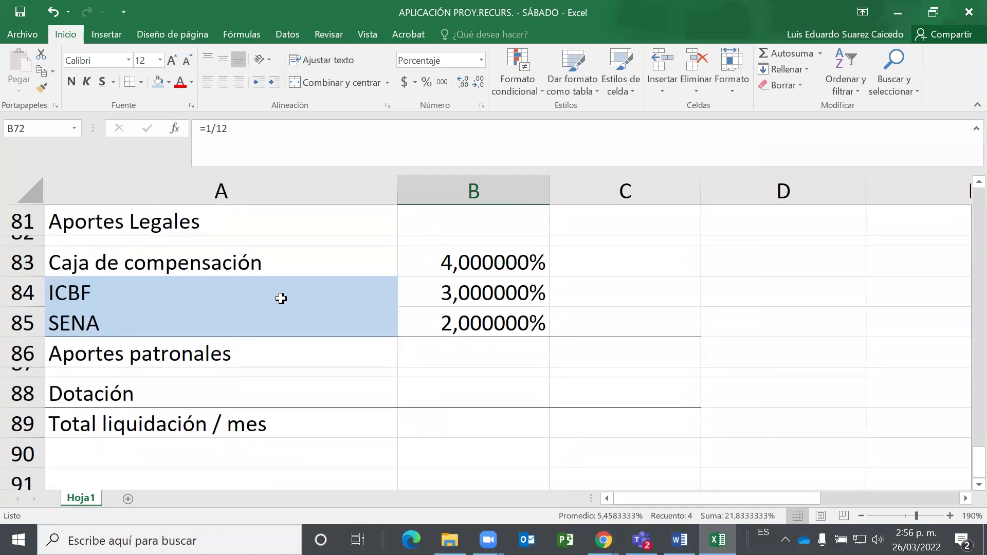
pyautogui.scroll(1, 476, 282)
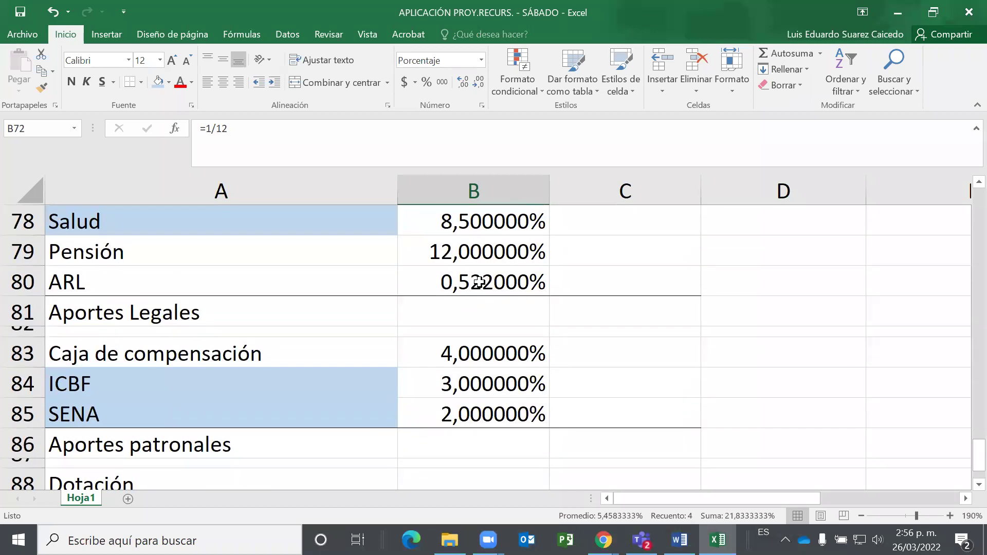
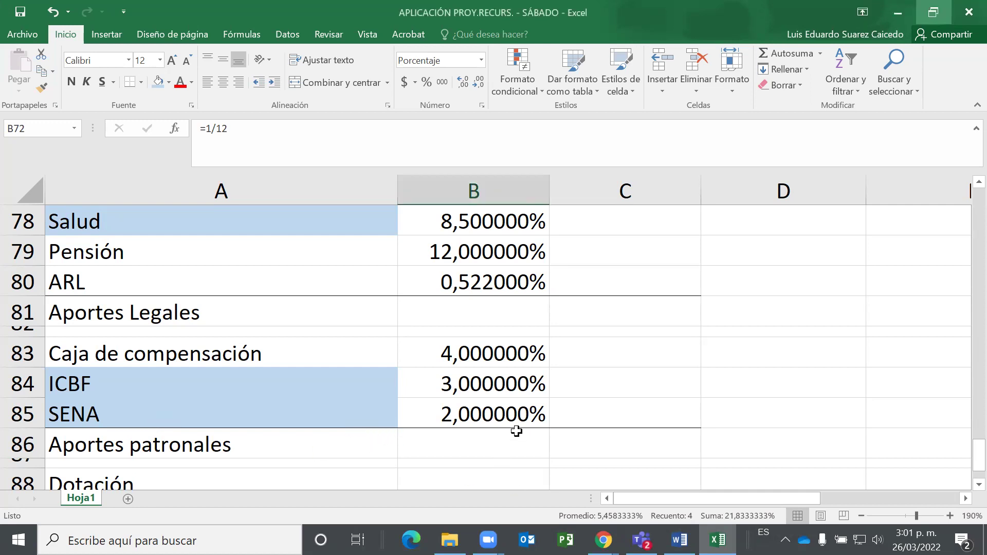
# Review the settlement structure from the SMMLV (S) and Base salarial (BS) rows through Total liquidación / mes.
pyautogui.scroll(3, 513, 424)
pyautogui.click(591, 344)
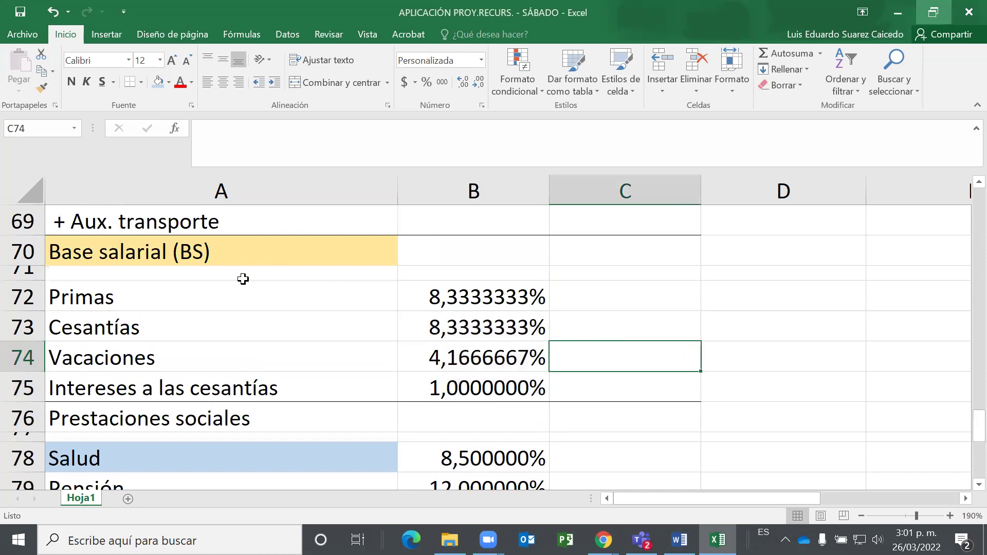
pyautogui.scroll(2, 293, 247)
pyautogui.scroll(-1, 242, 366)
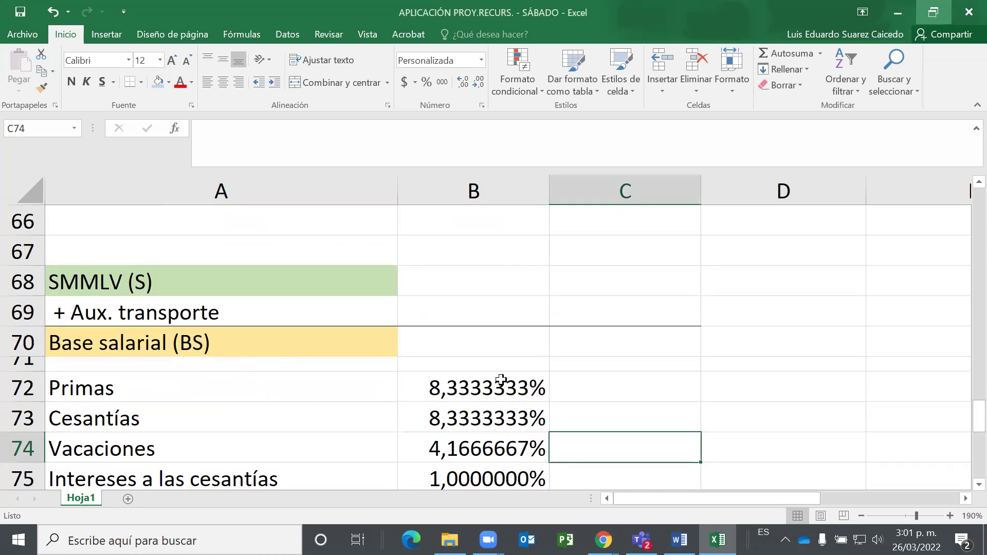
pyautogui.scroll(-1, 501, 379)
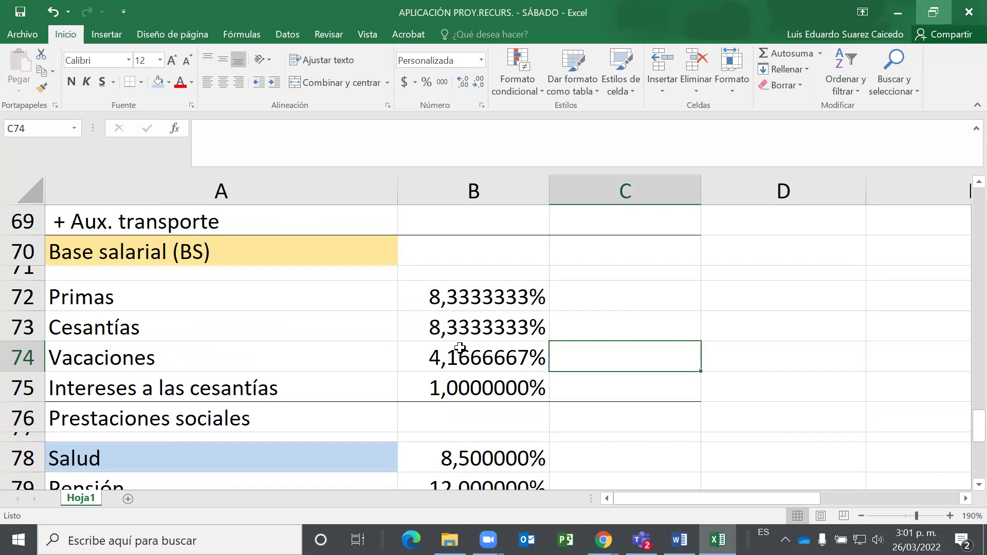
pyautogui.scroll(-1, 459, 386)
pyautogui.scroll(-1, 452, 436)
pyautogui.scroll(3, 456, 441)
pyautogui.scroll(-3, 412, 409)
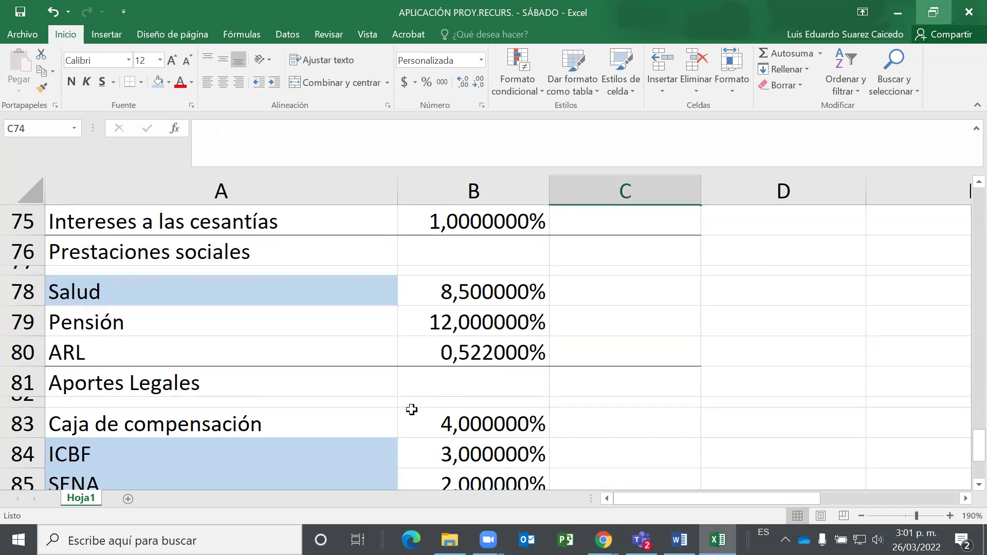
pyautogui.scroll(-2, 401, 371)
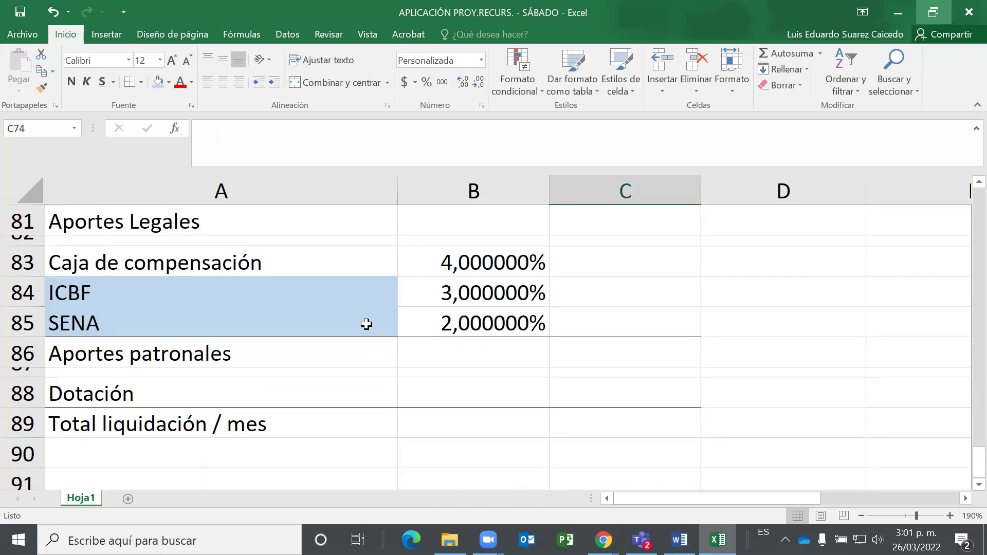
# Review the highlighted ICBF, SENA and Salud items against the Prestaciones sociales and salary base rows.
pyautogui.click(381, 292)
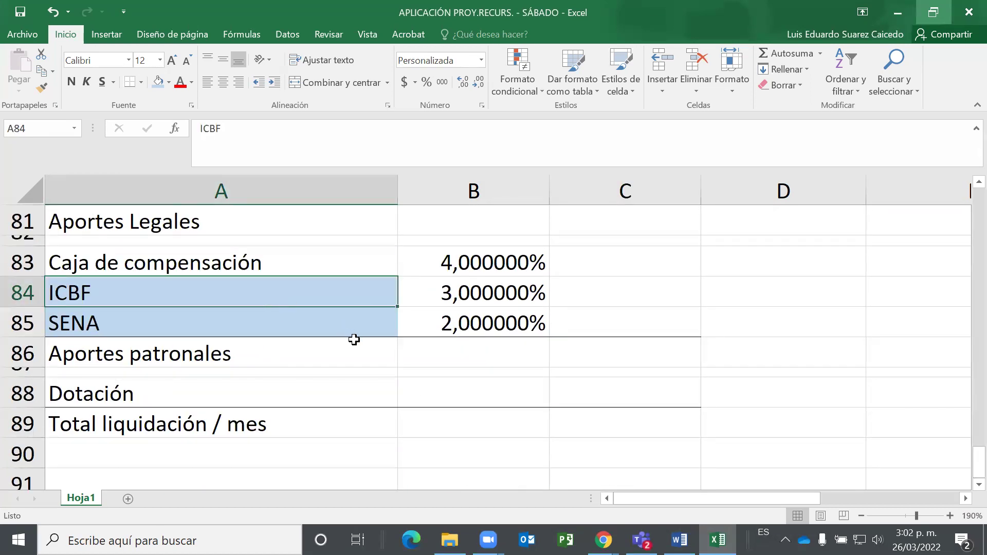
pyautogui.scroll(2, 452, 319)
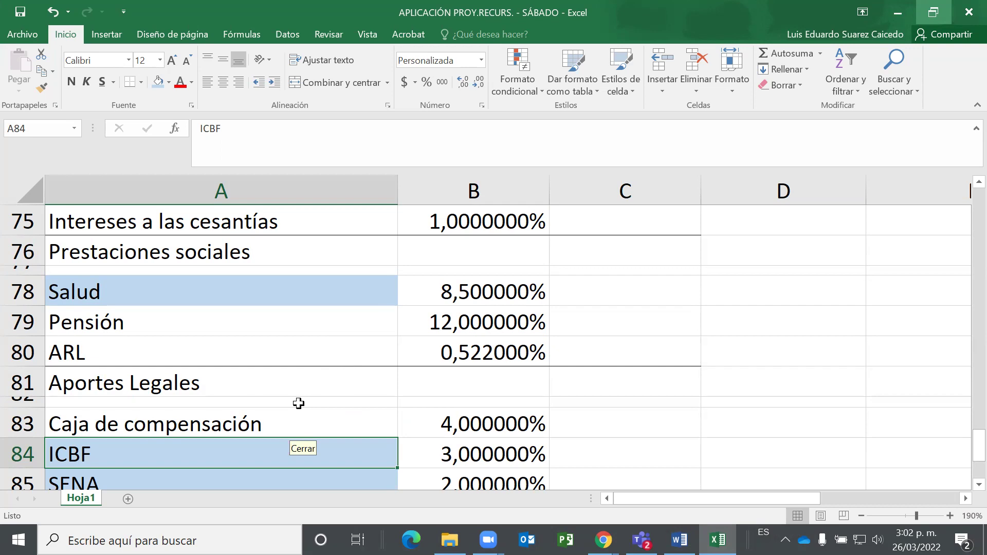
pyautogui.scroll(-1, 426, 359)
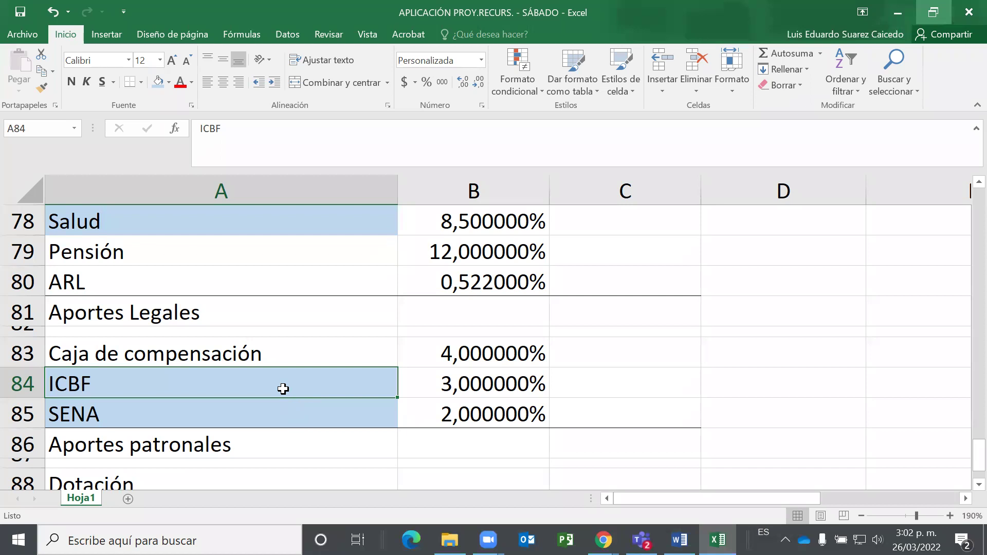
pyautogui.scroll(1, 307, 391)
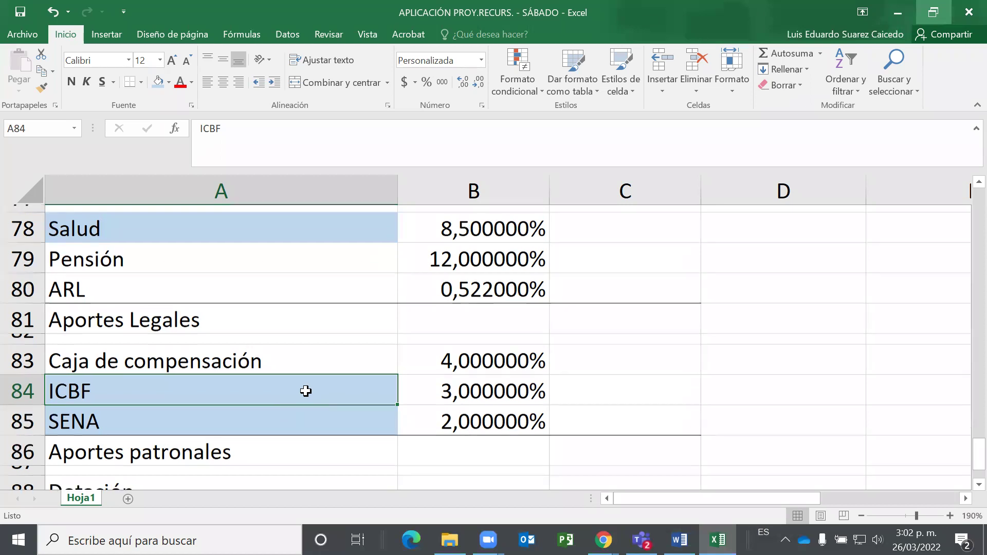
pyautogui.scroll(1, 305, 391)
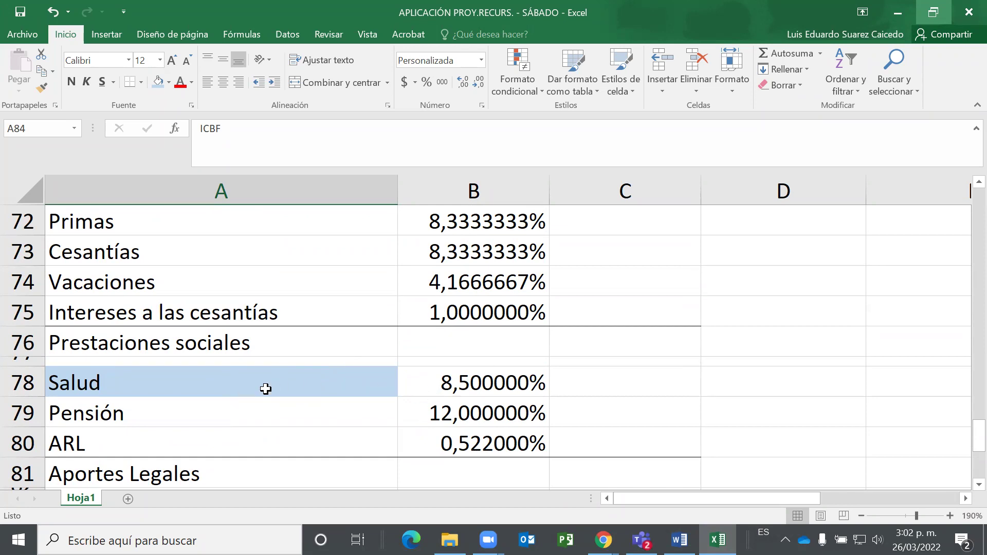
pyautogui.scroll(-2, 265, 385)
pyautogui.scroll(4, 393, 412)
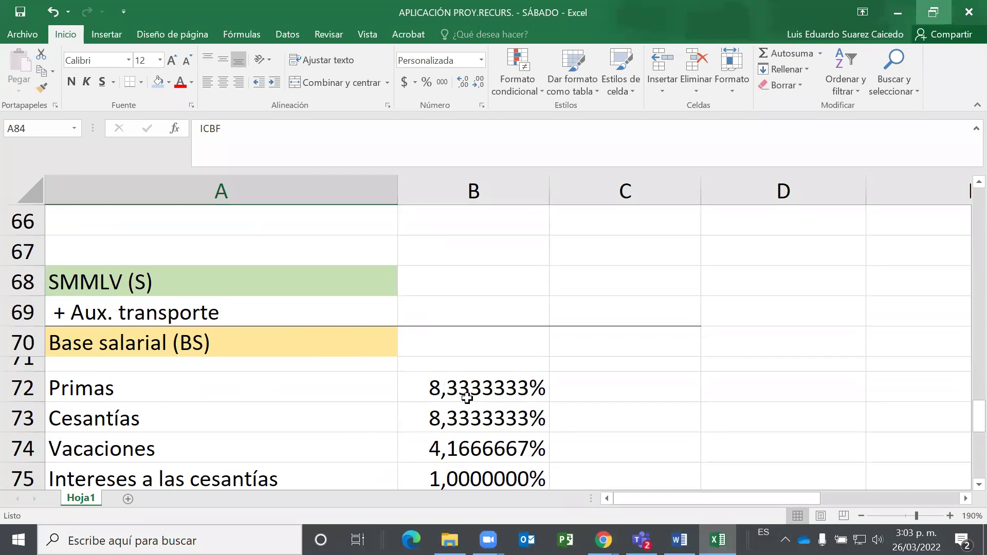
# Fill the Primas and Cesantías percentages in B72 and B73 with light gold, matching the Base salarial (BS) row.
pyautogui.click(89, 276)
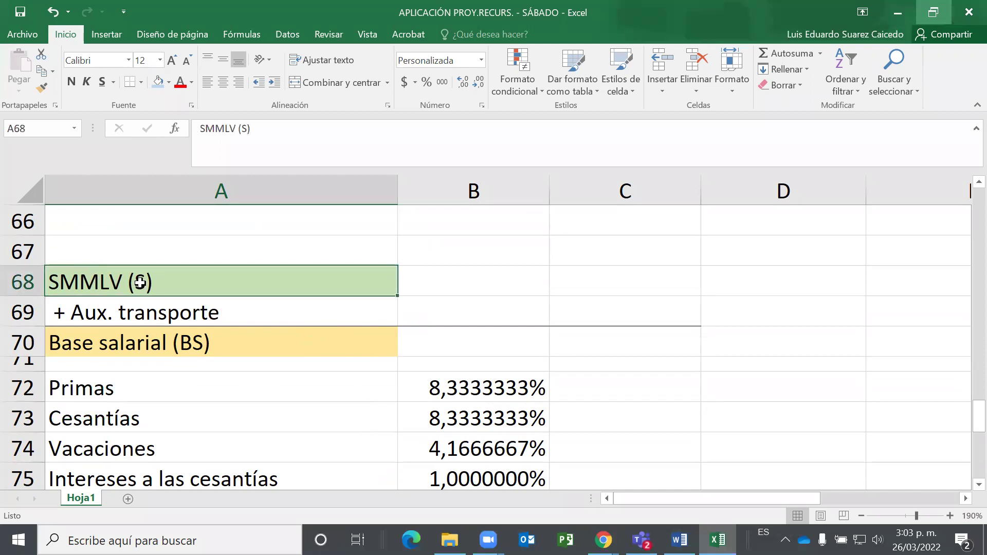
pyautogui.click(173, 344)
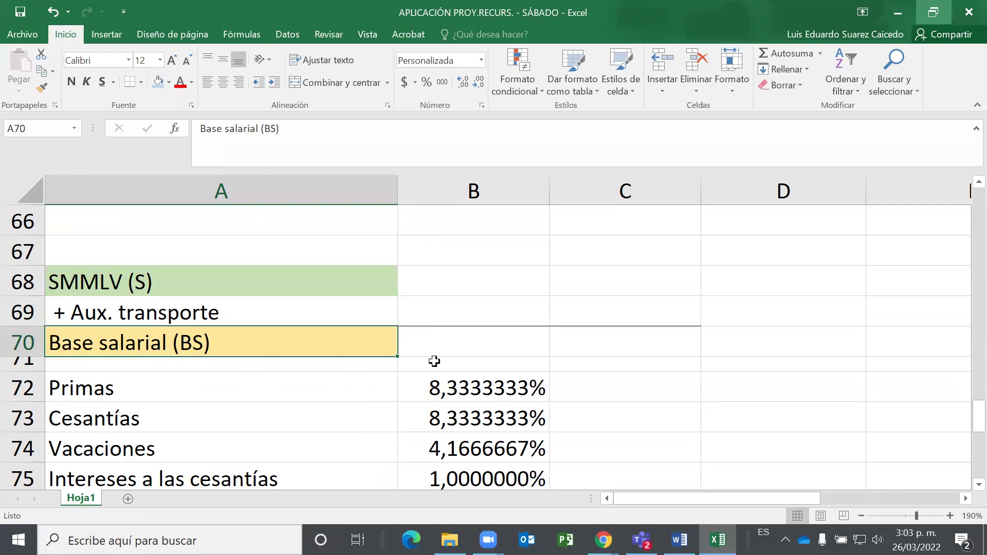
pyautogui.scroll(-1, 460, 389)
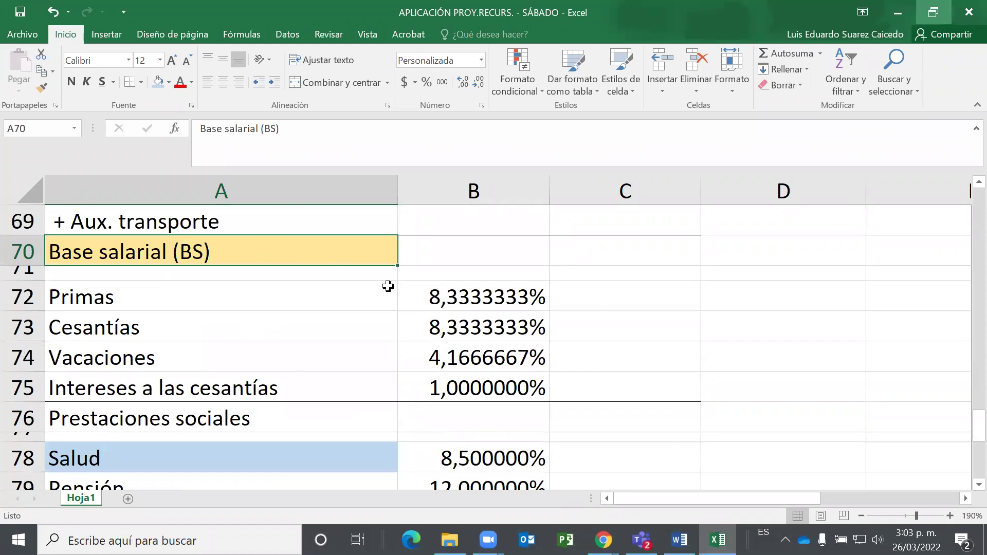
pyautogui.click(428, 295)
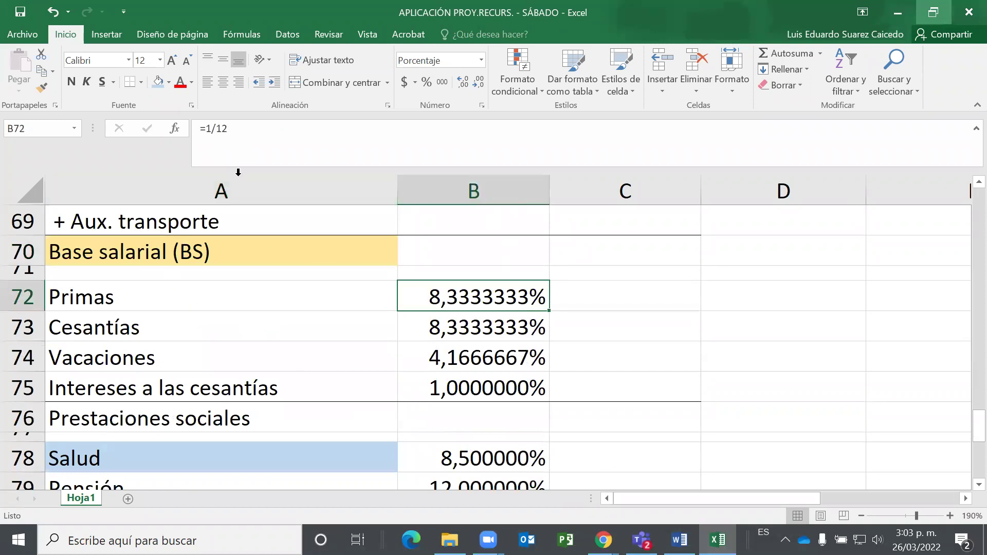
pyautogui.click(169, 82)
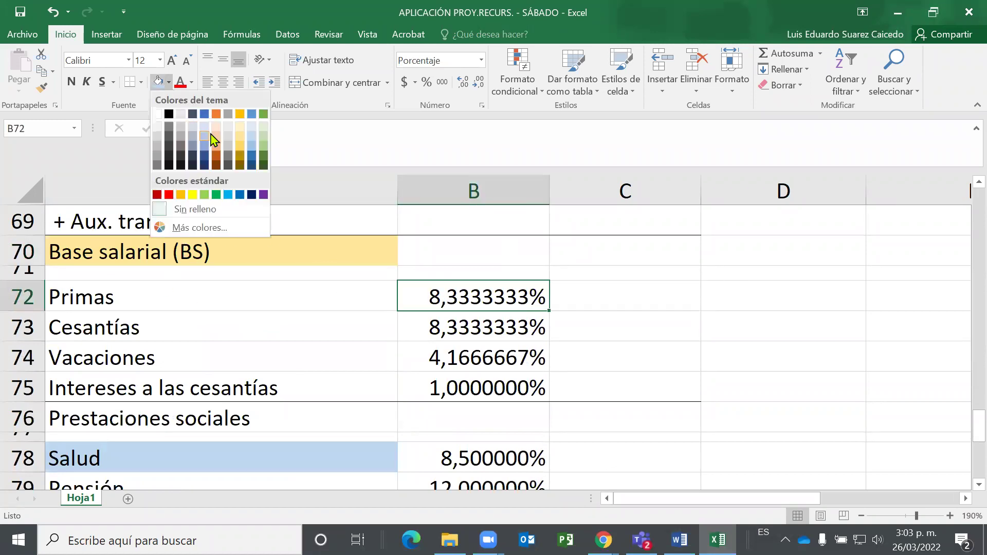
pyautogui.click(238, 137)
pyautogui.click(485, 327)
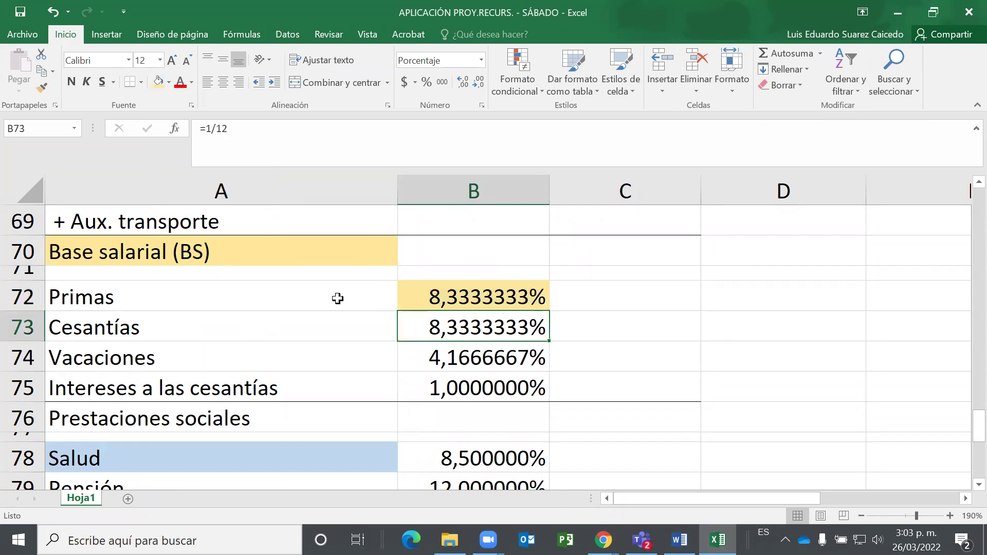
pyautogui.click(158, 82)
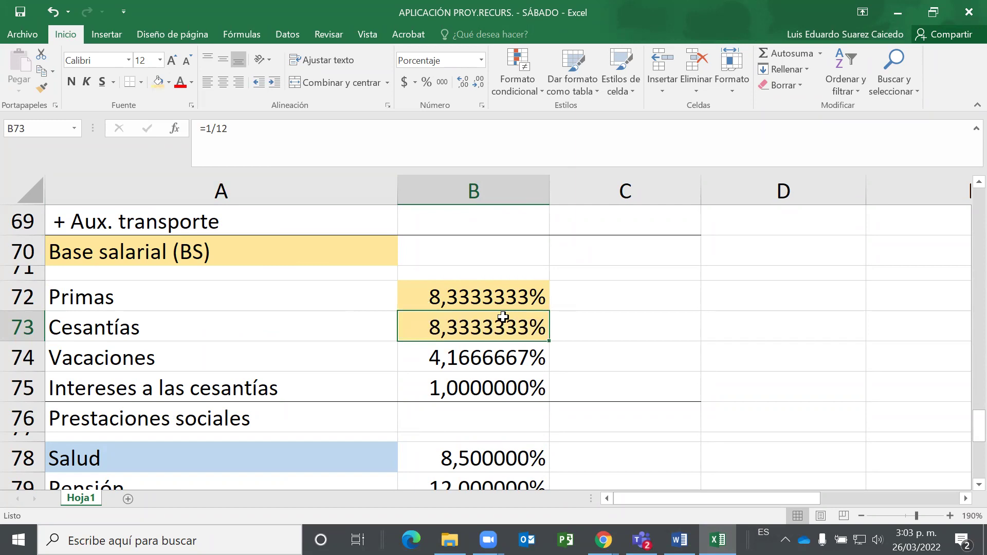
# Fill the Vacaciones percentage in B74 with light green, matching the SMMLV (S) row.
pyautogui.scroll(1, 493, 329)
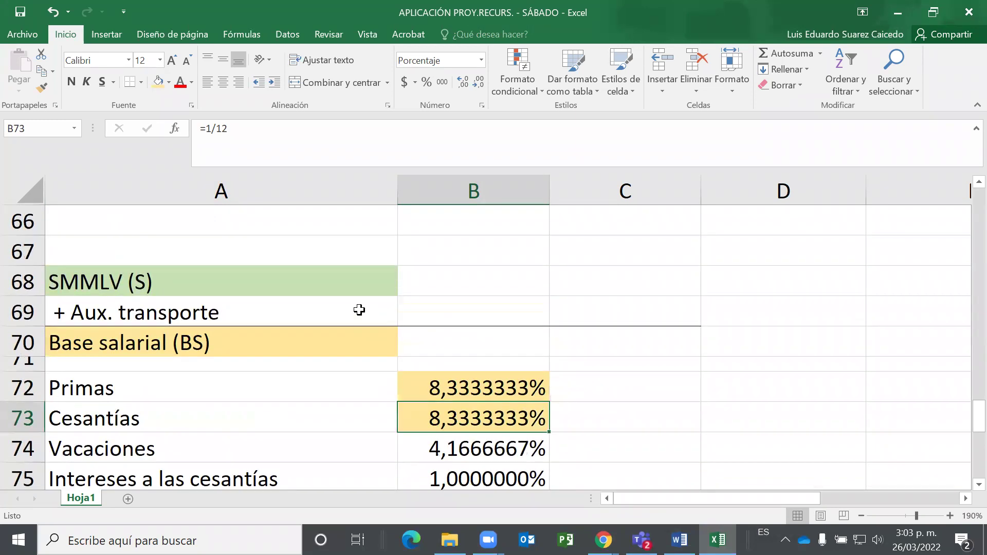
pyautogui.click(485, 281)
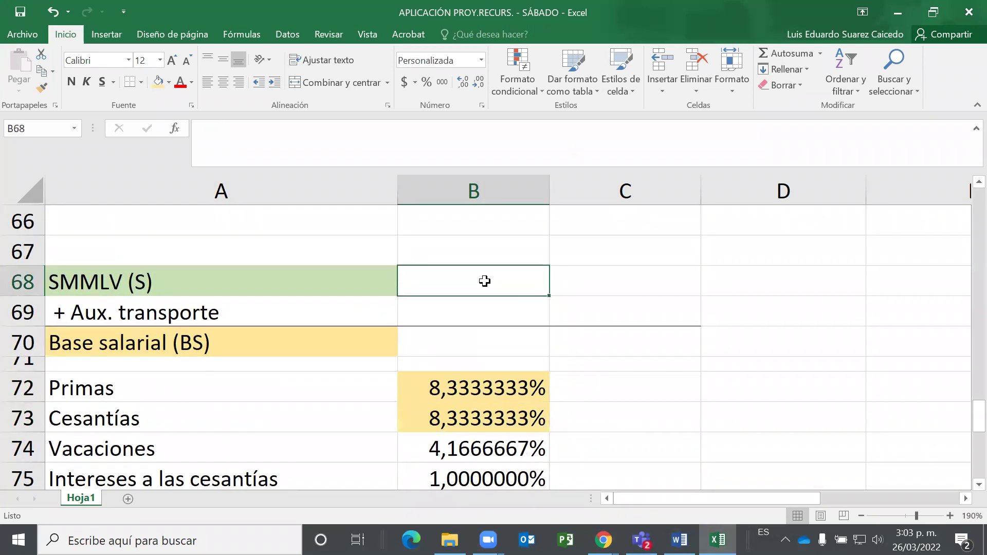
pyautogui.click(465, 347)
pyautogui.click(276, 291)
pyautogui.click(275, 340)
pyautogui.click(460, 277)
pyautogui.scroll(-1, 436, 283)
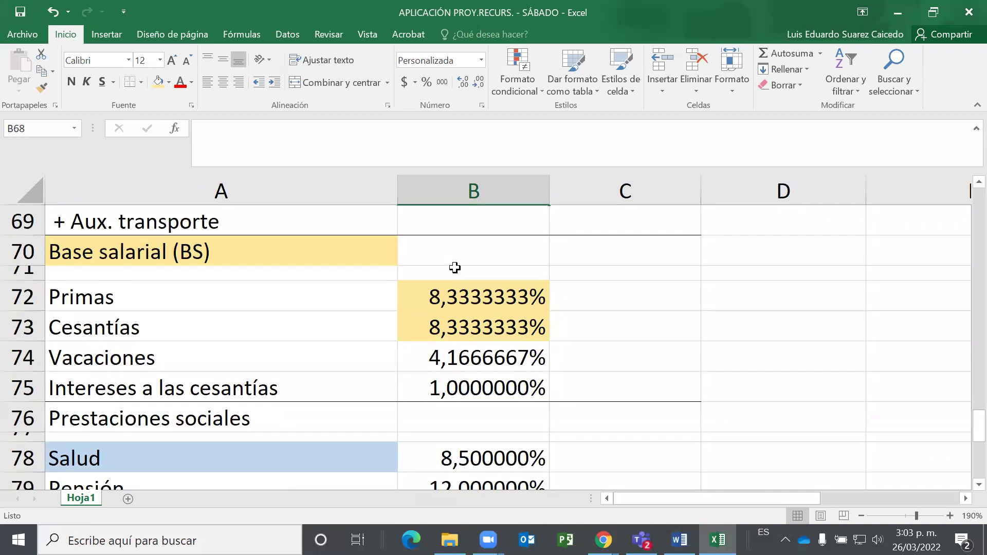
pyautogui.click(429, 355)
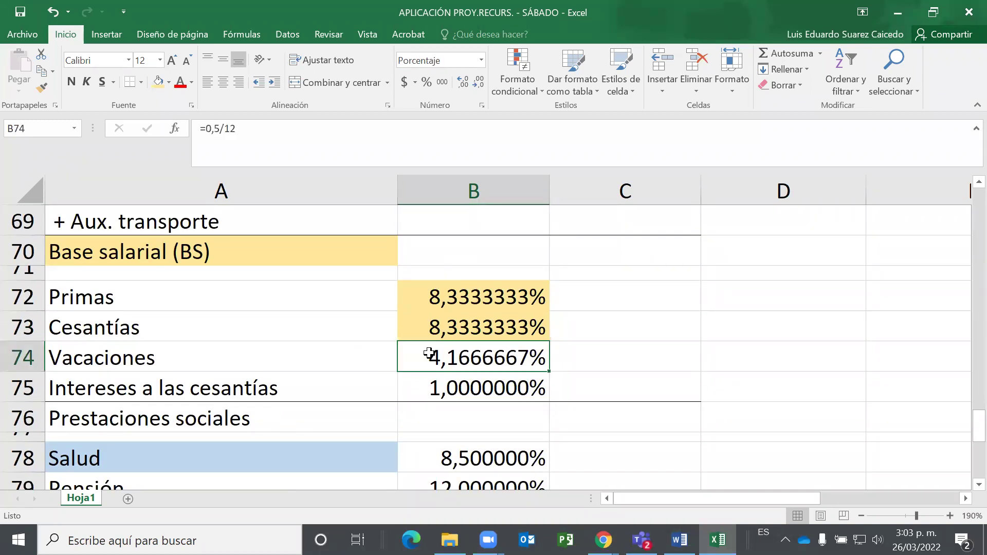
pyautogui.click(169, 84)
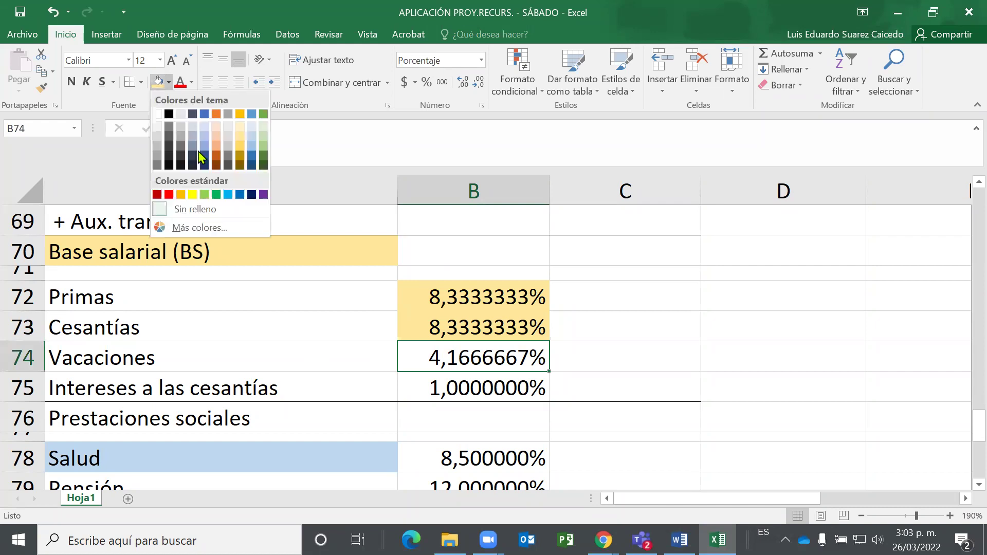
pyautogui.click(263, 136)
pyautogui.scroll(1, 386, 220)
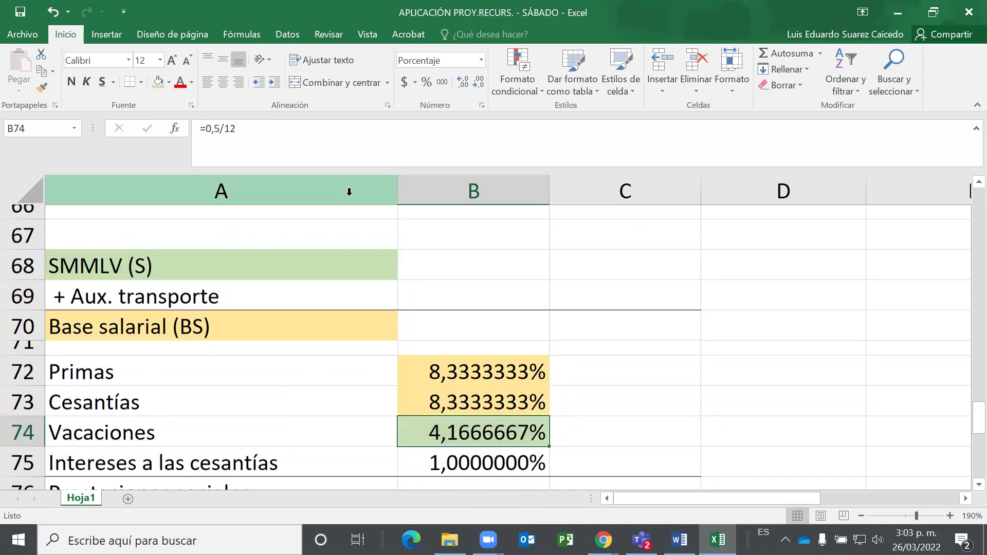
# Fill the Intereses a las cesantías percentage in B75 with the light gold of Base salarial (BS).
pyautogui.scroll(-2, 573, 315)
pyautogui.click(430, 314)
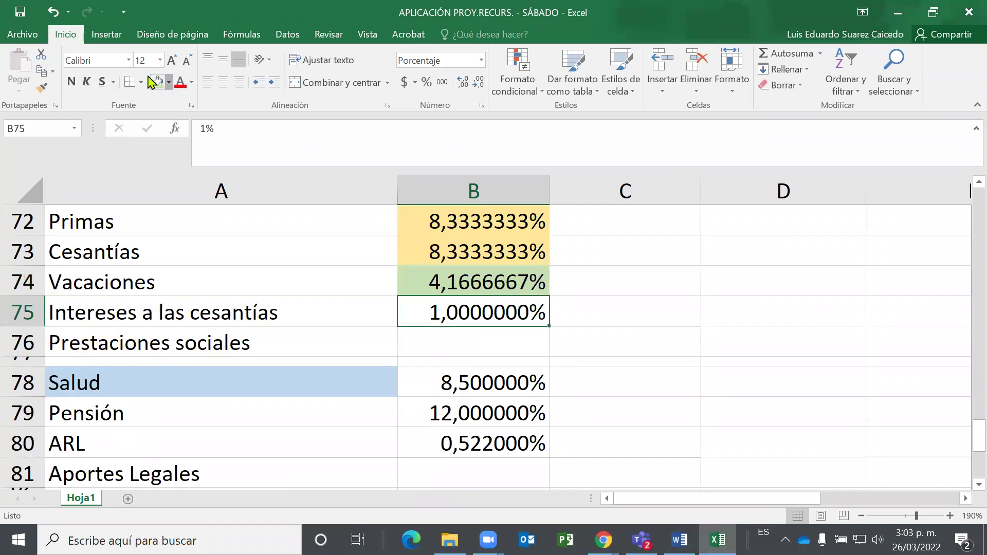
pyautogui.click(172, 84)
pyautogui.click(241, 135)
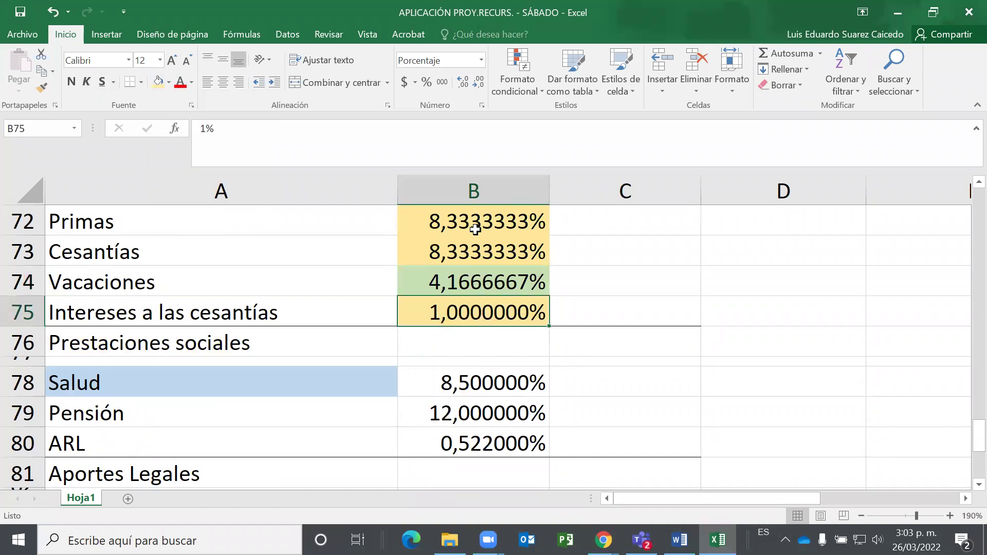
# Fill the Salud, Pensión and ARL percentages in B78:B80 with the light green of SMMLV (S).
pyautogui.click(470, 216)
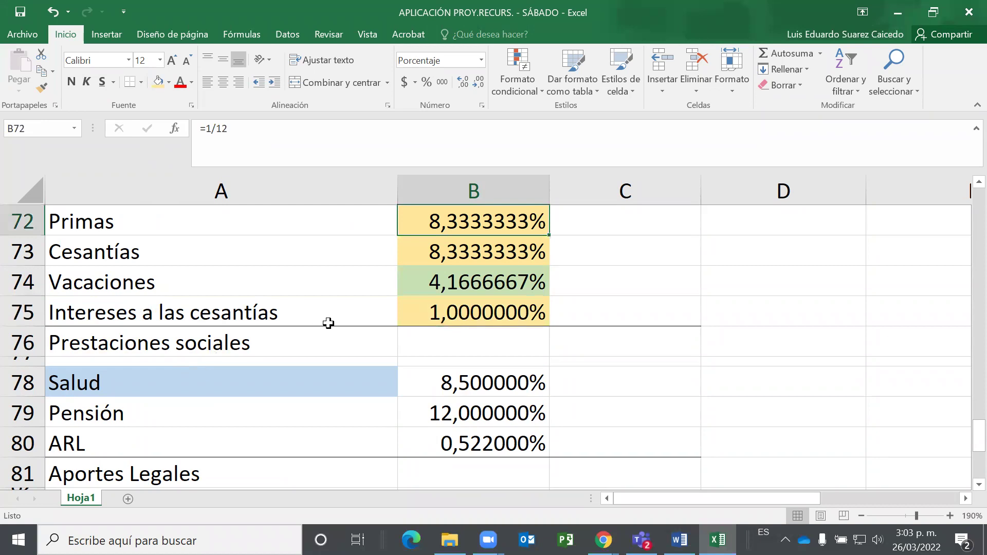
pyautogui.scroll(1, 326, 323)
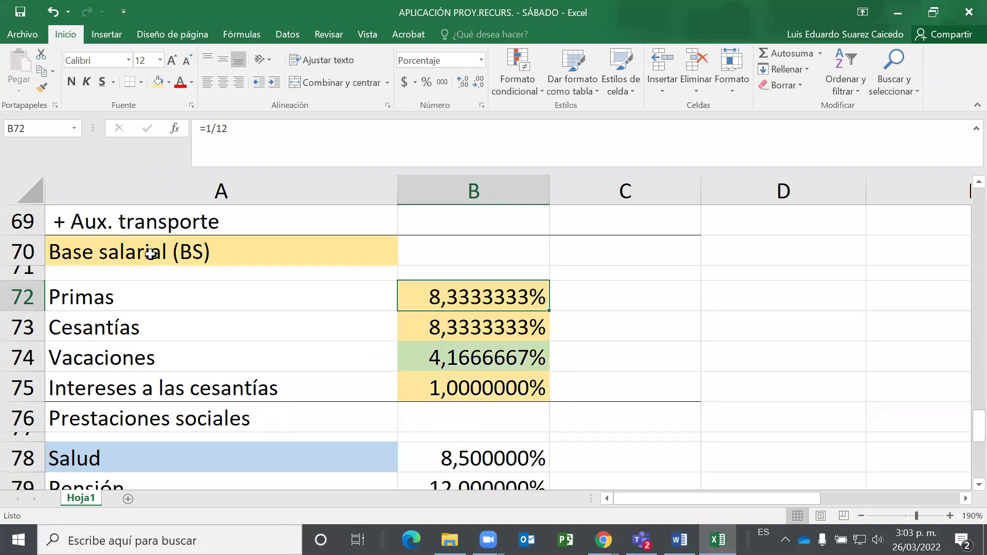
pyautogui.scroll(1, 321, 237)
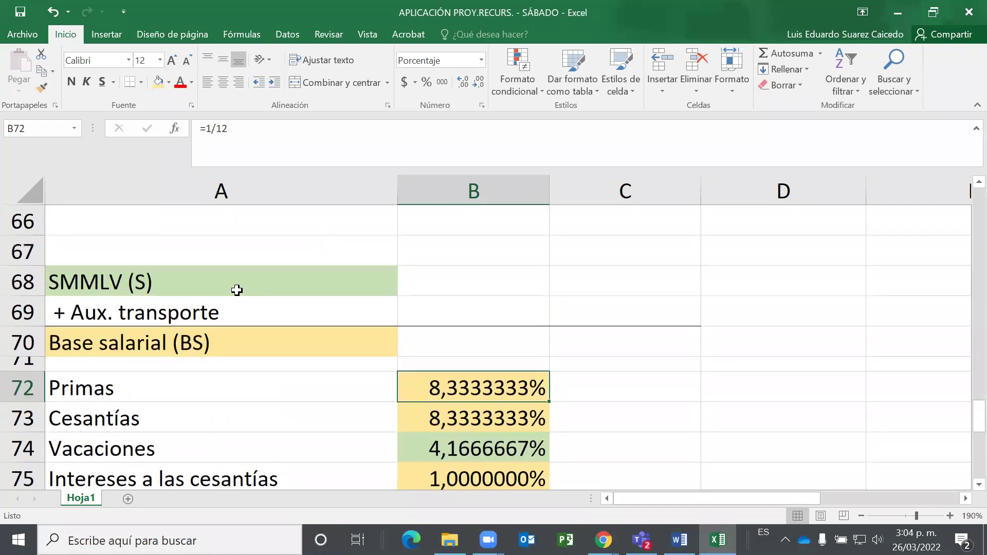
pyautogui.scroll(-1, 254, 283)
pyautogui.scroll(-1, 253, 283)
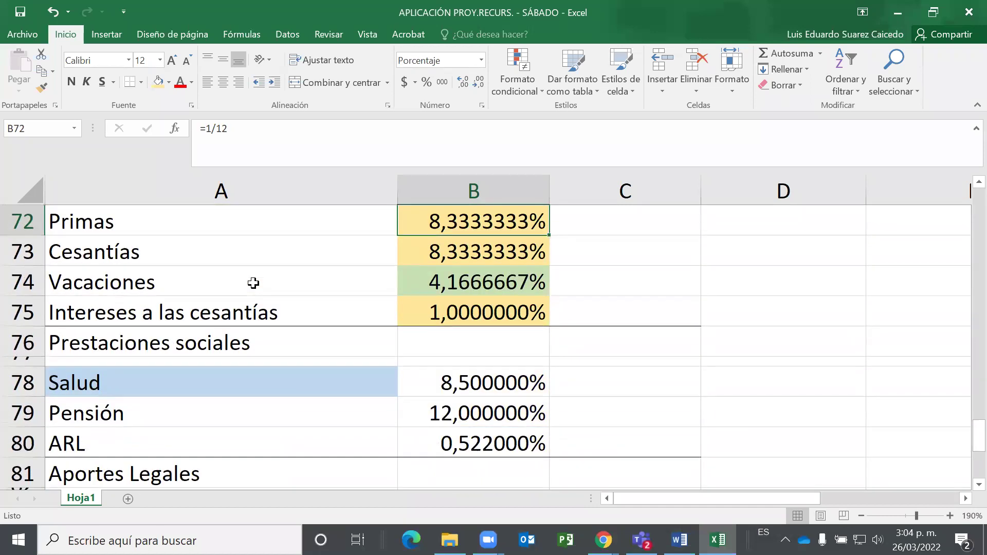
pyautogui.scroll(-1, 254, 283)
pyautogui.moveTo(488, 290); pyautogui.dragTo(487, 347)
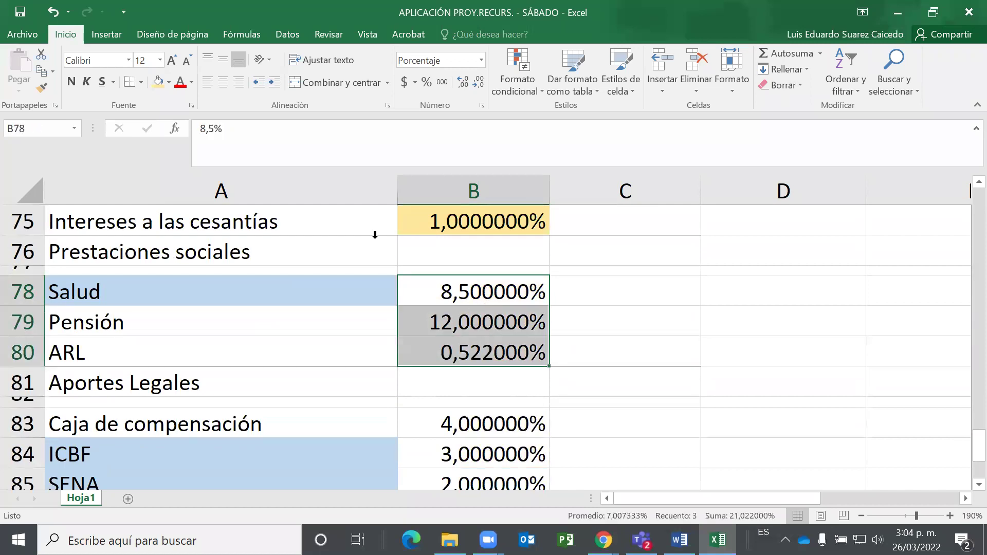
pyautogui.click(169, 82)
pyautogui.press('Escape')
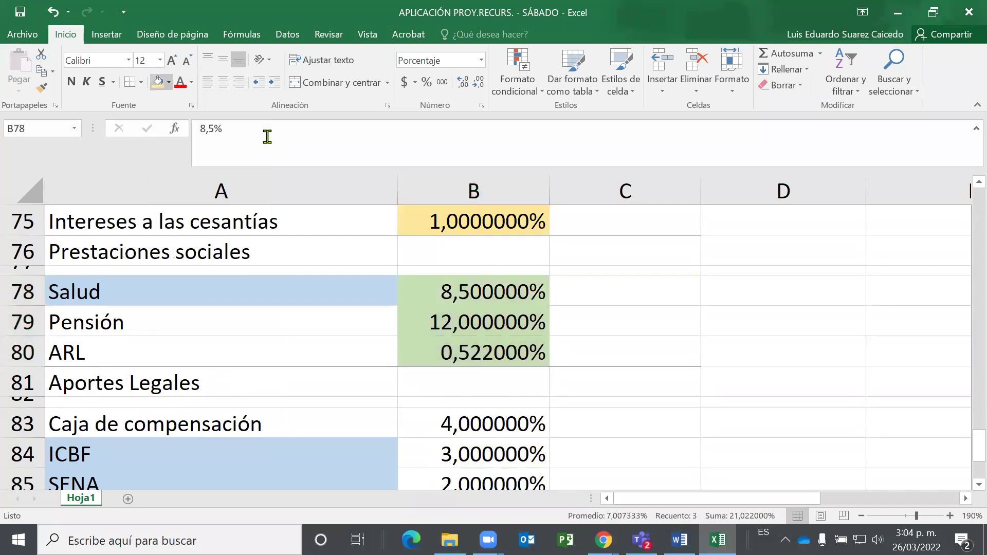
# Fill the Caja de compensación, ICBF and SENA percentages in B83:B85 with the same light green.
pyautogui.scroll(-2, 465, 275)
pyautogui.scroll(1, 465, 275)
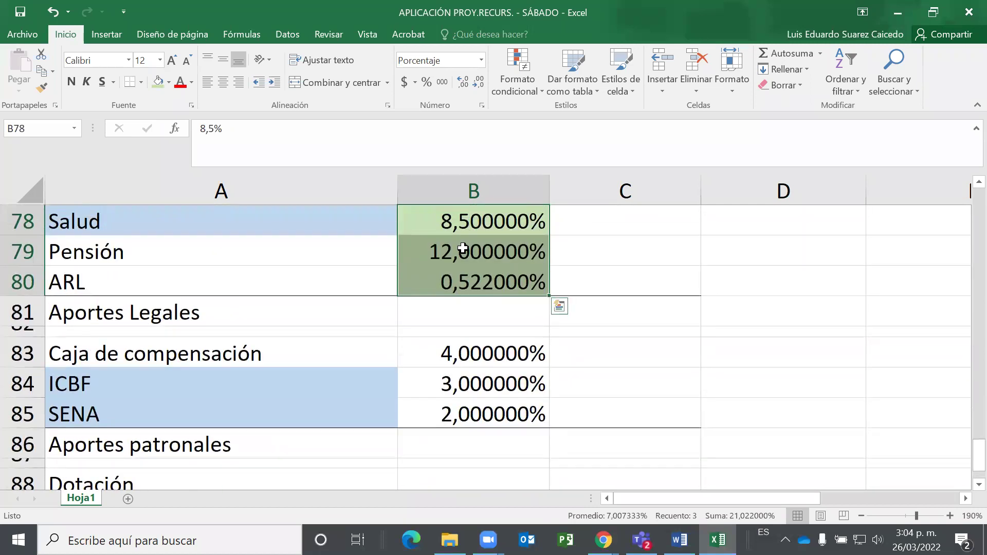
pyautogui.click(480, 351)
pyautogui.moveTo(480, 351); pyautogui.dragTo(480, 412)
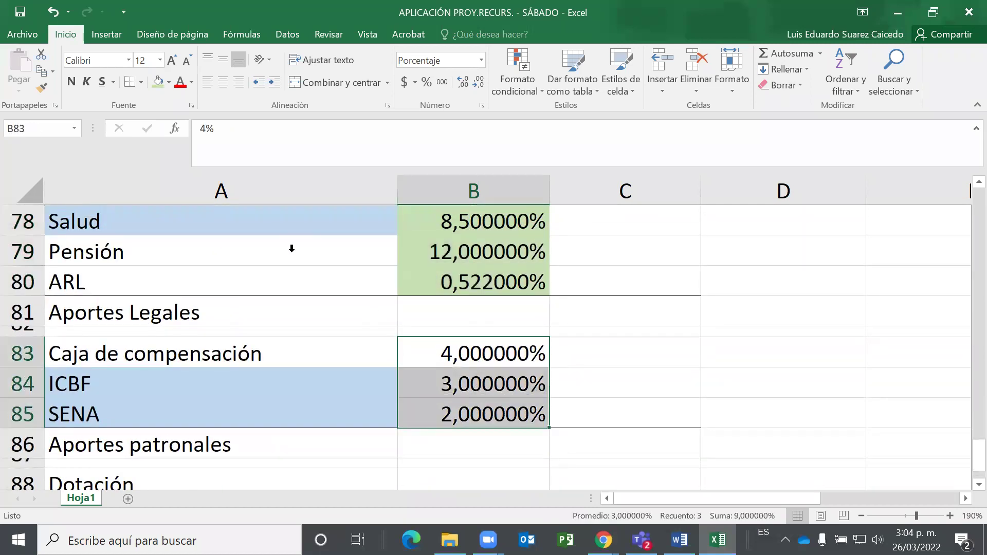
pyautogui.click(160, 83)
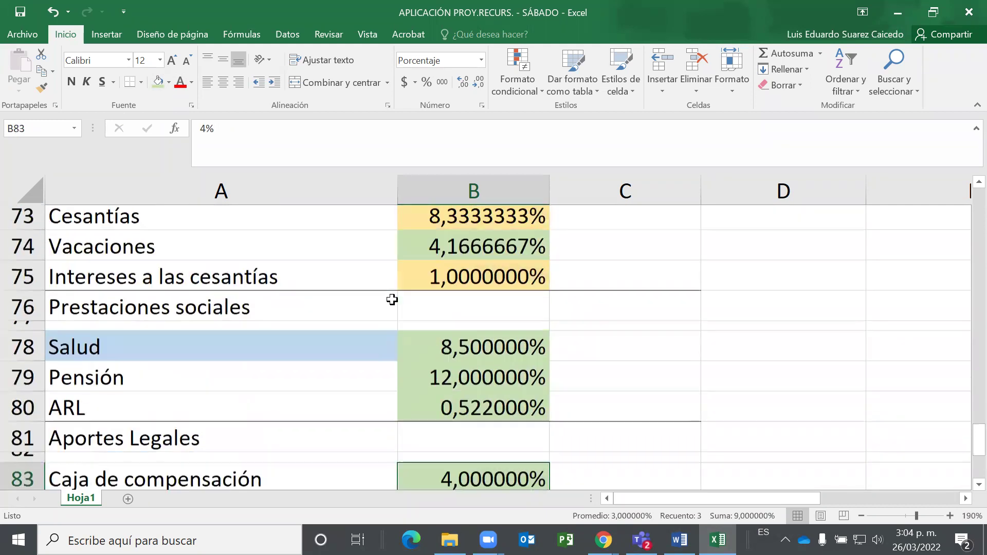
# Format the value cells C68:C89, from SMMLV (S) to Total liquidación / mes, with the Moneda number format.
pyautogui.scroll(4, 394, 298)
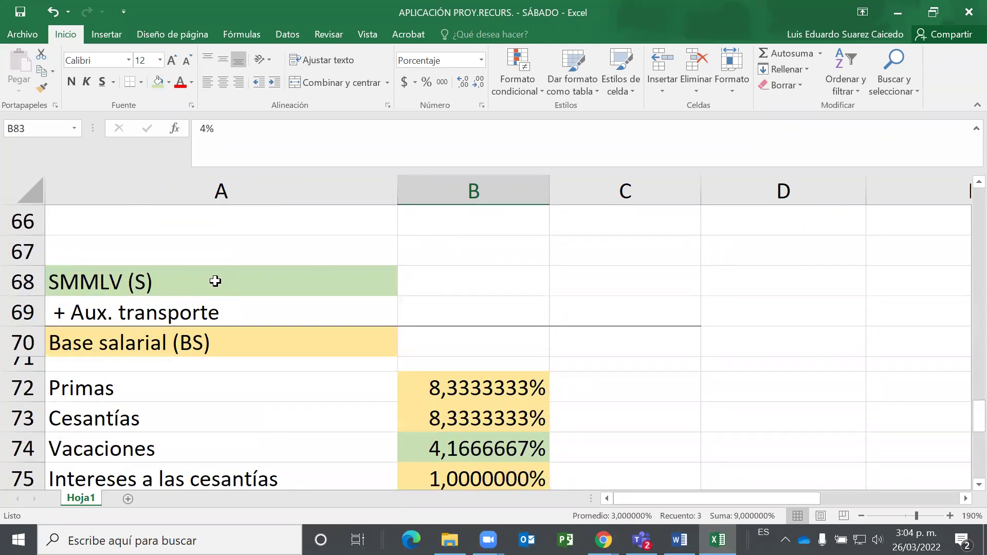
pyautogui.click(215, 280)
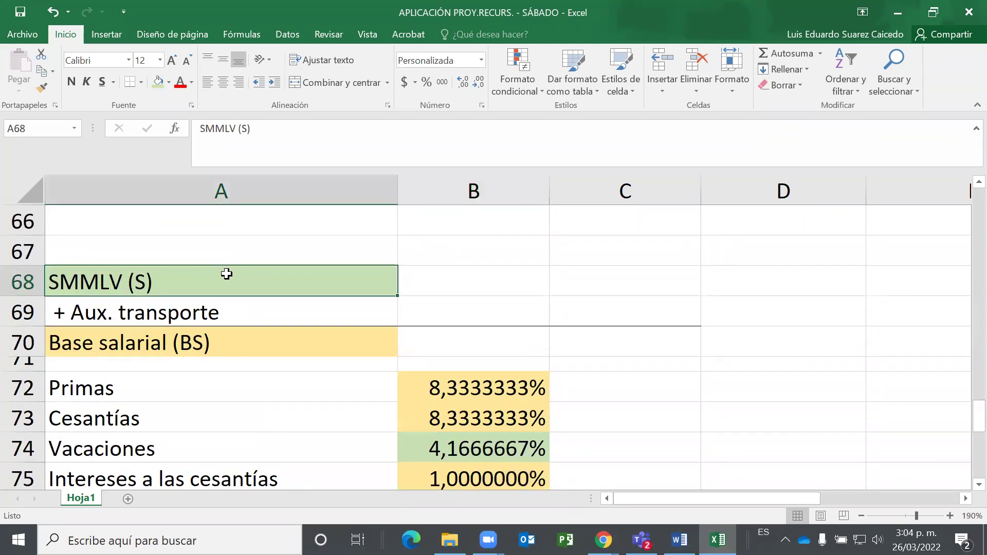
pyautogui.scroll(-1, 226, 273)
pyautogui.scroll(1, 227, 274)
pyautogui.click(435, 283)
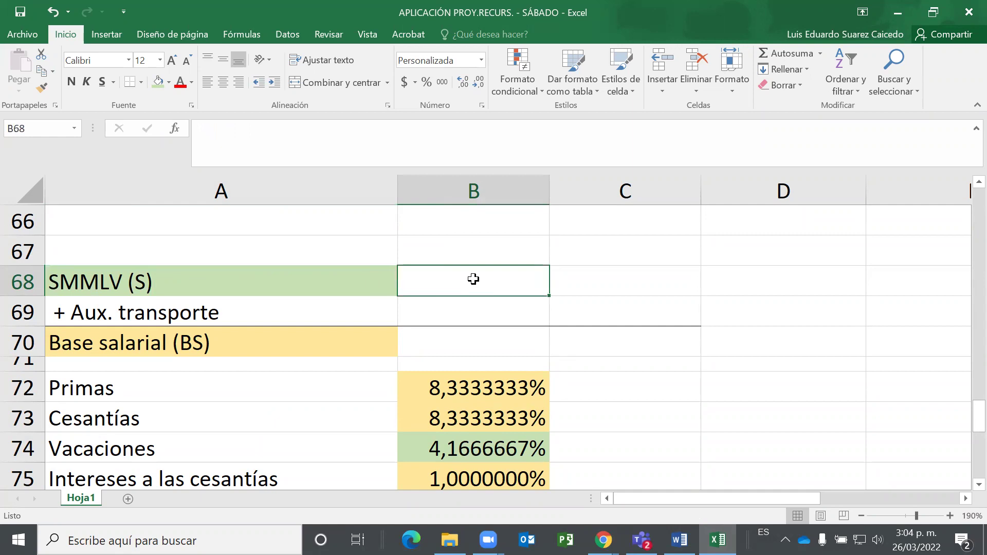
pyautogui.moveTo(635, 289); pyautogui.dragTo(611, 417)
pyautogui.click(484, 60)
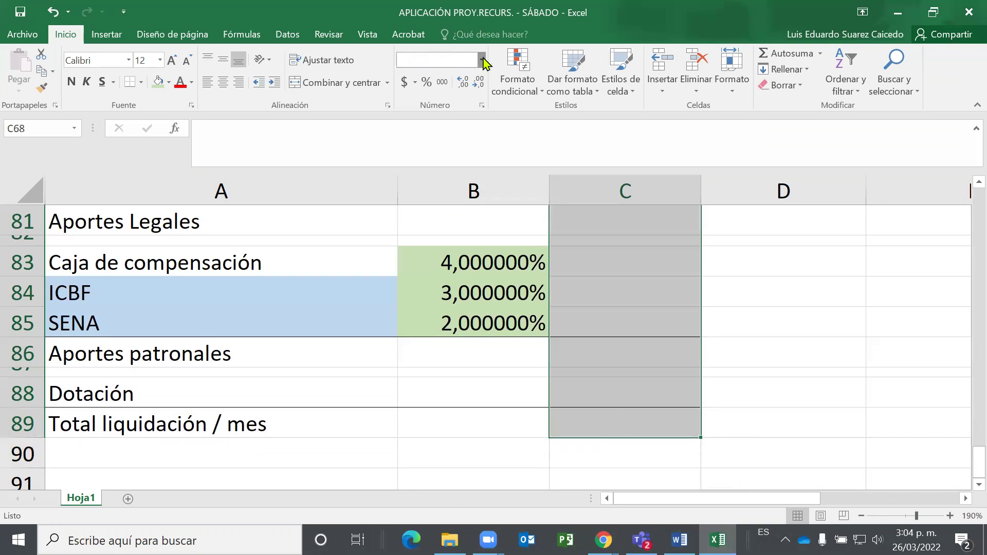
pyautogui.click(459, 150)
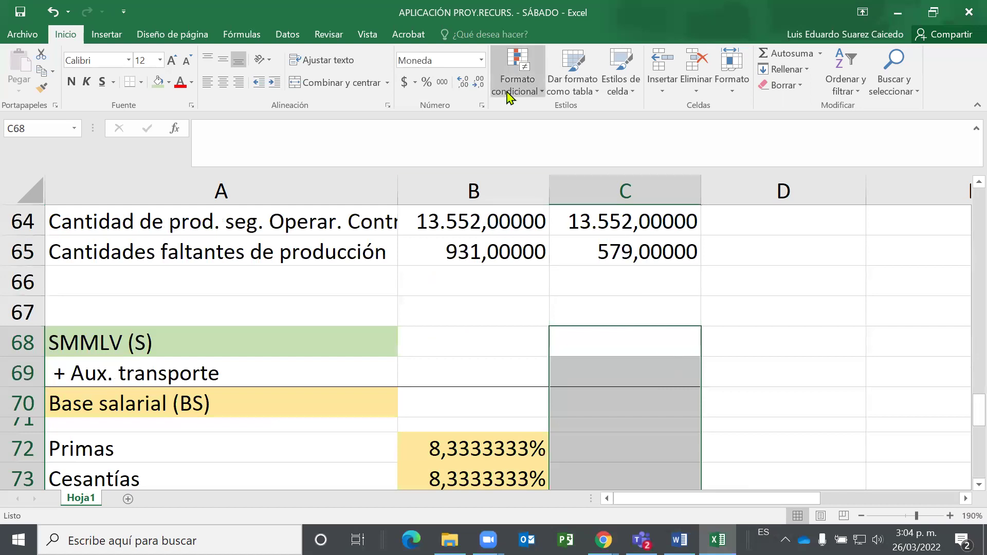
# Enter 1000000 as the SMMLV (S) in C68 and 117172 as the Aux. transporte in C69.
pyautogui.click(615, 335)
pyautogui.write('1')
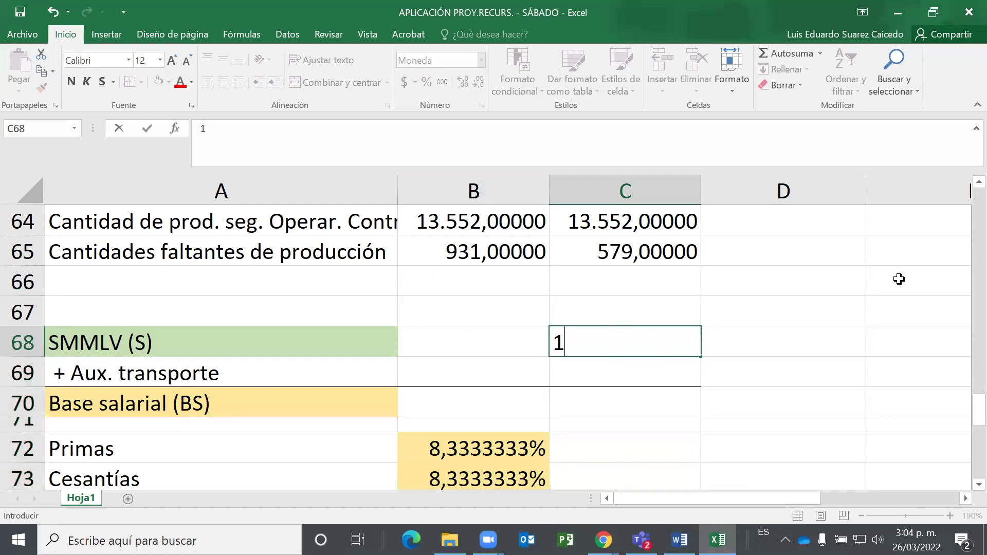
pyautogui.write('000000')
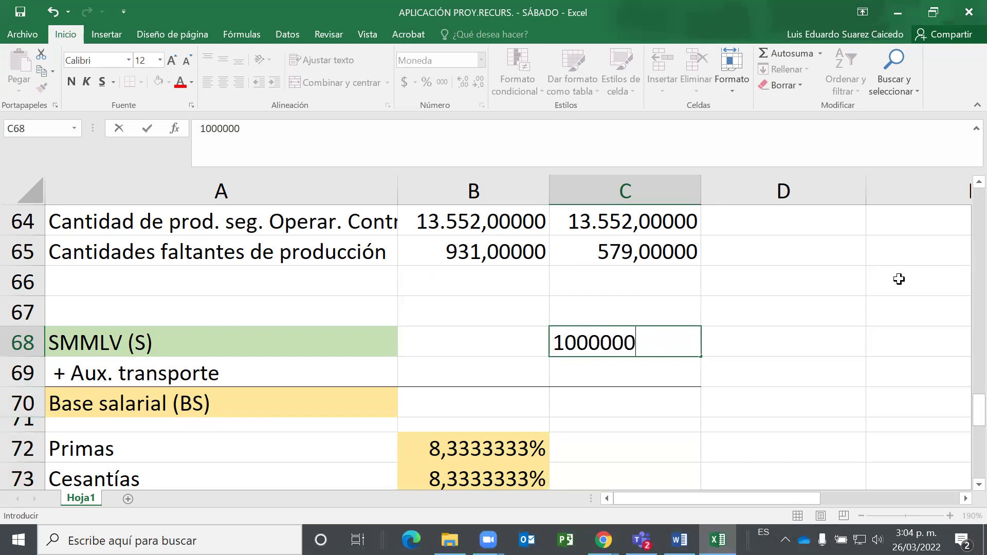
pyautogui.press('Return')
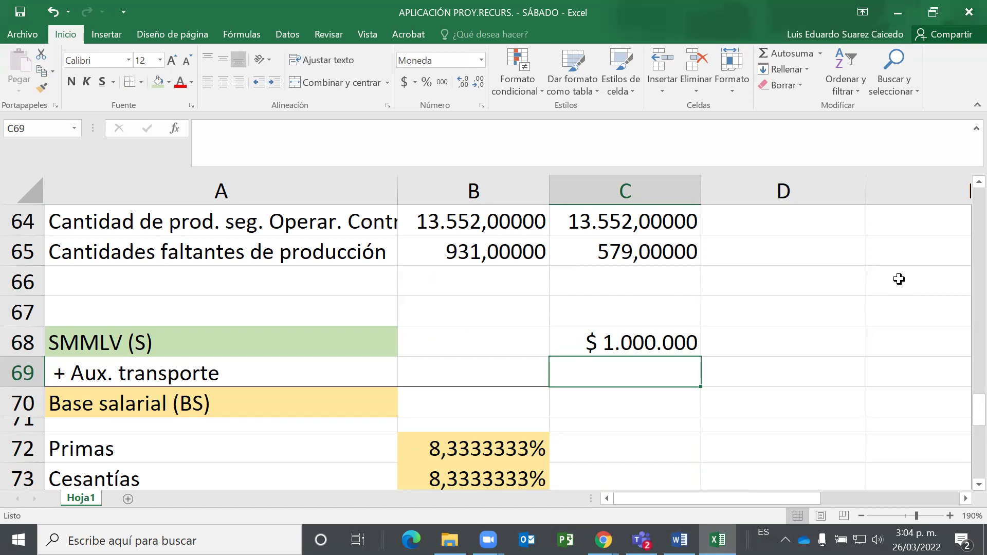
pyautogui.write('11')
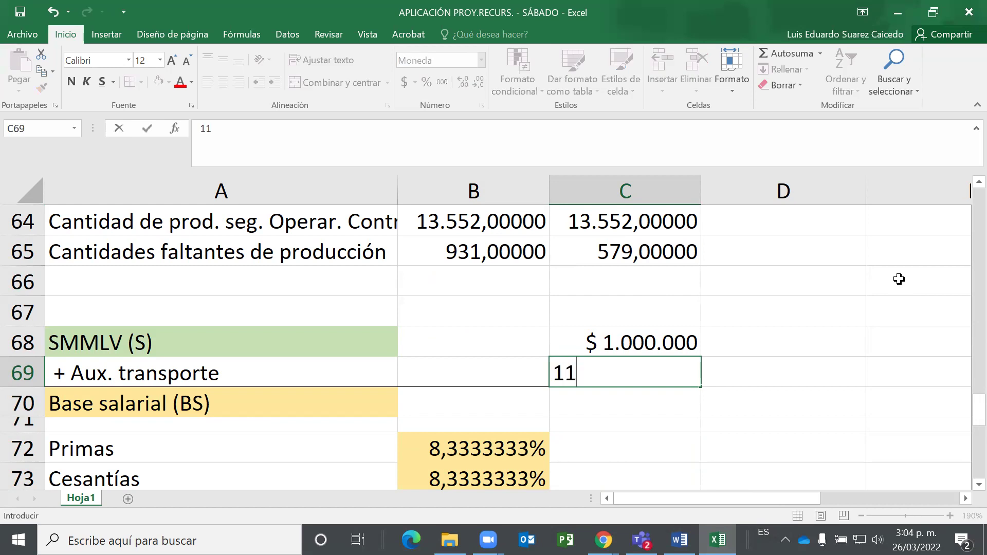
pyautogui.write('7')
pyautogui.write('172')
pyautogui.press('Return')
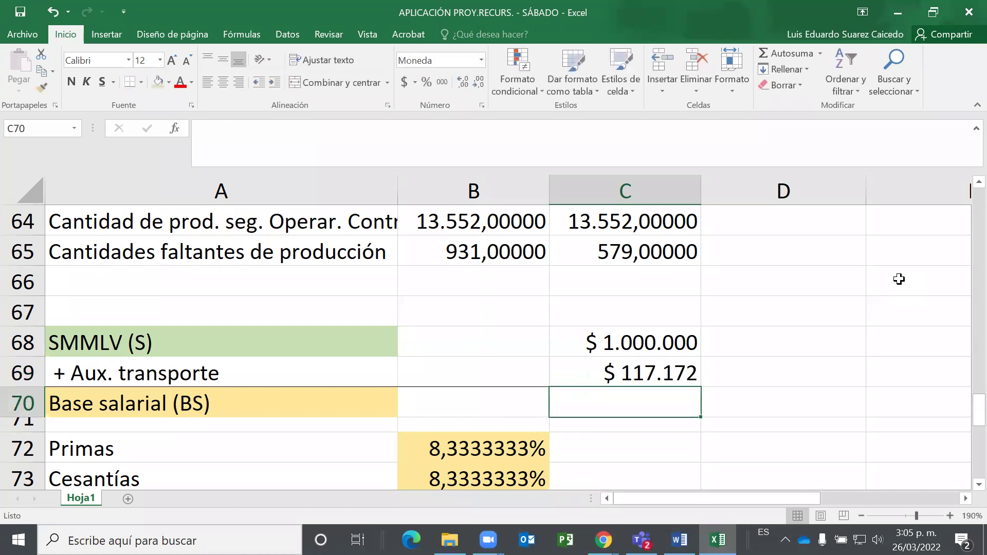
# Calculate the Base salarial (BS) in C70 as the sum of SMMLV and Aux. transporte, C68+C69.
pyautogui.write('+')
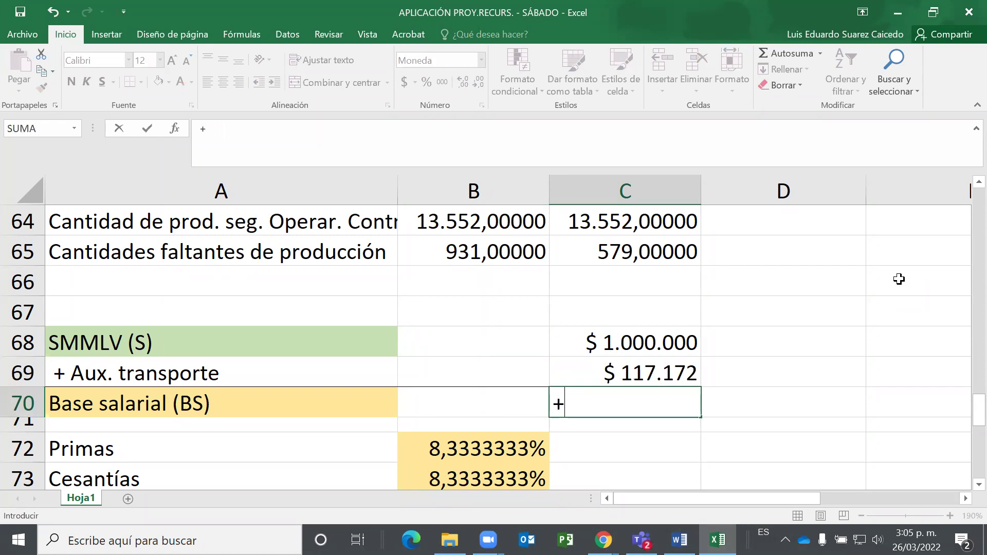
pyautogui.press('Up')
pyautogui.press('Up')
pyautogui.write('+')
pyautogui.press('Up')
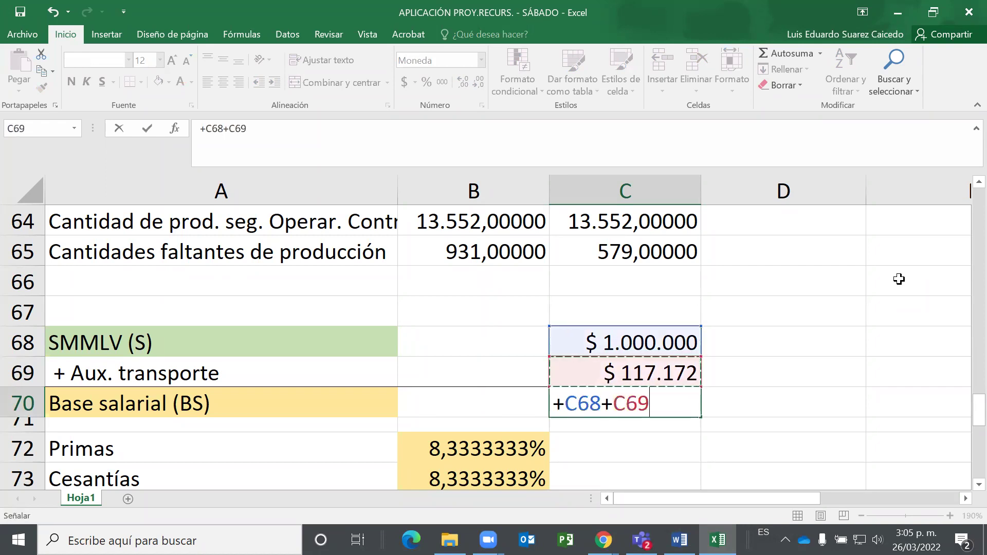
pyautogui.press('Return')
pyautogui.press('Up')
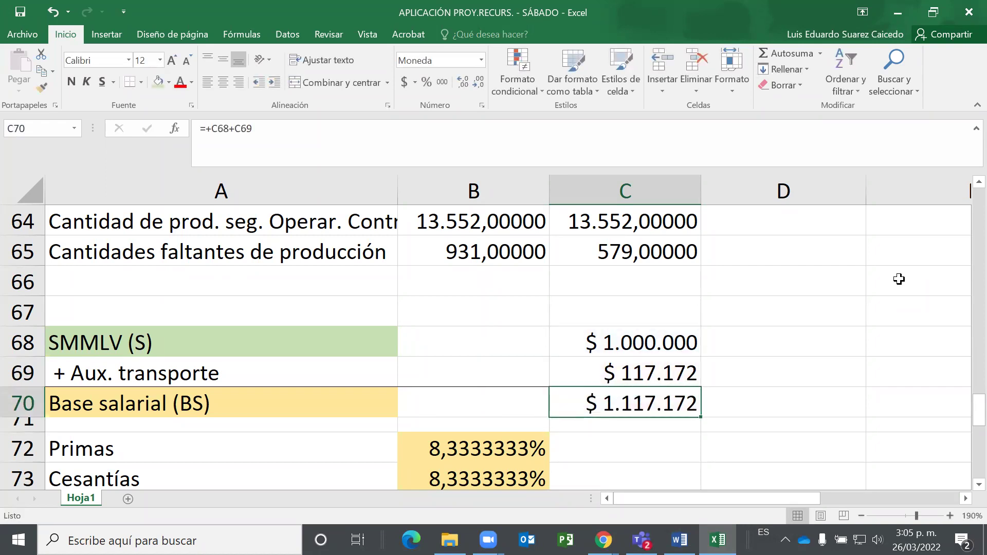
# Fill the SMMLV value C68 with light green and the Base salarial value C70 with light gold, matching their labels.
pyautogui.click(612, 338)
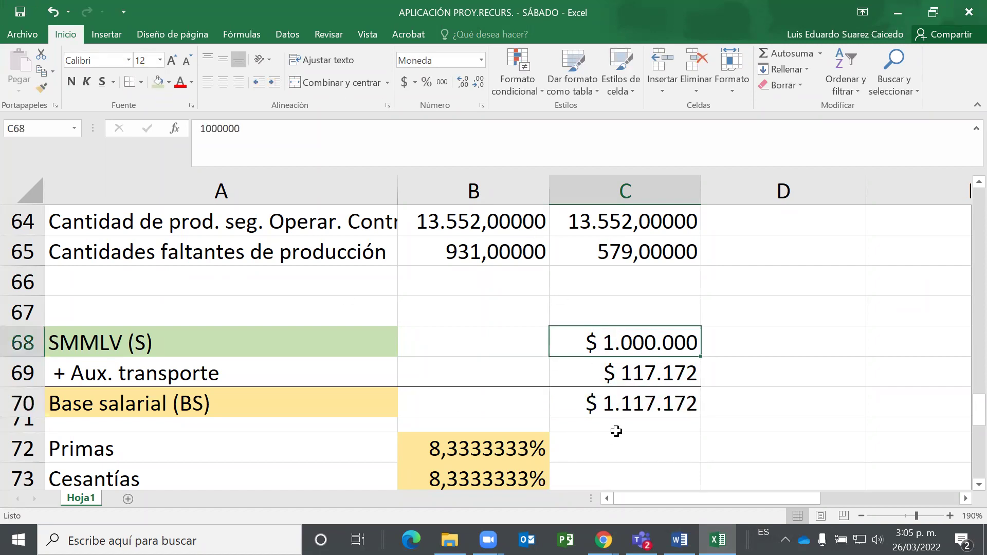
pyautogui.click(158, 81)
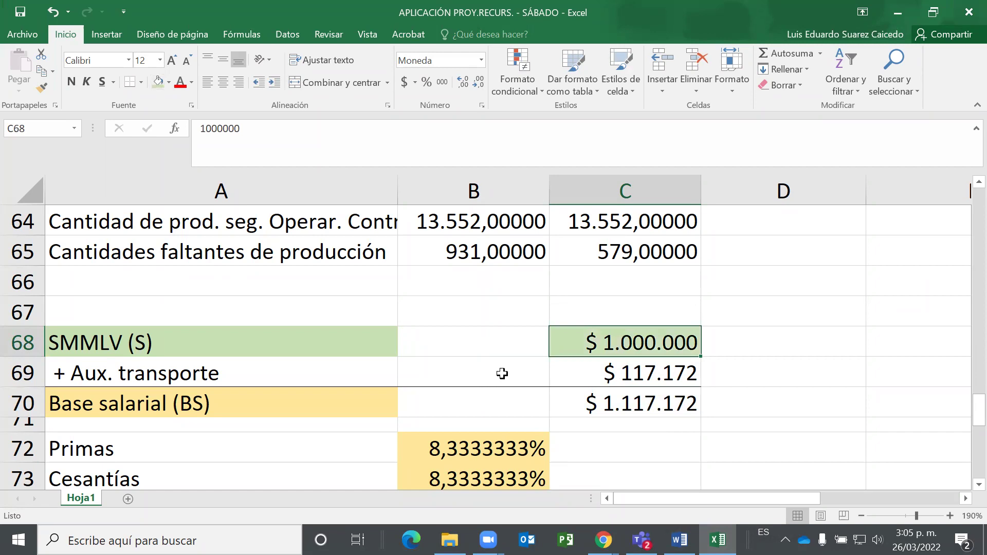
pyautogui.scroll(-1, 502, 374)
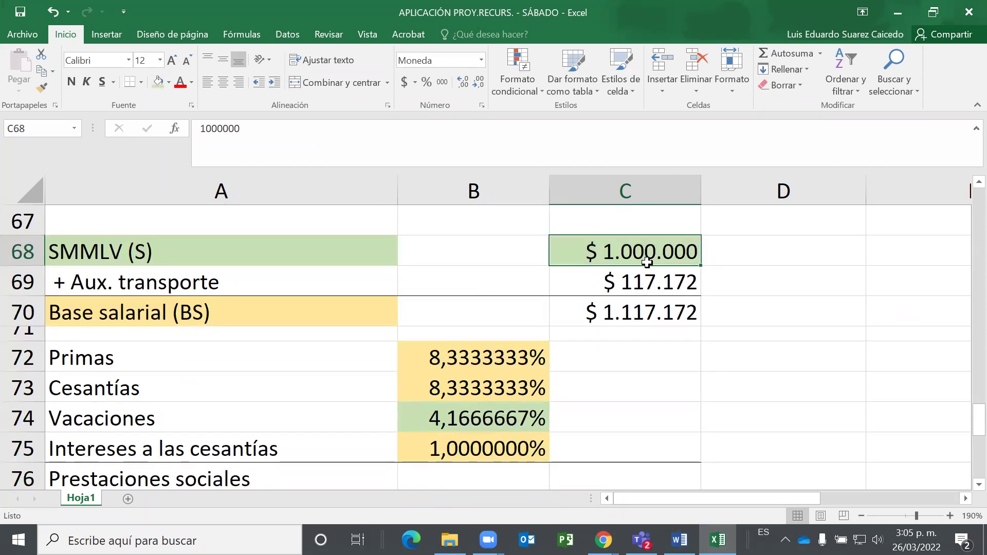
pyautogui.click(629, 311)
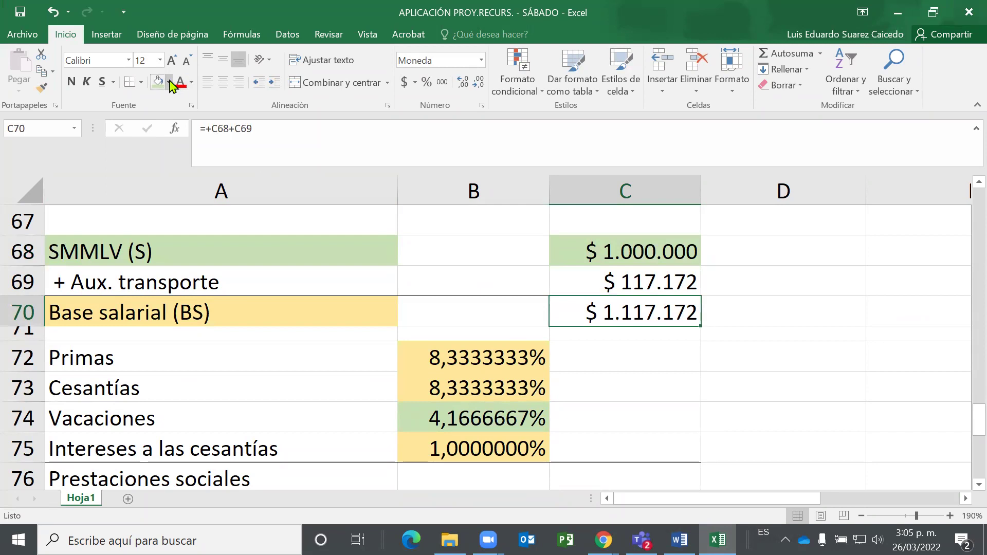
pyautogui.click(169, 82)
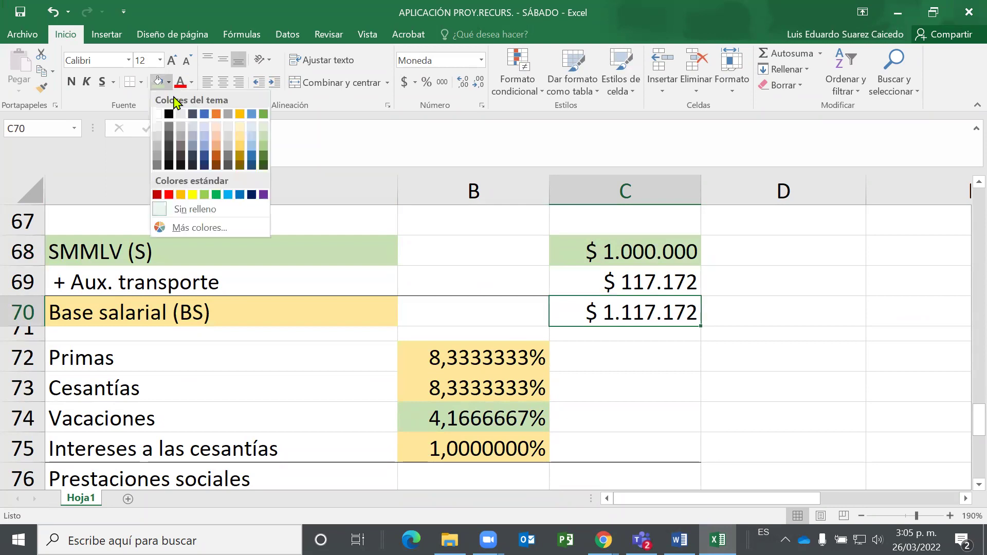
pyautogui.click(566, 252)
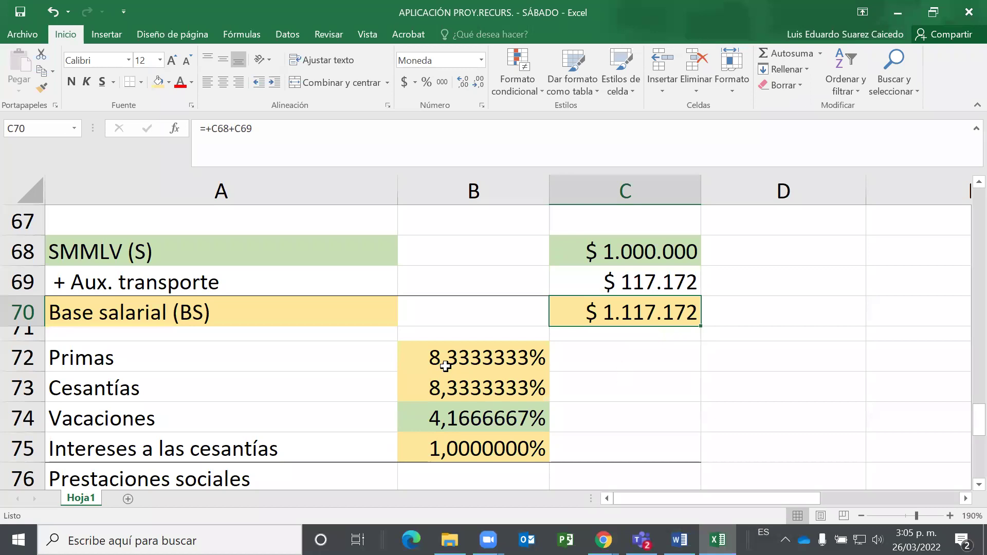
# Enter the condition "<= 2 x SMMLV" in B69, beside the Aux. transporte label.
pyautogui.click(660, 283)
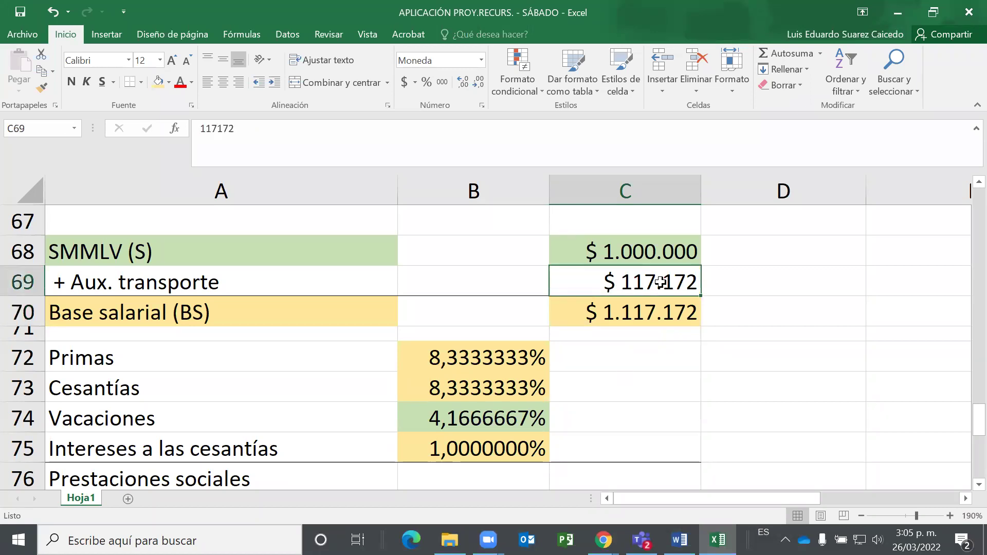
pyautogui.click(513, 288)
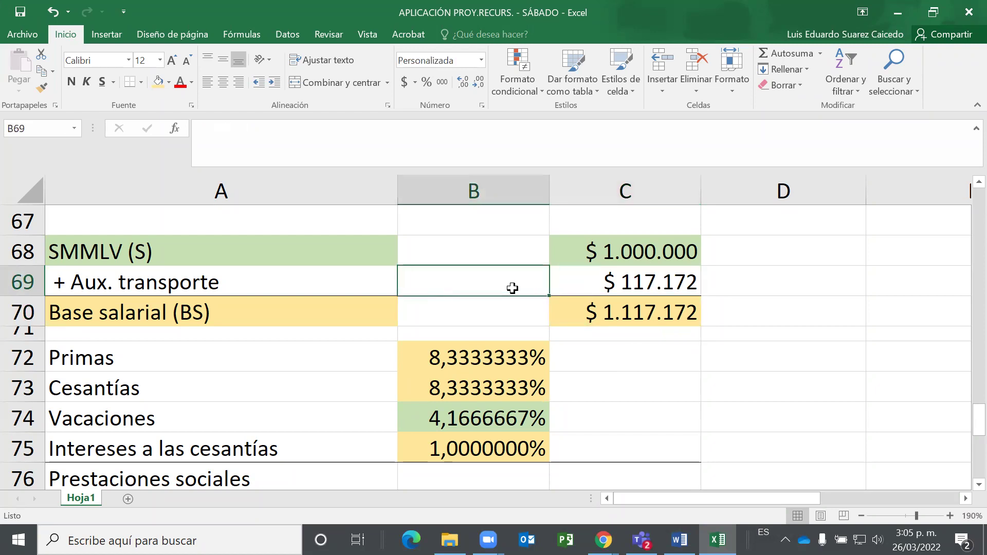
pyautogui.write('<')
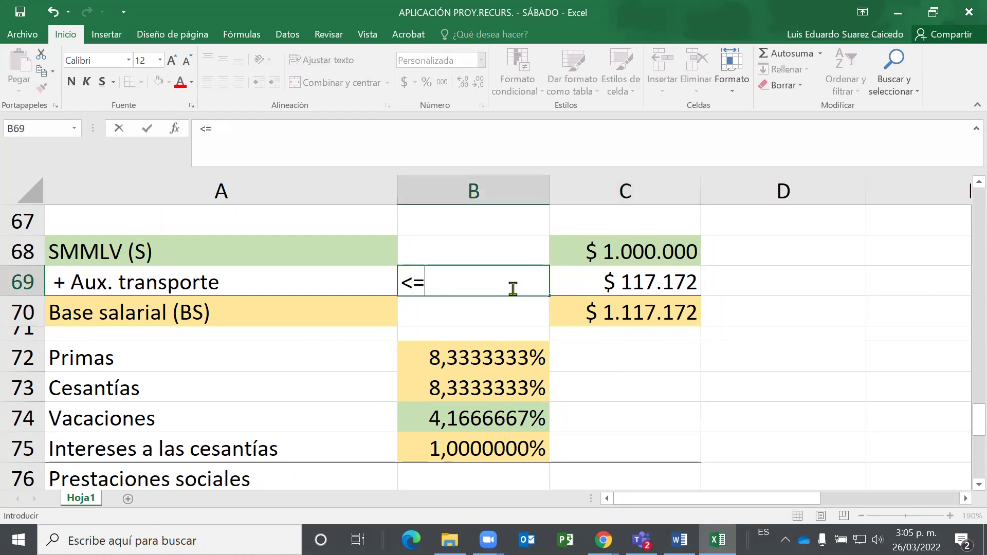
pyautogui.write('= 2 x SMM')
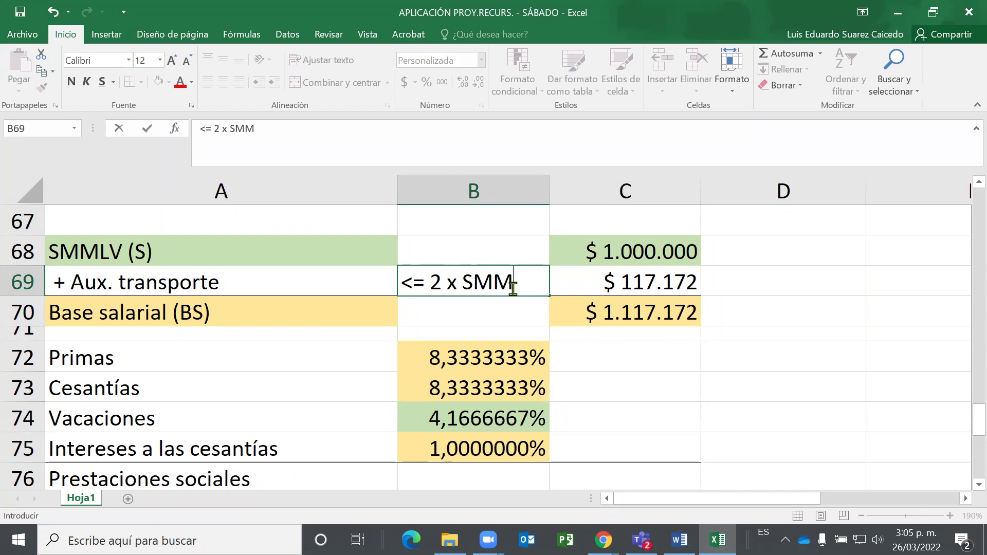
pyautogui.write('LV')
pyautogui.press('Return')
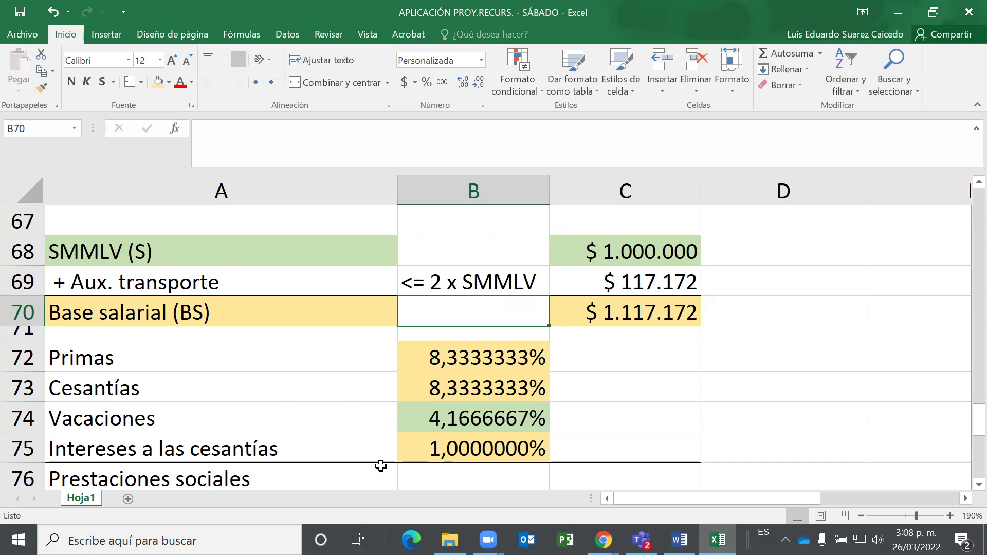
# Calculate Primas in C72 with =C70*$B$72, using an absolute reference to its percentage.
pyautogui.scroll(-1, 508, 446)
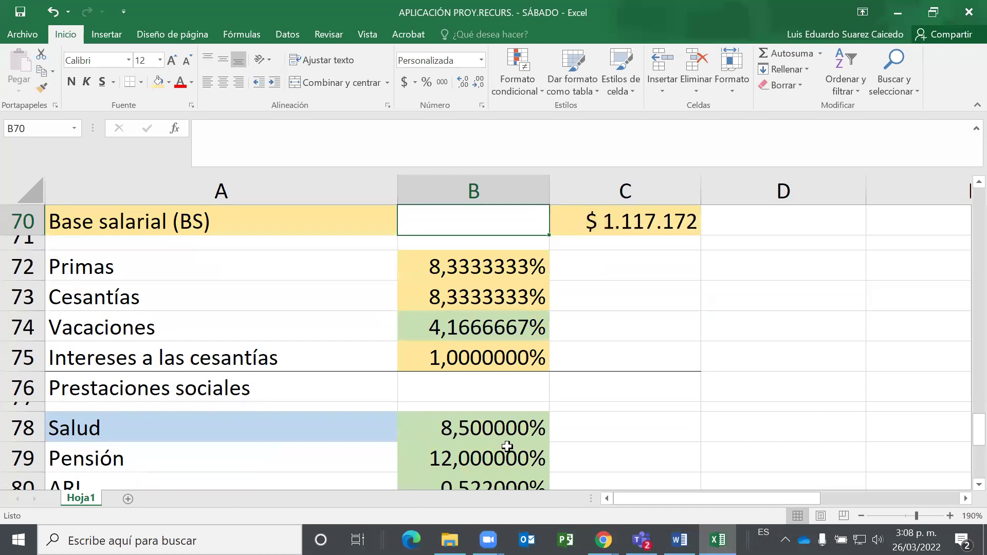
pyautogui.click(672, 346)
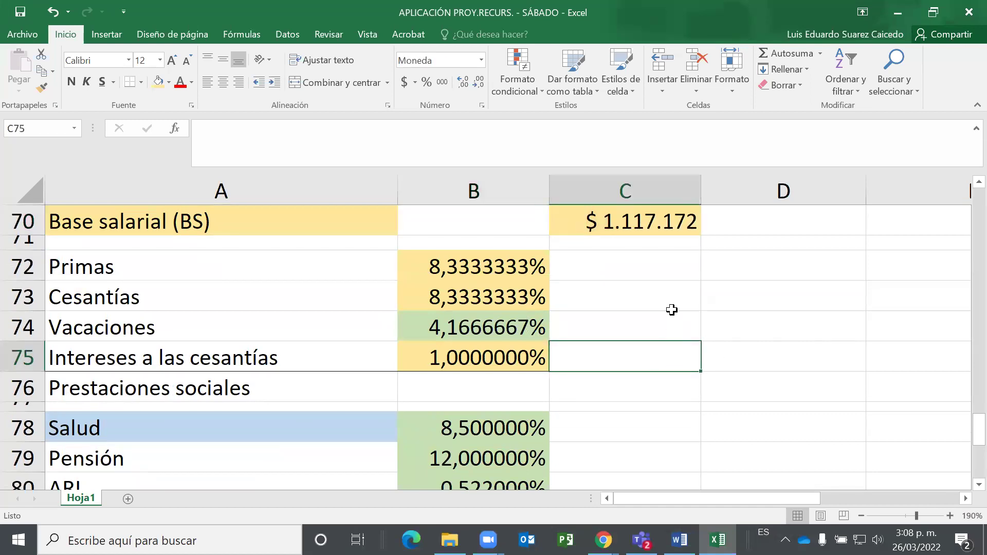
pyautogui.scroll(1, 671, 342)
pyautogui.click(670, 344)
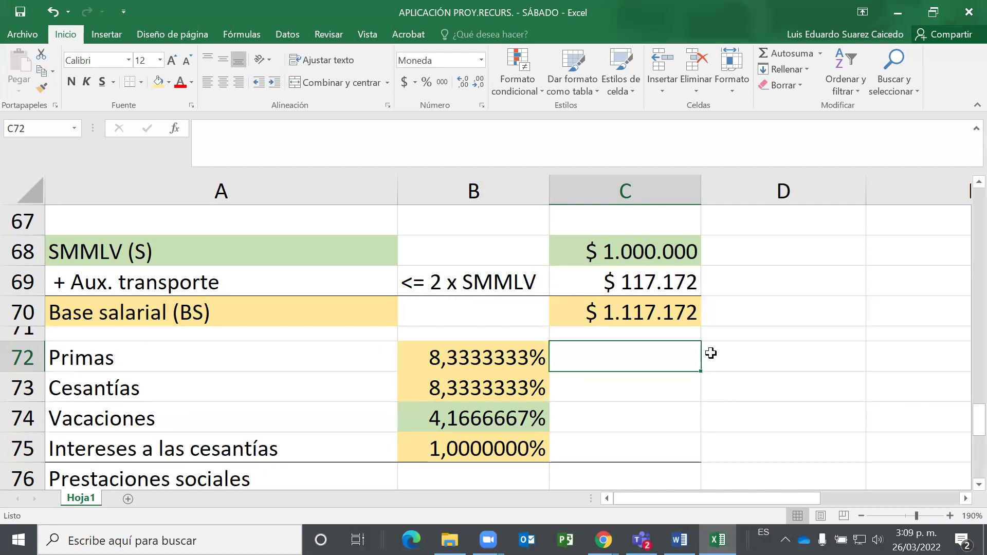
pyautogui.write('=')
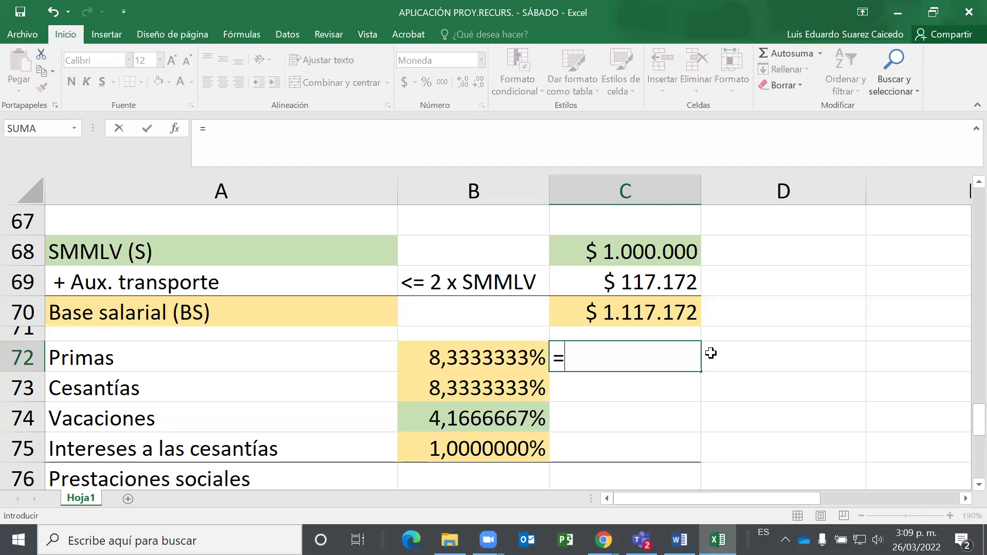
pyautogui.press('Up')
pyautogui.press('Up')
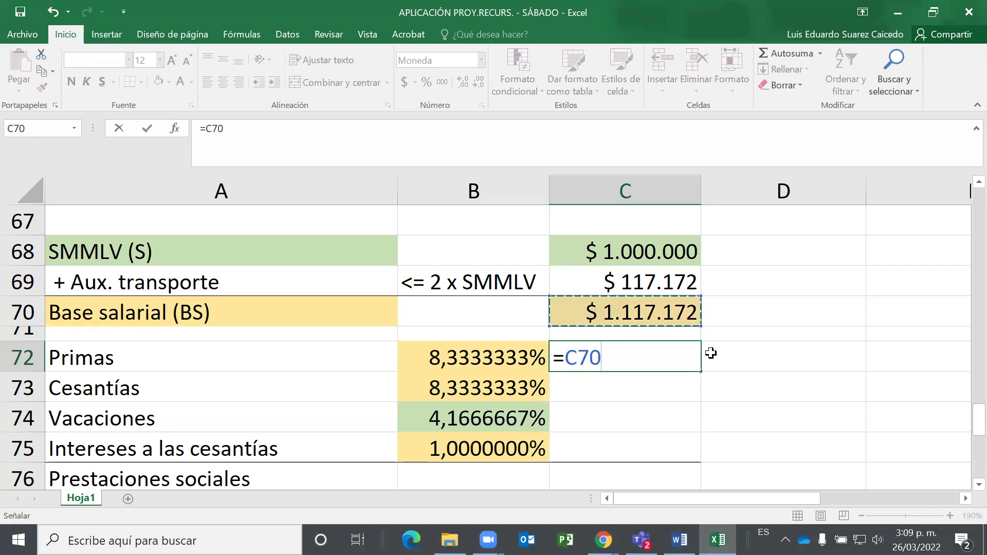
pyautogui.write('*')
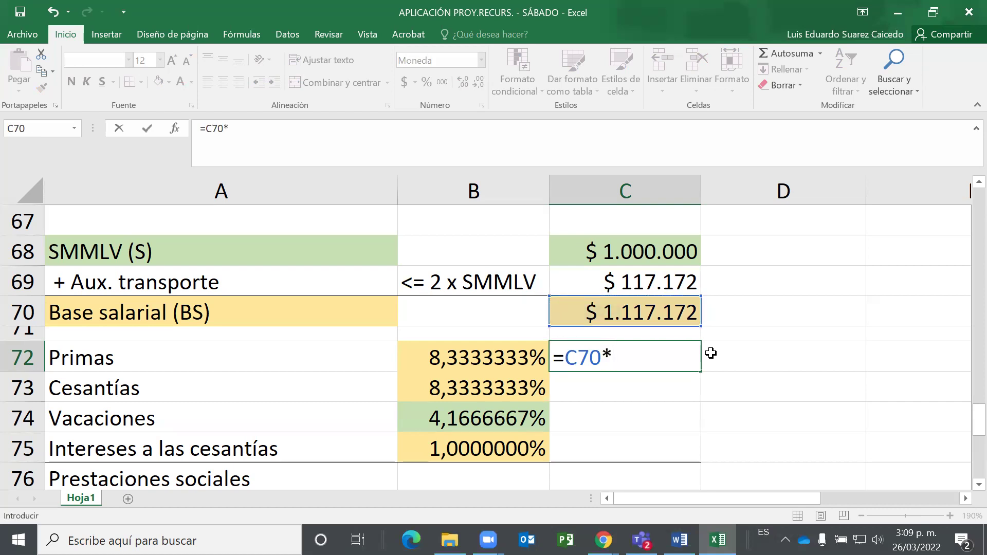
pyautogui.press('Left')
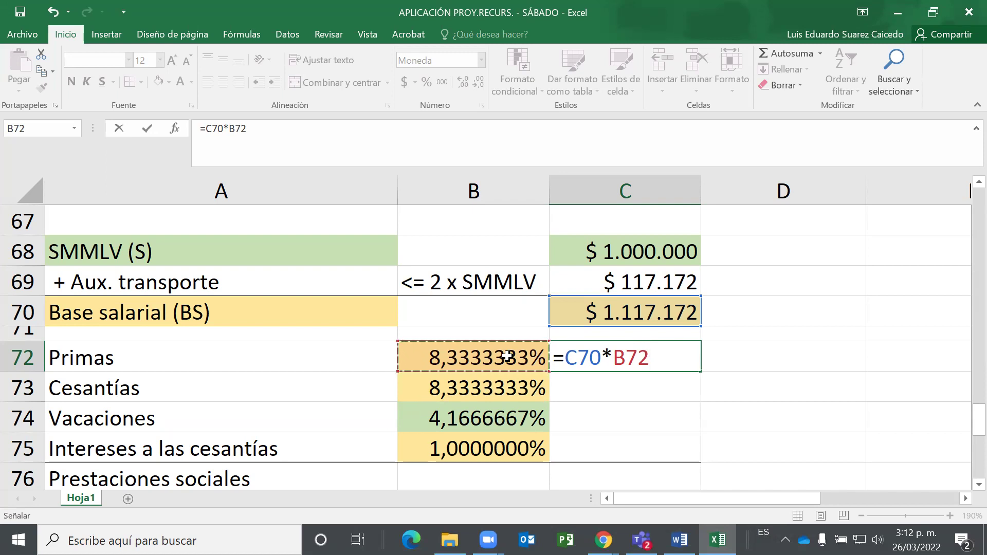
pyautogui.press('F4')
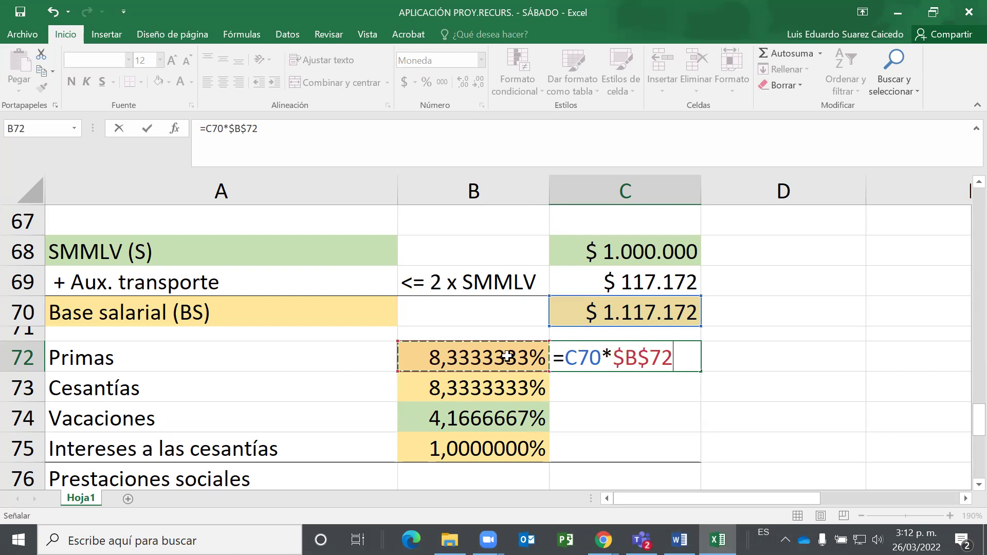
pyautogui.press('Return')
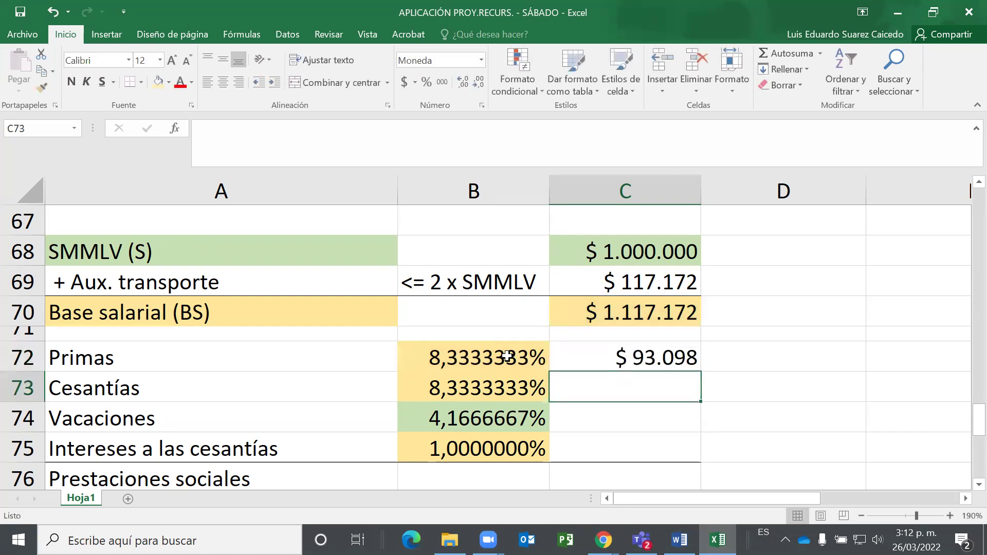
pyautogui.press('Up')
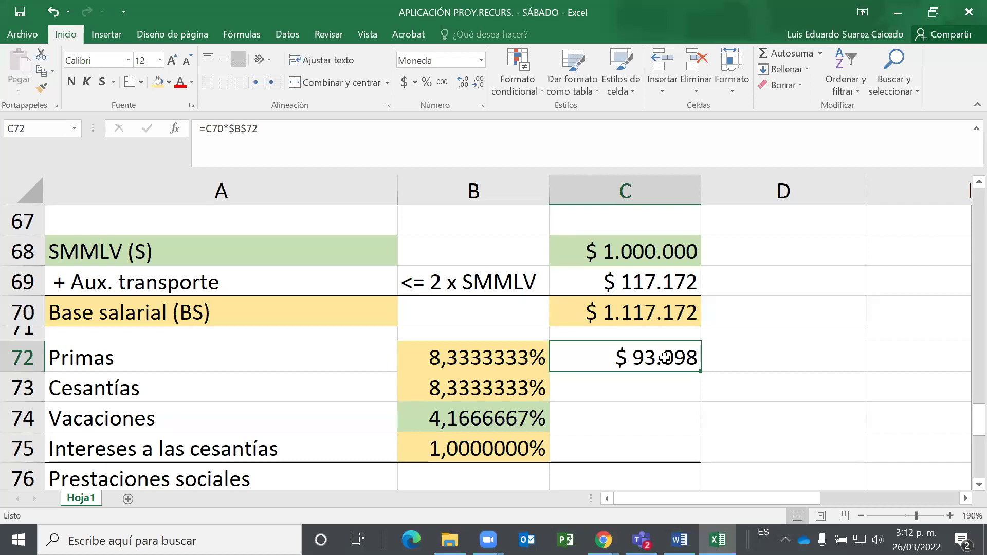
# Calculate Cesantías in C73 with =C70*$B$73, keeping the percentage reference absolute.
pyautogui.click(609, 390)
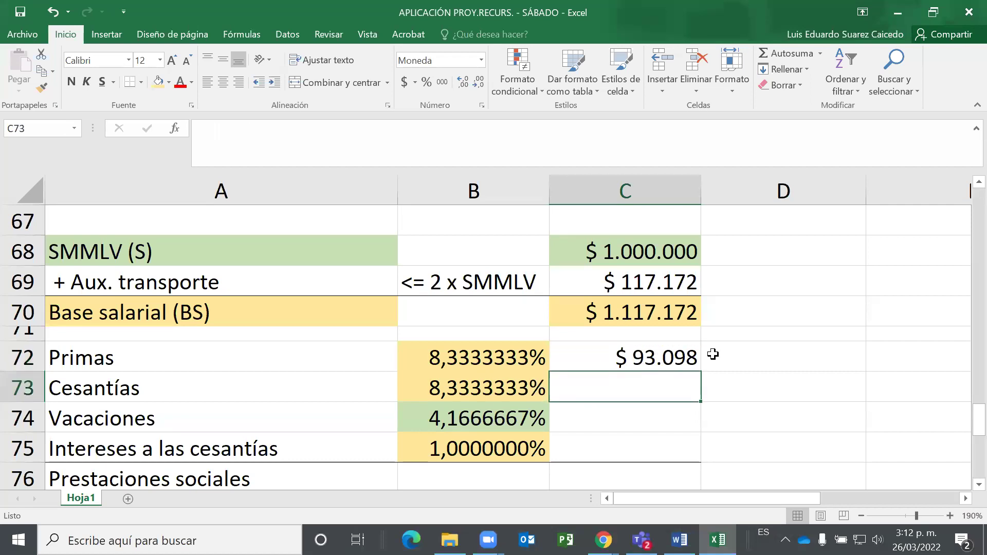
pyautogui.write('=')
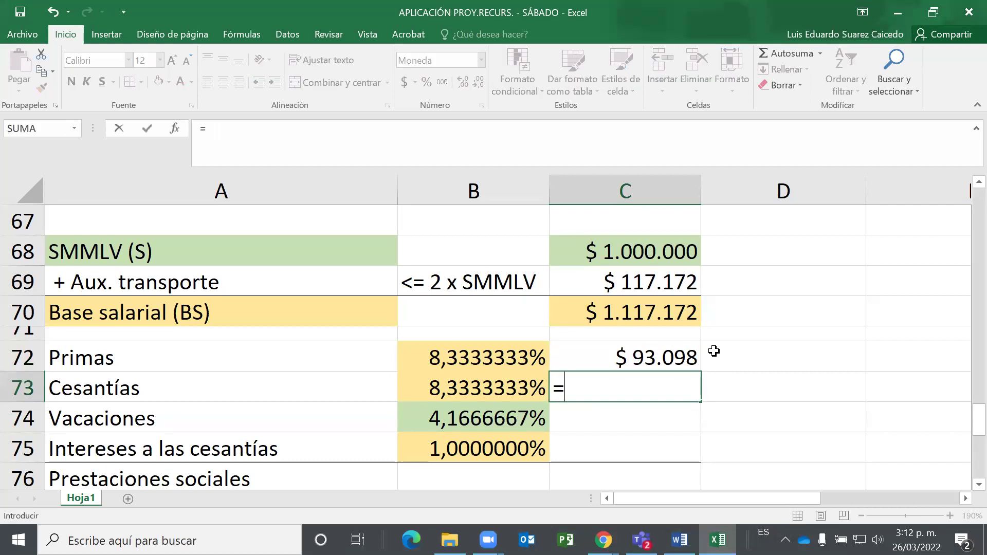
pyautogui.press('Up')
pyautogui.press('Up')
pyautogui.press('Up')
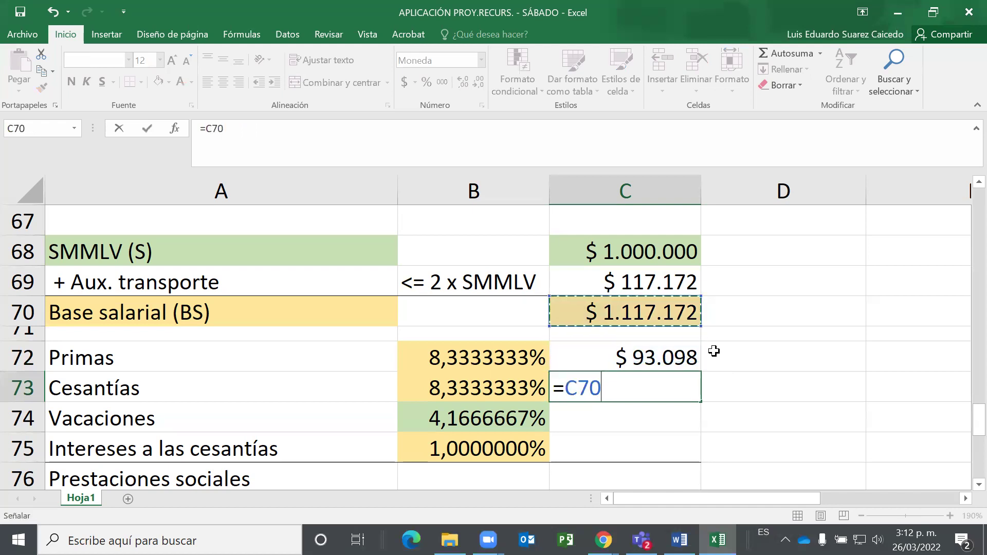
pyautogui.write('*')
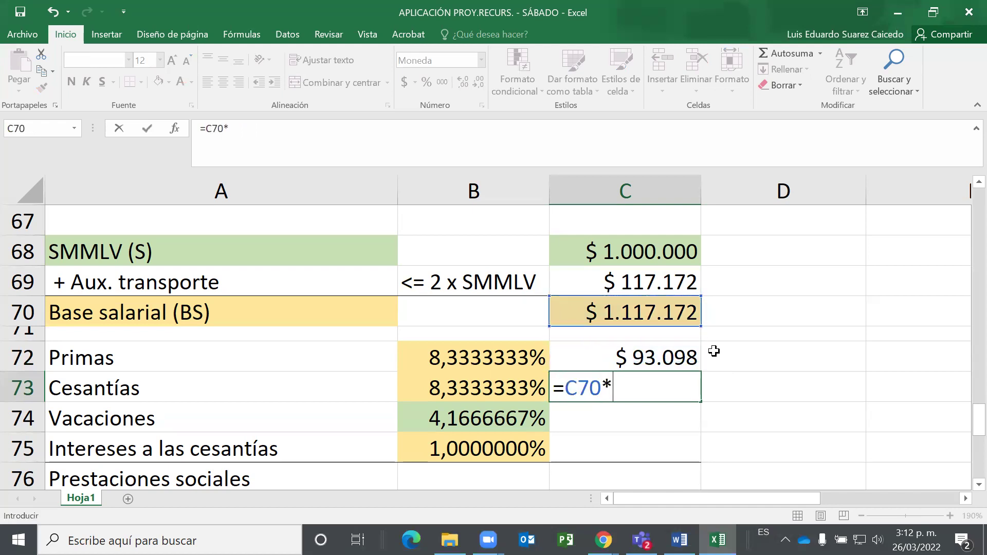
pyautogui.press('Left')
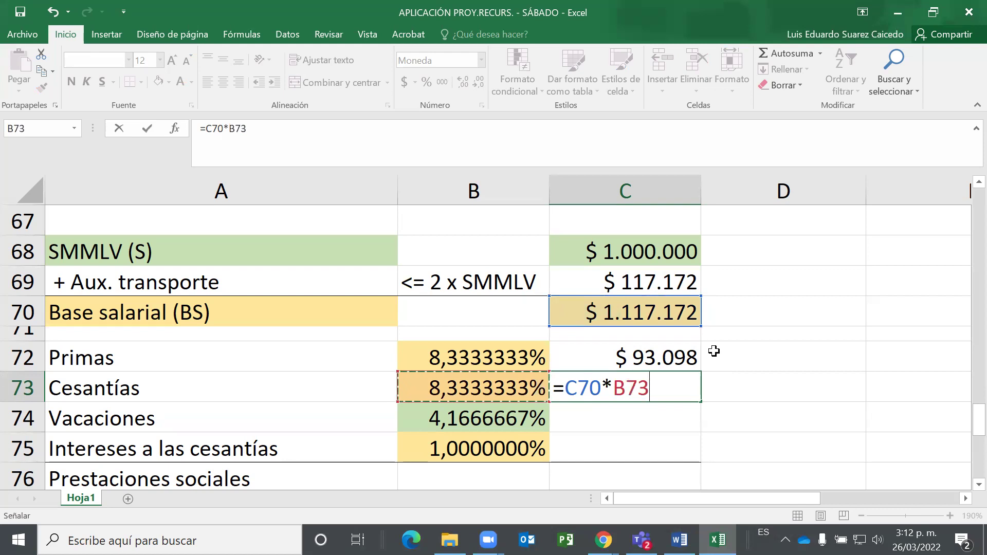
pyautogui.press('F4')
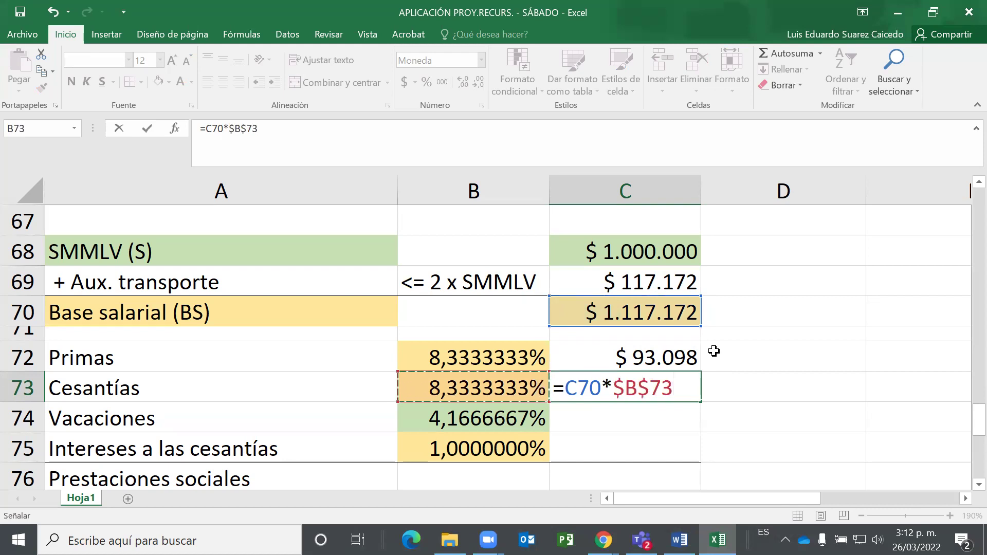
pyautogui.press('Return')
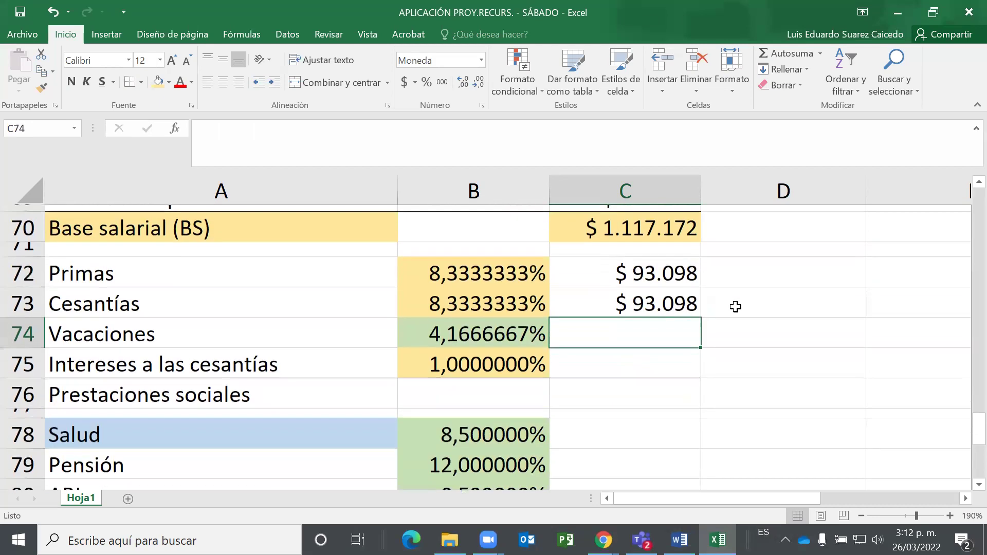
# Calculate Vacaciones in C74 with =C68*$B$74, basing it on the SMMLV and keeping the percentage reference absolute.
pyautogui.scroll(-1, 735, 307)
pyautogui.write('=')
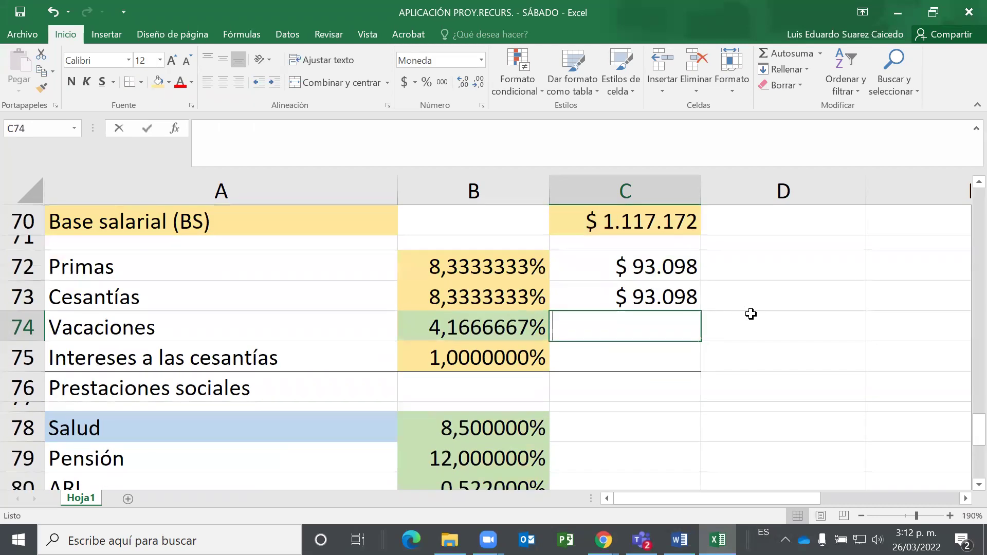
pyautogui.press('Up')
pyautogui.press('Up')
pyautogui.press('Up')
pyautogui.press('Up')
pyautogui.press('Up')
pyautogui.press('Up')
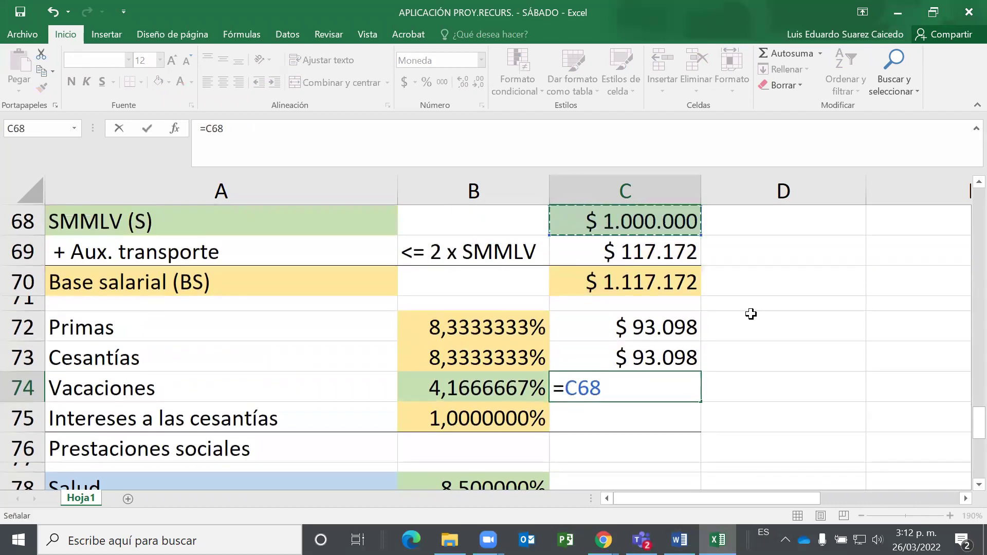
pyautogui.press('Up')
pyautogui.press('Down')
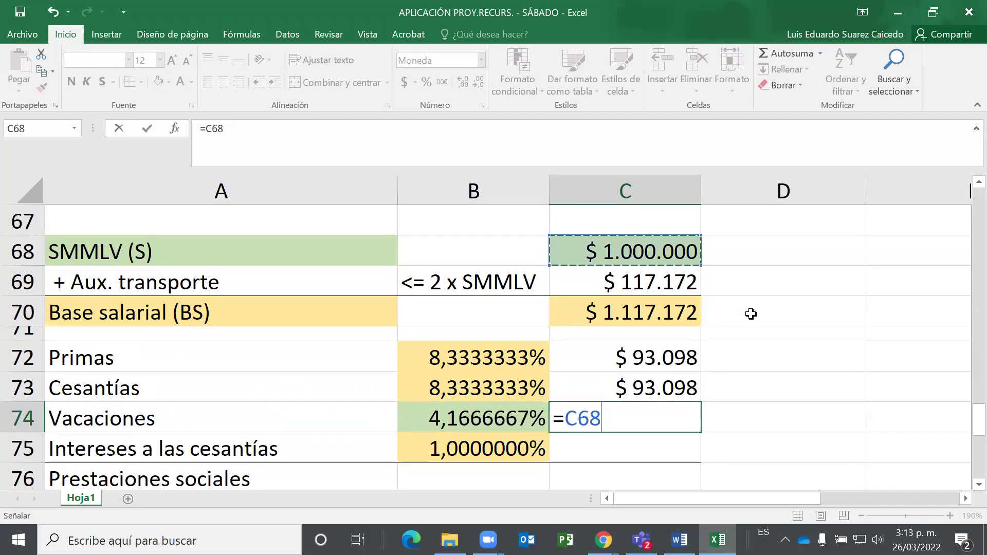
pyautogui.write('*')
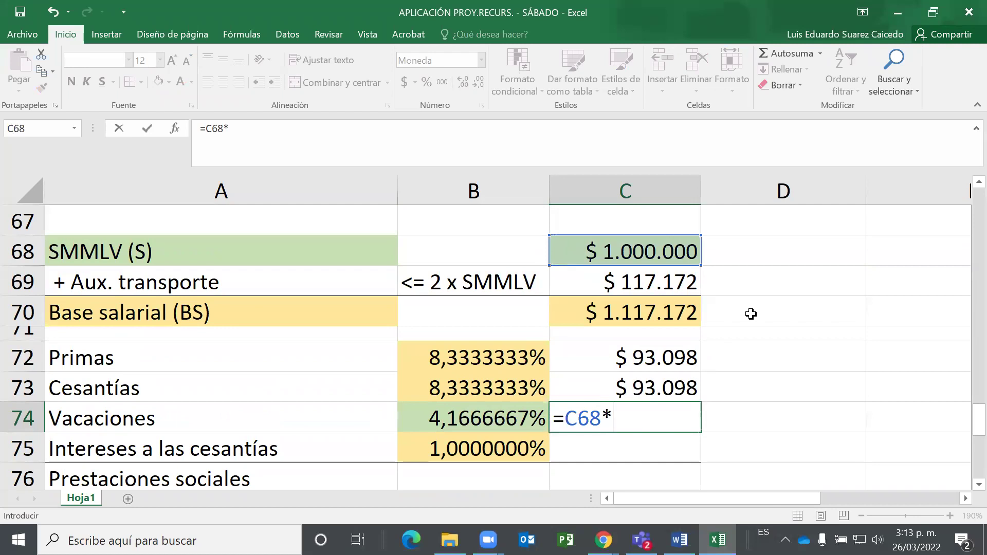
pyautogui.press('Left')
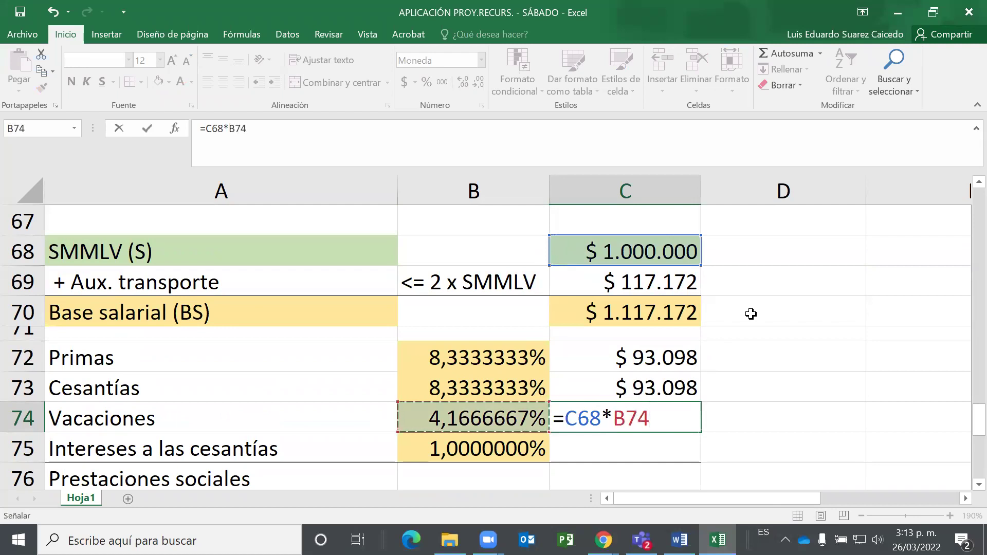
pyautogui.press('F4')
pyautogui.press('Return')
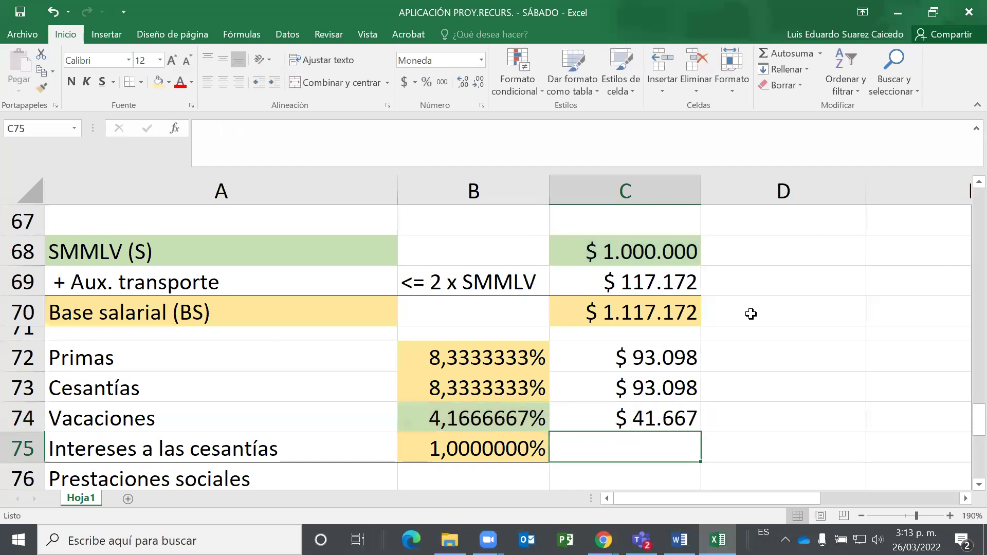
# Calculate Intereses a las cesantías in C75 with =C70*$B$75, using an absolute reference to its percentage.
pyautogui.write('=')
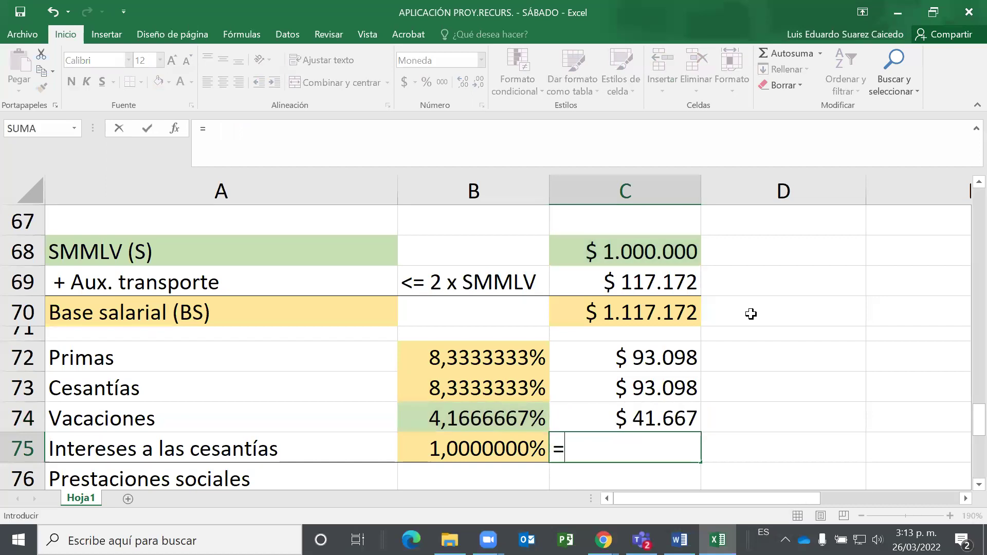
pyautogui.press('Up')
pyautogui.press('Up')
pyautogui.press('Up')
pyautogui.press('Up')
pyautogui.press('Up')
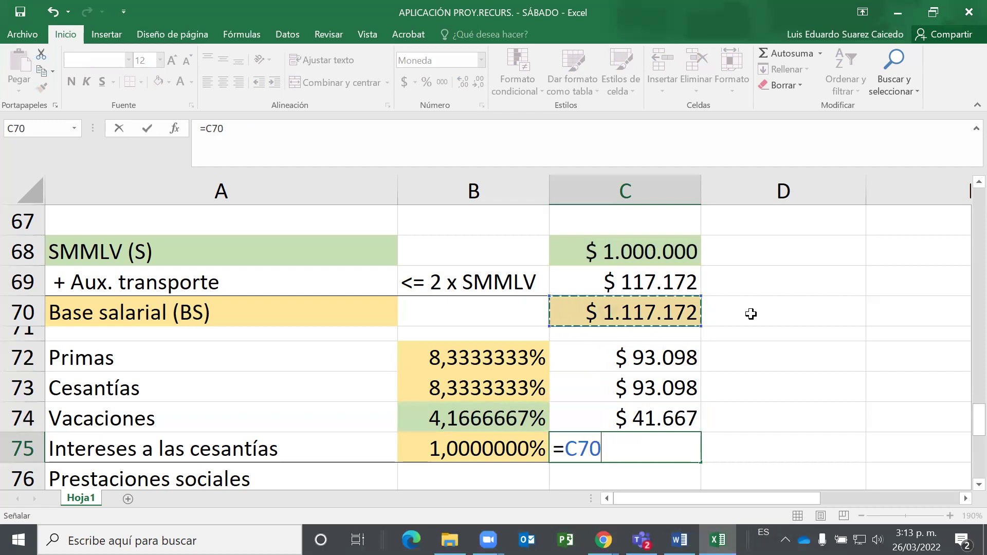
pyautogui.write('*')
pyautogui.press('Left')
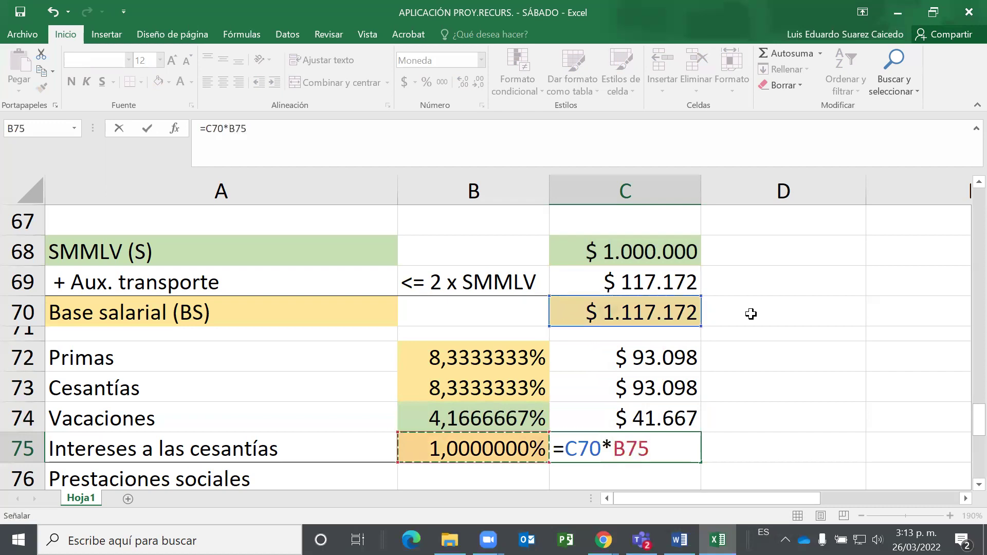
pyautogui.press('F4')
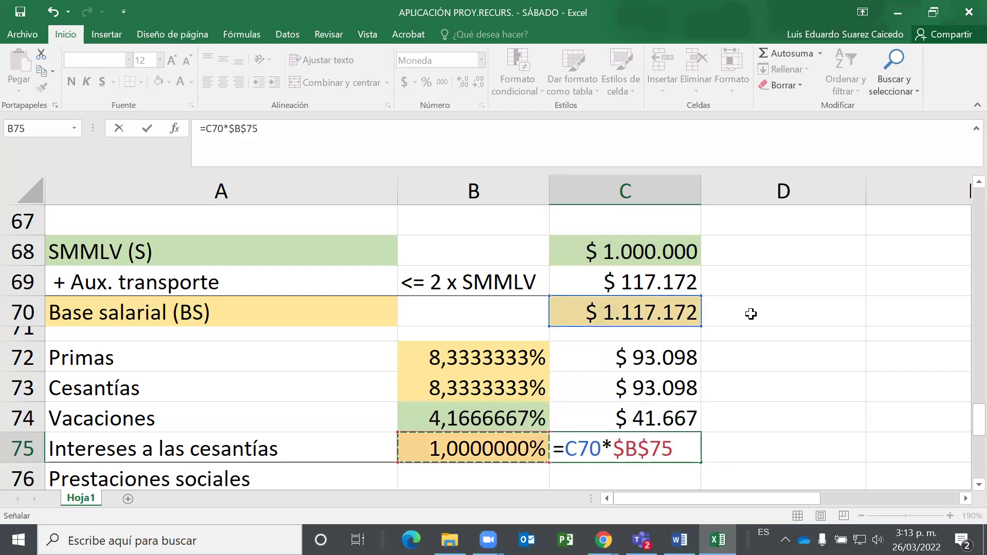
pyautogui.press('Return')
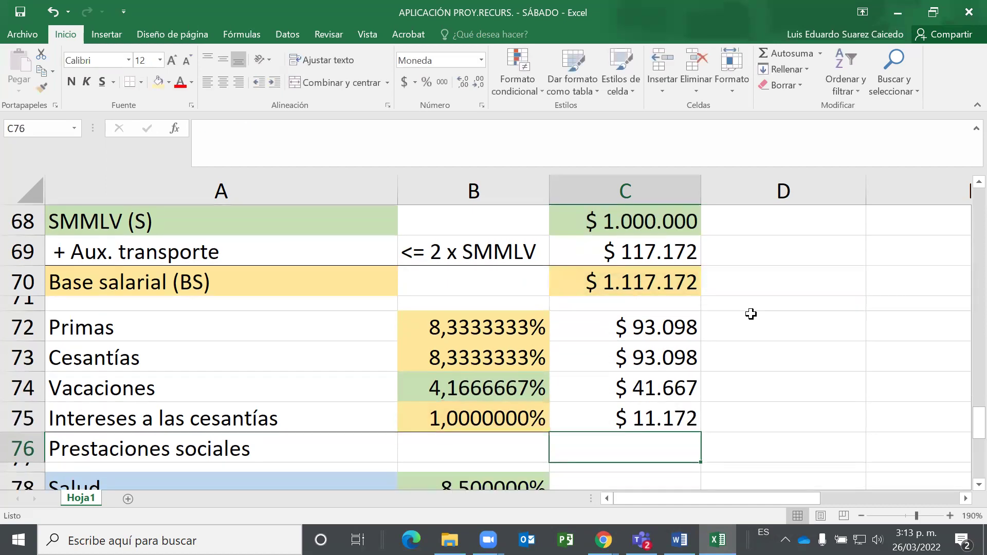
# Total the Prestaciones sociales in C76 with =SUMA(C72:C75).
pyautogui.scroll(-1, 751, 313)
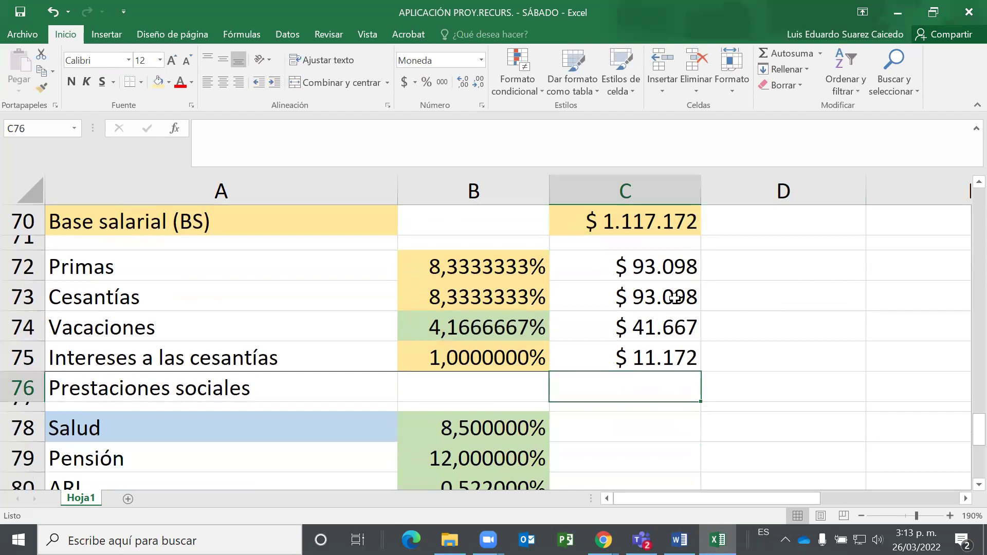
pyautogui.click(787, 54)
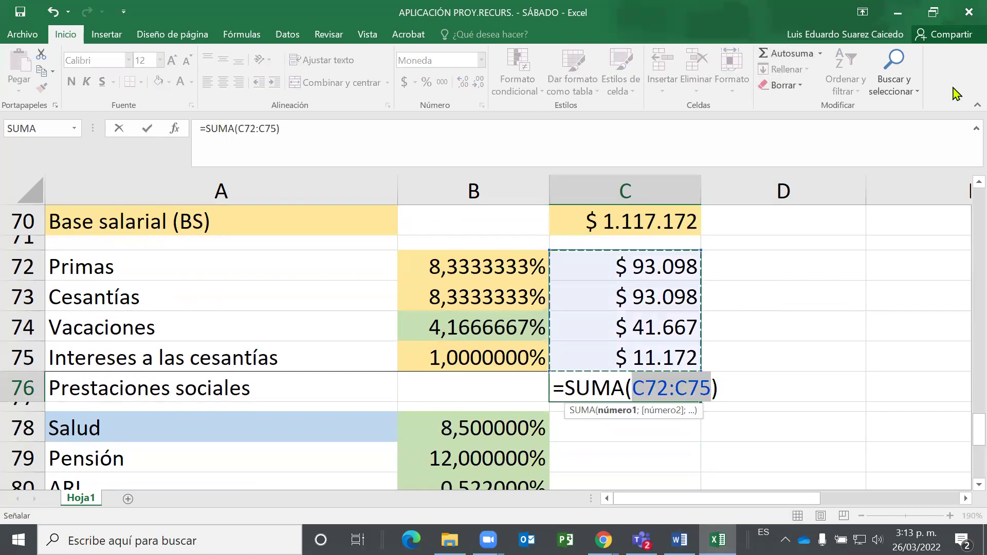
pyautogui.press('Return')
# Review the amounts in column C from the SMMLV in C68 down to the Prestaciones sociales total in C76.
pyautogui.press('Up')
pyautogui.press('Up')
pyautogui.press('Up')
pyautogui.press('Up')
pyautogui.press('Up')
pyautogui.press('Up')
pyautogui.press('Up')
pyautogui.press('Up')
pyautogui.press('Up')
pyautogui.press('Up')
pyautogui.press('Up')
pyautogui.press('Up')
pyautogui.press('Up')
pyautogui.press('Down')
pyautogui.press('Down')
pyautogui.press('Down')
pyautogui.press('Down')
pyautogui.press('Down')
pyautogui.press('Down')
pyautogui.press('Down')
pyautogui.press('Down')
pyautogui.press('Down')
pyautogui.press('Down')
pyautogui.press('Down')
pyautogui.press('Down')
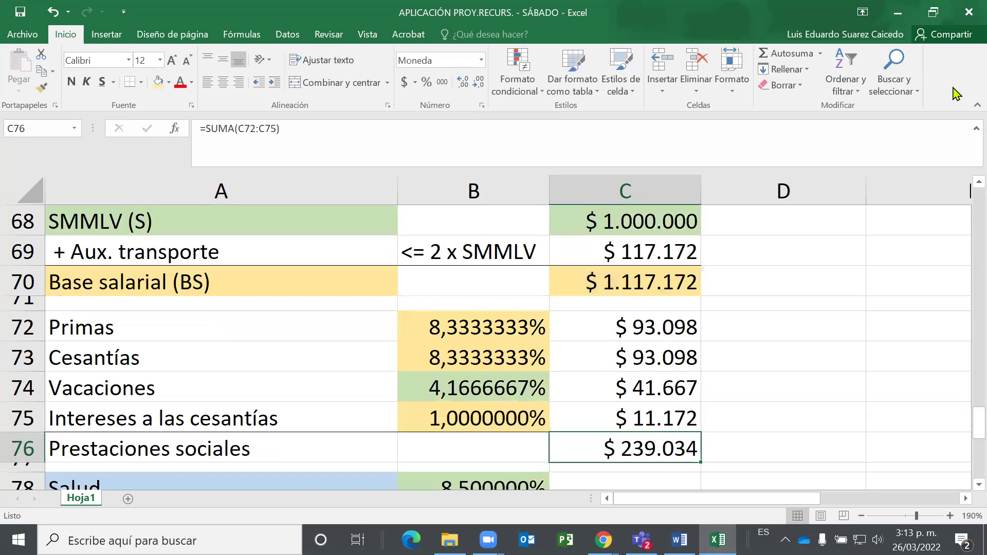
pyautogui.press('Down')
pyautogui.press('Up')
pyautogui.press('Up')
pyautogui.press('Up')
pyautogui.press('Up')
pyautogui.press('Up')
pyautogui.press('Up')
pyautogui.press('Up')
pyautogui.press('Up')
pyautogui.press('Up')
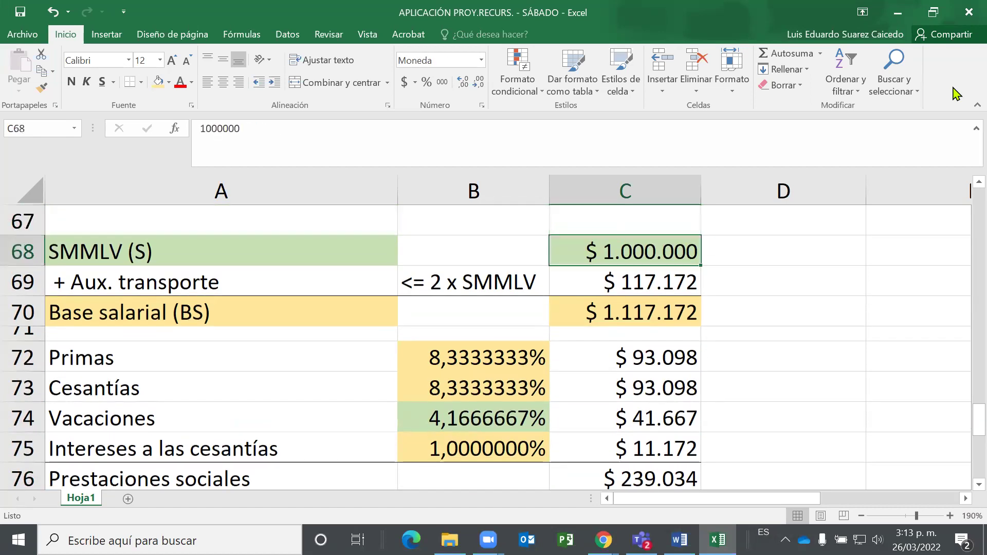
pyautogui.press('Down')
pyautogui.press('Down')
pyautogui.press('Down')
pyautogui.press('Down')
pyautogui.press('Down')
pyautogui.press('Down')
pyautogui.press('Down')
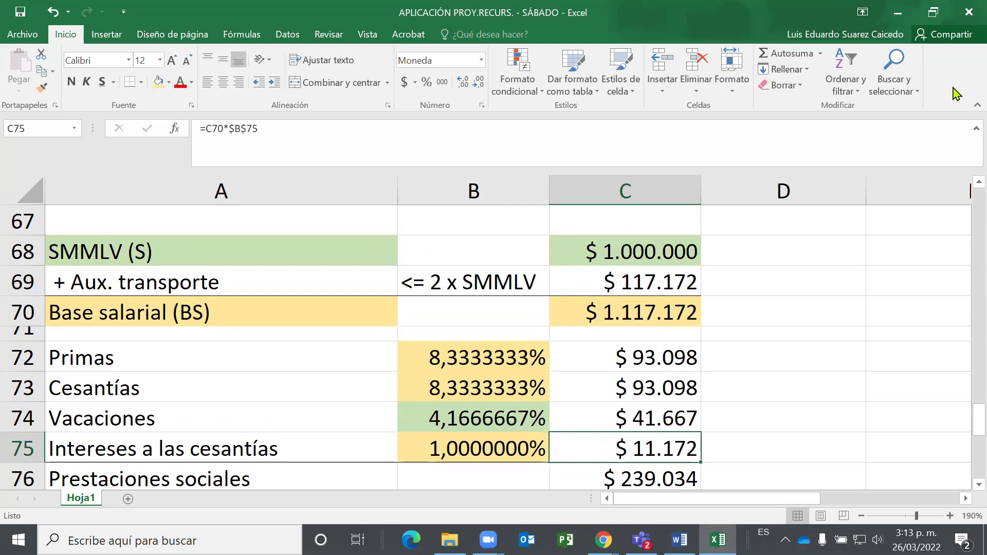
# Examine which base and percentage each benefit formula in C72:C75 uses, along with the total formula in C76.
pyautogui.press('Up')
pyautogui.press('Up')
pyautogui.press('Up')
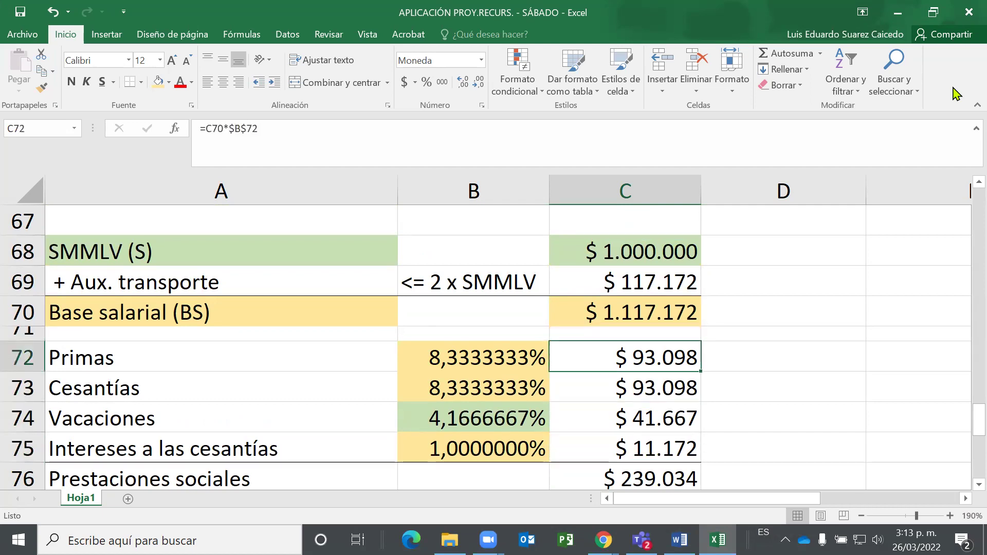
pyautogui.press('Down')
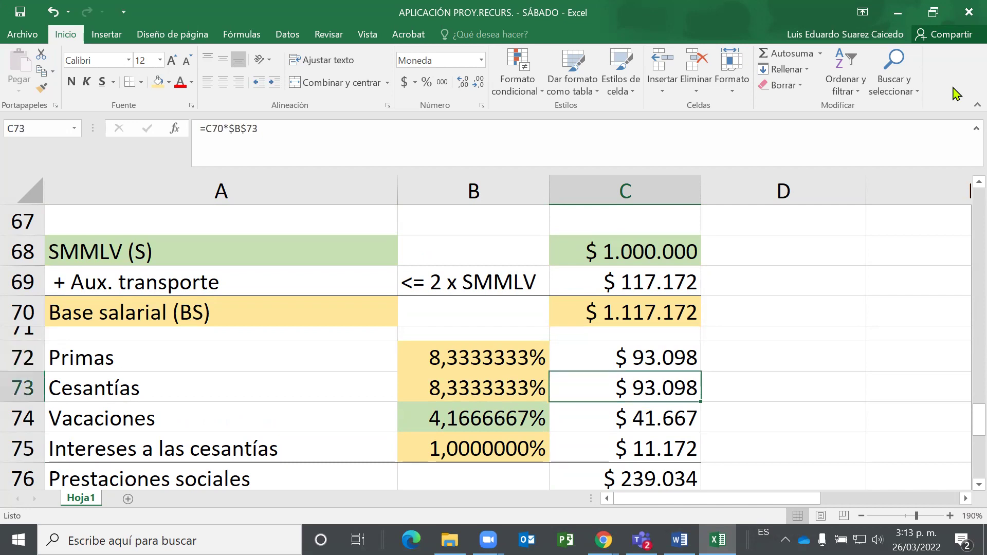
pyautogui.press('Down')
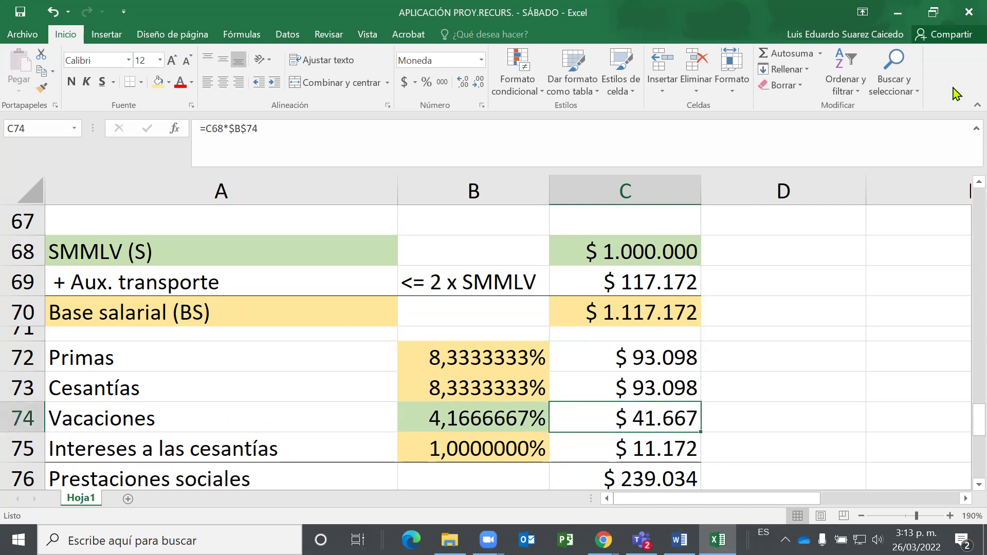
pyautogui.press('Down')
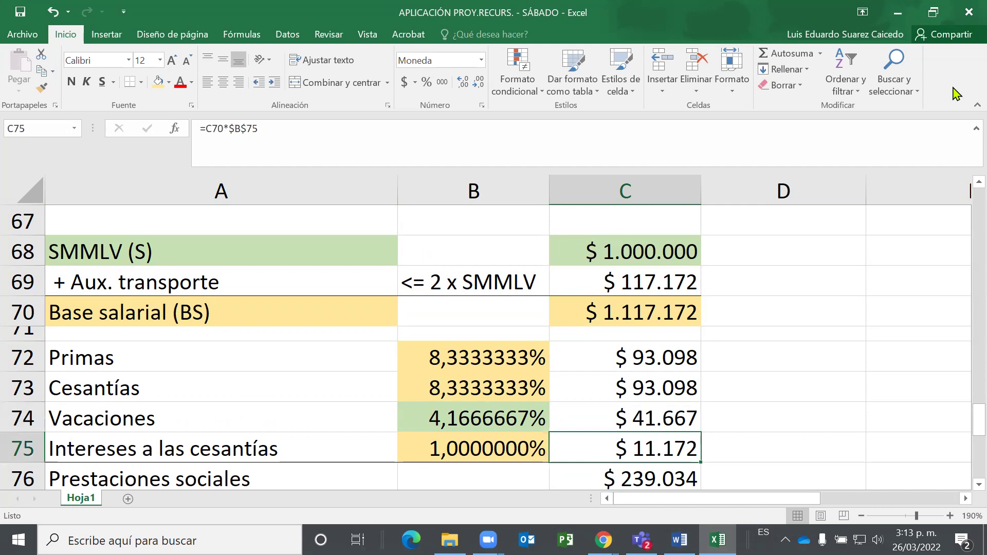
pyautogui.press('Up')
pyautogui.press('Up')
pyautogui.press('Up')
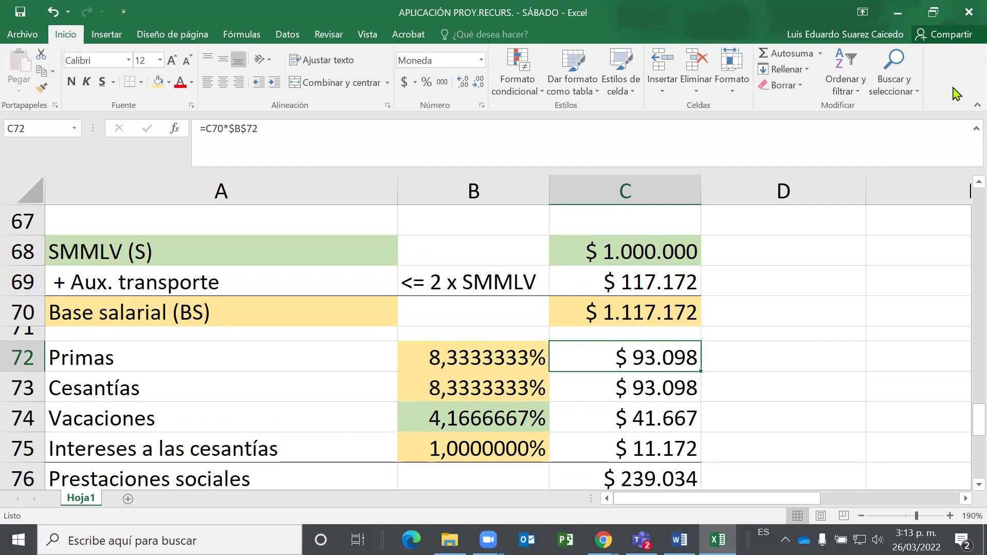
pyautogui.press('Down')
pyautogui.press('Down')
pyautogui.press('Down')
pyautogui.press('Down')
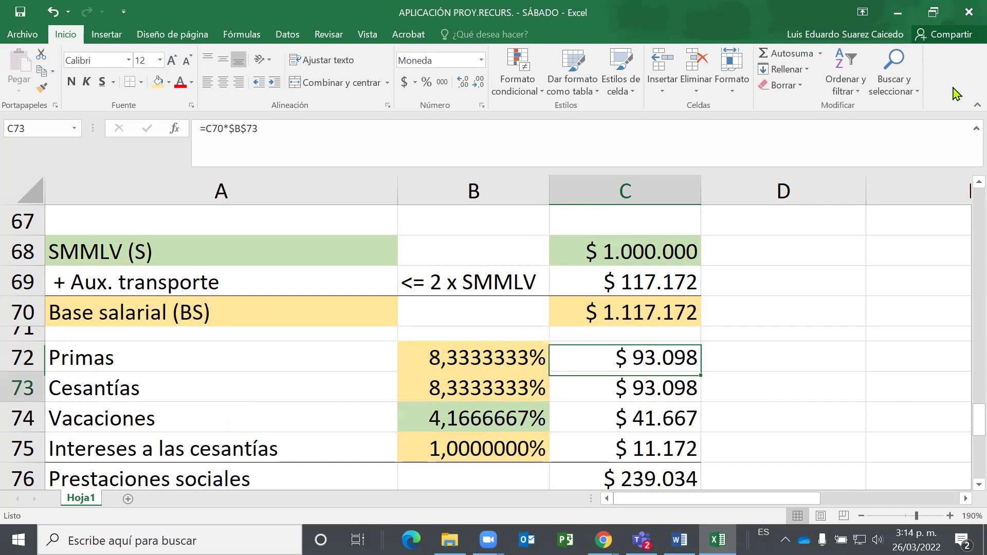
pyautogui.press('Up')
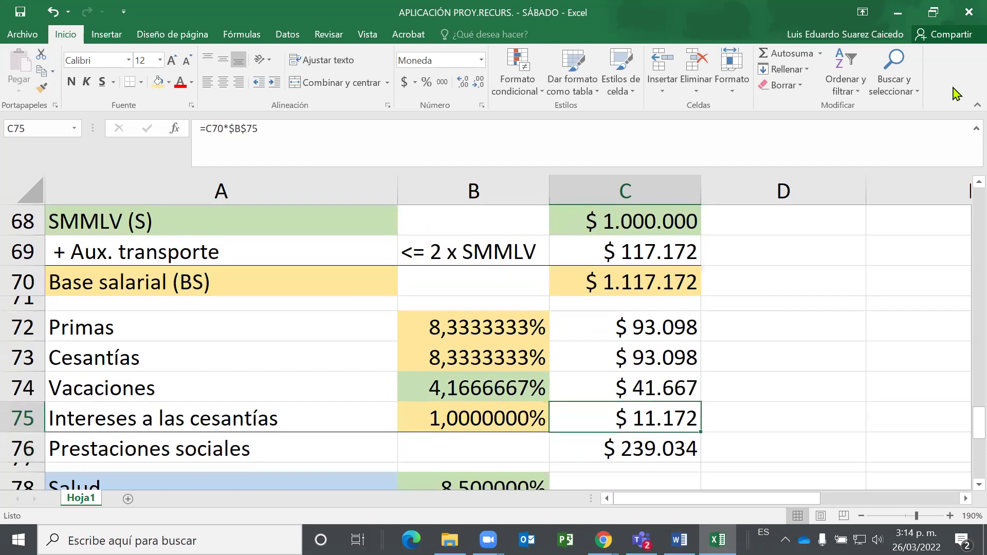
pyautogui.press('Down')
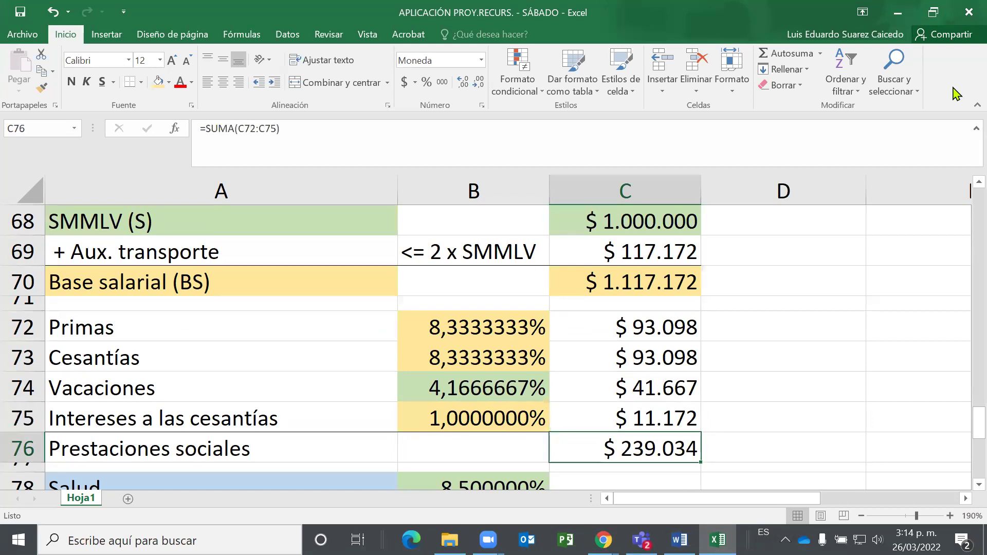
# Calculate Salud in C78 with +C68*$B$78, applying its absolute percentage reference to the SMMLV.
pyautogui.press('Down')
pyautogui.press('Down')
pyautogui.press('Down')
pyautogui.press('Down')
pyautogui.press('Down')
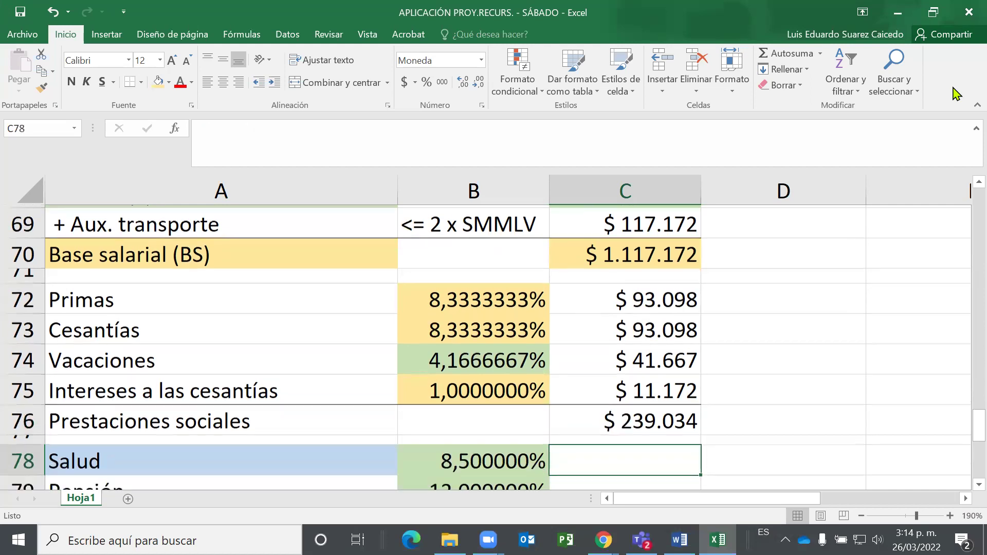
pyautogui.press('Up')
pyautogui.press('Up')
pyautogui.press('Up')
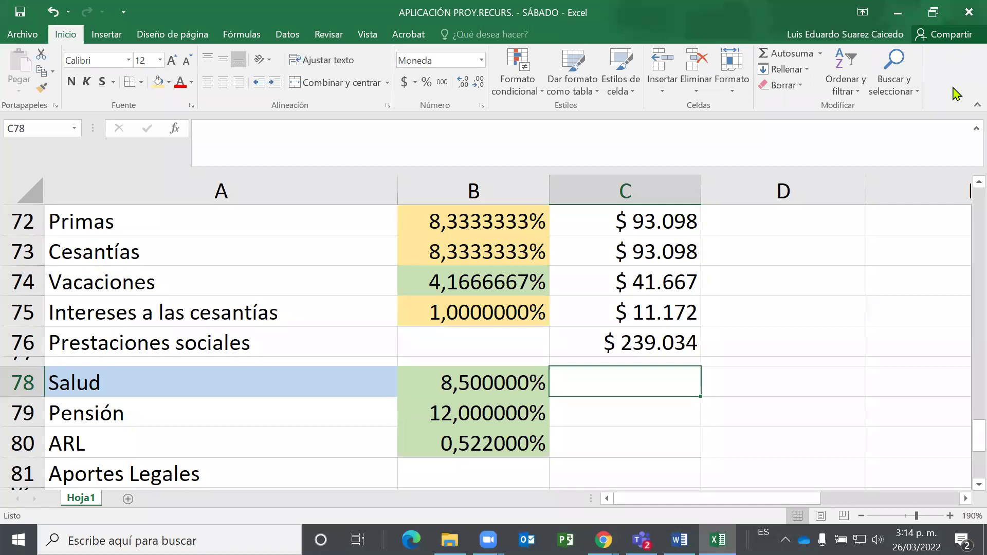
pyautogui.write('+')
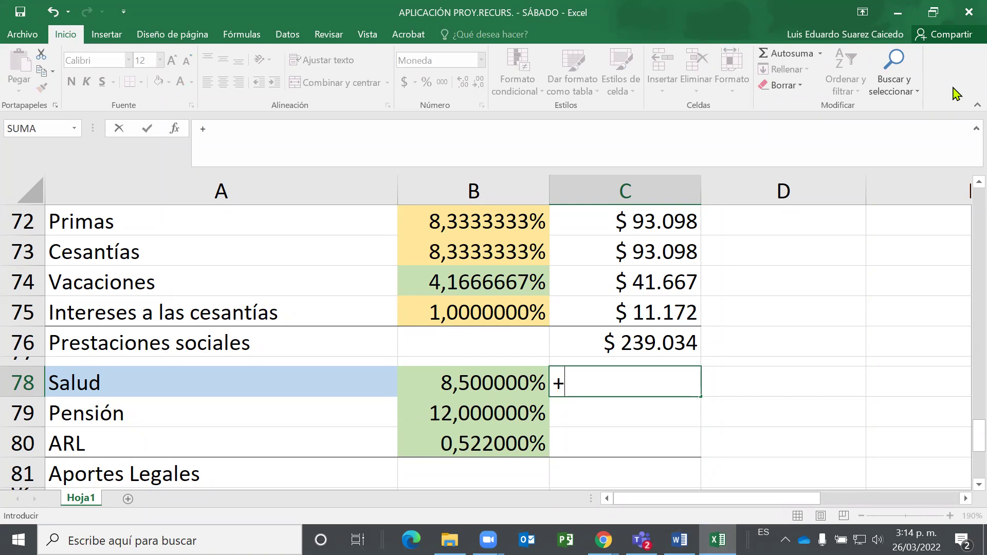
pyautogui.press('Up')
pyautogui.press('Up')
pyautogui.press('Up')
pyautogui.press('Up')
pyautogui.press('Up')
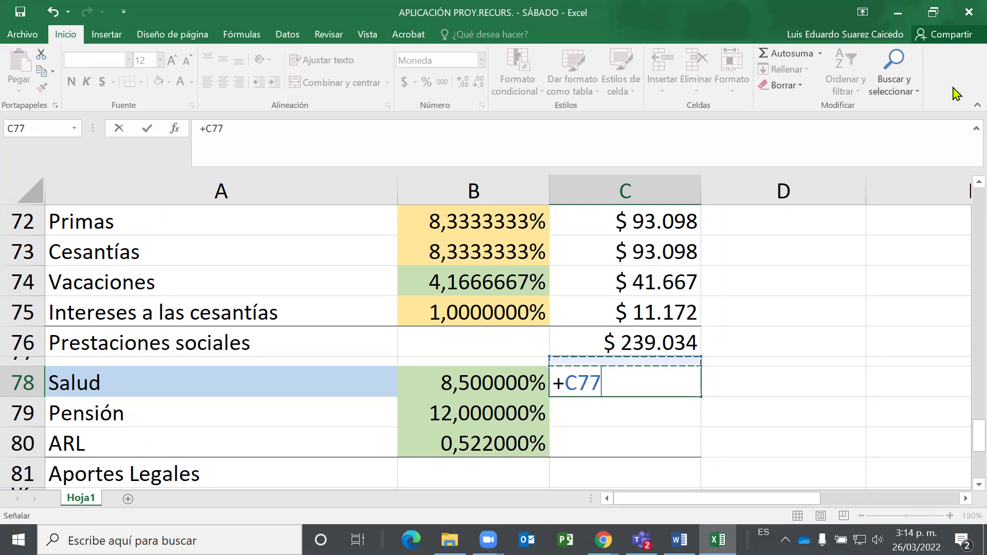
pyautogui.press('Up')
pyautogui.press('Up')
pyautogui.press('Up')
pyautogui.press('Up')
pyautogui.press('Up')
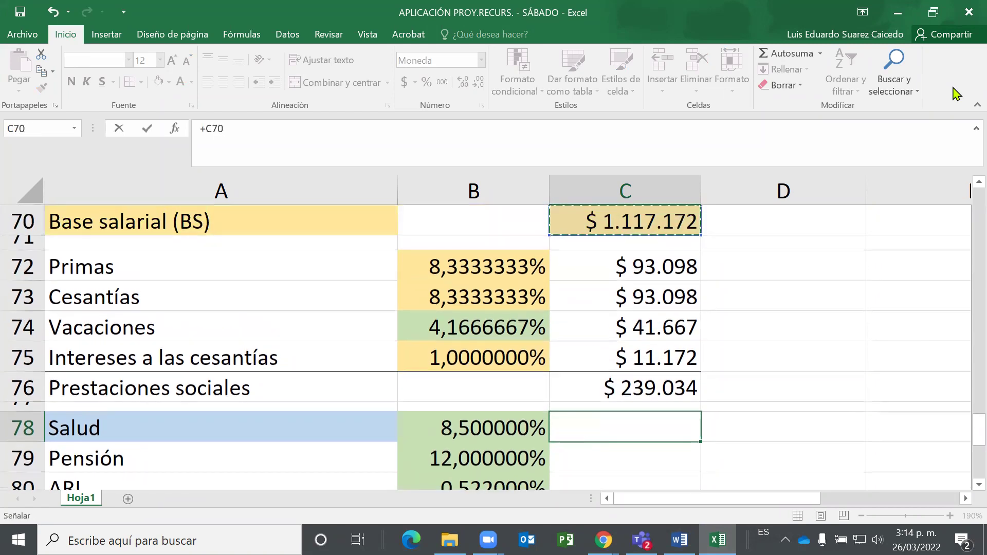
pyautogui.write('*')
pyautogui.press('Down')
pyautogui.press('Left')
pyautogui.press('Up')
pyautogui.press('F4')
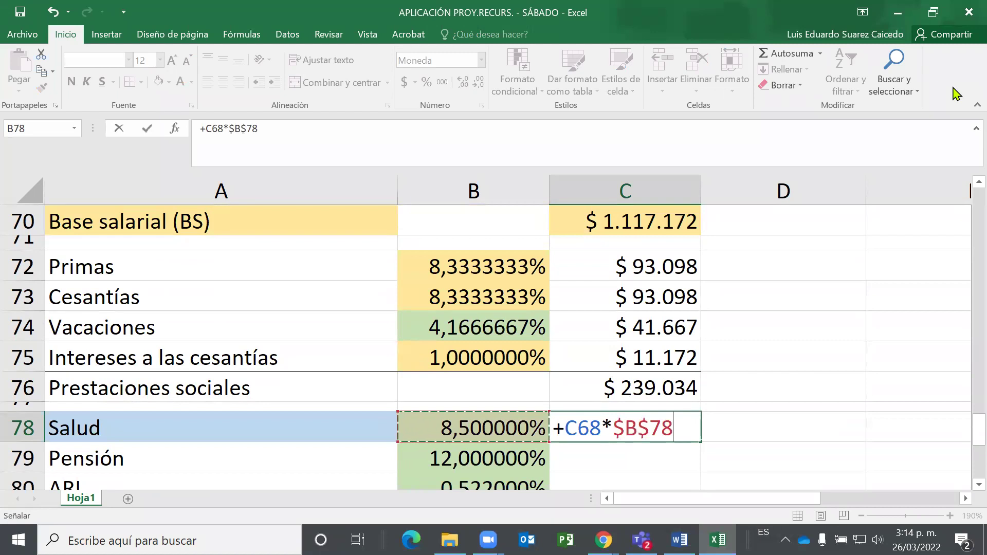
pyautogui.press('Return')
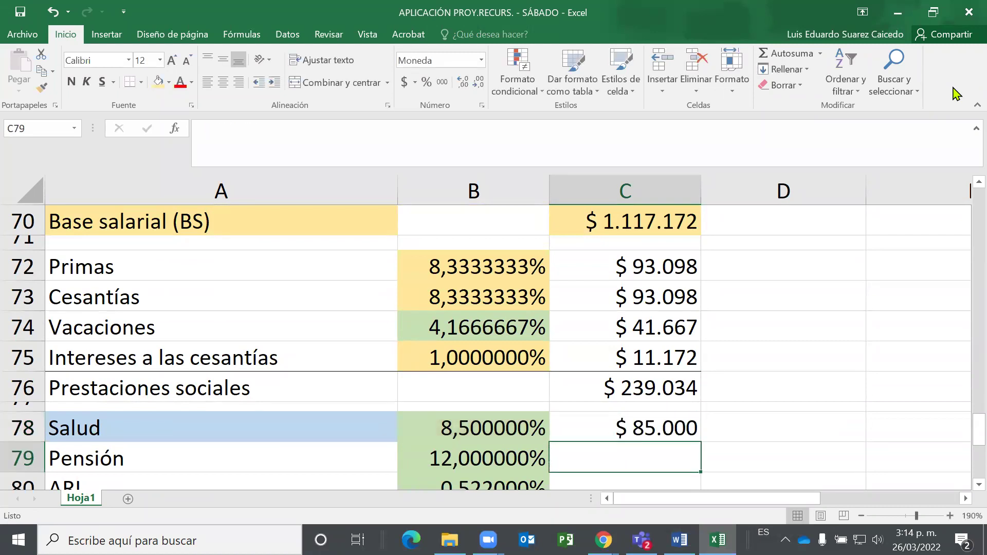
# Calculate Pensión in C79 with +C68*$B$79, keeping its percentage as an absolute reference.
pyautogui.write('+')
pyautogui.press('Up')
pyautogui.press('Up')
pyautogui.press('Up')
pyautogui.press('Up')
pyautogui.press('Up')
pyautogui.press('Up')
pyautogui.press('Up')
pyautogui.press('Up')
pyautogui.press('Up')
pyautogui.press('Up')
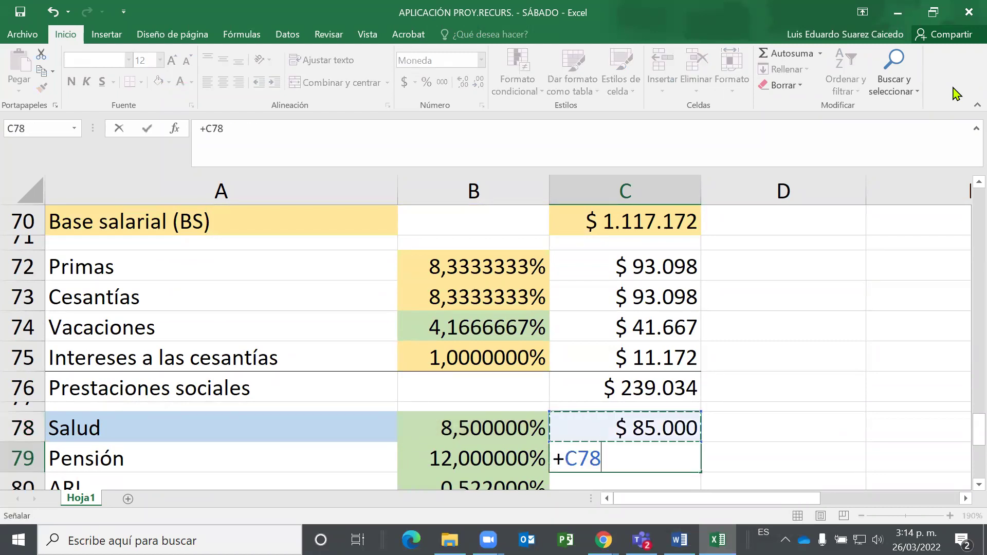
pyautogui.press('Up')
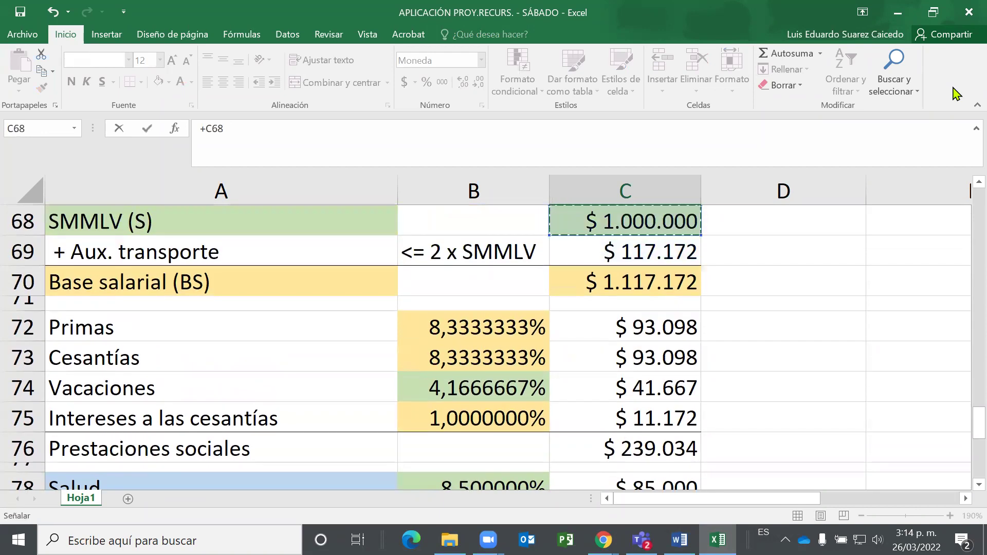
pyautogui.write('*')
pyautogui.press('Left')
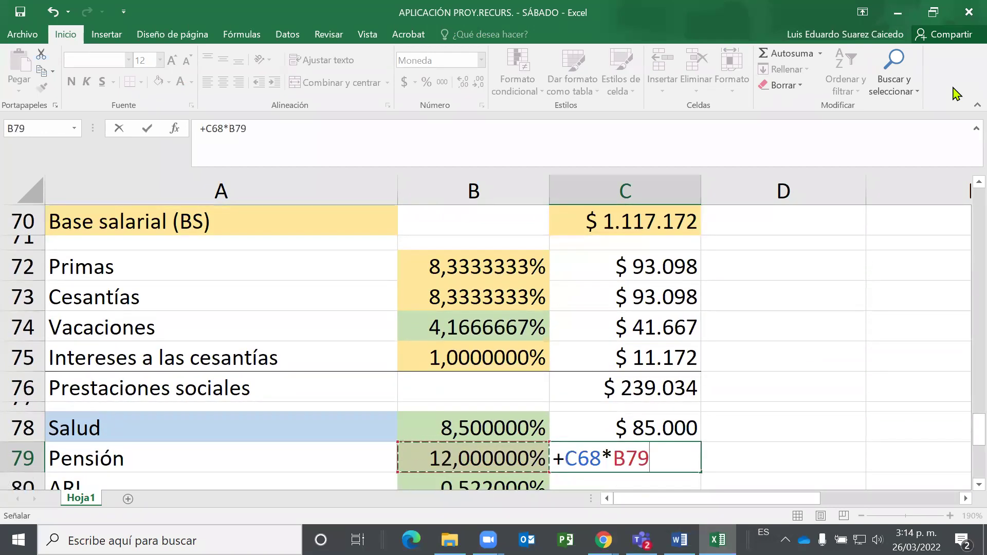
pyautogui.press('F4')
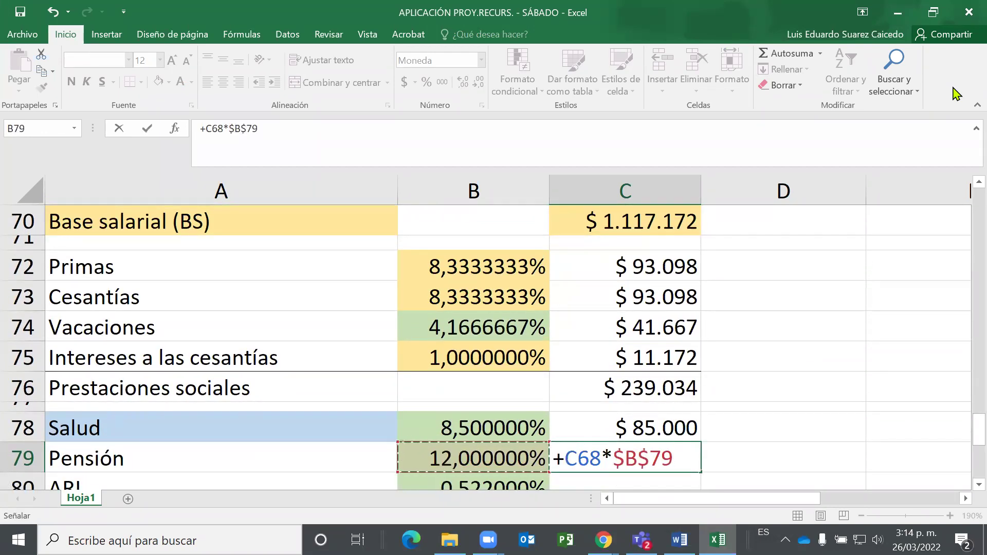
pyautogui.press('Return')
# Calculate ARL in C80 by multiplying the SMMLV in C68 by its absolute percentage reference $B$80.
pyautogui.write('+')
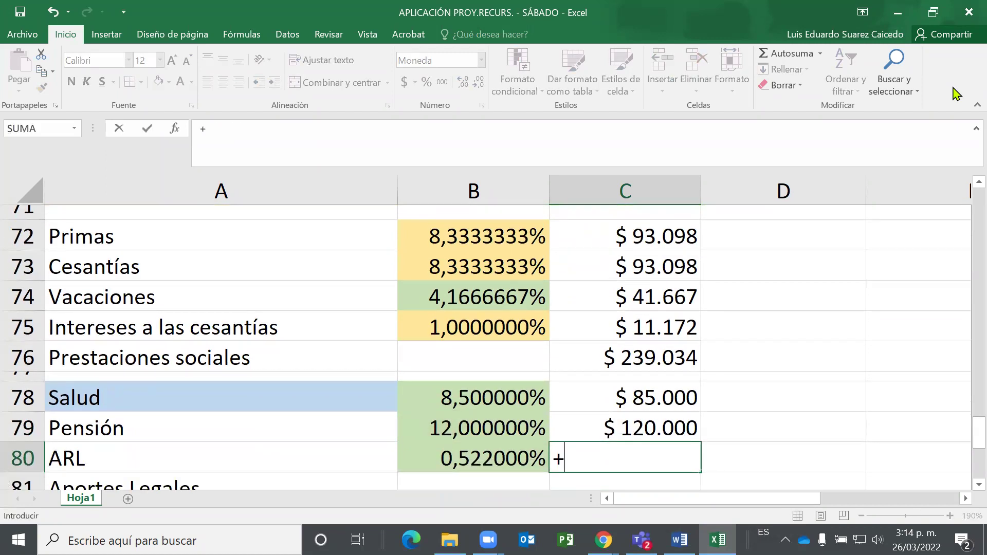
pyautogui.press('Up')
pyautogui.press('Up')
pyautogui.press('Up')
pyautogui.press('Up')
pyautogui.press('Up')
pyautogui.press('Up')
pyautogui.press('Up')
pyautogui.press('Up')
pyautogui.press('Up')
pyautogui.press('Up')
pyautogui.press('Up')
pyautogui.press('Up')
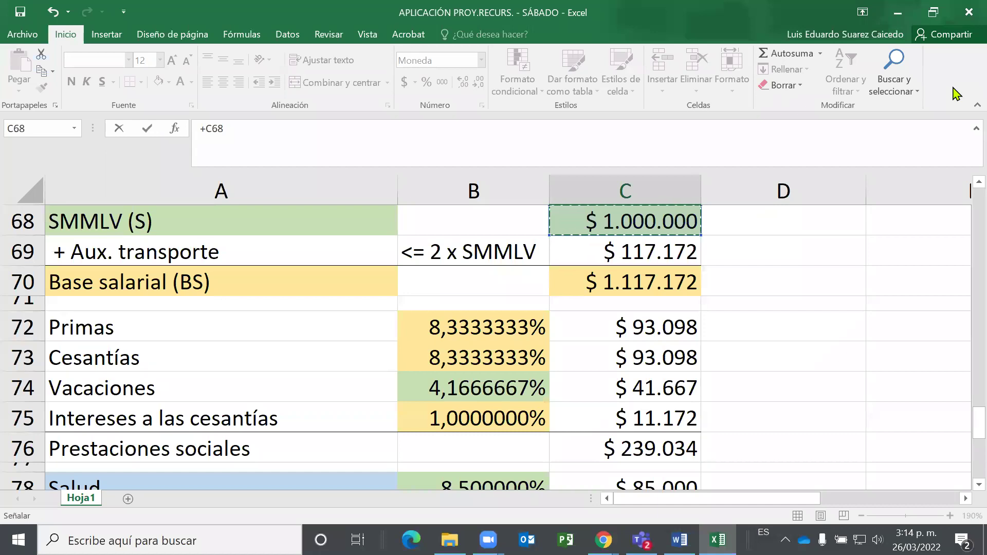
pyautogui.write('*')
pyautogui.press('Down')
pyautogui.press('Left')
pyautogui.press('Up')
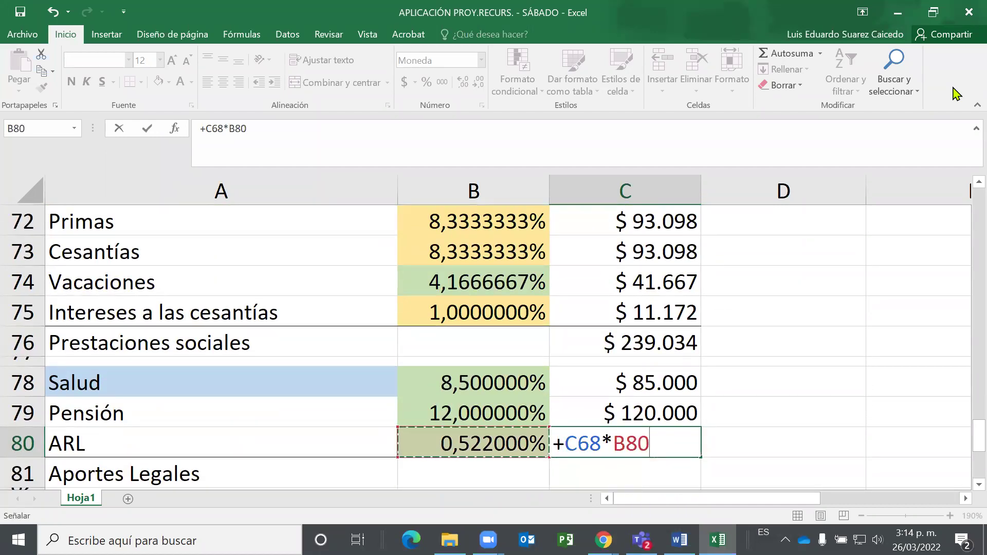
pyautogui.press('F4')
pyautogui.press('Return')
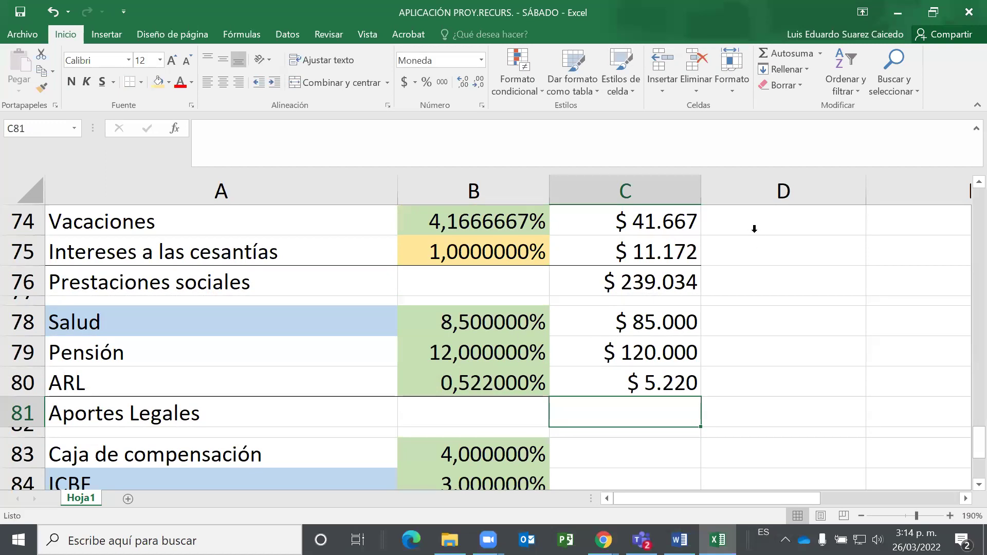
# Total the Aportes Legales in C81 with =SUMA(C78:C80).
pyautogui.click(787, 52)
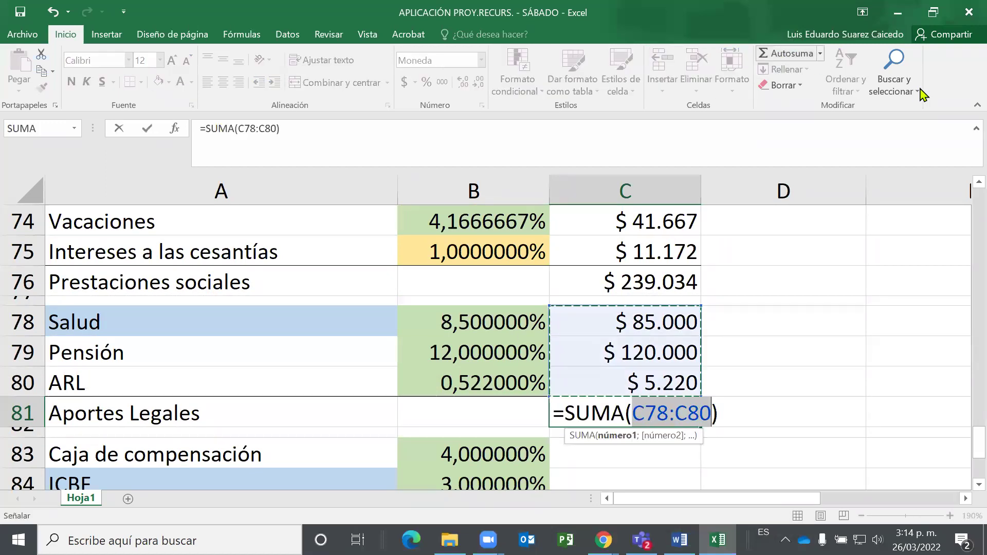
pyautogui.press('Return')
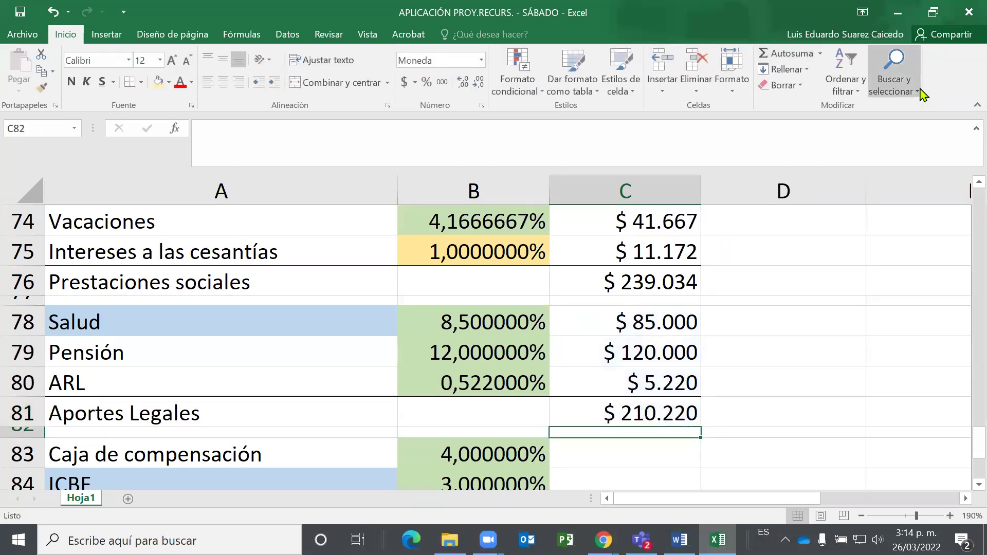
# Review the formulas behind the legal contributions in C78:C81 and the remaining rows down to Dotación.
pyautogui.press('Up')
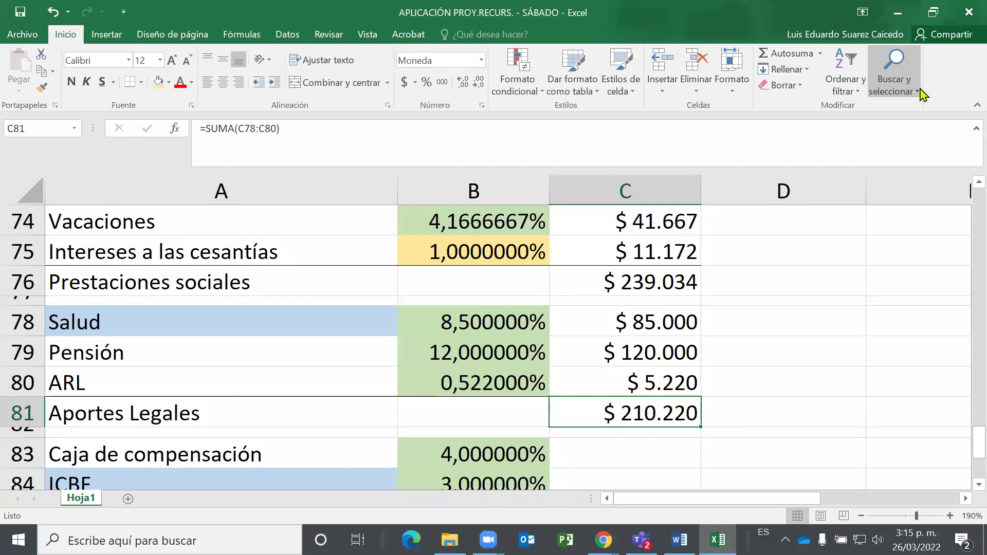
pyautogui.press('Up')
pyautogui.press('Up')
pyautogui.press('Up')
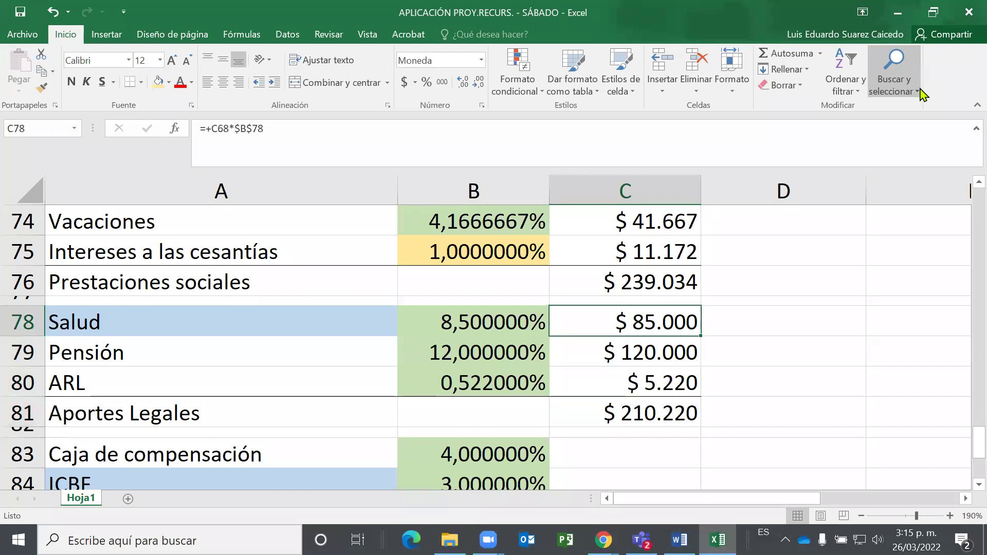
pyautogui.press('Down')
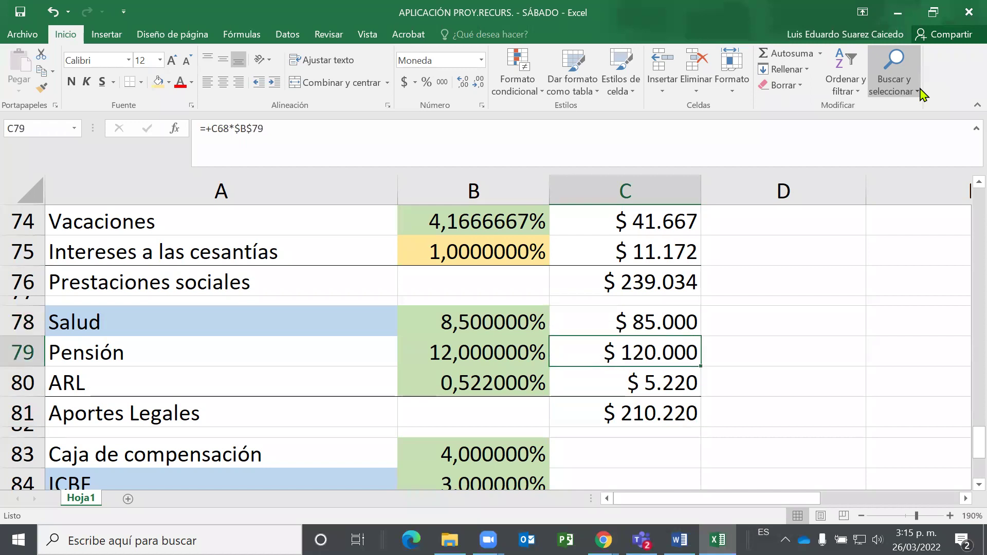
pyautogui.press('Up')
pyautogui.press('Down')
pyautogui.press('Down')
pyautogui.press('Down')
pyautogui.press('Down')
pyautogui.press('Down')
pyautogui.press('Down')
pyautogui.press('Down')
pyautogui.press('Down')
pyautogui.press('Down')
pyautogui.press('Down')
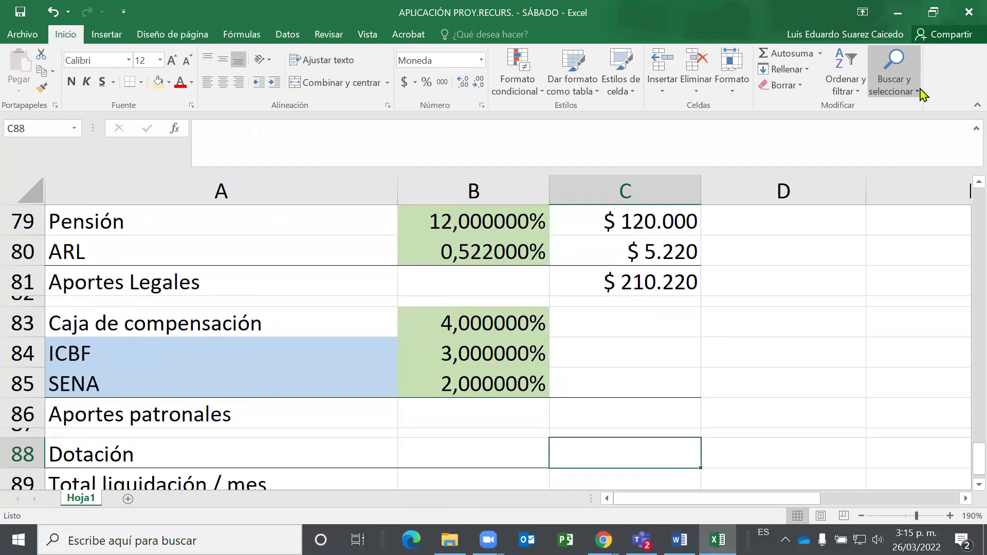
# Calculate Caja de compensación in C83 with +C68*$B$83, applying its absolute percentage reference to the SMMLV.
pyautogui.press('Up')
pyautogui.press('Up')
pyautogui.press('Up')
pyautogui.press('Up')
pyautogui.press('Up')
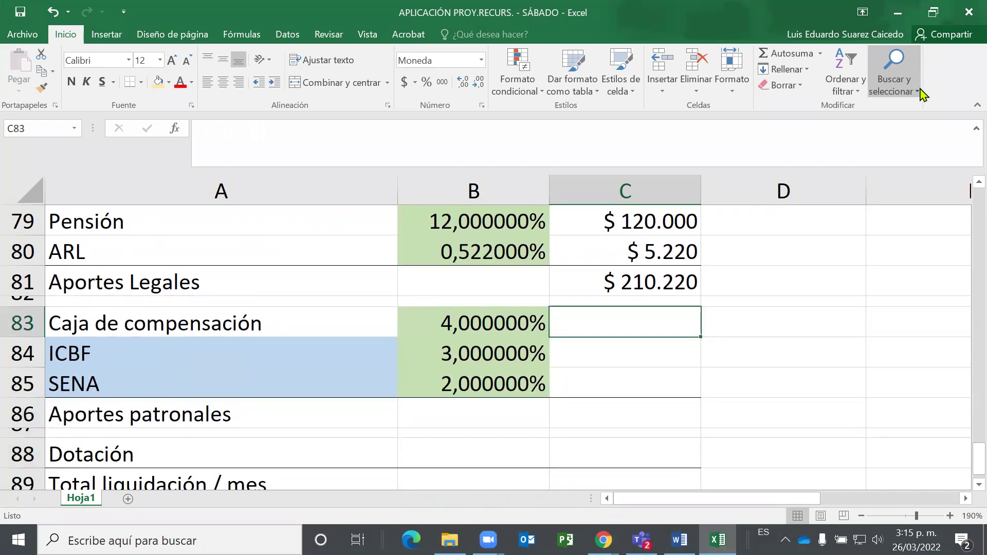
pyautogui.write('+')
pyautogui.press('Up')
pyautogui.press('Up')
pyautogui.press('Up')
pyautogui.press('Up')
pyautogui.press('Up')
pyautogui.press('Up')
pyautogui.press('Up')
pyautogui.press('Up')
pyautogui.press('Up')
pyautogui.press('Up')
pyautogui.press('Up')
pyautogui.press('Up')
pyautogui.press('Up')
pyautogui.press('Up')
pyautogui.press('Up')
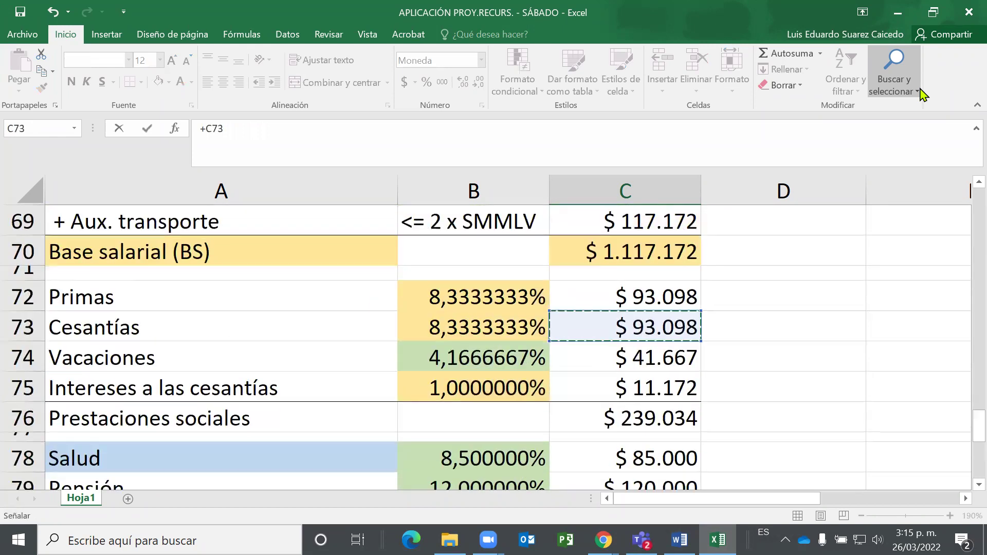
pyautogui.write('*')
pyautogui.press('Left')
pyautogui.press('F4')
pyautogui.press('Return')
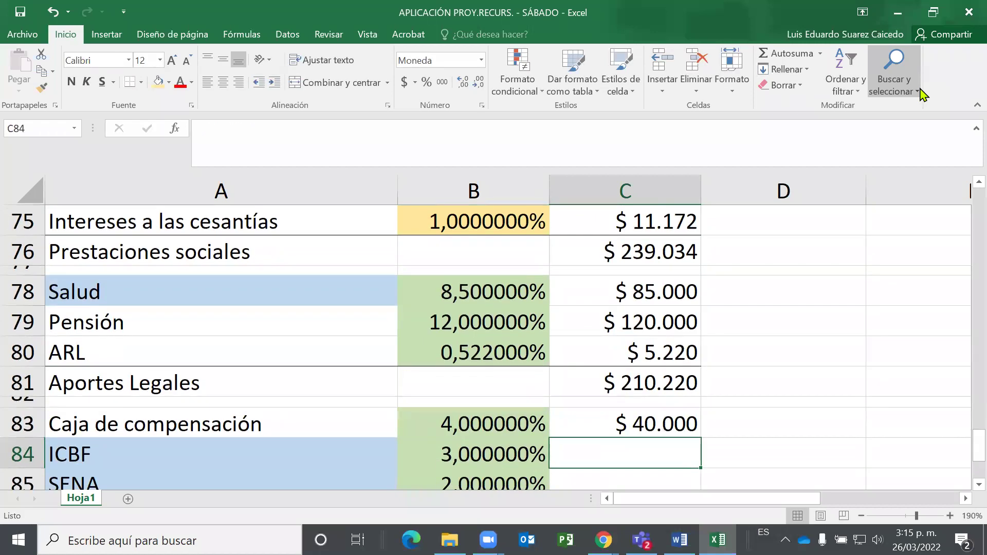
# Calculate ICBF in C84 with +C68*$B$84, keeping the percentage reference absolute.
pyautogui.write('+')
pyautogui.press('Up')
pyautogui.press('Up')
pyautogui.press('Up')
pyautogui.press('Up')
pyautogui.press('Up')
pyautogui.press('Up')
pyautogui.press('Up')
pyautogui.press('Up')
pyautogui.press('Up')
pyautogui.press('Up')
pyautogui.press('Up')
pyautogui.press('Up')
pyautogui.press('Up')
pyautogui.press('Up')
pyautogui.press('Up')
pyautogui.press('Up')
pyautogui.write('*')
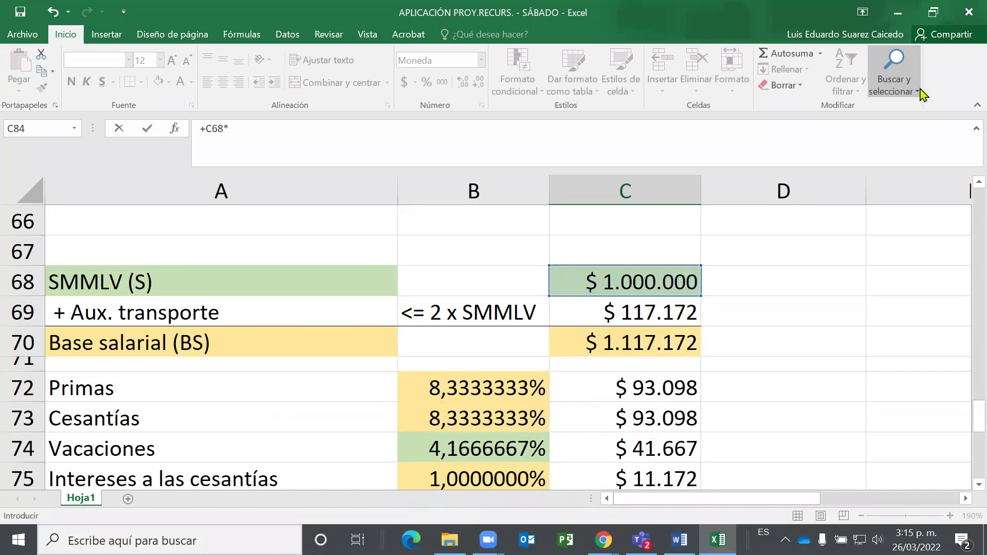
pyautogui.press('Left')
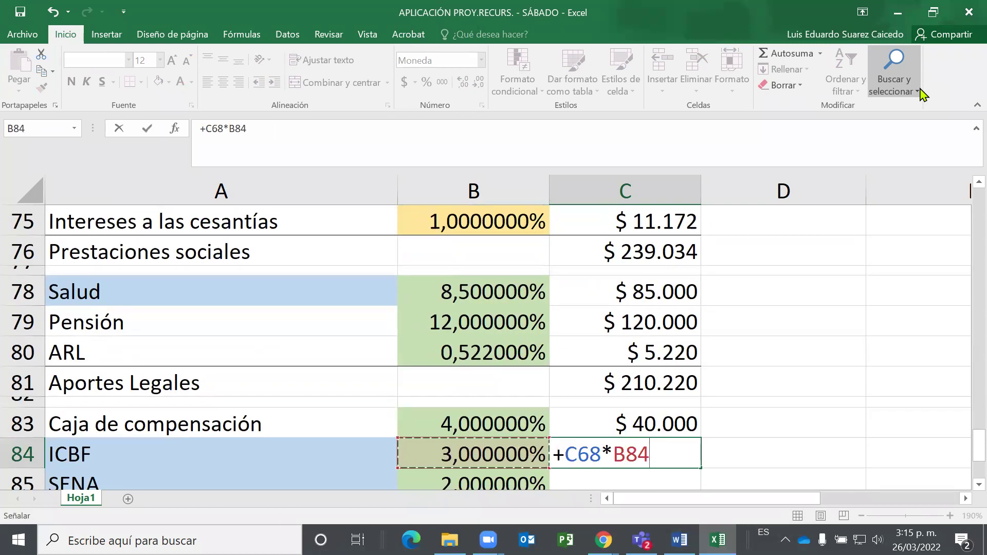
pyautogui.press('F4')
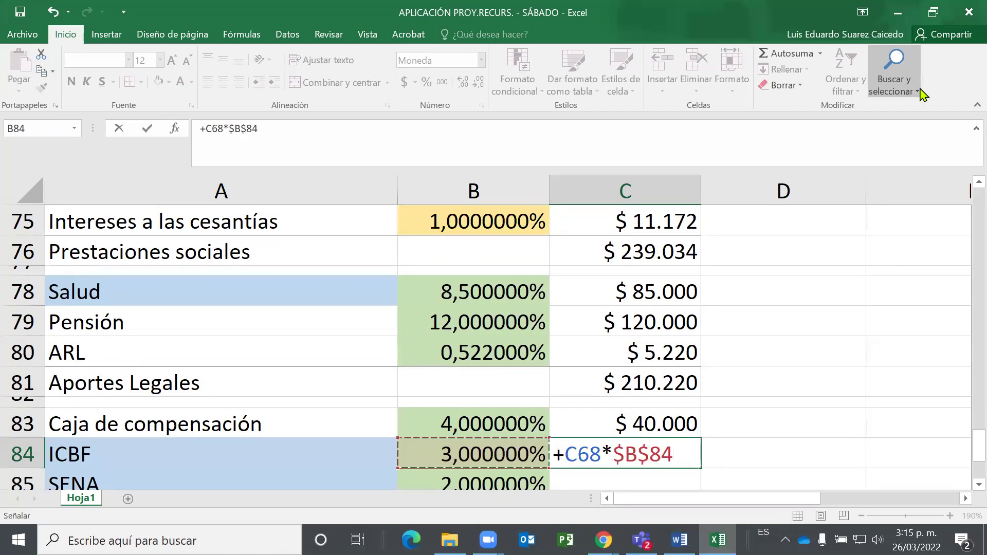
pyautogui.press('Return')
# Calculate SENA in C85 with +C68*$B$85, using the SMMLV as base and an absolute percentage reference.
pyautogui.write('+')
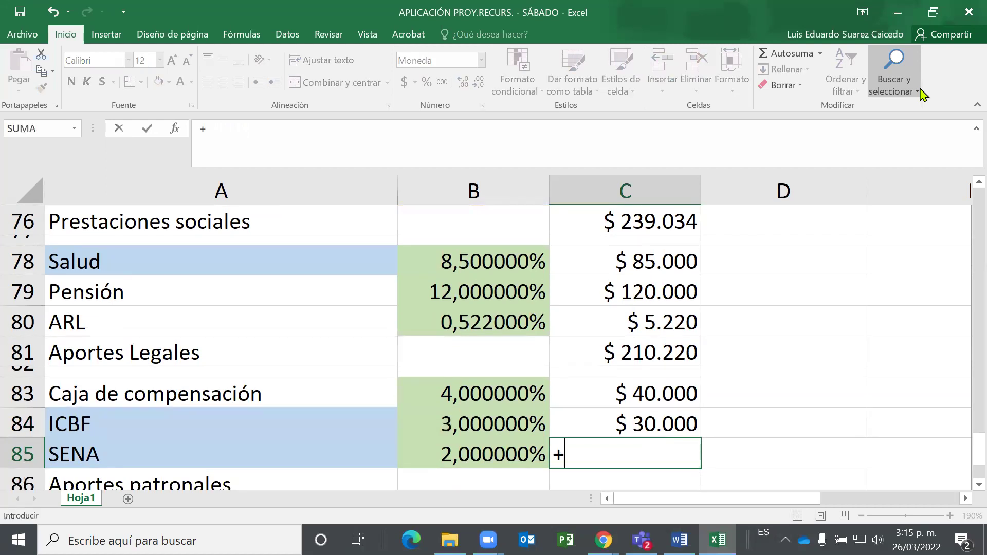
pyautogui.press('Up')
pyautogui.press('Up')
pyautogui.press('Up')
pyautogui.press('Up')
pyautogui.press('Up')
pyautogui.press('Up')
pyautogui.press('Up')
pyautogui.press('Up')
pyautogui.press('Up')
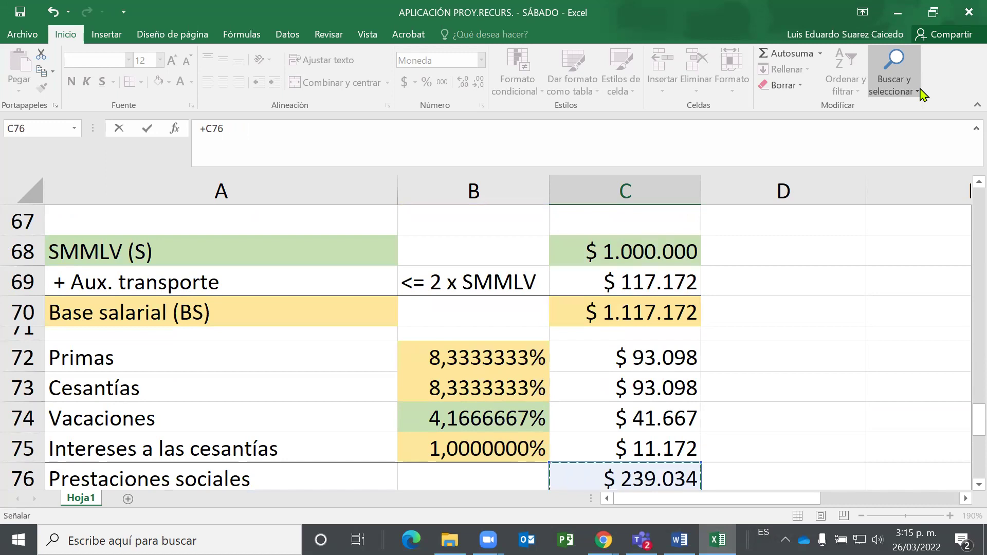
pyautogui.press('Up')
pyautogui.press('Up')
pyautogui.press('Up')
pyautogui.press('Up')
pyautogui.press('Up')
pyautogui.press('Up')
pyautogui.press('Up')
pyautogui.press('Up')
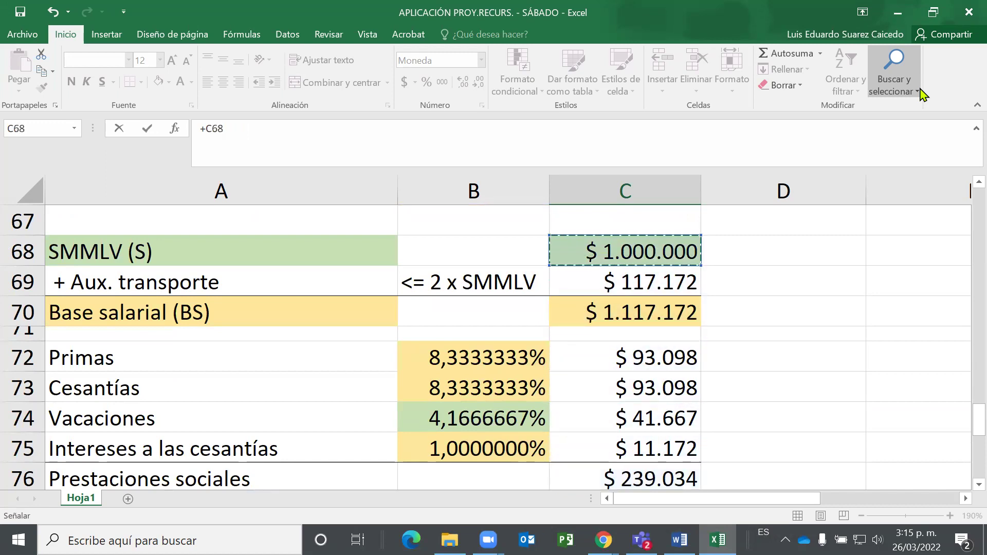
pyautogui.write('*')
pyautogui.press('Down')
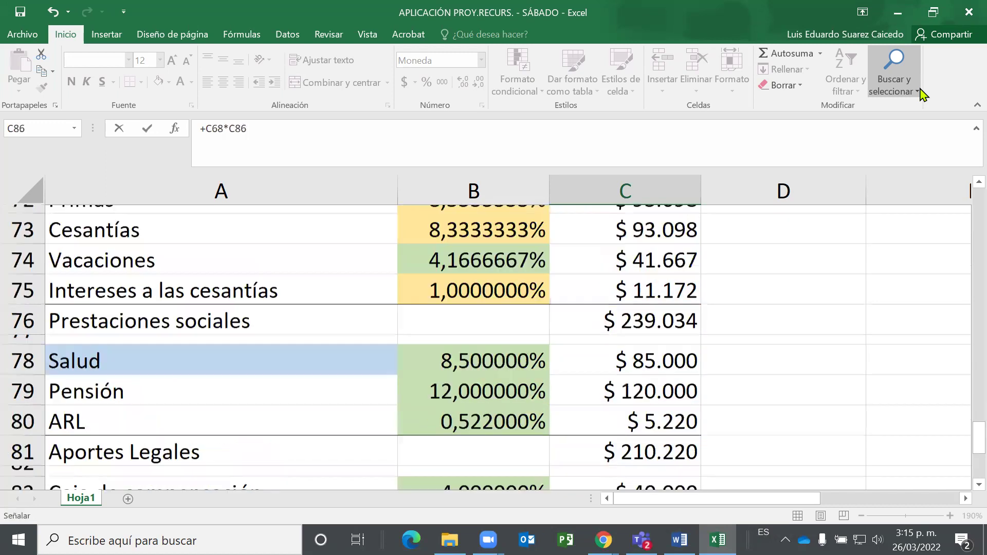
pyautogui.press('Up')
pyautogui.press('Left')
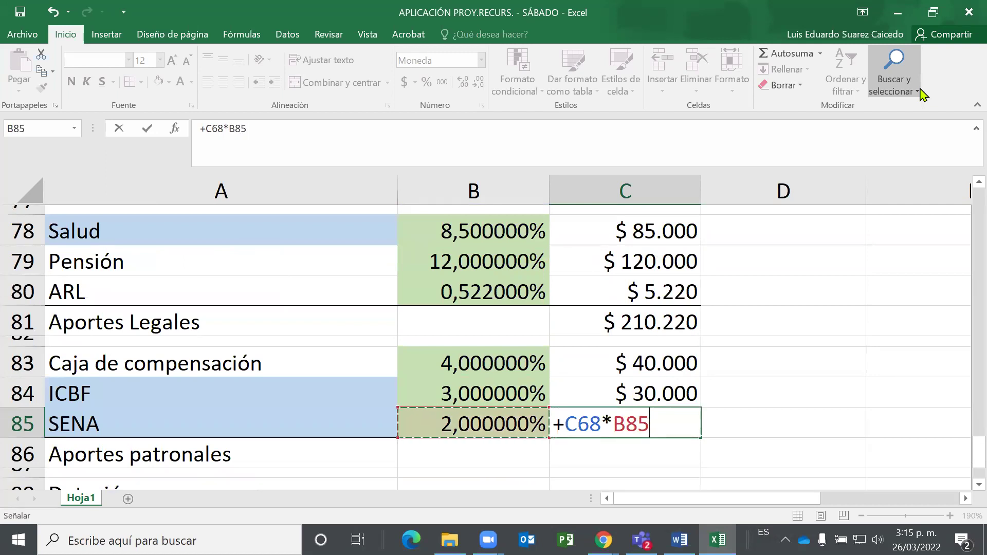
pyautogui.press('F4')
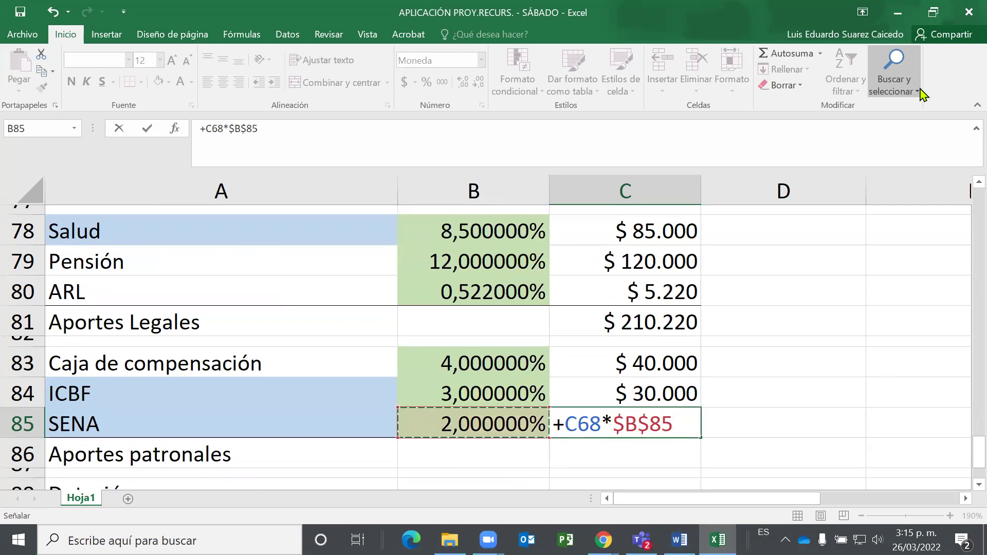
pyautogui.press('Return')
# Total the Aportes patronales in C86 with =SUMA(C83:C85).
pyautogui.press('Up')
pyautogui.press('Up')
pyautogui.press('Up')
pyautogui.press('Down')
pyautogui.press('Down')
pyautogui.press('Down')
pyautogui.press('Down')
pyautogui.press('Down')
pyautogui.press('Down')
pyautogui.press('Up')
pyautogui.press('Up')
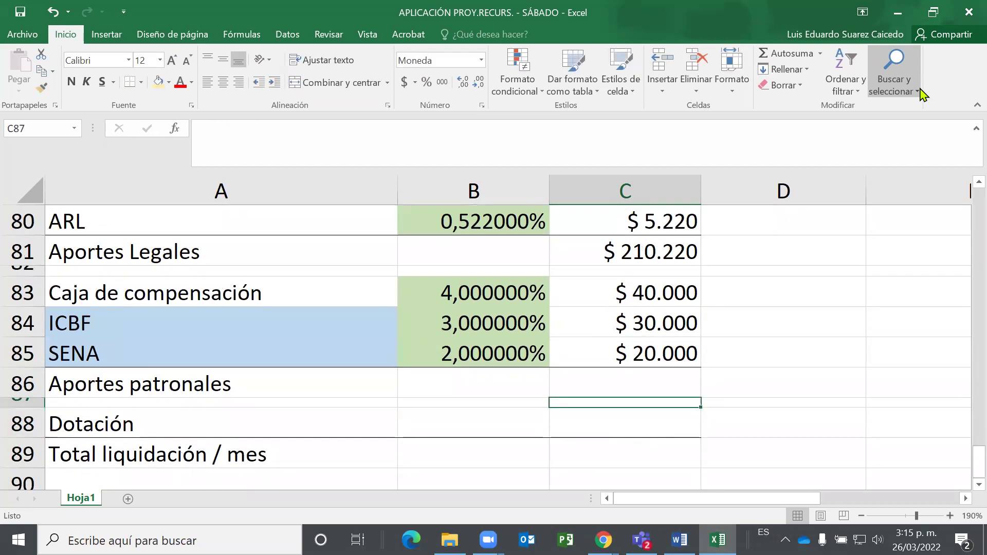
pyautogui.press('Up')
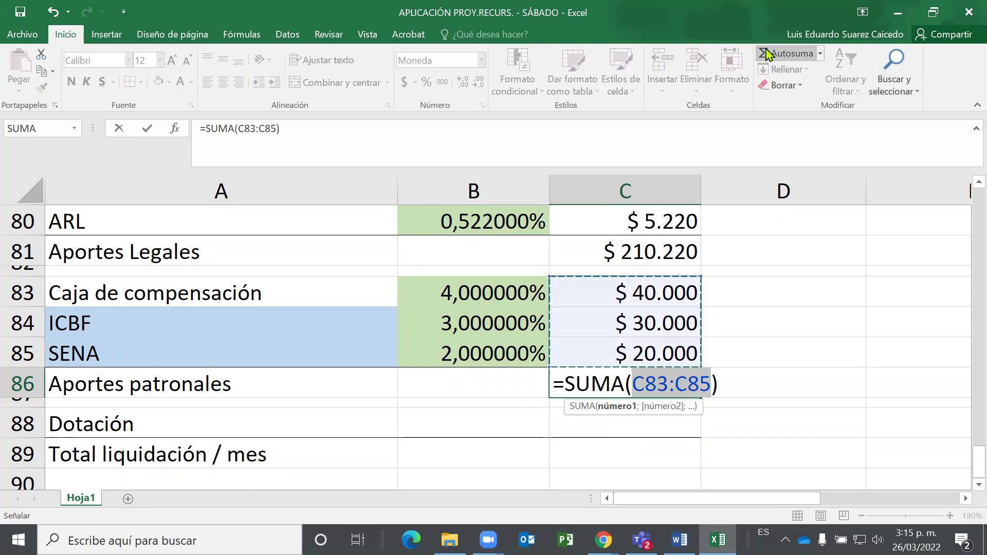
pyautogui.press('Return')
pyautogui.press('Up')
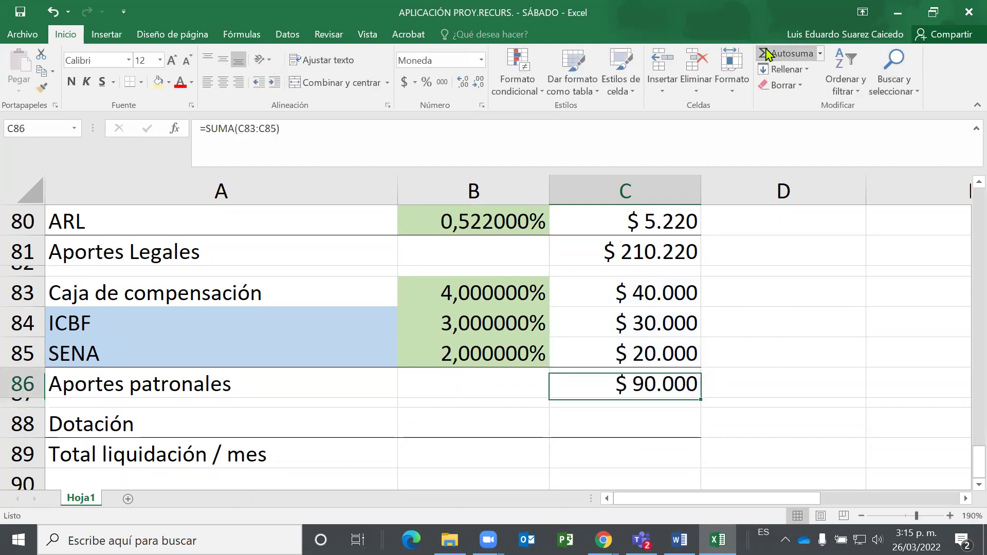
# Check the formulas for Caja de compensación, ICBF and SENA in C83:C85 against their percentages in column B, plus the total formula in C86.
pyautogui.press('Left')
pyautogui.press('Up')
pyautogui.press('Up')
pyautogui.press('Down')
pyautogui.press('Down')
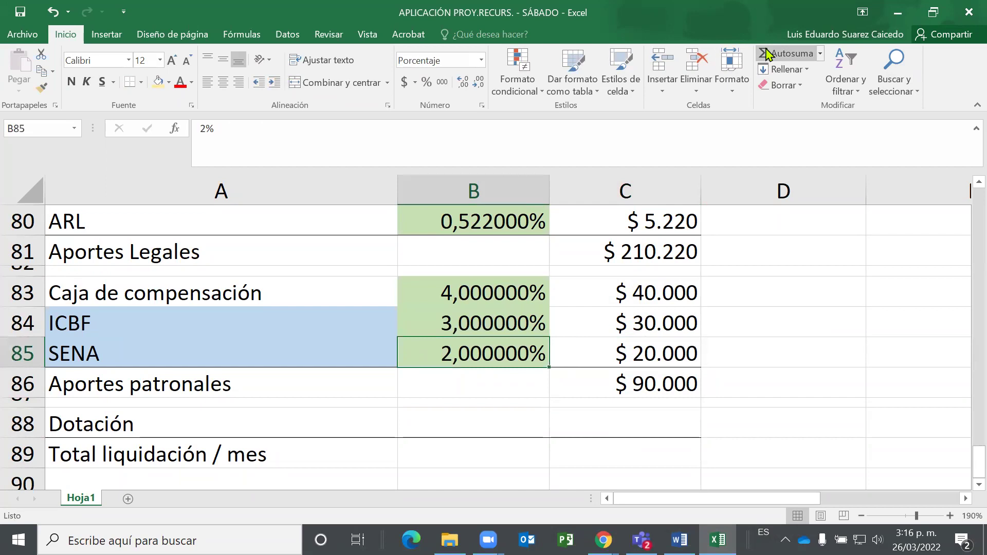
pyautogui.press('Up')
pyautogui.press('Up')
pyautogui.press('Down')
pyautogui.press('Down')
pyautogui.press('Right')
pyautogui.press('Down')
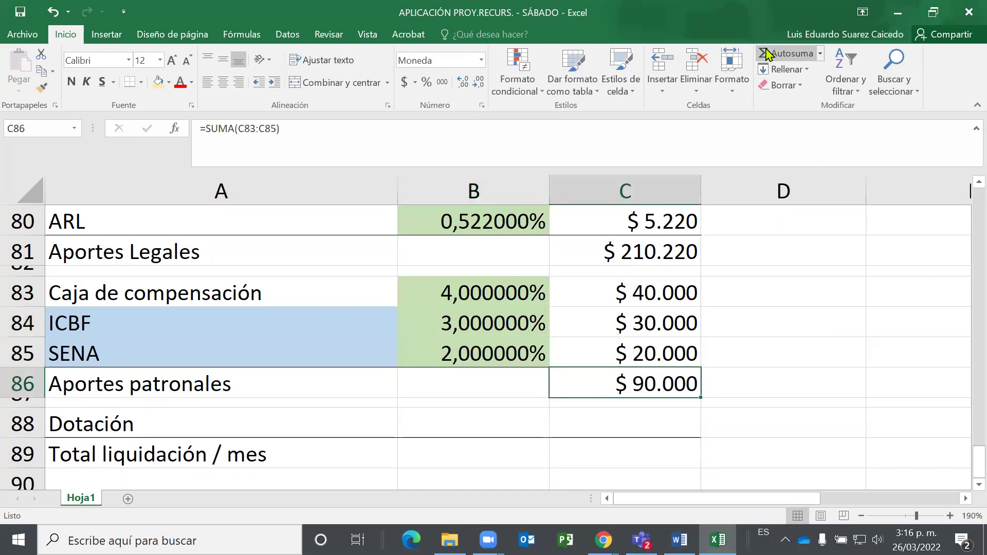
pyautogui.press('Up')
pyautogui.press('Up')
pyautogui.press('Up')
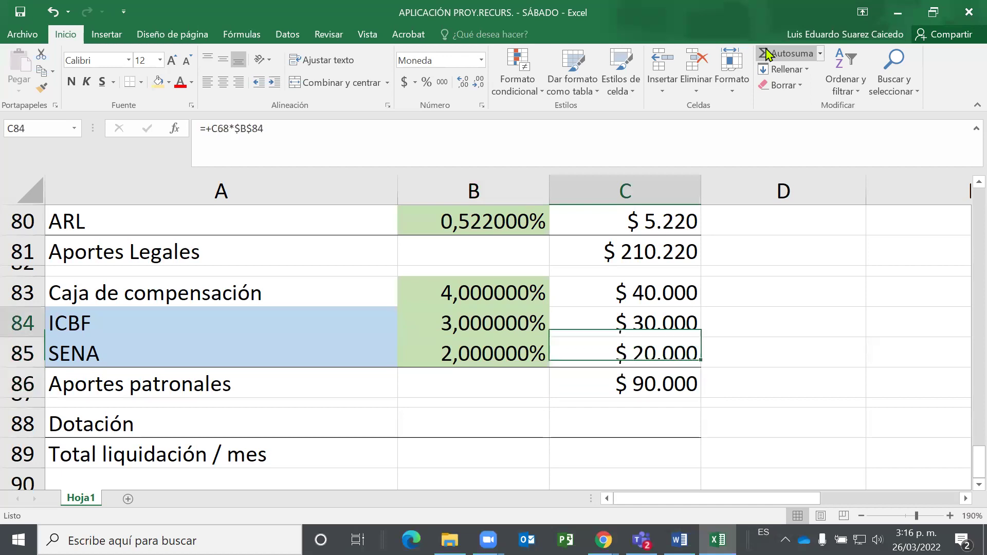
pyautogui.press('Left')
pyautogui.press('Right')
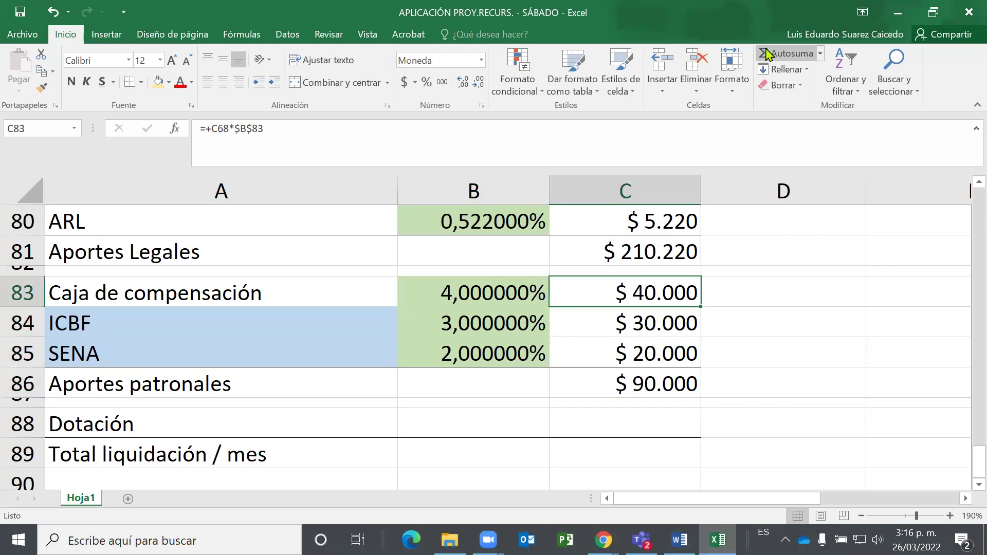
pyautogui.press('Down')
pyautogui.press('Left')
pyautogui.press('Right')
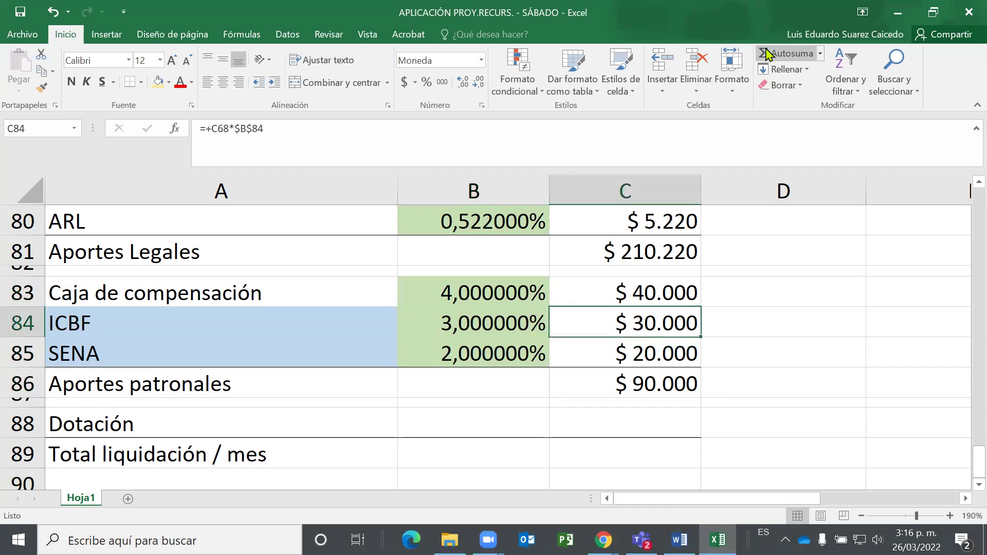
pyautogui.press('Down')
pyautogui.press('Left')
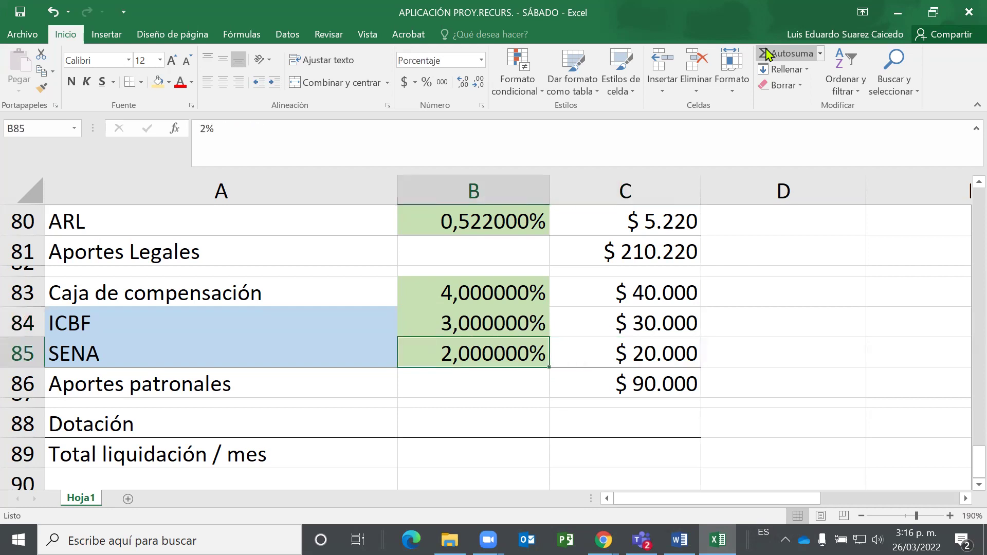
# Review the Caja de compensación, ICBF and SENA percentages in B83:B85 and the Aportes patronales total in C86.
pyautogui.press('Right')
pyautogui.press('Up')
pyautogui.press('Down')
pyautogui.press('Left')
pyautogui.press('Up')
pyautogui.press('Up')
pyautogui.press('Up')
pyautogui.press('Down')
pyautogui.press('Down')
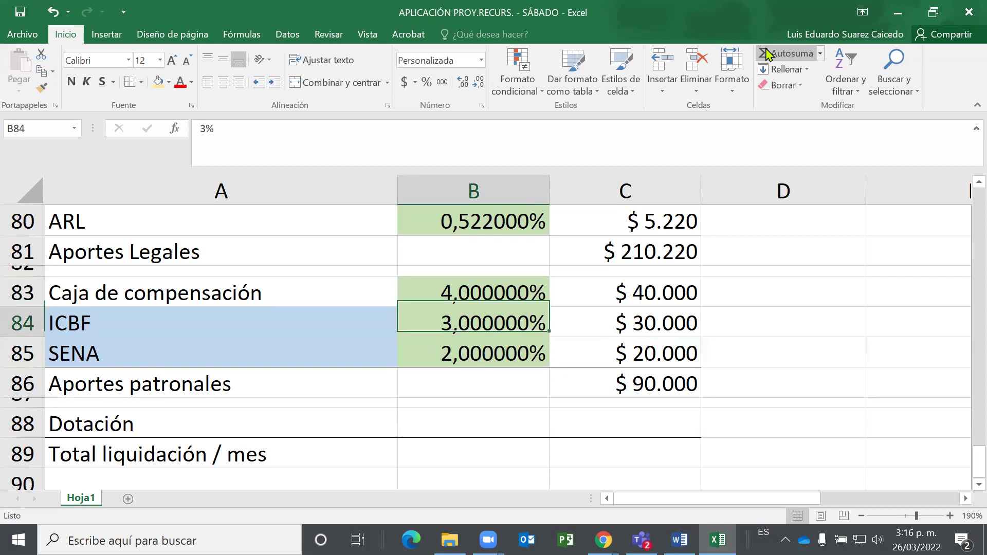
pyautogui.press('Down')
pyautogui.press('Right')
pyautogui.press('Down')
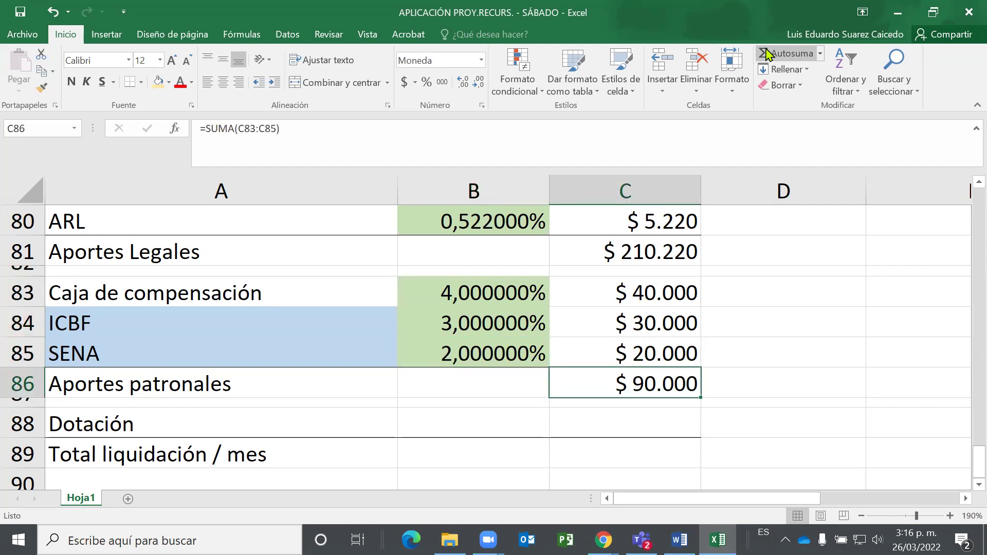
# Enter the condition "<= 2 x SMMLV" for Dotación in B88.
pyautogui.press('Down')
pyautogui.press('Down')
pyautogui.press('Down')
pyautogui.press('Down')
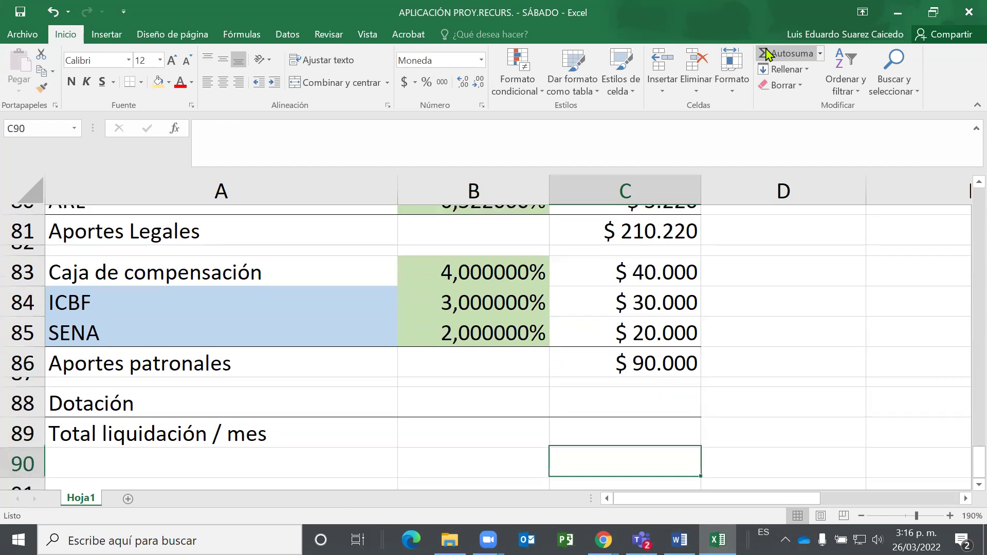
pyautogui.press('Up')
pyautogui.press('Up')
pyautogui.press('Up')
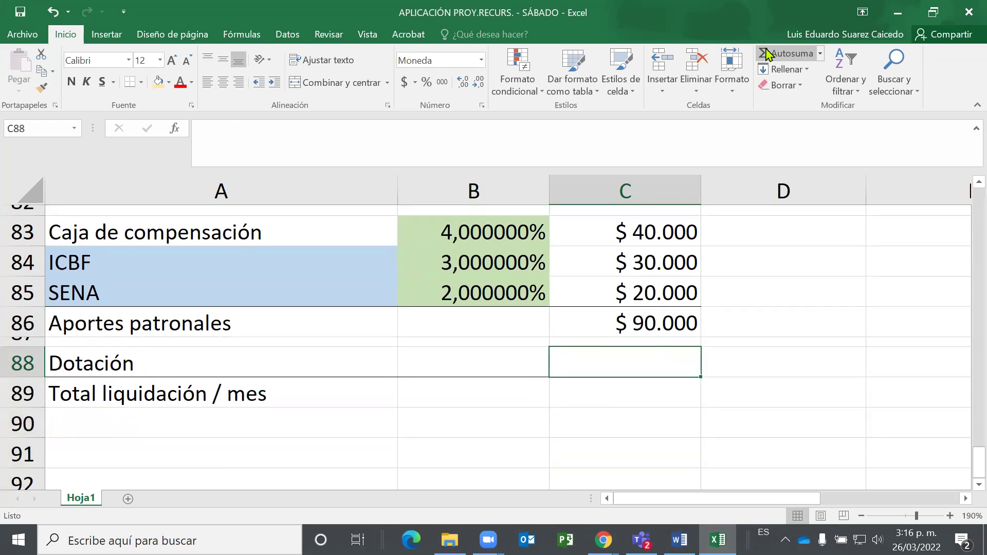
pyautogui.press('Left')
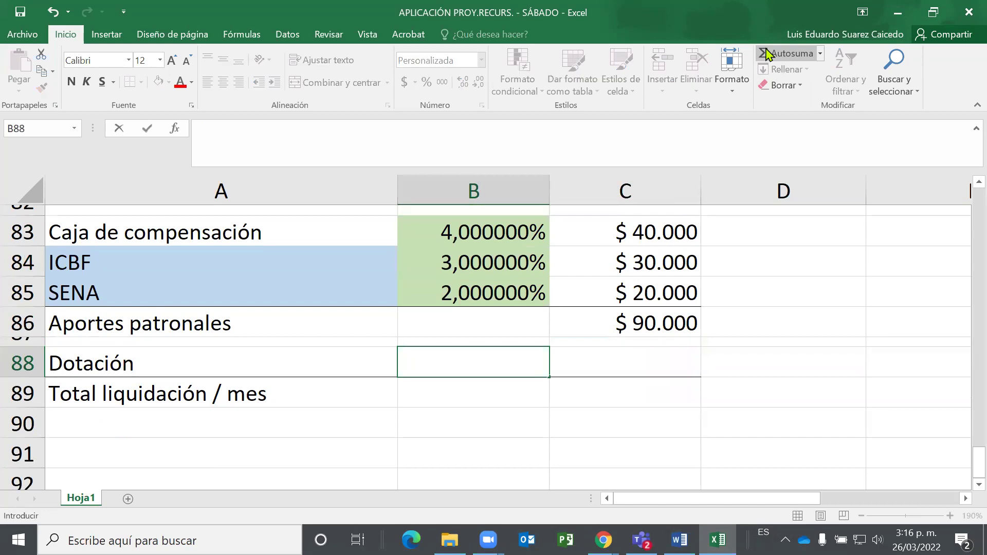
pyautogui.write('>')
pyautogui.press('BackSpace')
pyautogui.write('<= 2 x SMMLV')
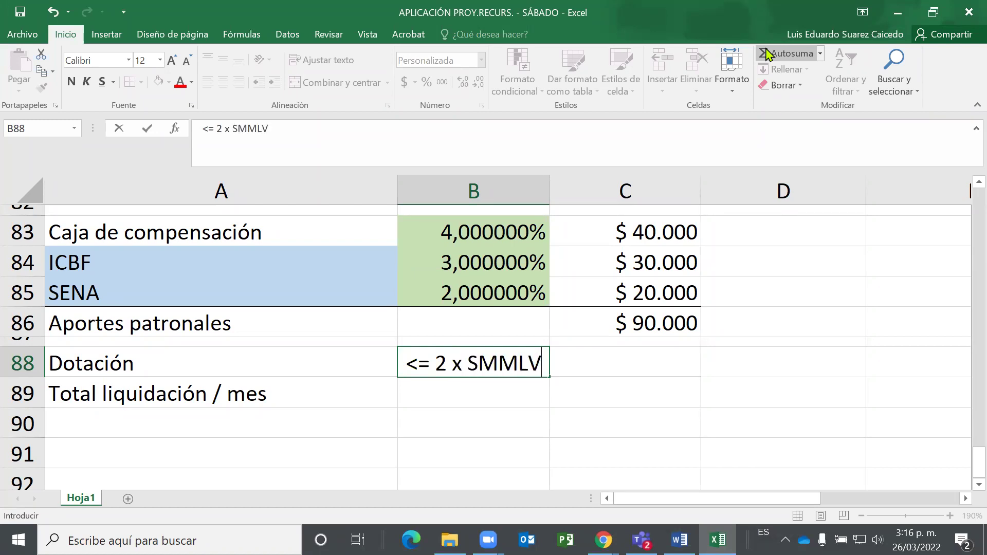
pyautogui.press('Return')
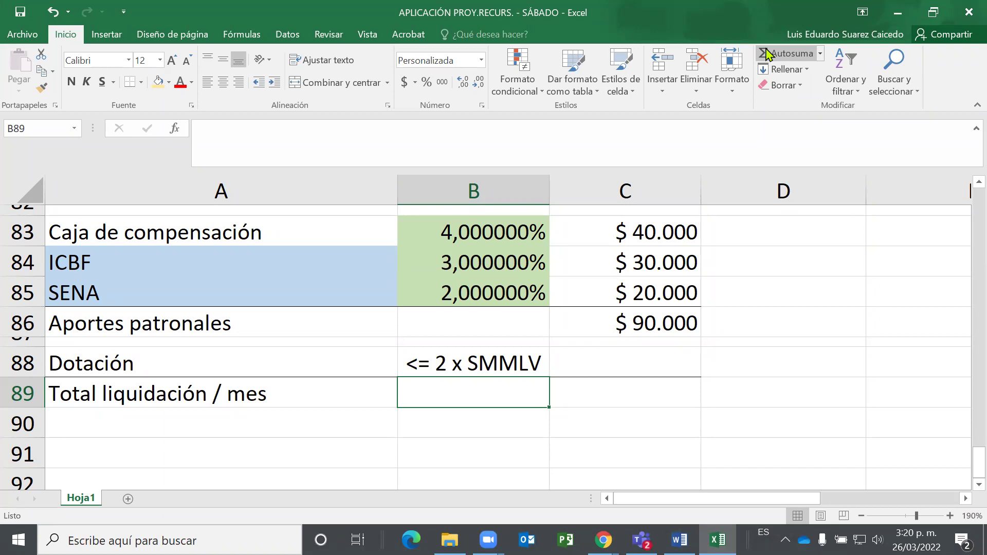
# Compare the Dotación condition in B88 with the Aux. transporte condition in B69.
pyautogui.press('Up')
pyautogui.press('Up')
pyautogui.press('Up')
pyautogui.press('Up')
pyautogui.press('Up')
pyautogui.press('Up')
pyautogui.press('Up')
pyautogui.press('Up')
pyautogui.press('Up')
pyautogui.press('Up')
pyautogui.press('Up')
pyautogui.press('Up')
pyautogui.press('Up')
pyautogui.press('Up')
pyautogui.press('Up')
pyautogui.press('Up')
pyautogui.press('Up')
pyautogui.press('Up')
pyautogui.press('Up')
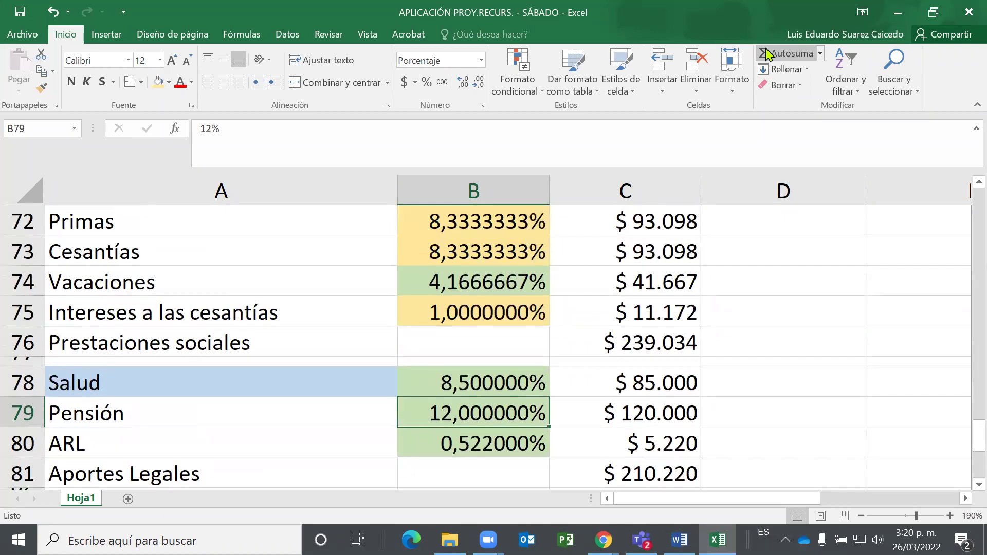
pyautogui.press('Up')
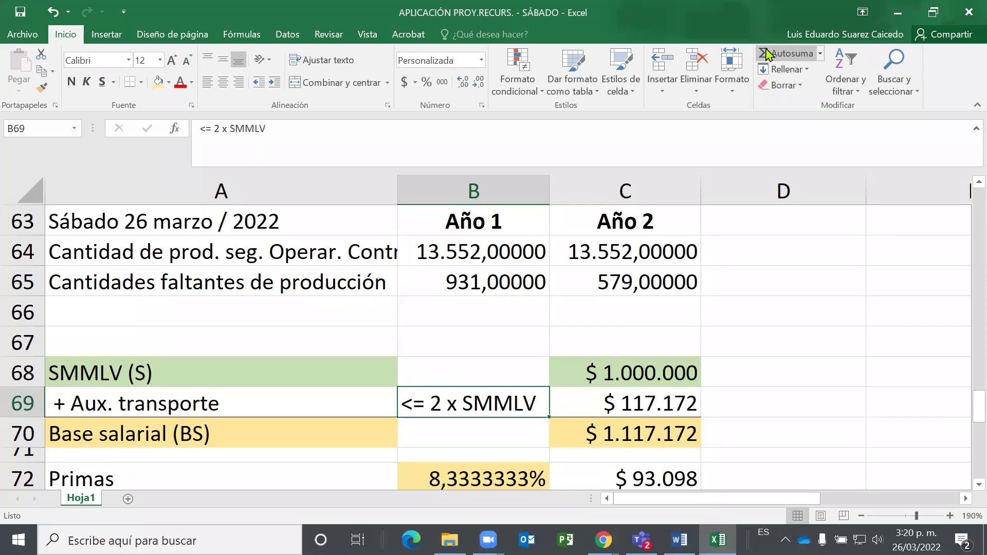
pyautogui.press('Down')
pyautogui.press('Down')
pyautogui.press('Down')
pyautogui.press('Down')
pyautogui.press('Down')
pyautogui.press('Down')
pyautogui.press('Down')
pyautogui.press('Down')
pyautogui.press('Down')
pyautogui.press('Down')
pyautogui.press('Down')
pyautogui.press('Down')
pyautogui.press('Down')
pyautogui.press('Down')
pyautogui.press('Down')
pyautogui.press('Down')
pyautogui.press('Down')
pyautogui.press('Down')
pyautogui.press('Down')
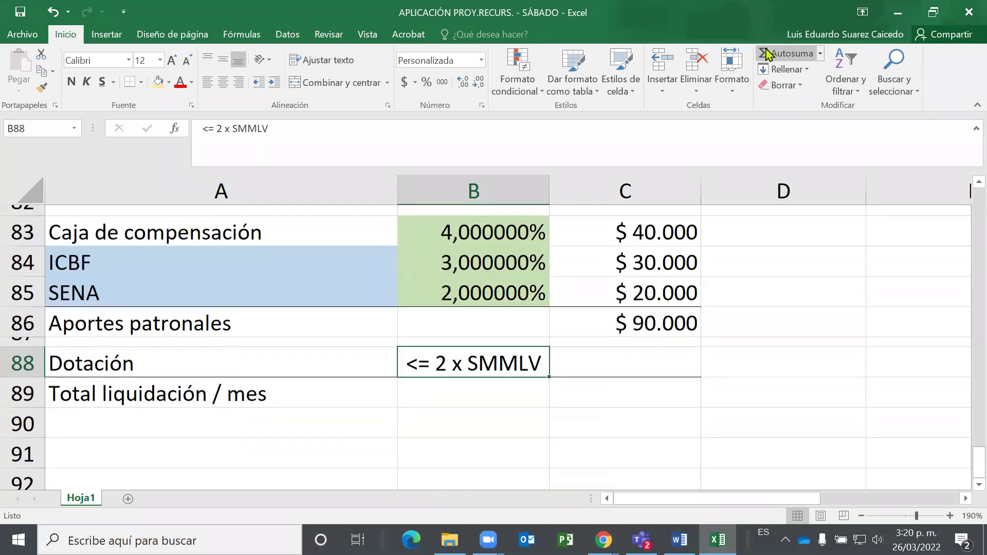
pyautogui.press('Down')
pyautogui.press('Up')
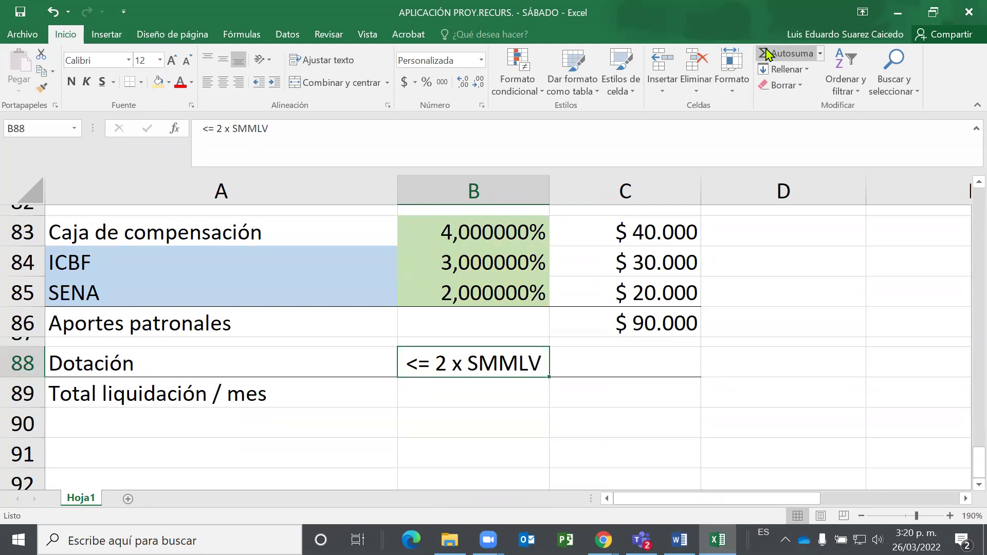
# Enter 70000 as the Dotación amount in C88.
pyautogui.press('Right')
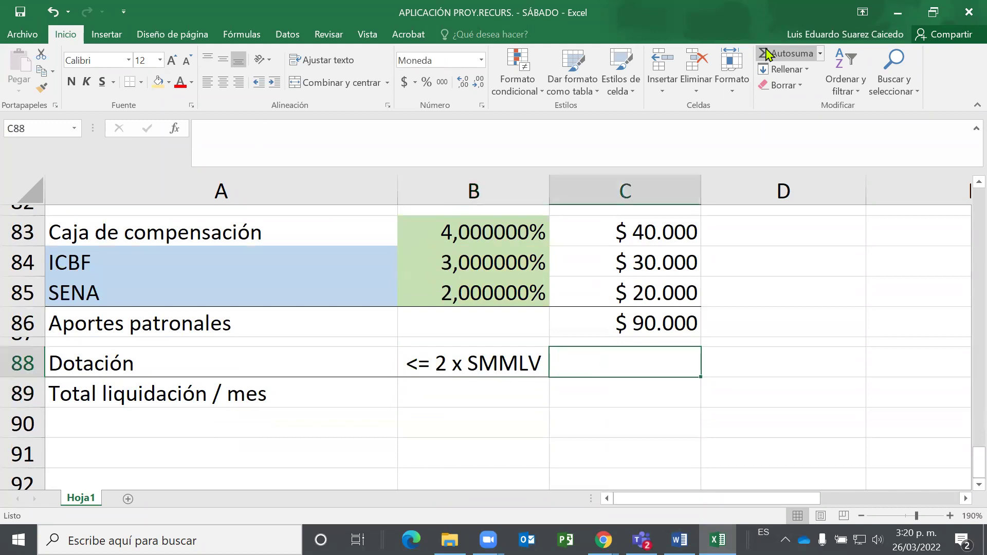
pyautogui.write('70000')
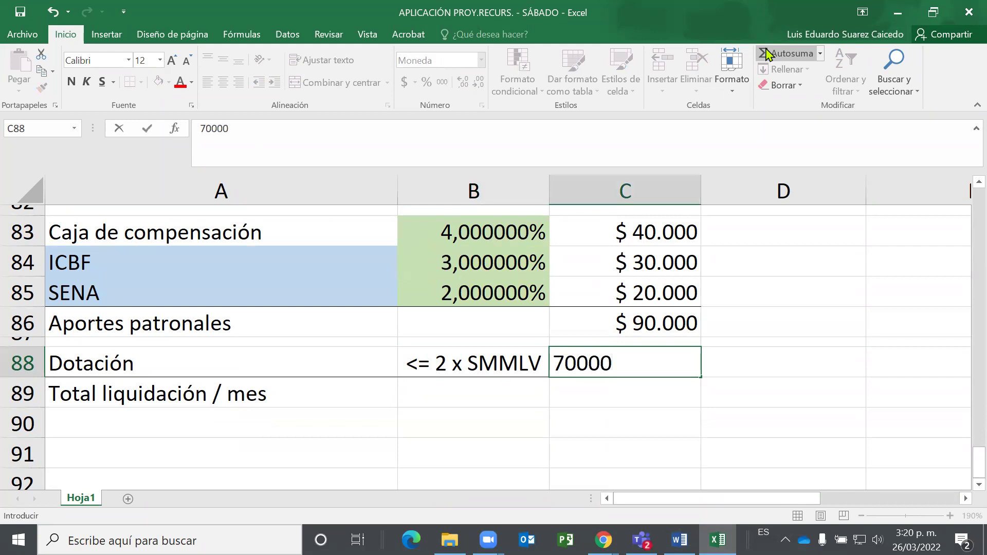
pyautogui.press('Return')
pyautogui.press('Up')
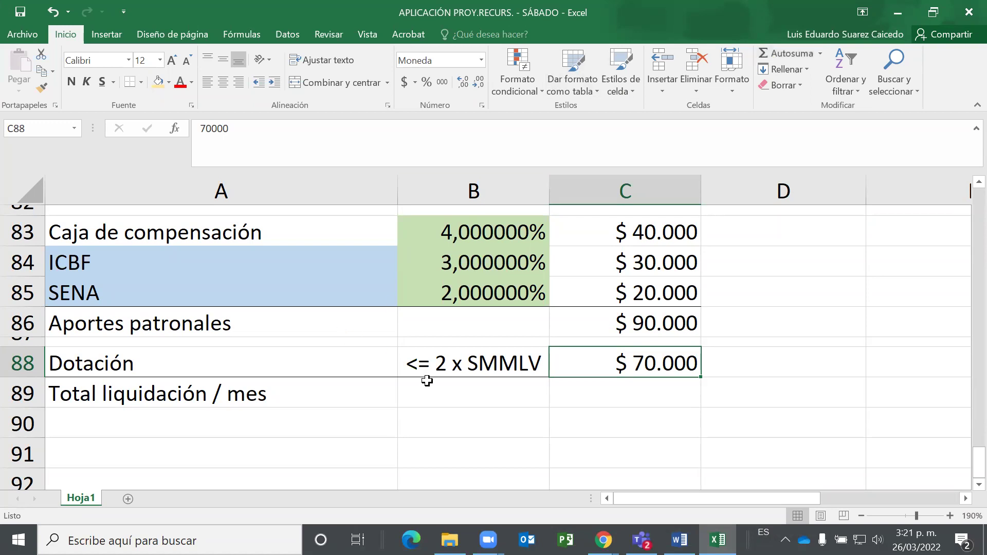
# Calculate Total liquidación / mes in C89 with =C70+C76+C81+C86+C88, adding the salary base, the three subtotals and Dotación.
pyautogui.click(632, 399)
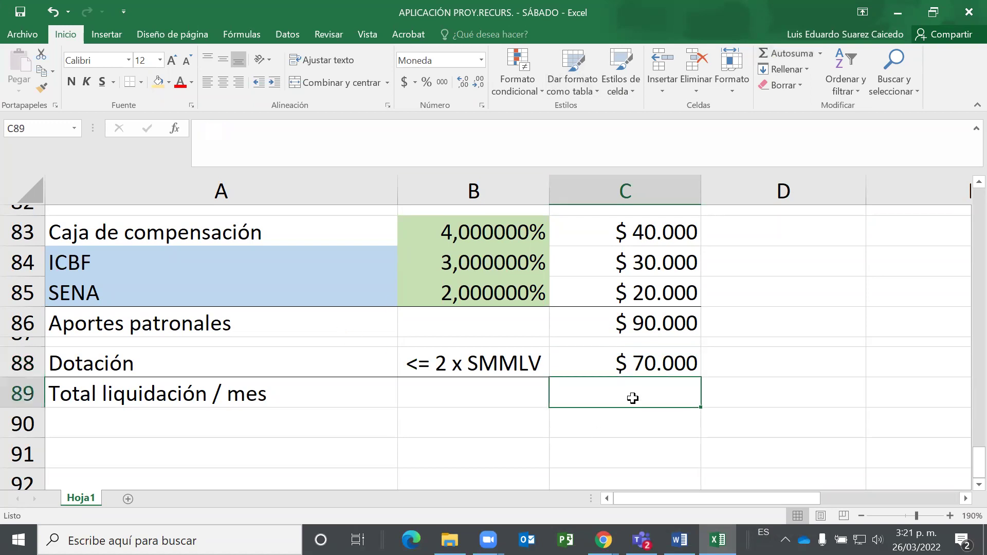
pyautogui.write('=')
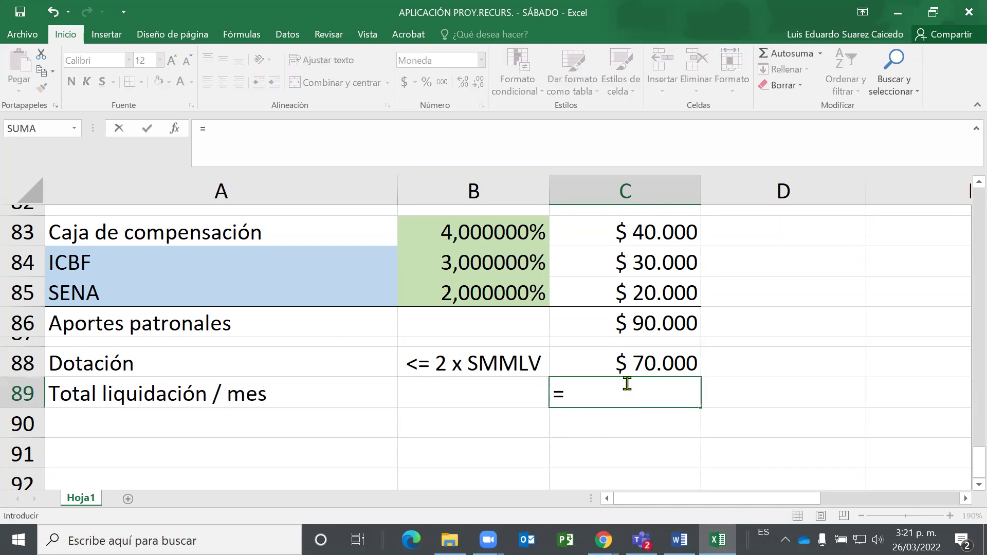
pyautogui.scroll(2, 672, 422)
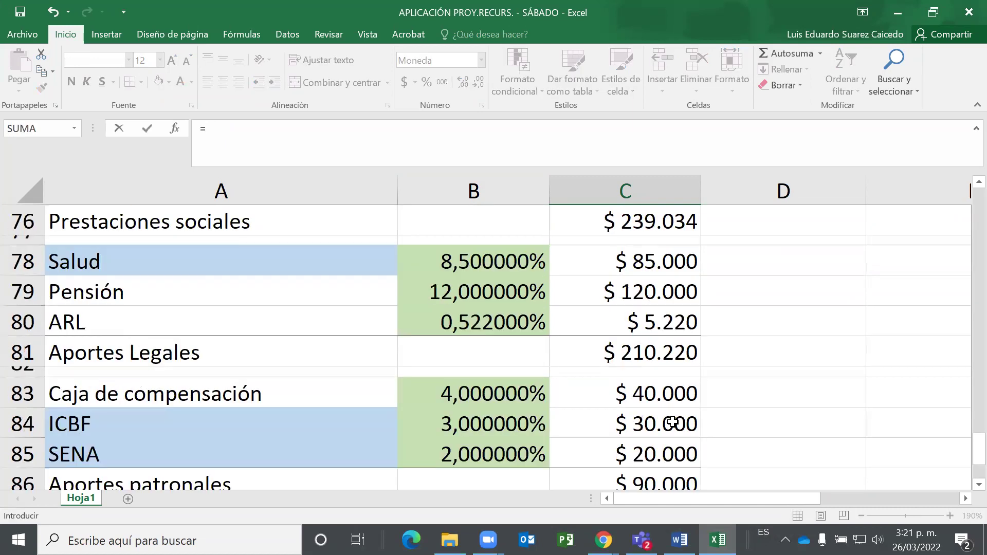
pyautogui.scroll(3, 673, 422)
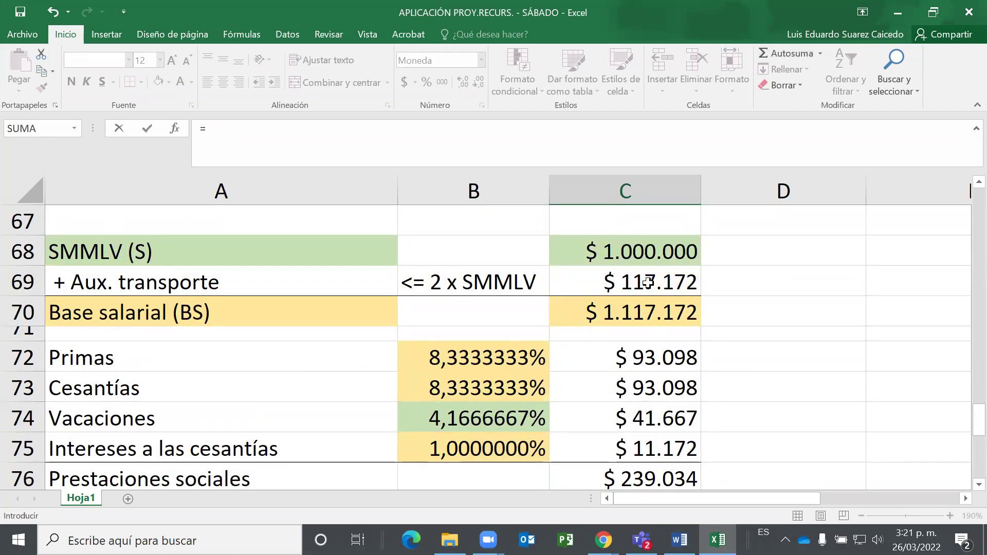
pyautogui.click(621, 313)
pyautogui.write('+')
pyautogui.scroll(-1, 934, 226)
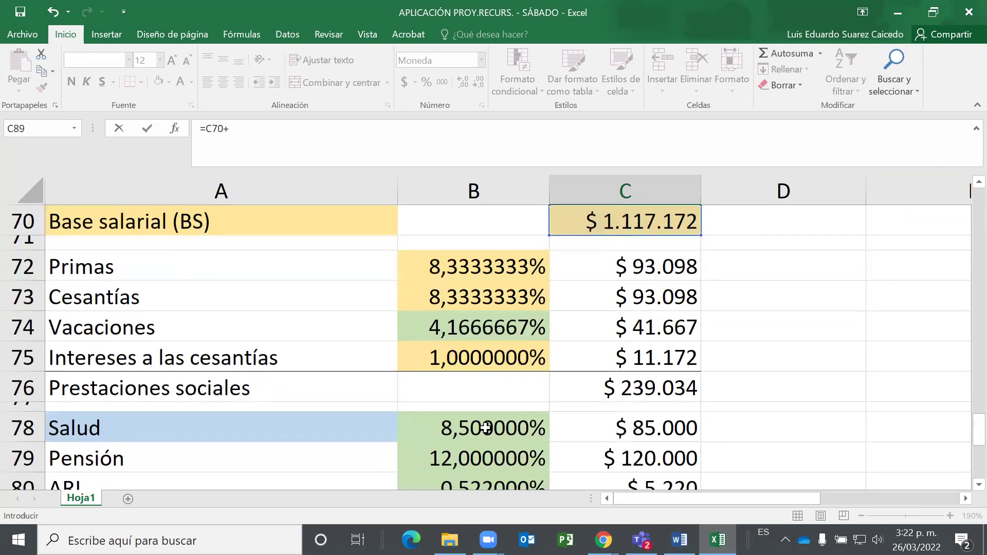
pyautogui.click(619, 390)
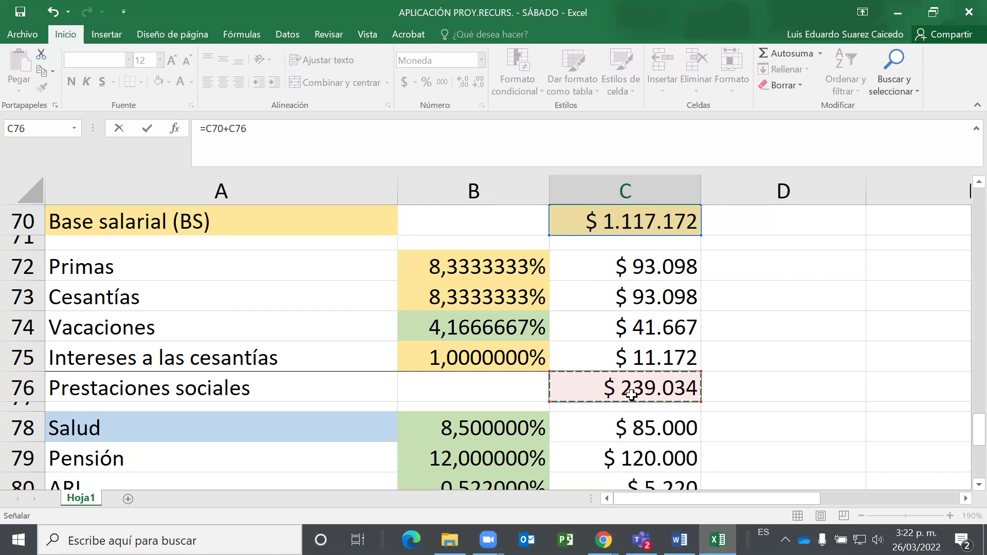
pyautogui.write('+')
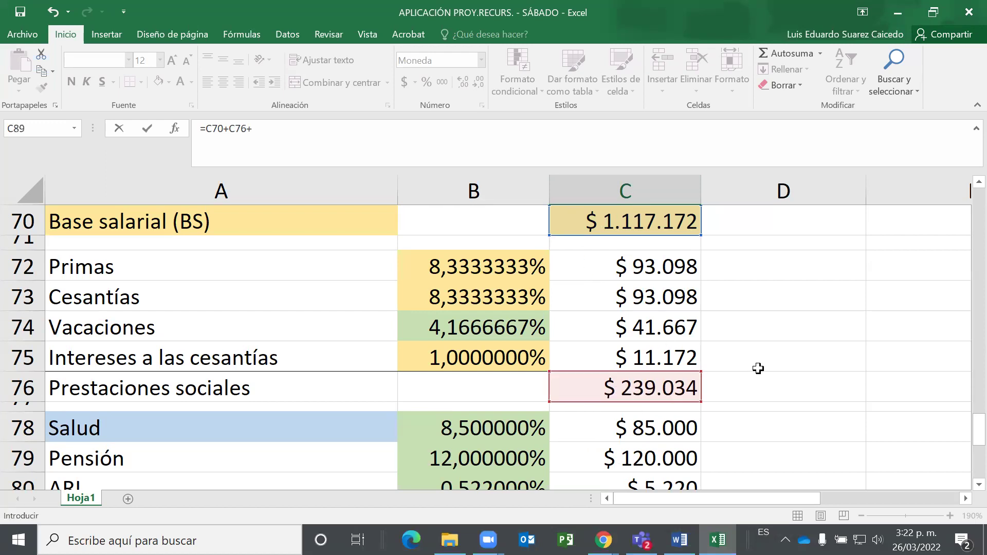
pyautogui.scroll(-2, 770, 355)
pyautogui.click(595, 353)
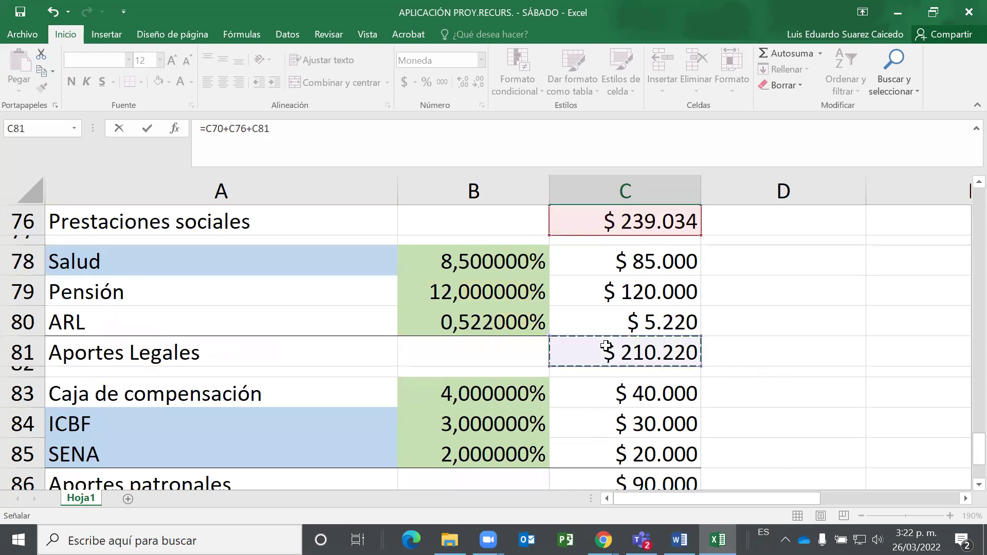
pyautogui.write('+')
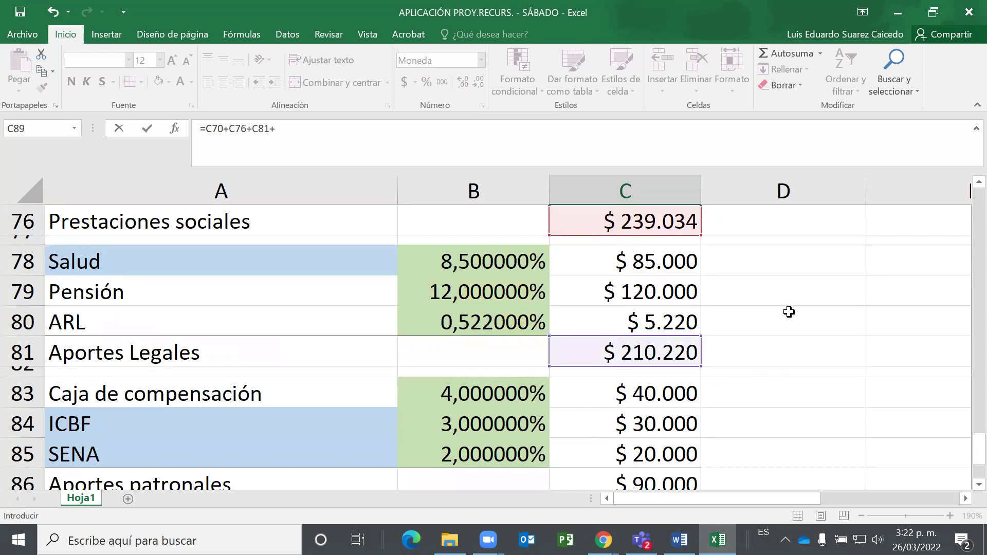
pyautogui.scroll(-1, 787, 310)
pyautogui.scroll(-2, 751, 330)
pyautogui.scroll(1, 749, 330)
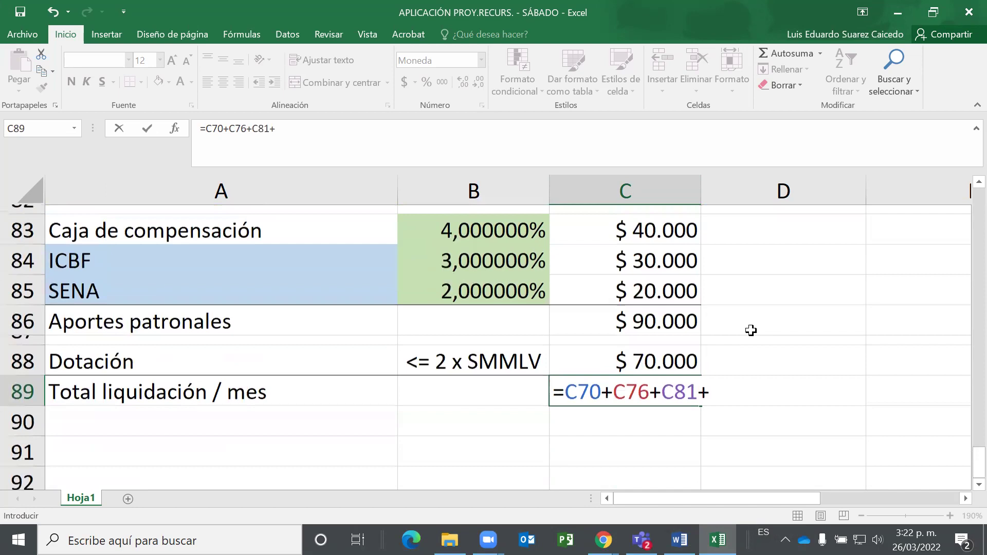
pyautogui.click(681, 325)
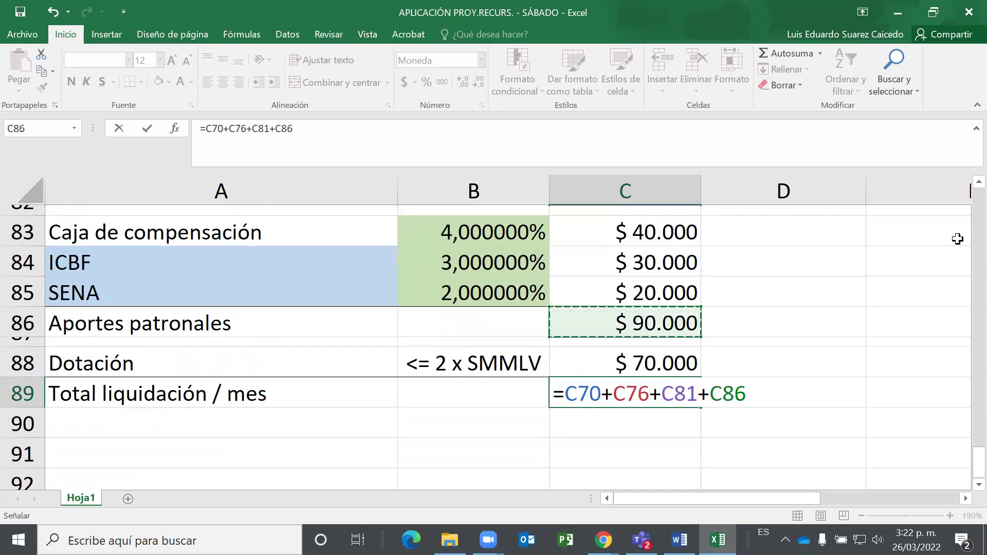
pyautogui.write('+')
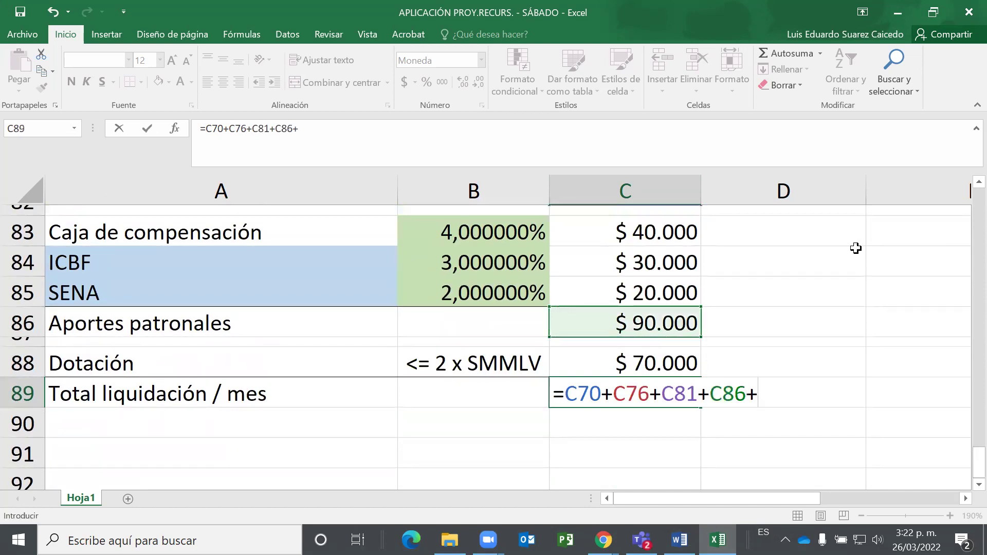
pyautogui.click(694, 360)
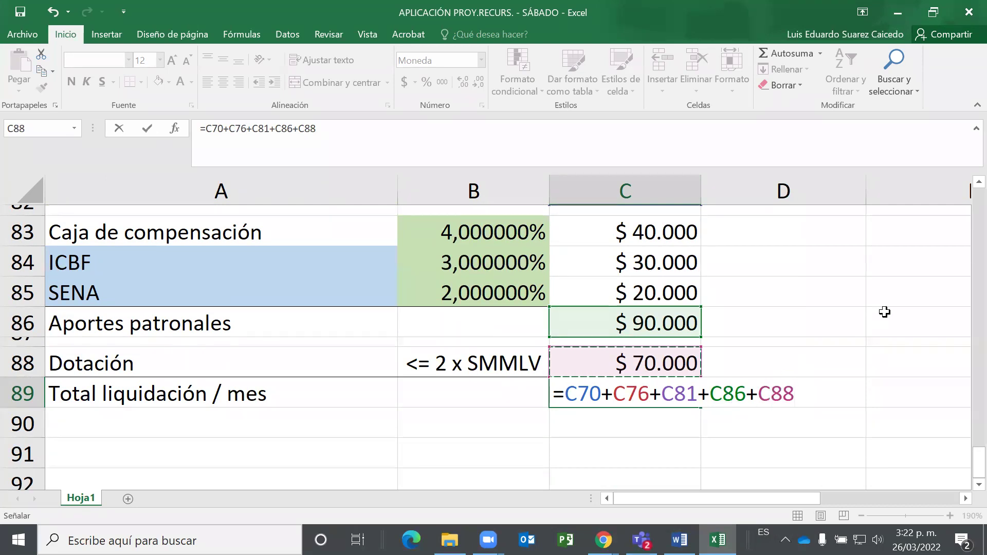
pyautogui.press('Return')
# Review the settlement amounts in column C from Total liquidación / mes up to SMMLV and back to C89.
pyautogui.press('Up')
pyautogui.press('Up')
pyautogui.press('Up')
pyautogui.press('Up')
pyautogui.press('Up')
pyautogui.press('Up')
pyautogui.press('Up')
pyautogui.press('Up')
pyautogui.press('Up')
pyautogui.press('Up')
pyautogui.press('Up')
pyautogui.press('Up')
pyautogui.press('Up')
pyautogui.press('Up')
pyautogui.press('Up')
pyautogui.press('Up')
pyautogui.press('Up')
pyautogui.press('Up')
pyautogui.press('Up')
pyautogui.press('Up')
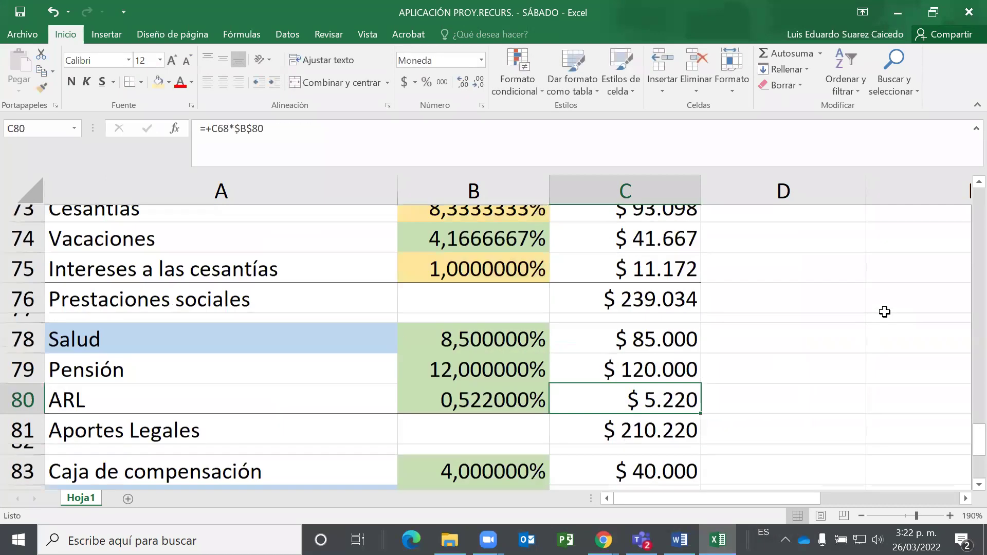
pyautogui.press('Up')
pyautogui.press('Up')
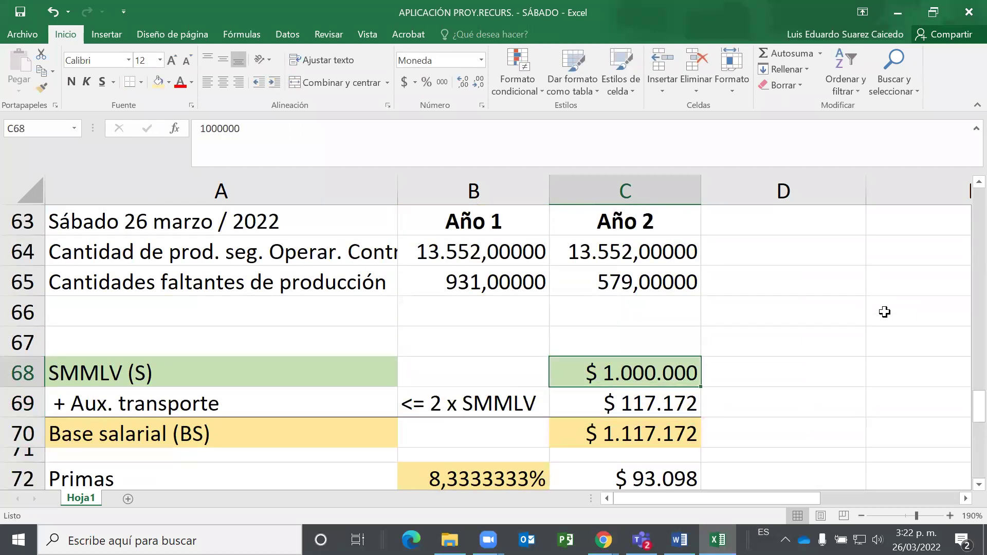
pyautogui.press('Down')
pyautogui.press('Down')
pyautogui.press('Down')
pyautogui.press('Down')
pyautogui.press('Down')
pyautogui.press('Down')
pyautogui.press('Down')
pyautogui.press('Down')
pyautogui.press('Down')
pyautogui.press('Down')
pyautogui.press('Down')
pyautogui.press('Down')
pyautogui.press('Down')
pyautogui.press('Down')
pyautogui.press('Down')
pyautogui.press('Down')
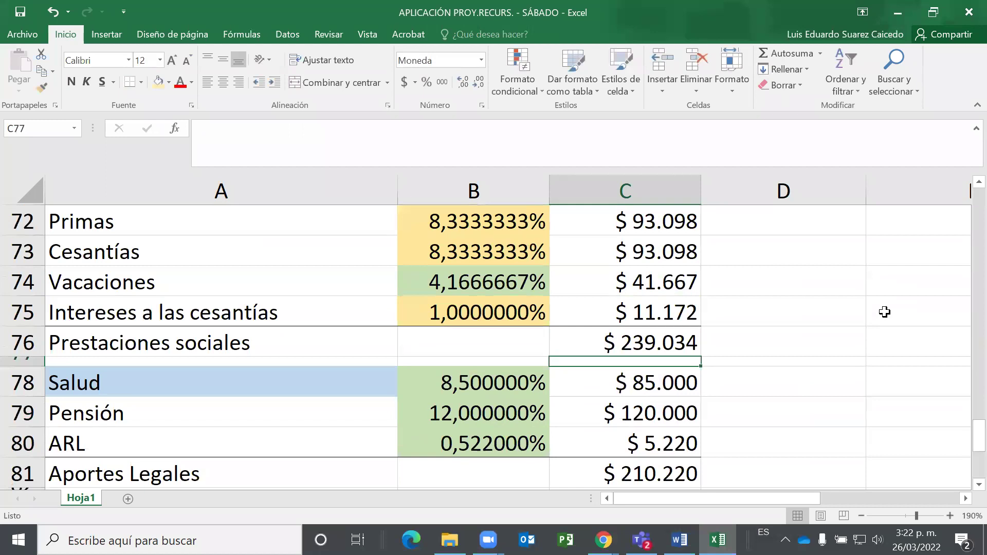
pyautogui.press('Down')
pyautogui.press('Down')
pyautogui.press('Down')
pyautogui.press('Down')
pyautogui.press('Down')
pyautogui.press('Up')
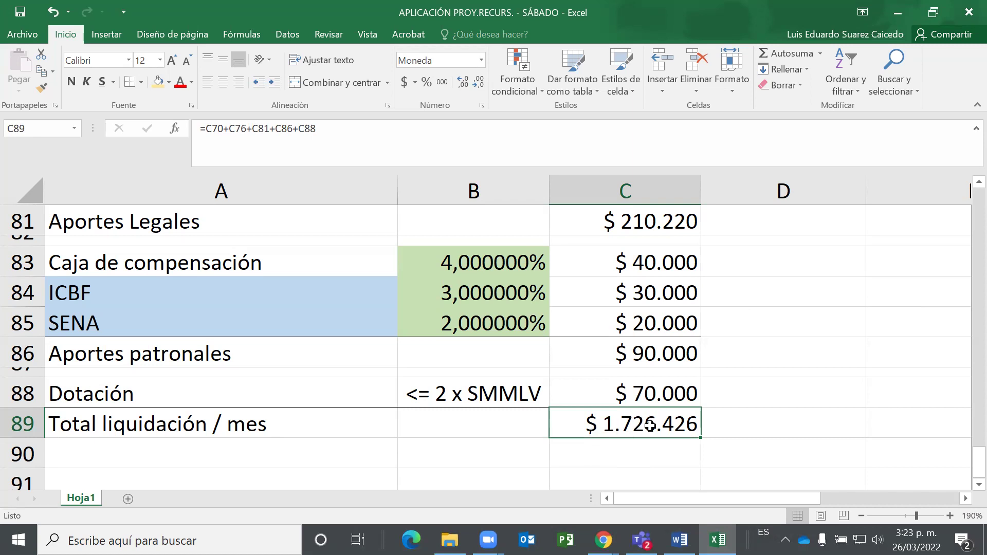
# Review the settlement rows up through the missing production quantities and machine operator counts, returning to the SMMLV base.
pyautogui.scroll(1, 651, 461)
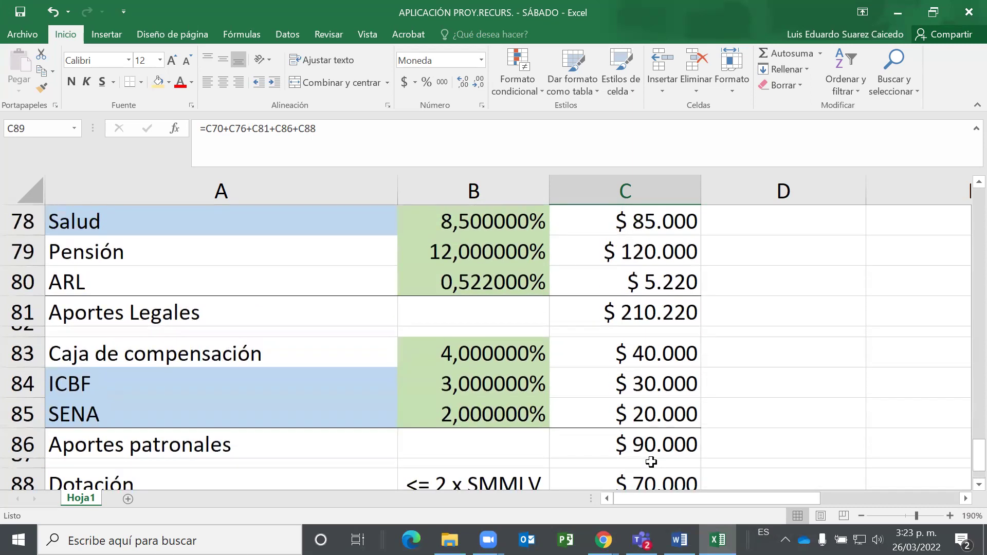
pyautogui.scroll(4, 651, 461)
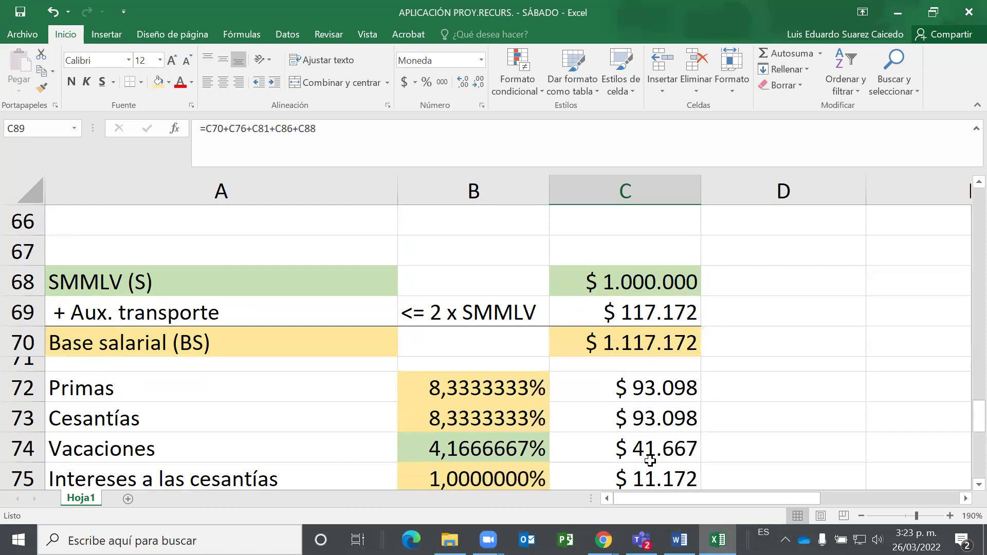
pyautogui.scroll(2, 824, 330)
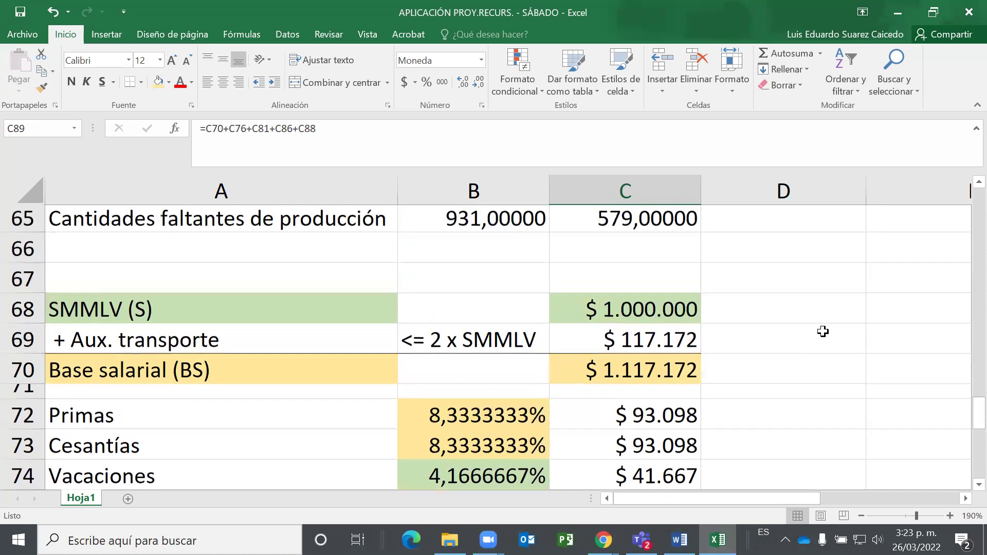
pyautogui.scroll(3, 792, 337)
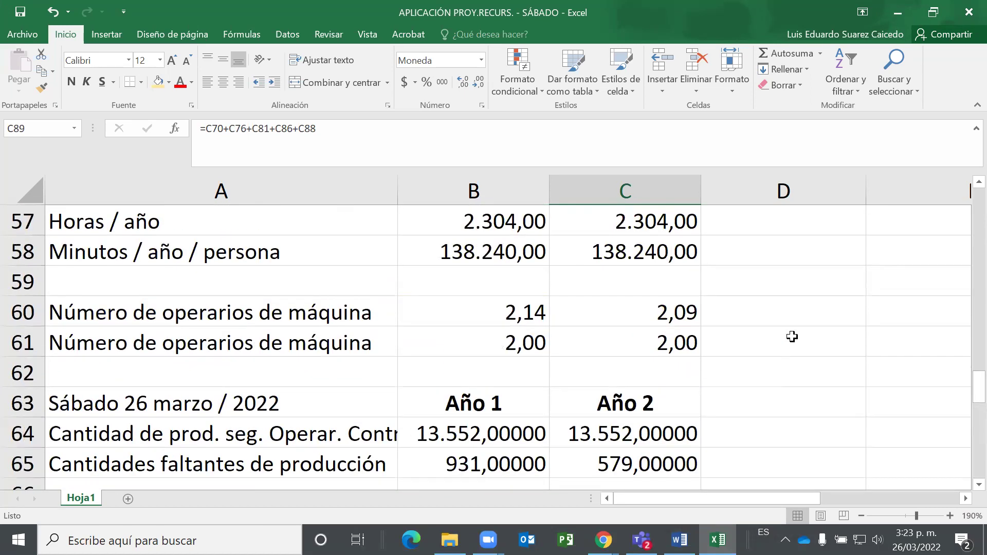
pyautogui.scroll(2, 792, 337)
pyautogui.scroll(1, 789, 337)
pyautogui.scroll(-1, 507, 388)
pyautogui.scroll(-8, 507, 387)
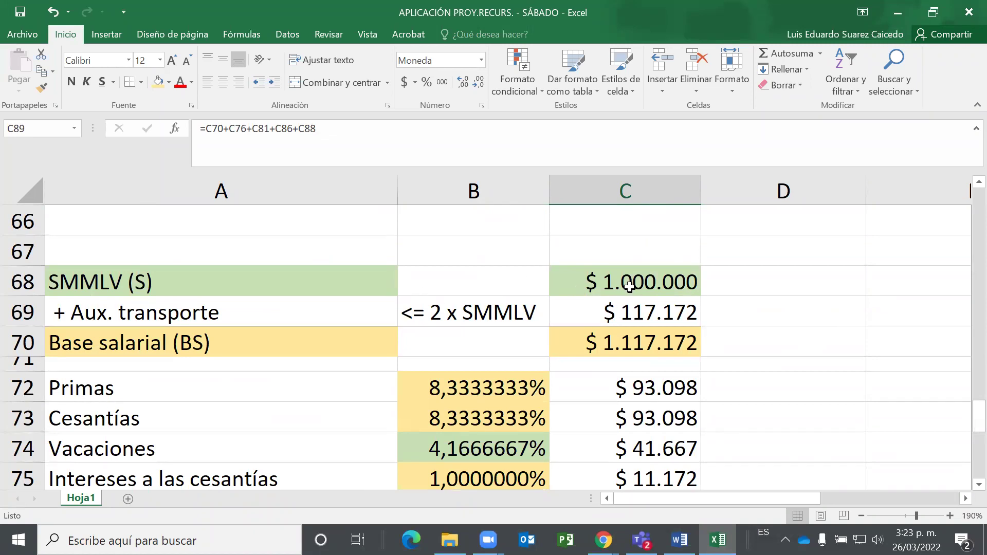
# Enter 1,65 in E66 beside the settlement table as the salary multiple.
pyautogui.click(790, 252)
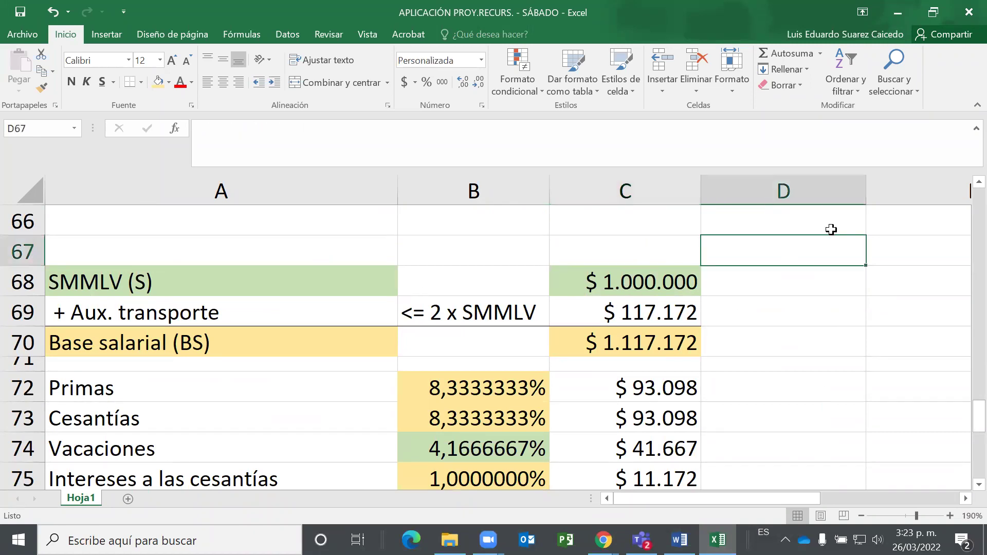
pyautogui.press('Up')
pyautogui.press('Up')
pyautogui.press('Right')
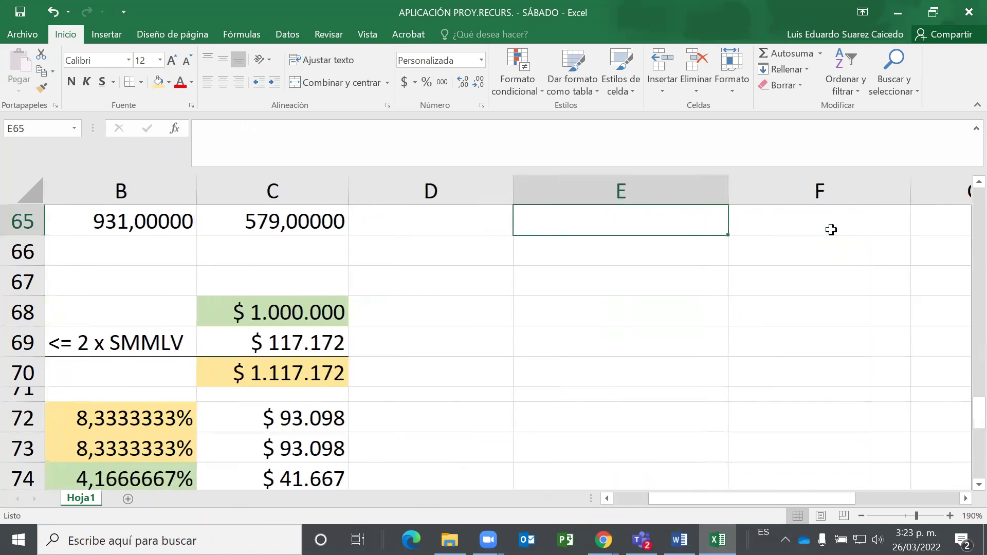
pyautogui.press('Down')
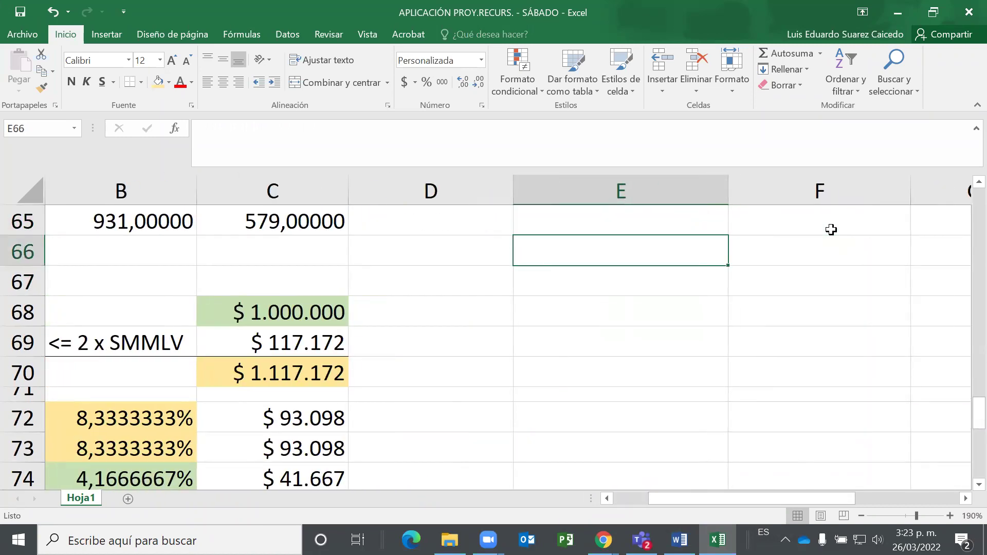
pyautogui.write('1,65')
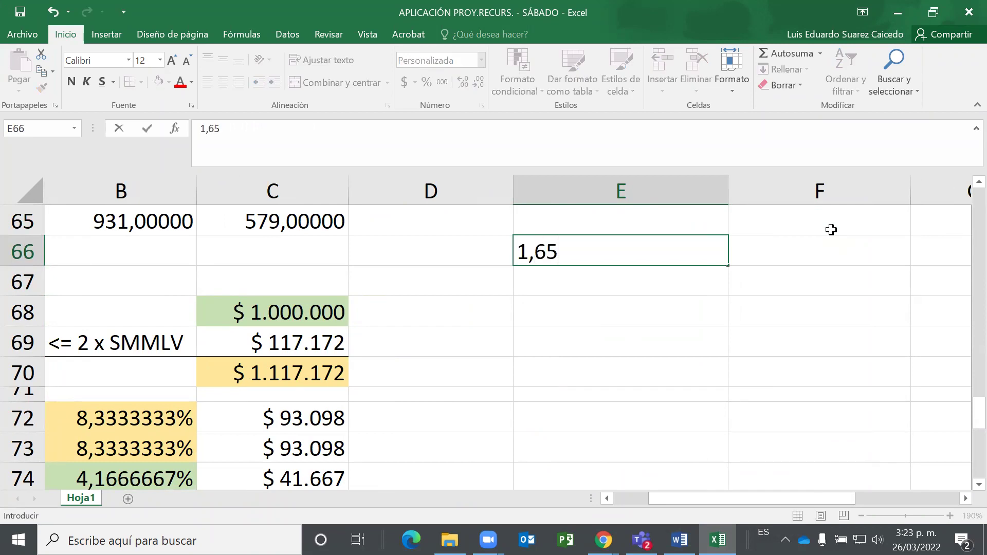
pyautogui.press('Return')
# Format the salary multiple in E66 as Número with two decimals.
pyautogui.press('Up')
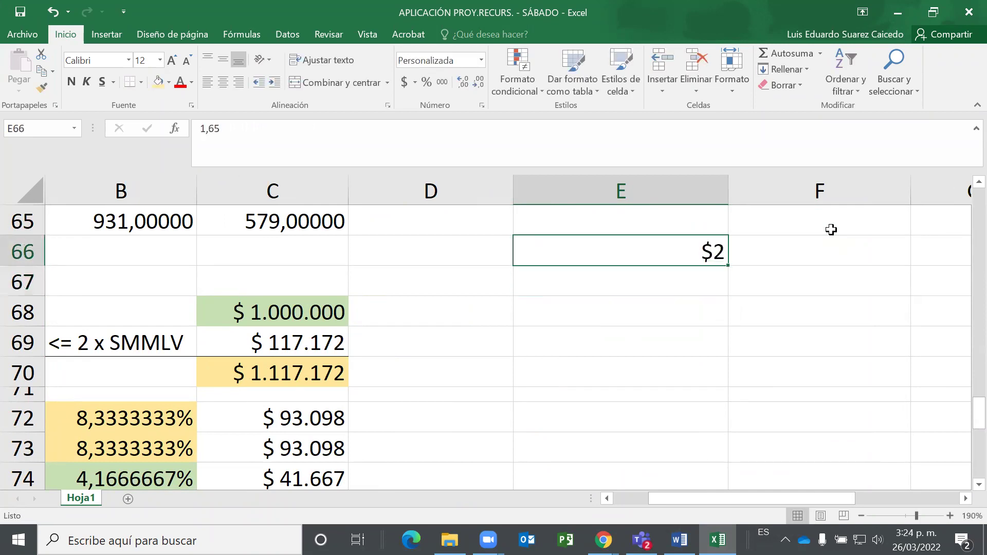
pyautogui.click(466, 85)
pyautogui.click(466, 85)
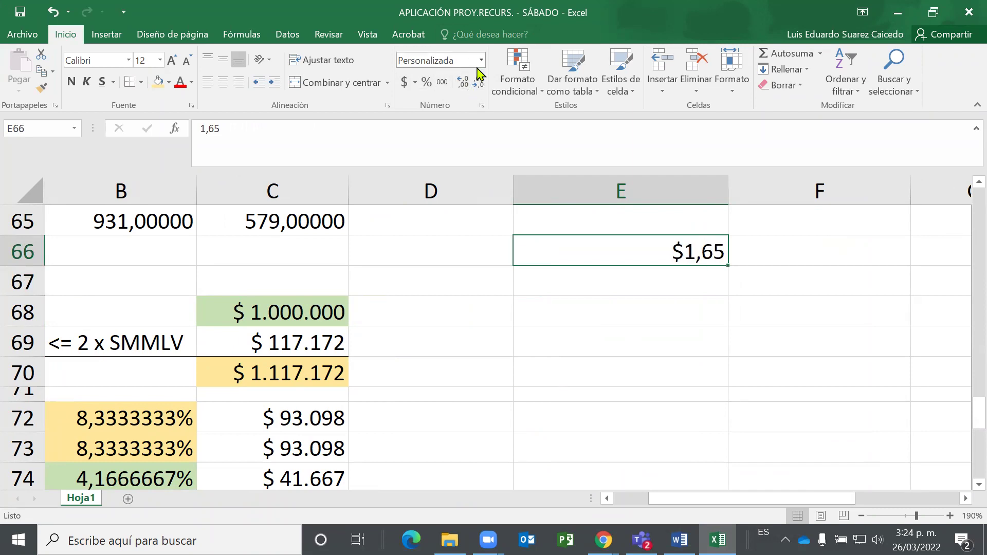
pyautogui.click(481, 60)
pyautogui.click(469, 117)
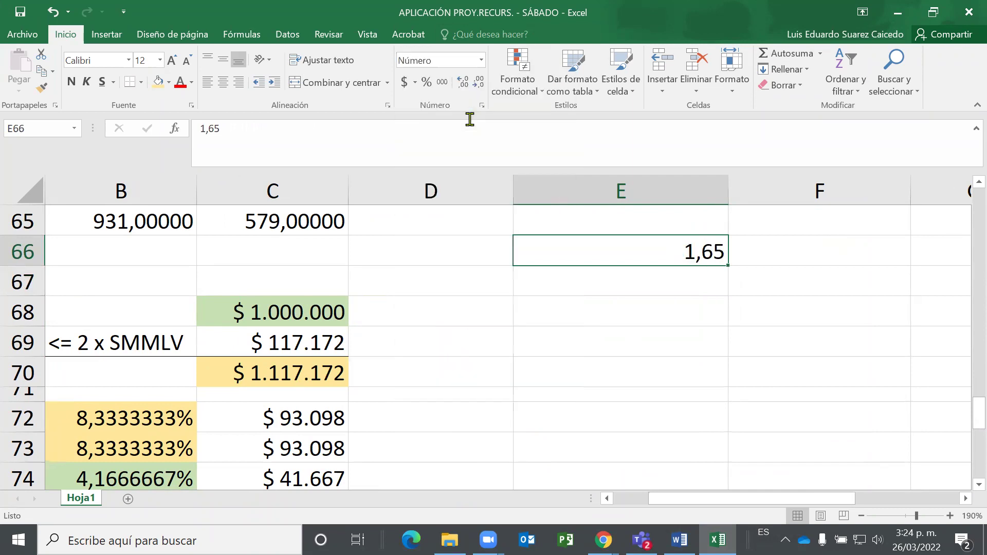
# Label the salary multiple with "x SMMLV" in F66.
pyautogui.click(796, 247)
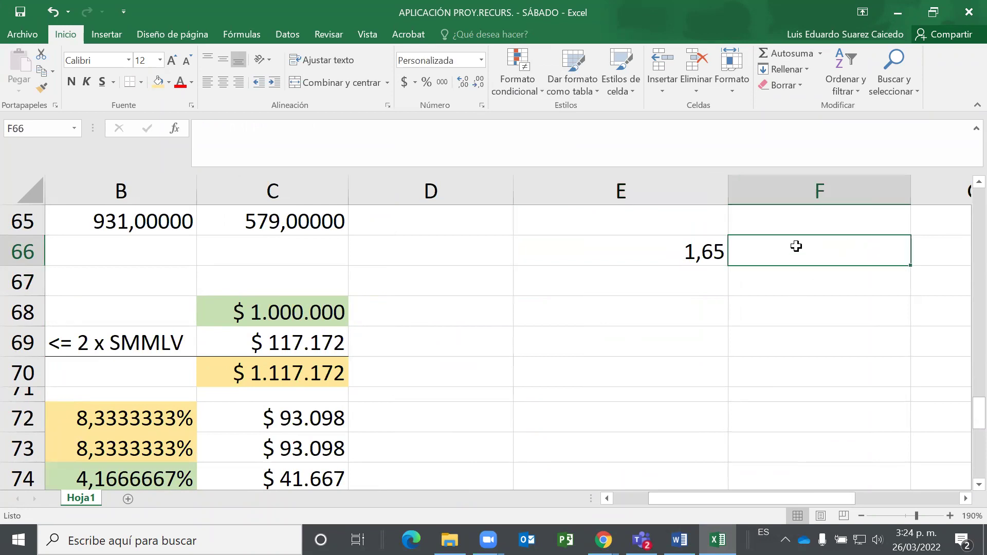
pyautogui.write('x')
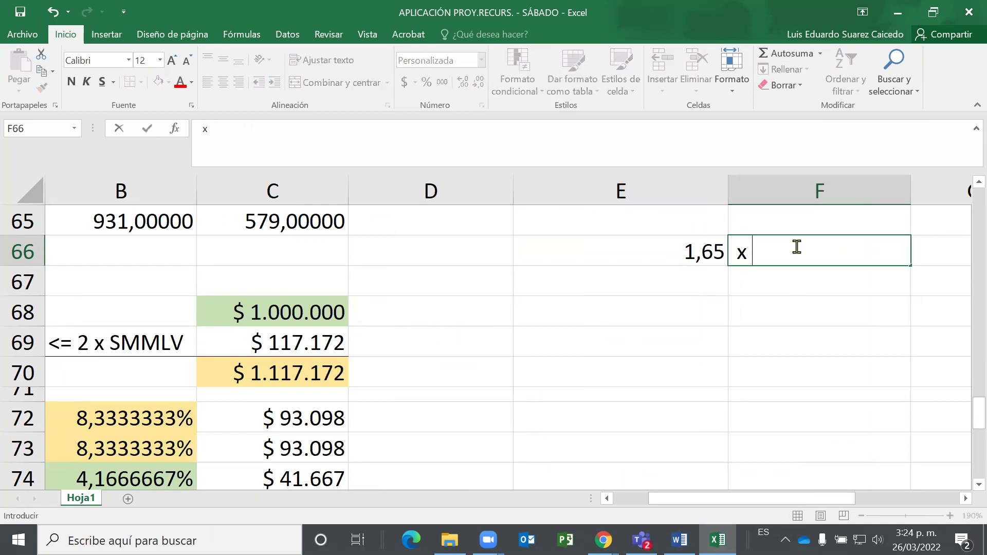
pyautogui.write(' SMMLV')
pyautogui.press('Return')
# Link E67 to the Año 1 rounded Número de Ayudantes de producc. with +B49.
pyautogui.press('Left')
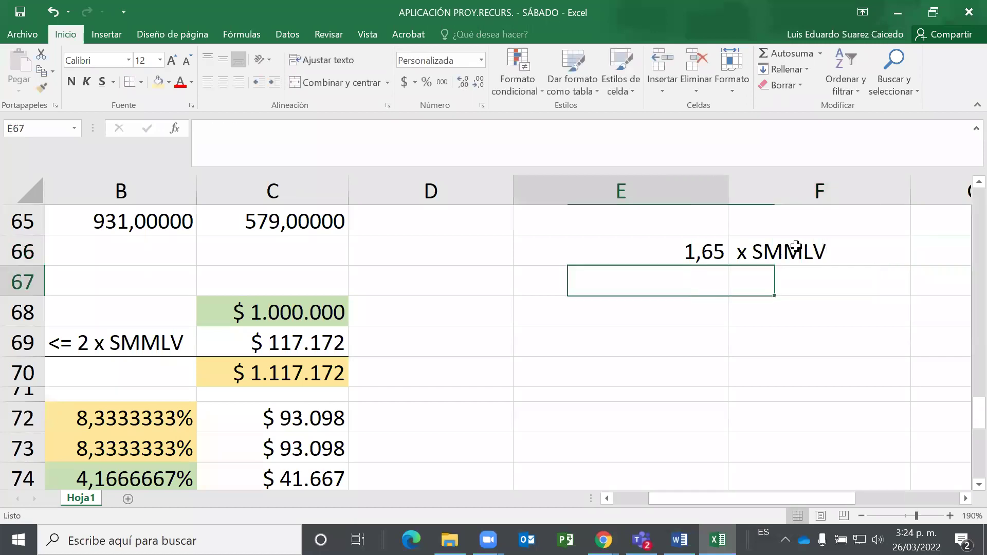
pyautogui.write('+')
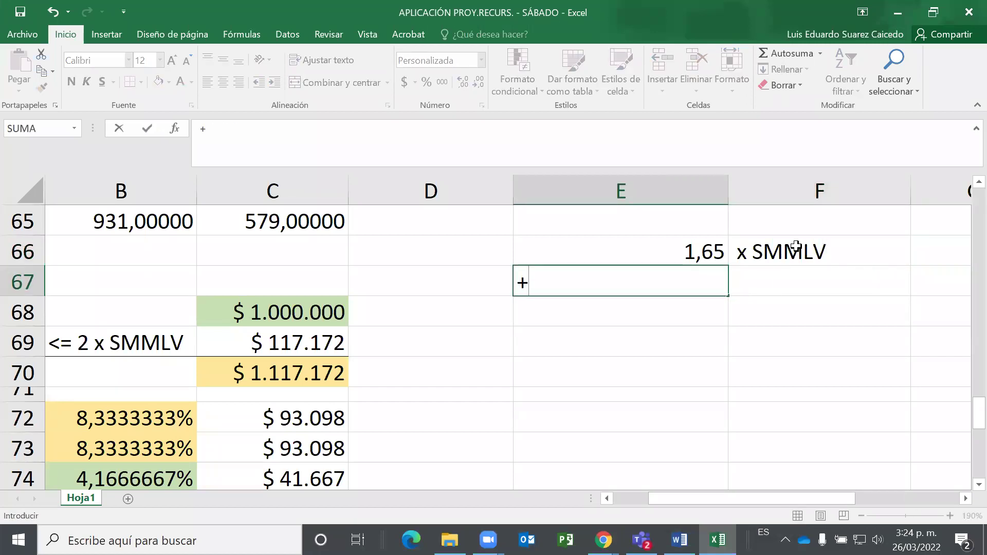
pyautogui.press('Up')
pyautogui.press('Up')
pyautogui.press('Up')
pyautogui.press('Up')
pyautogui.press('Up')
pyautogui.press('Up')
pyautogui.press('Up')
pyautogui.press('Up')
pyautogui.press('Up')
pyautogui.press('Down')
pyautogui.press('Down')
pyautogui.press('Down')
pyautogui.press('Left')
pyautogui.press('Left')
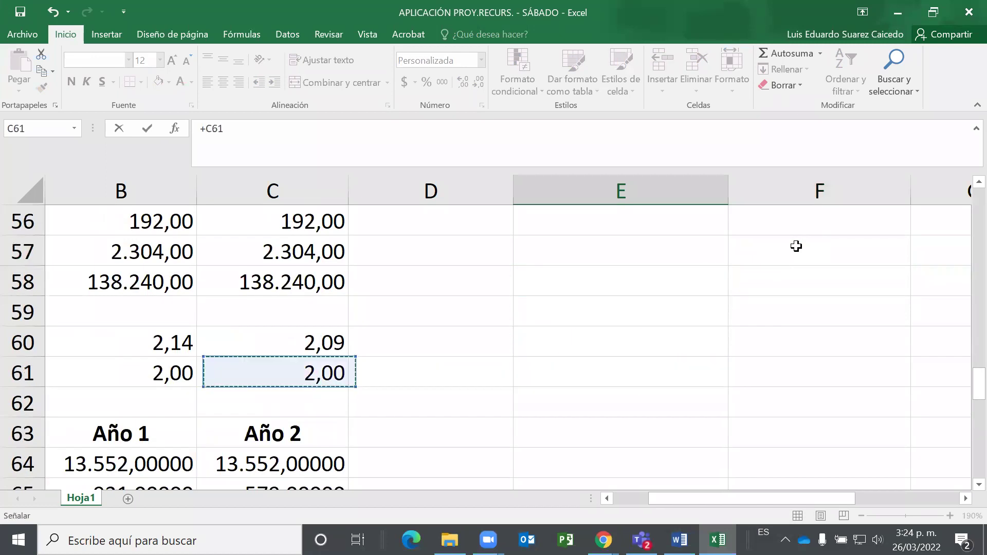
pyautogui.press('Left')
pyautogui.press('Left')
pyautogui.press('Up')
pyautogui.press('Up')
pyautogui.press('Up')
pyautogui.press('Up')
pyautogui.press('Up')
pyautogui.press('Up')
pyautogui.press('Up')
pyautogui.press('Up')
pyautogui.press('Up')
pyautogui.press('Up')
pyautogui.press('Up')
pyautogui.press('Up')
pyautogui.press('Up')
pyautogui.press('Up')
pyautogui.press('Up')
pyautogui.press('Up')
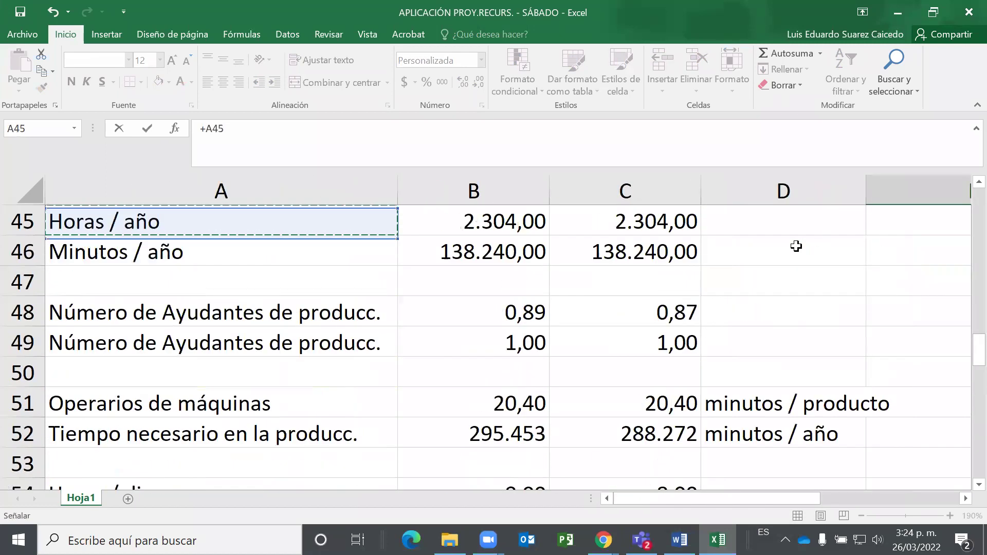
pyautogui.press('Down')
pyautogui.press('Down')
pyautogui.press('Down')
pyautogui.press('Down')
pyautogui.press('Right')
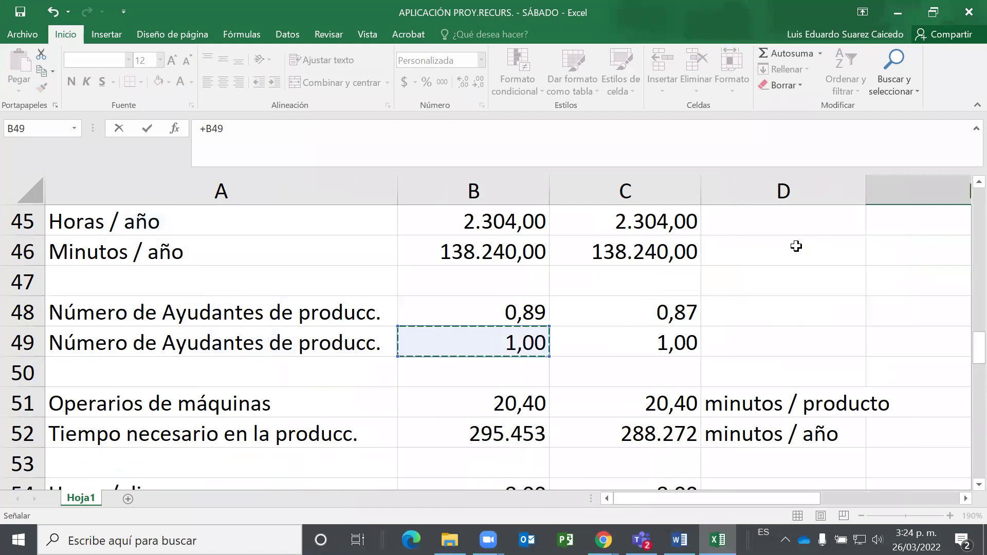
pyautogui.press('Right')
pyautogui.press('Left')
pyautogui.press('Return')
# Copy the number format of E66 to the linked assistant count in E67.
pyautogui.press('Up')
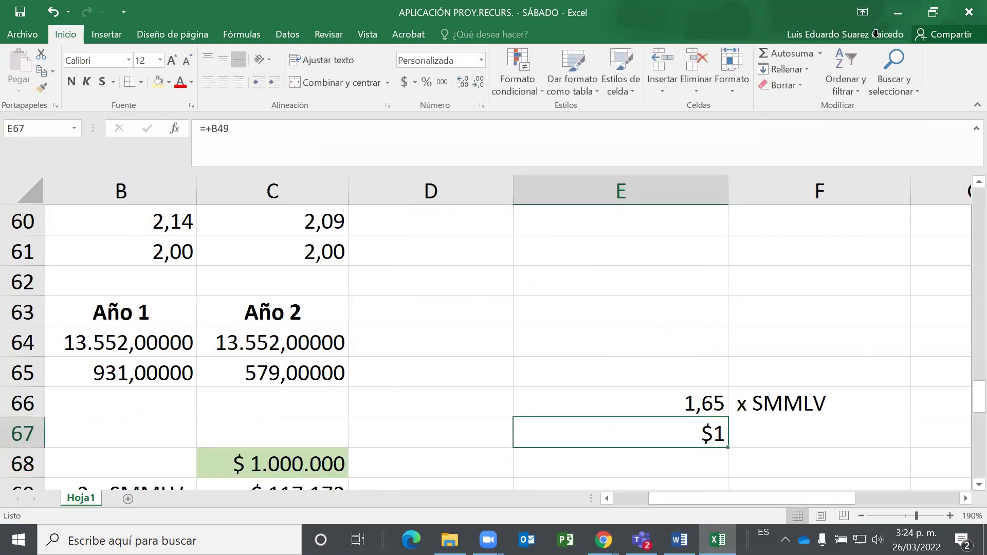
pyautogui.click(720, 404)
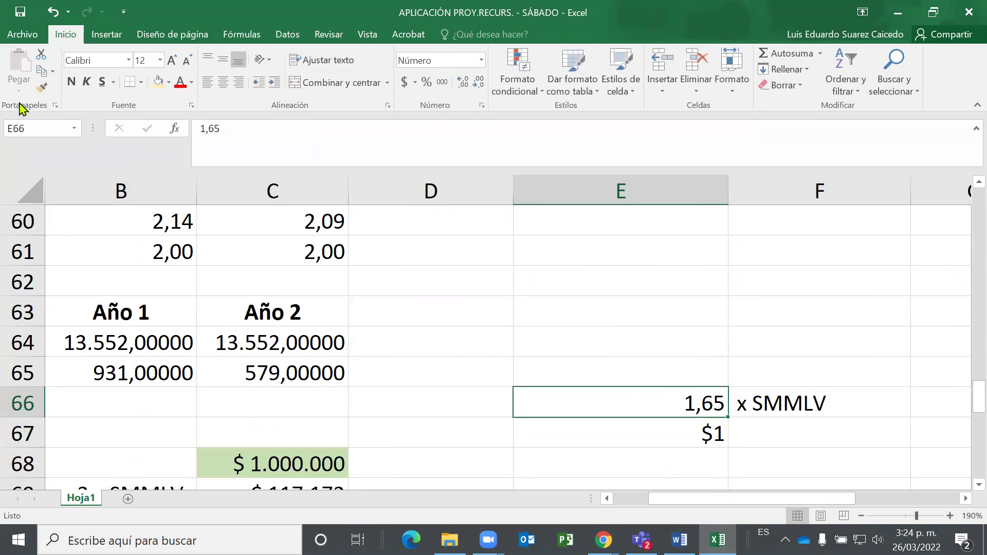
pyautogui.click(42, 87)
pyautogui.click(685, 435)
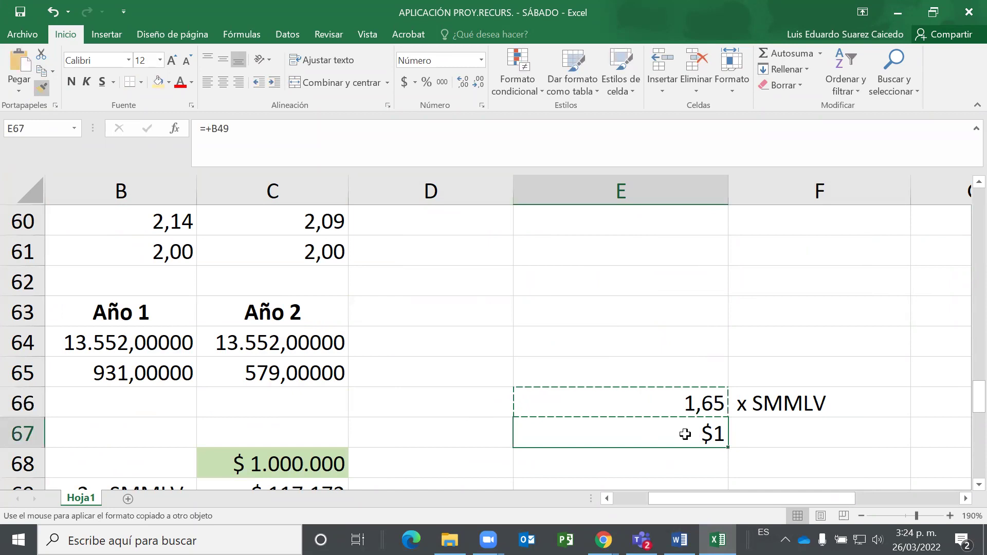
# Label the assistant count with "personas" in F67.
pyautogui.scroll(-1, 635, 436)
pyautogui.click(765, 342)
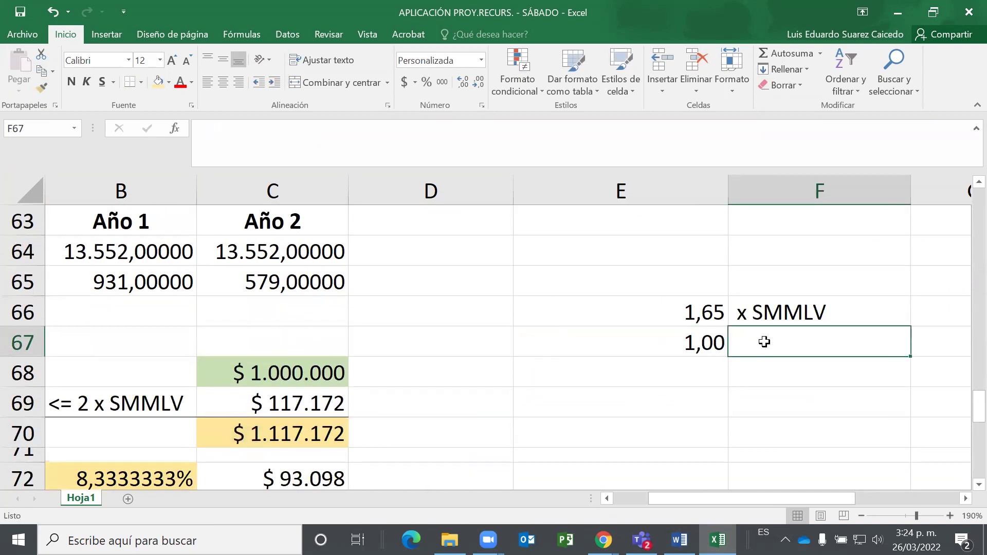
pyautogui.write('perso')
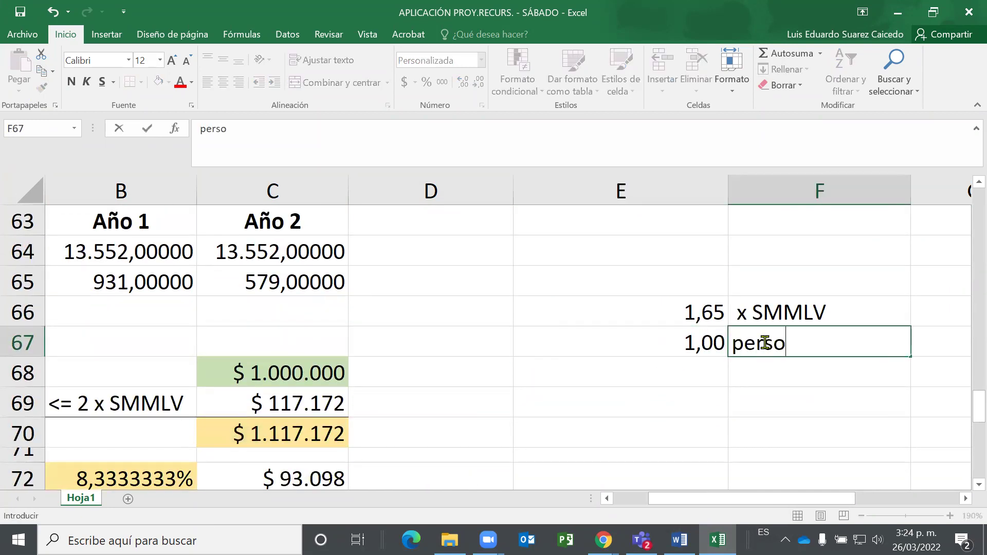
pyautogui.write('nas')
pyautogui.press('Return')
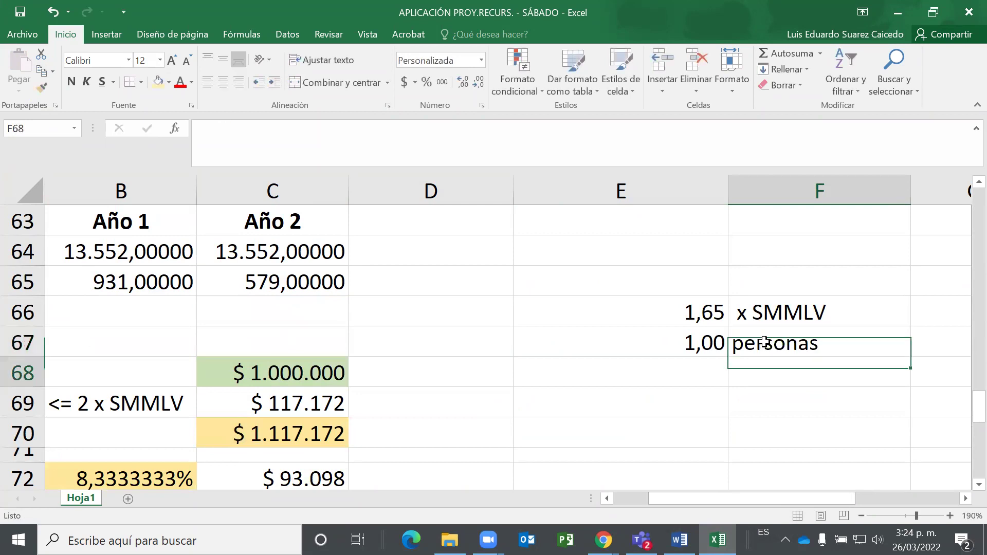
# Enter the heading "Ayudantes de planta" in E65 above the salary multiple.
pyautogui.click(765, 342)
pyautogui.press('Up')
pyautogui.press('Up')
pyautogui.press('Left')
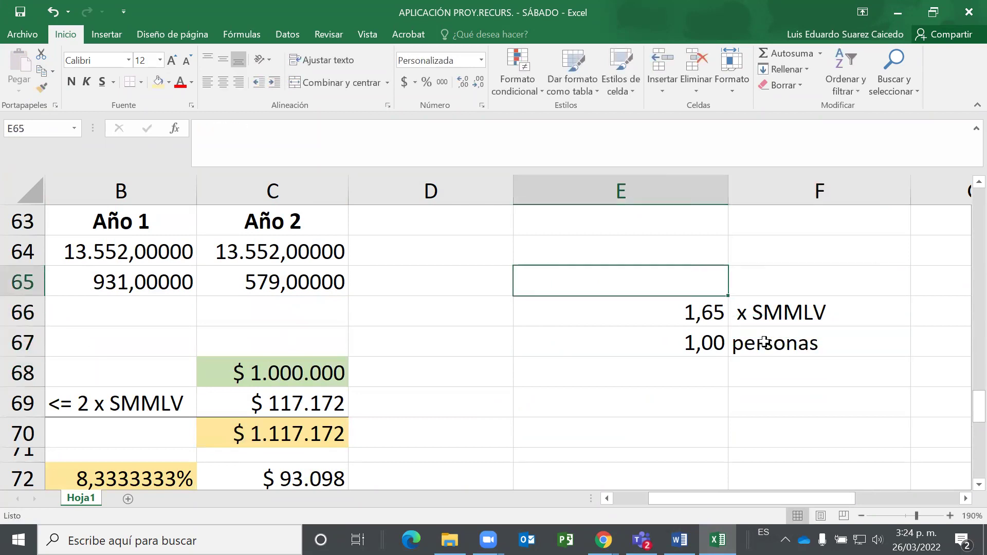
pyautogui.write('Ayuianm')
pyautogui.press('BackSpace')
pyautogui.press('BackSpace')
pyautogui.press('BackSpace')
pyautogui.press('BackSpace')
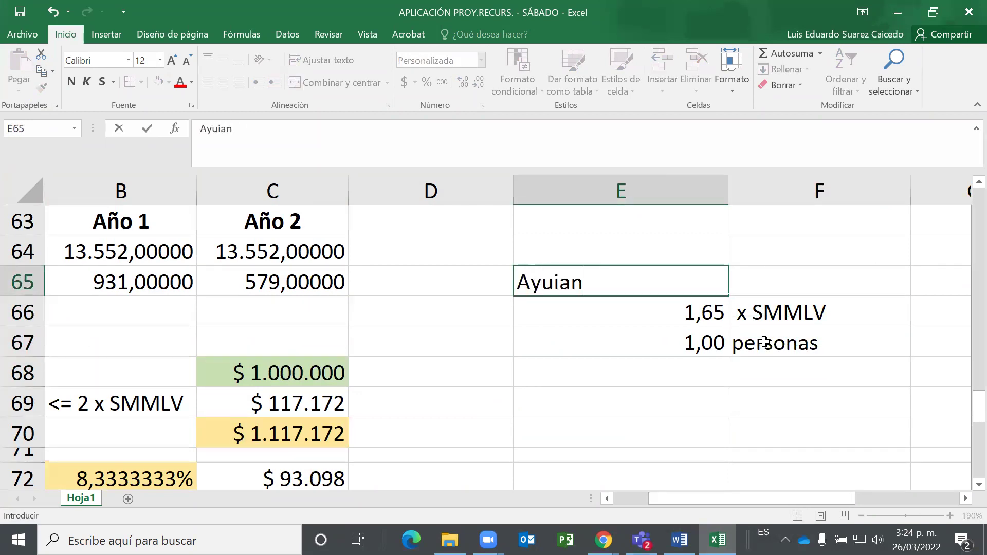
pyautogui.write('dantes')
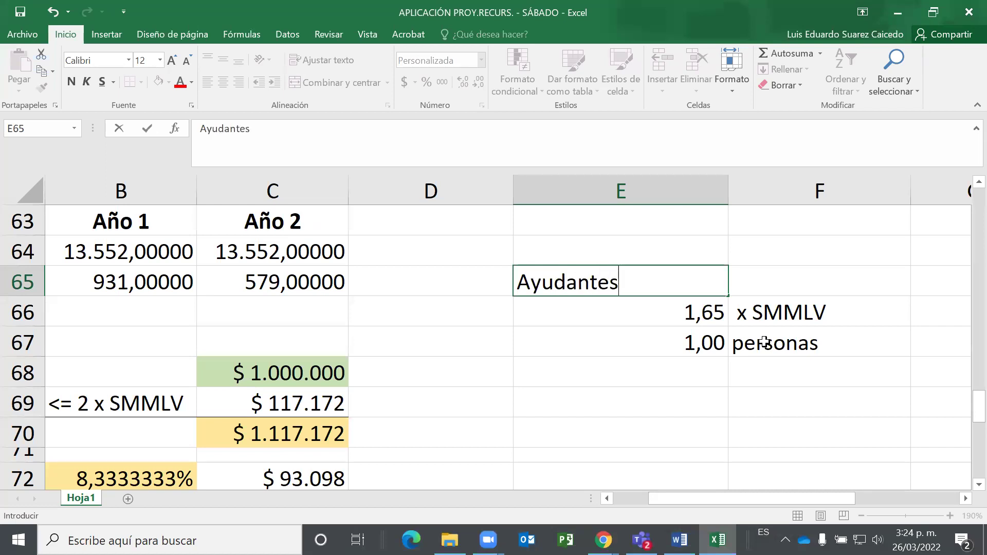
pyautogui.write(' de planta')
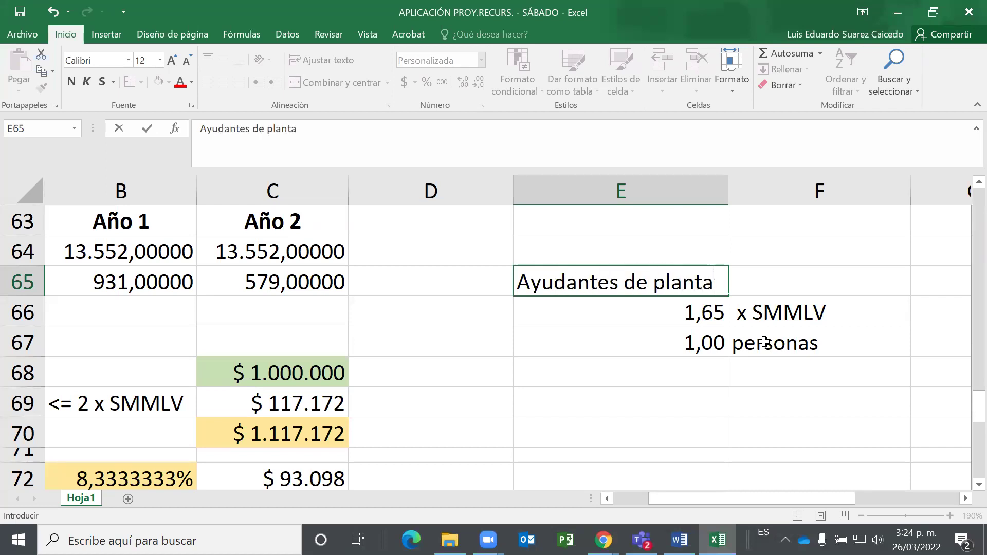
pyautogui.press('Return')
pyautogui.press('Left')
pyautogui.press('Left')
pyautogui.press('Left')
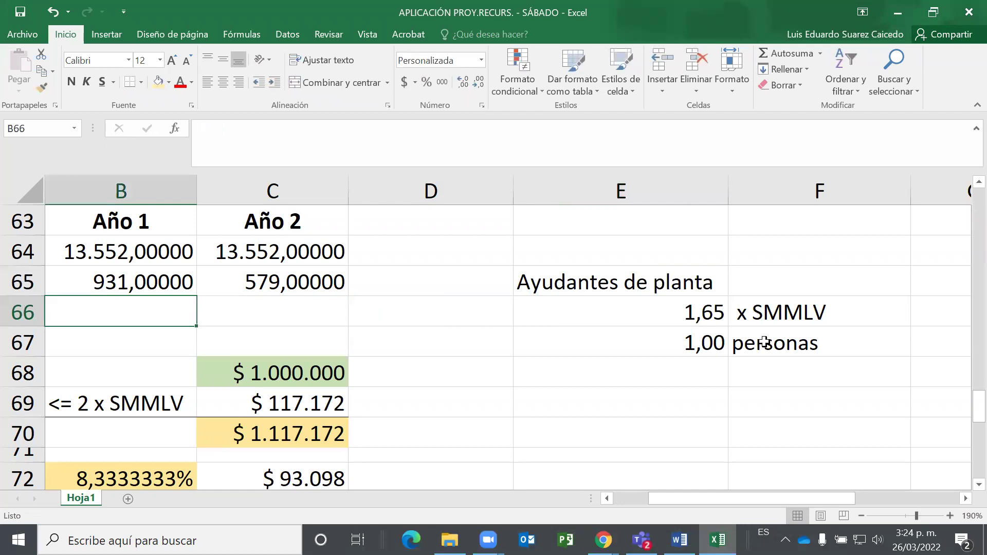
pyautogui.press('Right')
pyautogui.press('Right')
pyautogui.press('Right')
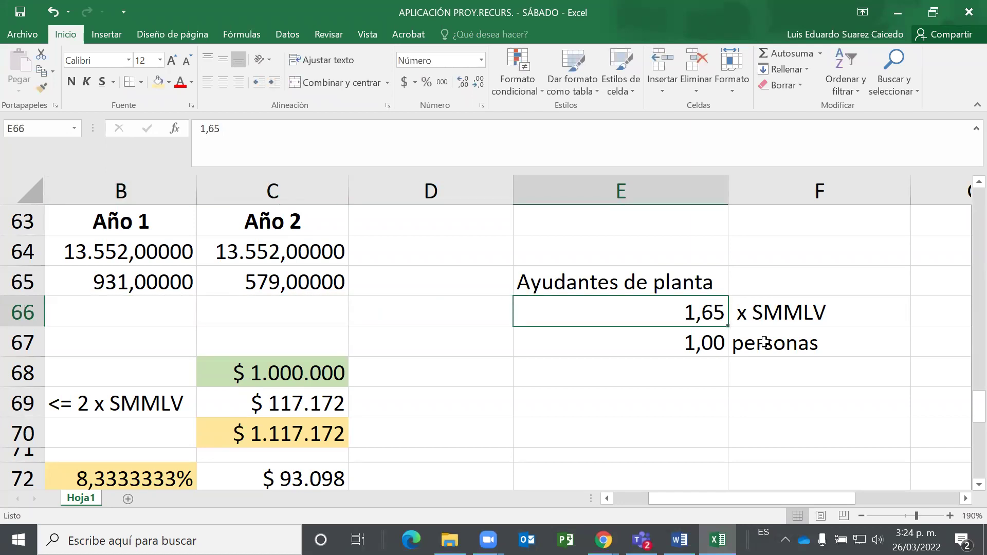
pyautogui.press('Down')
pyautogui.press('Down')
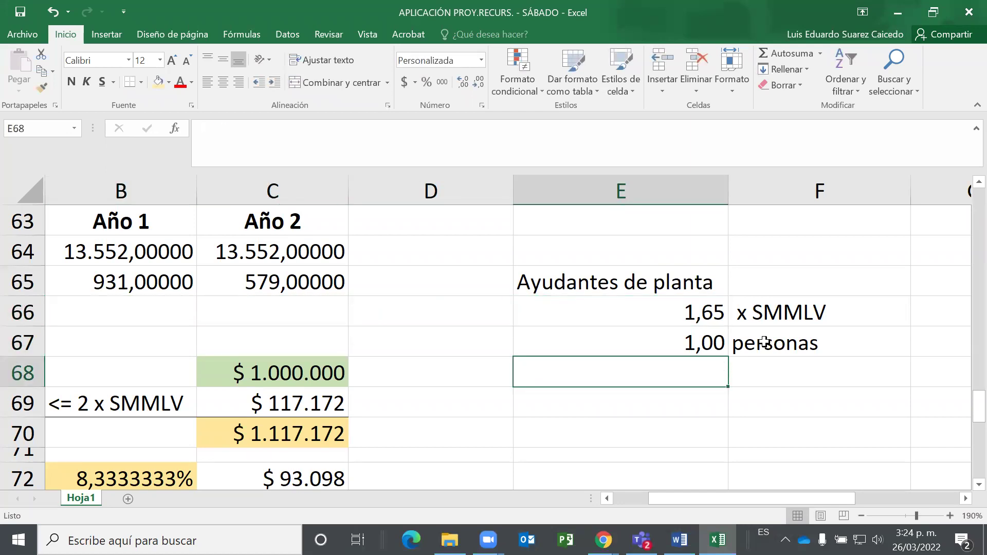
pyautogui.press('Down')
pyautogui.press('Down')
pyautogui.press('Down')
pyautogui.press('Down')
pyautogui.press('Left')
pyautogui.press('Left')
pyautogui.press('Left')
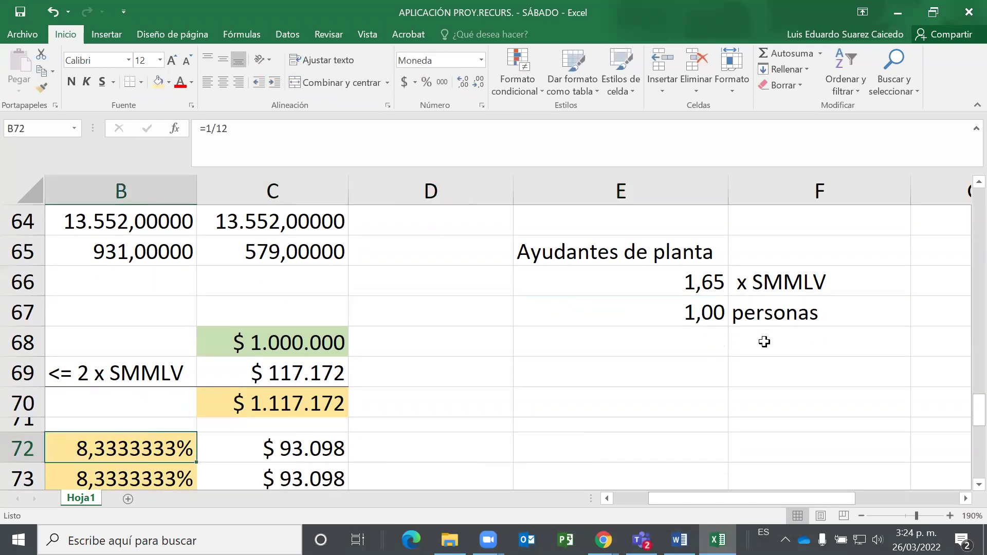
pyautogui.press('Up')
pyautogui.press('Up')
pyautogui.press('Up')
pyautogui.press('Up')
pyautogui.press('Right')
pyautogui.press('Right')
pyautogui.press('Right')
pyautogui.press('Right')
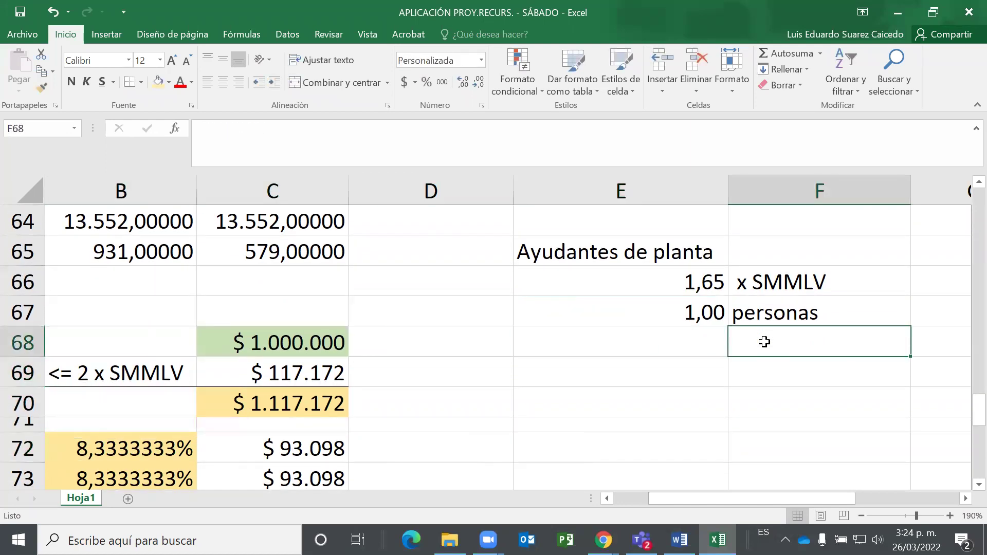
pyautogui.press('Left')
pyautogui.write('=')
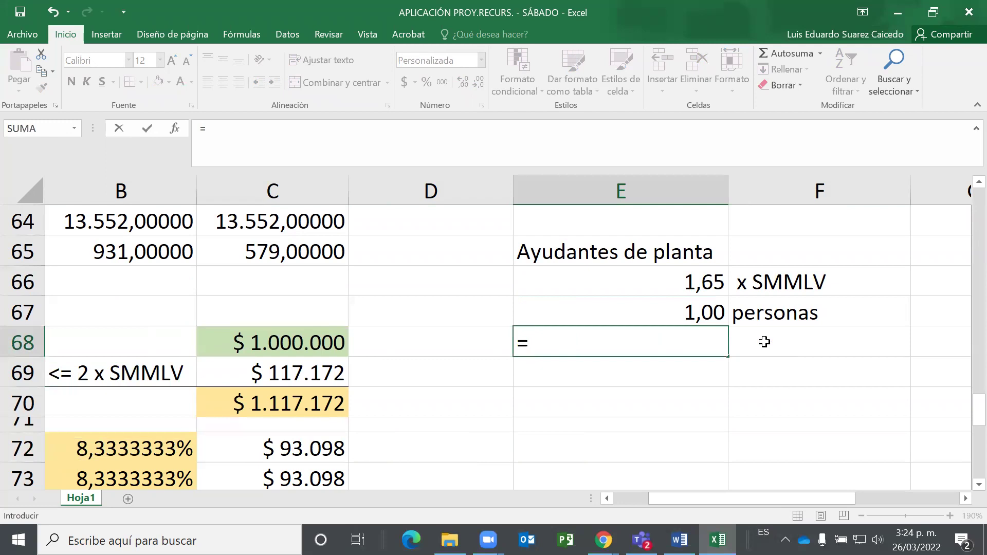
pyautogui.press('Up')
pyautogui.press('Up')
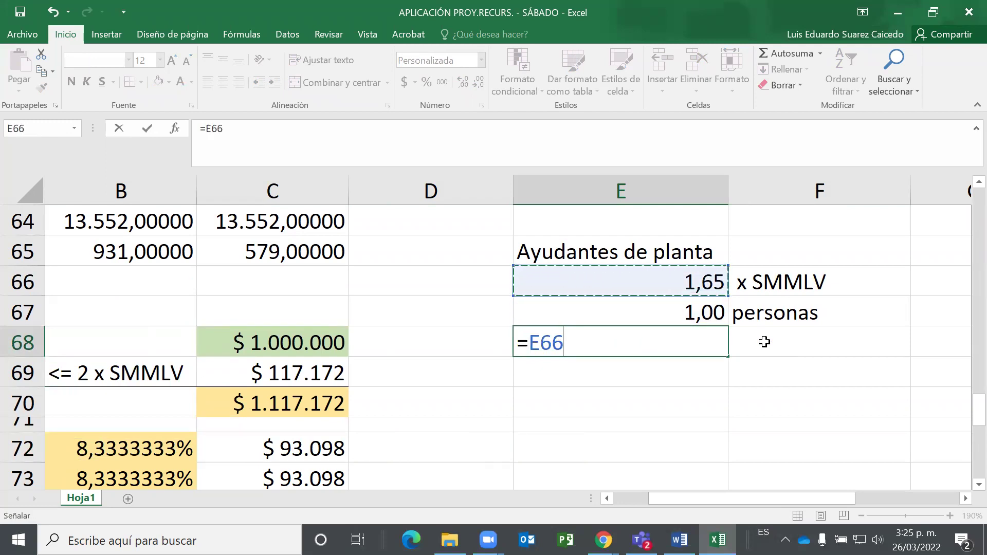
pyautogui.write('*')
pyautogui.press('Up')
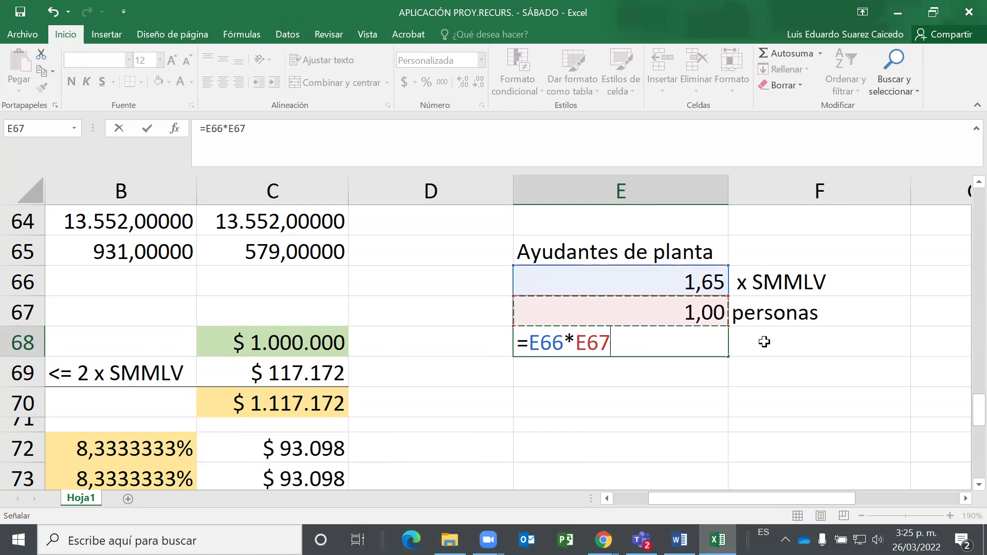
pyautogui.press('Escape')
# Re-enter the assistant count in E67 as =B49, the Año 1 rounded Número de Ayudantes de producc.
pyautogui.click(687, 310)
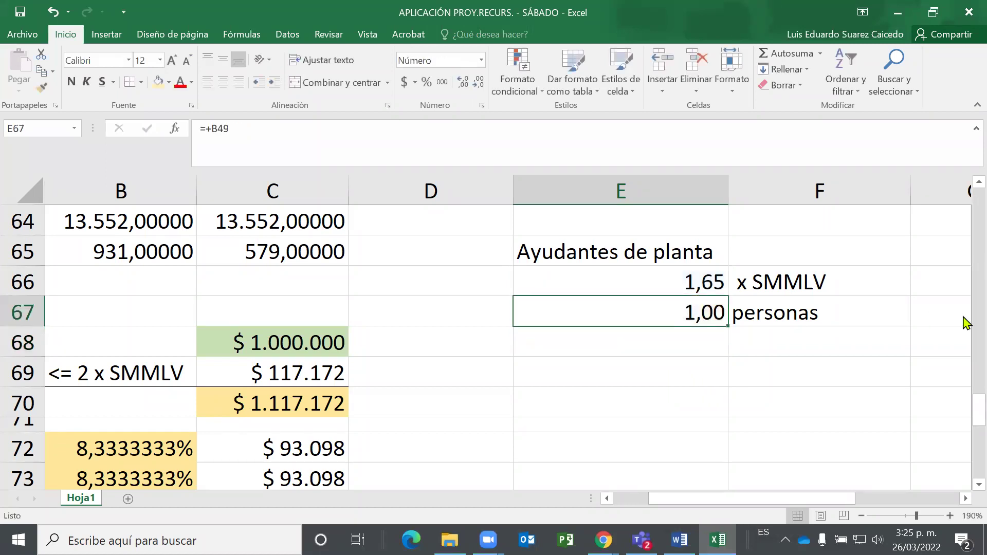
pyautogui.press('F2')
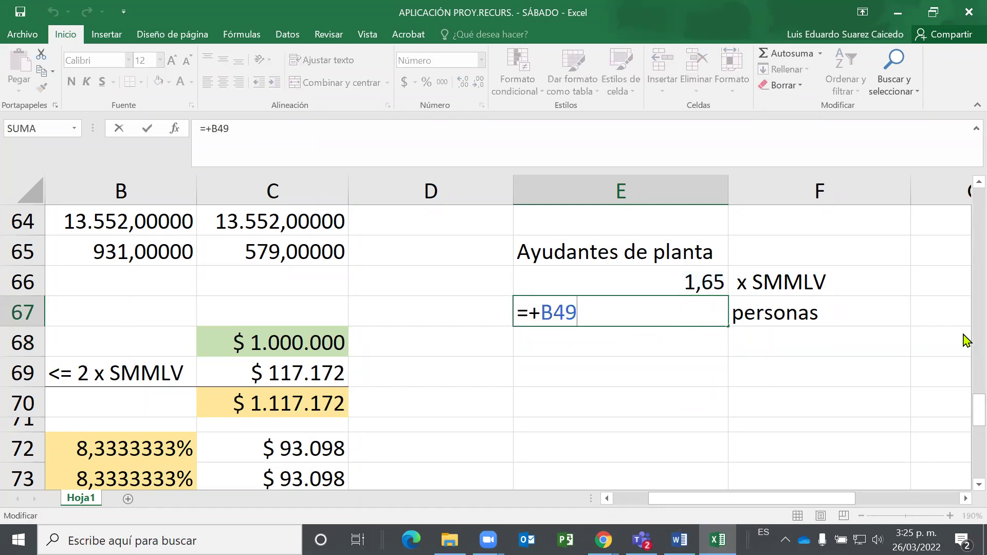
pyautogui.press('Escape')
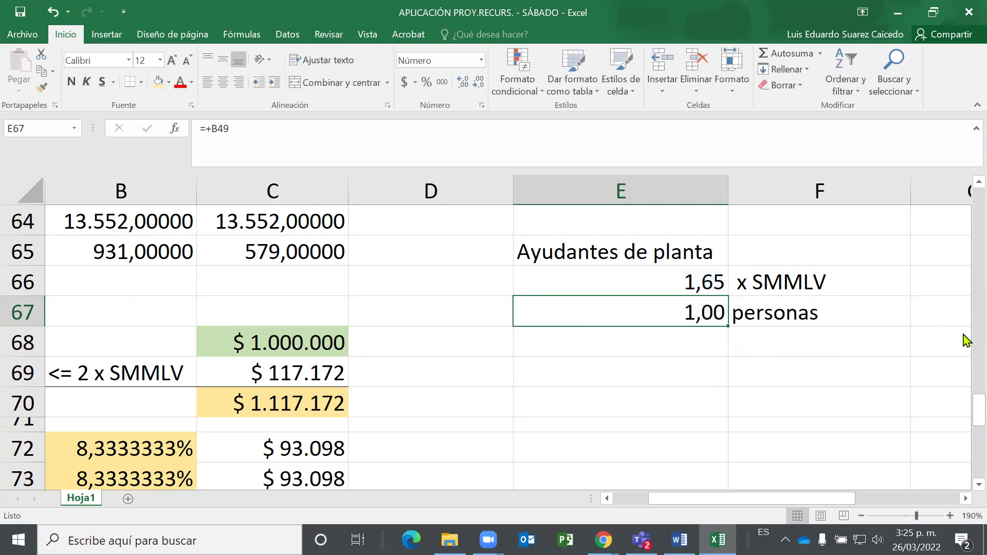
pyautogui.write('=')
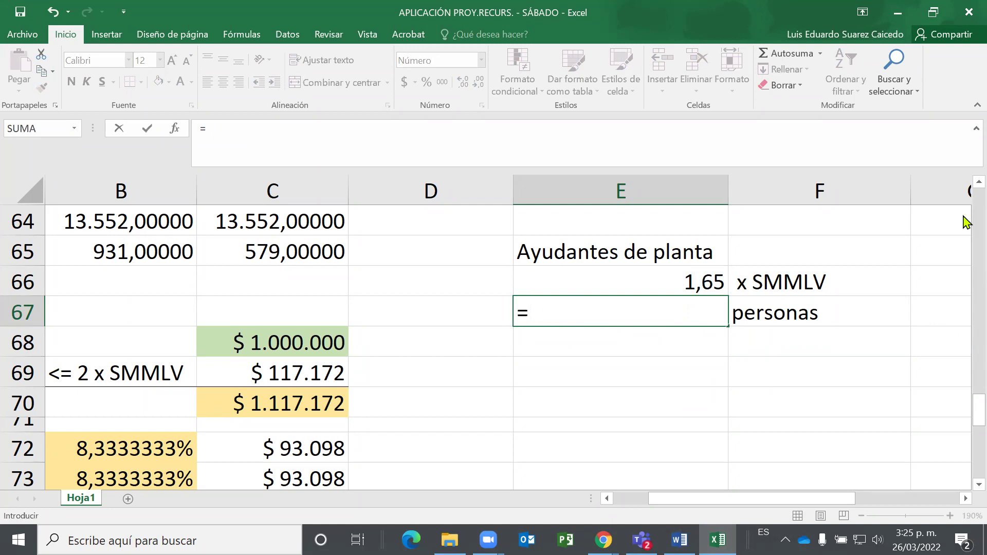
pyautogui.scroll(6, 218, 371)
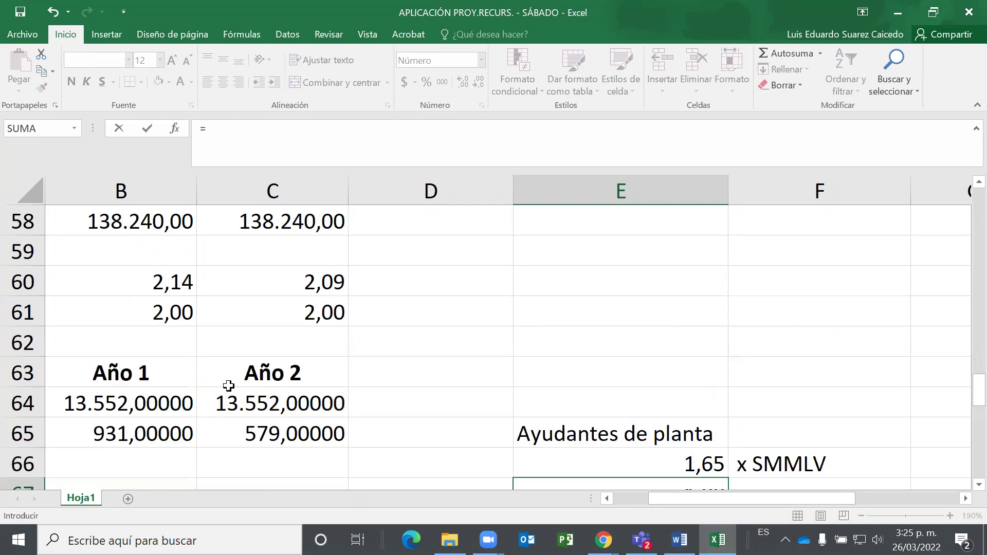
pyautogui.click(169, 280)
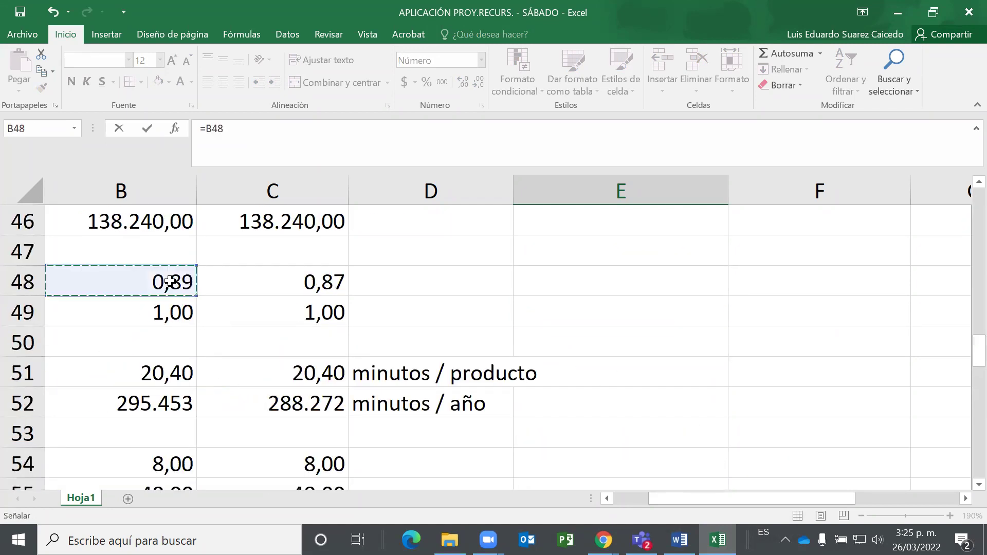
pyautogui.moveTo(716, 503); pyautogui.dragTo(619, 514)
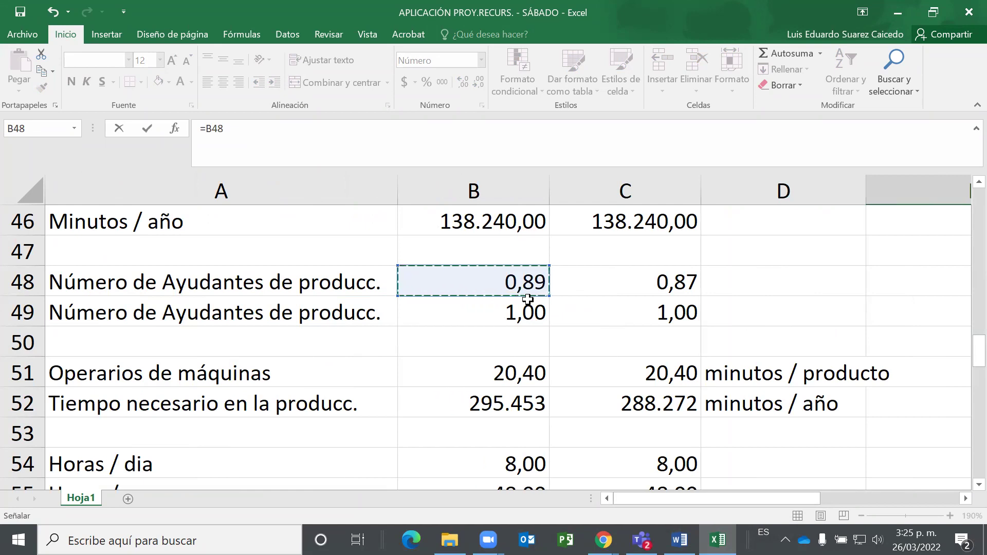
pyautogui.click(492, 315)
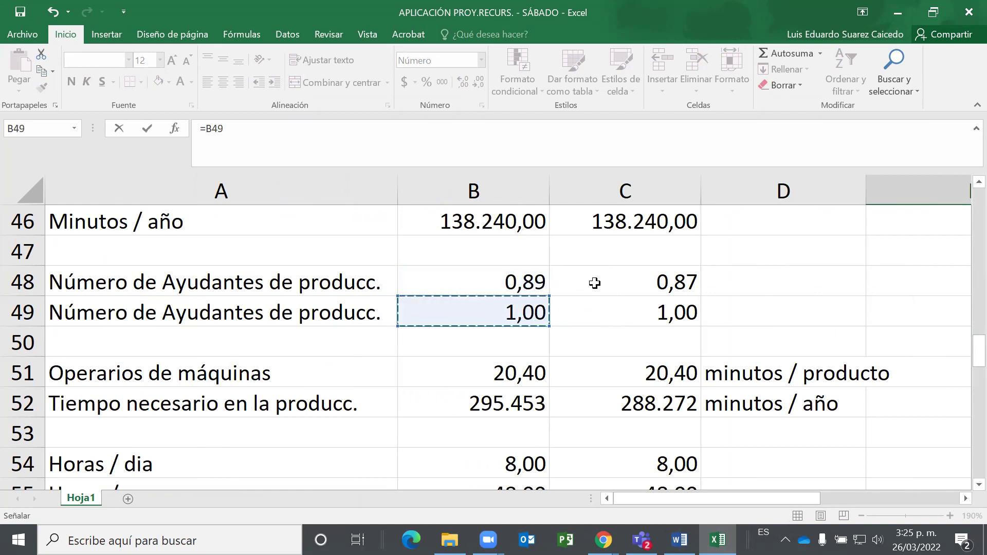
pyautogui.press('Return')
# Review the settlement labels and amounts from SMMLV (S) and Base salarial (BS) down to the Prestaciones sociales.
pyautogui.press('Up')
pyautogui.press('Left')
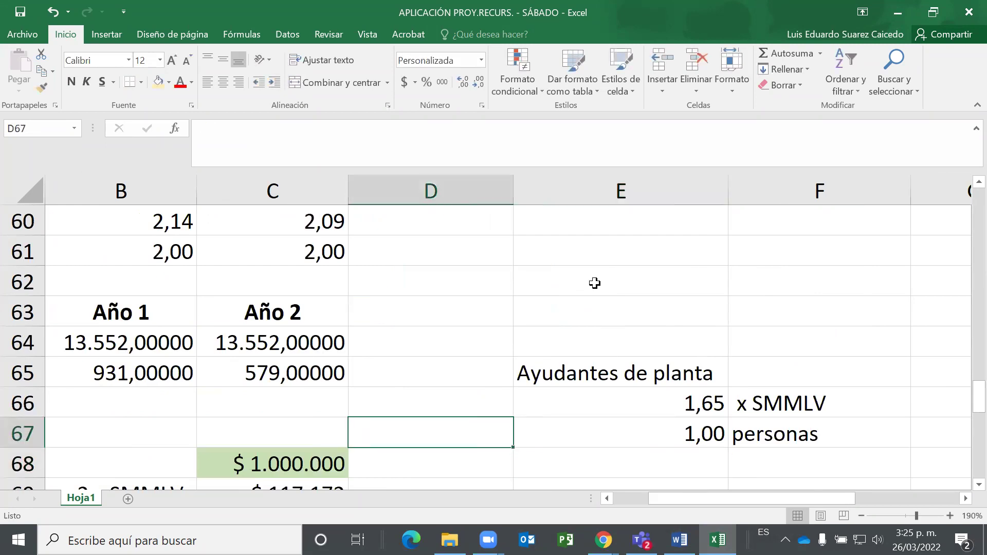
pyautogui.press('Left')
pyautogui.press('Down')
pyautogui.scroll(-1, 595, 283)
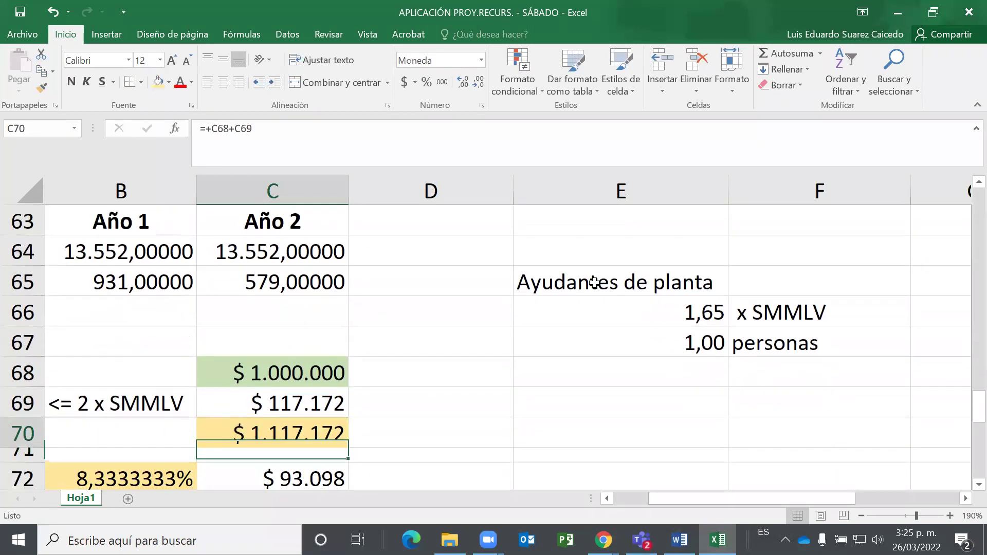
pyautogui.press('Up')
pyautogui.press('Left')
pyautogui.press('Down')
pyautogui.press('Down')
pyautogui.press('Left')
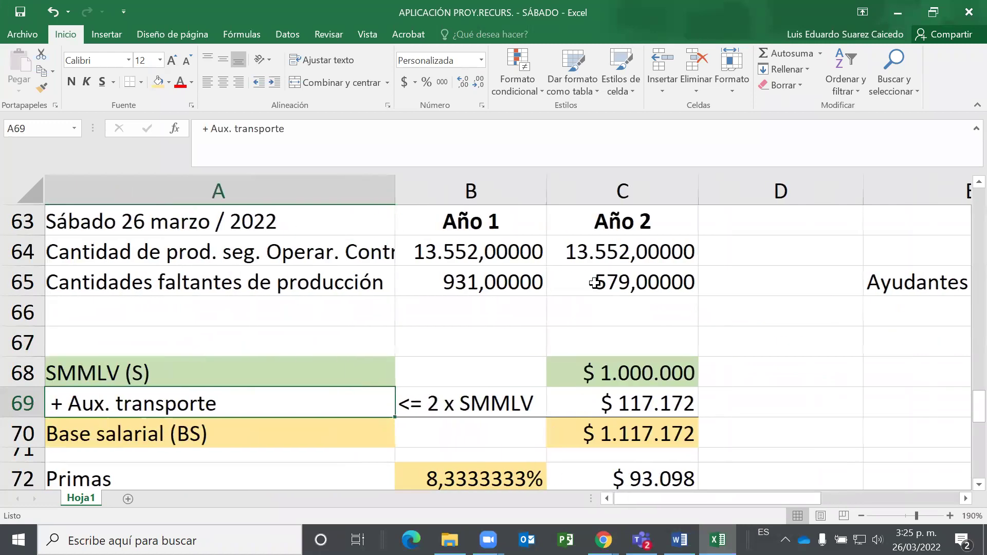
pyautogui.press('Up')
pyautogui.press('Down')
pyautogui.press('Down')
pyautogui.press('Down')
pyautogui.press('Down')
pyautogui.press('Down')
pyautogui.press('Down')
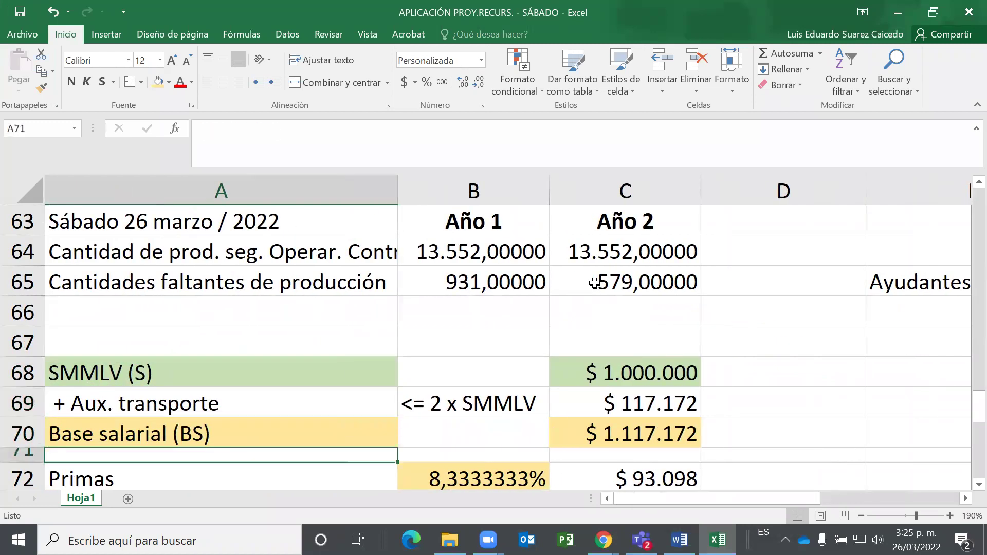
pyautogui.scroll(-1, 594, 283)
pyautogui.press('Up')
pyautogui.press('Up')
pyautogui.press('Up')
pyautogui.press('Up')
pyautogui.press('Up')
pyautogui.press('Up')
pyautogui.press('Up')
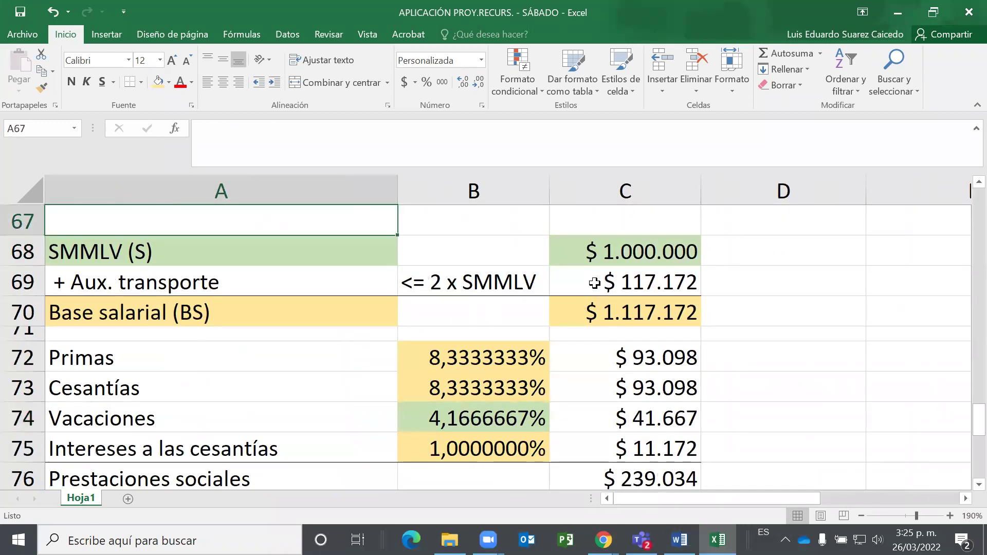
# Calculate the plant assistants' salary in E68 with =E66*E67*C68, multiplying the salary multiple, staff count and SMMLV.
pyautogui.press('Down')
pyautogui.press('Right')
pyautogui.press('Right')
pyautogui.press('Right')
pyautogui.press('Right')
pyautogui.press('Up')
pyautogui.press('Up')
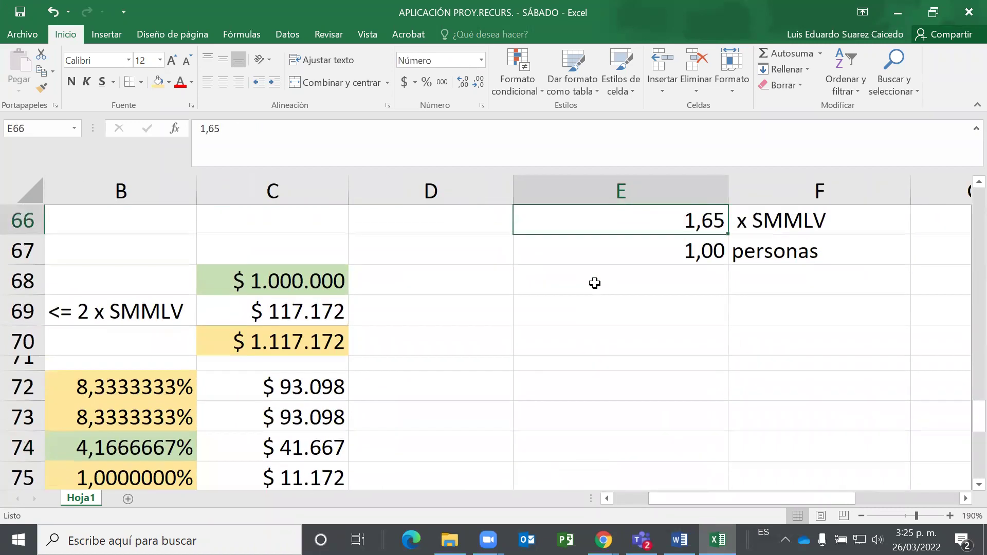
pyautogui.scroll(1, 594, 284)
pyautogui.press('Down')
pyautogui.press('Down')
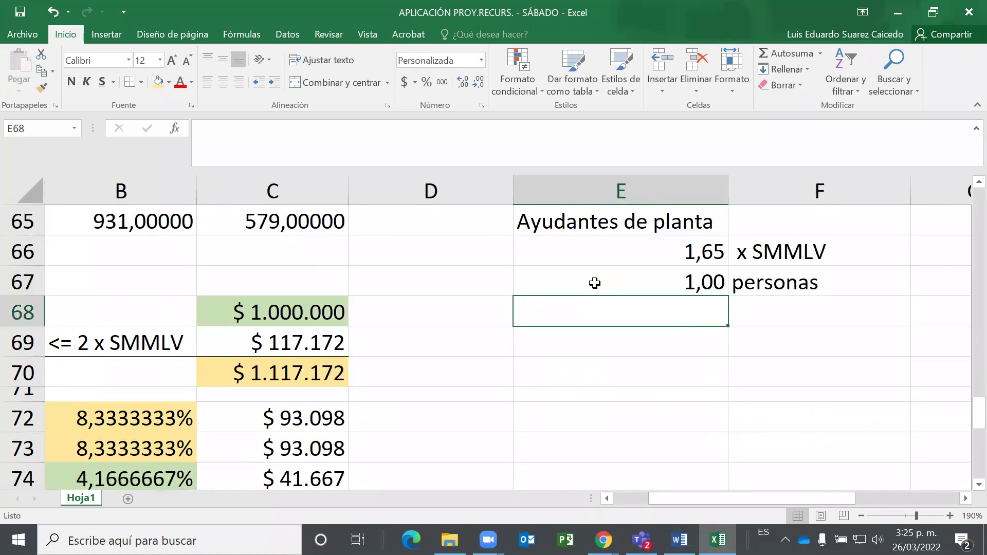
pyautogui.write('=')
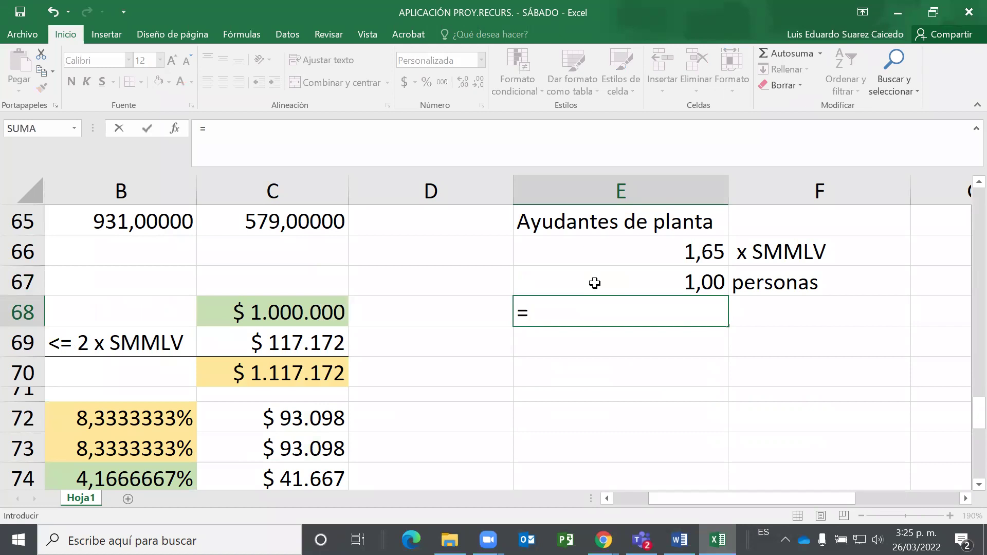
pyautogui.press('Up')
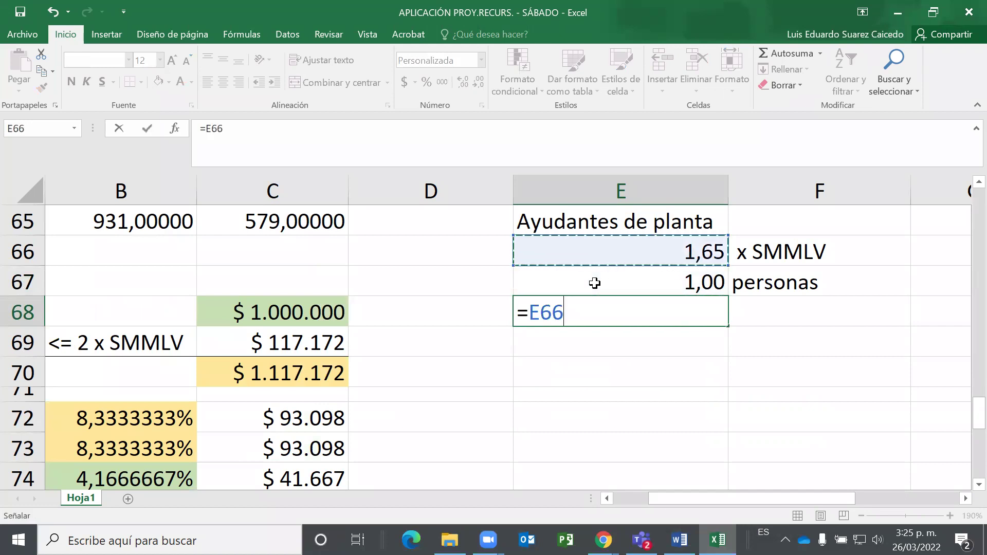
pyautogui.write('*')
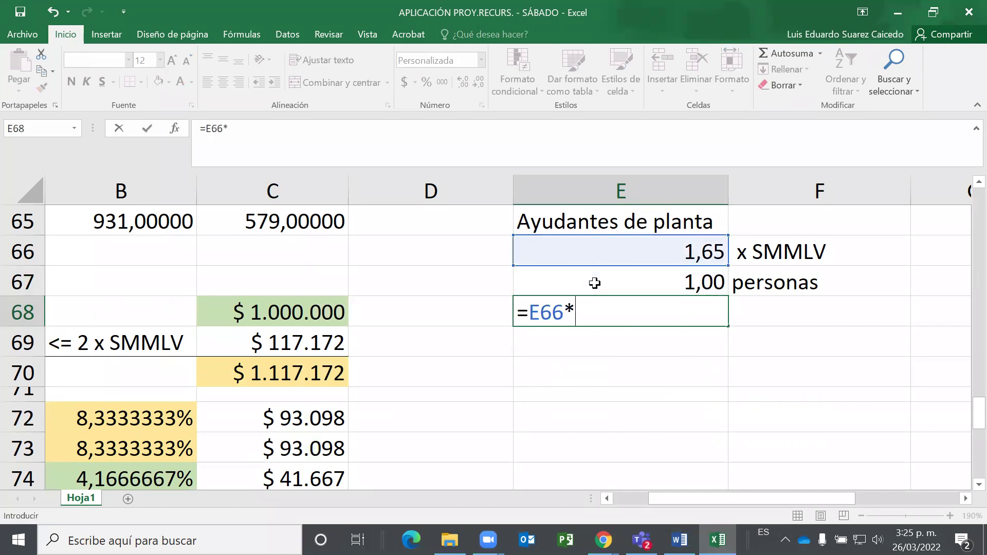
pyautogui.click(594, 284)
pyautogui.write('*')
pyautogui.press('Left')
pyautogui.press('Left')
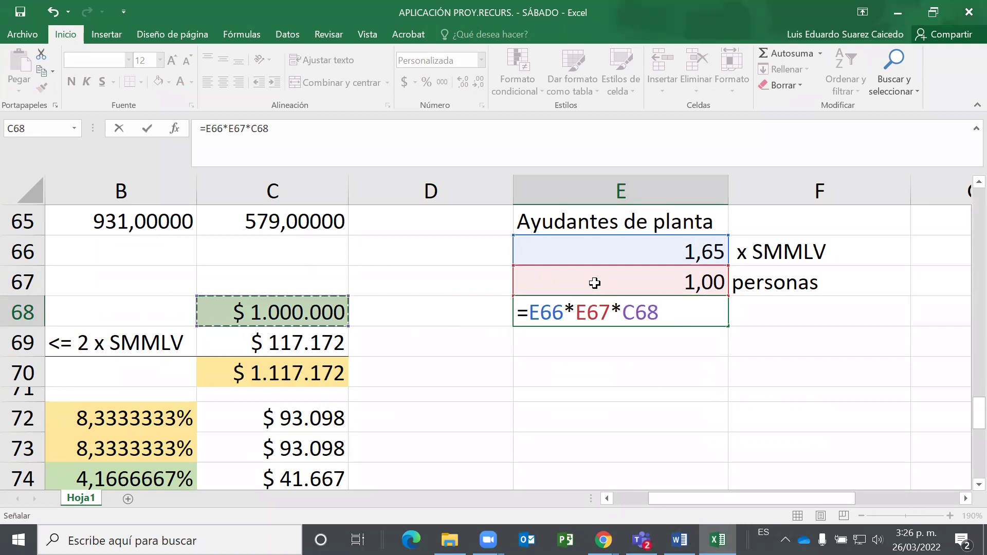
pyautogui.press('Return')
pyautogui.press('Up')
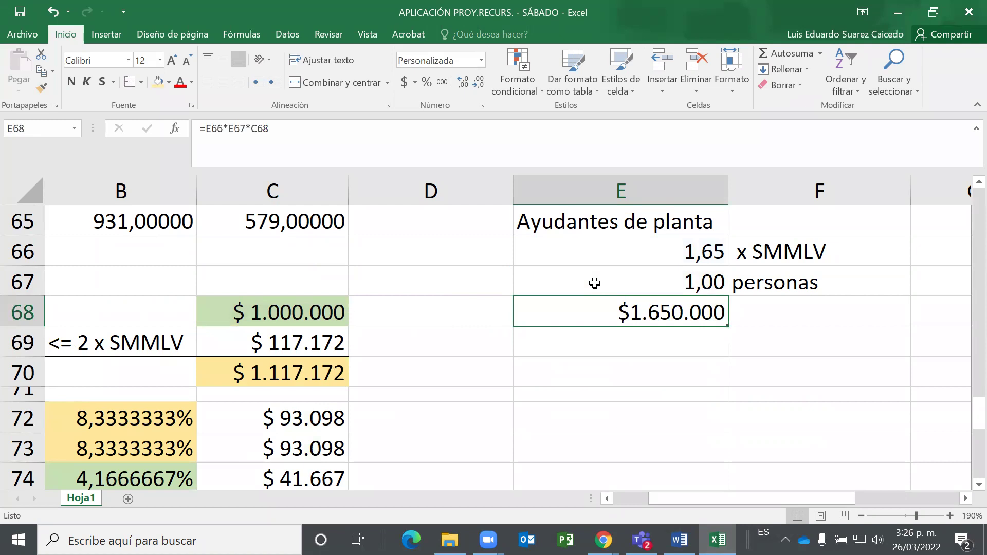
# Copy the formatting of the settlement amounts in C68:C89 to the plant assistants' column starting at E68.
pyautogui.click(275, 315)
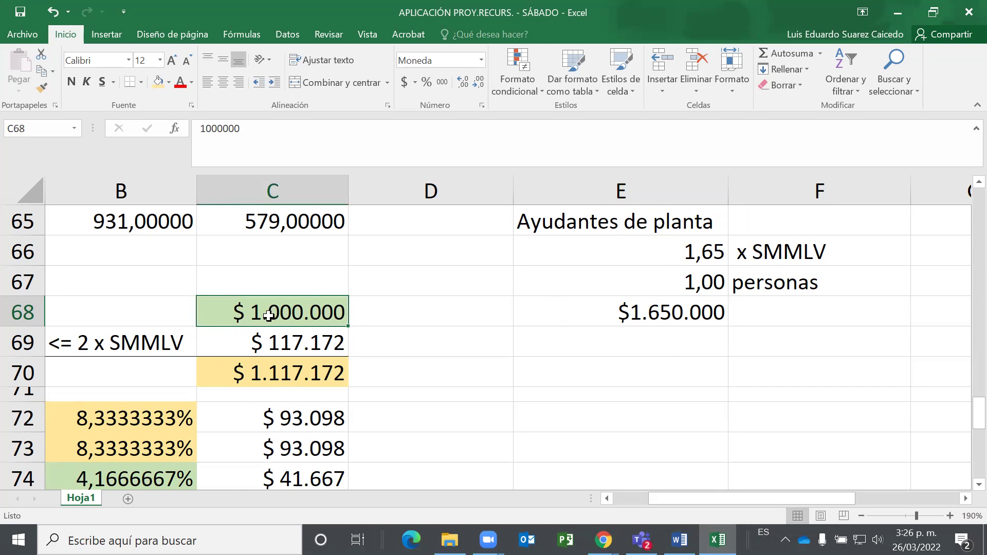
pyautogui.moveTo(281, 313); pyautogui.dragTo(293, 393)
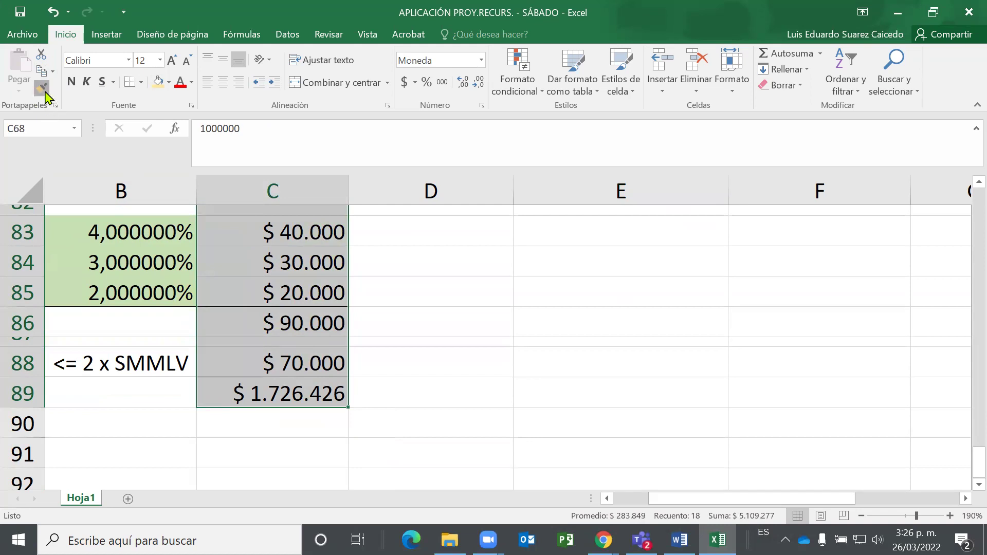
pyautogui.click(43, 92)
pyautogui.scroll(4, 453, 271)
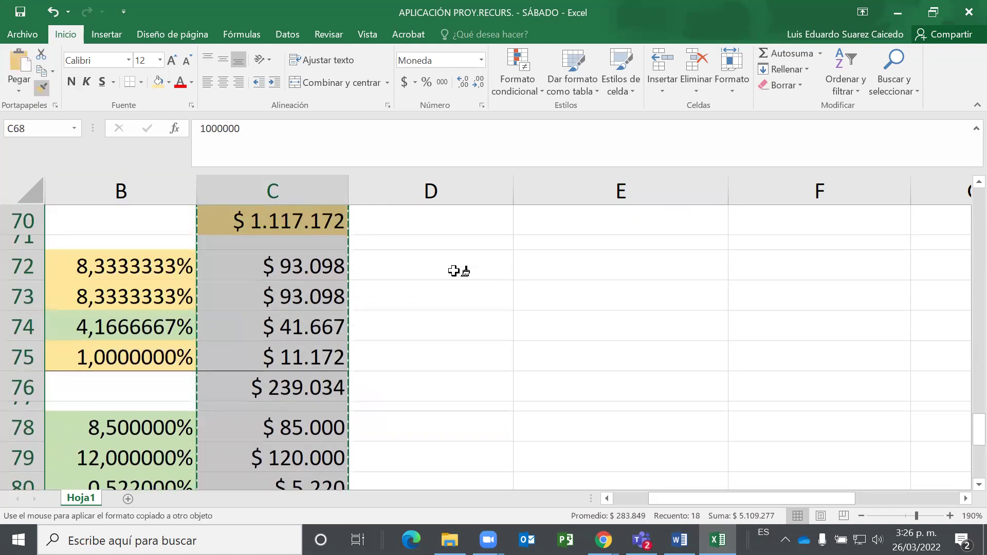
pyautogui.scroll(2, 455, 271)
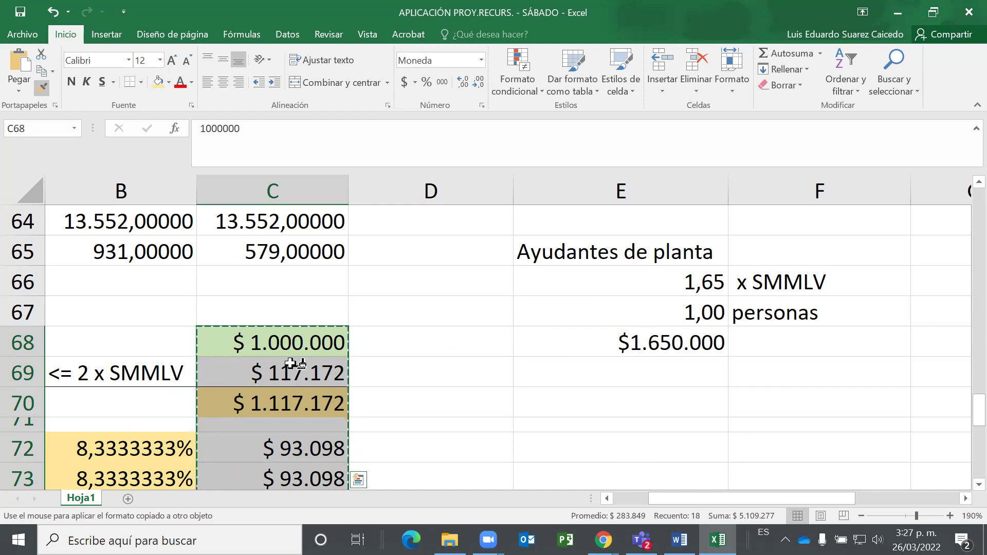
pyautogui.click(647, 346)
pyautogui.click(646, 372)
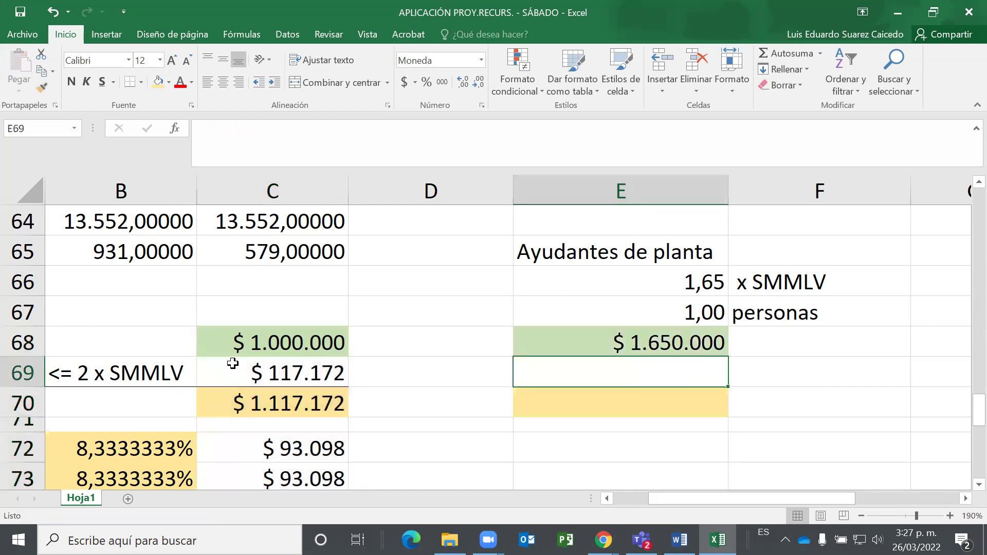
# Examine the formatting in column E down to row 89 and compare its rows with the settlement labels, ending at the Aux. transporte cell E69.
pyautogui.click(266, 345)
pyautogui.click(593, 379)
pyautogui.click(615, 400)
pyautogui.scroll(-6, 617, 381)
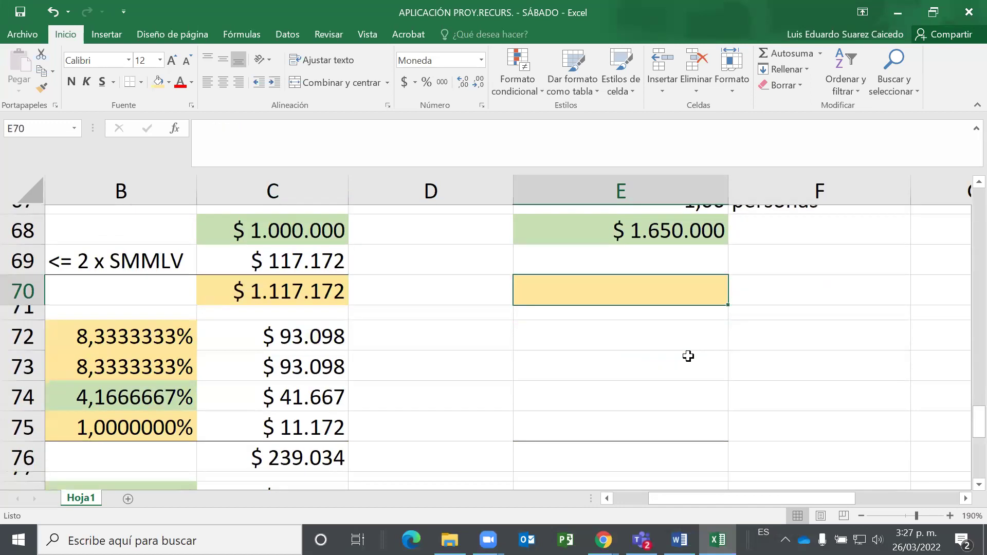
pyautogui.click(592, 389)
pyautogui.scroll(2, 607, 329)
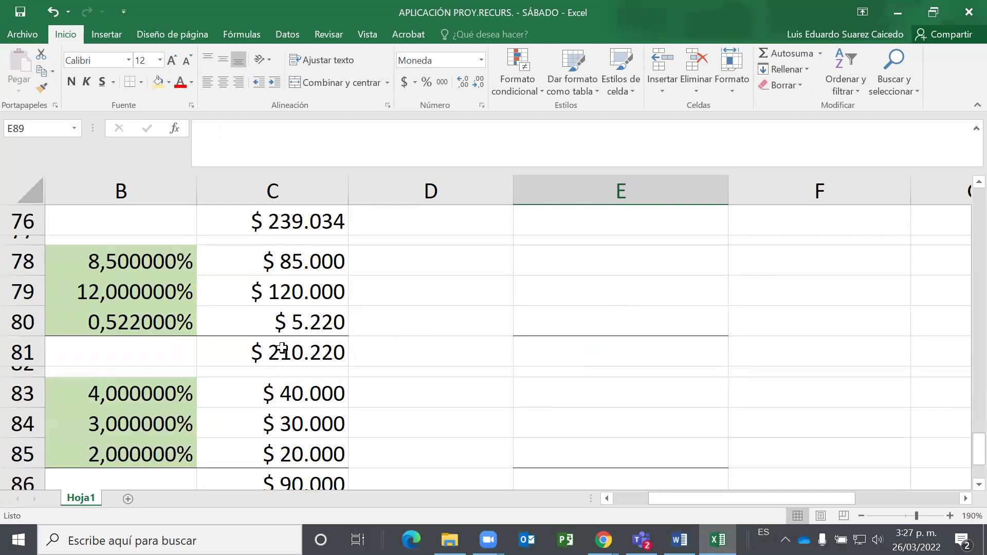
pyautogui.scroll(3, 493, 339)
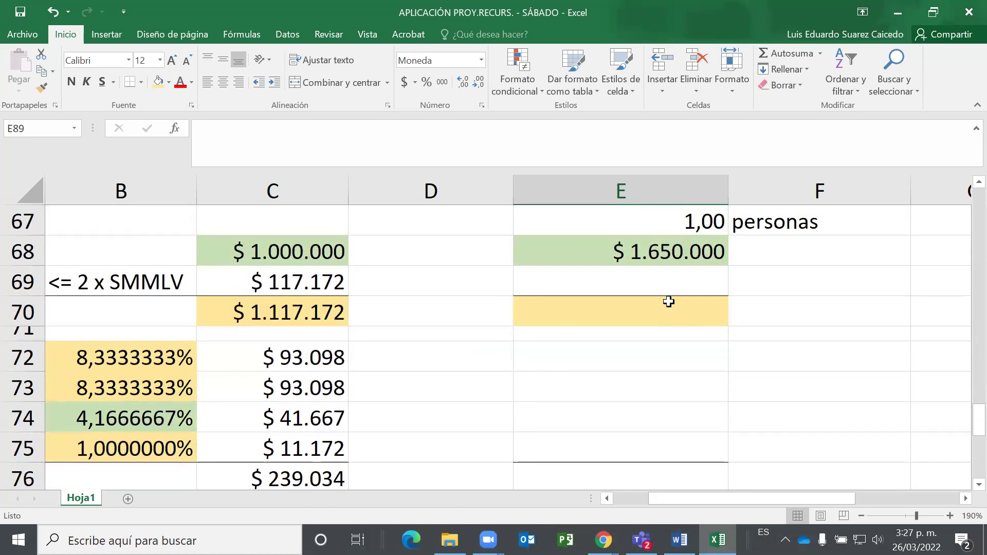
pyautogui.moveTo(712, 500); pyautogui.dragTo(676, 500)
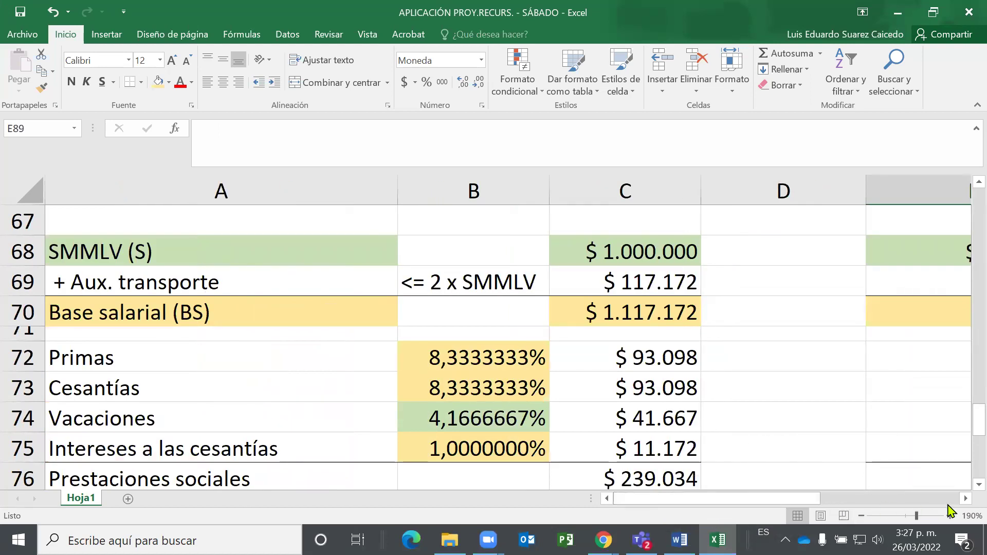
pyautogui.click(965, 498)
pyautogui.scroll(1, 802, 413)
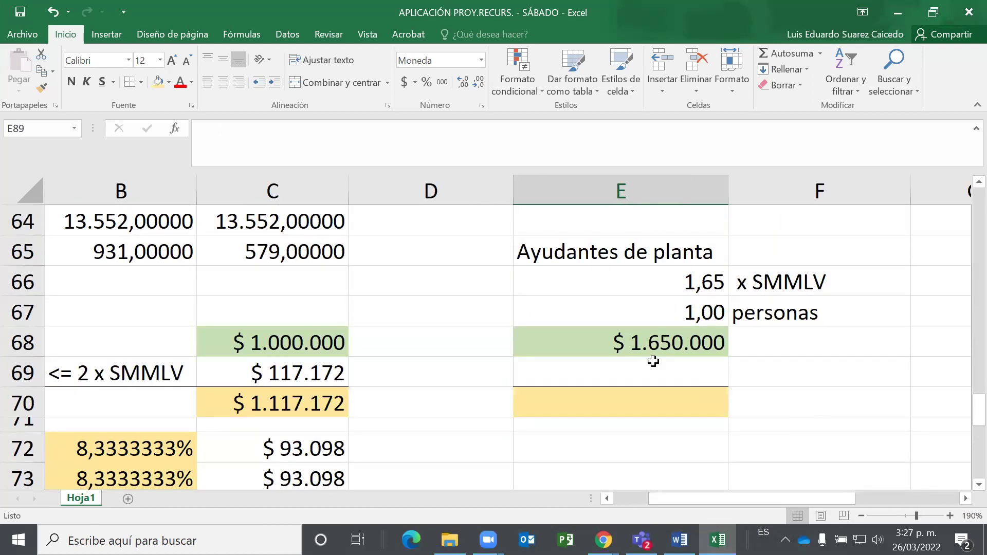
pyautogui.click(652, 368)
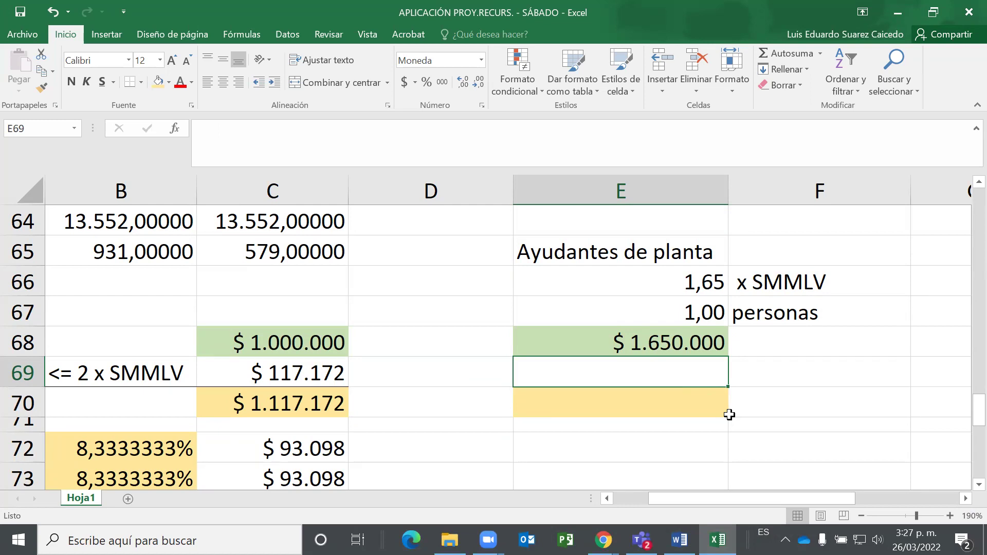
# Link the plant assistants' transport allowance in E69 to the existing Aux. transporte amount with =C69.
pyautogui.write('=')
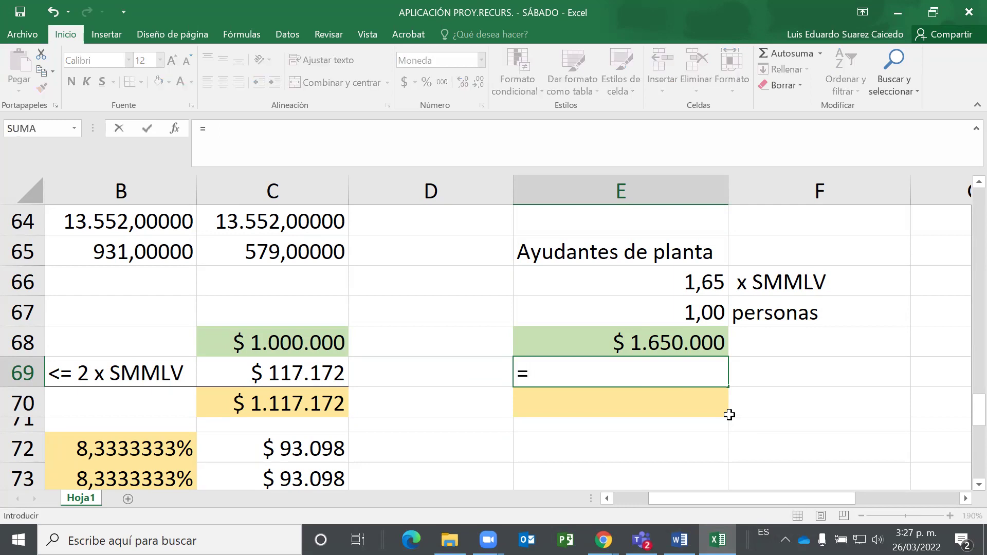
pyautogui.press('Left')
pyautogui.press('Left')
pyautogui.press('Return')
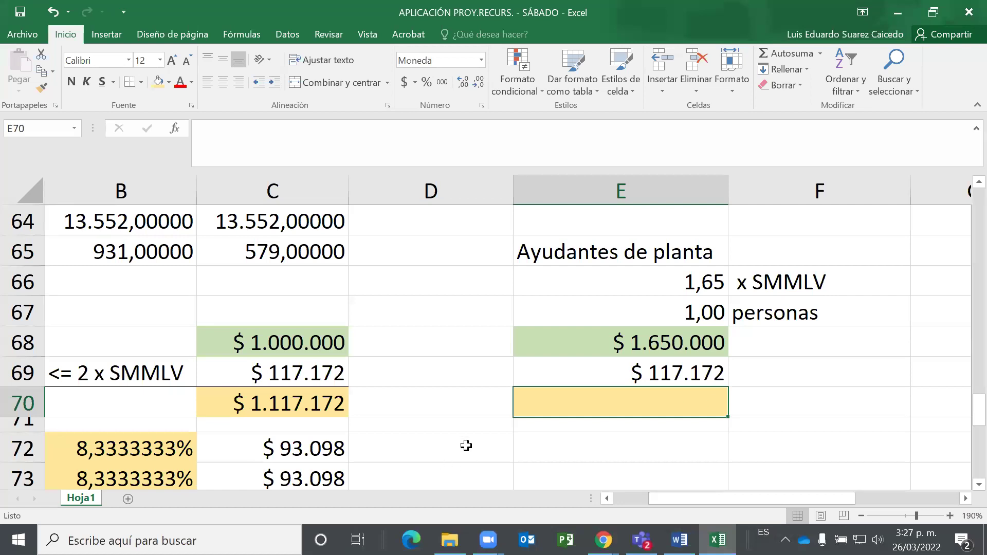
# Copy the settlement formulas in C70:C89 to the plant assistants' column starting at E70.
pyautogui.scroll(-1, 466, 446)
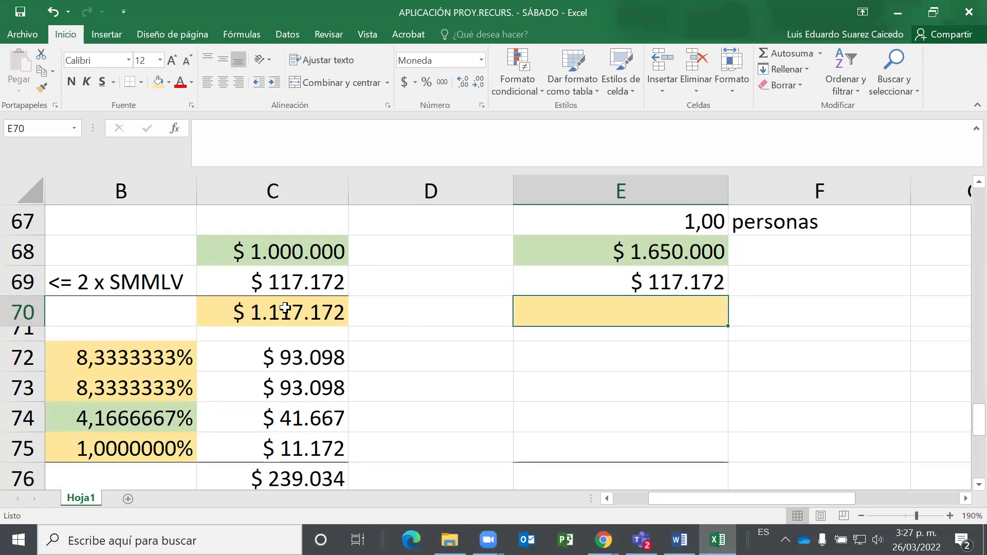
pyautogui.click(284, 308)
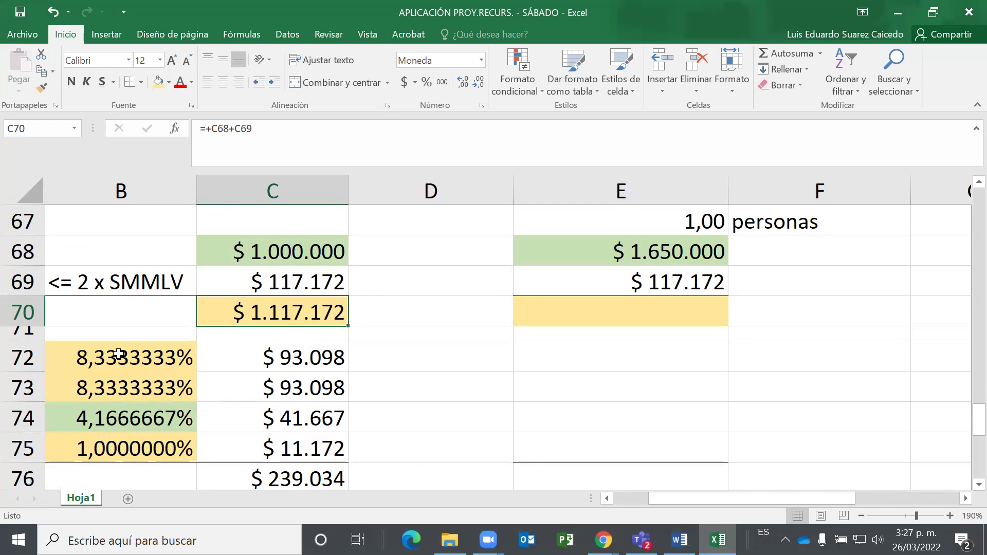
pyautogui.moveTo(257, 314); pyautogui.dragTo(257, 397)
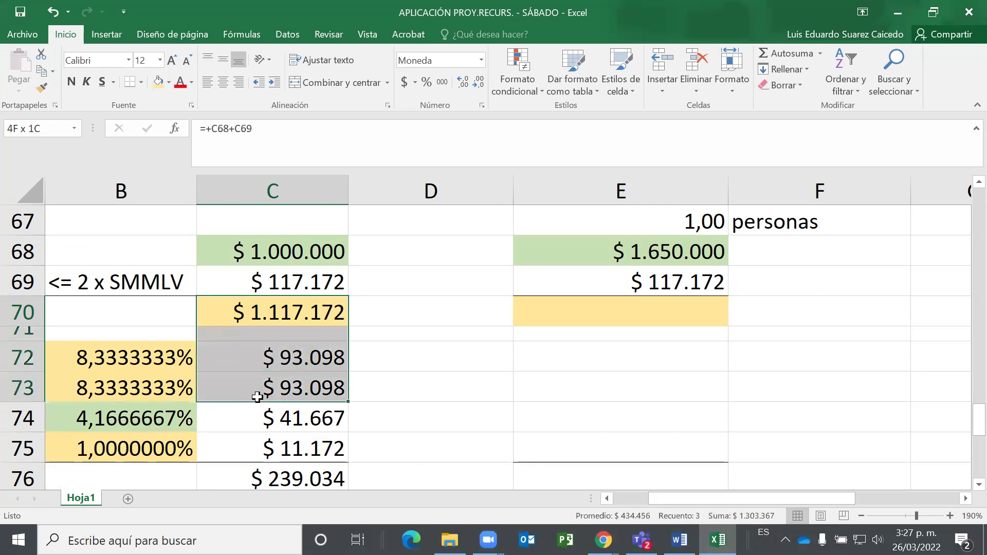
pyautogui.moveTo(272, 314); pyautogui.dragTo(304, 393)
pyautogui.scroll(-5, 267, 399)
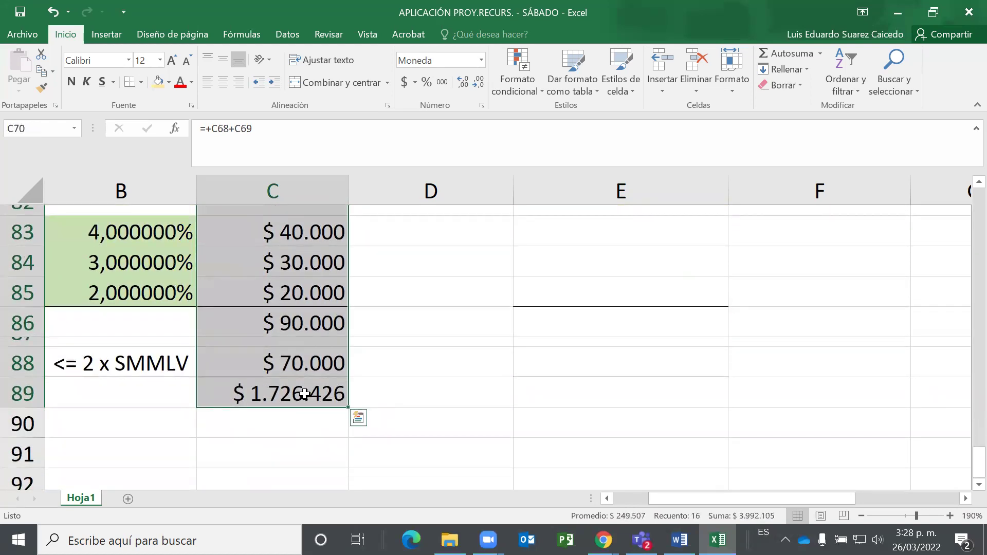
pyautogui.hotkey('ctrl', 'c')
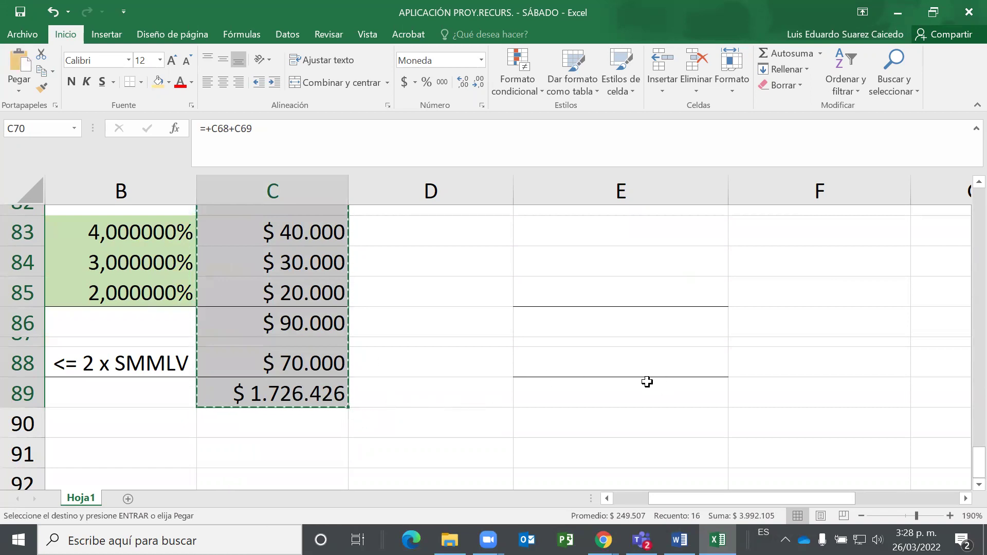
pyautogui.scroll(5, 646, 382)
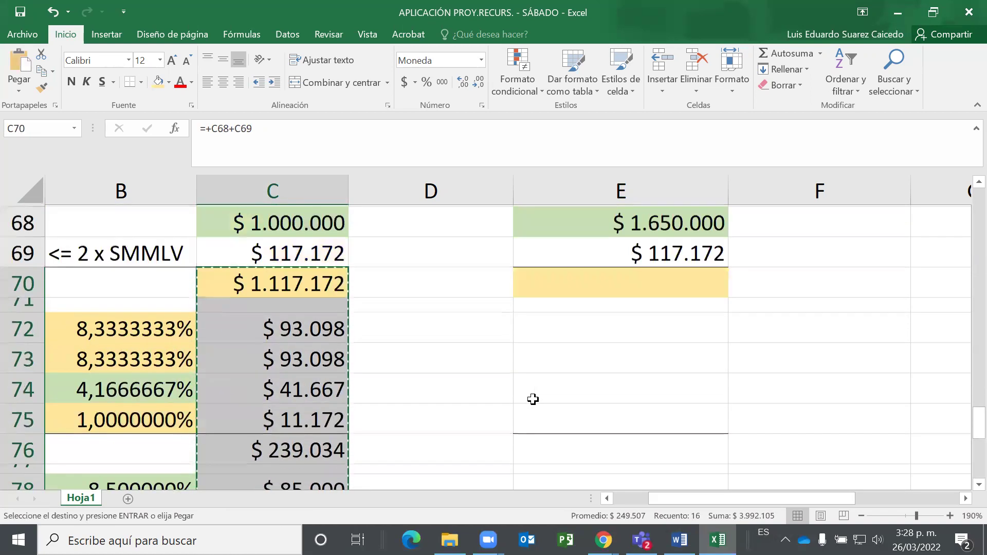
pyautogui.scroll(1, 533, 399)
pyautogui.click(704, 391)
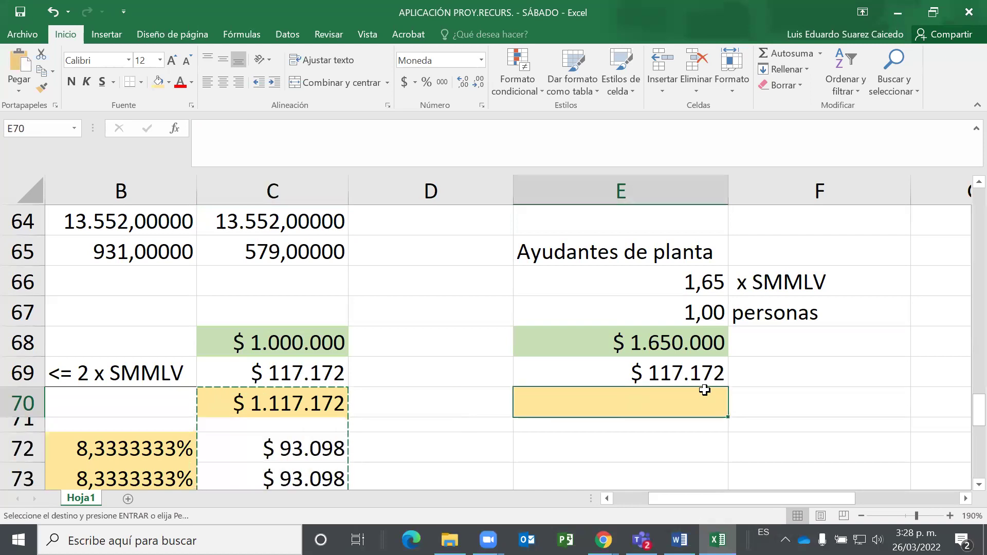
pyautogui.hotkey('ctrl', 'v')
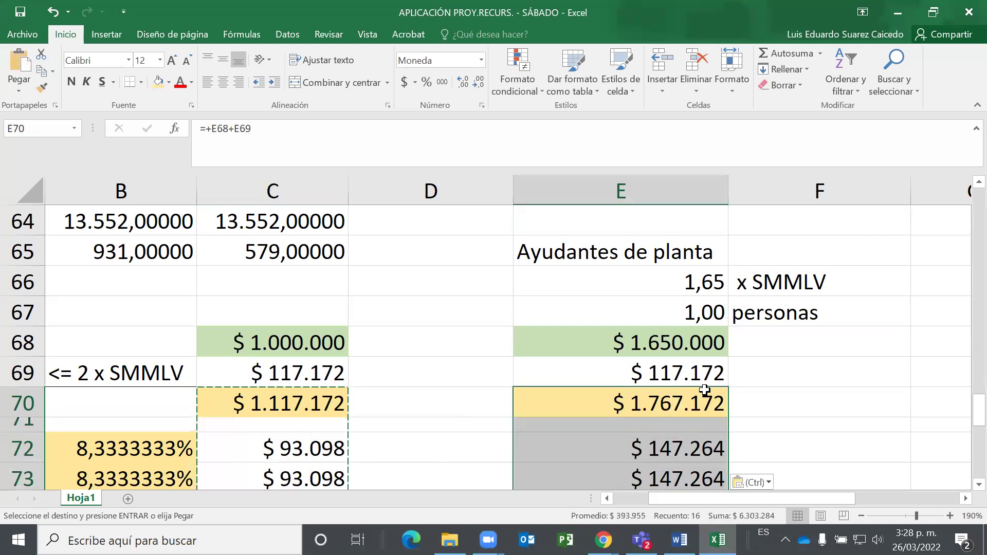
pyautogui.press('Escape')
# Check the plant assistants' salary, transport allowance and Primas formulas in E68:E73 against the base salary and column B percentages.
pyautogui.press('Down')
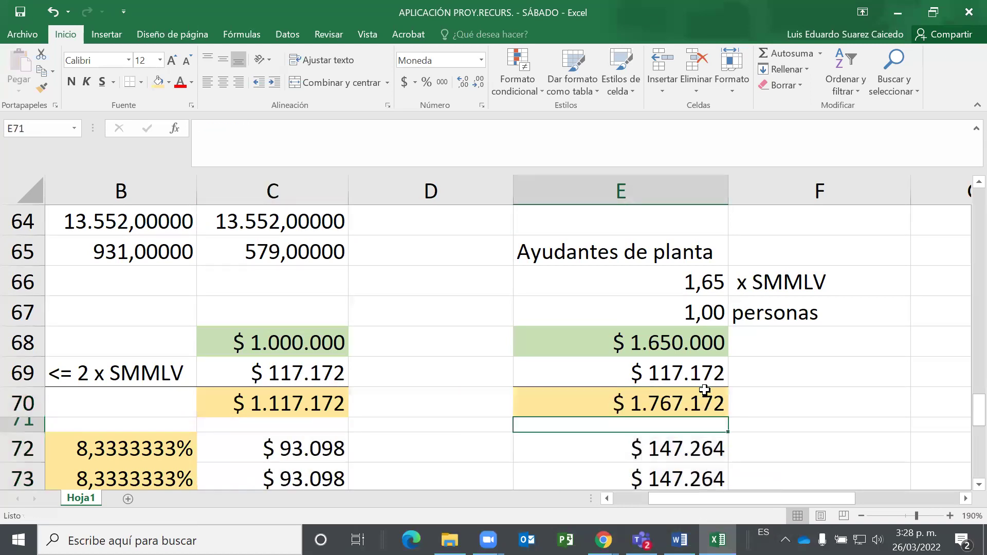
pyautogui.press('Up')
pyautogui.press('Down')
pyautogui.press('Down')
pyautogui.press('Down')
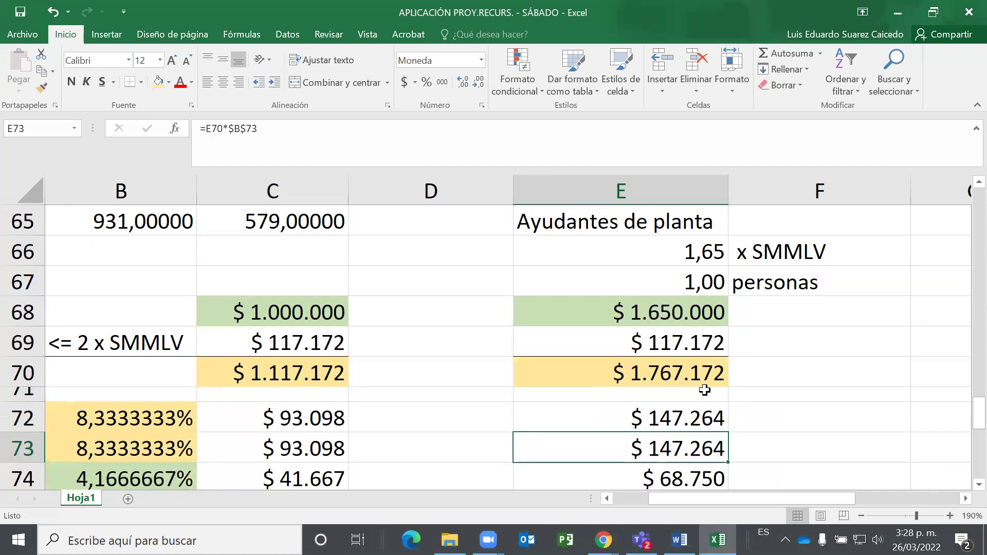
pyautogui.scroll(-1, 746, 316)
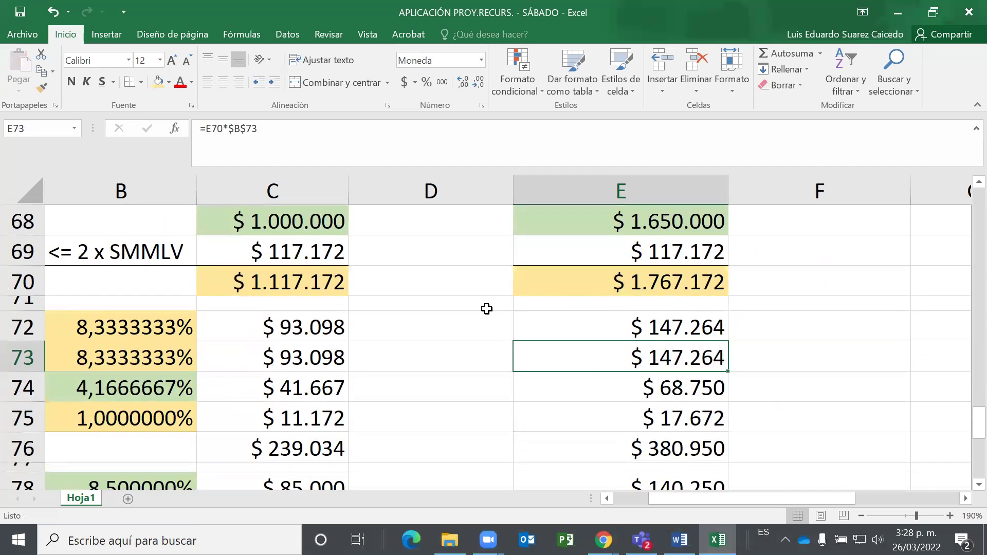
pyautogui.click(318, 278)
pyautogui.click(649, 223)
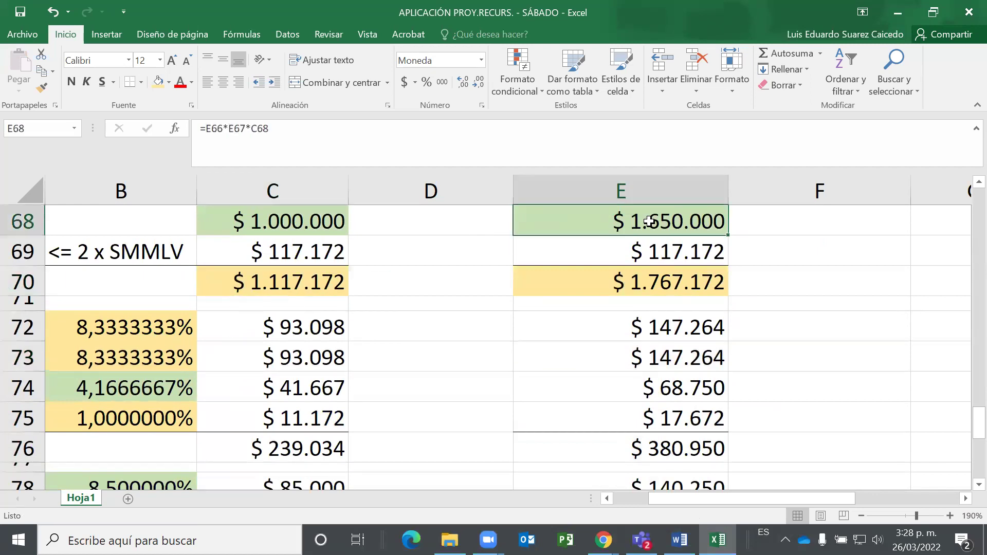
pyautogui.click(665, 252)
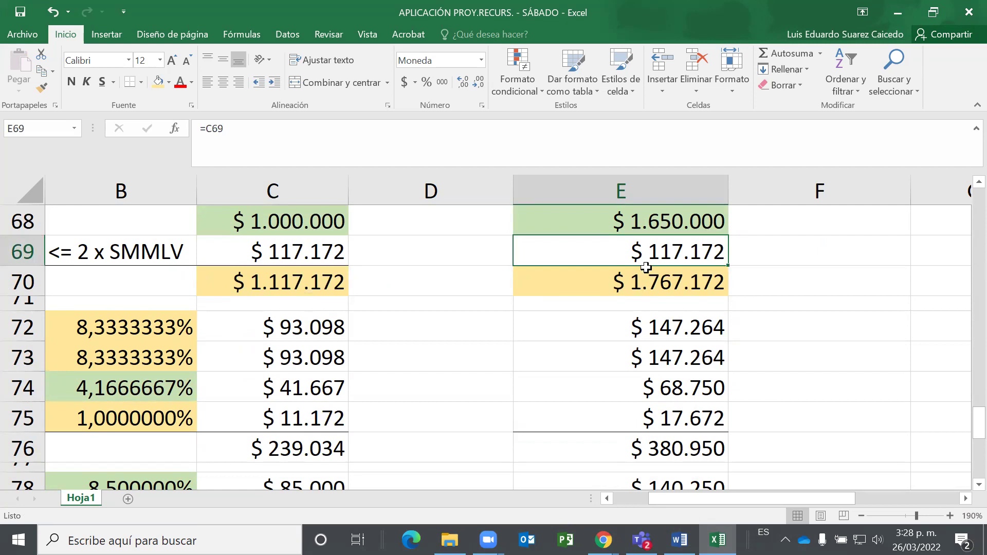
pyautogui.click(134, 331)
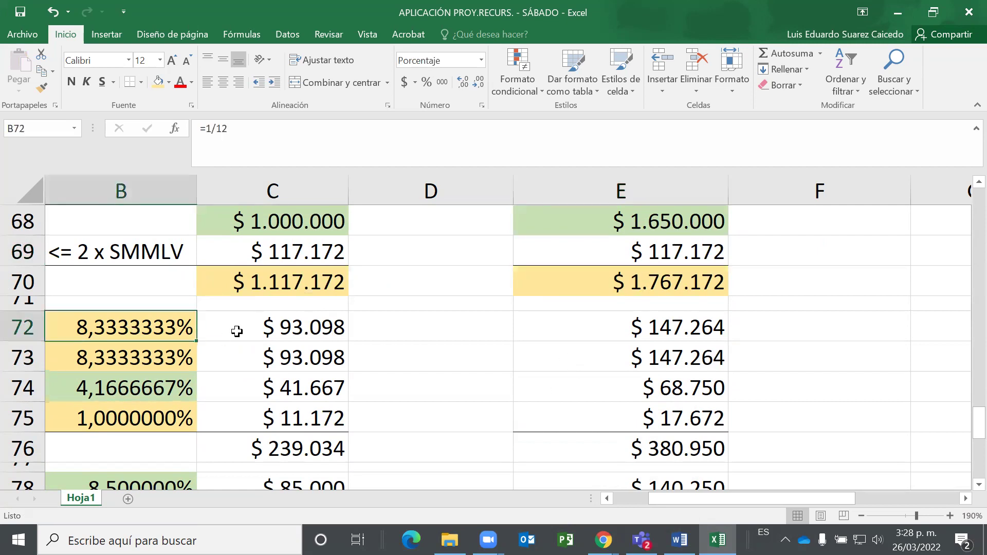
pyautogui.click(651, 330)
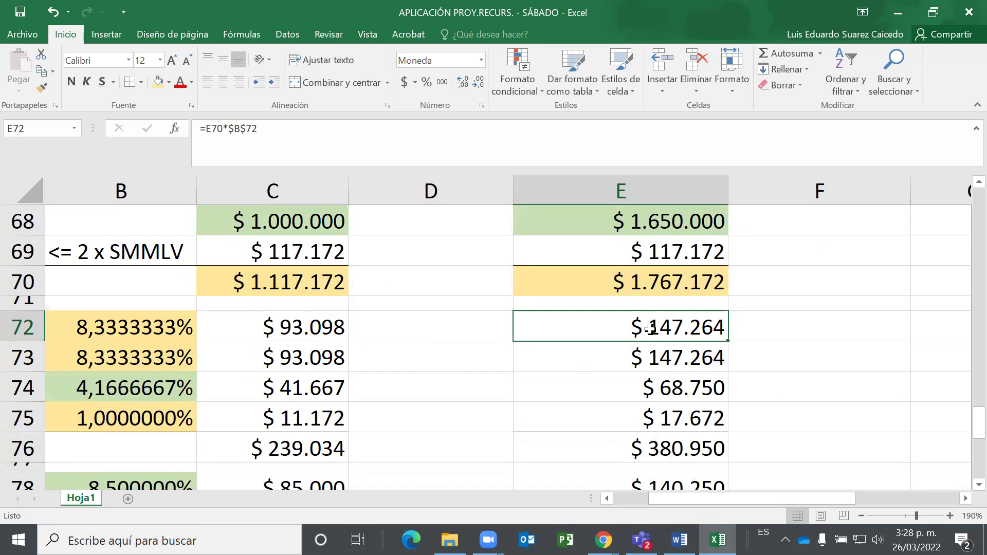
pyautogui.doubleClick(651, 329)
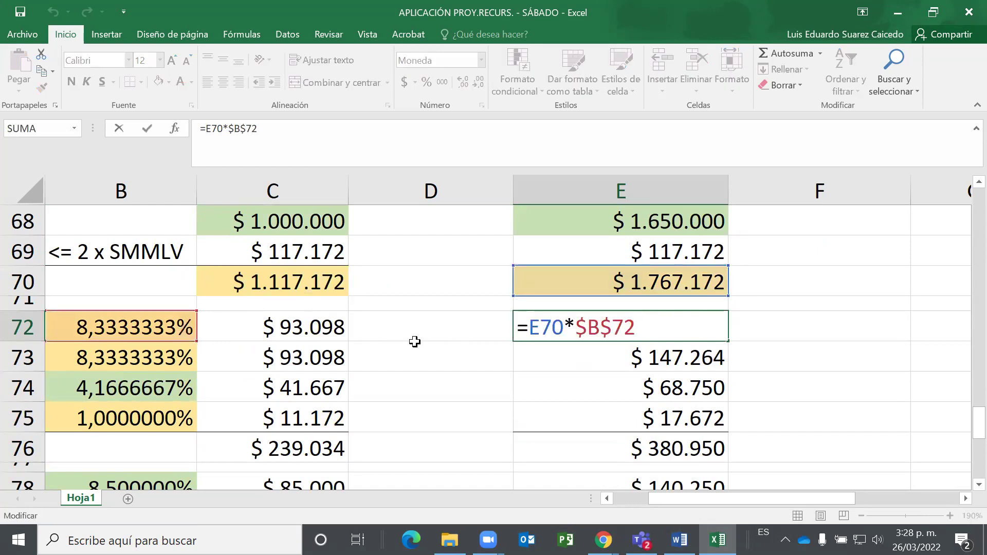
pyautogui.scroll(1, 581, 342)
pyautogui.press('Escape')
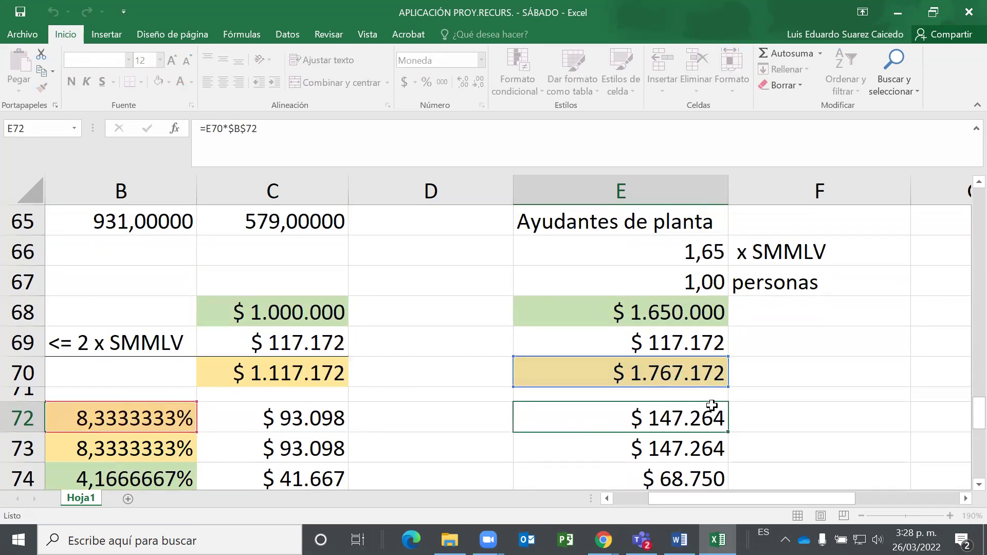
# Inspect the cell references of the SENA formula in E85, the salary in E68 and the monthly total in E89.
pyautogui.scroll(-6, 711, 405)
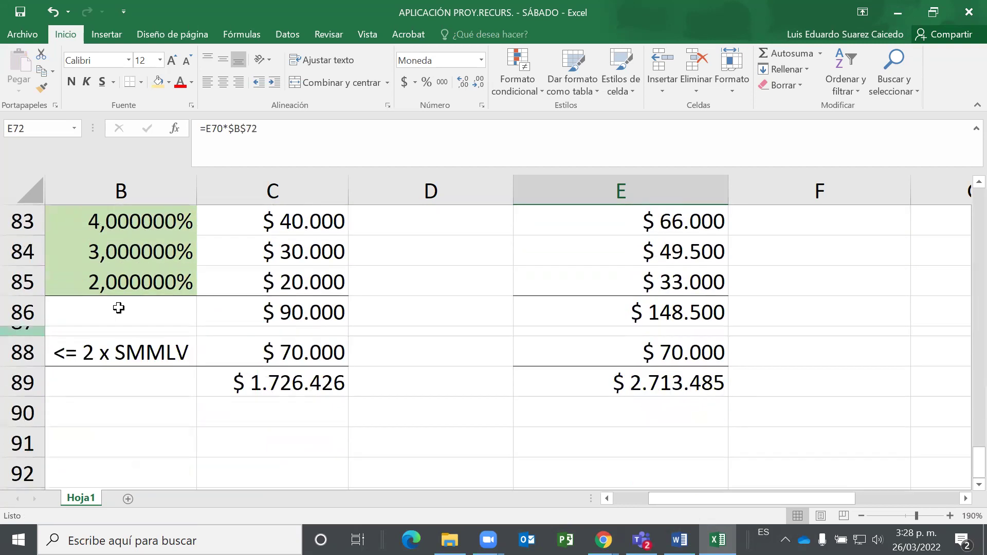
pyautogui.click(672, 280)
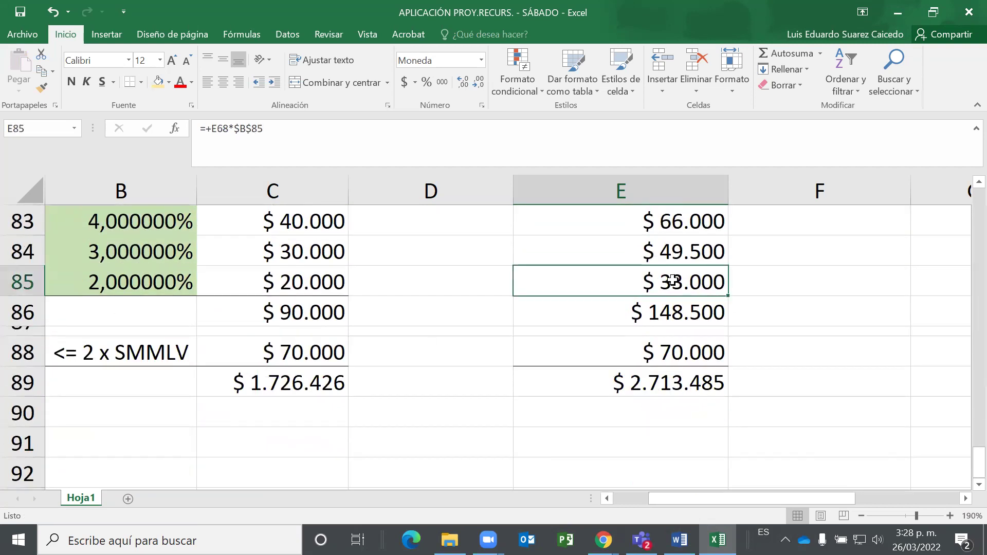
pyautogui.doubleClick(673, 280)
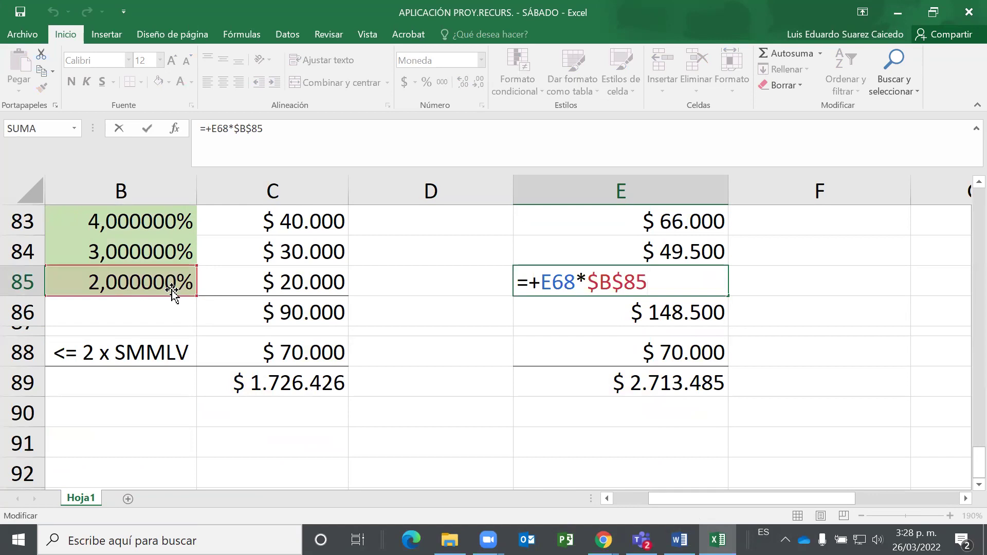
pyautogui.scroll(4, 583, 280)
pyautogui.scroll(3, 617, 262)
pyautogui.scroll(-5, 623, 404)
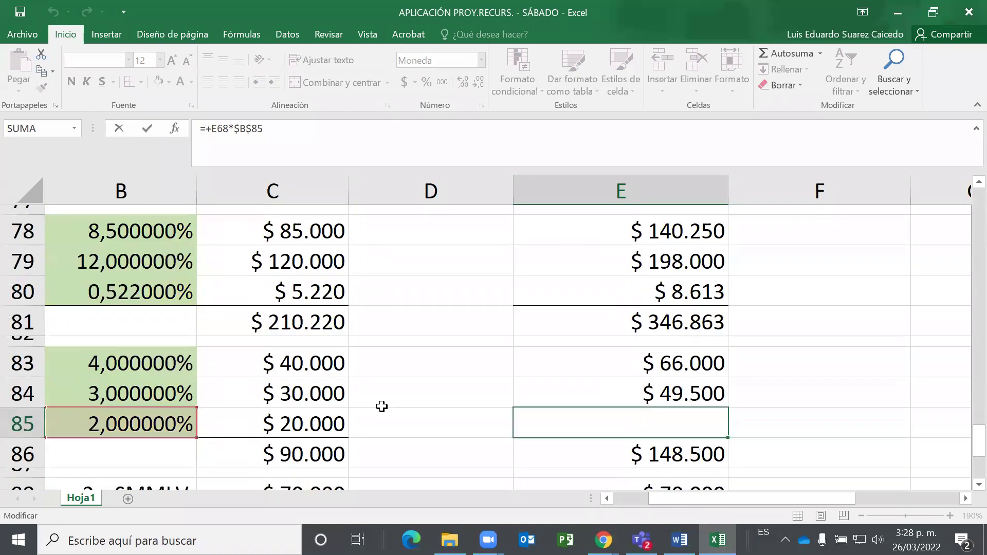
pyautogui.scroll(-1, 382, 407)
pyautogui.press('Return')
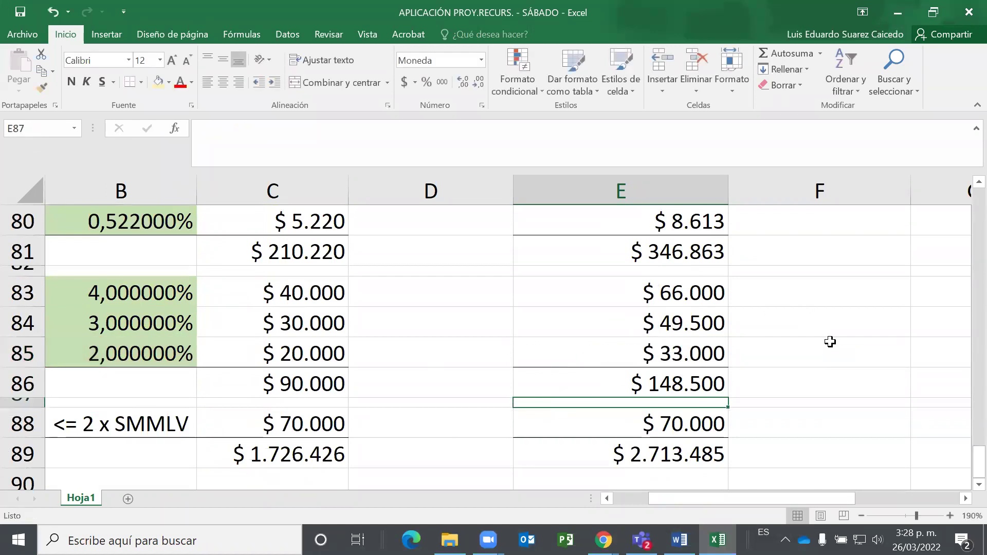
pyautogui.scroll(5, 727, 279)
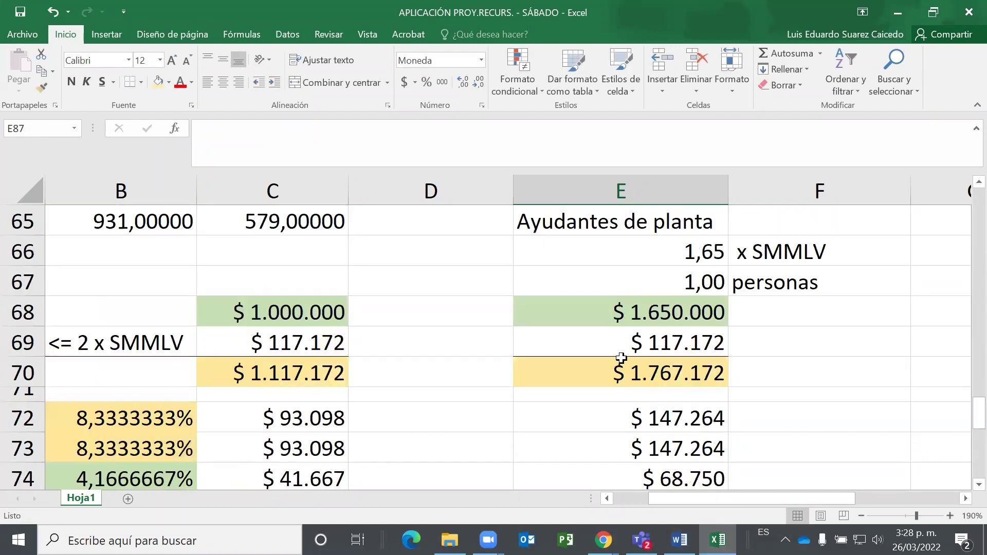
pyautogui.click(661, 310)
pyautogui.scroll(-4, 663, 308)
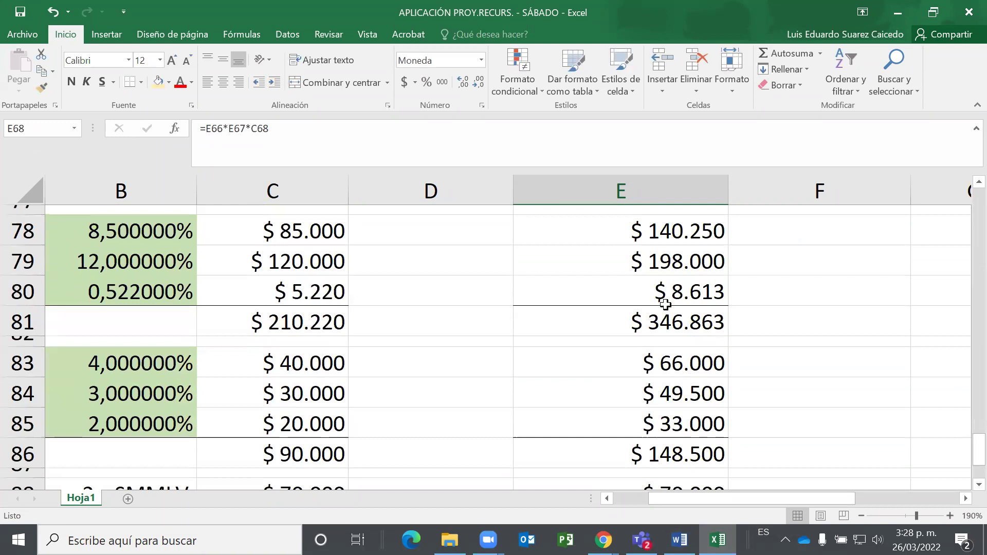
pyautogui.scroll(-3, 665, 305)
pyautogui.click(652, 298)
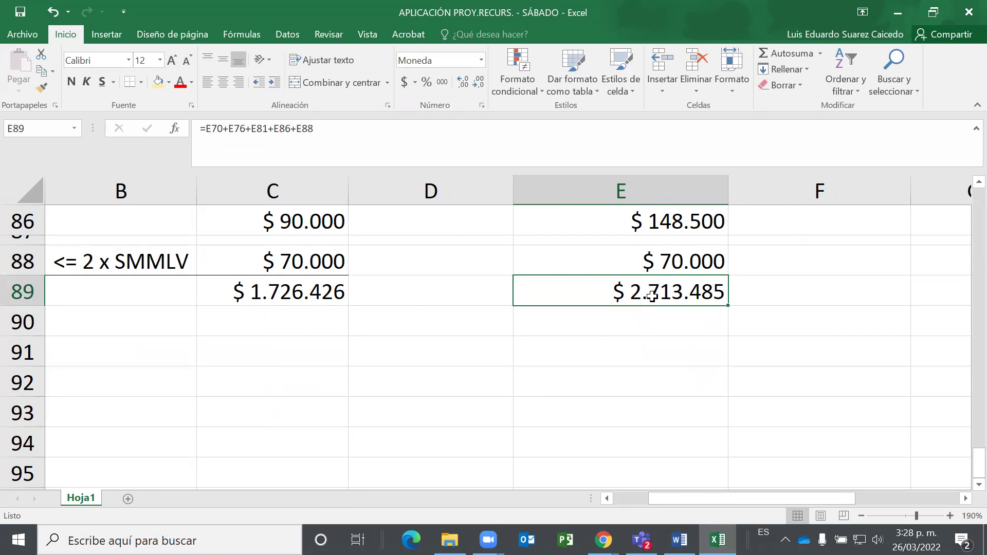
# Enter the label "Costo Mano de obra Directa" in A92, below the monthly settlement total.
pyautogui.press('Down')
pyautogui.press('Down')
pyautogui.press('Down')
pyautogui.press('Left')
pyautogui.press('Left')
pyautogui.press('Left')
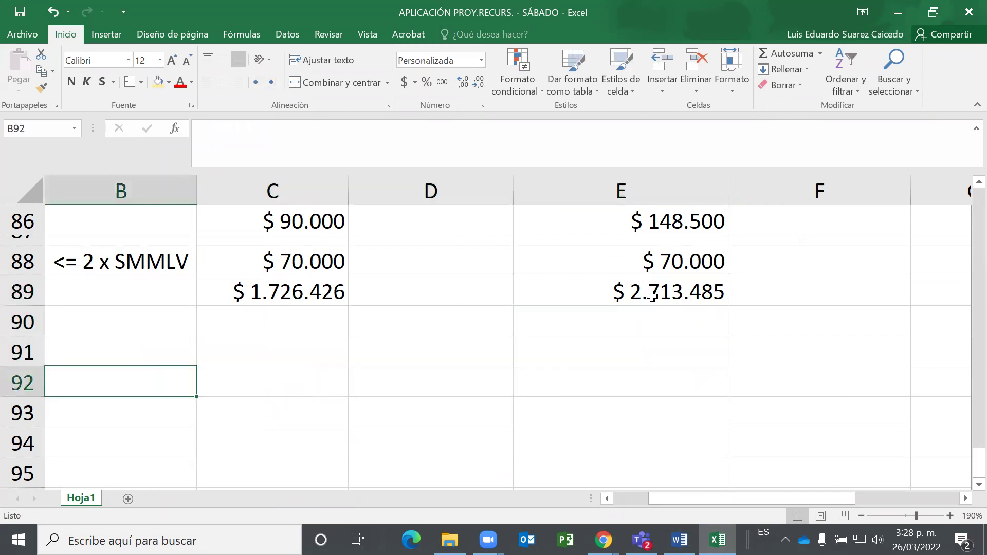
pyautogui.press('Left')
pyautogui.press('Right')
pyautogui.press('Right')
pyautogui.press('Left')
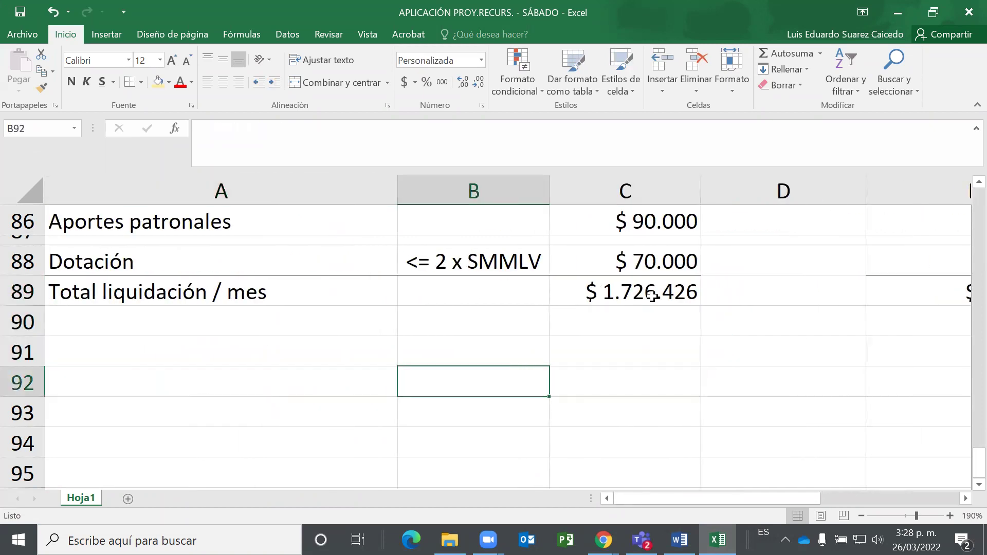
pyautogui.press('Left')
pyautogui.write('Co')
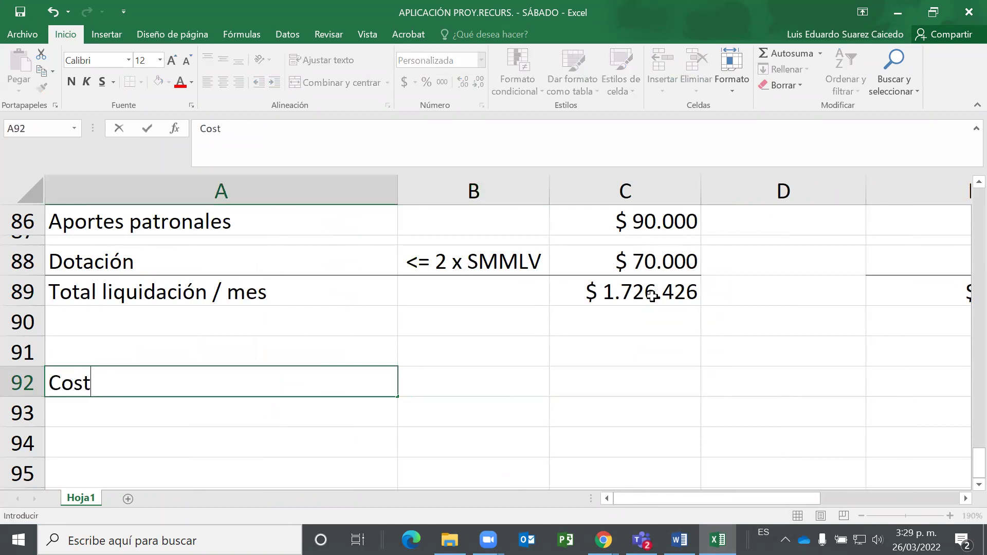
pyautogui.write('sto MO')
pyautogui.press('BackSpace')
pyautogui.write('ano d')
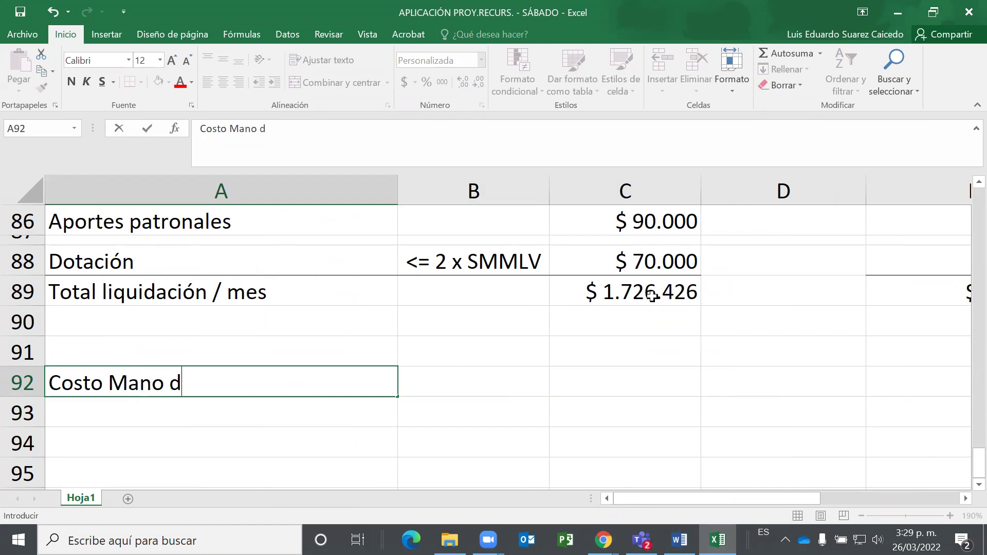
pyautogui.write('e obra Directa')
pyautogui.press('Return')
# Copy the headings "Año 1" and "Año 2" from B63:C63 to B91:C91, above the direct labour cost row.
pyautogui.press('Up')
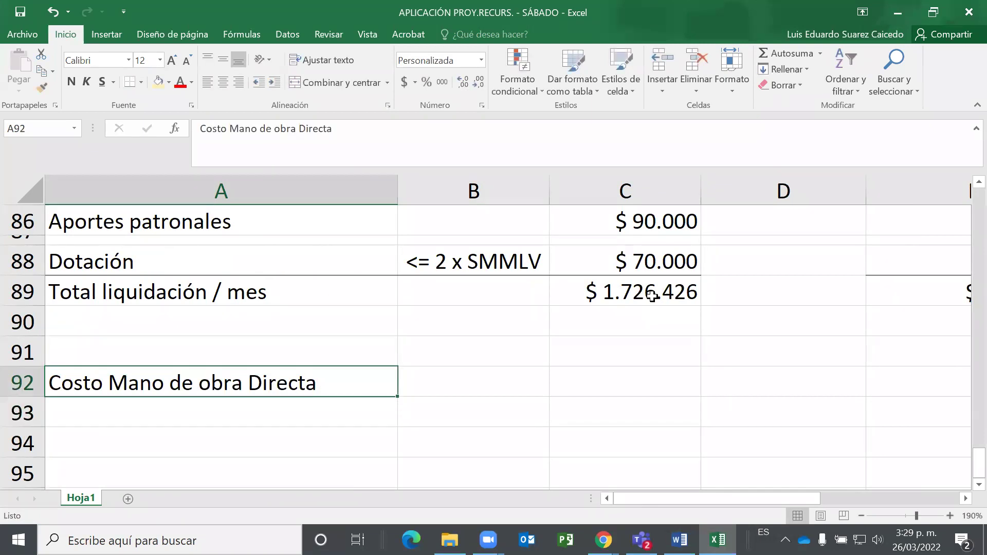
pyautogui.press('Up')
pyautogui.press('Right')
pyautogui.press('Up')
pyautogui.press('Up')
pyautogui.press('Up')
pyautogui.press('Up')
pyautogui.press('Up')
pyautogui.press('Up')
pyautogui.press('Up')
pyautogui.press('Up')
pyautogui.press('Up')
pyautogui.press('Up')
pyautogui.press('Up')
pyautogui.press('Up')
pyautogui.press('Up')
pyautogui.press('Up')
pyautogui.press('Up')
pyautogui.press('Up')
pyautogui.press('Up')
pyautogui.press('Up')
pyautogui.press('Up')
pyautogui.press('Up')
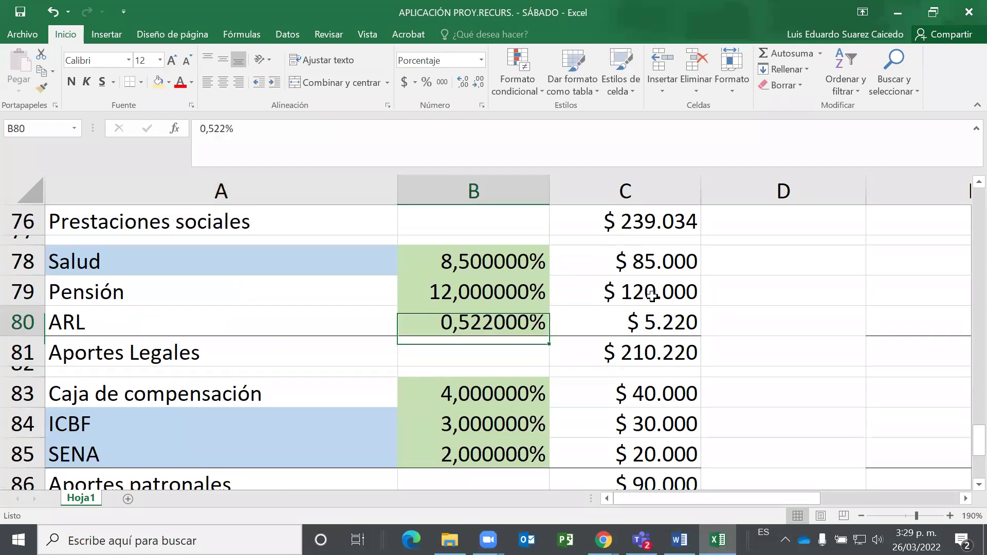
pyautogui.press('Up')
pyautogui.press('Up')
pyautogui.press('Up')
pyautogui.press('Up')
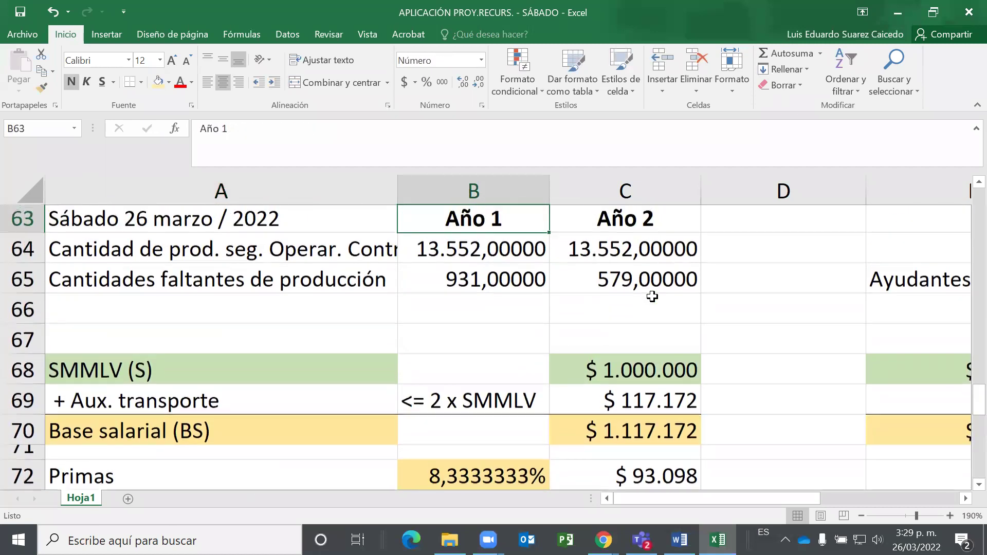
pyautogui.press('Down')
pyautogui.press('Down')
pyautogui.hotkey('shift', 'Right')
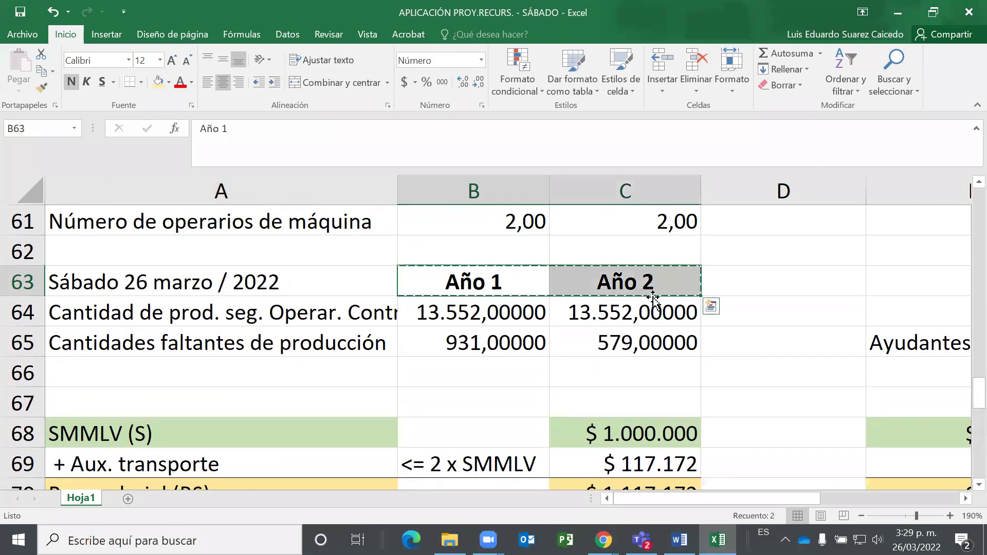
pyautogui.hotkey('ctrl', 'c')
pyautogui.press('pagedown')
pyautogui.press('pagedown')
pyautogui.press('pagedown')
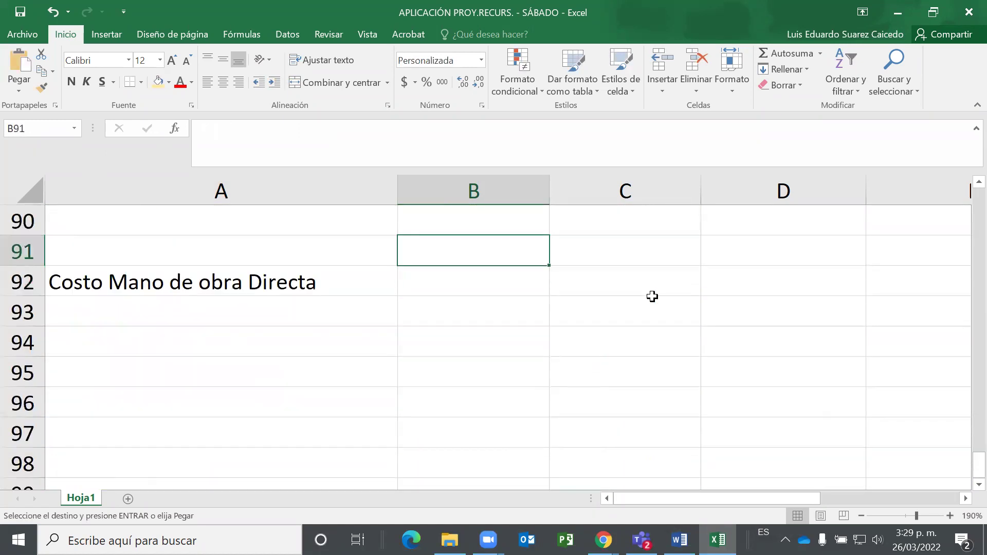
pyautogui.hotkey('ctrl', 'v')
pyautogui.press('Down')
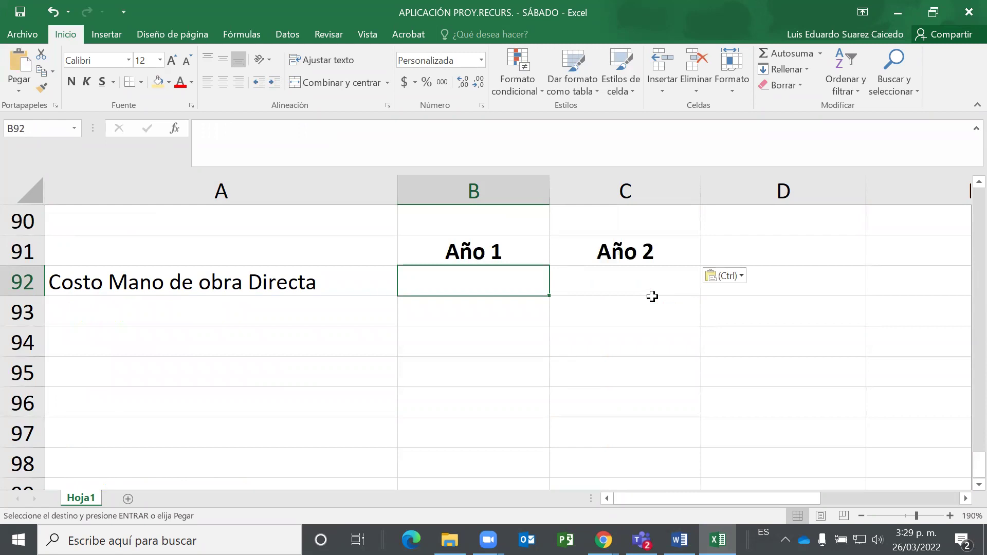
# Add a colon to the end of the "Costo Mano de obra Directa" label in A92.
pyautogui.press('Left')
pyautogui.press('Escape')
pyautogui.press('F2')
pyautogui.write(':')
pyautogui.press('Return')
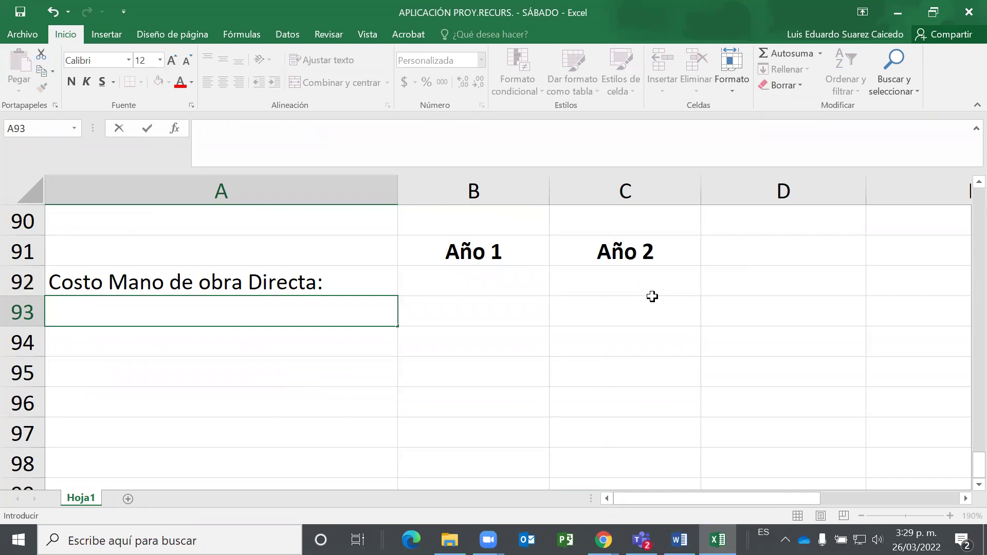
# Enter the indented label "Ayudantes de planta" in A93.
pyautogui.write('Ayusn')
pyautogui.press('BackSpace')
pyautogui.press('BackSpace')
pyautogui.write('d')
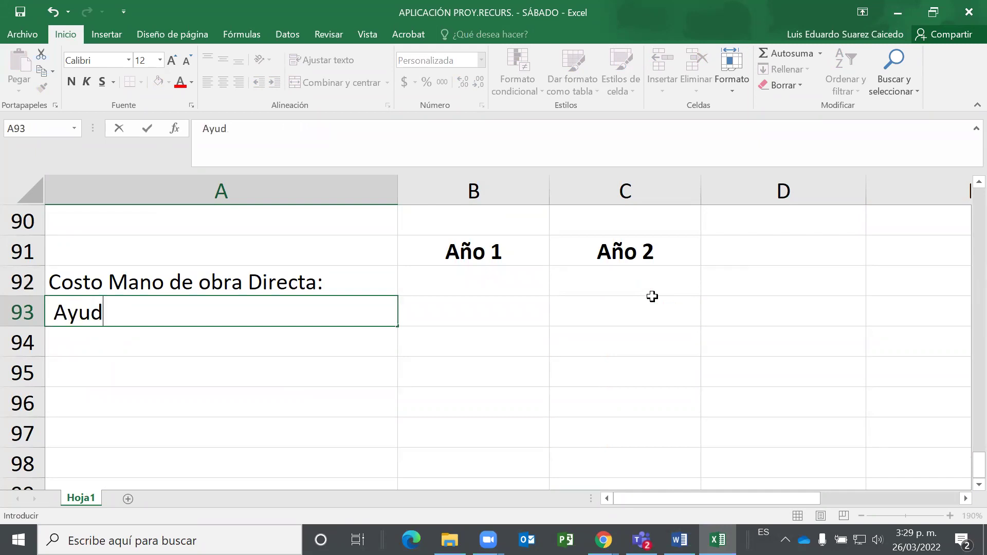
pyautogui.write('antes de planta')
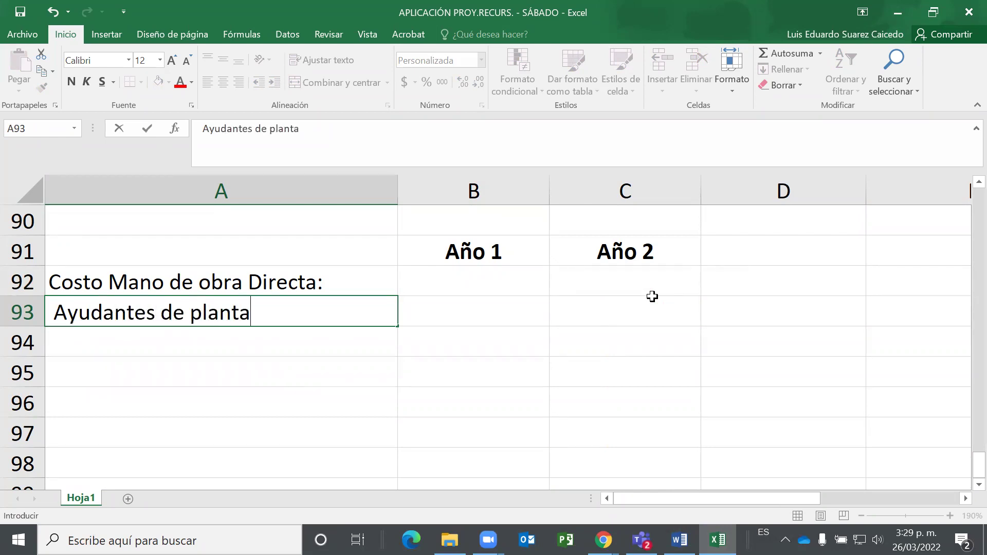
pyautogui.hotkey('ctrl', 'Return')
# Enter the indented label "Operarios de máquina" in A94, below the plant assistants' row.
pyautogui.press('Down')
pyautogui.write('Operarr')
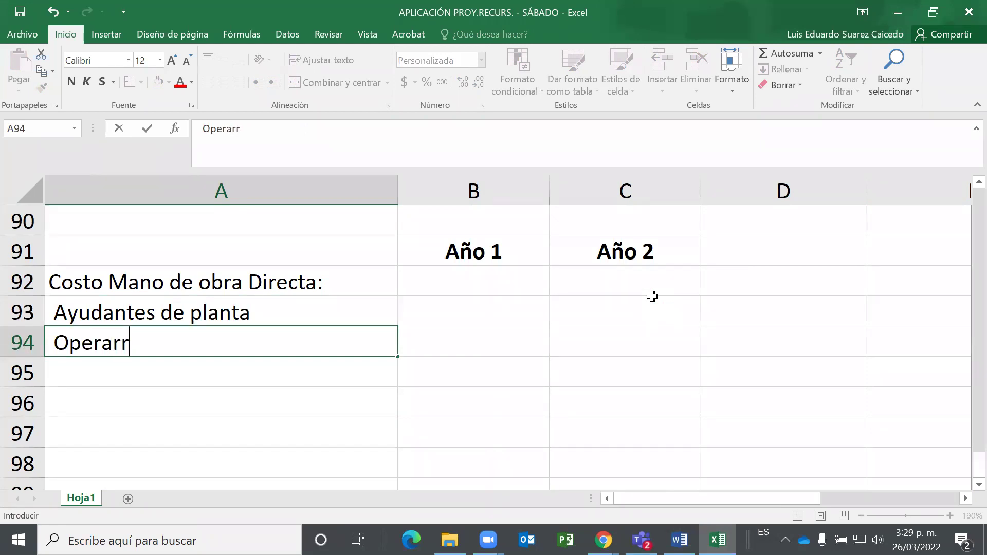
pyautogui.press('BackSpace')
pyautogui.write('ios de ')
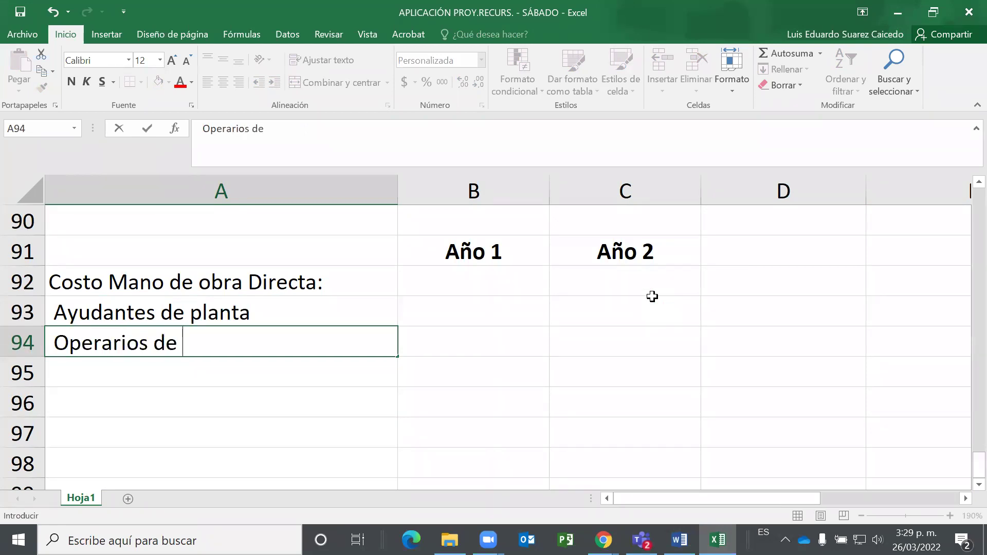
pyautogui.write('máquina')
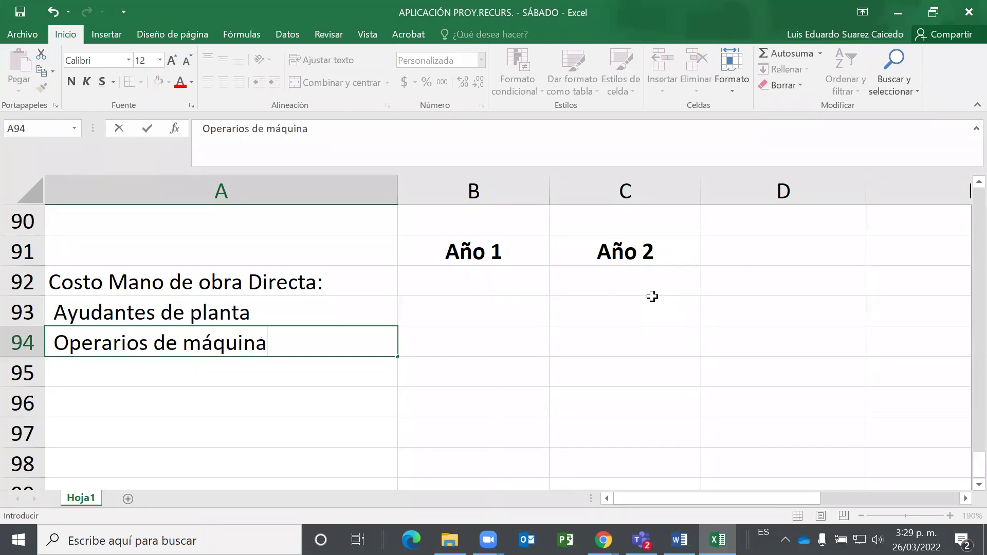
pyautogui.press('Return')
pyautogui.press('Up')
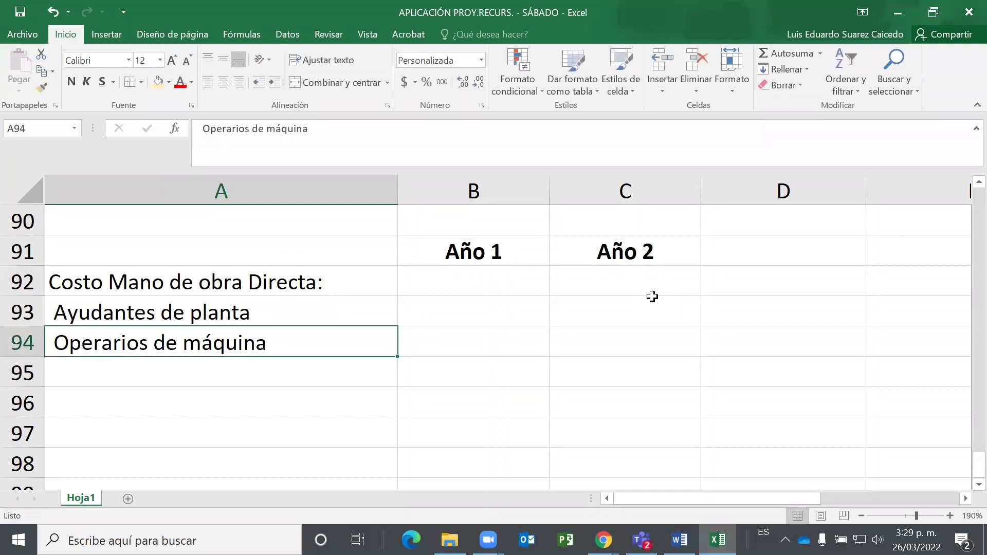
pyautogui.press('Delete')
pyautogui.hotkey('ctrl', 'z')
# Enter the indented label "Personal a destajo (operar. Máquina)" in A95.
pyautogui.press('Down')
pyautogui.write('P')
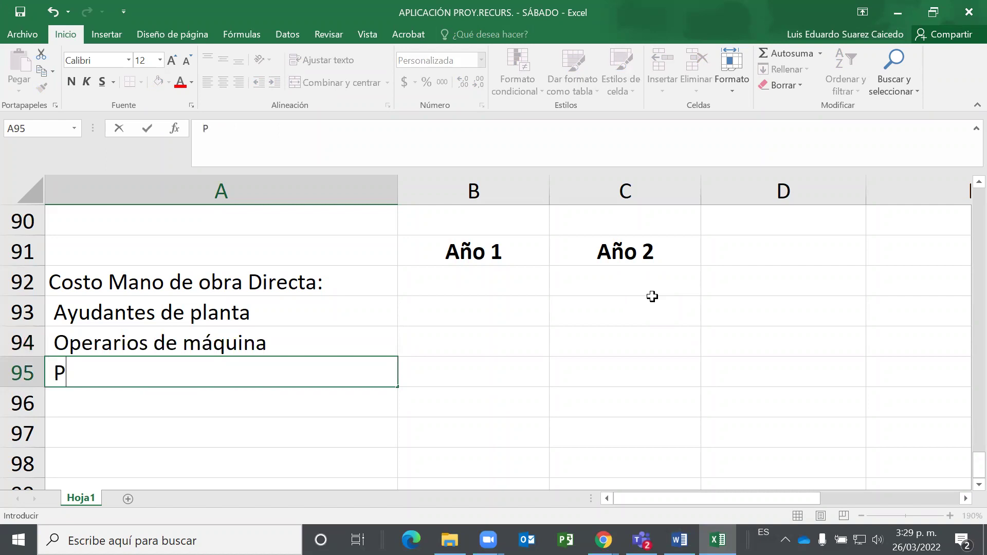
pyautogui.write('eso')
pyautogui.press('BackSpace')
pyautogui.press('BackSpace')
pyautogui.press('BackSpace')
pyautogui.write('ee')
pyautogui.press('BackSpace')
pyautogui.write('rsonma')
pyautogui.press('BackSpace')
pyautogui.press('BackSpace')
pyautogui.write('al a ')
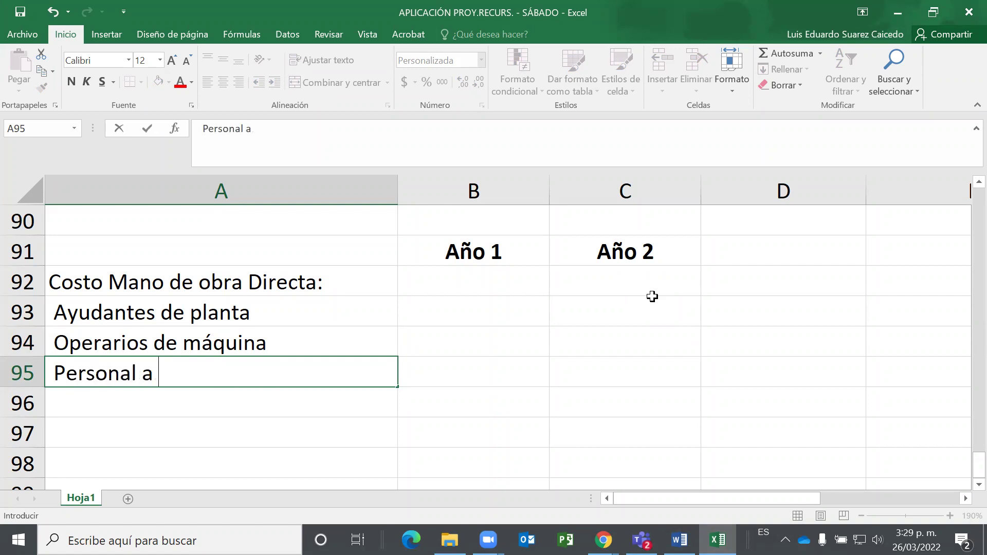
pyautogui.write('destaj')
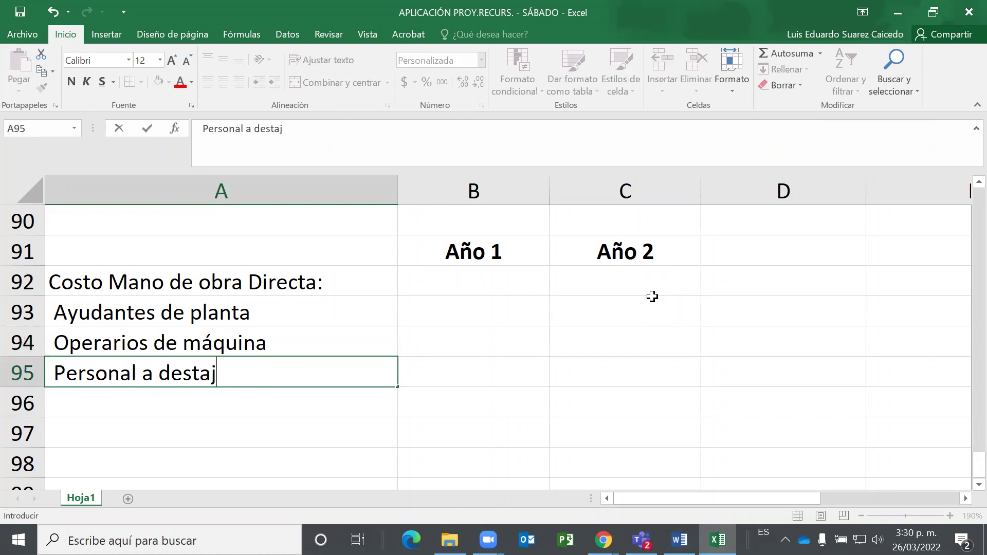
pyautogui.write('o (operar')
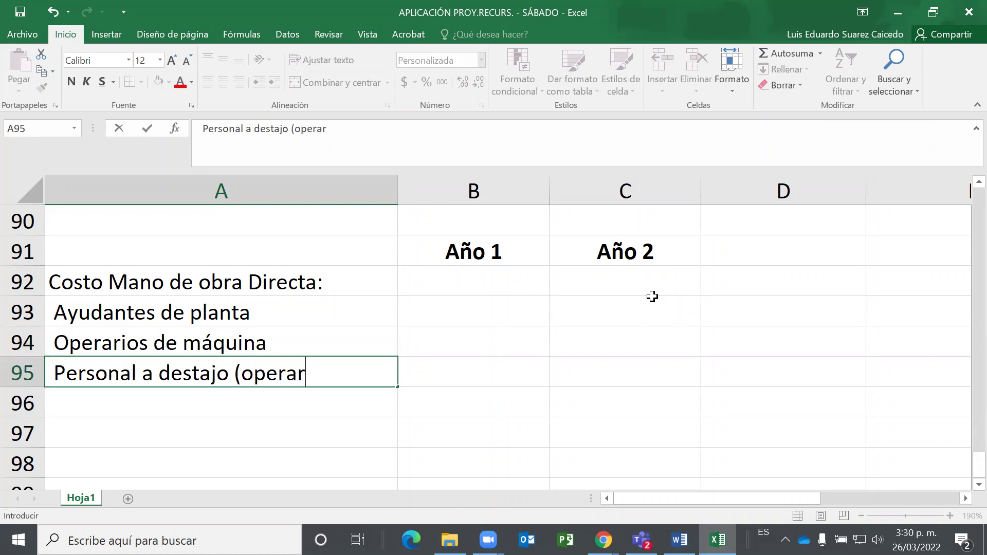
pyautogui.write('. máquina')
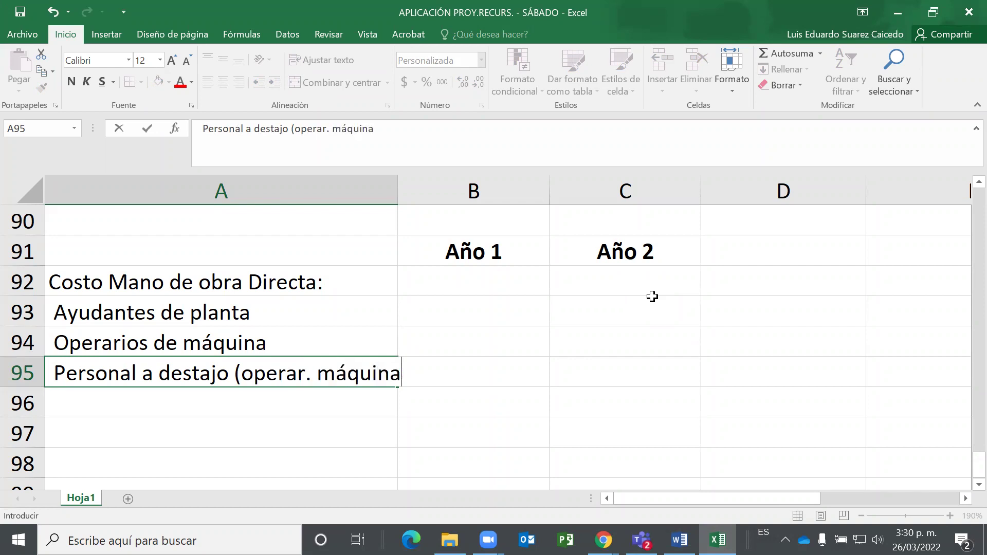
pyautogui.write(')')
pyautogui.press('Return')
pyautogui.press('Up')
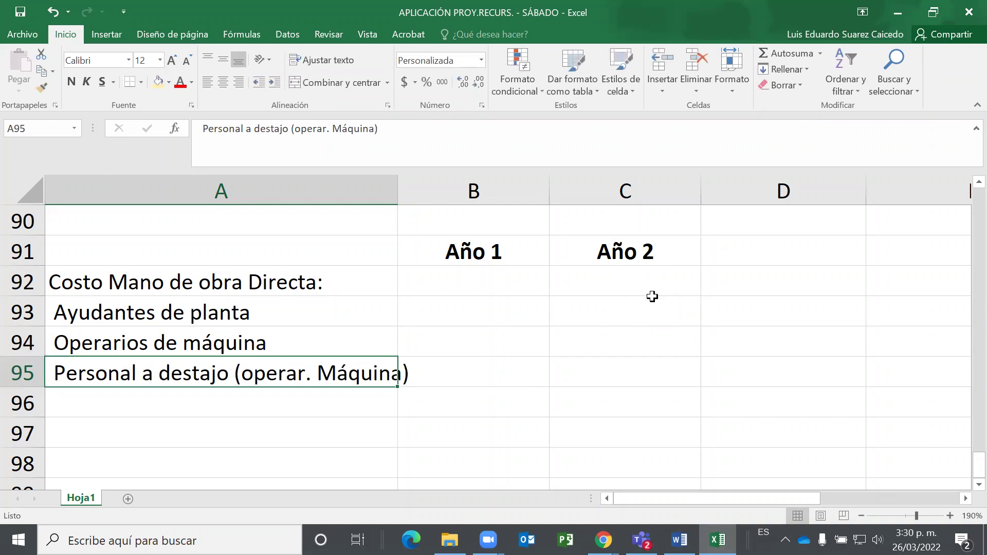
# Add a bottom border to A95:C95 to close off the list of direct labour items.
pyautogui.hotkey('shift', 'Right')
pyautogui.hotkey('shift', 'Right')
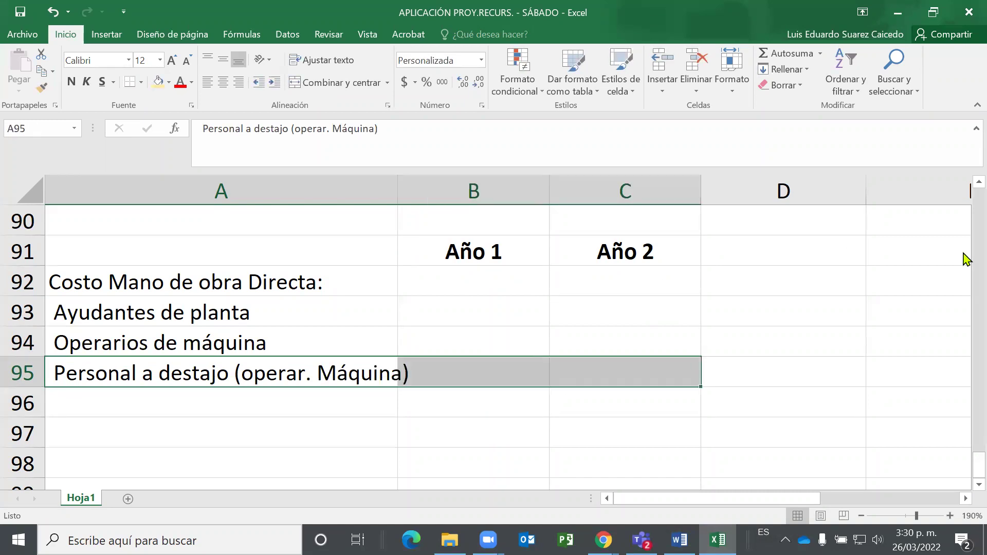
pyautogui.click(141, 82)
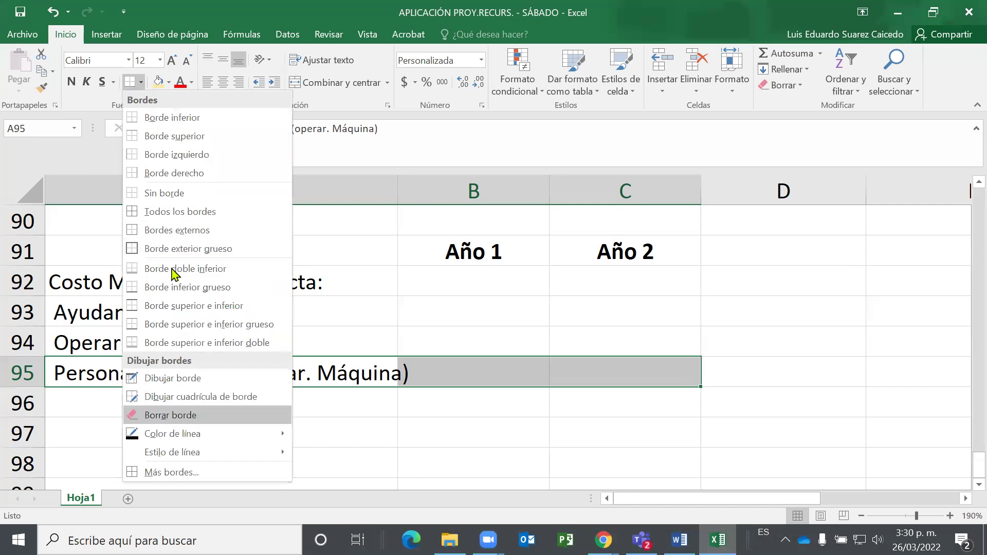
pyautogui.click(172, 118)
pyautogui.click(471, 398)
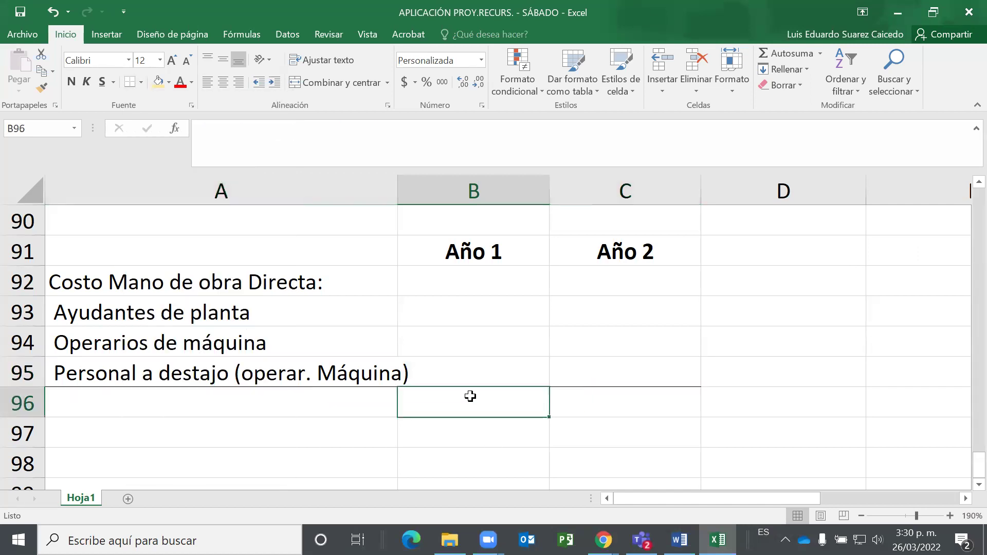
# Begin the plant assistants' Año 1 cost formula in B93 with a reference to their monthly total in E89.
pyautogui.click(443, 312)
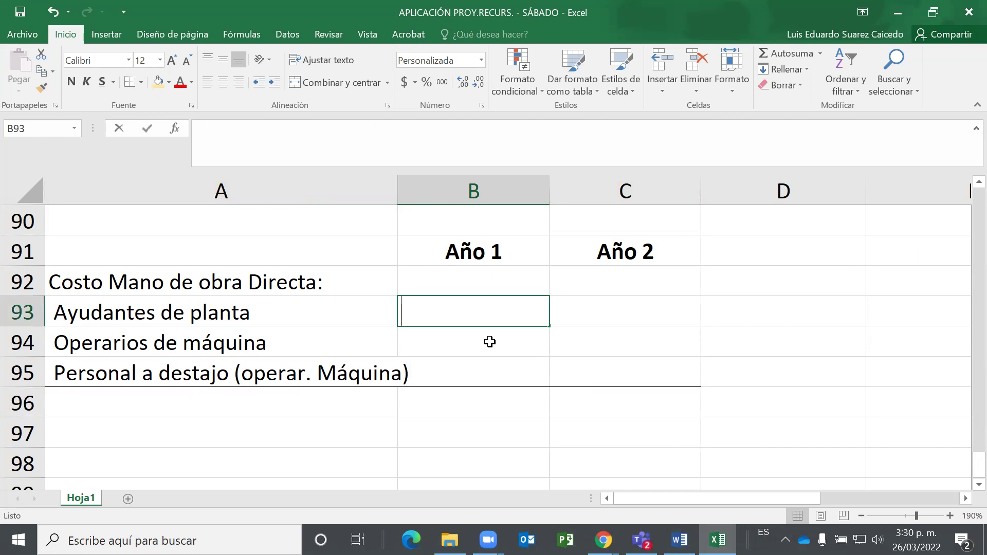
pyautogui.write('=')
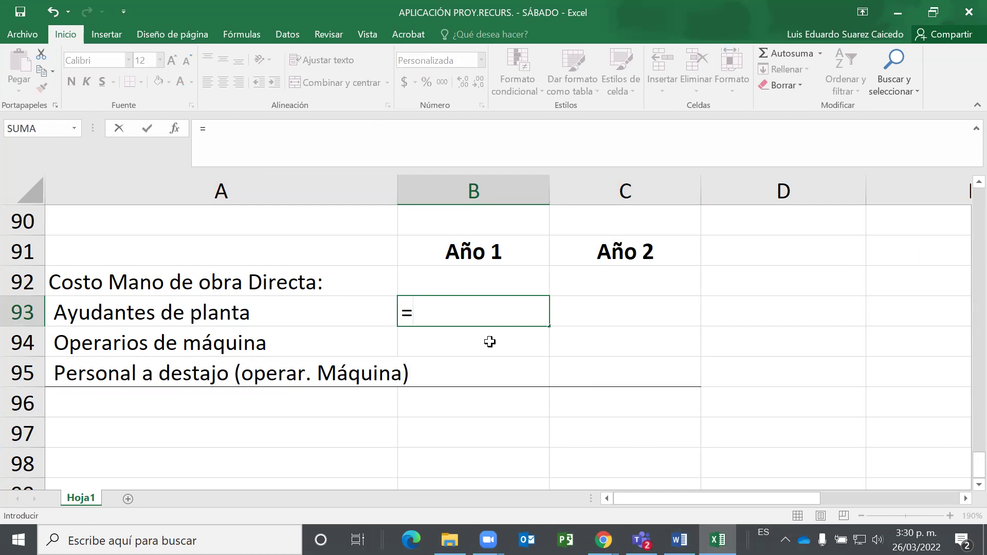
pyautogui.press('Right')
pyautogui.press('Right')
pyautogui.press('Up')
pyautogui.press('Up')
pyautogui.press('Up')
pyautogui.press('Up')
pyautogui.press('Up')
pyautogui.press('Up')
pyautogui.press('Up')
pyautogui.press('Up')
pyautogui.press('Up')
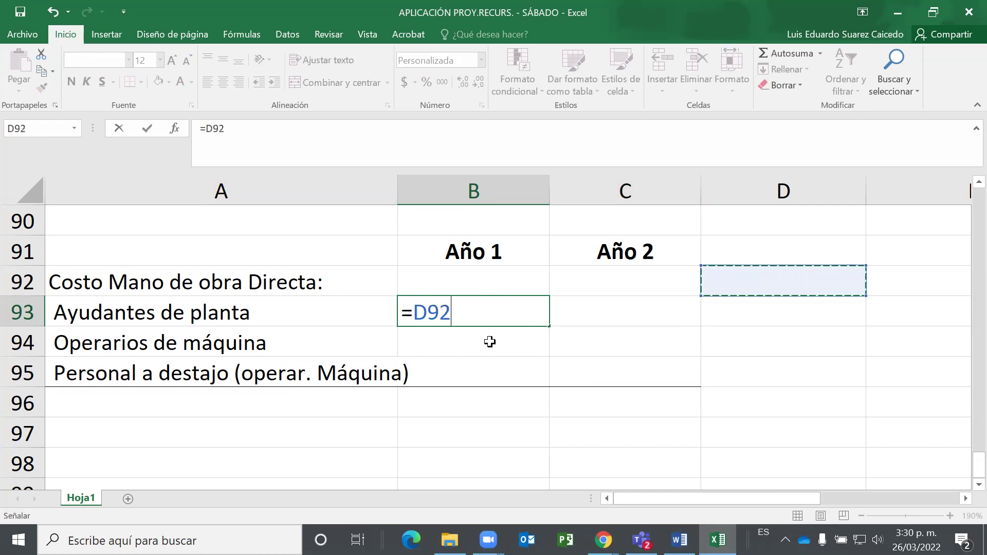
pyautogui.press('Down')
pyautogui.press('Down')
pyautogui.press('Down')
pyautogui.press('Right')
pyautogui.press('Right')
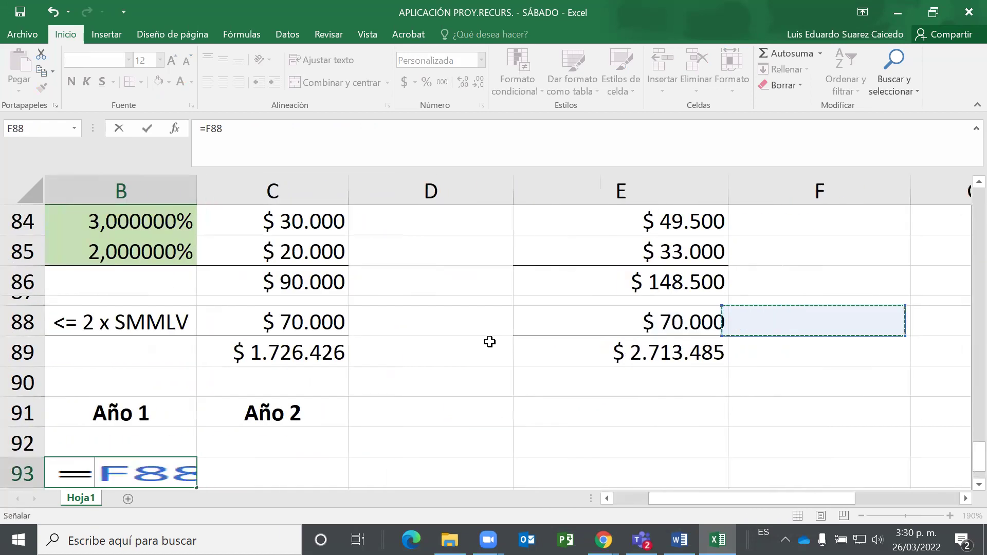
pyautogui.press('Down')
pyautogui.press('Left')
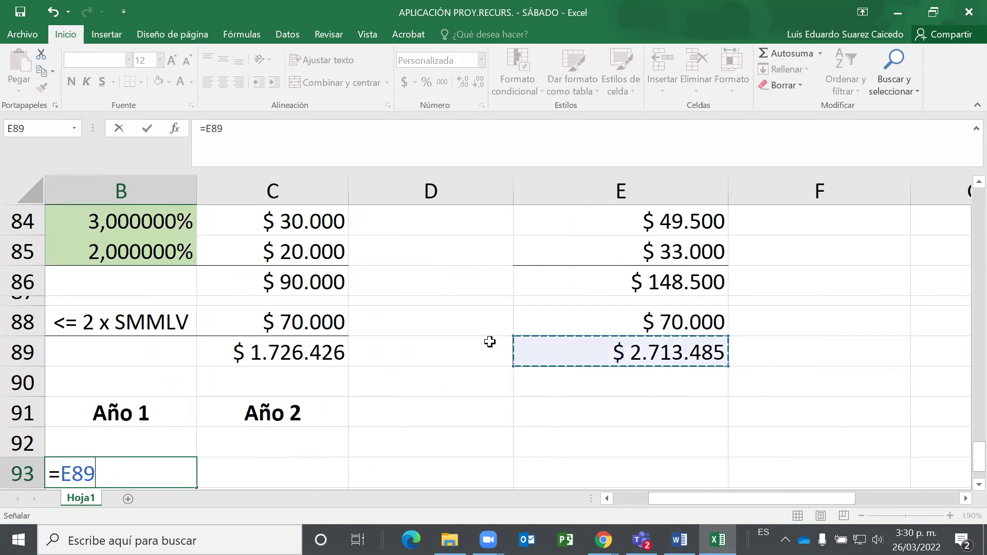
# Review the plant assistants' settlement in column E up to the salary and number of people, returning the formula reference to E89.
pyautogui.press('Up')
pyautogui.press('Up')
pyautogui.press('Up')
pyautogui.press('Up')
pyautogui.press('Up')
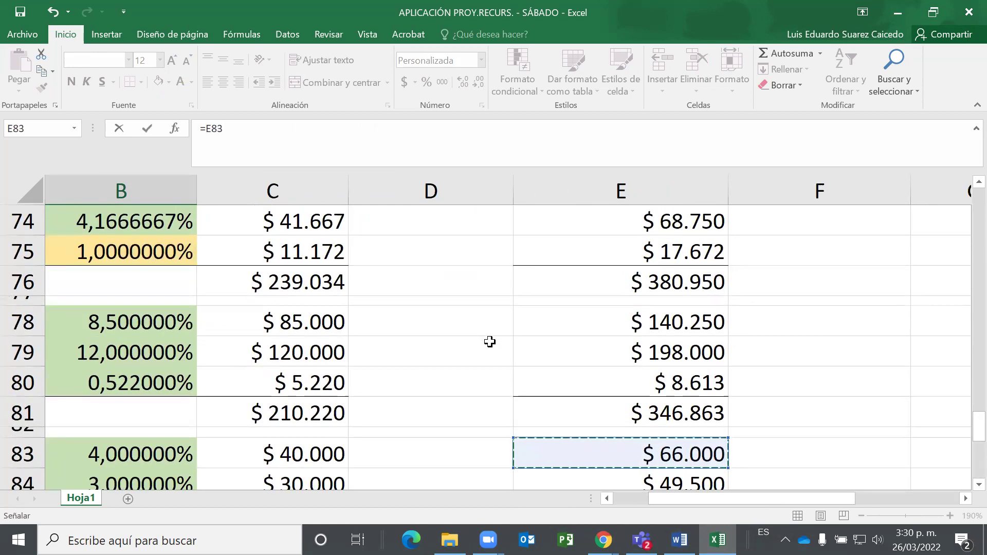
pyautogui.press('Up')
pyautogui.press('Up')
pyautogui.press('Up')
pyautogui.press('Up')
pyautogui.press('Up')
pyautogui.press('Up')
pyautogui.press('Up')
pyautogui.press('Up')
pyautogui.press('Up')
pyautogui.press('Up')
pyautogui.press('Up')
pyautogui.press('Up')
pyautogui.press('Up')
pyautogui.press('Up')
pyautogui.press('Up')
pyautogui.press('Up')
pyautogui.press('Up')
pyautogui.press('Up')
pyautogui.press('Up')
pyautogui.press('Down')
pyautogui.press('Down')
pyautogui.press('Down')
pyautogui.press('Down')
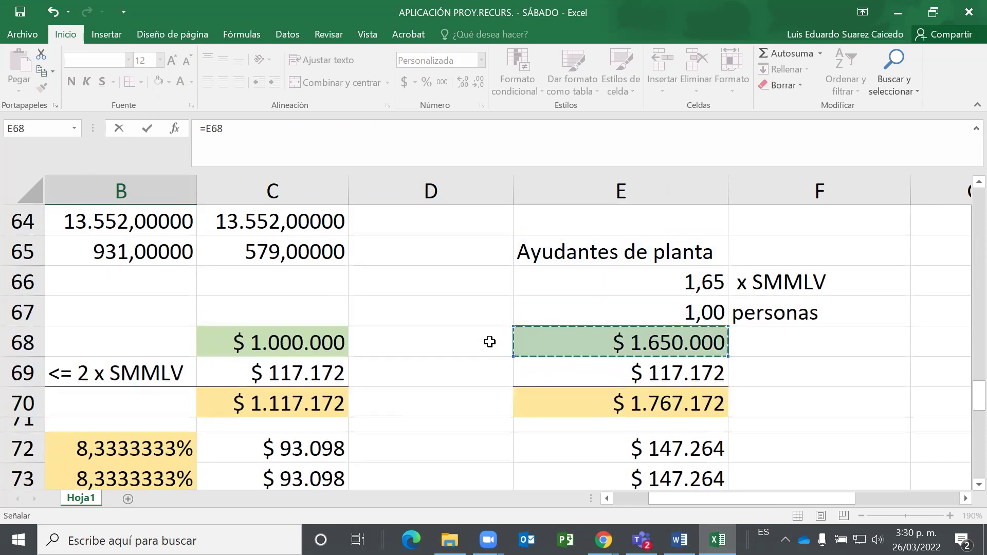
pyautogui.press('Down')
pyautogui.press('Down')
pyautogui.press('Down')
pyautogui.press('Down')
pyautogui.press('Down')
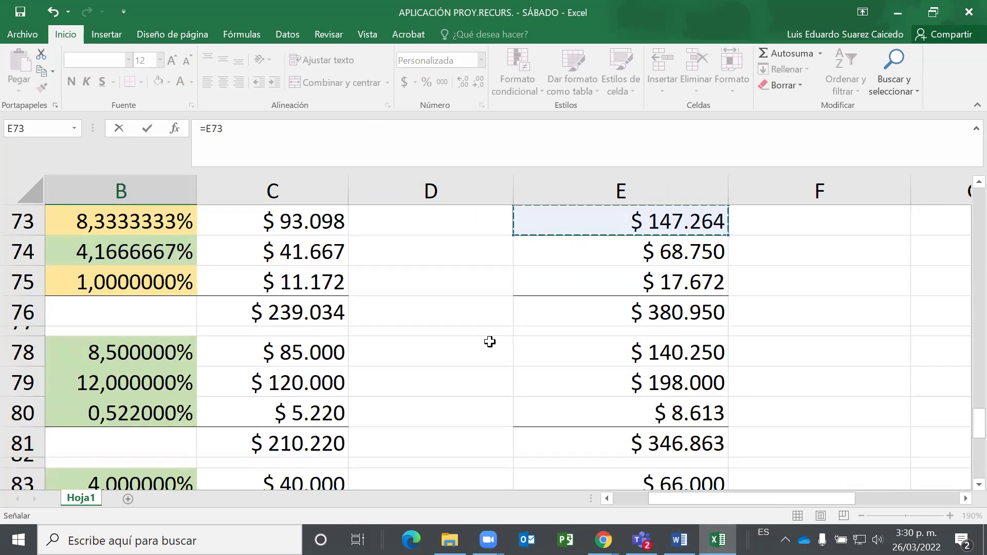
pyautogui.press('pagedown')
pyautogui.press('Down')
pyautogui.press('Down')
pyautogui.press('Down')
pyautogui.press('Down')
pyautogui.press('Down')
pyautogui.press('Down')
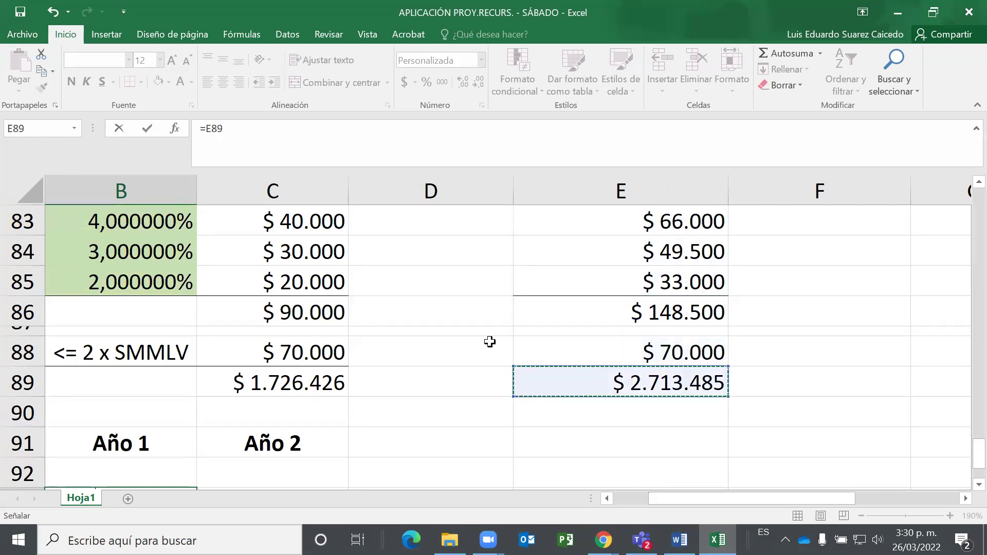
# Multiply the monthly total by 12 to complete the B93 formula as =E89*12.
pyautogui.write('*')
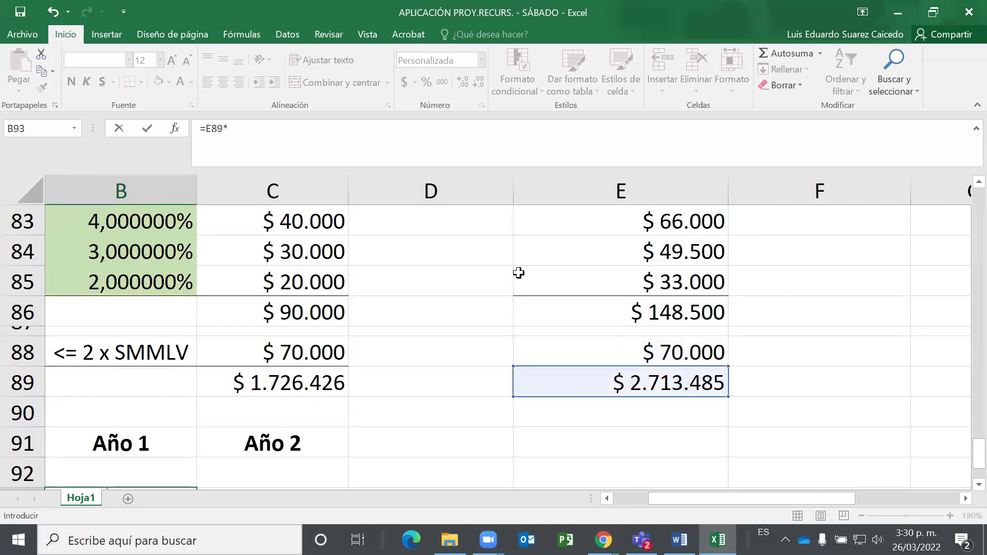
pyautogui.write('12')
pyautogui.press('Return')
pyautogui.press('Up')
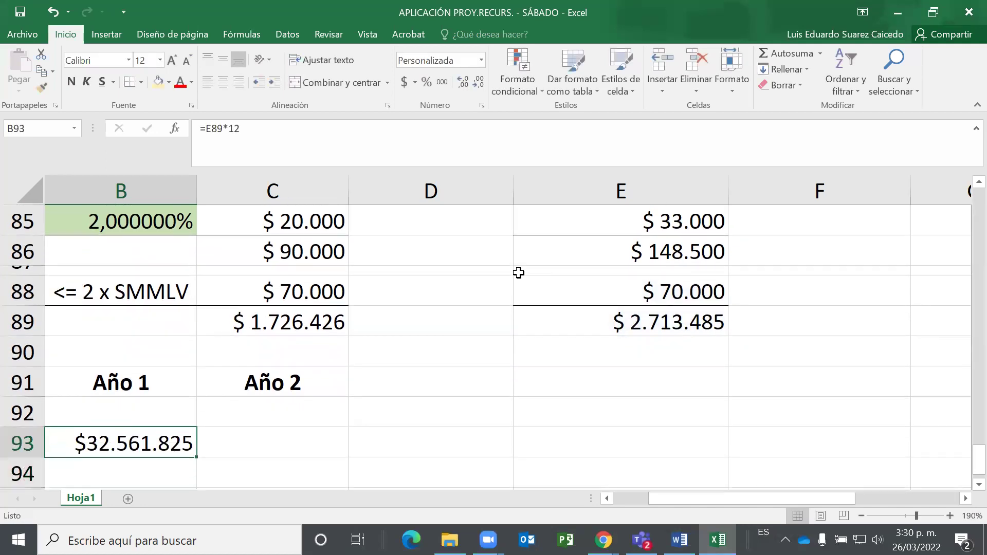
pyautogui.press('Left')
pyautogui.press('Down')
pyautogui.press('Down')
pyautogui.press('Down')
pyautogui.press('Down')
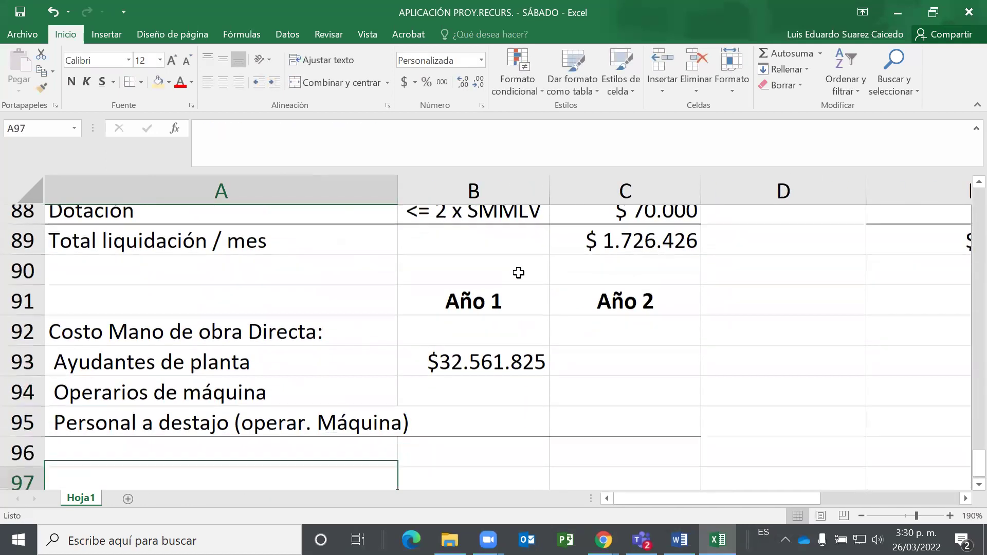
pyautogui.scroll(-1, 518, 272)
pyautogui.press('Up')
pyautogui.press('Up')
pyautogui.press('Up')
pyautogui.press('Up')
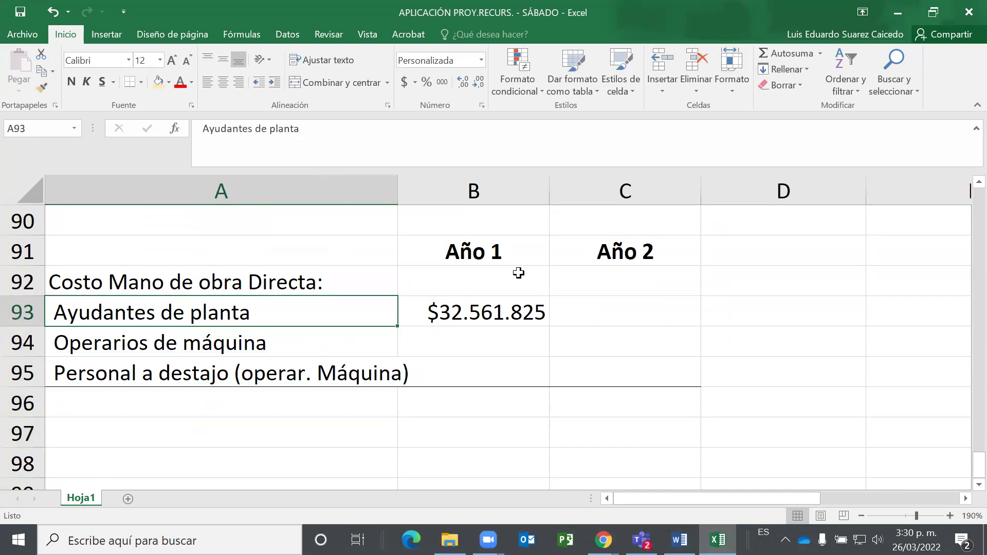
# Enter the two monthly salary figures for comparison beside the table, 908526 in E93 and 1.000.000 in E94.
pyautogui.press('Right')
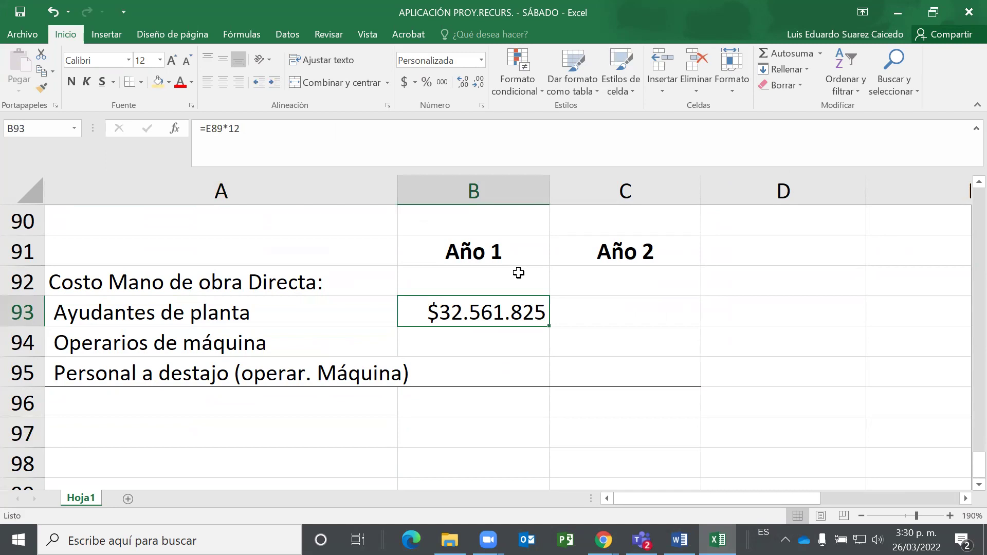
pyautogui.press('Right')
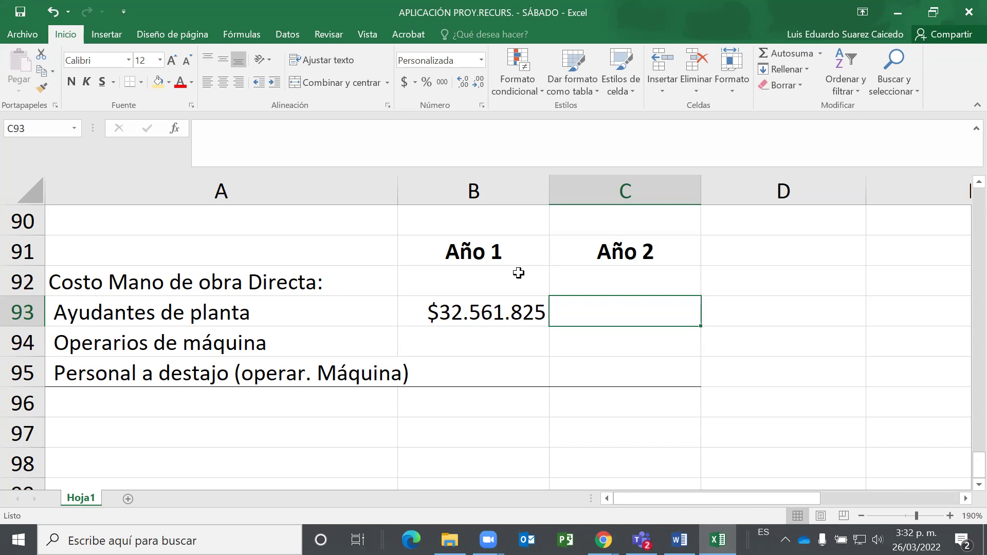
pyautogui.press('Right')
pyautogui.press('Right')
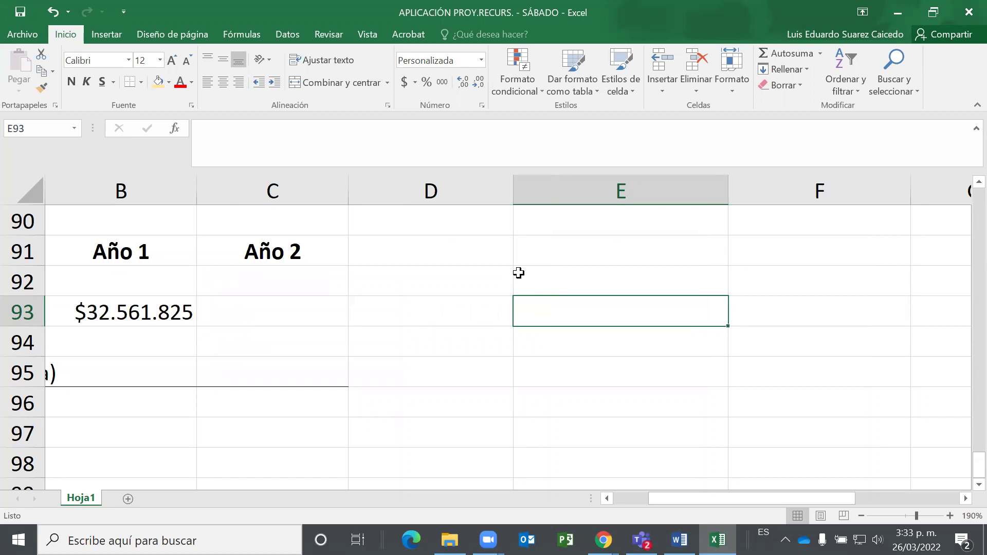
pyautogui.write('908')
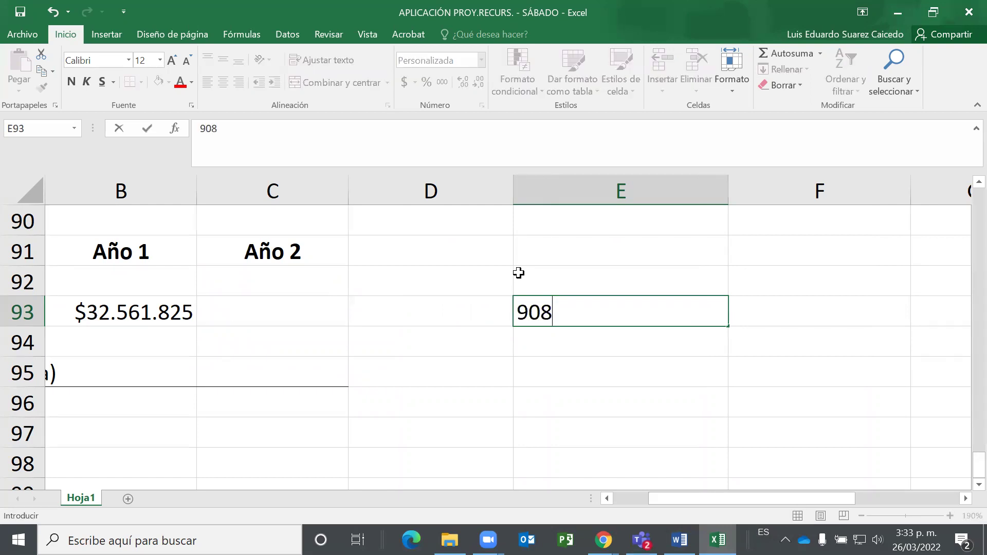
pyautogui.write('526')
pyautogui.press('Return')
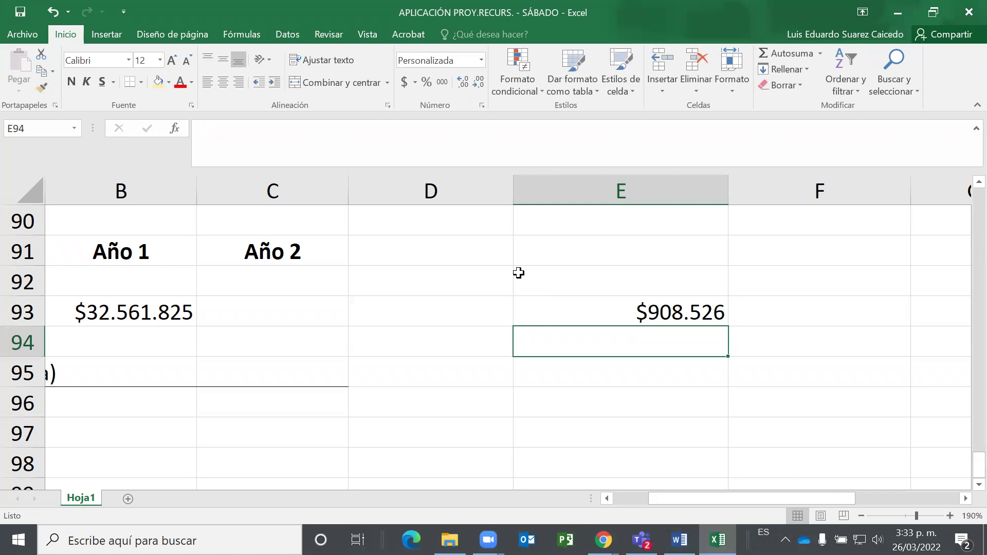
pyautogui.write('1.000.00')
pyautogui.write('0')
pyautogui.press('Return')
pyautogui.press('Up')
pyautogui.press('Up')
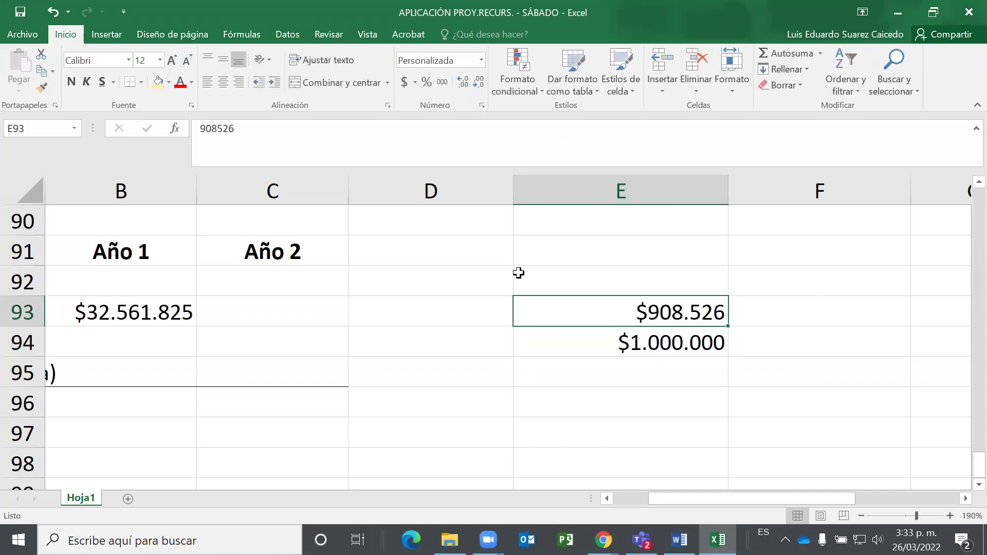
pyautogui.press('Down')
pyautogui.press('Up')
pyautogui.press('Down')
pyautogui.press('Up')
pyautogui.press('Down')
pyautogui.press('Up')
pyautogui.press('Down')
pyautogui.press('Up')
pyautogui.press('Down')
# Calculate the salary increase in E95 with the formula =E94/E93-1 and format the result as a percentage.
pyautogui.press('Down')
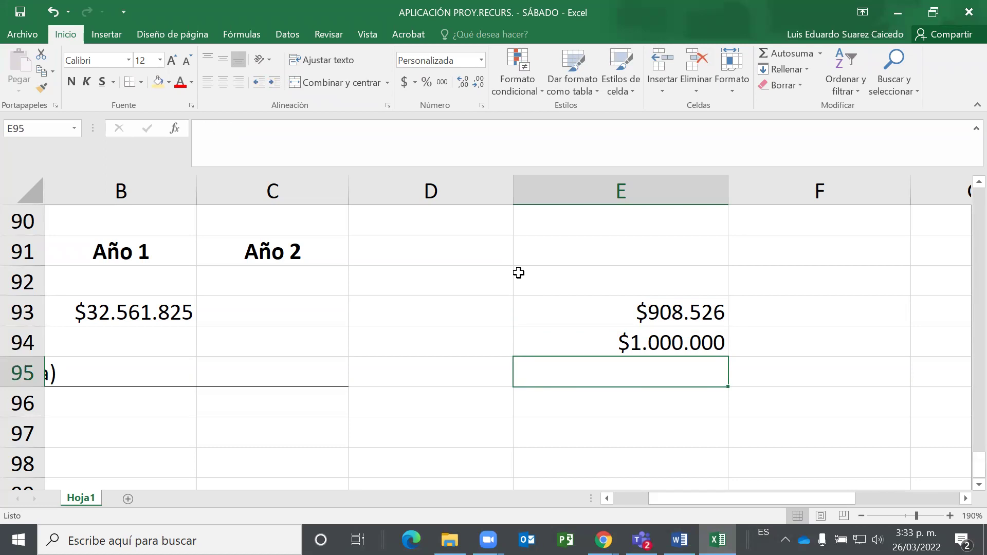
pyautogui.press('Up')
pyautogui.press('Down')
pyautogui.write('=')
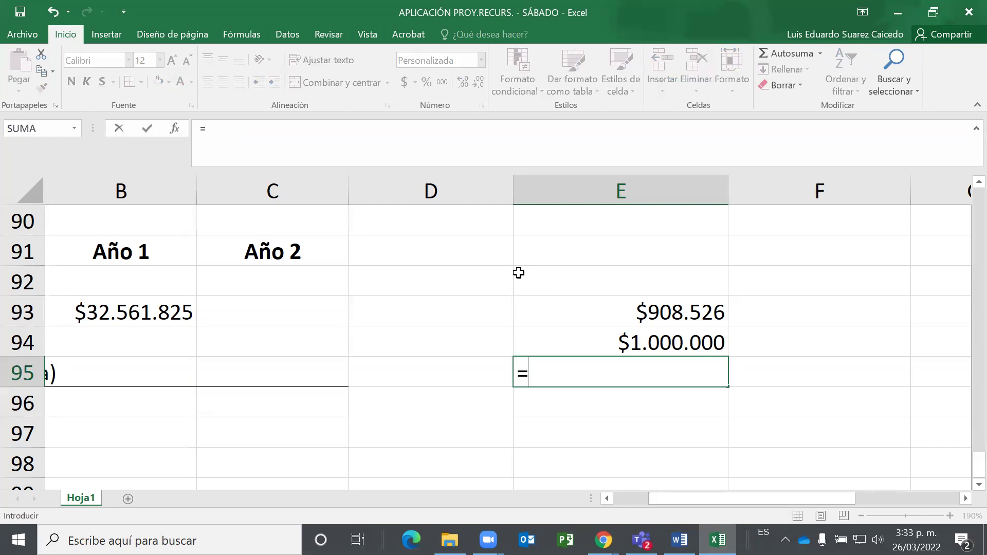
pyautogui.press('Up')
pyautogui.write('/')
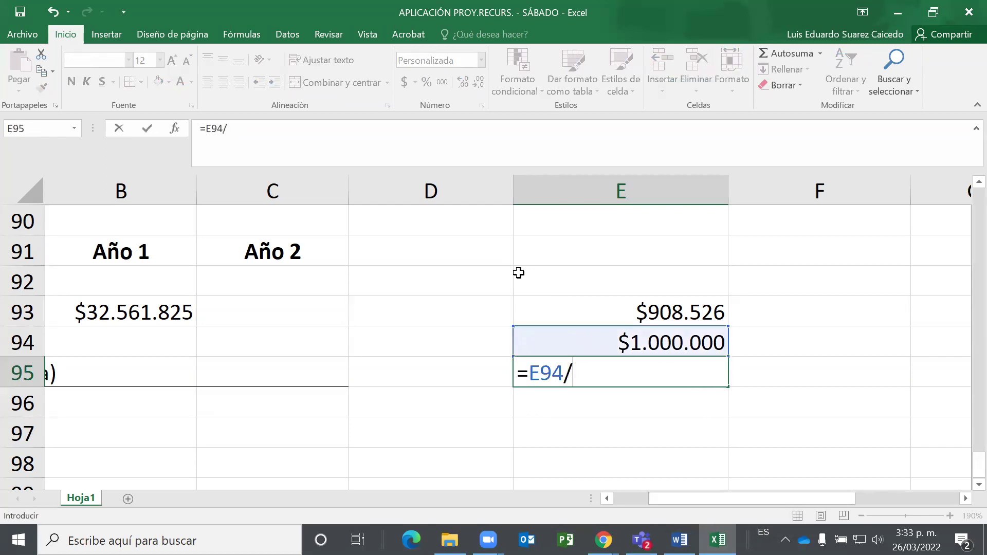
pyautogui.press('Up')
pyautogui.press('Up')
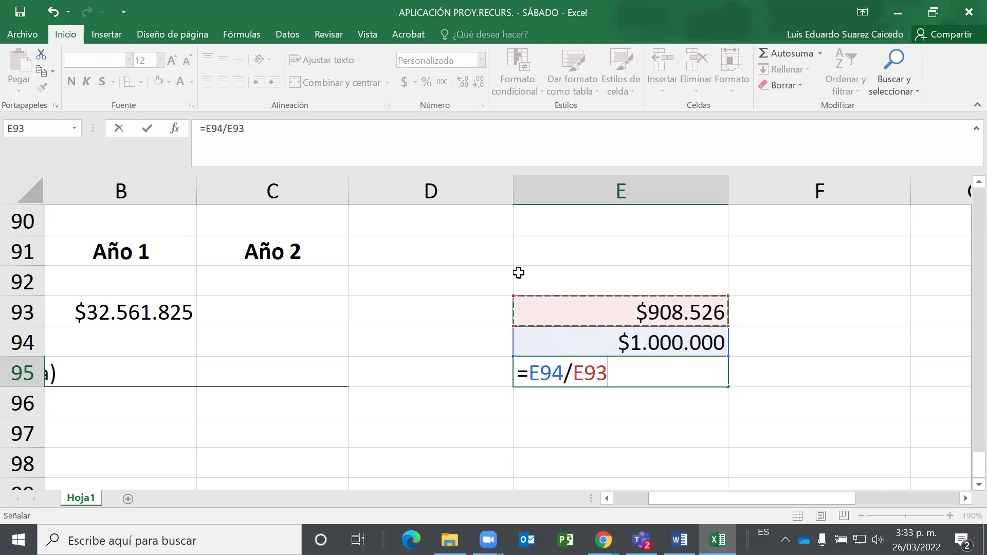
pyautogui.write('-1')
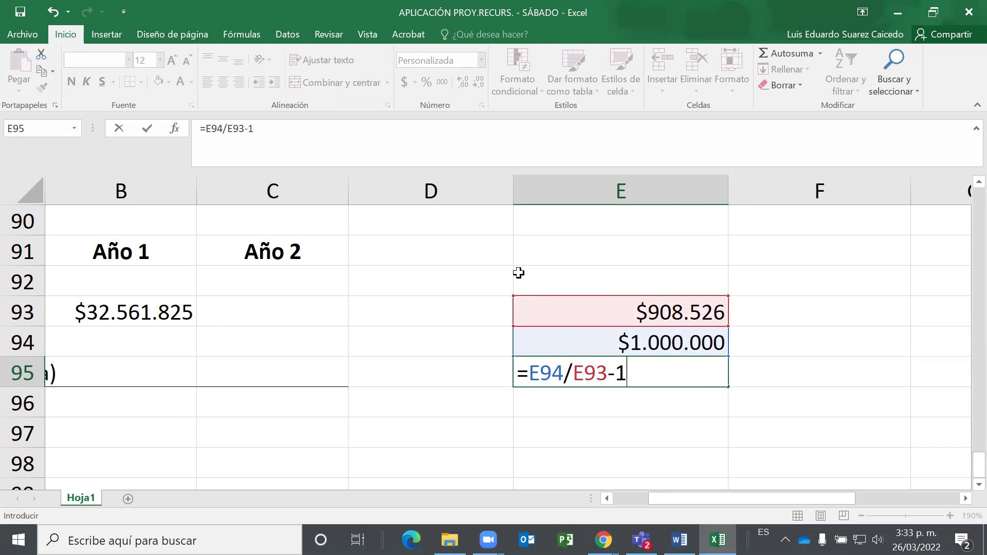
pyautogui.press('Return')
pyautogui.press('Up')
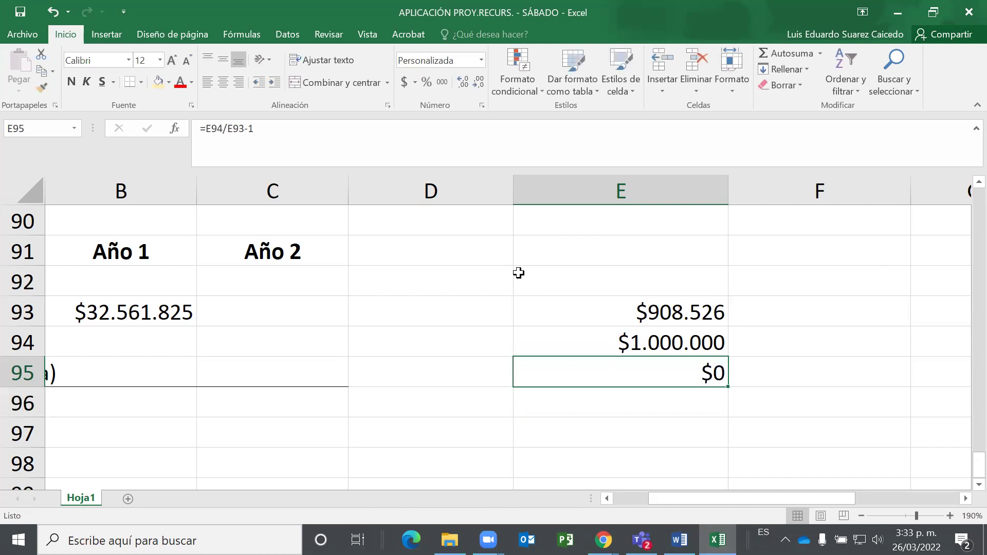
pyautogui.click(430, 85)
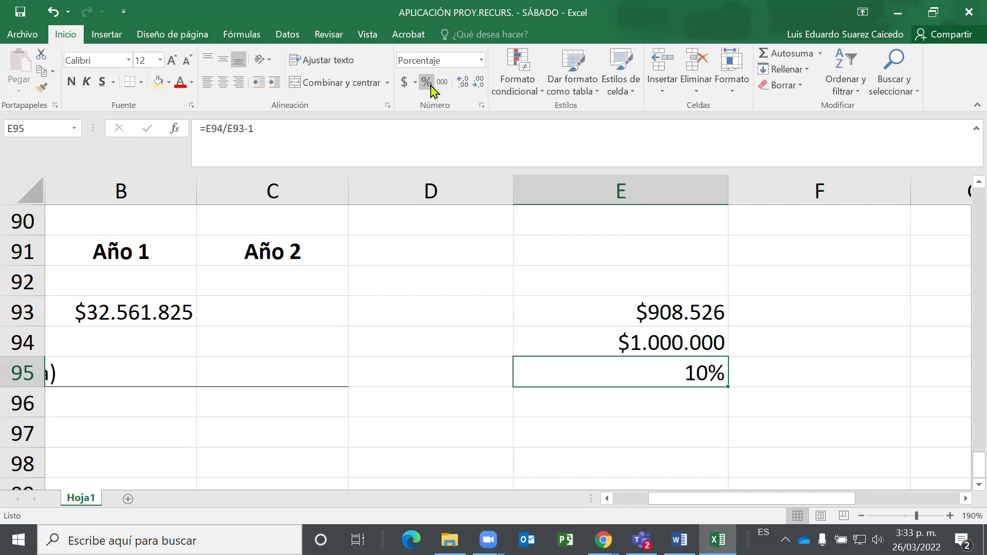
# Show the growth rate in E95 with two decimal places and check the amounts it compares in E93 and E94.
pyautogui.click(458, 89)
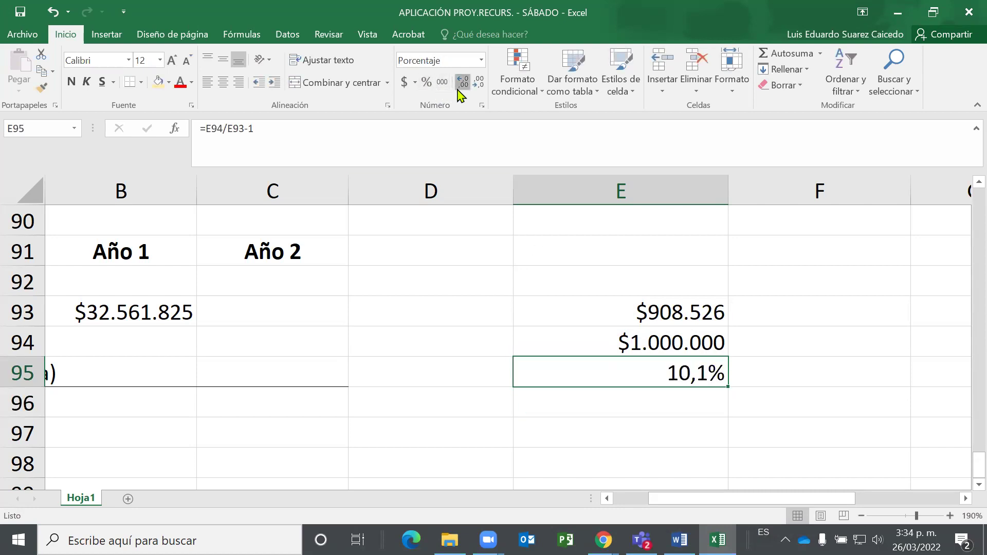
pyautogui.click(458, 90)
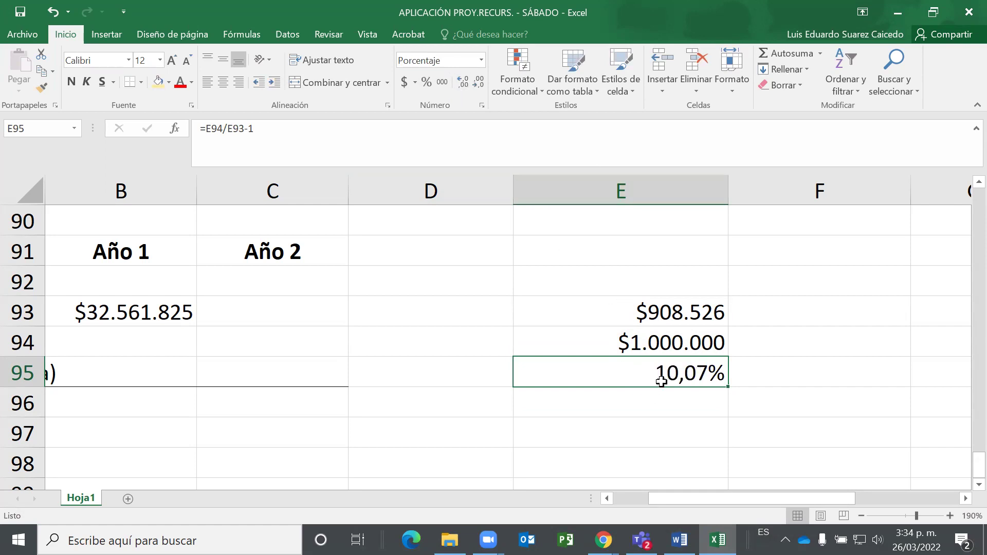
pyautogui.click(673, 308)
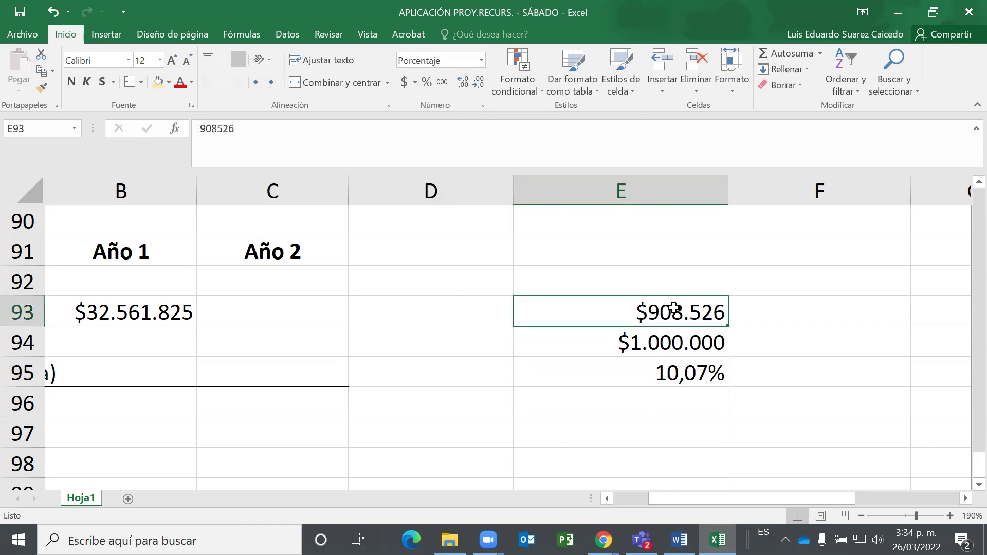
pyautogui.click(666, 342)
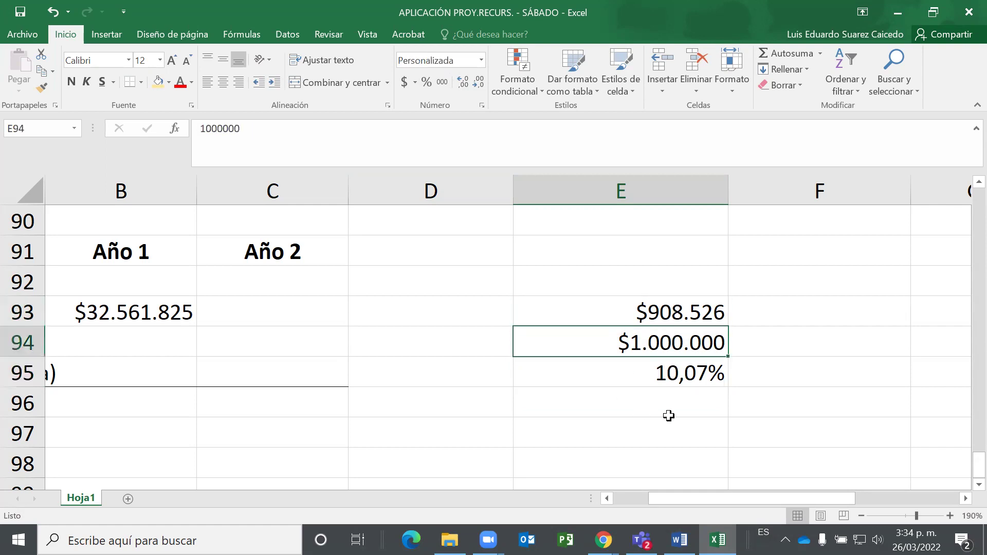
pyautogui.click(661, 372)
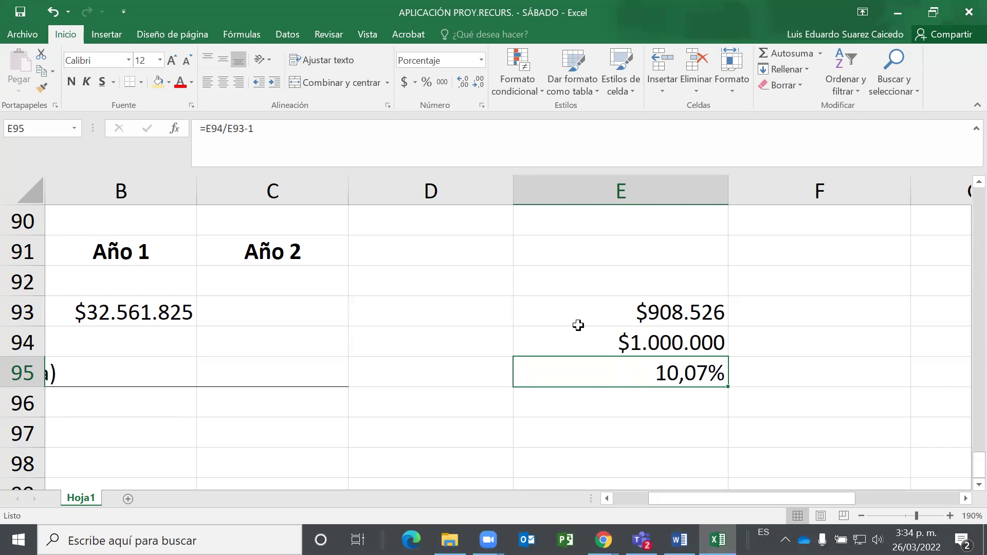
pyautogui.click(749, 343)
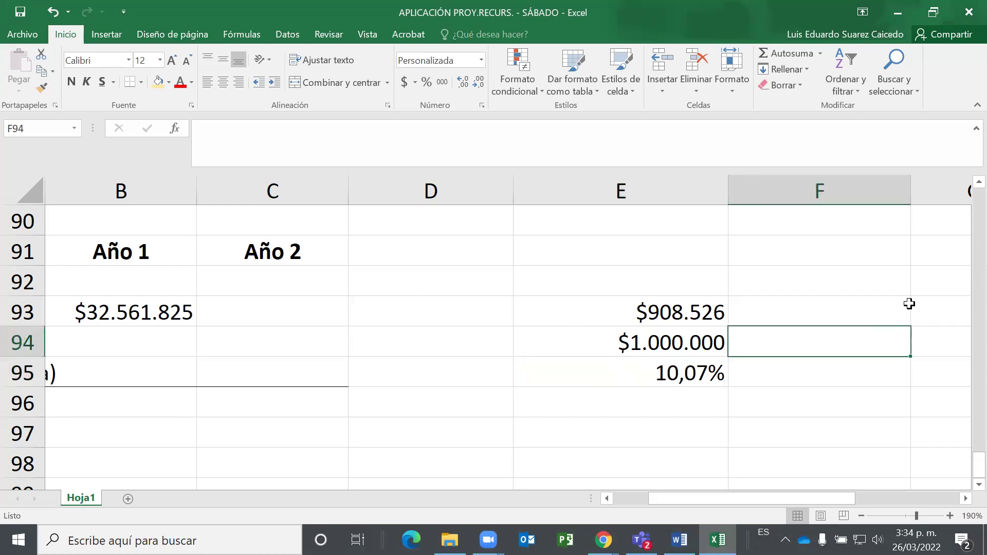
pyautogui.write('3')
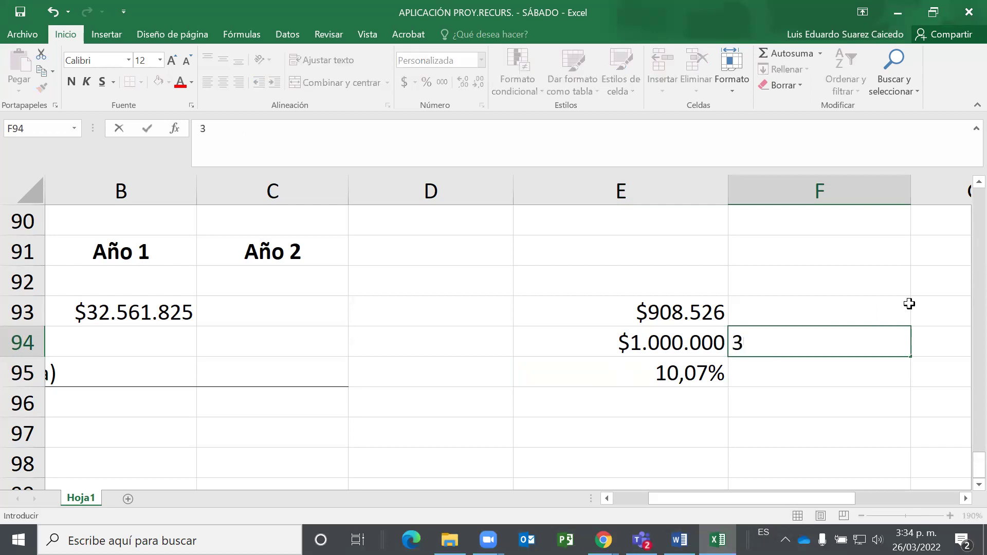
pyautogui.press('Escape')
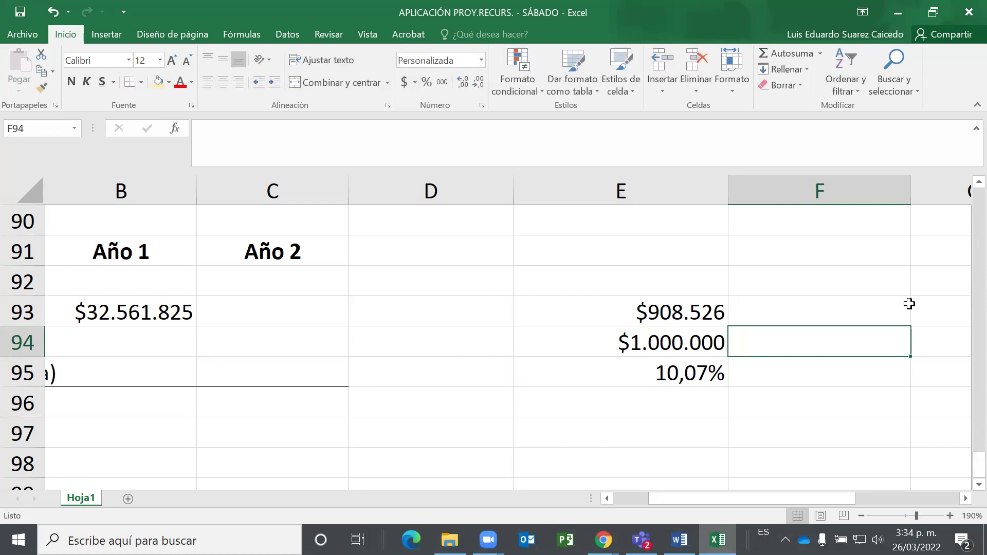
# Enter the base amount 3000000 in cell F93.
pyautogui.click(909, 305)
pyautogui.write('300')
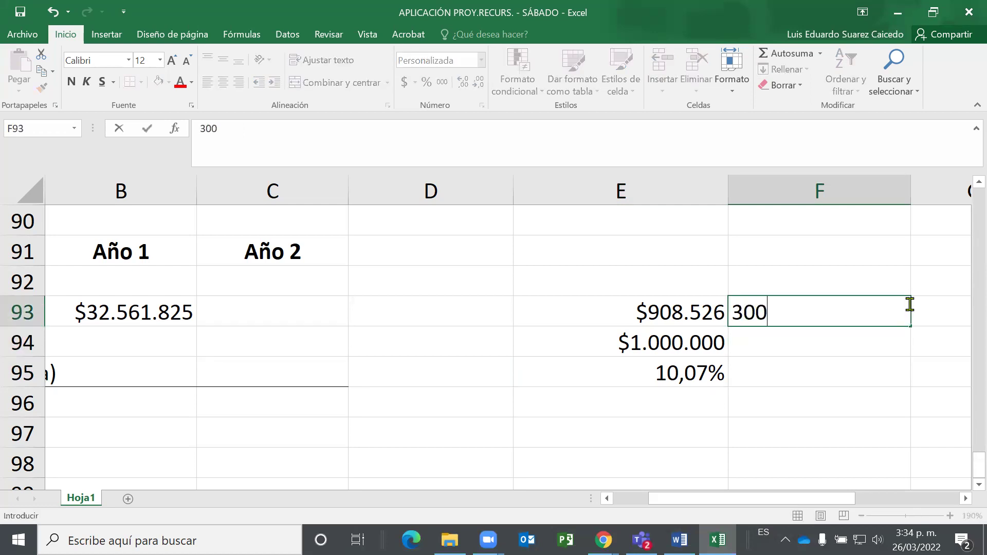
pyautogui.write('00000')
pyautogui.press('Return')
pyautogui.click(909, 305)
pyautogui.press('BackSpace')
pyautogui.press('Return')
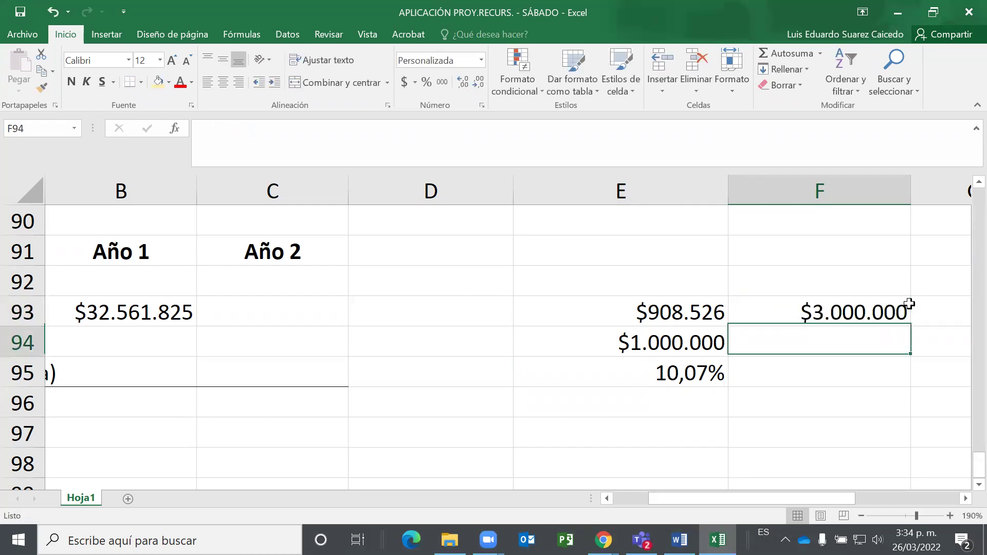
# Enter the rate 5,62% in cell F95 and format it as a percentage with two decimal places.
pyautogui.press('Down')
pyautogui.press('Left')
pyautogui.press('Right')
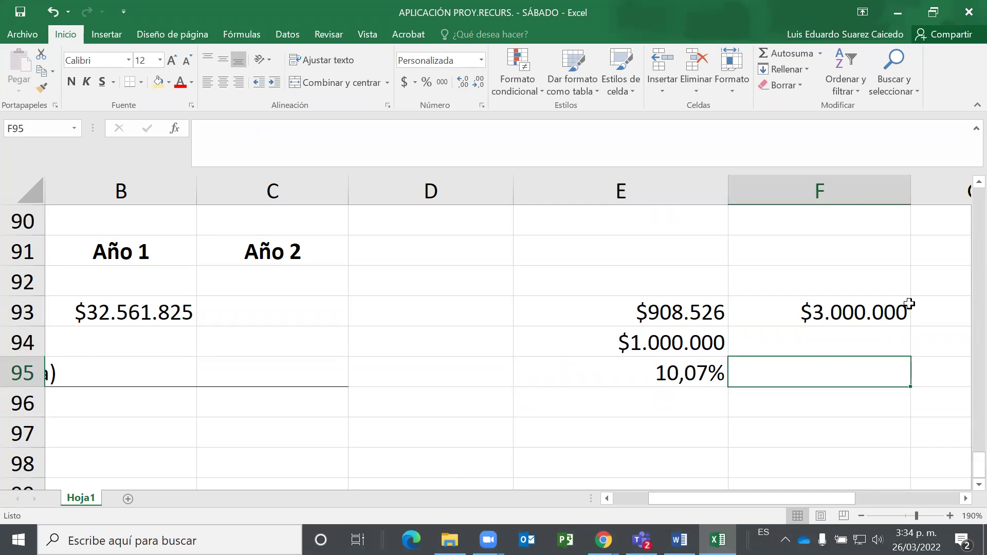
pyautogui.write('5,6')
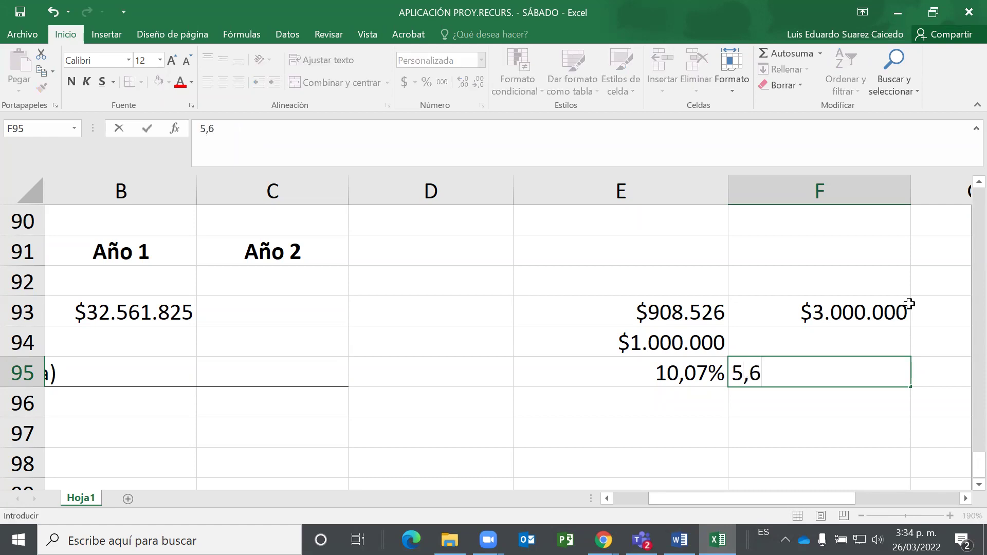
pyautogui.write('2%')
pyautogui.hotkey('ctrl', 'Return')
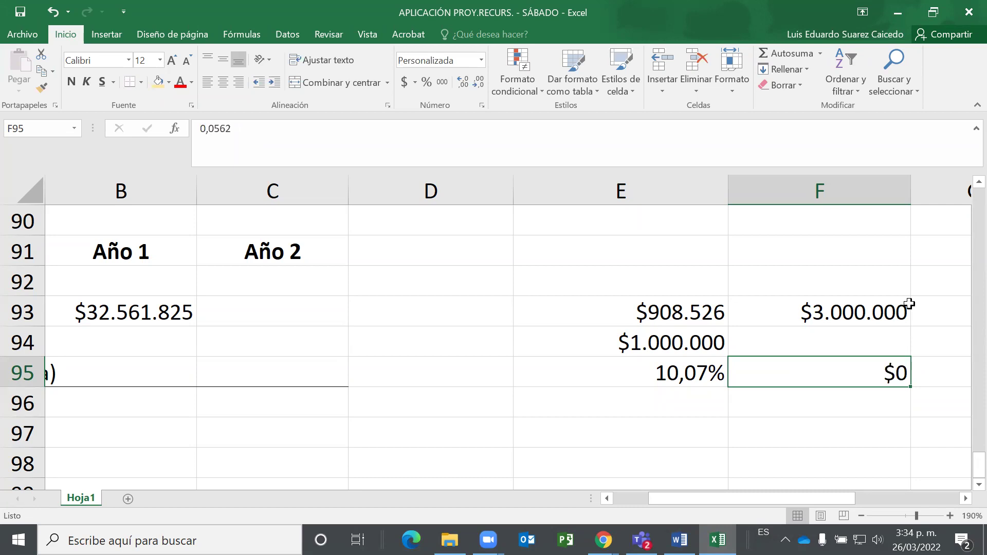
pyautogui.click(428, 82)
pyautogui.click(463, 81)
pyautogui.click(463, 81)
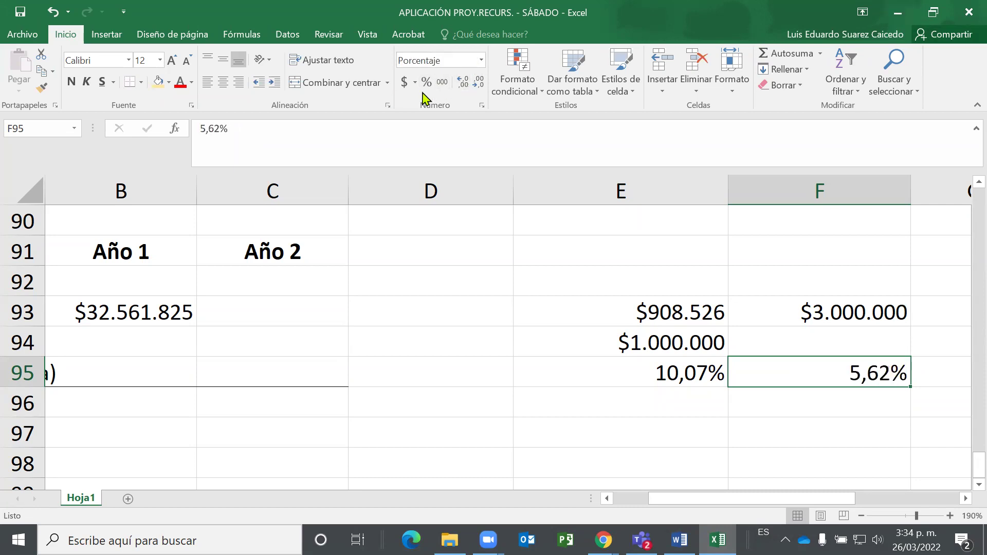
# Calculate the increased amount in cell F94 with the formula =F93+F93*F95.
pyautogui.click(859, 313)
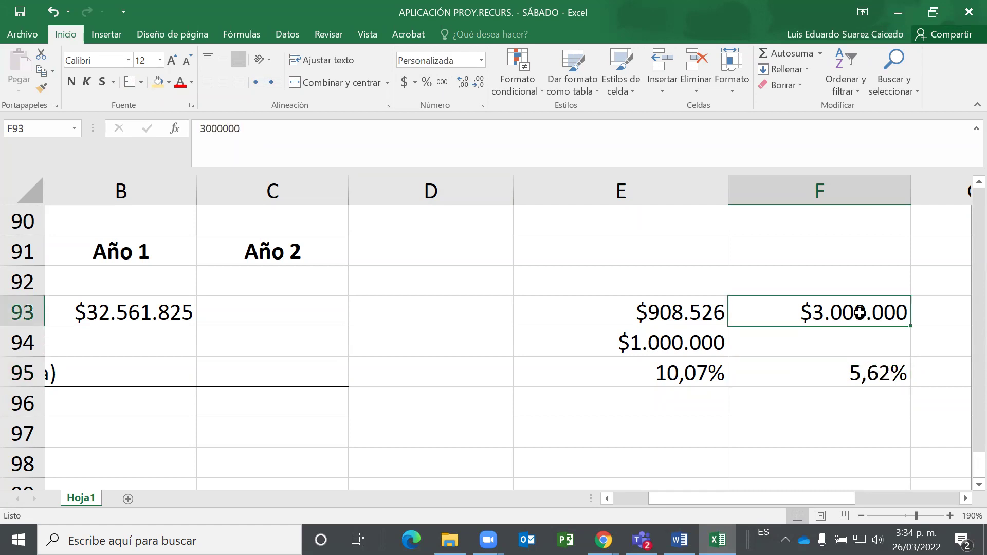
pyautogui.click(864, 373)
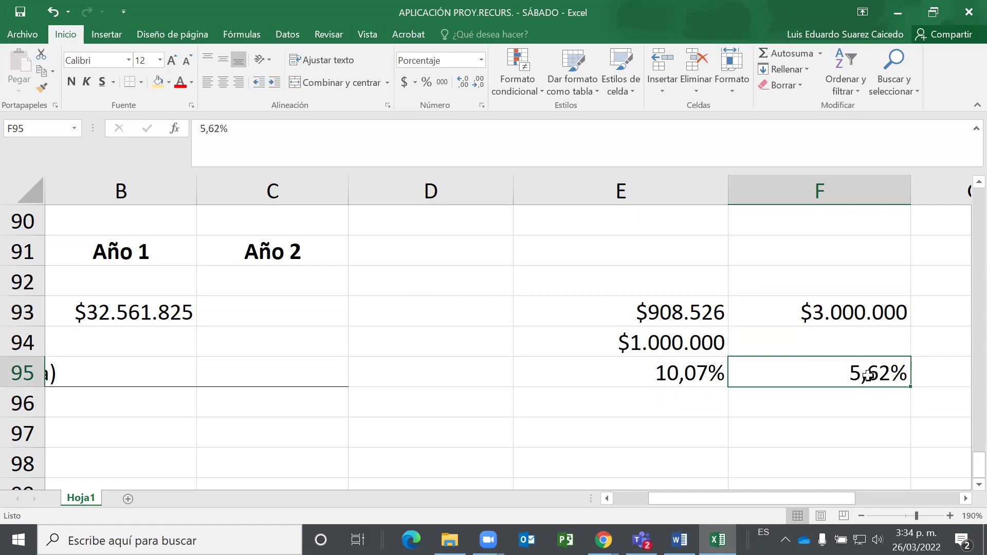
pyautogui.click(858, 342)
pyautogui.write('=')
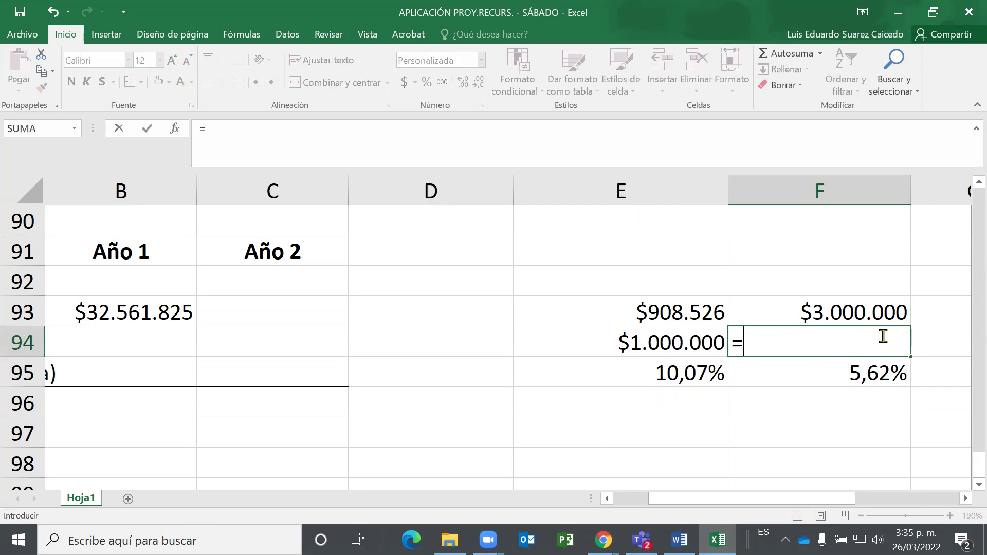
pyautogui.press('Up')
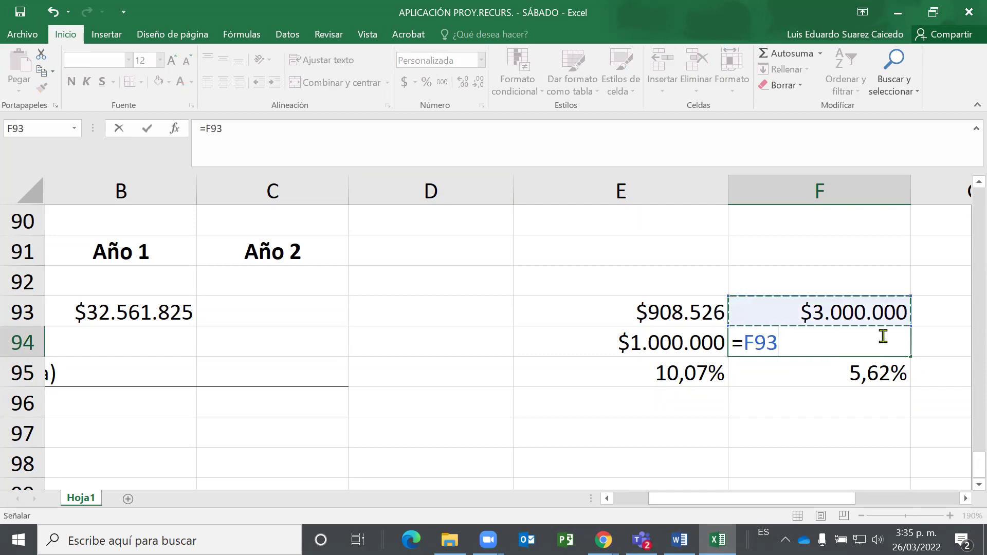
pyautogui.write('+')
pyautogui.press('Up')
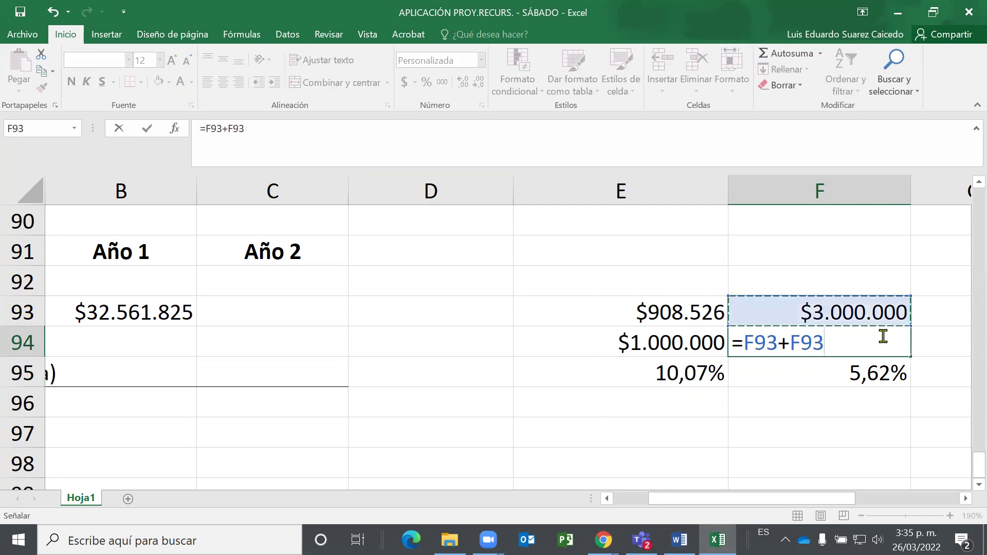
pyautogui.write('*')
pyautogui.press('Down')
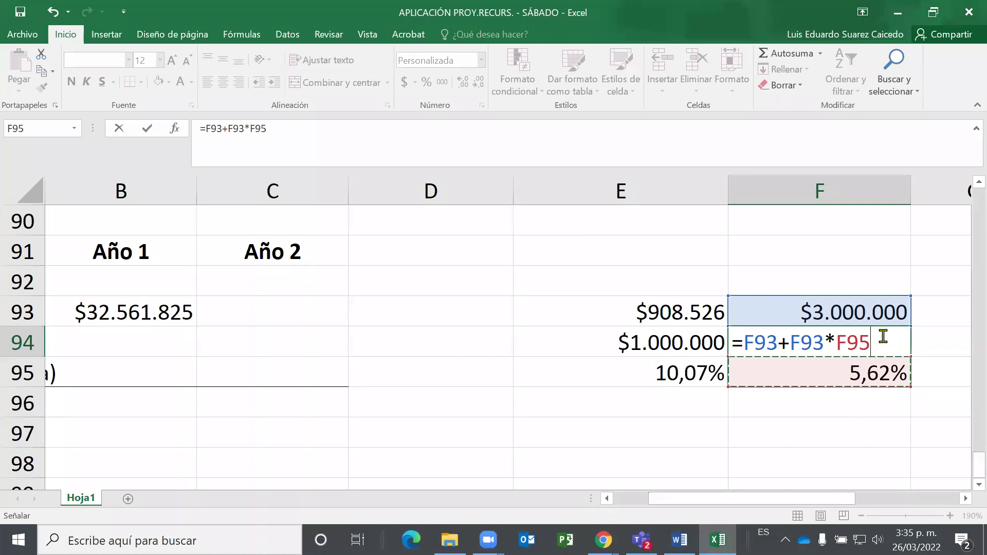
pyautogui.press('Return')
pyautogui.click(882, 335)
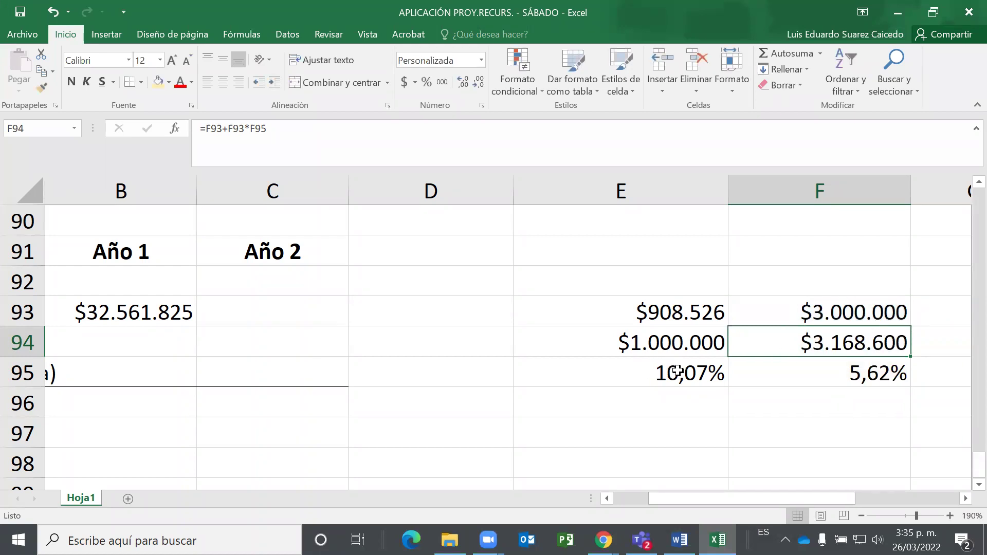
# Calculate the percentage change between the two column F amounts in cell F96 with the formula =F94/F93-1.
pyautogui.click(837, 406)
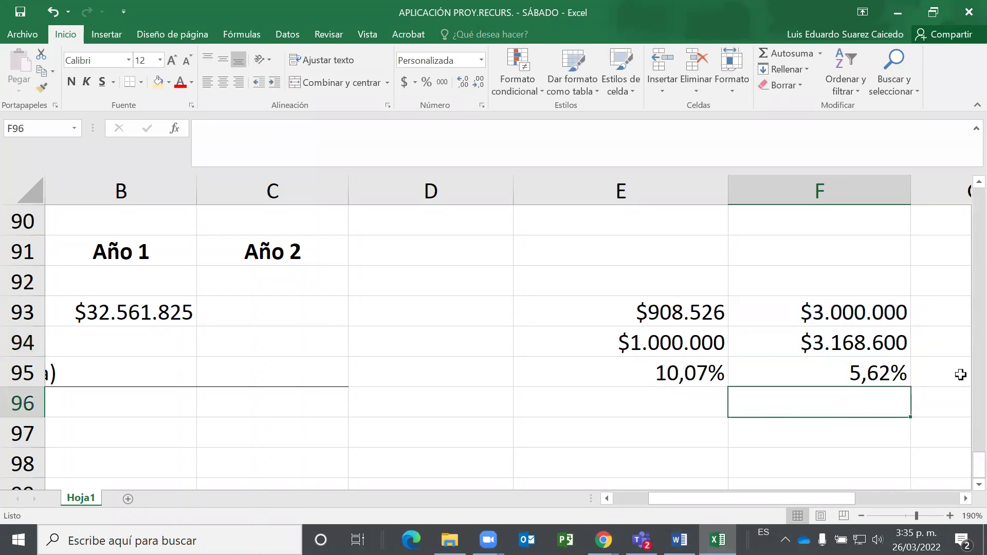
pyautogui.click(820, 307)
pyautogui.click(817, 338)
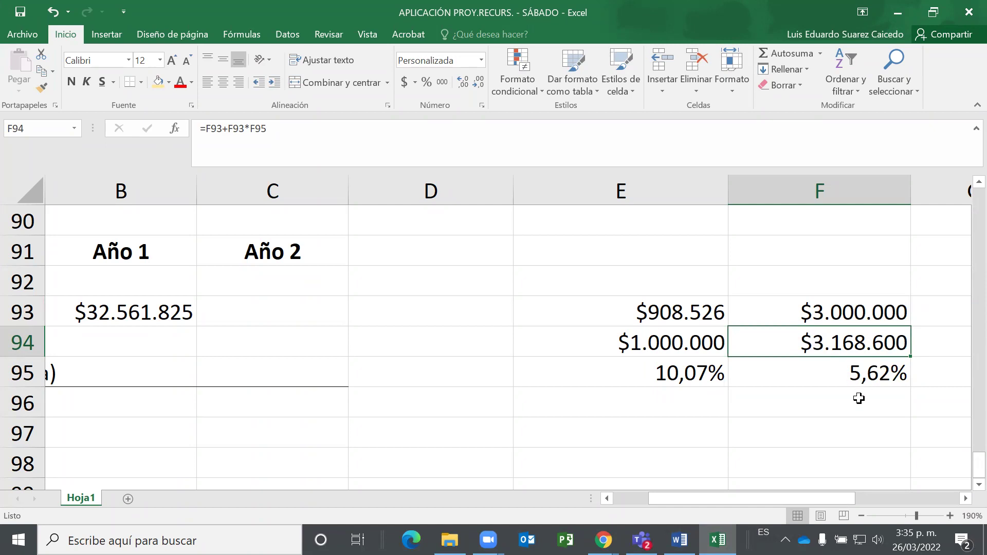
pyautogui.click(858, 400)
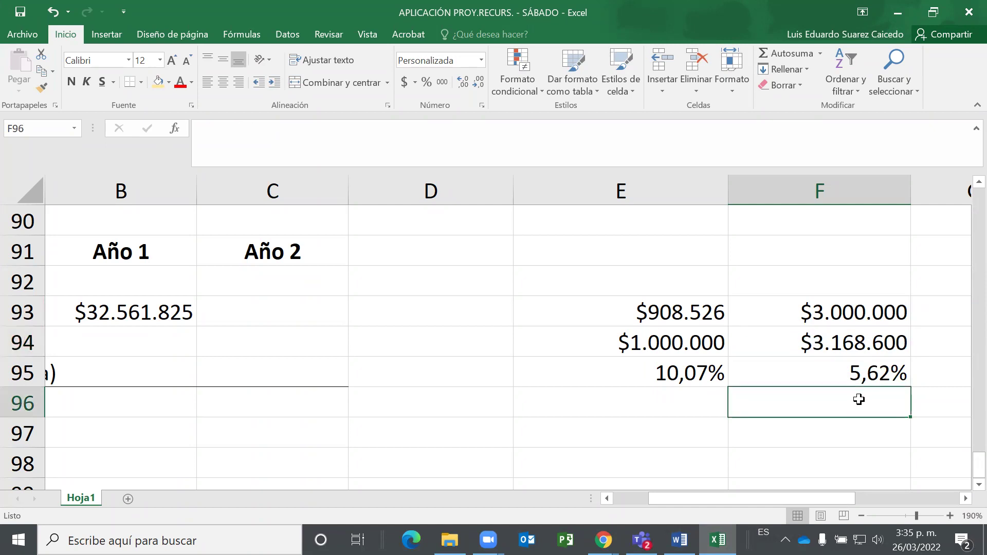
pyautogui.write('=')
pyautogui.press('Up')
pyautogui.press('Up')
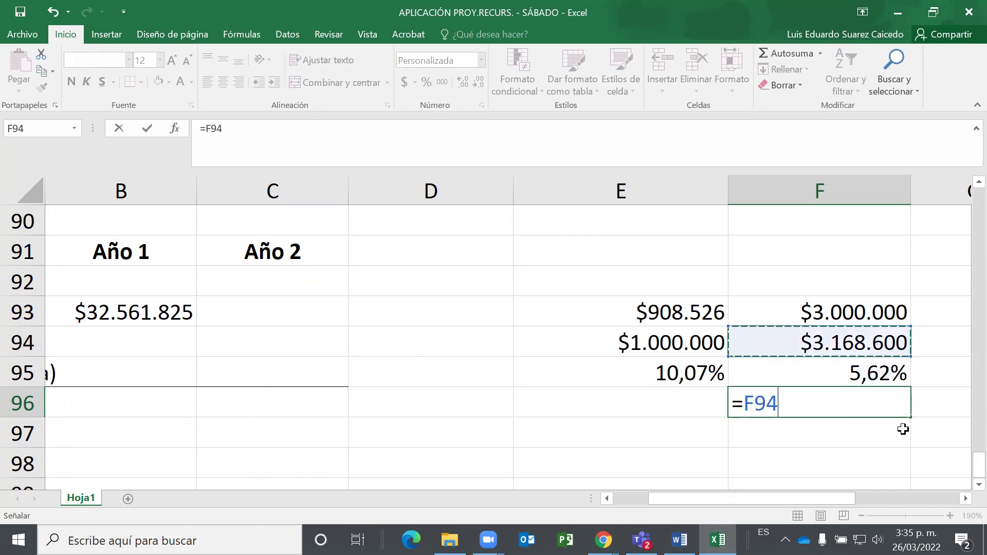
pyautogui.write('/')
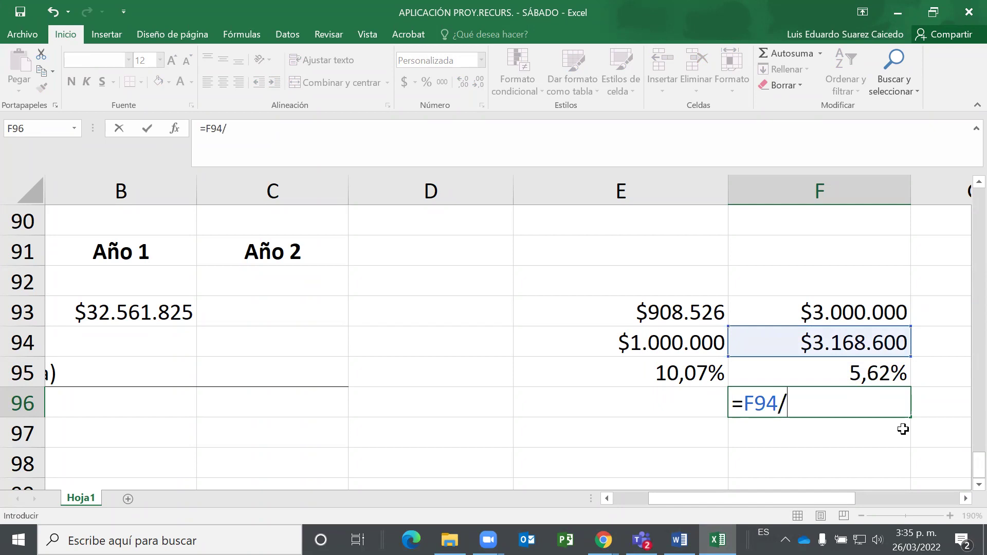
pyautogui.press('Up')
pyautogui.press('Up')
pyautogui.press('Up')
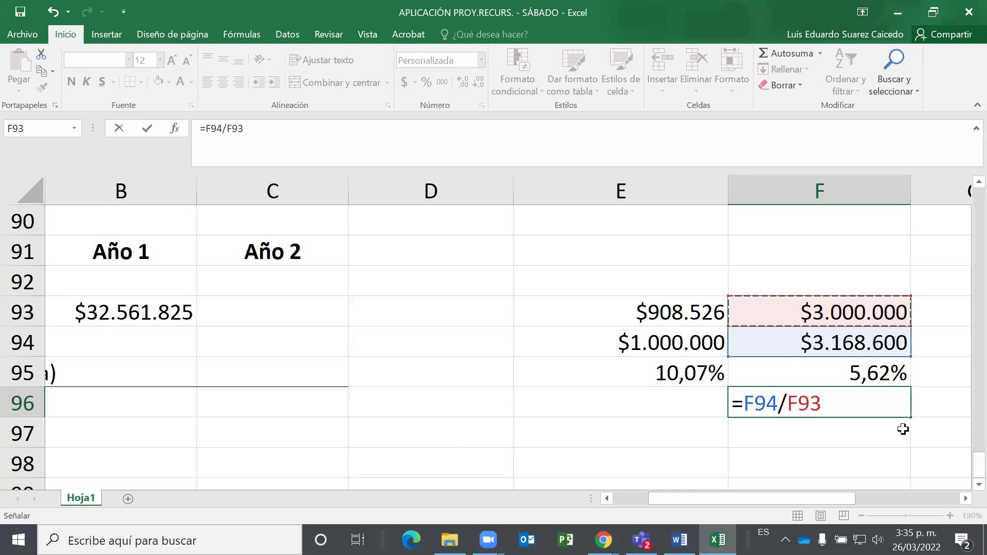
pyautogui.write('-1')
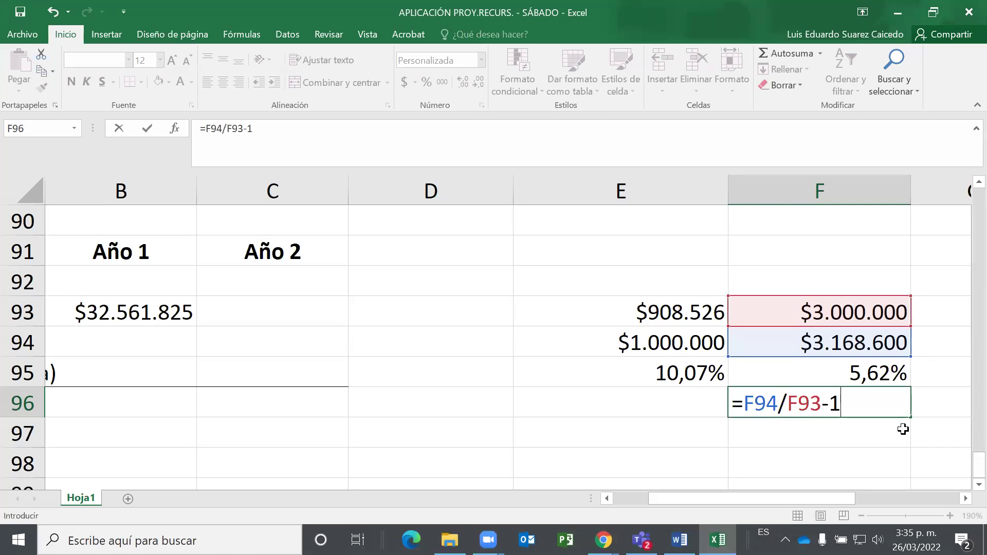
pyautogui.press('Return')
pyautogui.press('Up')
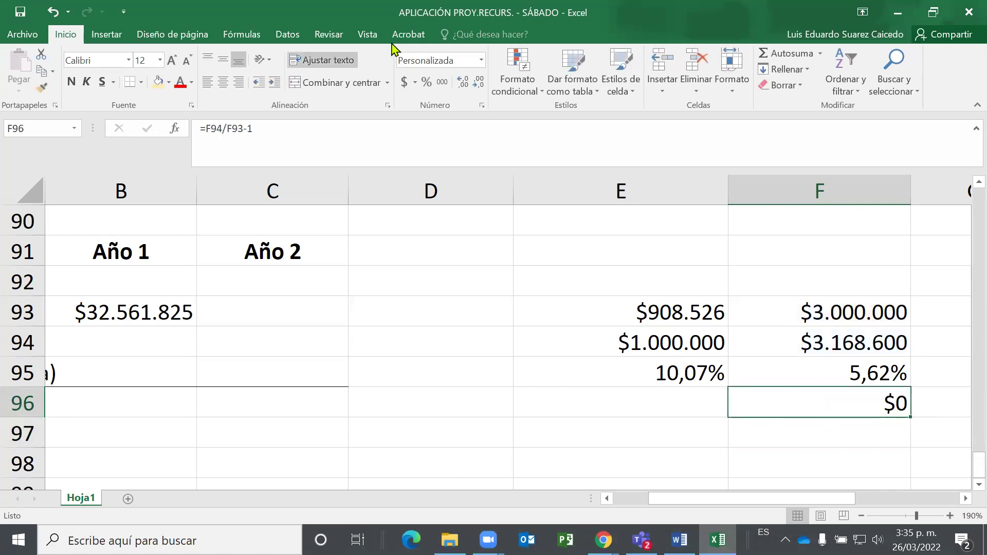
# Format the result in F96 as a percentage with two decimal places.
pyautogui.click(426, 82)
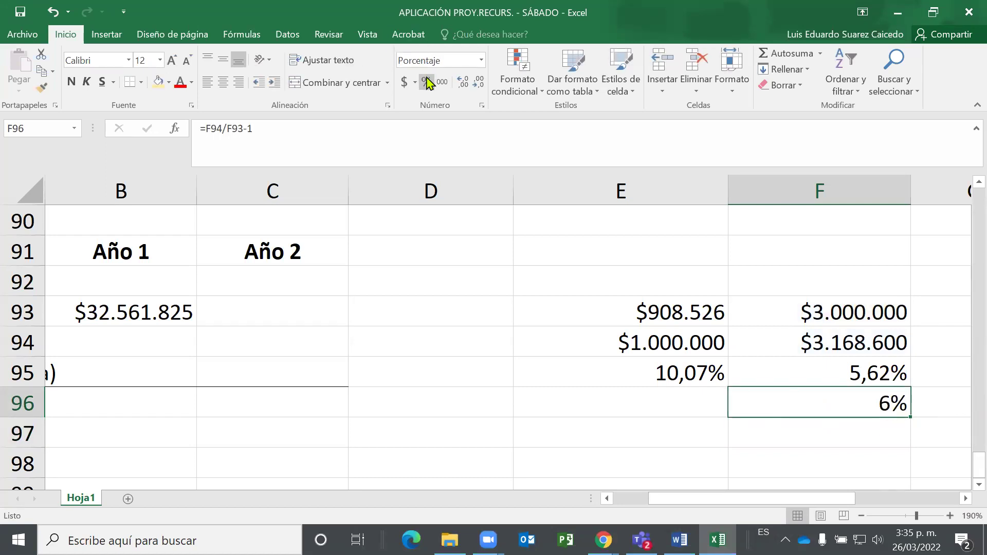
pyautogui.click(463, 83)
pyautogui.click(463, 82)
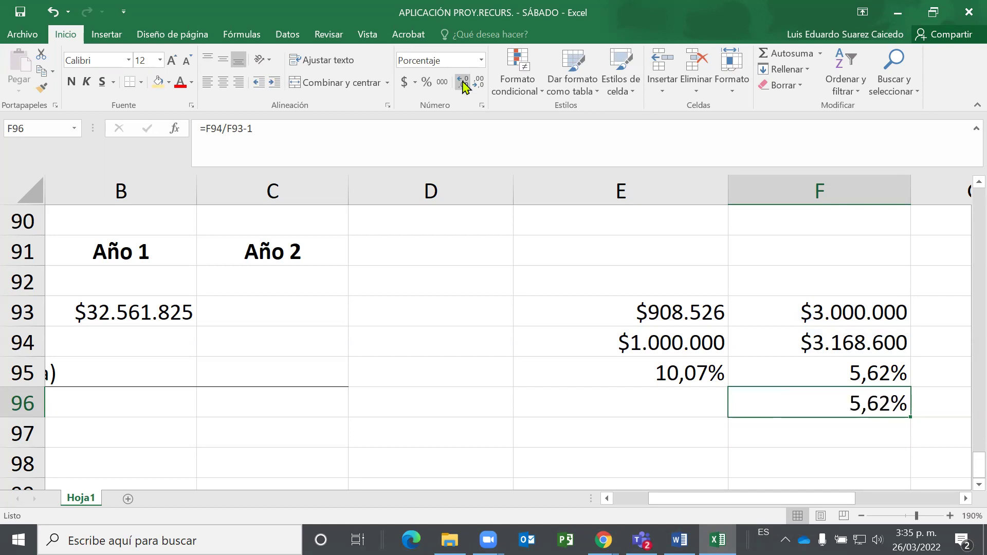
# Review the rate in F95, the base amount in F93 and the increase formula in F94.
pyautogui.click(874, 371)
pyautogui.click(817, 339)
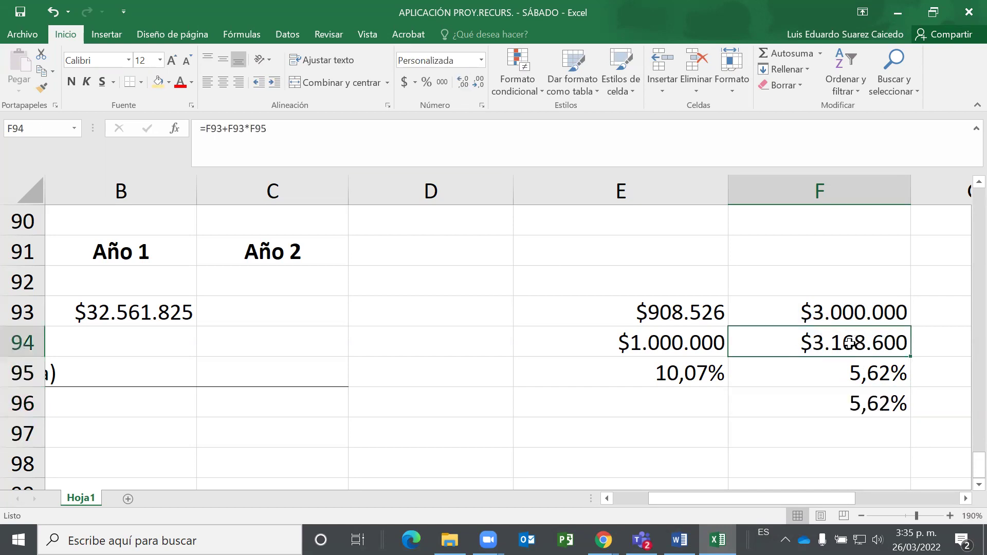
pyautogui.click(833, 311)
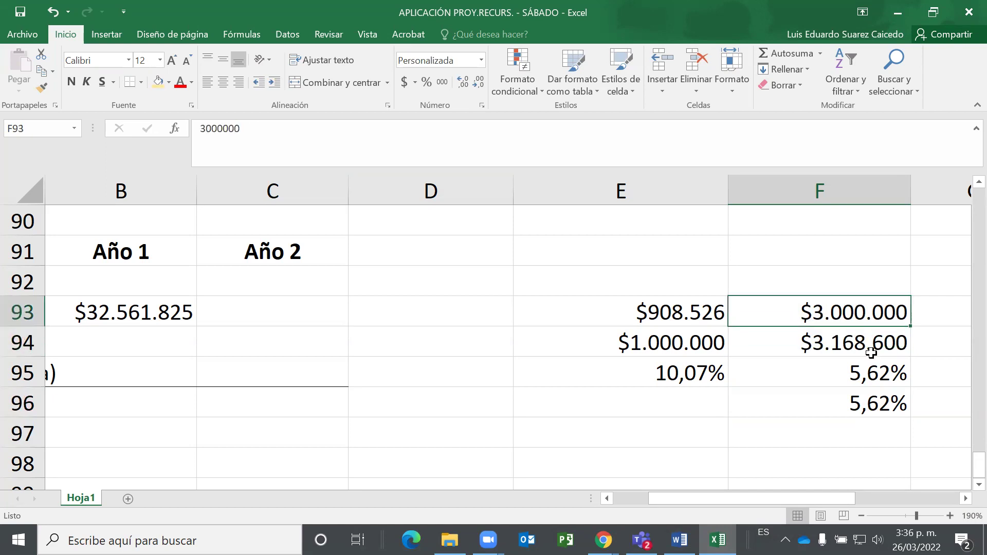
pyautogui.click(868, 373)
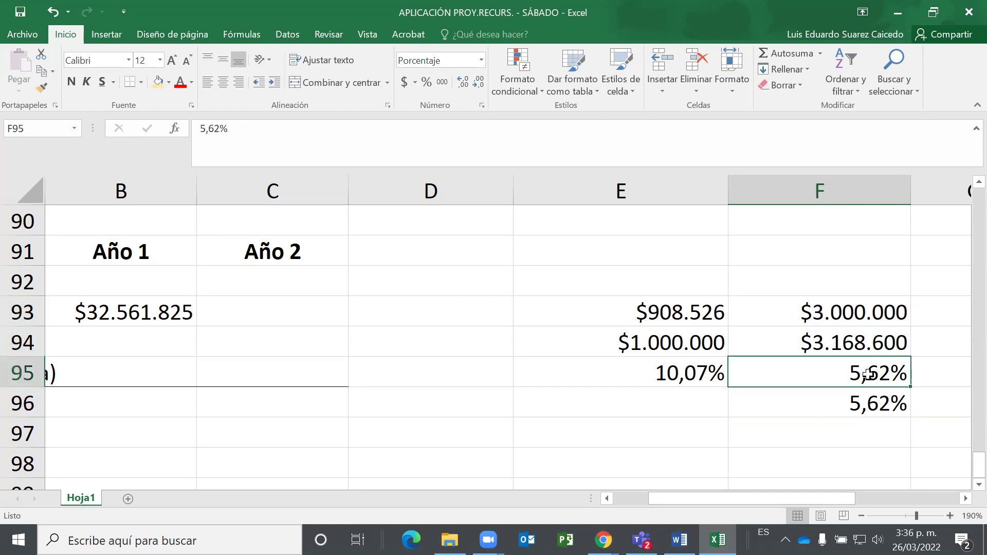
pyautogui.click(838, 342)
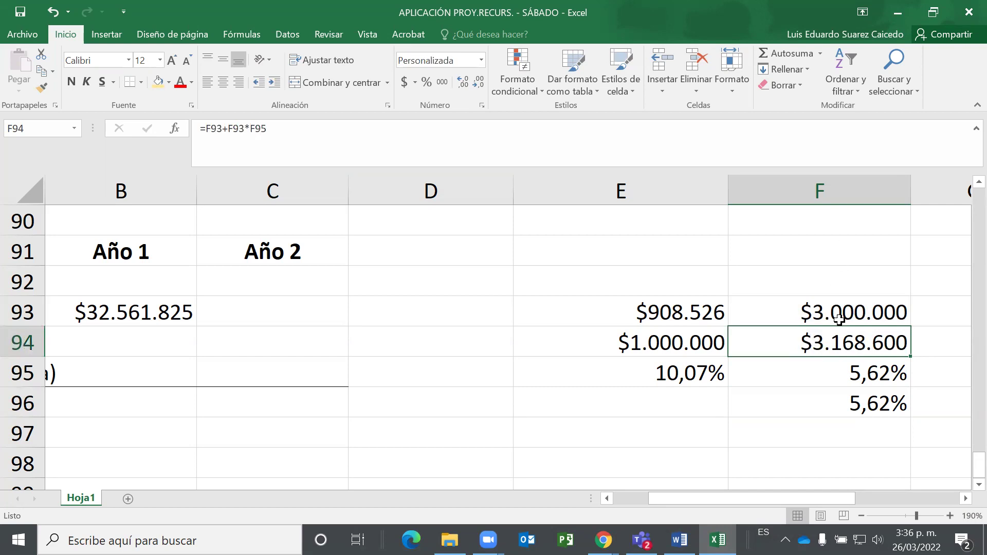
# Review the percentage change formulas in cells F96 and E95.
pyautogui.click(857, 402)
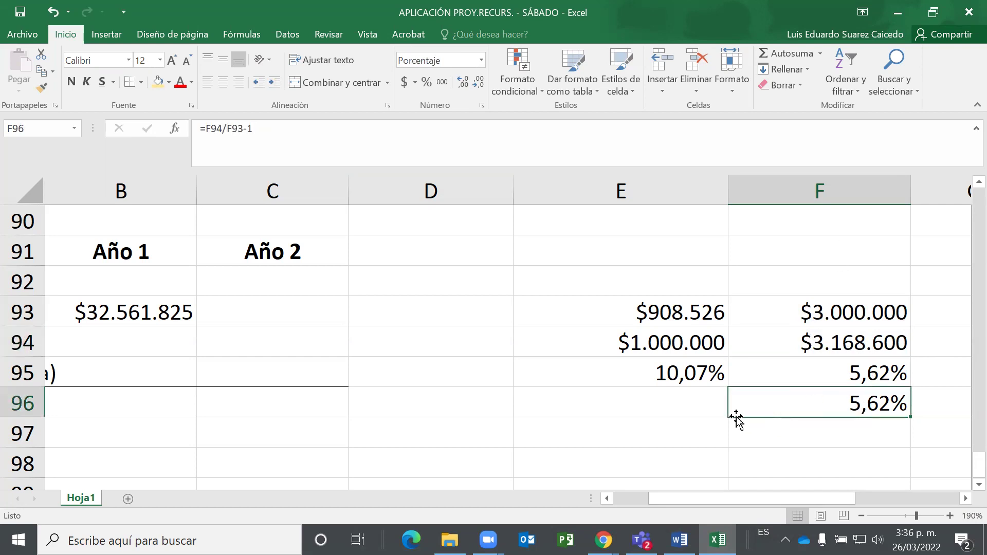
pyautogui.click(666, 381)
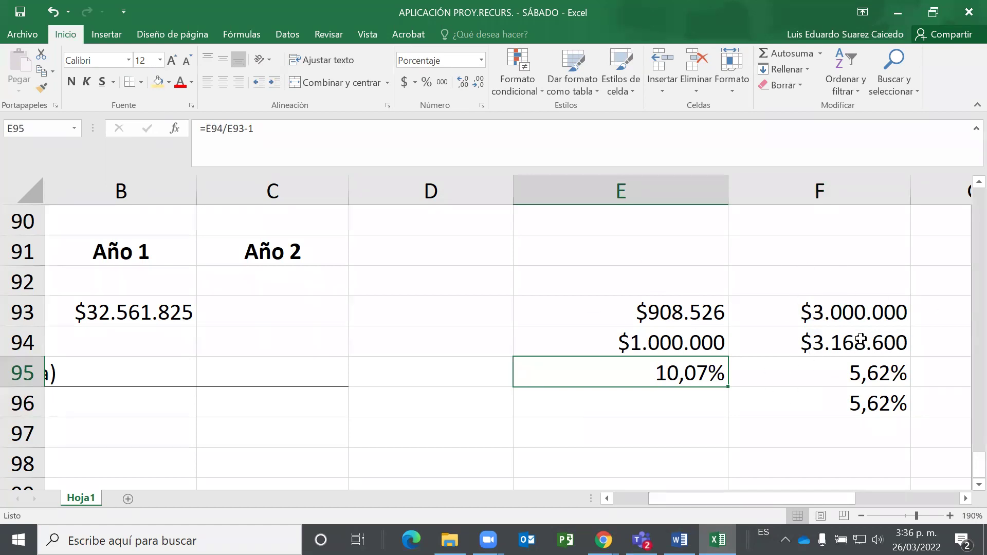
pyautogui.click(338, 401)
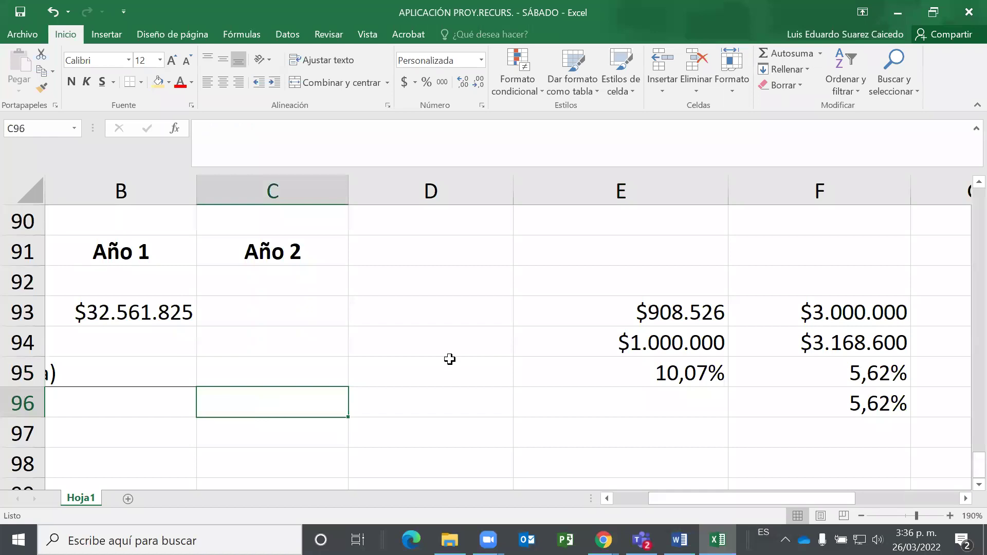
# Examine the Ayudantes de planta row of the direct labour cost table, including its Año 1 and Año 2 cells.
pyautogui.press('Left')
pyautogui.press('Left')
pyautogui.press('Up')
pyautogui.press('Up')
pyautogui.press('Up')
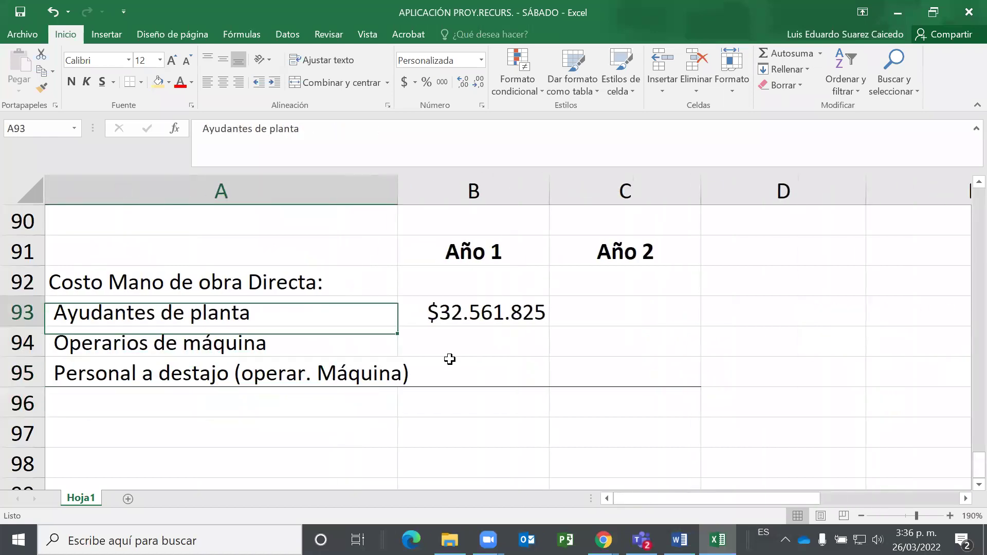
pyautogui.press('Right')
pyautogui.press('Right')
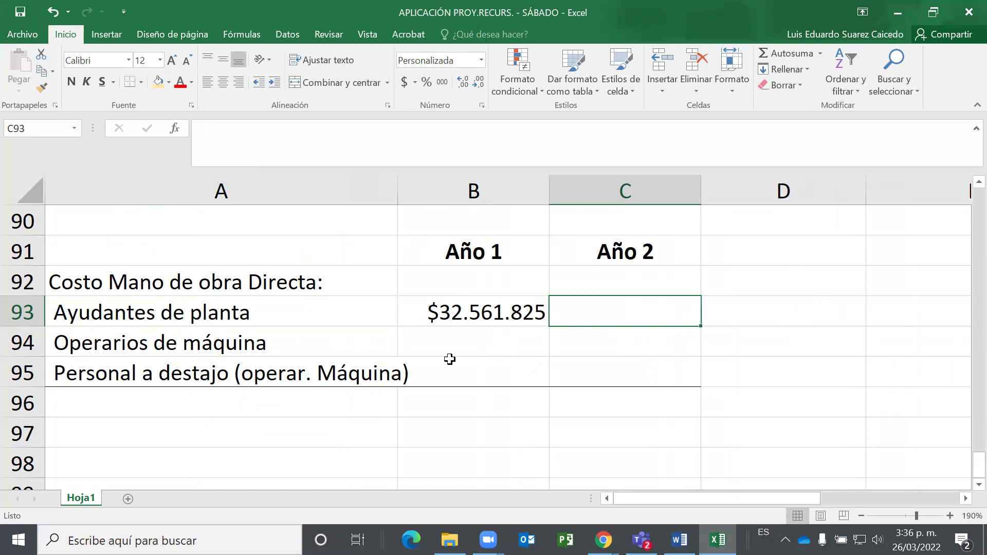
pyautogui.press('Right')
pyautogui.press('Up')
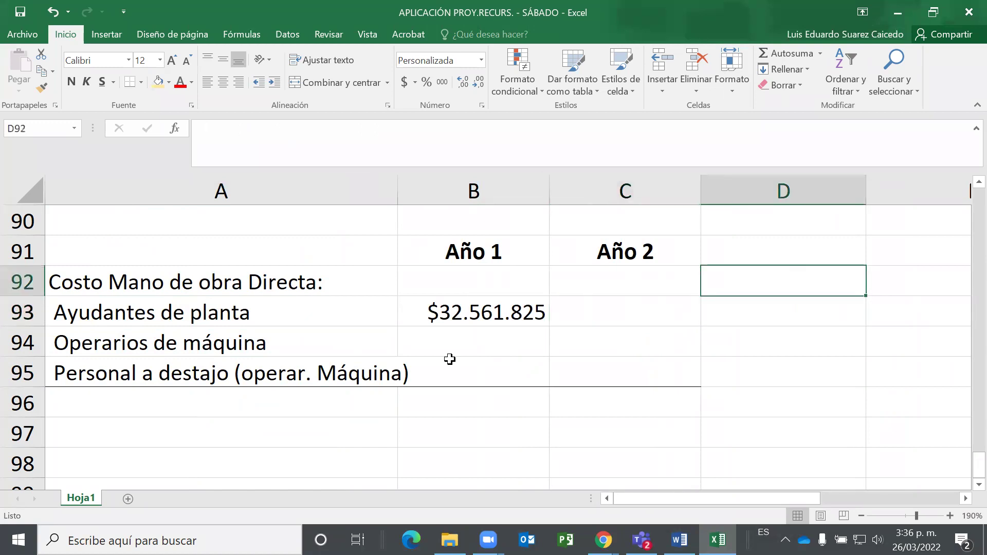
# Locate the average inflation rate for 2018, 2019 and 2020 in cell G32 of the raw material cost section.
pyautogui.press('pageup')
pyautogui.press('pageup')
pyautogui.press('pageup')
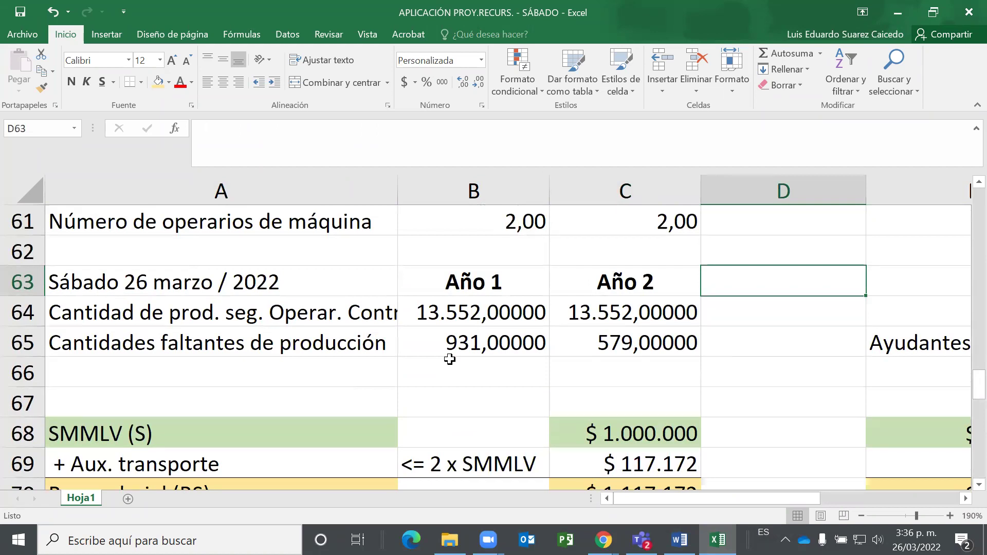
pyautogui.press('pageup')
pyautogui.press('pageup')
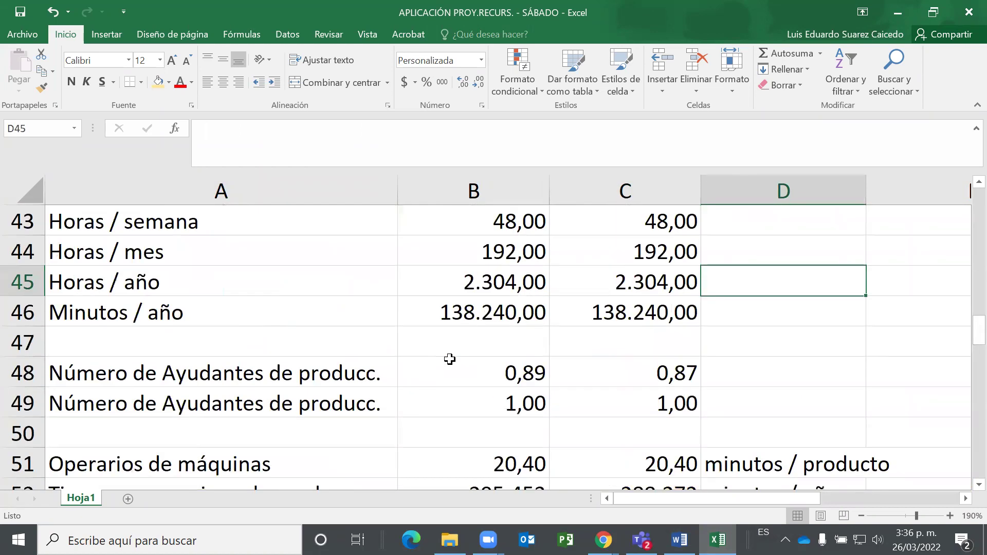
pyautogui.press('pageup')
pyautogui.press('Up')
pyautogui.press('Up')
pyautogui.press('Up')
pyautogui.press('Up')
pyautogui.press('Up')
pyautogui.press('Up')
pyautogui.press('Up')
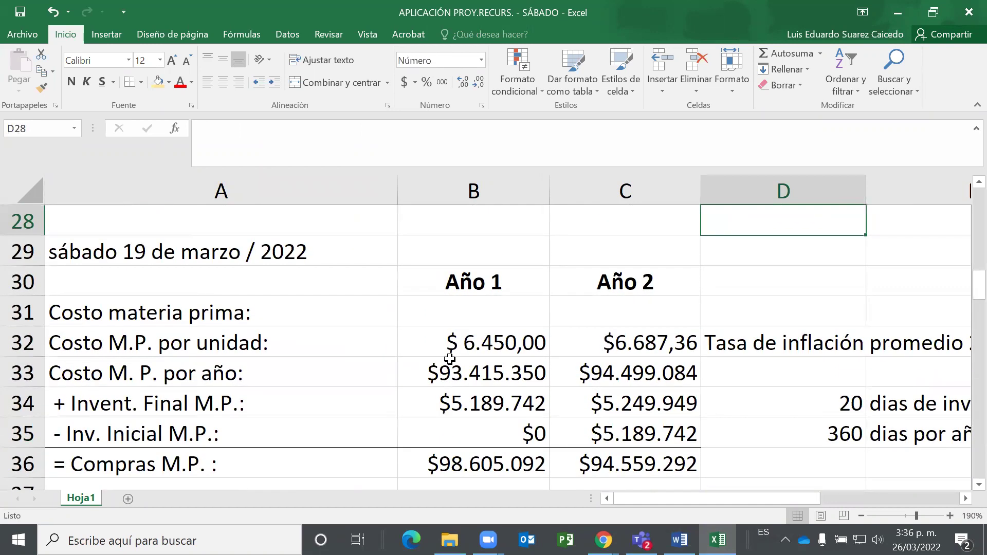
pyautogui.press('Right')
pyautogui.press('Right')
pyautogui.press('Down')
pyautogui.press('Down')
pyautogui.press('Down')
pyautogui.press('Down')
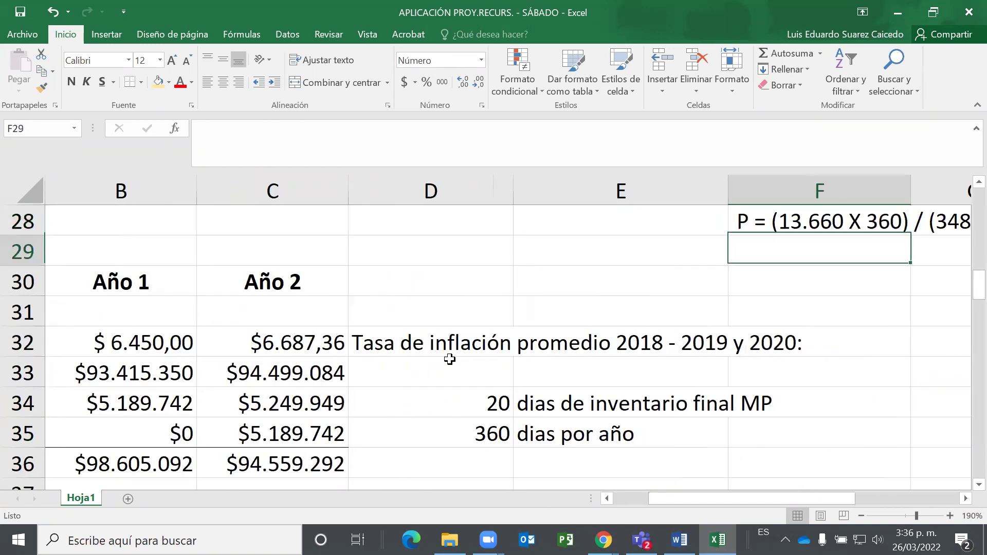
pyautogui.press('Right')
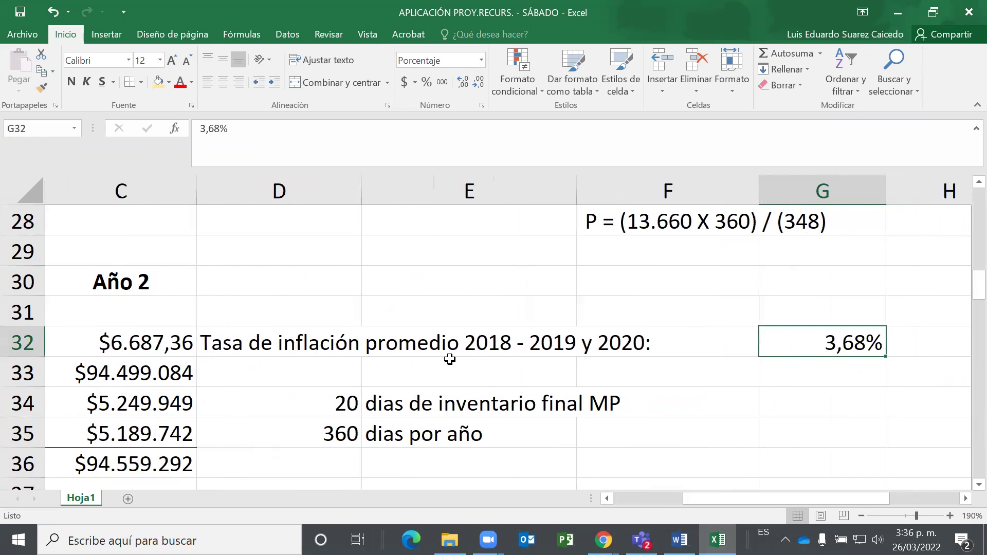
# Examine the average inflation rate label in D32 together with its rate in G32.
pyautogui.press('Left')
pyautogui.press('Left')
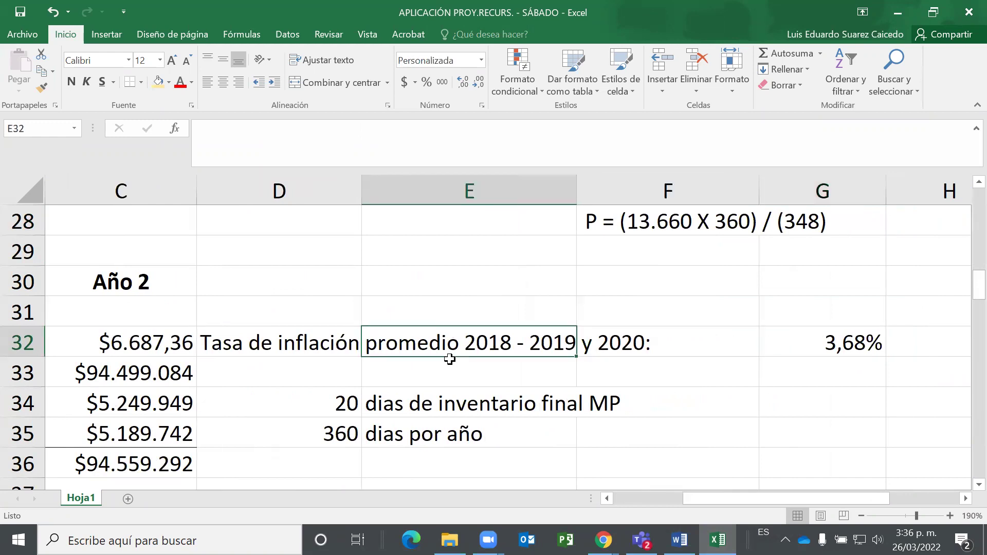
pyautogui.press('Right')
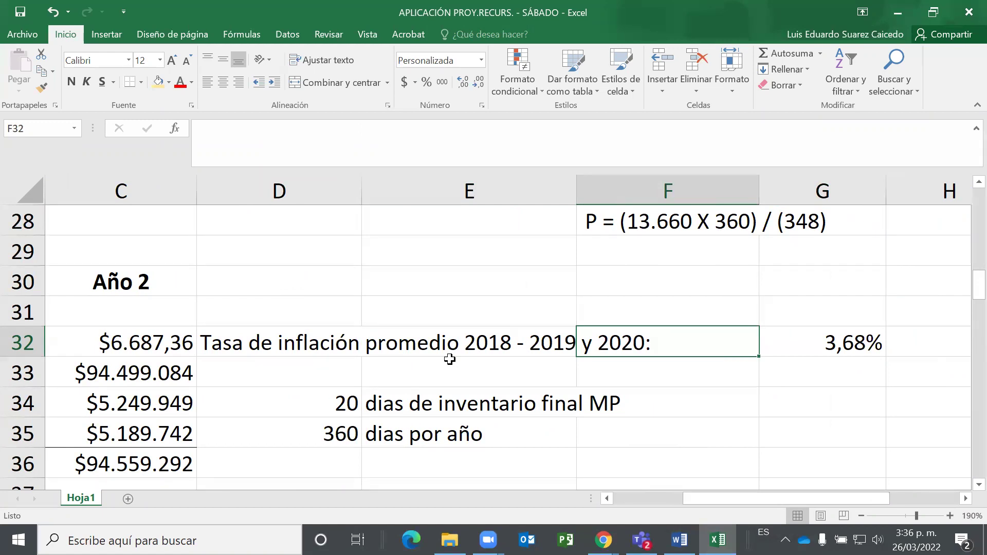
pyautogui.press('Left')
pyautogui.press('Left')
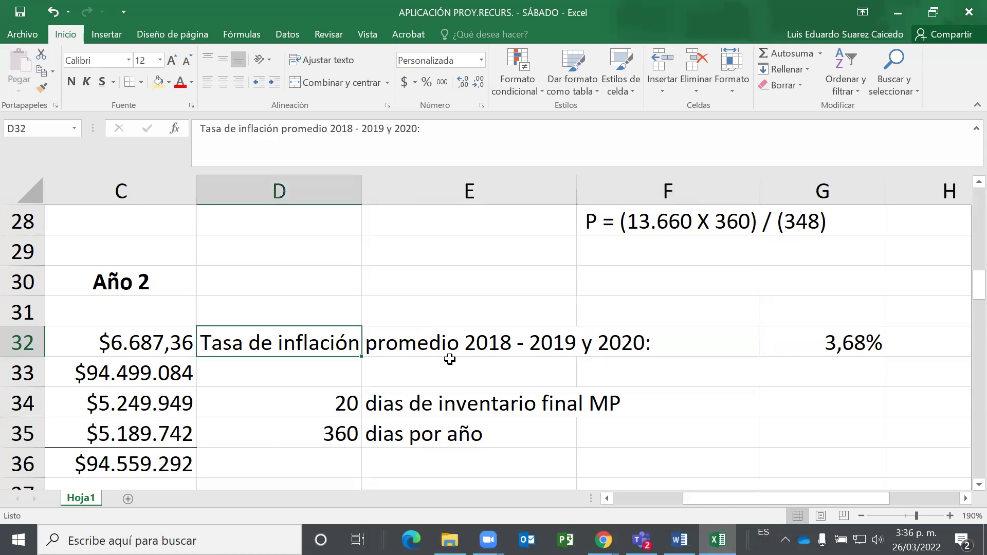
pyautogui.press('Right')
pyautogui.press('Right')
pyautogui.press('Right')
pyautogui.press('Left')
pyautogui.press('Left')
pyautogui.press('Left')
pyautogui.press('Right')
pyautogui.press('Right')
pyautogui.press('Right')
pyautogui.press('Left')
pyautogui.press('Left')
pyautogui.press('Left')
pyautogui.press('Right')
pyautogui.press('Right')
pyautogui.press('Right')
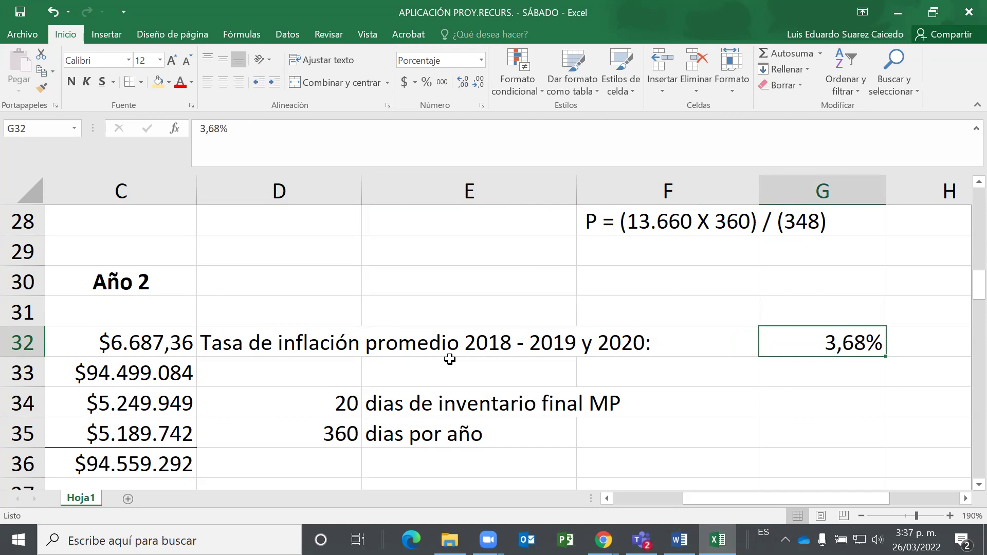
pyautogui.press('Left')
pyautogui.press('Left')
pyautogui.press('Left')
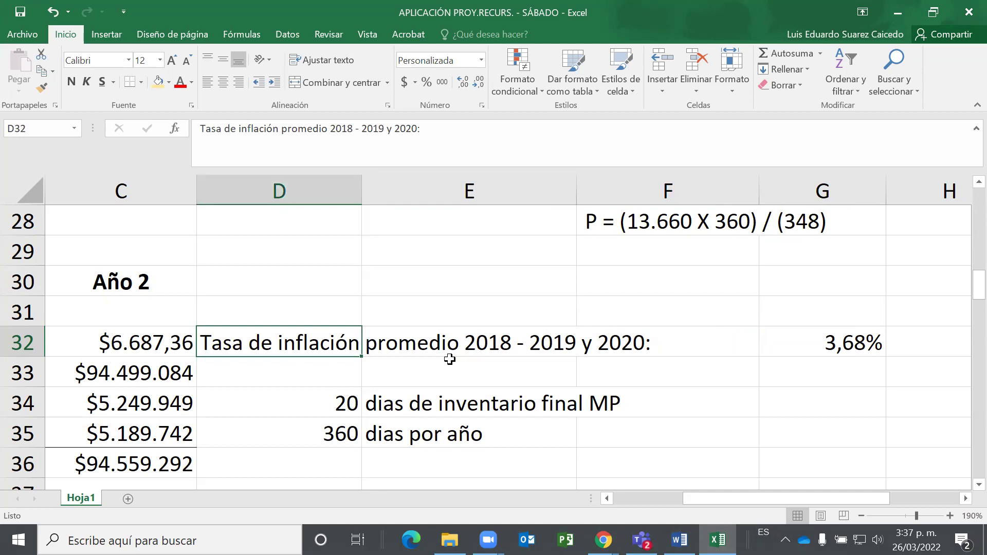
pyautogui.press('Right')
pyautogui.press('Right')
pyautogui.press('Right')
pyautogui.press('Left')
pyautogui.press('Left')
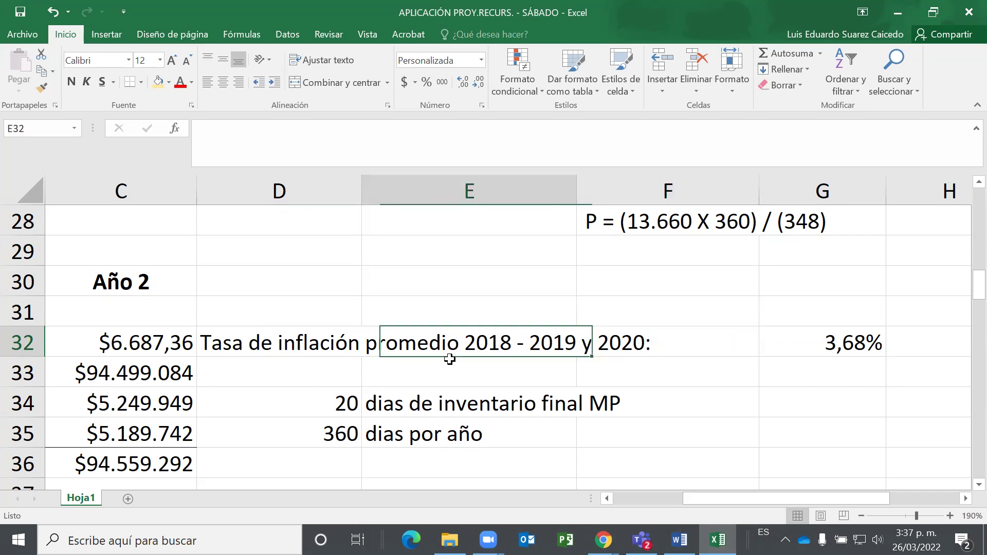
pyautogui.press('Right')
pyautogui.press('Right')
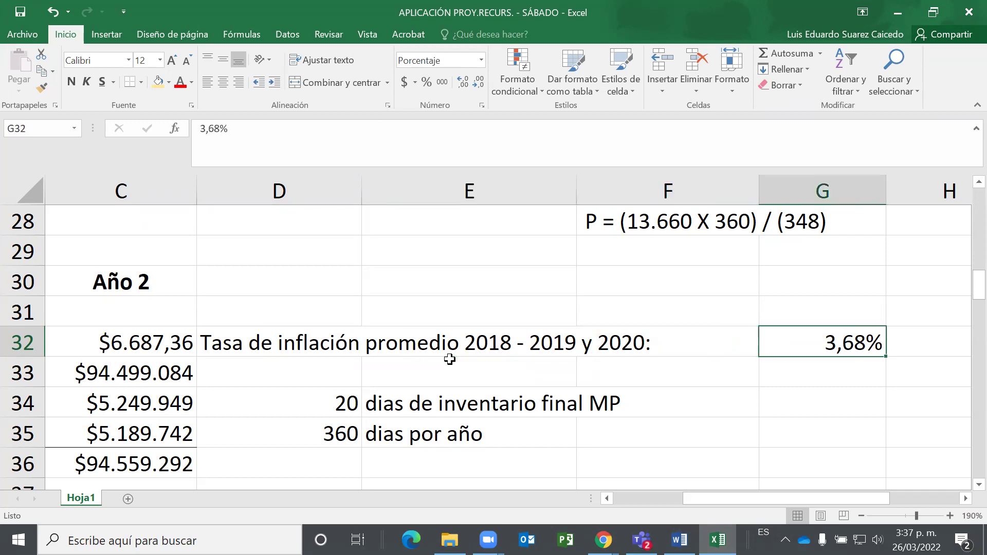
# Enter a formula in D93, beside the Ayudantes de planta row, that references the average inflation rate in G32.
pyautogui.press('Down')
pyautogui.press('Down')
pyautogui.press('Down')
pyautogui.press('Down')
pyautogui.press('Down')
pyautogui.press('Down')
pyautogui.press('Down')
pyautogui.press('Down')
pyautogui.press('Down')
pyautogui.press('Down')
pyautogui.press('Down')
pyautogui.press('Down')
pyautogui.press('Down')
pyautogui.press('Down')
pyautogui.press('Down')
pyautogui.press('Down')
pyautogui.press('Down')
pyautogui.press('Down')
pyautogui.press('Down')
pyautogui.press('Down')
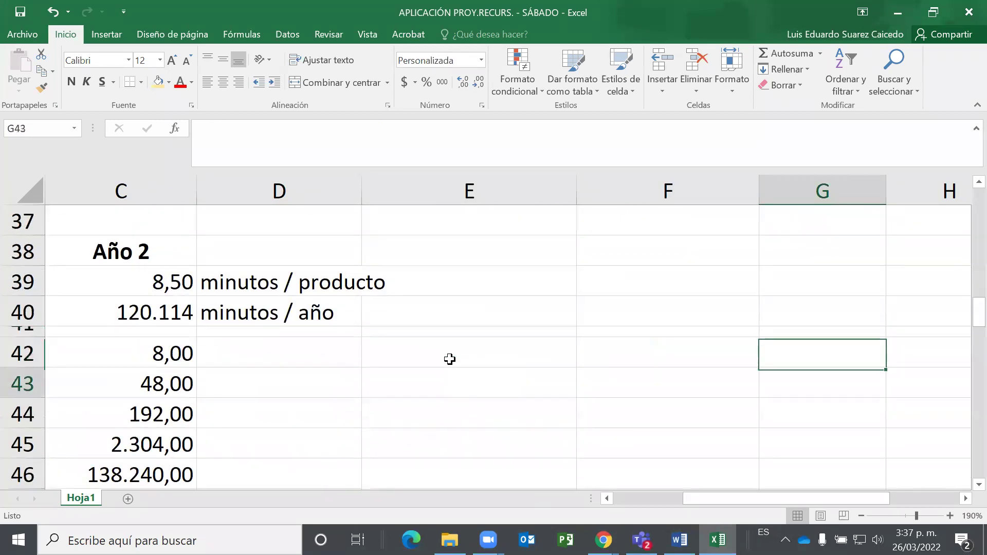
pyautogui.press('Down')
pyautogui.press('Down')
pyautogui.press('Down')
pyautogui.press('Down')
pyautogui.press('Down')
pyautogui.press('Down')
pyautogui.press('Down')
pyautogui.press('Down')
pyautogui.press('Down')
pyautogui.press('Down')
pyautogui.press('Down')
pyautogui.press('Down')
pyautogui.press('Down')
pyautogui.press('Down')
pyautogui.press('Down')
pyautogui.press('Down')
pyautogui.press('Down')
pyautogui.press('Down')
pyautogui.press('Down')
pyautogui.press('Down')
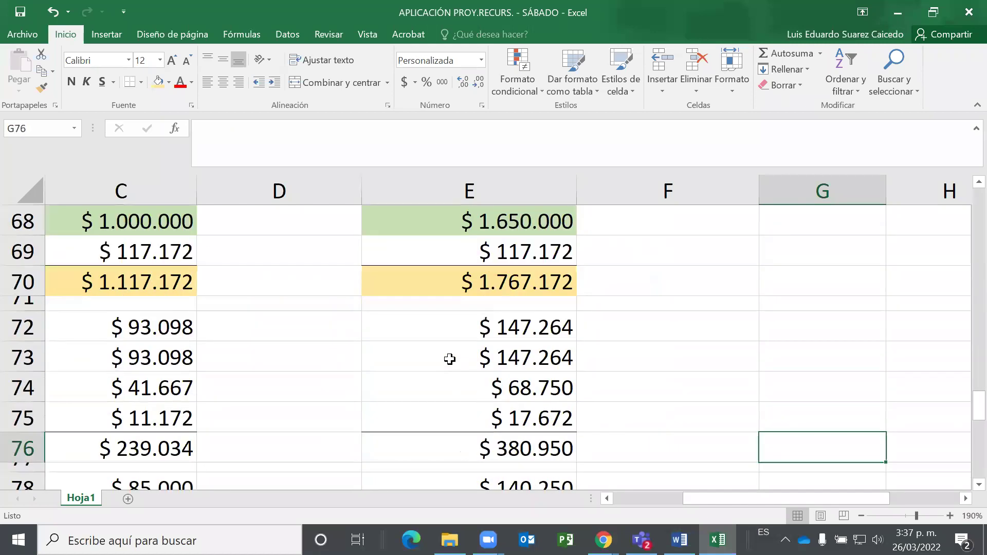
pyautogui.press('Down')
pyautogui.press('Down')
pyautogui.press('Down')
pyautogui.press('Down')
pyautogui.press('Down')
pyautogui.press('Down')
pyautogui.press('Down')
pyautogui.press('Down')
pyautogui.press('Down')
pyautogui.press('Left')
pyautogui.press('Left')
pyautogui.press('Left')
pyautogui.press('Left')
pyautogui.press('Left')
pyautogui.press('Left')
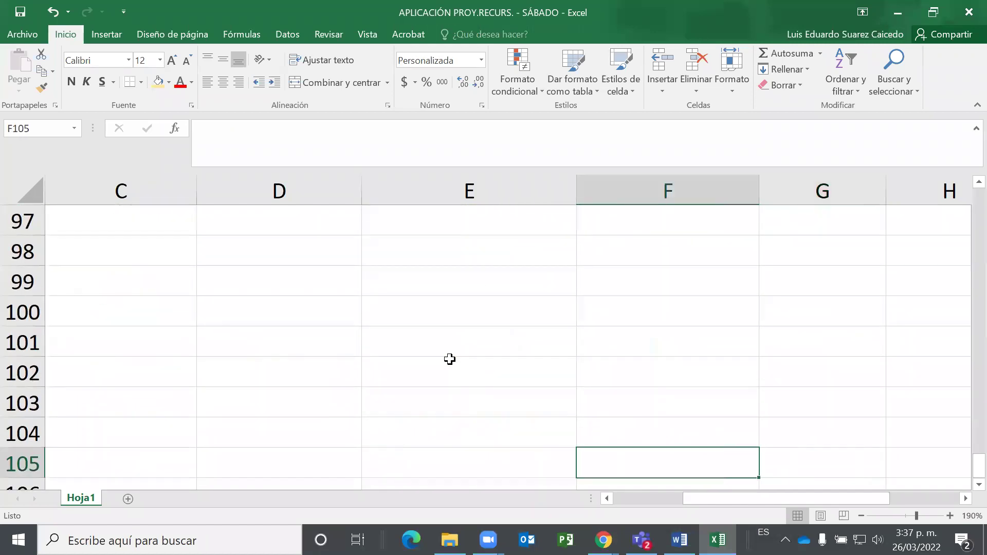
pyautogui.press('Up')
pyautogui.press('Up')
pyautogui.press('Up')
pyautogui.press('Up')
pyautogui.press('Up')
pyautogui.press('Up')
pyautogui.press('Up')
pyautogui.press('Up')
pyautogui.press('Up')
pyautogui.press('Up')
pyautogui.press('Up')
pyautogui.press('Up')
pyautogui.press('Up')
pyautogui.press('Up')
pyautogui.press('Up')
pyautogui.press('Up')
pyautogui.press('Up')
pyautogui.press('Up')
pyautogui.press('Down')
pyautogui.press('Down')
pyautogui.press('Down')
pyautogui.press('Down')
pyautogui.press('Down')
pyautogui.press('Down')
pyautogui.press('Right')
pyautogui.press('Right')
pyautogui.press('Right')
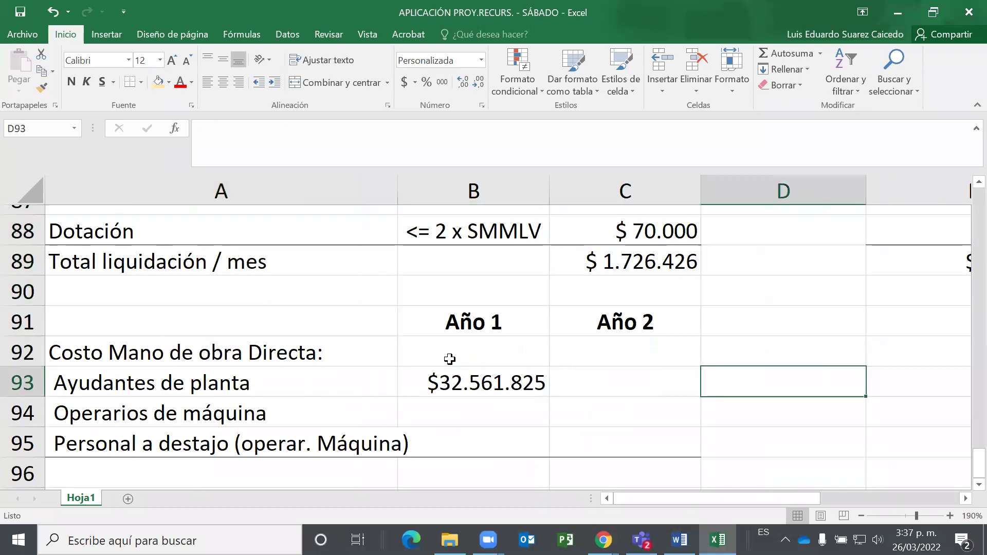
pyautogui.write('=')
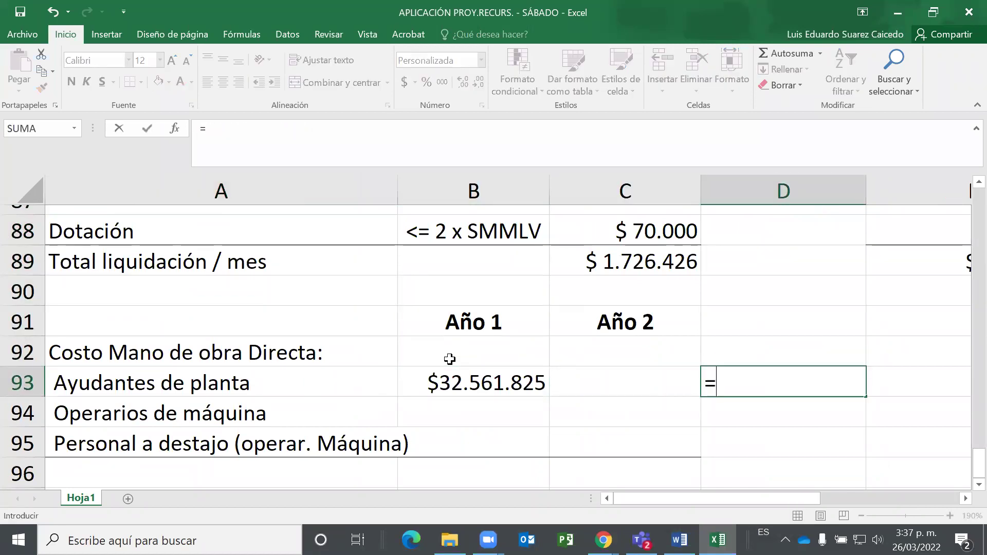
pyautogui.press('Up')
pyautogui.press('Up')
pyautogui.press('Up')
pyautogui.press('Up')
pyautogui.press('Up')
pyautogui.press('Up')
pyautogui.press('Up')
pyautogui.press('Up')
pyautogui.press('Up')
pyautogui.press('Up')
pyautogui.press('Up')
pyautogui.press('Up')
pyautogui.press('Up')
pyautogui.press('Up')
pyautogui.press('Up')
pyautogui.press('Up')
pyautogui.press('Up')
pyautogui.press('Up')
pyautogui.press('Up')
pyautogui.press('Up')
pyautogui.press('Up')
pyautogui.press('Up')
pyautogui.press('Up')
pyautogui.press('Up')
pyautogui.press('Up')
pyautogui.press('Up')
pyautogui.press('Up')
pyautogui.press('Up')
pyautogui.press('Up')
pyautogui.press('Up')
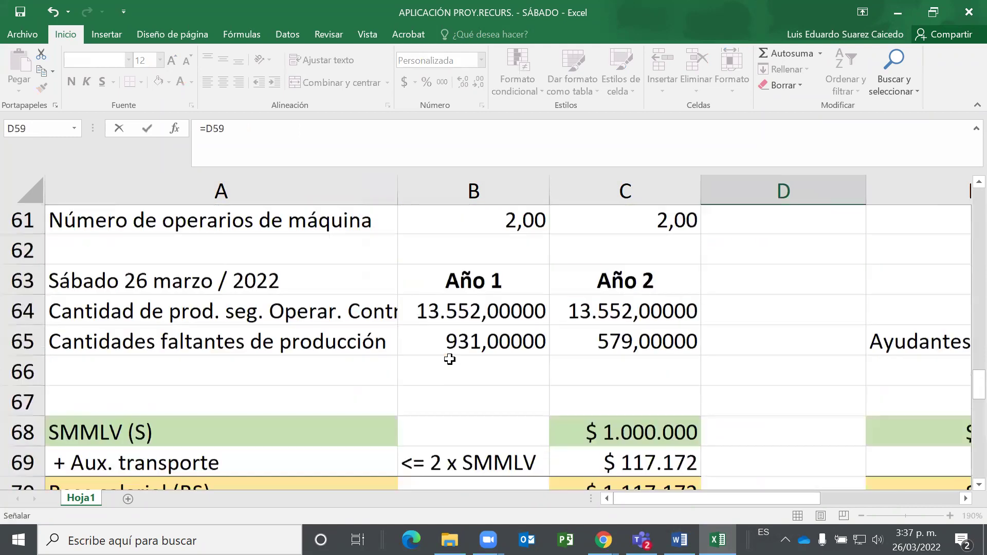
pyautogui.press('Right')
pyautogui.press('Right')
pyautogui.press('Up')
pyautogui.press('Up')
pyautogui.press('Up')
pyautogui.press('Up')
pyautogui.press('Up')
pyautogui.press('Up')
pyautogui.press('Up')
pyautogui.press('Up')
pyautogui.press('Up')
pyautogui.press('Up')
pyautogui.press('Up')
pyautogui.press('Up')
pyautogui.press('Up')
pyautogui.press('Up')
pyautogui.press('Up')
pyautogui.press('Up')
pyautogui.press('Up')
pyautogui.press('Up')
pyautogui.press('Up')
pyautogui.press('Up')
pyautogui.press('Up')
pyautogui.press('Up')
pyautogui.press('Up')
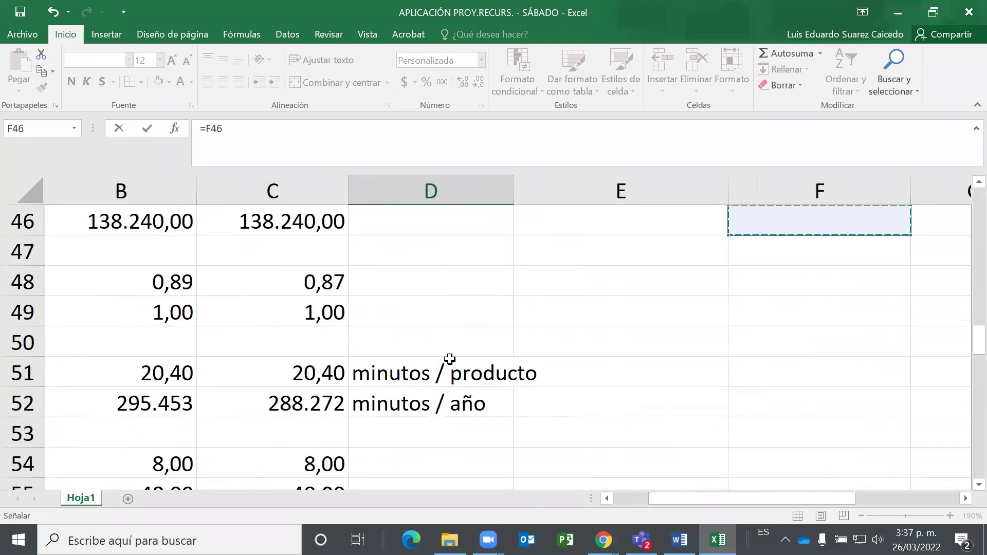
pyautogui.press('Up')
pyautogui.press('Up')
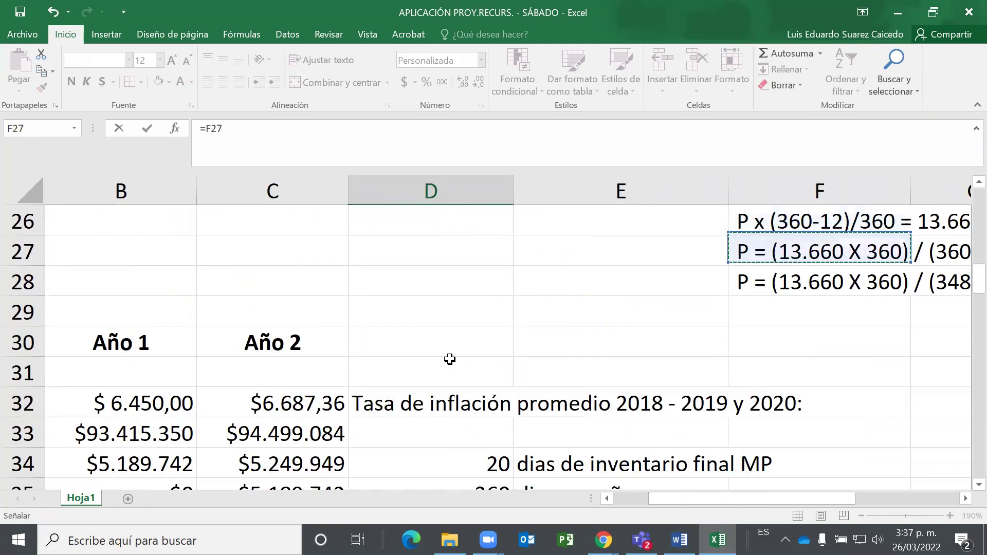
pyautogui.press('Down')
pyautogui.press('Down')
pyautogui.press('Right')
pyautogui.press('Right')
pyautogui.press('Down')
pyautogui.press('Down')
pyautogui.press('Down')
pyautogui.press('Left')
pyautogui.press('Escape')
pyautogui.press('Left')
pyautogui.press('Left')
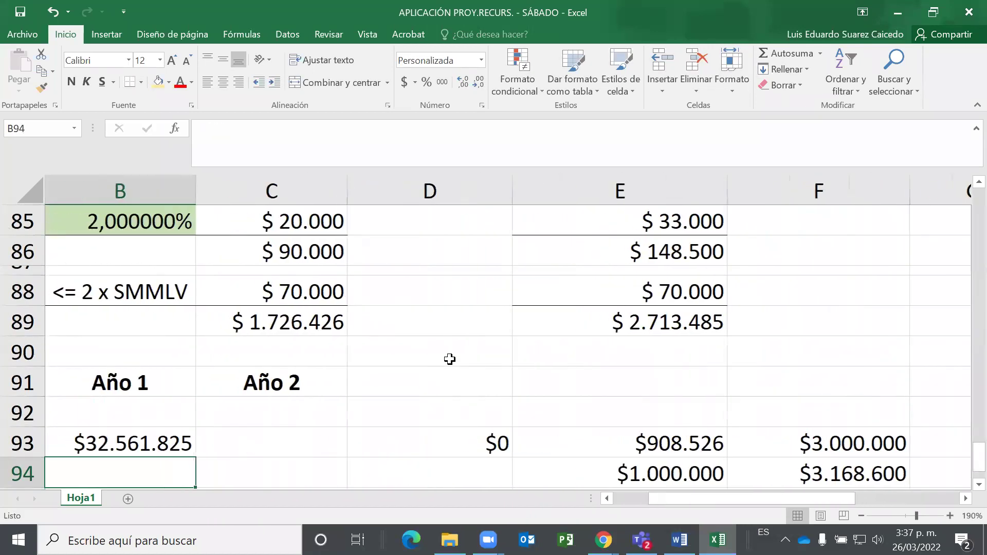
pyautogui.press('Down')
pyautogui.press('Down')
pyautogui.press('Down')
pyautogui.press('Down')
pyautogui.press('Down')
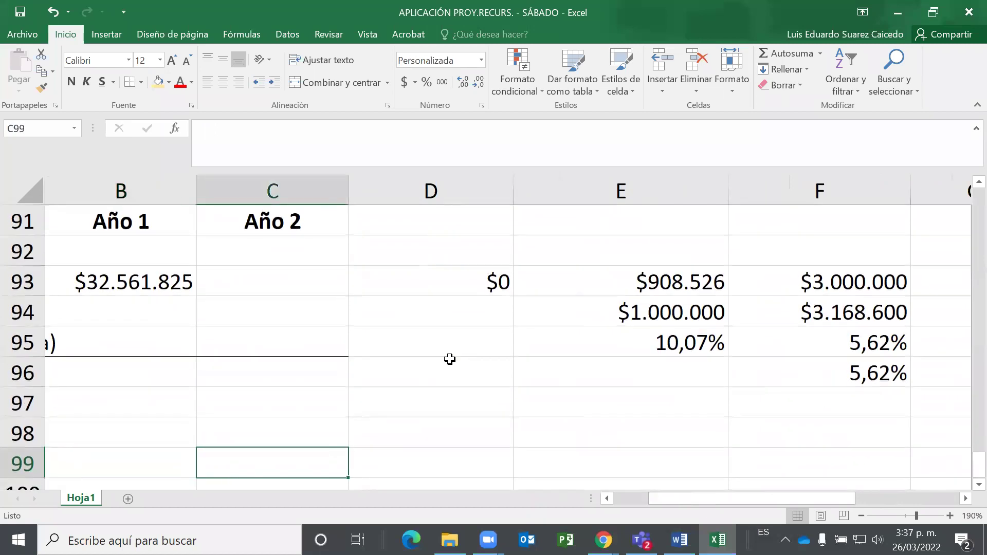
# Format the inflation rate in D93 as a percentage with two decimal places.
pyautogui.press('Up')
pyautogui.press('Up')
pyautogui.press('Up')
pyautogui.press('Up')
pyautogui.press('Up')
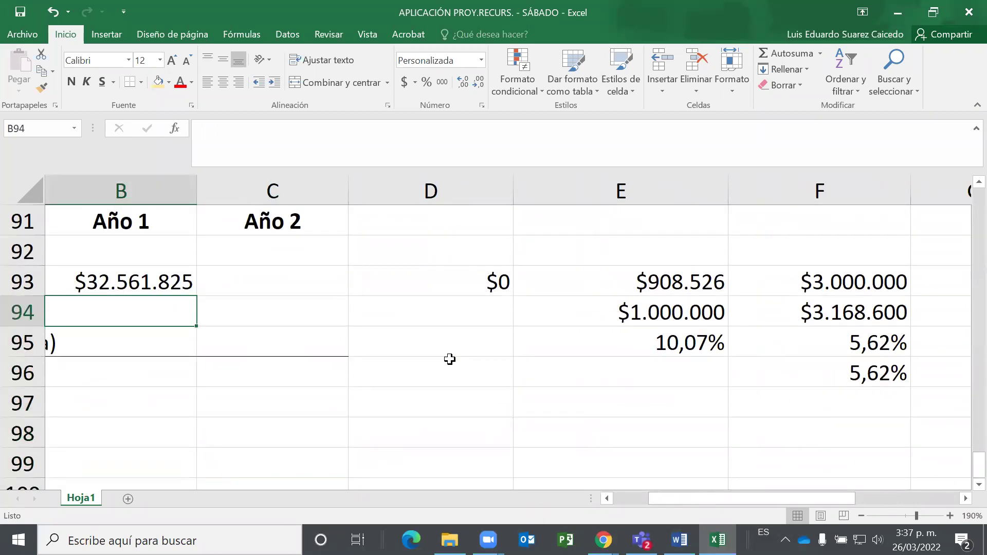
pyautogui.press('Up')
pyautogui.press('Right')
pyautogui.press('Right')
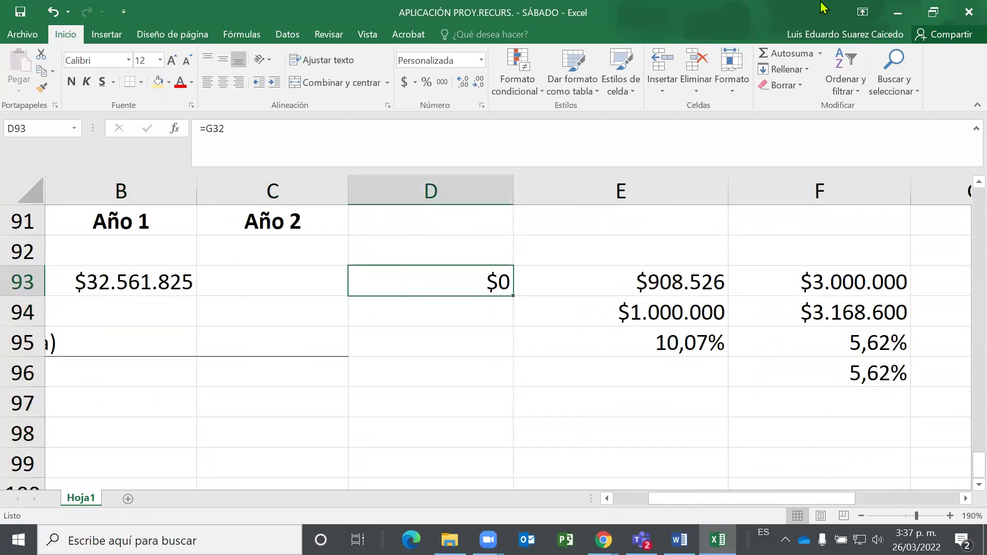
pyautogui.click(426, 83)
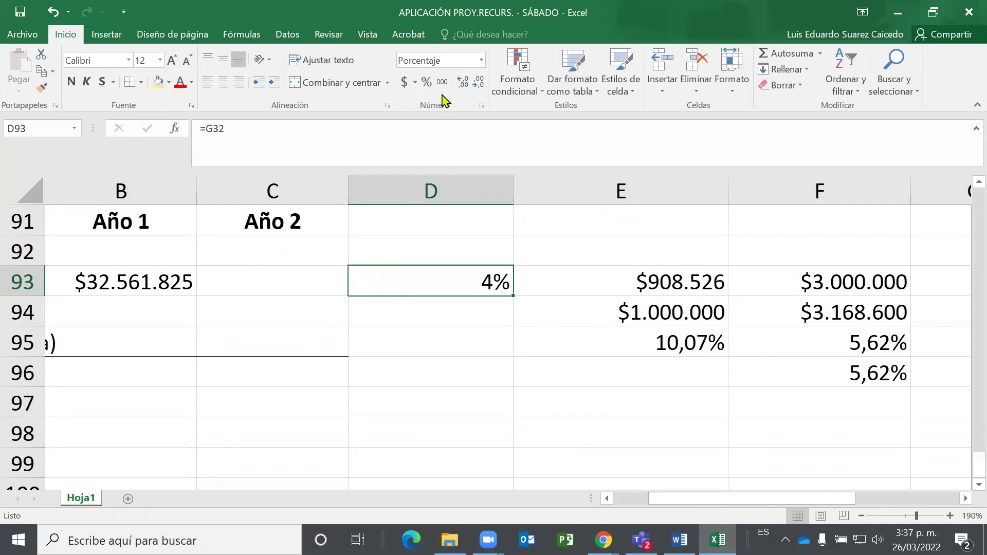
pyautogui.click(463, 83)
pyautogui.click(463, 82)
# Label the rate with "tasa inflac. Estimada" in D92, directly above it.
pyautogui.click(459, 249)
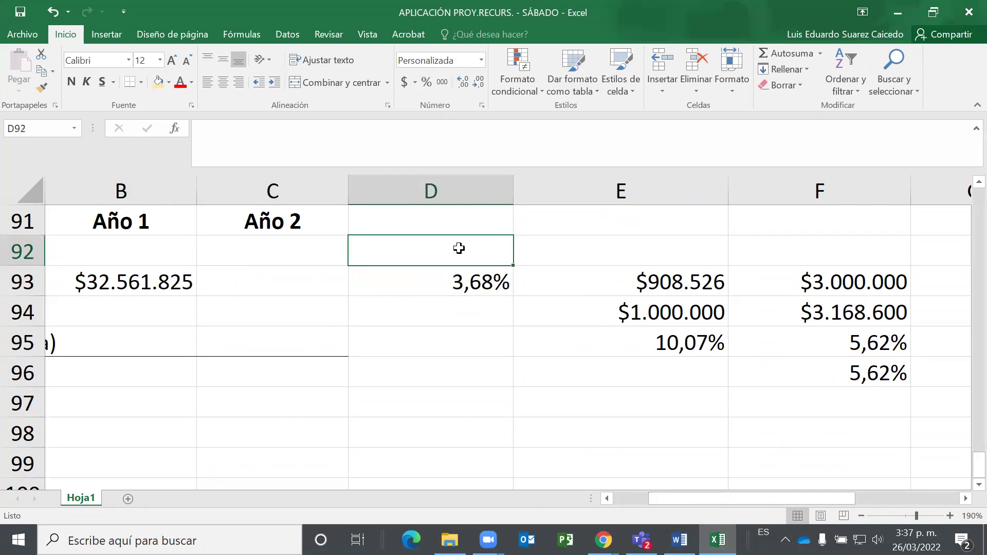
pyautogui.write('tasa i')
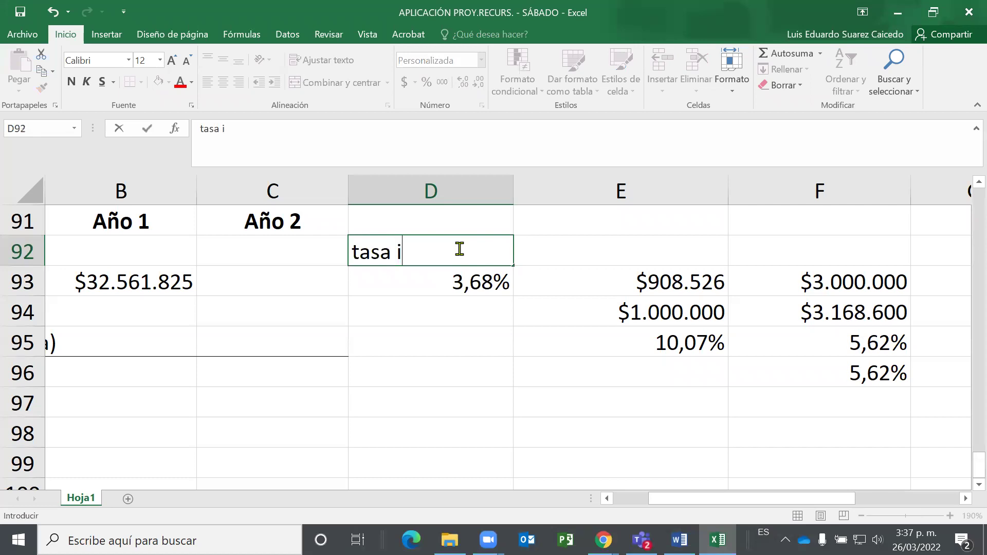
pyautogui.write('nflac')
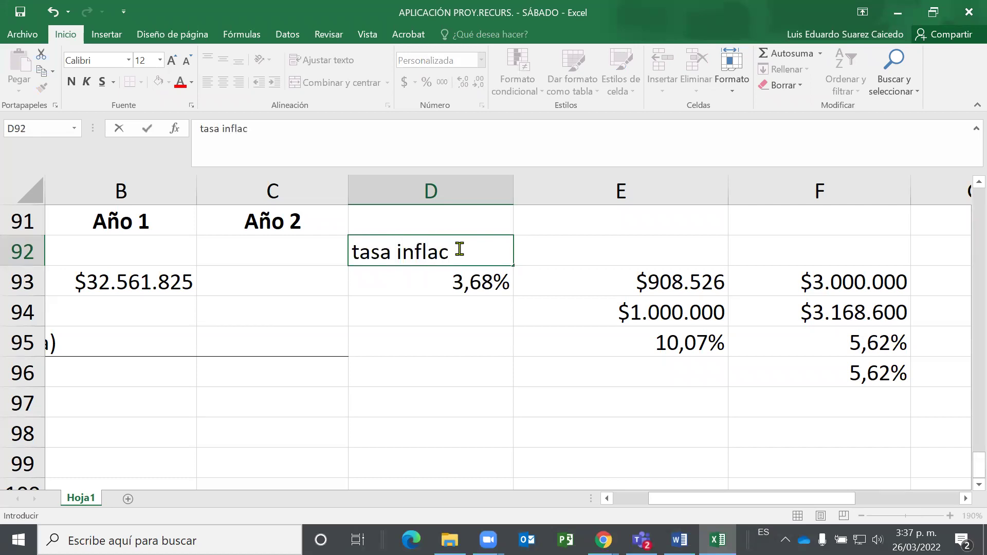
pyautogui.write('. estima')
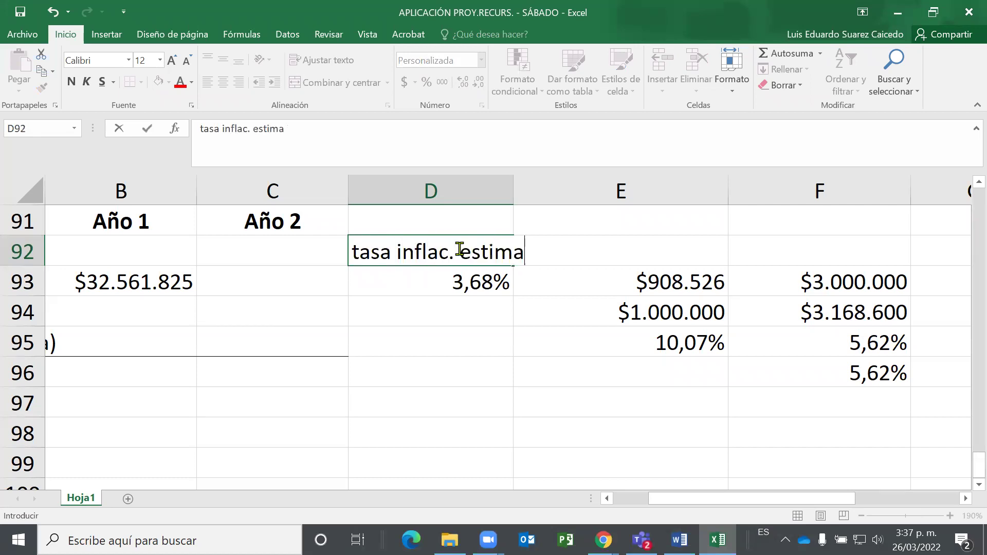
pyautogui.write('da')
pyautogui.press('Return')
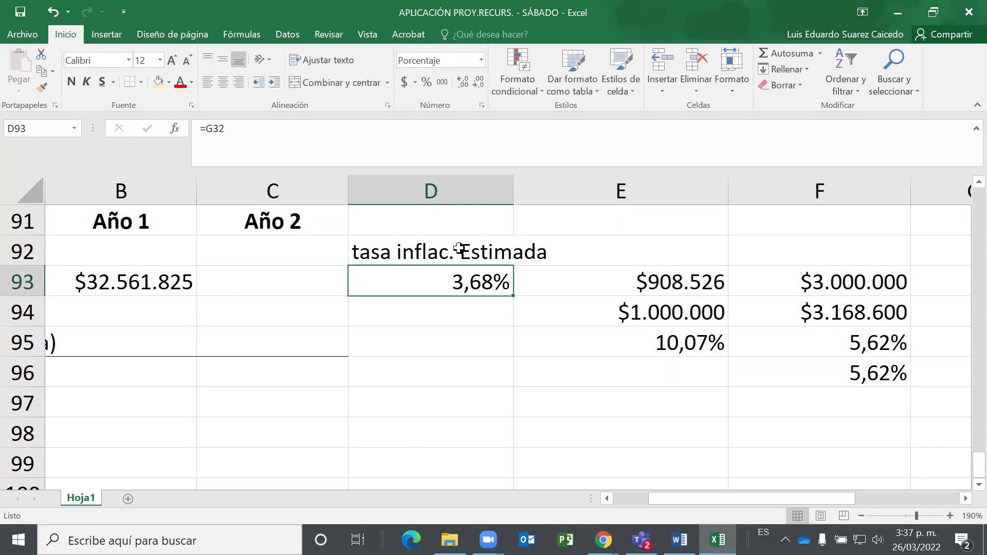
# Calculate the Año 2 cost of Ayudantes de planta in C93 with the formula =B93+B93*D93.
pyautogui.press('Left')
pyautogui.press('Left')
pyautogui.press('Left')
pyautogui.press('Right')
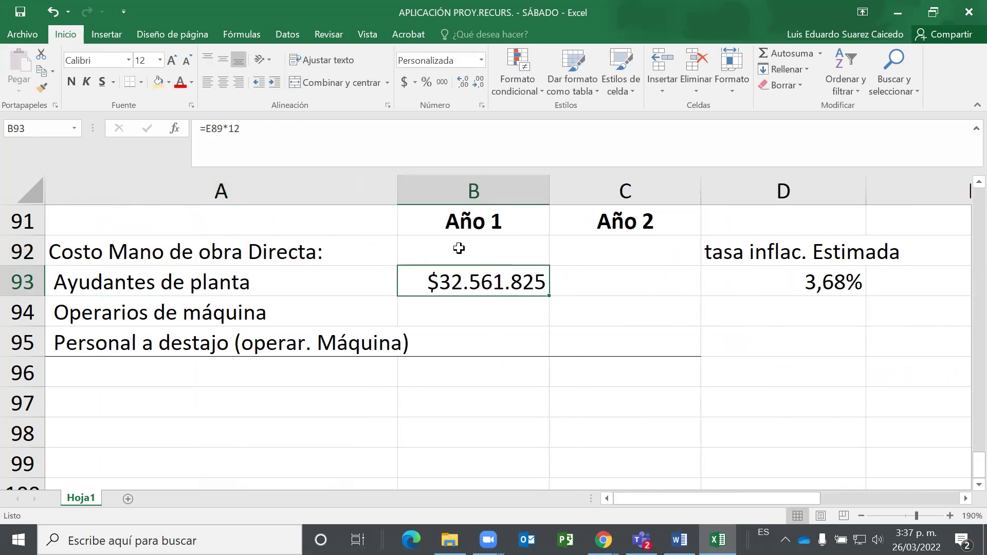
pyautogui.press('Right')
pyautogui.press('Right')
pyautogui.press('Left')
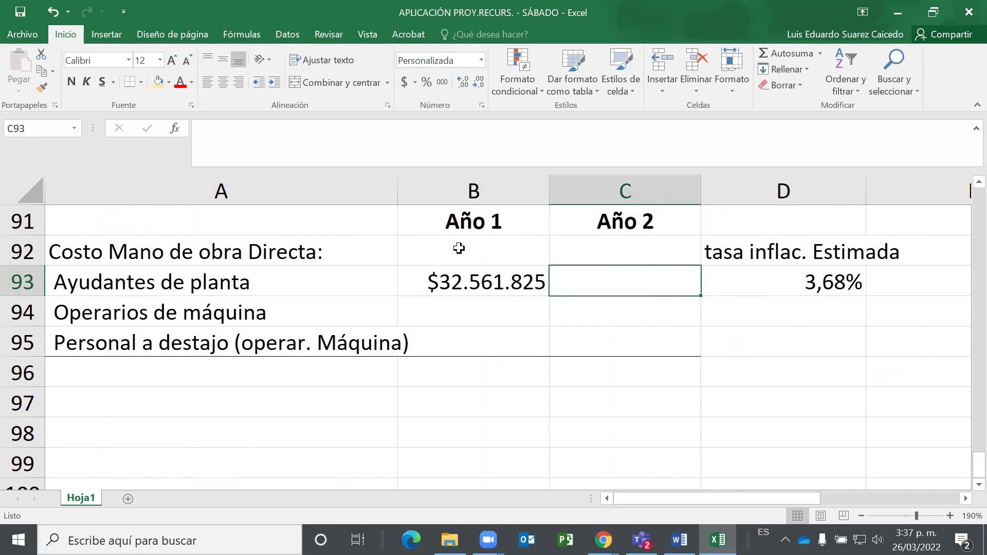
pyautogui.write('=')
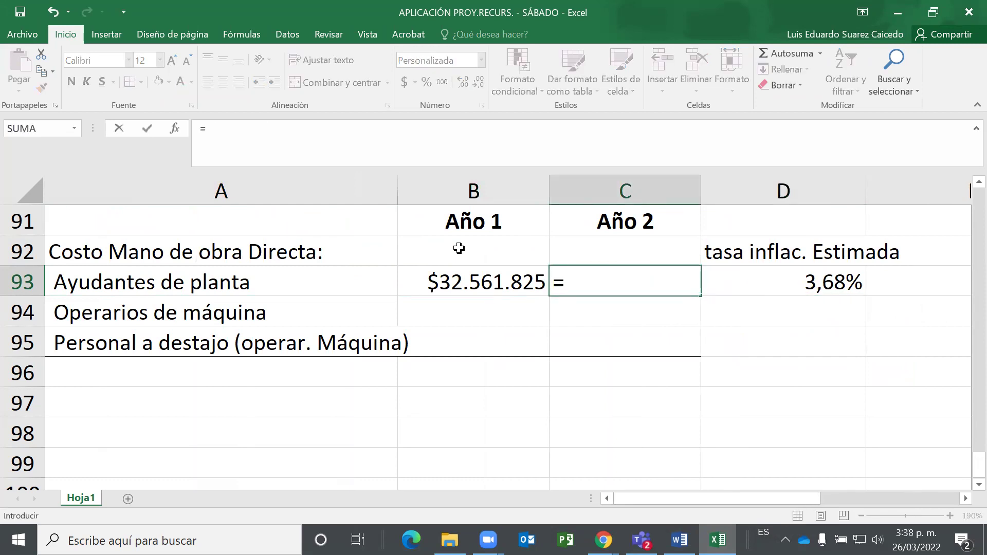
pyautogui.press('Left')
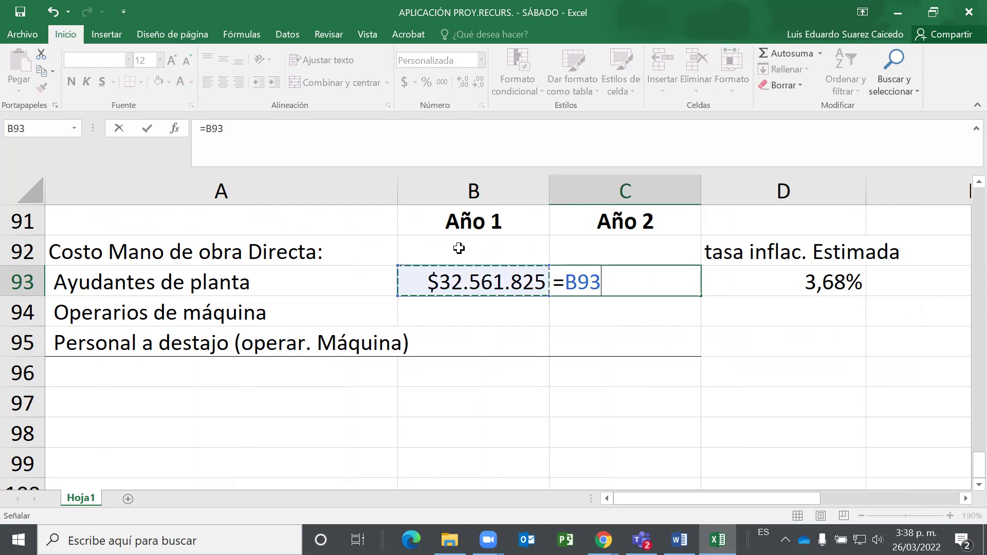
pyautogui.write('+')
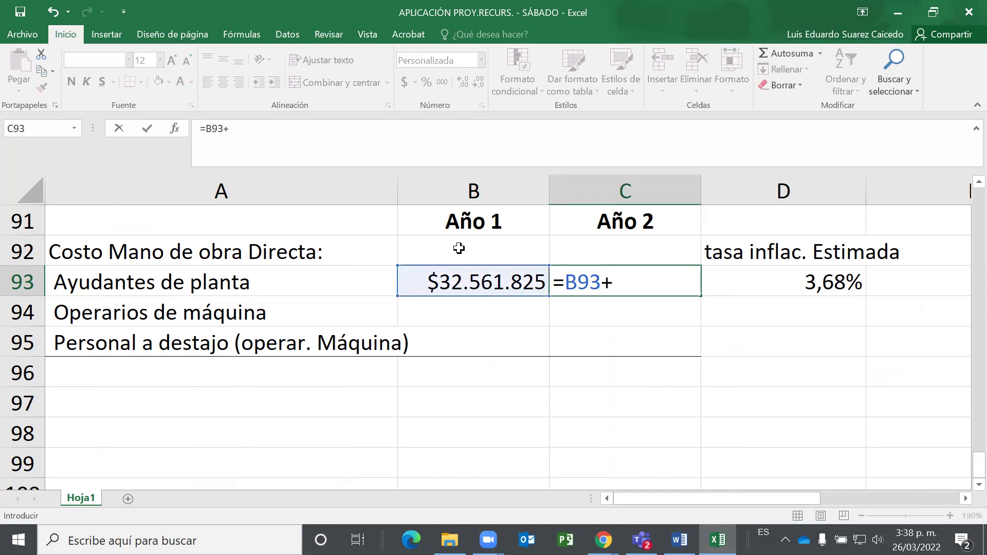
pyautogui.press('Left')
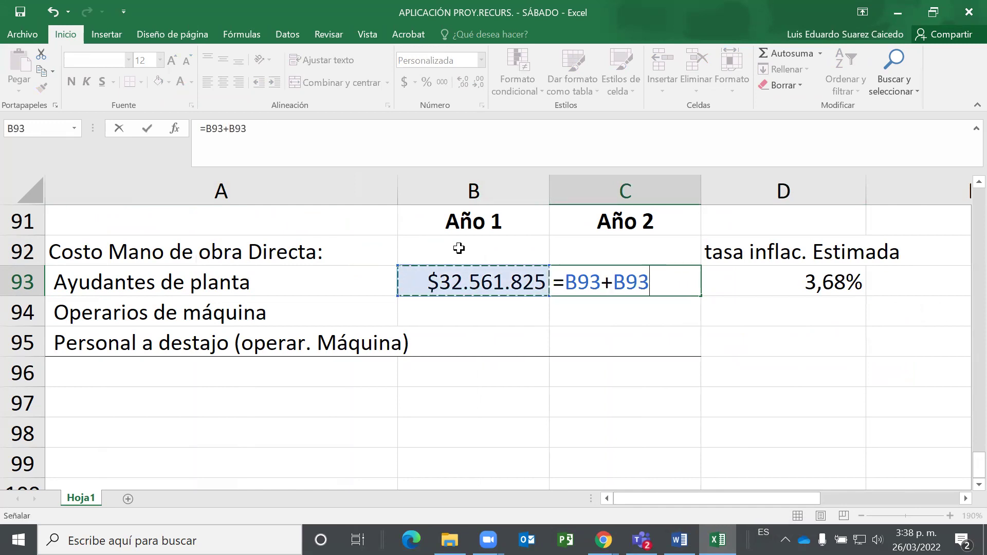
pyautogui.write('*')
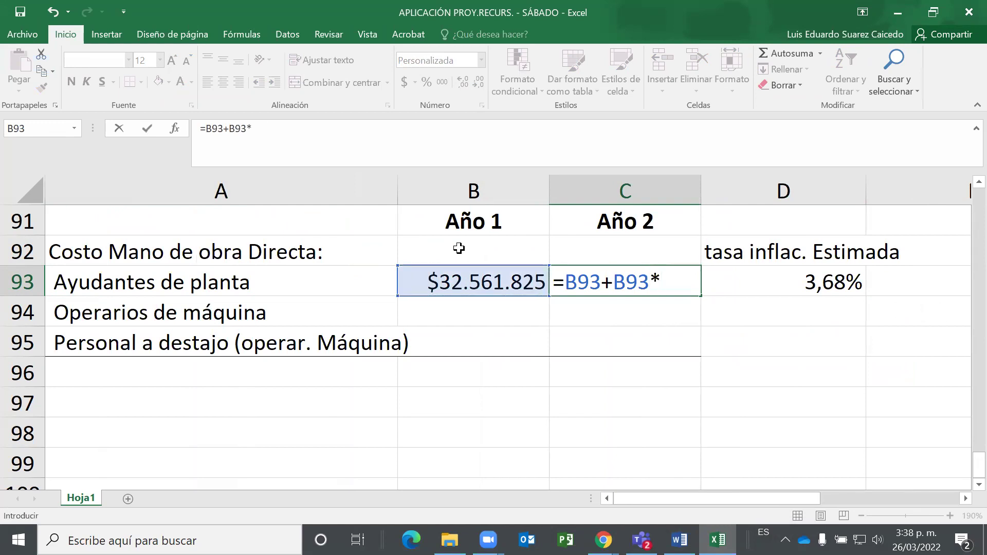
pyautogui.press('Right')
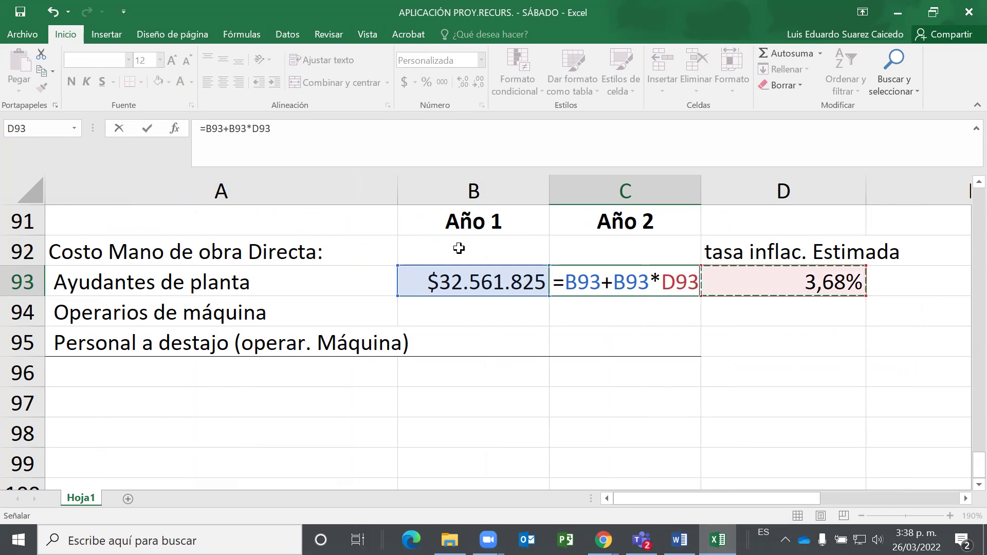
pyautogui.press('Return')
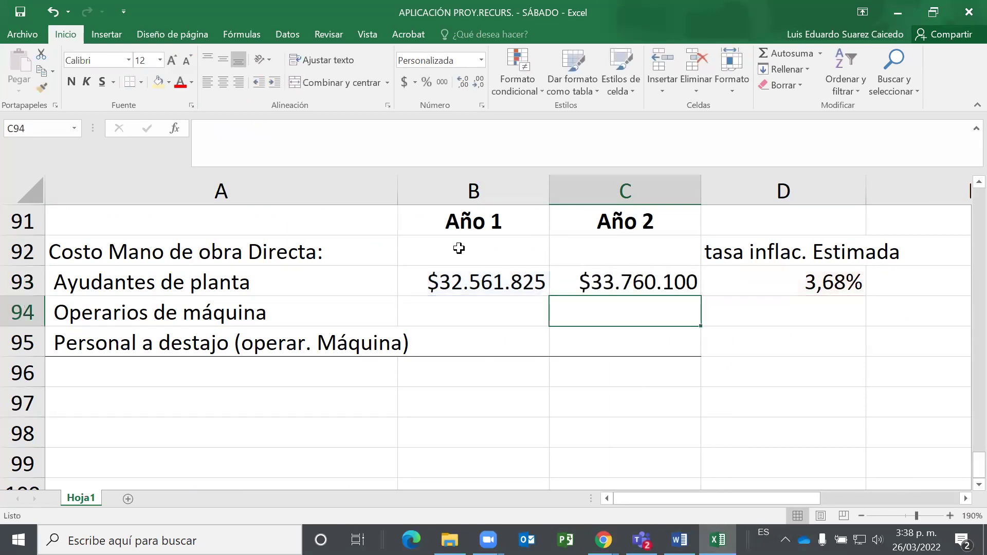
# Examine the Año 1 and Año 2 costs of Ayudantes de planta and the estimated inflation rate, including their formulas.
pyautogui.press('Up')
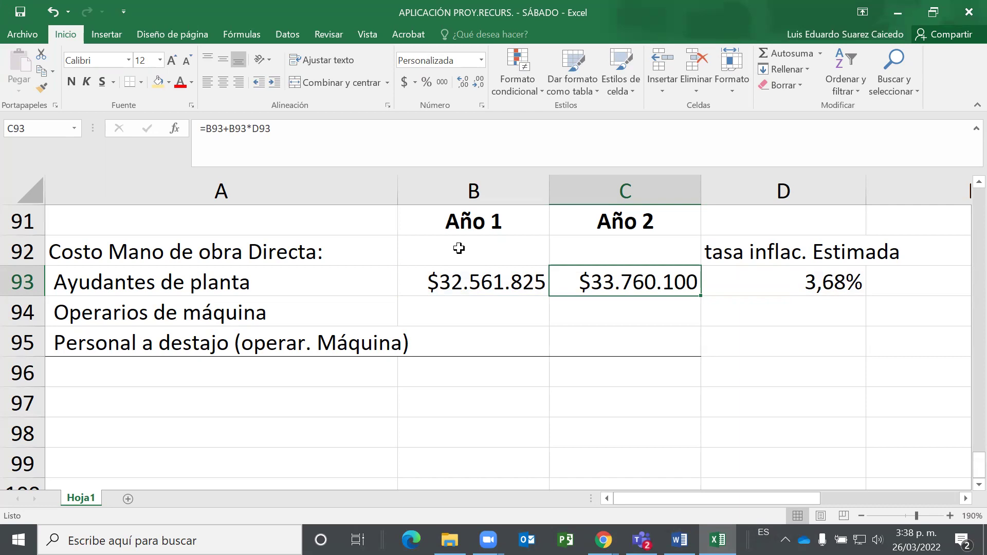
pyautogui.press('Left')
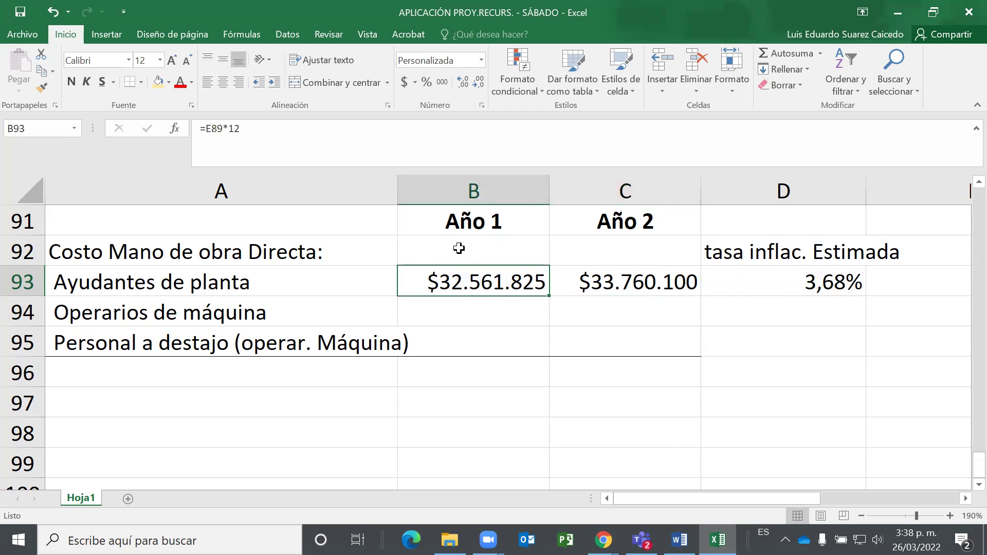
pyautogui.press('Down')
pyautogui.press('Up')
pyautogui.press('Right')
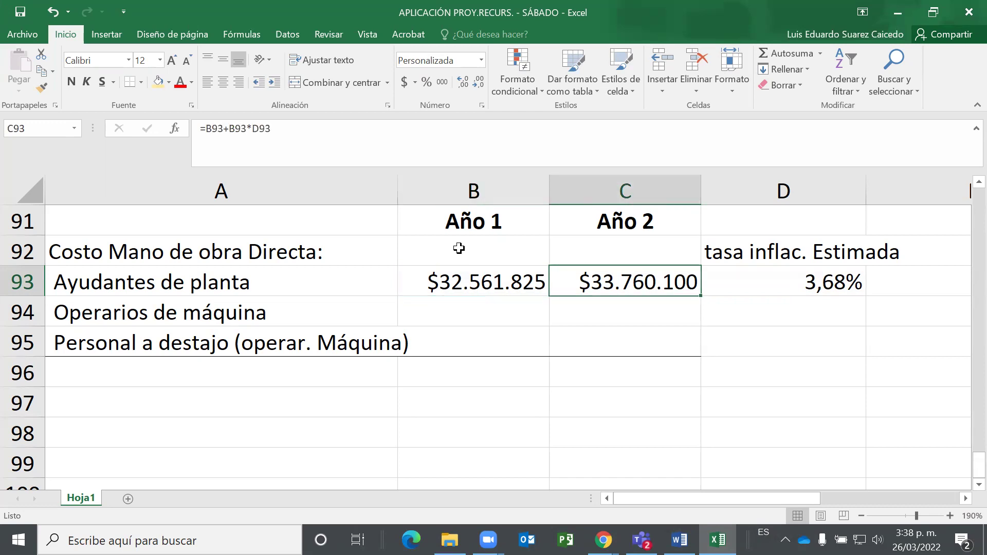
pyautogui.press('Left')
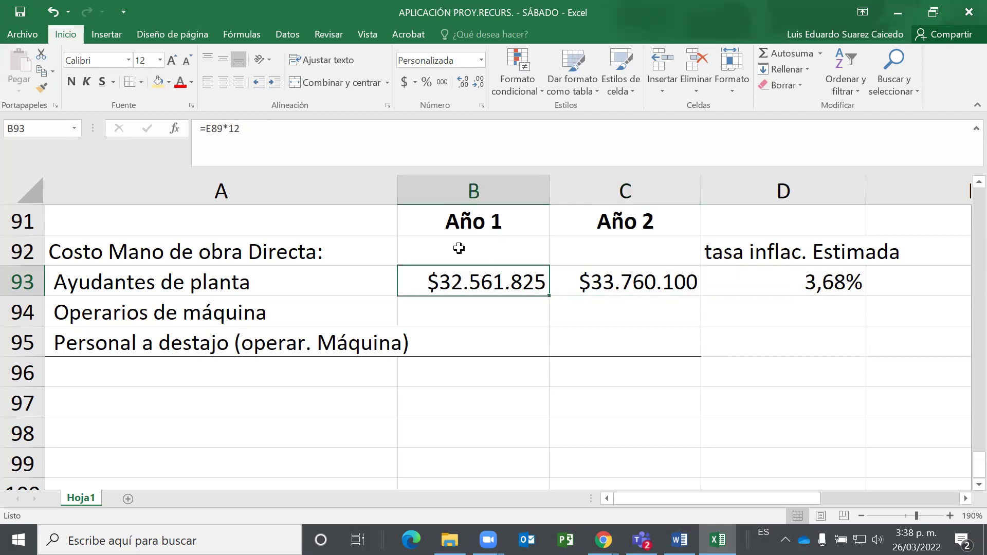
pyautogui.press('Right')
pyautogui.press('Left')
pyautogui.press('Down')
pyautogui.press('Up')
pyautogui.press('Right')
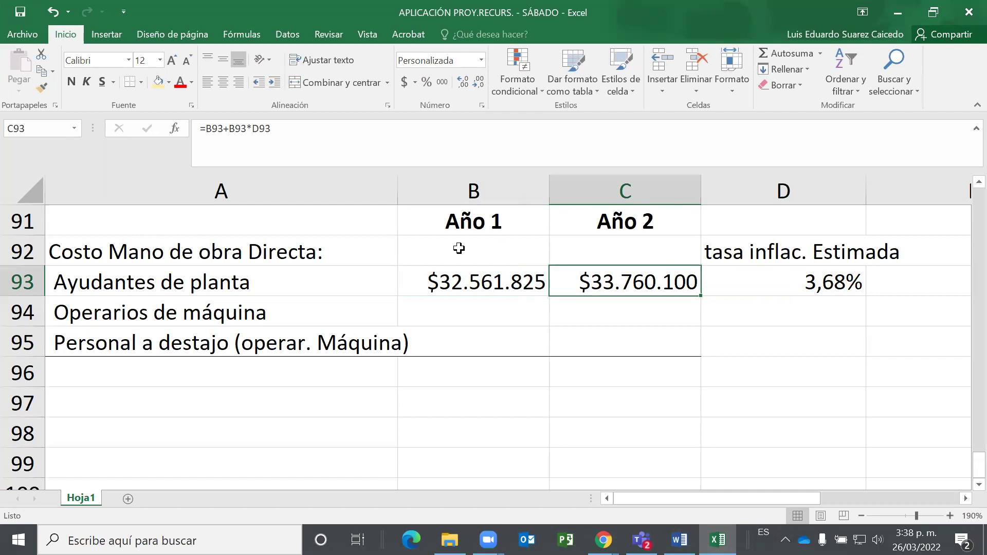
pyautogui.press('Right')
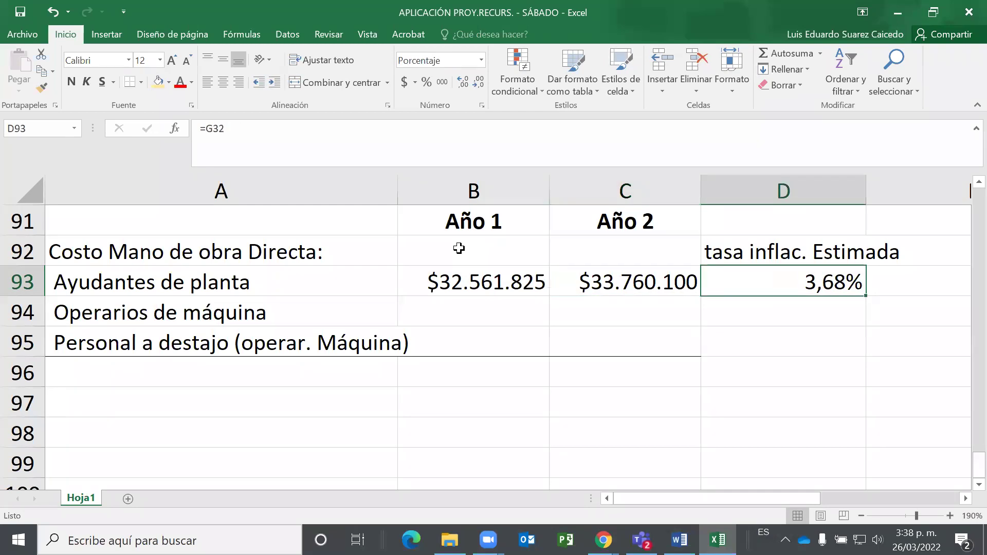
pyautogui.press('Left')
pyautogui.press('Left')
pyautogui.press('Right')
pyautogui.press('Left')
pyautogui.press('Right')
pyautogui.press('Left')
pyautogui.press('Right')
pyautogui.press('Left')
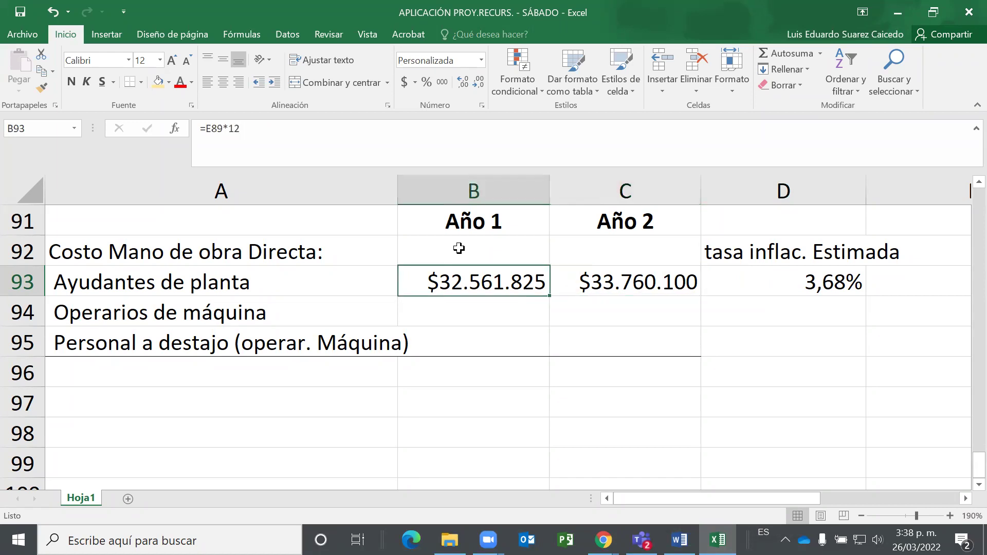
pyautogui.press('Right')
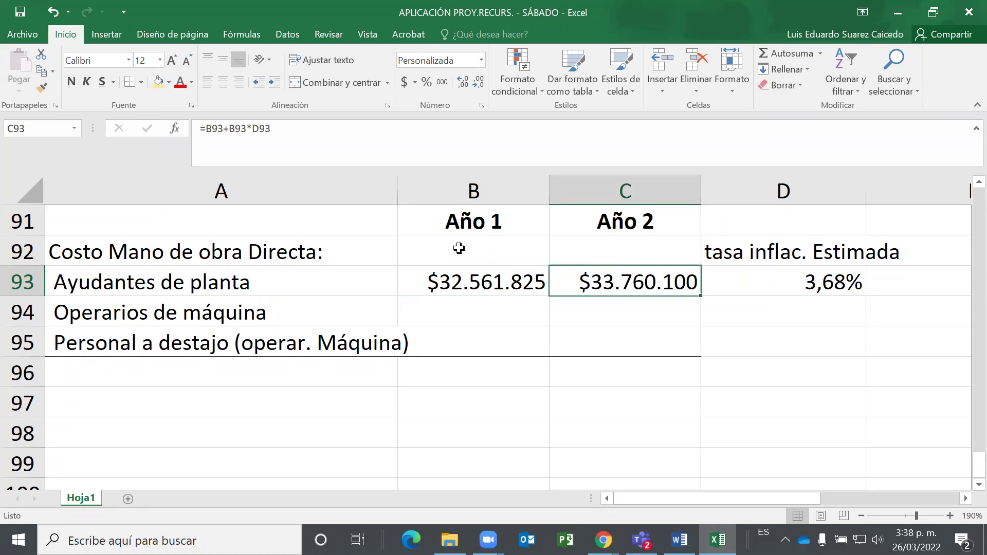
pyautogui.press('Right')
pyautogui.press('Left')
pyautogui.press('Left')
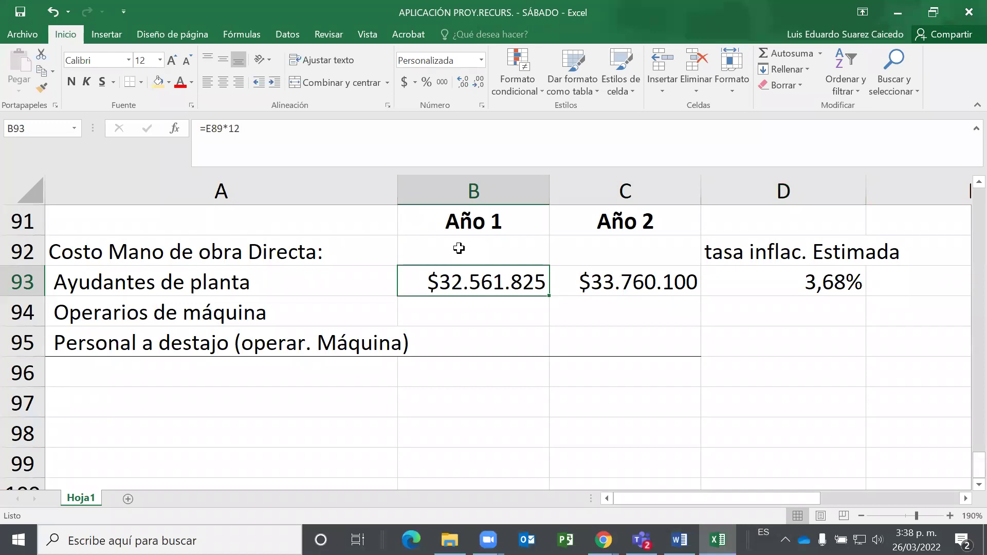
pyautogui.press('Right')
pyautogui.press('Right')
pyautogui.press('Left')
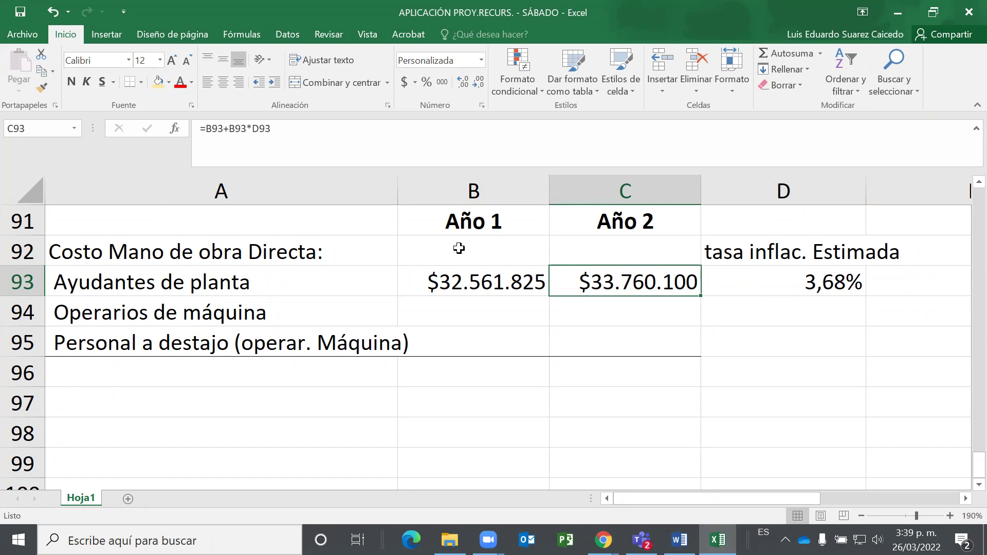
# Enter the heading "Operarios de máquina" in G65, beside the Ayudantes de planta payroll block.
pyautogui.press('Down')
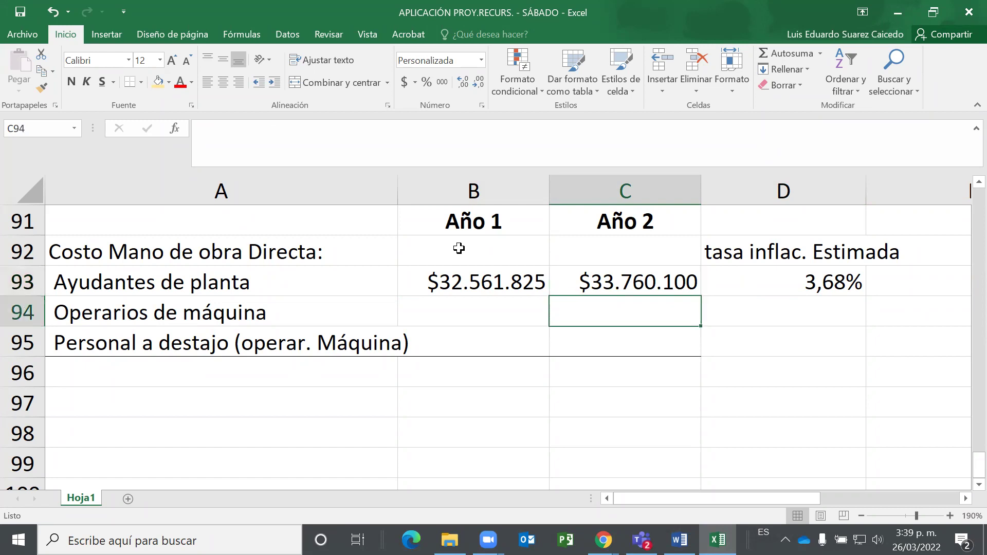
pyautogui.press('Left')
pyautogui.press('Up')
pyautogui.press('Up')
pyautogui.press('Up')
pyautogui.press('Up')
pyautogui.press('Up')
pyautogui.press('Up')
pyautogui.press('Up')
pyautogui.press('Up')
pyautogui.press('Up')
pyautogui.press('Up')
pyautogui.press('Up')
pyautogui.press('Up')
pyautogui.press('Up')
pyautogui.press('Up')
pyautogui.press('Up')
pyautogui.press('Up')
pyautogui.press('Up')
pyautogui.press('Up')
pyautogui.press('Up')
pyautogui.press('Up')
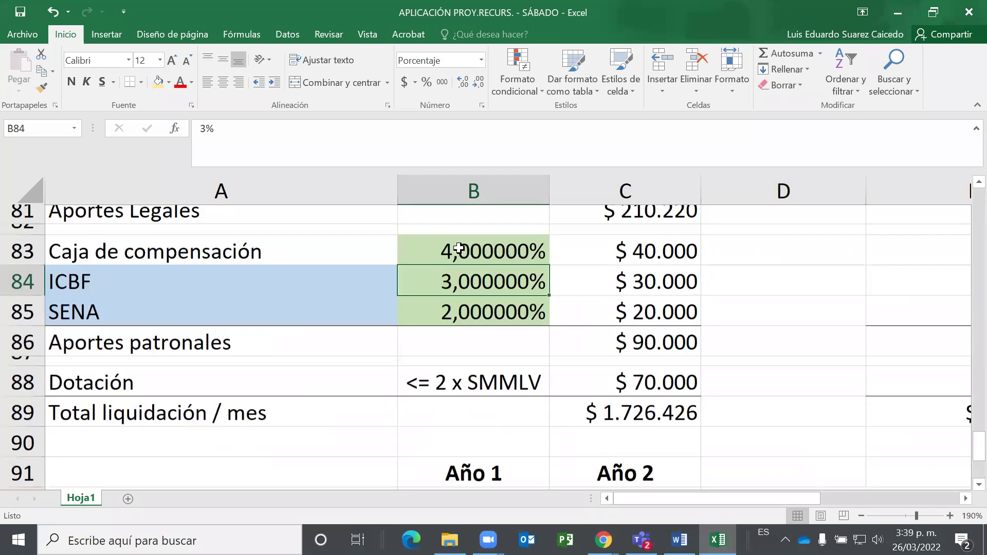
pyautogui.press('Up')
pyautogui.press('Right')
pyautogui.press('Right')
pyautogui.press('Right')
pyautogui.press('Right')
pyautogui.press('Right')
pyautogui.press('Right')
pyautogui.press('Right')
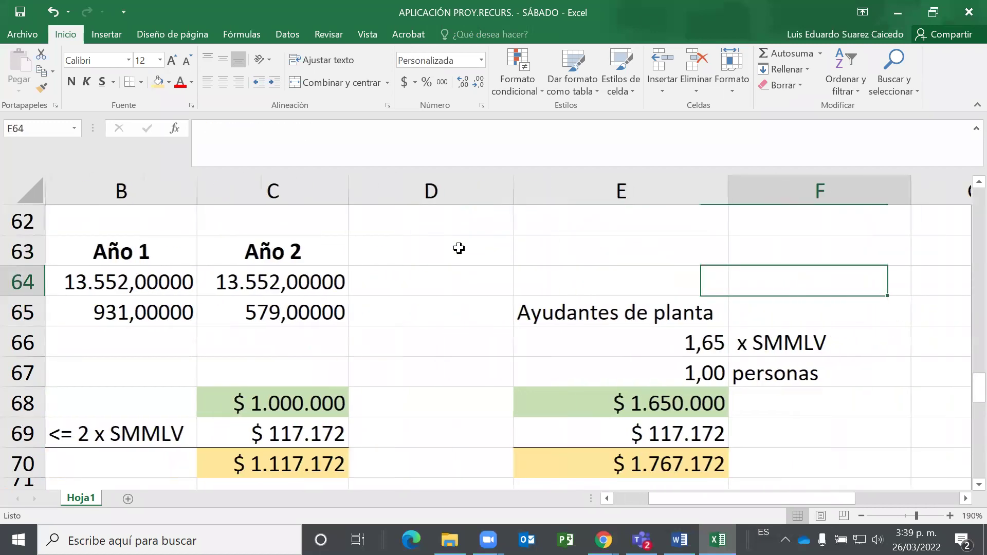
pyautogui.press('Left')
pyautogui.press('Left')
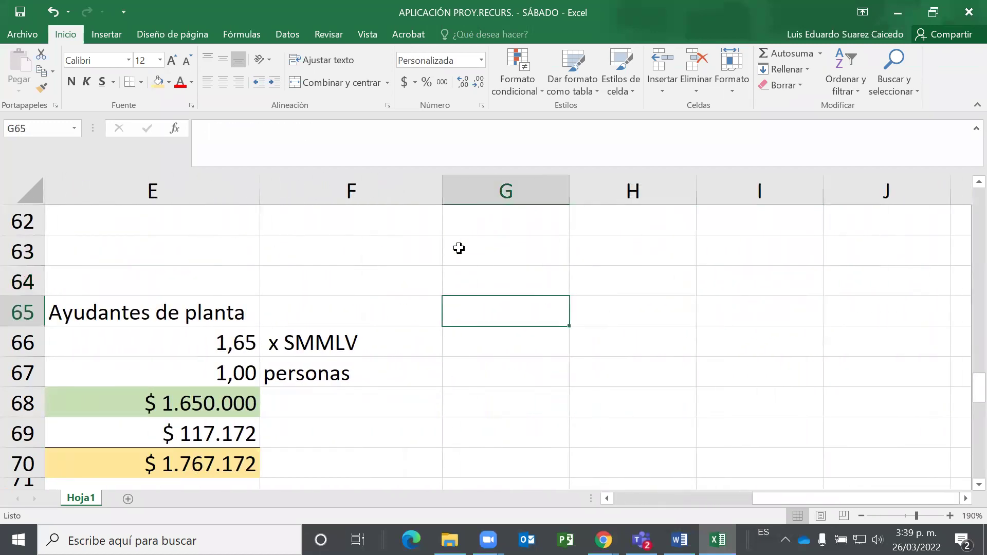
pyautogui.write('Operarios de máquina')
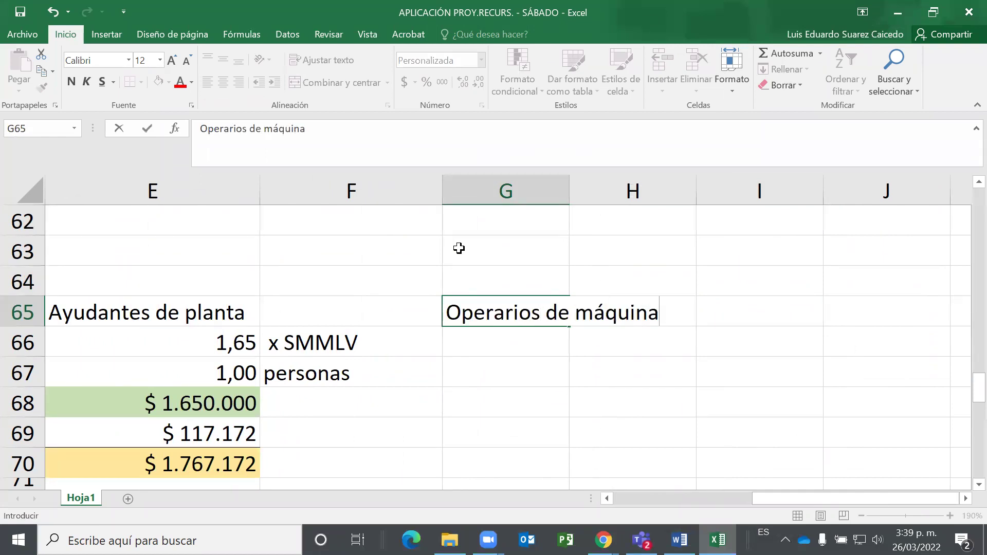
pyautogui.press('Return')
# Enter 2,85 in G66 as the minimum wage multiple for Operarios de máquina.
pyautogui.press('Down')
pyautogui.press('Up')
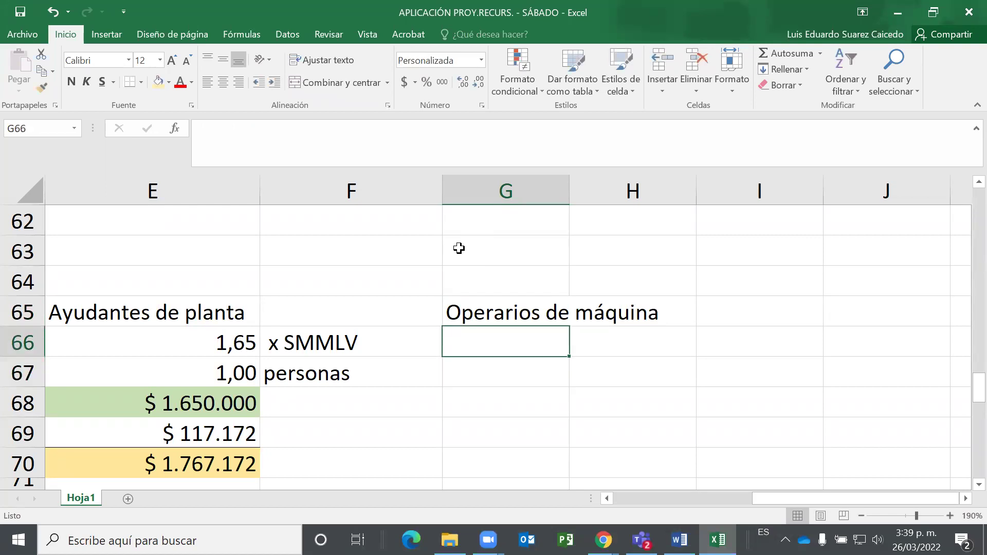
pyautogui.write('2,85')
pyautogui.press('Return')
# Copy the number formatting of the Ayudantes de planta cells E66:F67 onto G66:H67.
pyautogui.press('Up')
pyautogui.press('Left')
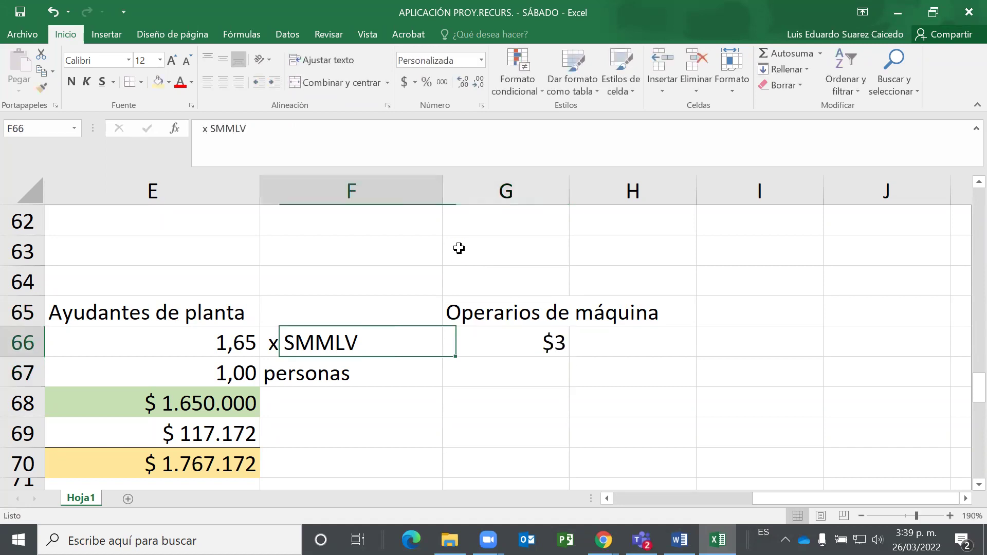
pyautogui.press('Left')
pyautogui.hotkey('shift', 'Down')
pyautogui.hotkey('shift', 'Right')
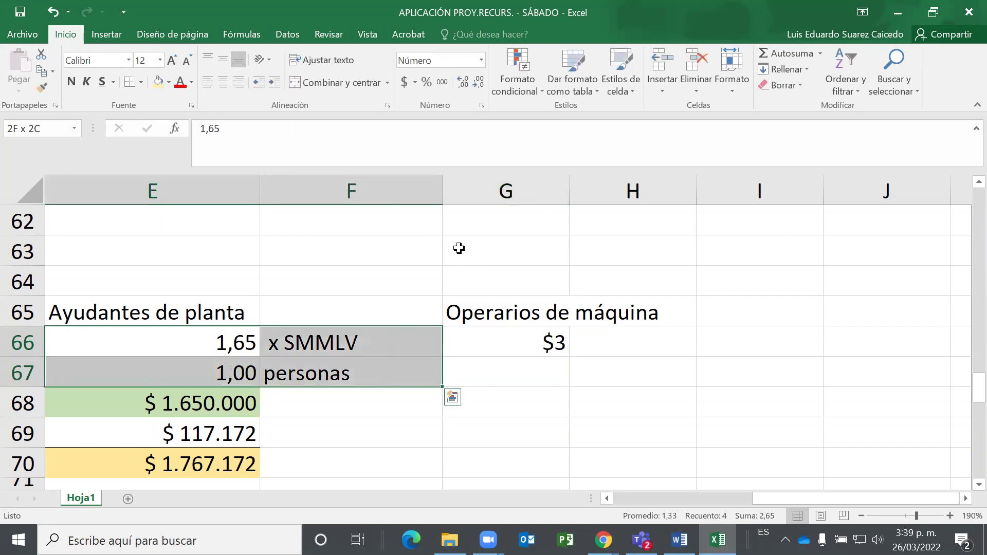
pyautogui.click(41, 87)
pyautogui.click(486, 346)
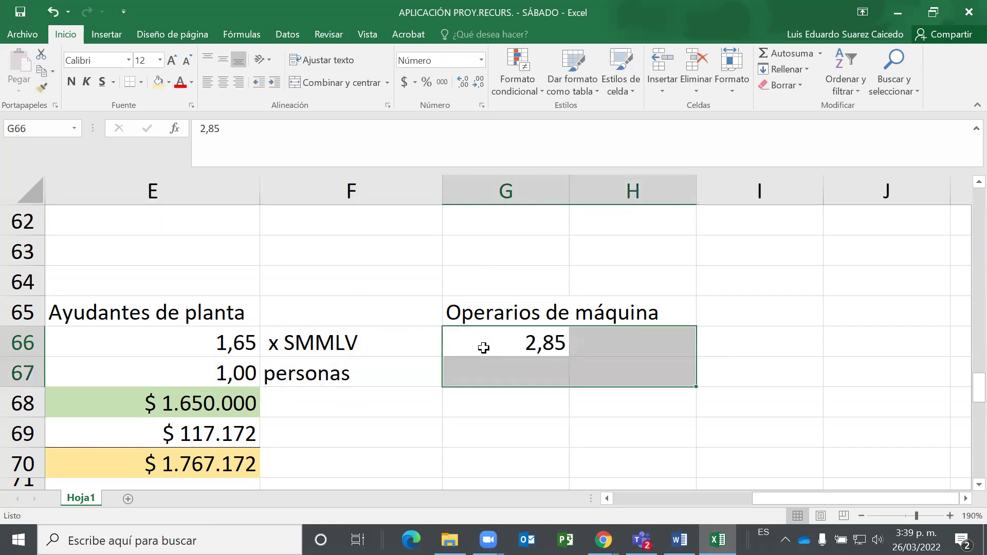
# Enter the label "x SMMLV" in H66, next to the Operarios de máquina wage multiple.
pyautogui.click(627, 343)
pyautogui.write('x')
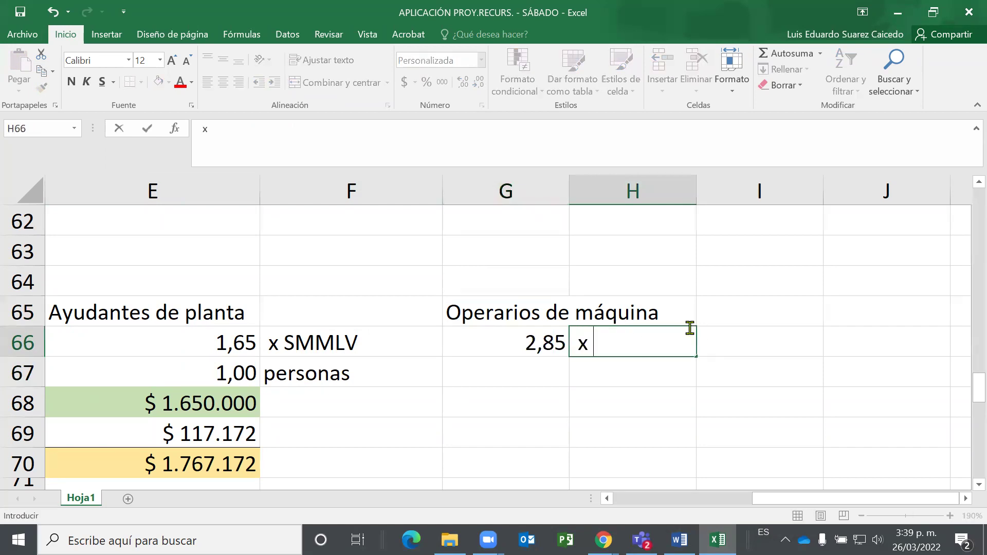
pyautogui.write(' SMMLV')
pyautogui.press('Return')
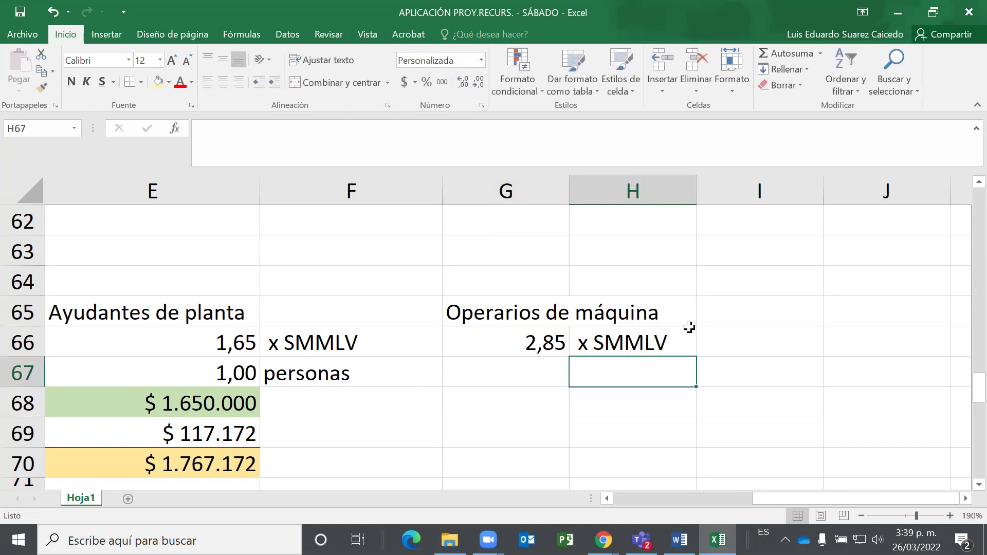
# Link the number of Operarios de máquina in G67 to the Año 1 rounded operator count with the formula =B61.
pyautogui.press('Left')
pyautogui.write('=')
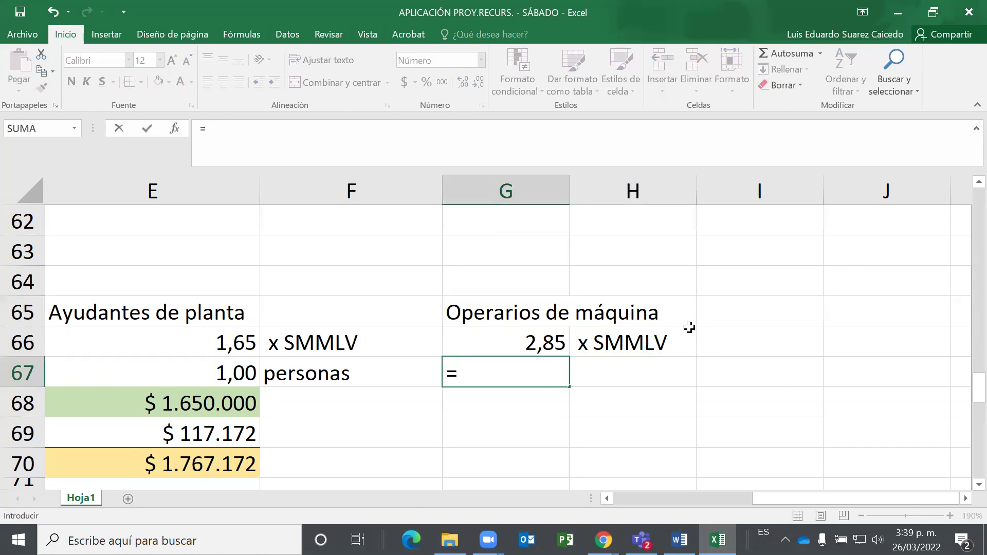
pyautogui.press('Left')
pyautogui.press('Left')
pyautogui.press('Left')
pyautogui.press('Left')
pyautogui.press('Left')
pyautogui.press('Left')
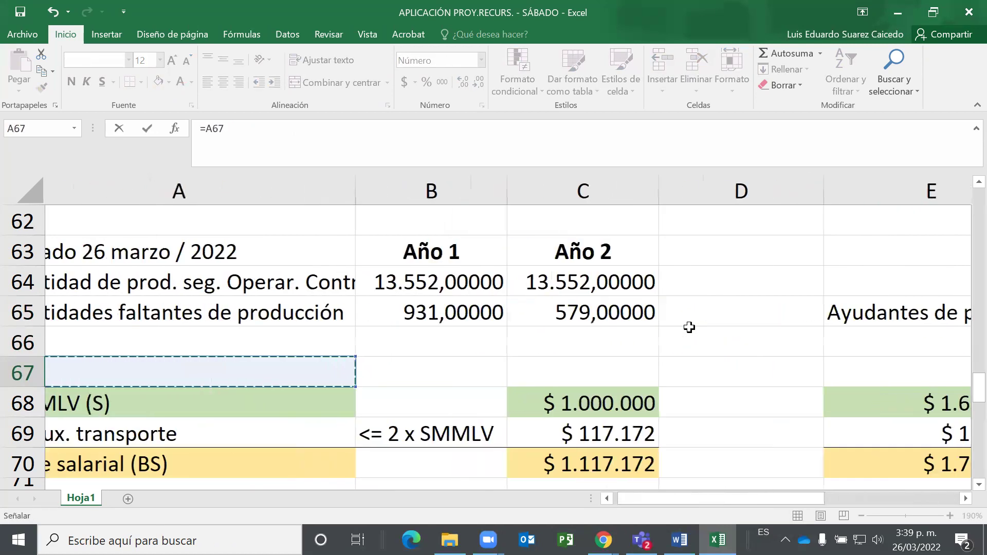
pyautogui.press('Up')
pyautogui.press('Up')
pyautogui.press('Up')
pyautogui.press('Up')
pyautogui.press('Up')
pyautogui.press('Up')
pyautogui.press('Up')
pyautogui.press('Up')
pyautogui.press('Up')
pyautogui.press('Up')
pyautogui.press('Up')
pyautogui.press('Up')
pyautogui.press('Up')
pyautogui.press('Up')
pyautogui.press('Up')
pyautogui.press('Up')
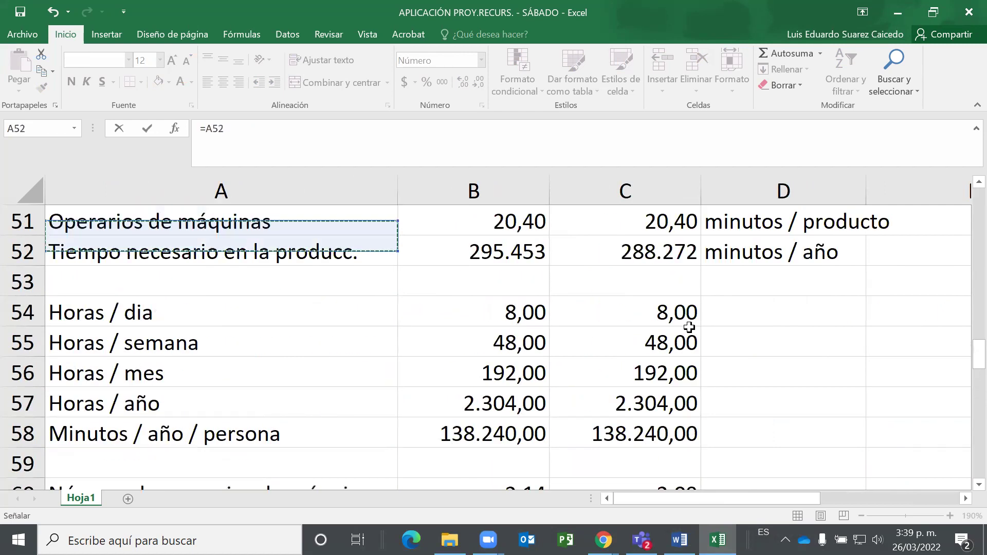
pyautogui.press('Down')
pyautogui.press('Down')
pyautogui.press('Down')
pyautogui.press('Down')
pyautogui.press('Down')
pyautogui.press('Down')
pyautogui.press('Down')
pyautogui.press('Down')
pyautogui.press('Down')
pyautogui.press('Down')
pyautogui.press('Down')
pyautogui.press('Down')
pyautogui.press('Down')
pyautogui.press('Down')
pyautogui.press('Up')
pyautogui.press('Up')
pyautogui.press('Up')
pyautogui.press('Up')
pyautogui.press('Up')
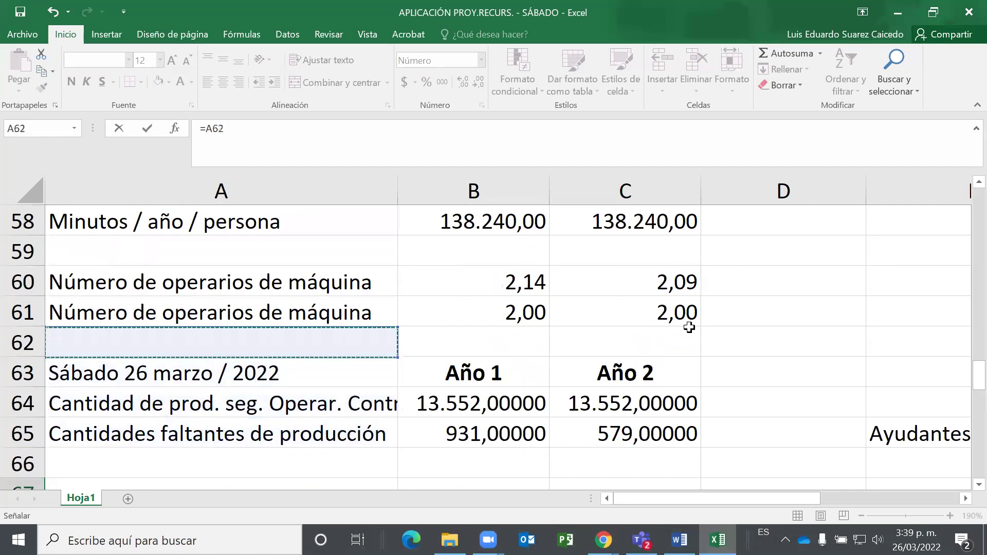
pyautogui.press('Right')
pyautogui.press('Down')
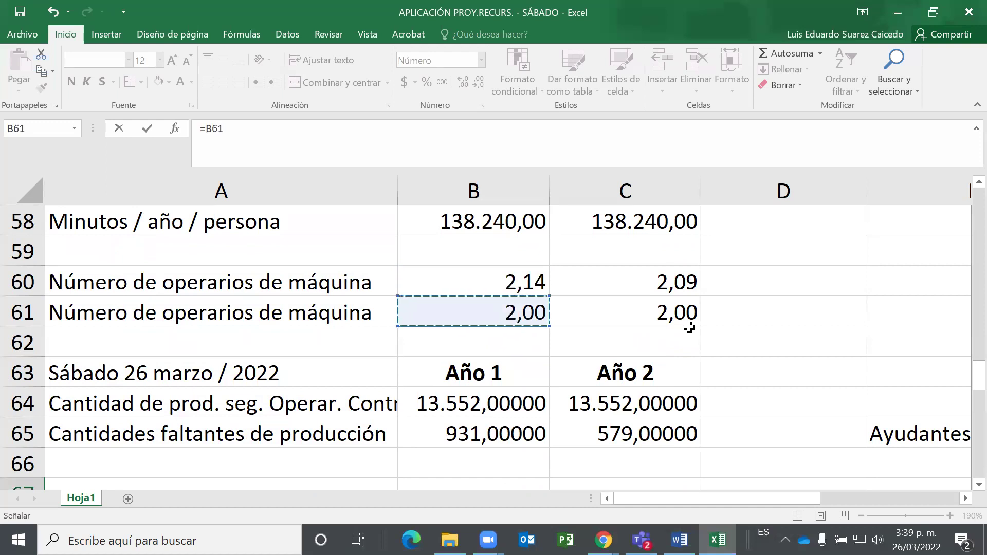
pyautogui.press('Return')
pyautogui.press('Up')
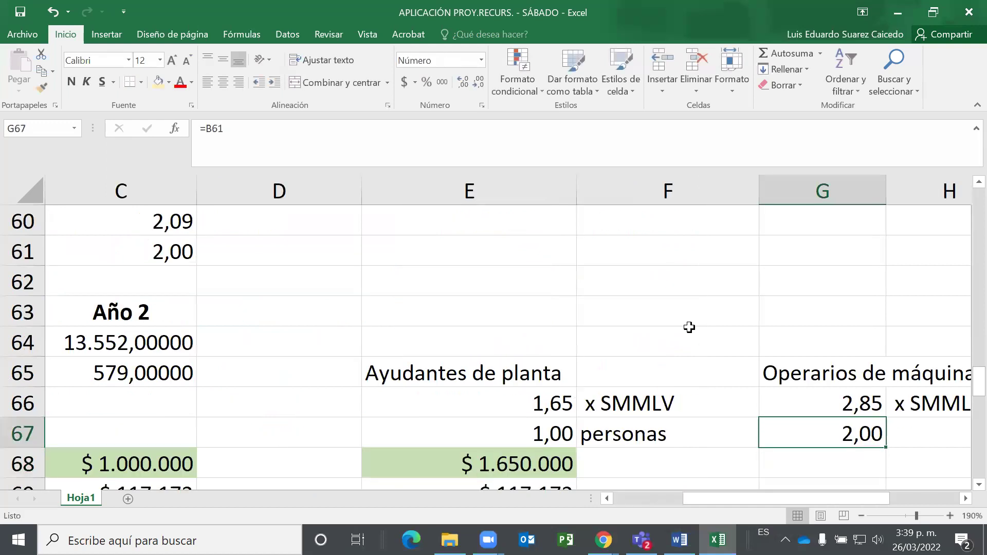
# Examine the Número de operarios de máquina values for Año 1 and Año 2 in rows 60 and 61.
pyautogui.press('pageup')
pyautogui.press('Left')
pyautogui.press('Left')
pyautogui.press('Left')
pyautogui.press('Left')
pyautogui.press('Left')
pyautogui.press('Left')
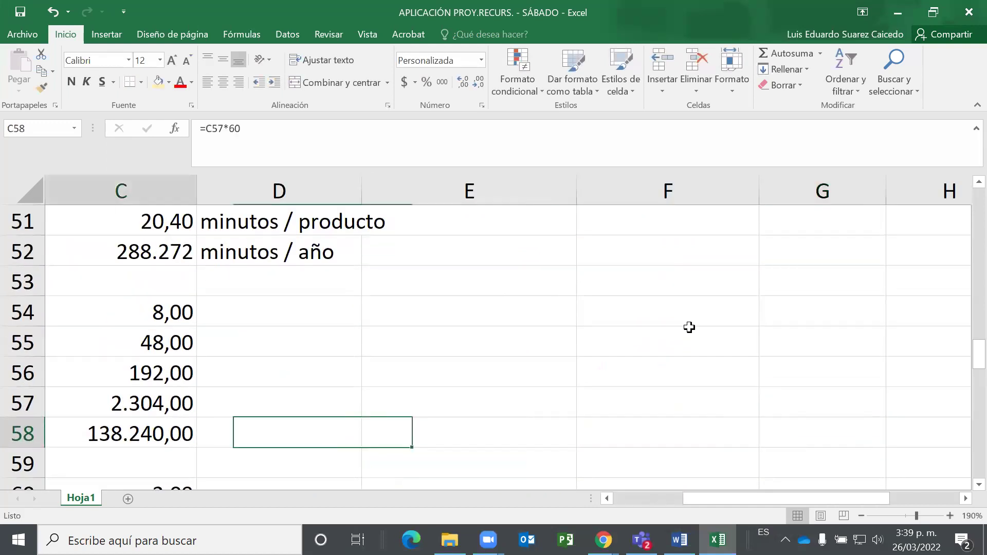
pyautogui.press('pagedown')
pyautogui.press('Up')
pyautogui.press('Up')
pyautogui.press('Up')
pyautogui.press('Up')
pyautogui.press('Up')
pyautogui.press('Up')
pyautogui.press('Up')
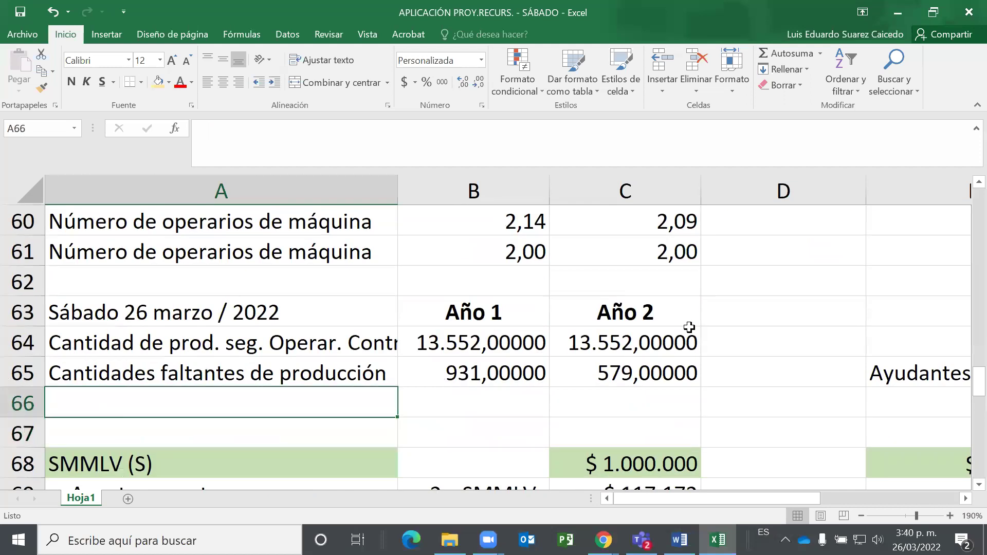
pyautogui.press('Down')
pyautogui.press('Right')
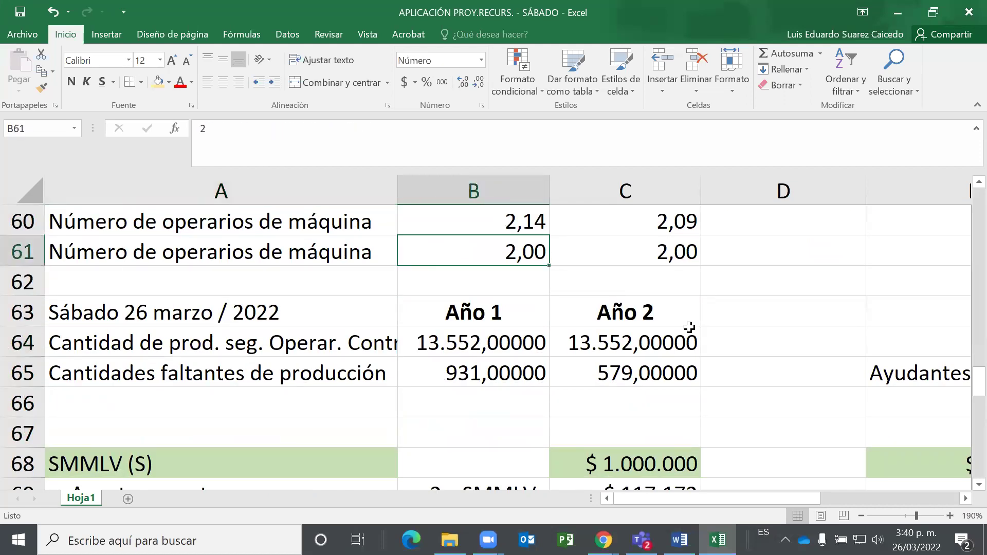
pyautogui.press('Up')
pyautogui.press('Up')
pyautogui.press('Right')
pyautogui.press('Down')
pyautogui.press('Down')
# Examine the Número de Ayudantes de producc. values in rows 48 and 49 for both years, including their formulas.
pyautogui.press('Up')
pyautogui.press('Up')
pyautogui.press('Up')
pyautogui.press('Up')
pyautogui.press('Up')
pyautogui.press('Up')
pyautogui.press('Up')
pyautogui.press('Up')
pyautogui.press('Up')
pyautogui.press('Up')
pyautogui.press('Up')
pyautogui.press('Up')
pyautogui.press('Up')
pyautogui.press('Up')
pyautogui.press('Up')
pyautogui.press('Up')
pyautogui.press('Up')
pyautogui.press('Up')
pyautogui.press('Up')
pyautogui.press('Up')
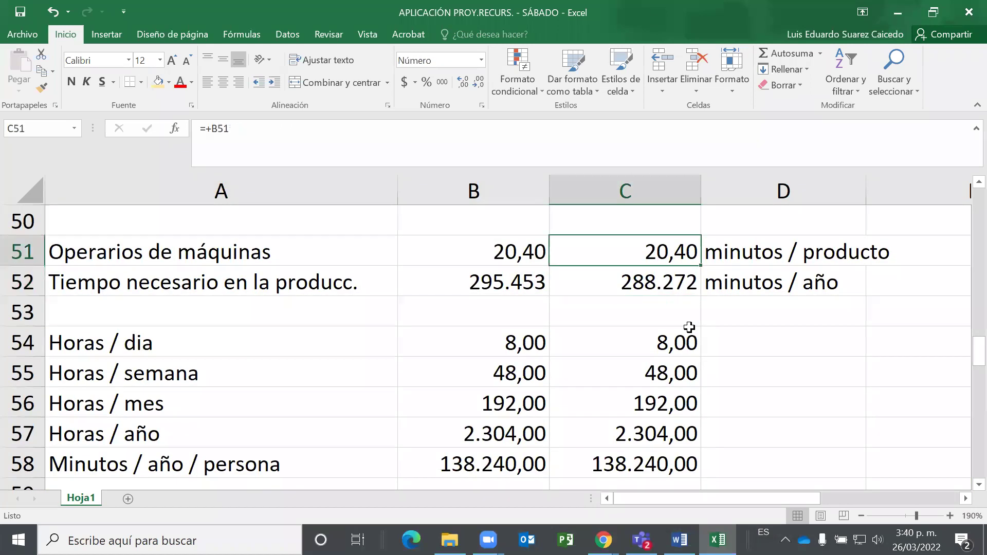
pyautogui.press('Down')
pyautogui.press('Down')
pyautogui.press('Down')
pyautogui.press('Down')
pyautogui.press('Down')
pyautogui.press('Down')
pyautogui.press('Down')
pyautogui.press('Down')
pyautogui.press('Down')
pyautogui.press('Down')
pyautogui.press('Down')
pyautogui.press('Down')
pyautogui.press('Down')
pyautogui.press('Down')
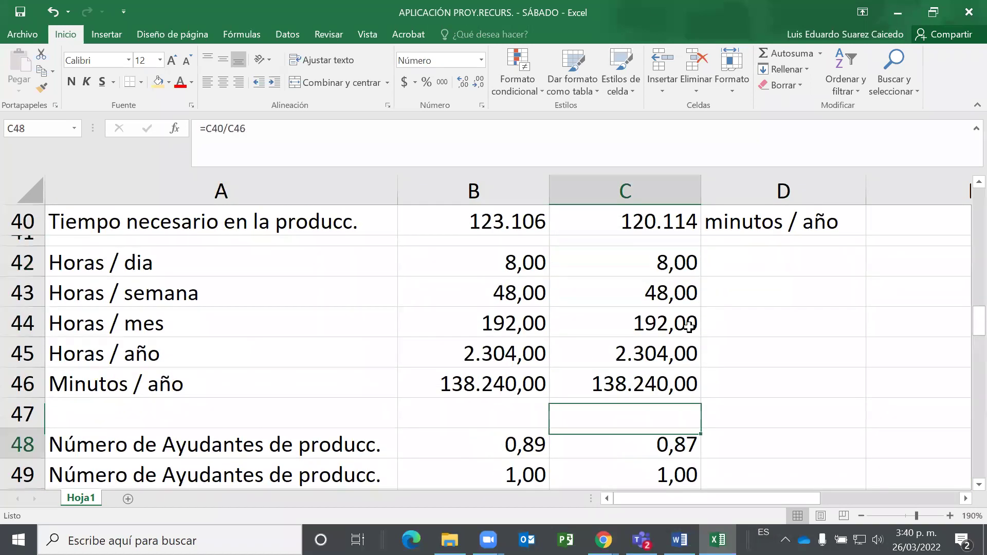
pyautogui.press('Up')
pyautogui.press('Up')
pyautogui.press('Up')
pyautogui.press('Up')
pyautogui.press('Up')
pyautogui.press('Up')
pyautogui.press('Left')
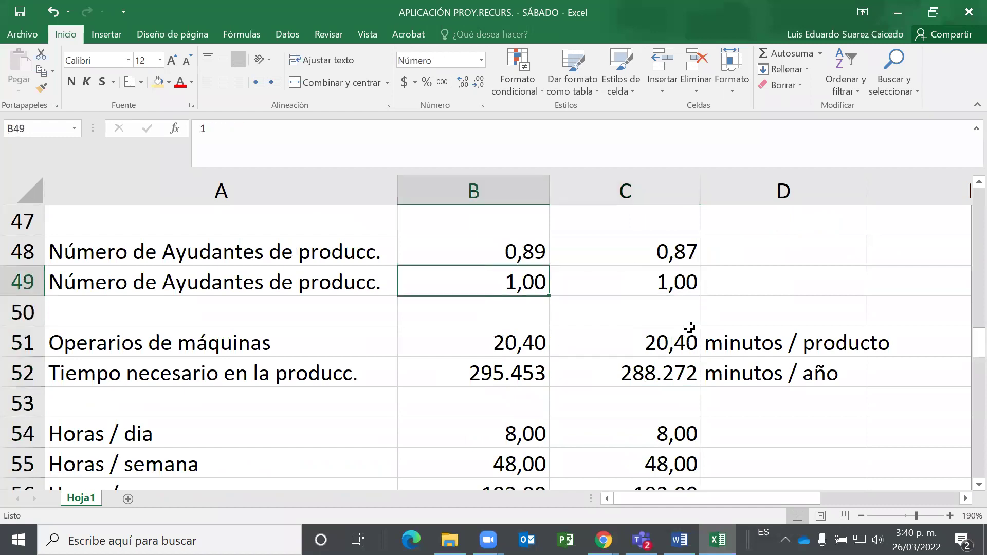
pyautogui.press('Right')
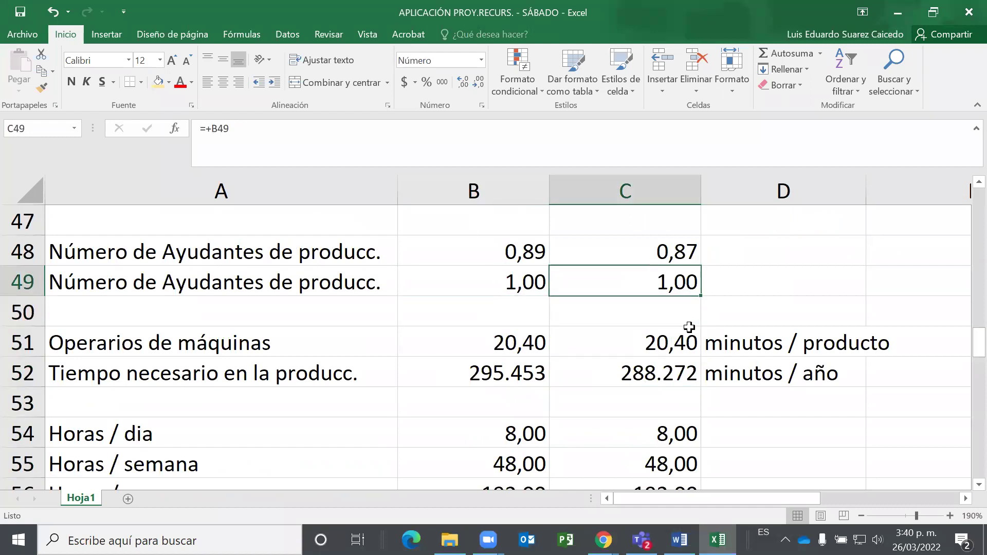
# Calculate the Operarios de máquina salary in G68 with the formula =G66*G67*C68.
pyautogui.press('Down')
pyautogui.press('Down')
pyautogui.press('Down')
pyautogui.press('Down')
pyautogui.press('Down')
pyautogui.press('Down')
pyautogui.press('Down')
pyautogui.press('Down')
pyautogui.press('Down')
pyautogui.press('Down')
pyautogui.press('Down')
pyautogui.press('Down')
pyautogui.press('Down')
pyautogui.press('Down')
pyautogui.press('Down')
pyautogui.press('Down')
pyautogui.press('Down')
pyautogui.press('Down')
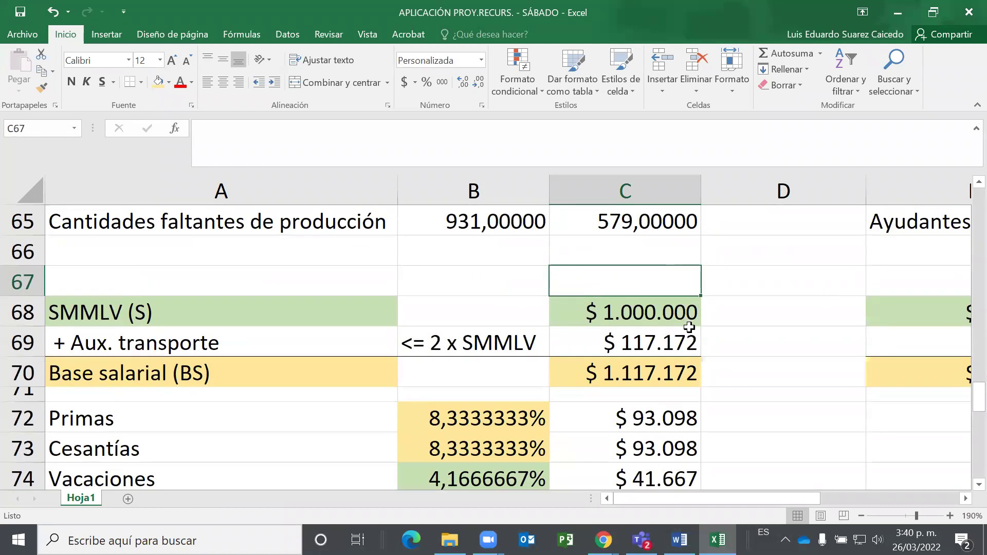
pyautogui.press('Down')
pyautogui.press('Down')
pyautogui.press('Down')
pyautogui.press('Down')
pyautogui.press('Down')
pyautogui.press('Down')
pyautogui.press('Down')
pyautogui.press('Down')
pyautogui.press('Down')
pyautogui.press('Right')
pyautogui.press('Right')
pyautogui.press('Right')
pyautogui.press('Right')
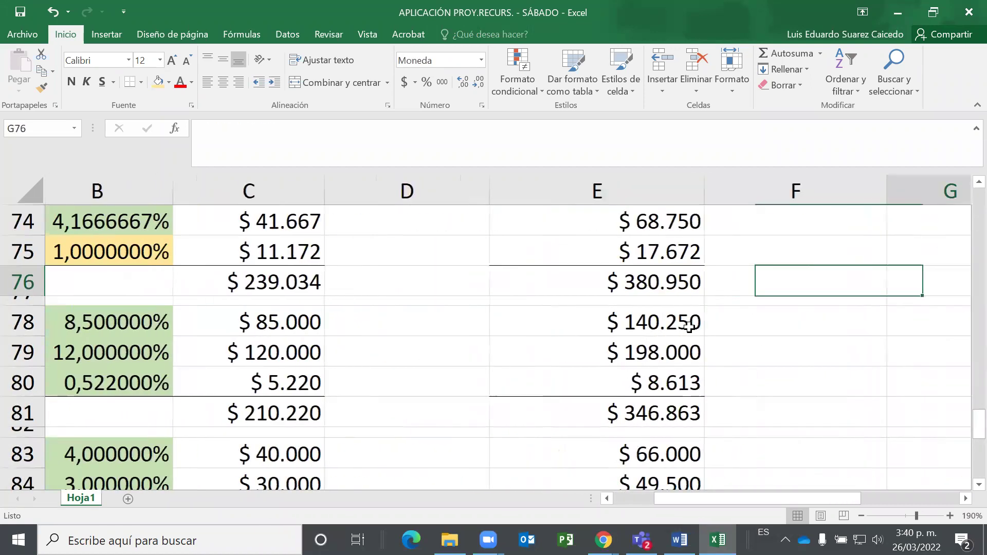
pyautogui.press('Up')
pyautogui.press('Up')
pyautogui.press('Up')
pyautogui.press('Up')
pyautogui.press('Up')
pyautogui.press('Up')
pyautogui.press('Up')
pyautogui.press('Up')
pyautogui.press('Up')
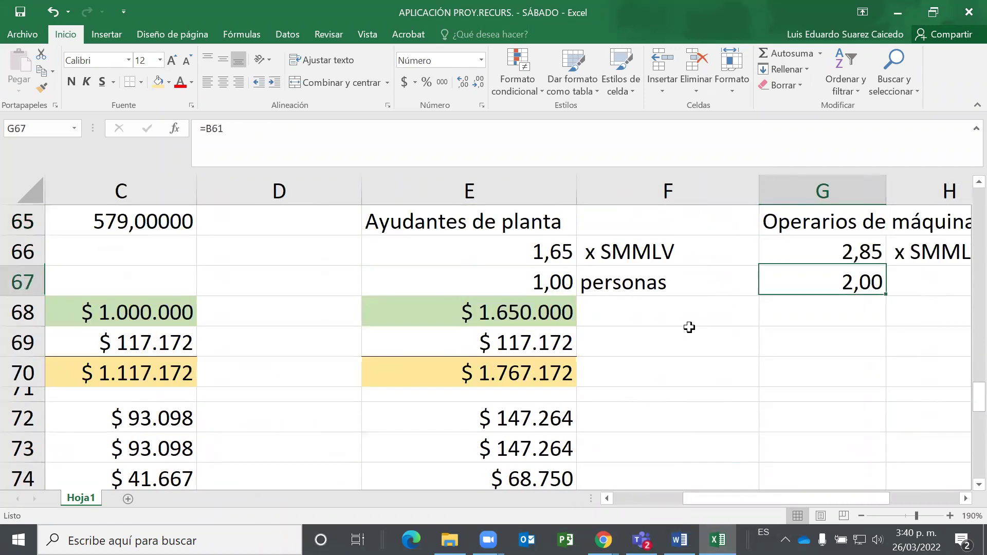
pyautogui.press('Right')
pyautogui.click(688, 328)
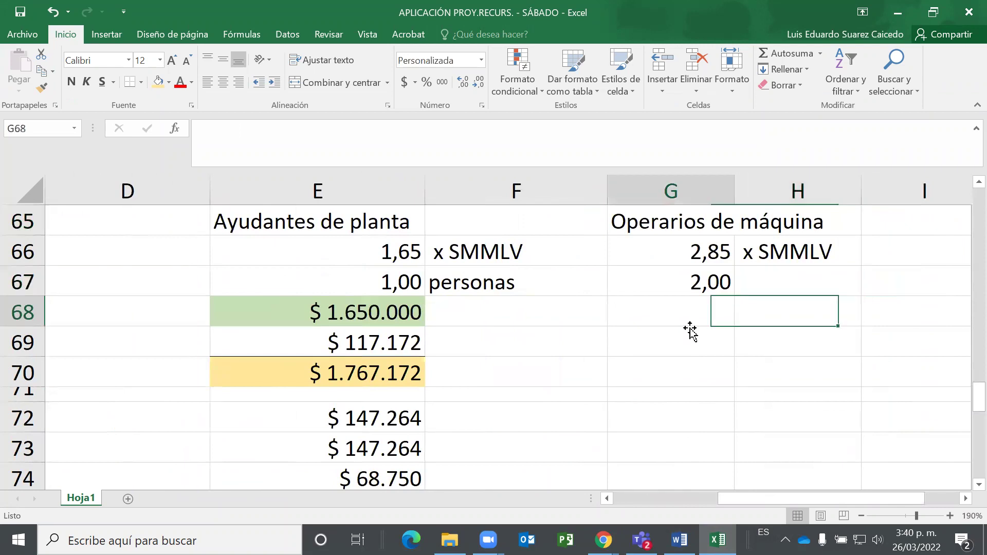
pyautogui.write('=')
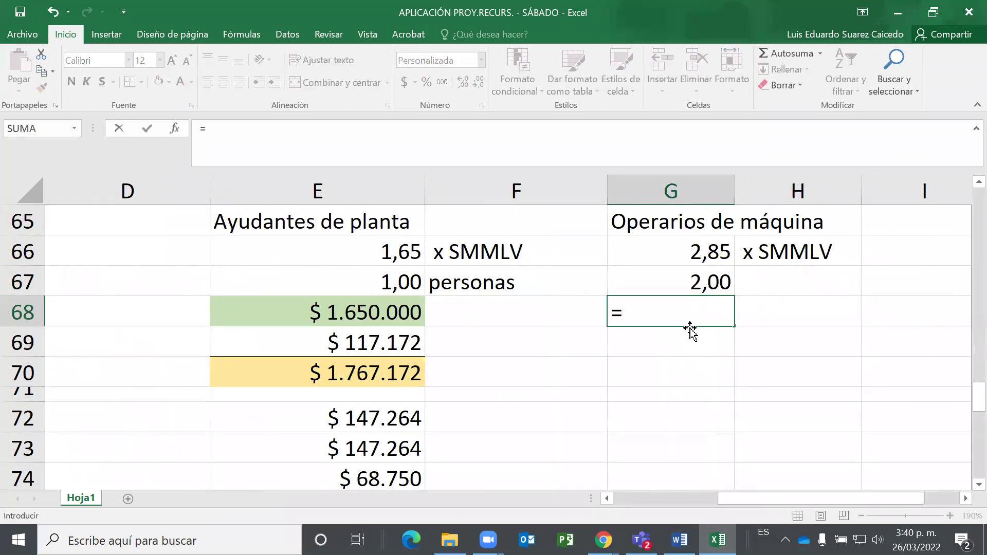
pyautogui.press('Up')
pyautogui.press('Up')
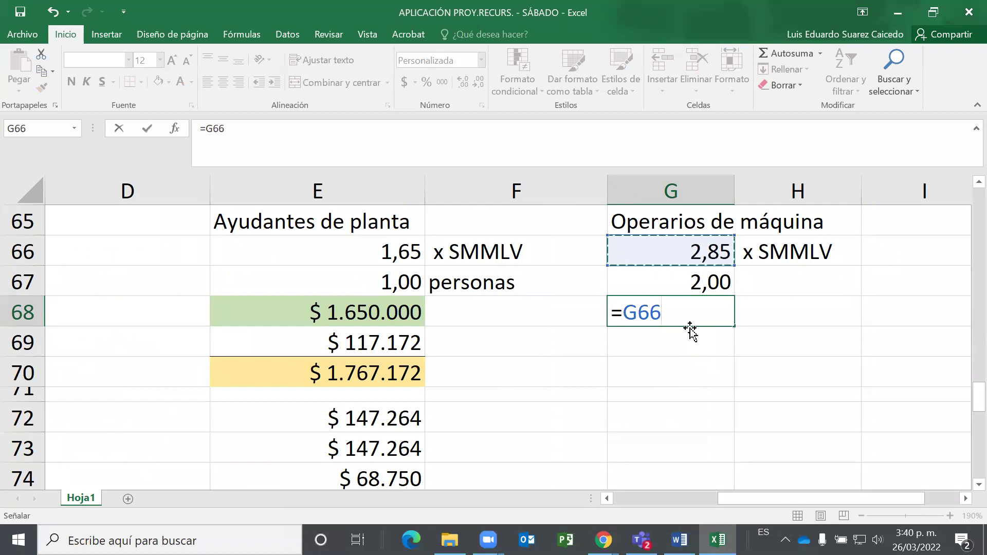
pyautogui.write('*')
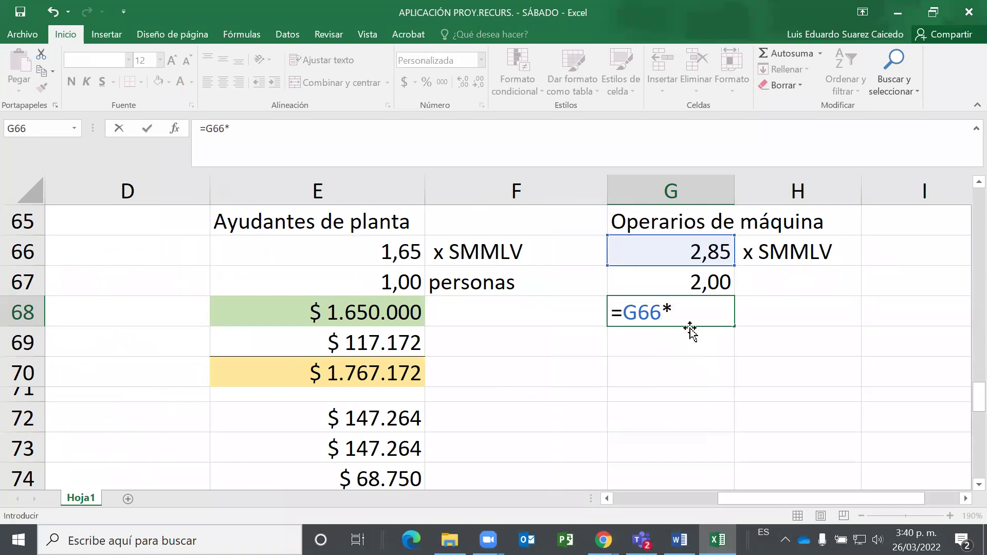
pyautogui.press('Up')
pyautogui.write('*')
pyautogui.press('Left')
pyautogui.press('Left')
pyautogui.press('Left')
pyautogui.press('Left')
pyautogui.press('Left')
pyautogui.press('Right')
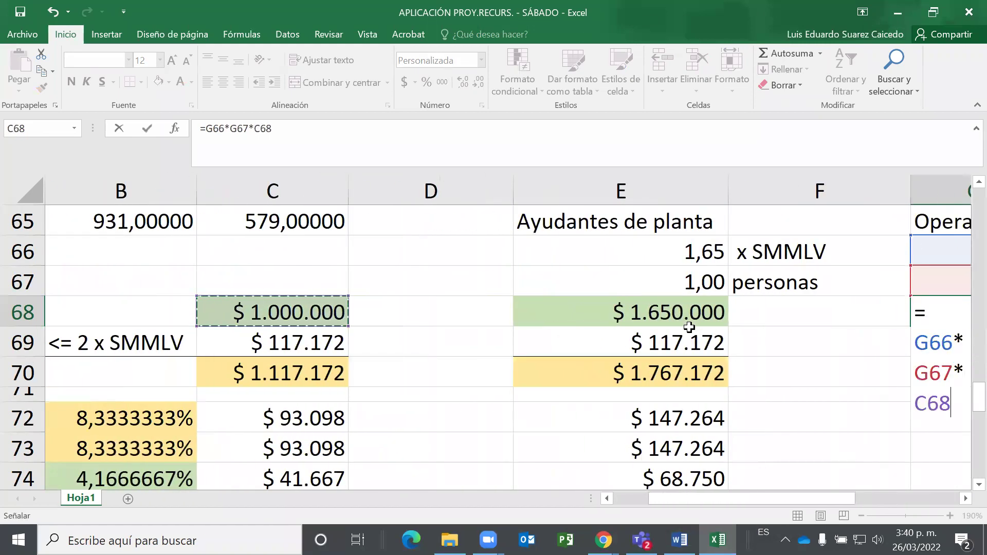
pyautogui.press('Return')
pyautogui.press('Up')
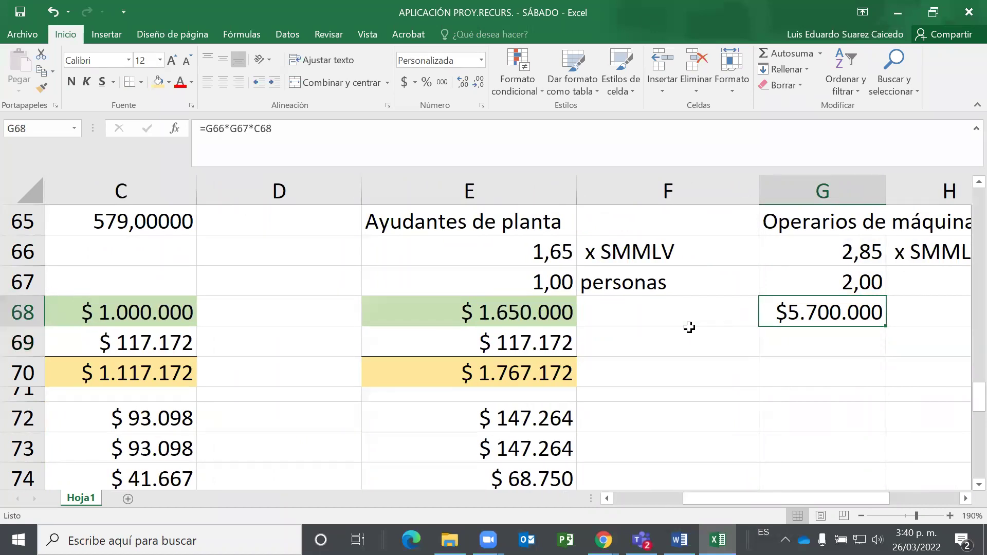
# Review the wage multiple and number of people used for Operarios de máquina against the Ayudantes de planta block in rows 66 to 68.
pyautogui.press('Up')
pyautogui.press('Up')
pyautogui.press('Down')
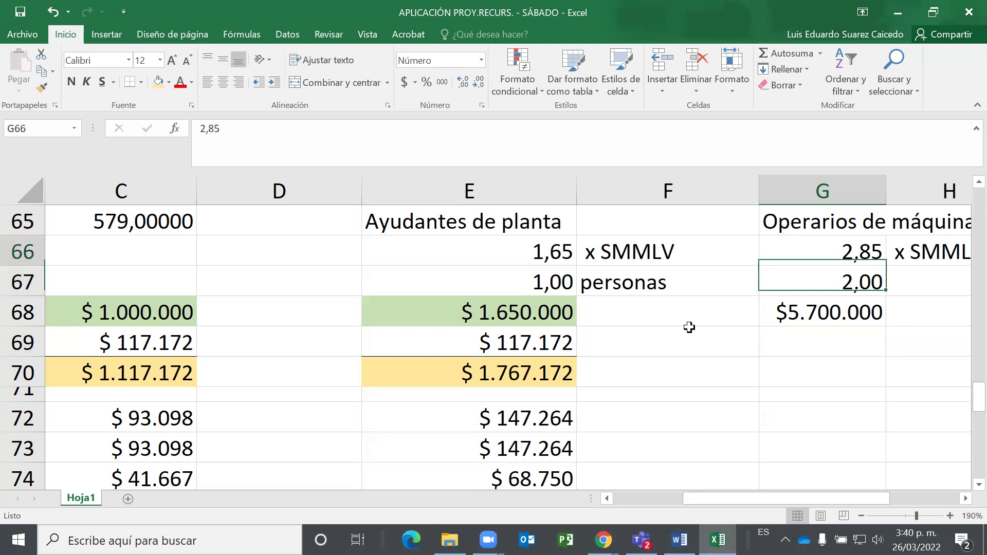
pyautogui.press('Up')
pyautogui.press('Right')
pyautogui.press('Left')
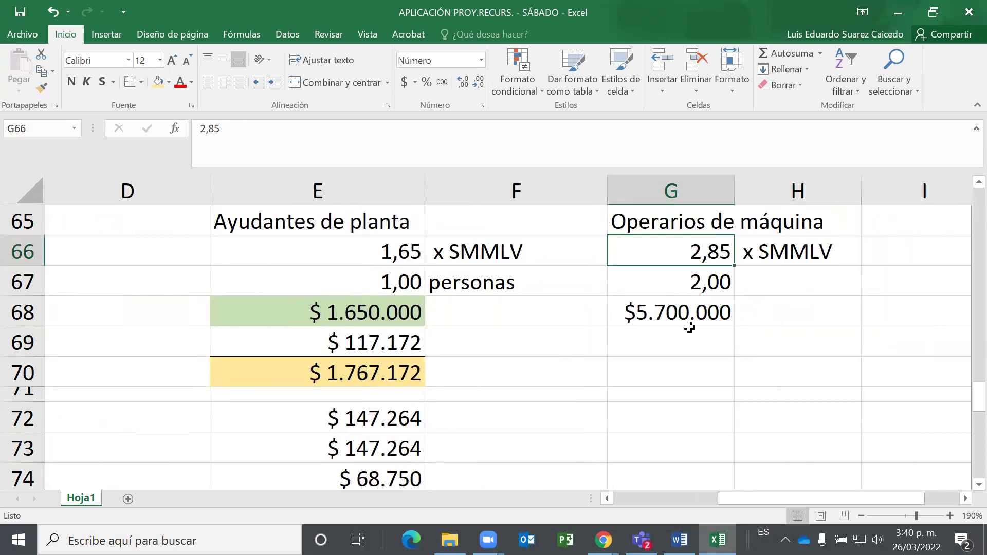
pyautogui.press('Left')
pyautogui.press('Left')
pyautogui.press('Left')
pyautogui.press('Left')
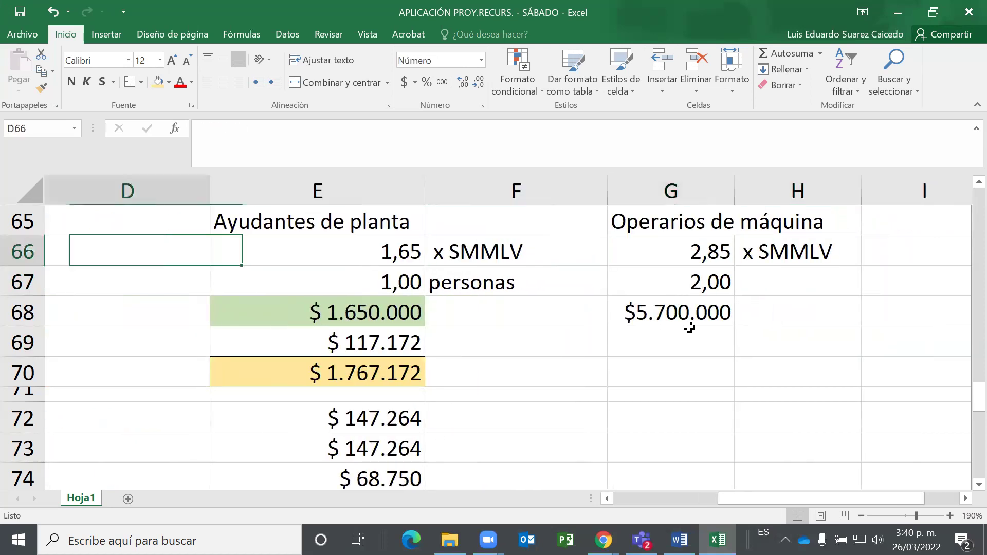
pyautogui.press('Right')
pyautogui.press('Right')
pyautogui.press('Right')
pyautogui.press('Down')
pyautogui.press('Down')
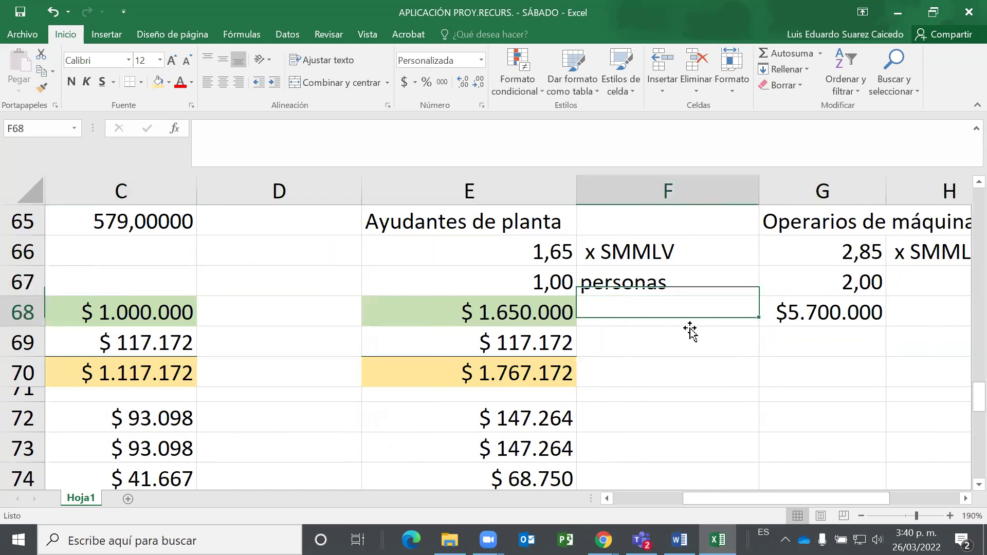
# Copy the formatting of the Ayudantes de planta payroll cells E68:E89 onto the Operarios de máquina column starting at G68.
pyautogui.press('Right')
pyautogui.press('Left')
pyautogui.press('Left')
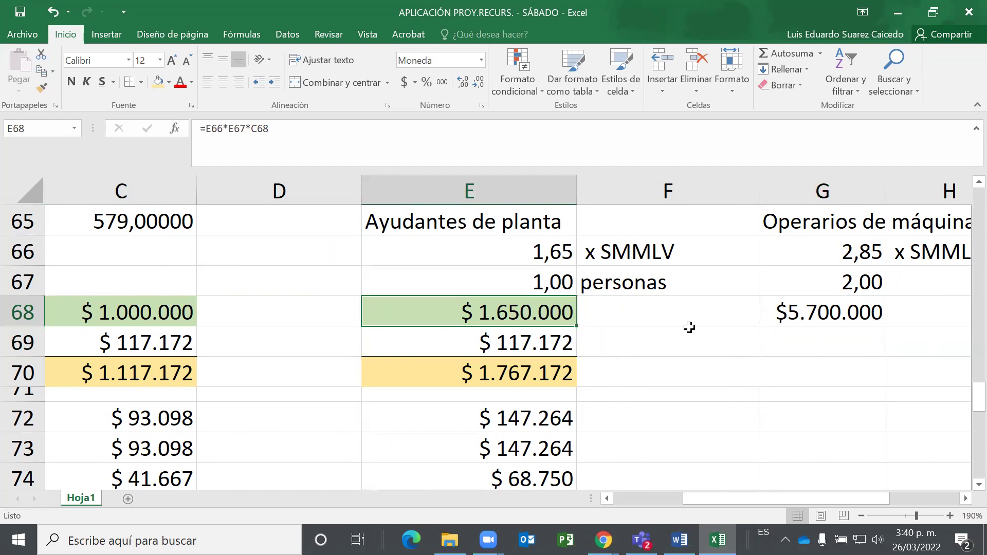
pyautogui.hotkey('shift', 'Down')
pyautogui.hotkey('shift', 'Down')
pyautogui.hotkey('shift', 'Down')
pyautogui.hotkey('shift', 'Down')
pyautogui.hotkey('shift', 'Down')
pyautogui.hotkey('shift', 'Down')
pyautogui.hotkey('shift', 'Down')
pyautogui.hotkey('shift', 'Down')
pyautogui.hotkey('shift', 'Down')
pyautogui.hotkey('shift', 'Down')
pyautogui.hotkey('shift', 'Down')
pyautogui.hotkey('shift', 'Down')
pyautogui.hotkey('shift', 'Down')
pyautogui.hotkey('shift', 'Down')
pyautogui.hotkey('shift', 'Down')
pyautogui.hotkey('shift', 'Down')
pyautogui.hotkey('shift', 'Down')
pyautogui.hotkey('shift', 'Down')
pyautogui.hotkey('shift', 'Down')
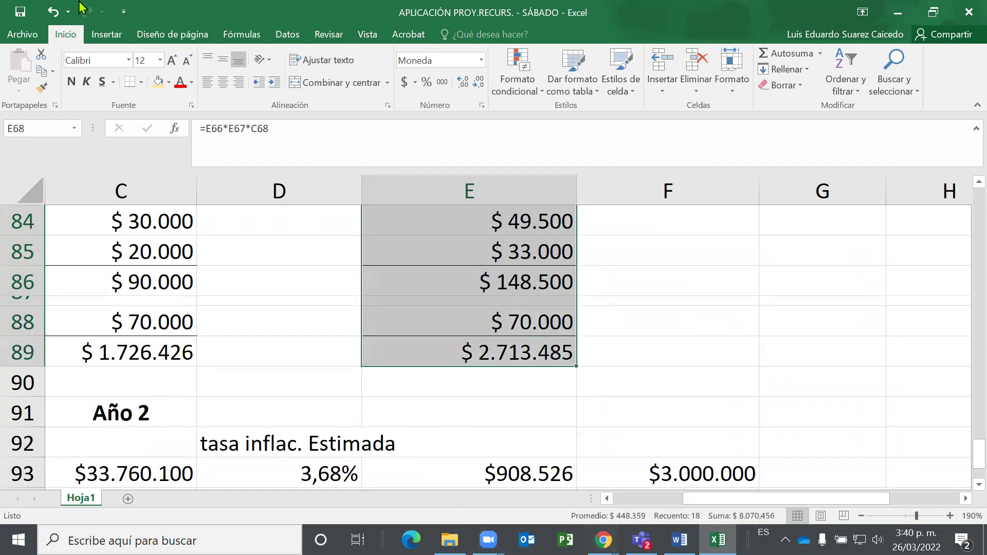
pyautogui.click(42, 90)
pyautogui.scroll(7, 727, 379)
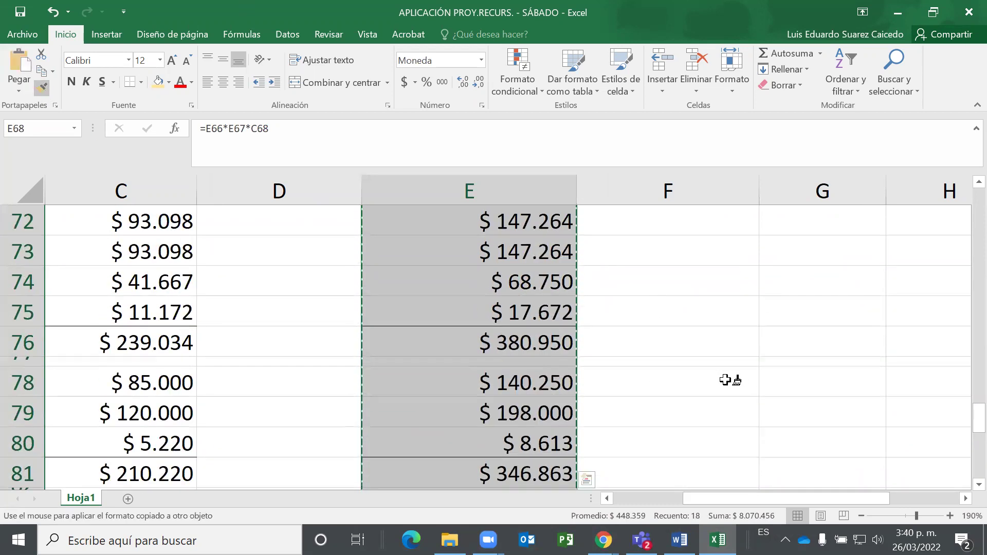
pyautogui.click(781, 372)
# Enter 0 as the Operarios de máquina transport allowance in G69.
pyautogui.press('Down')
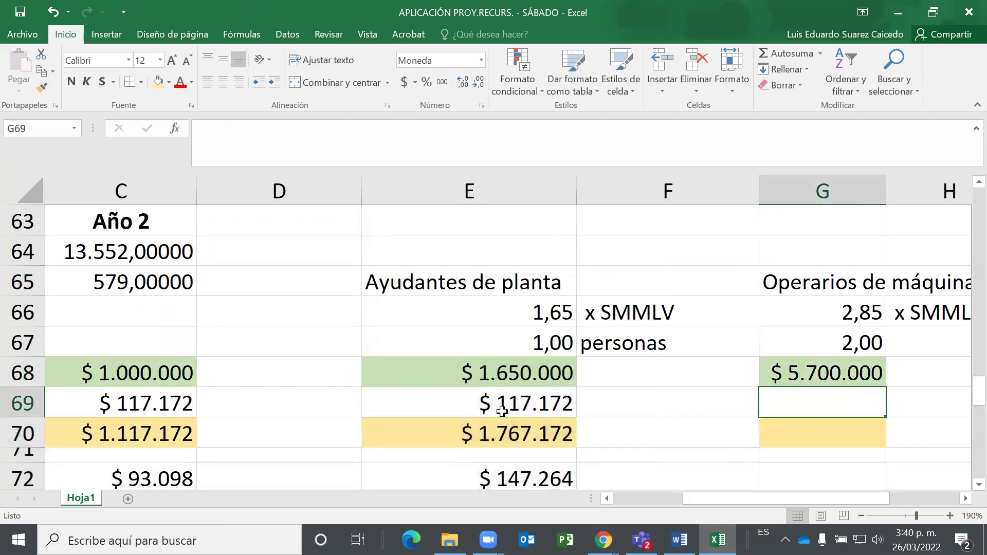
pyautogui.scroll(-1, 501, 316)
pyautogui.moveTo(501, 317); pyautogui.dragTo(515, 462)
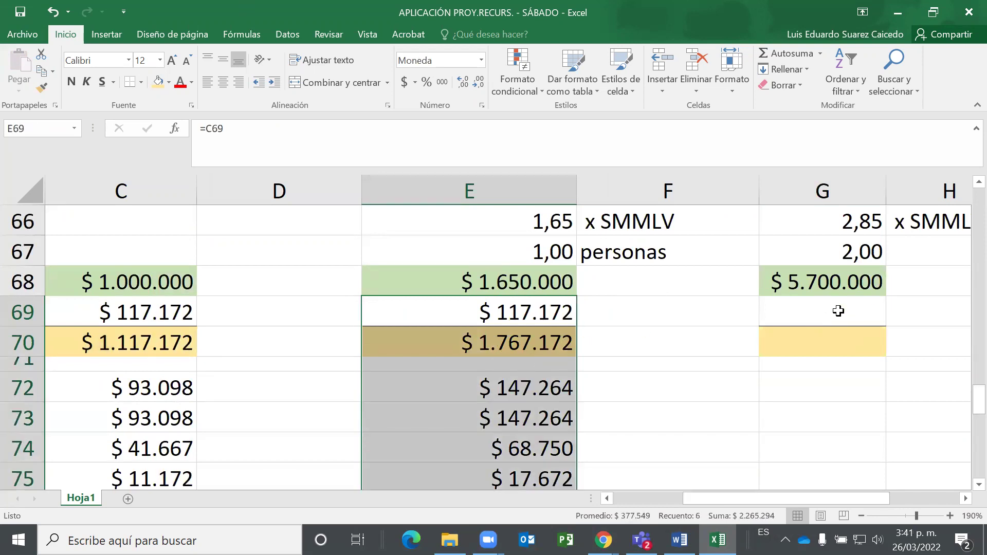
pyautogui.click(873, 313)
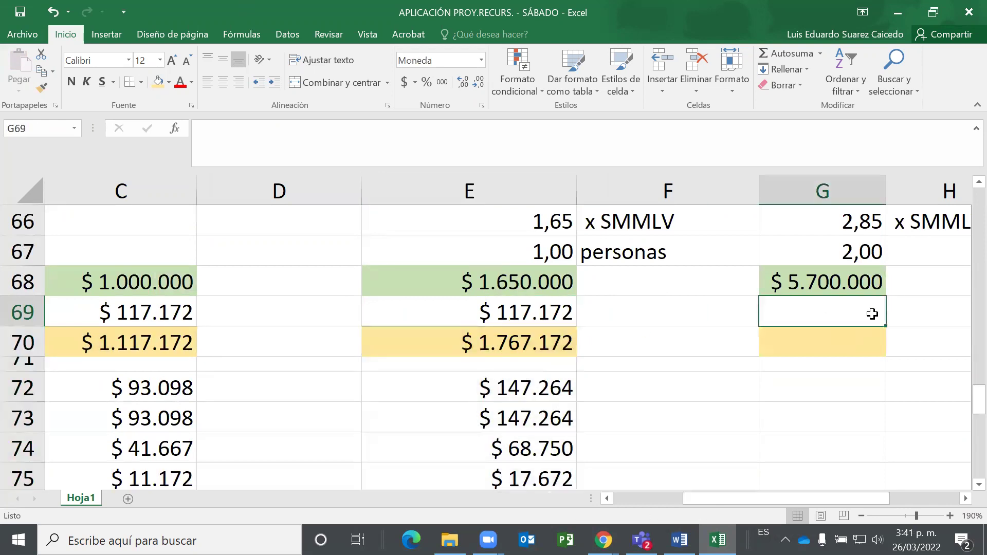
pyautogui.press('Up')
pyautogui.press('Up')
pyautogui.press('Up')
pyautogui.press('Up')
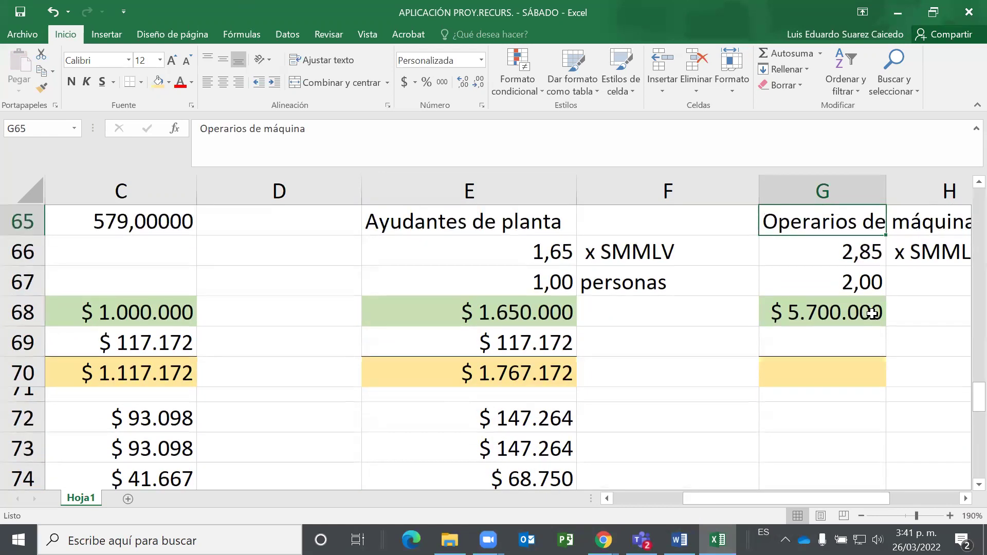
pyautogui.press('Down')
pyautogui.press('Down')
pyautogui.press('Down')
pyautogui.press('Down')
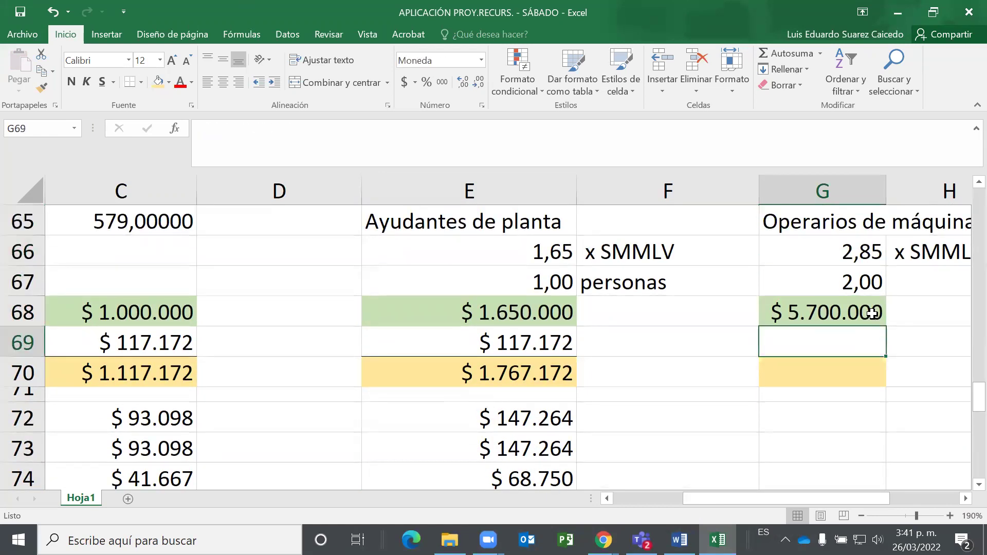
pyautogui.write('0')
pyautogui.press('Return')
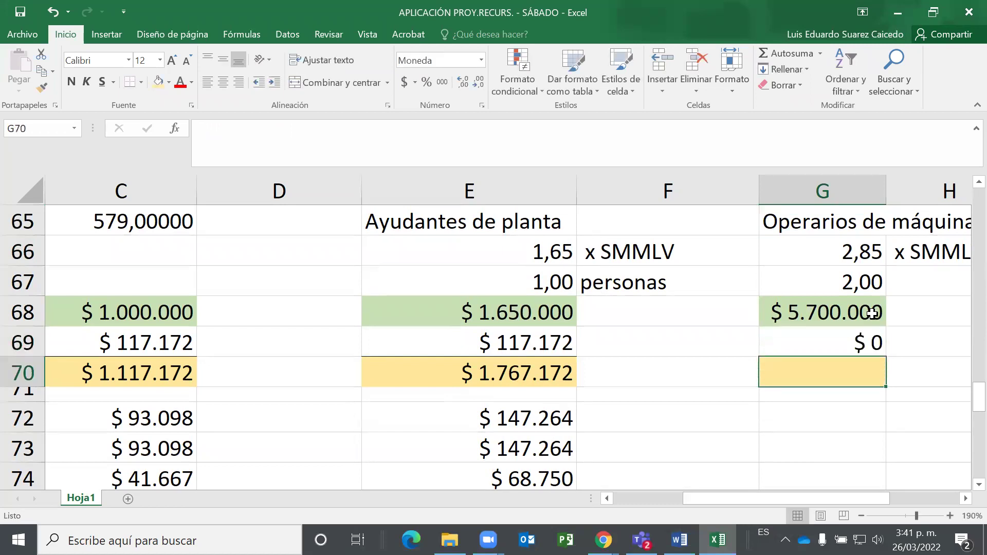
# Copy the Ayudantes de planta payroll formulas from E70:E89 into the Operarios de máquina column starting at G70.
pyautogui.press('Left')
pyautogui.press('Left')
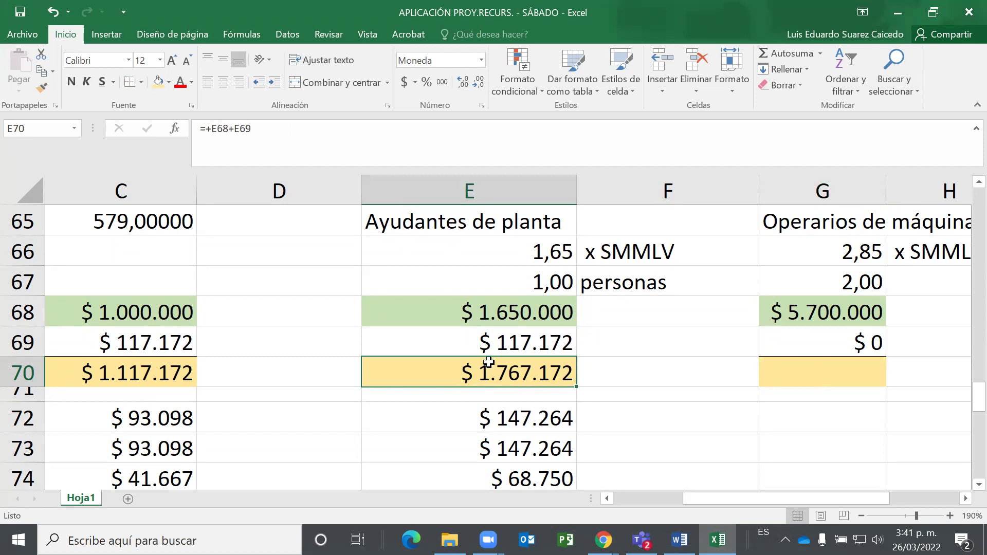
pyautogui.moveTo(480, 370); pyautogui.dragTo(480, 370)
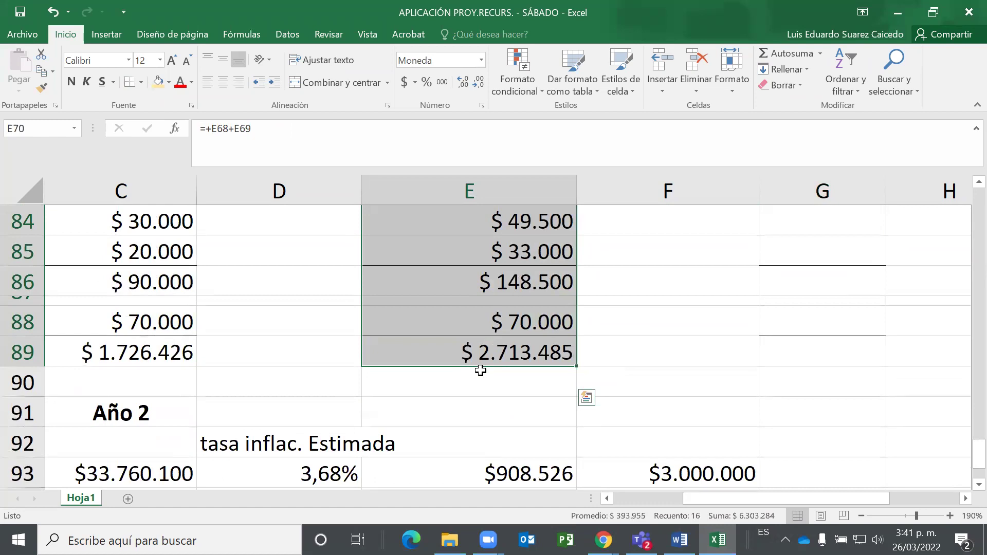
pyautogui.hotkey('ctrl', 'c')
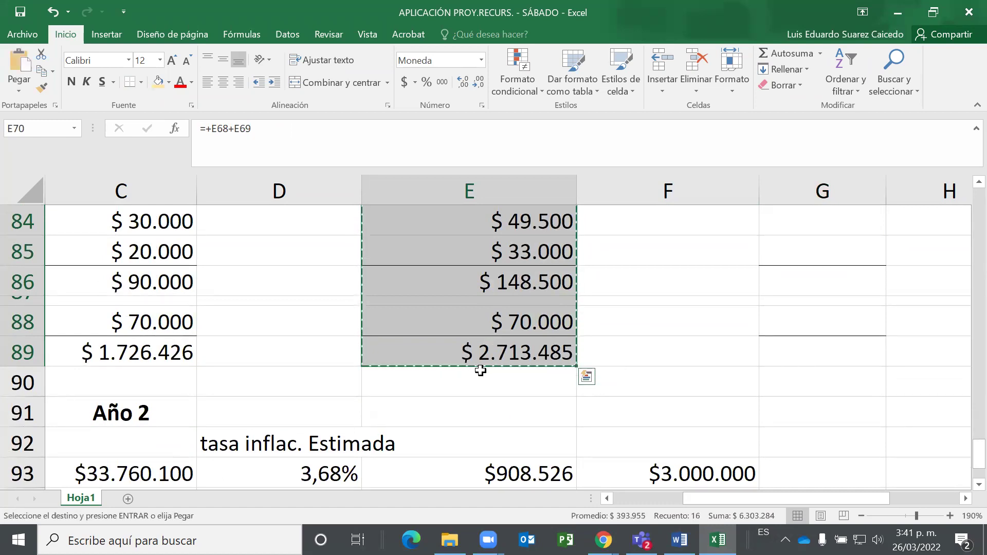
pyautogui.press('Up')
pyautogui.press('Up')
pyautogui.press('Up')
pyautogui.press('Down')
pyautogui.press('Down')
pyautogui.press('Down')
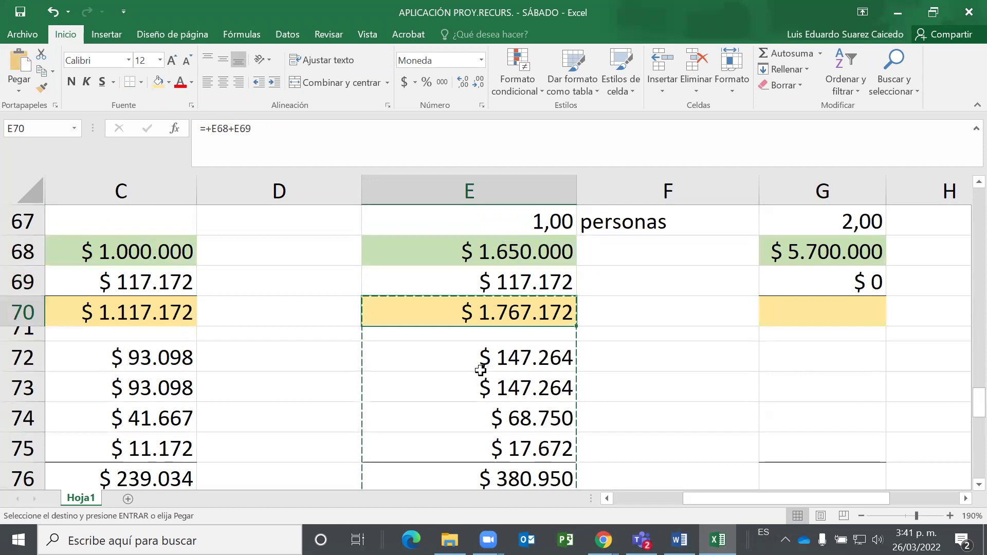
pyautogui.press('Right')
pyautogui.press('Right')
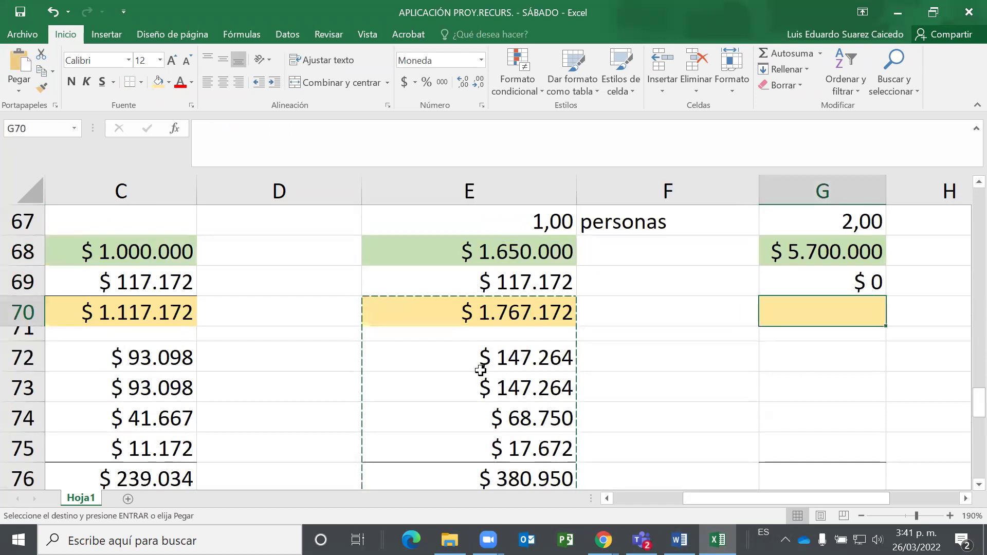
pyautogui.hotkey('ctrl', 'v')
pyautogui.press('Left')
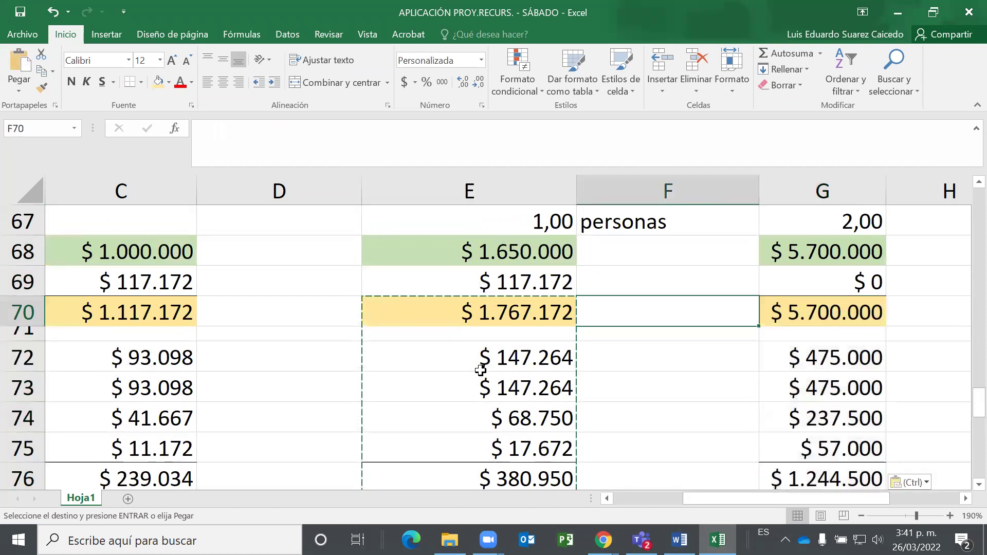
pyautogui.press('Escape')
# Examine the Operarios de máquina salary, transport allowance, base and Primas cells in G68:G72, plus the Primas percentage formula in B72.
pyautogui.press('Up')
pyautogui.press('Up')
pyautogui.press('Right')
pyautogui.press('Down')
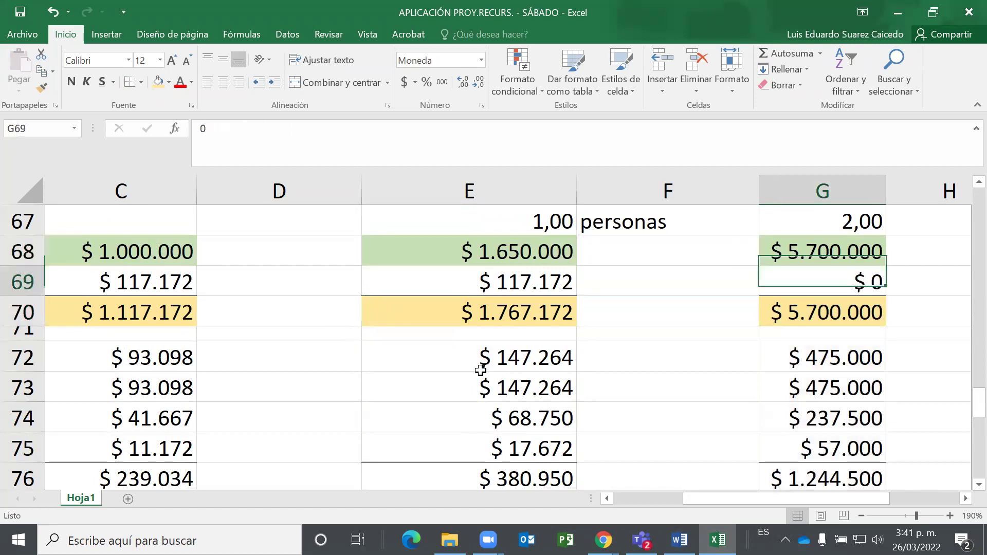
pyautogui.press('Down')
pyautogui.press('Down')
pyautogui.press('Down')
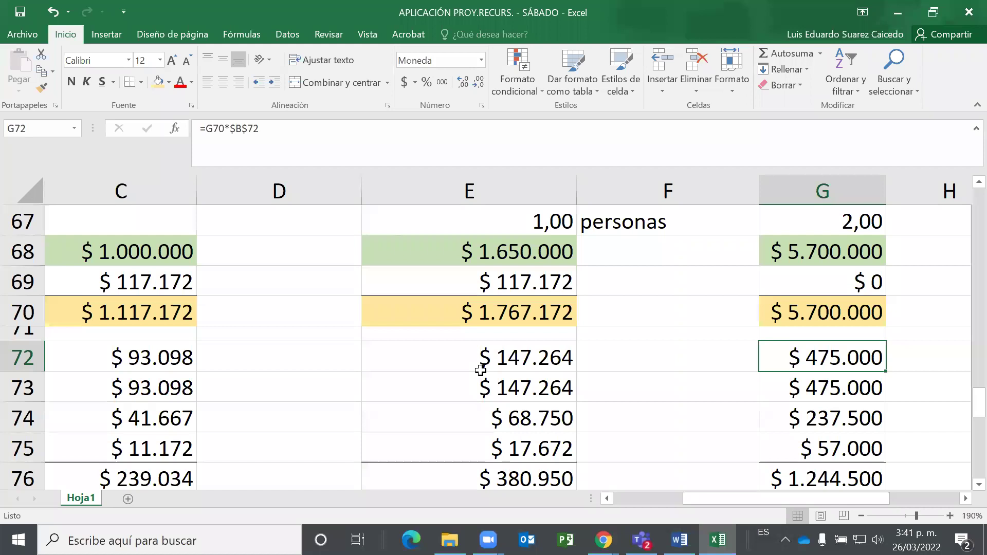
pyautogui.press('Up')
pyautogui.press('Up')
pyautogui.press('Up')
pyautogui.press('Up')
pyautogui.press('Down')
pyautogui.press('Down')
pyautogui.press('Down')
pyautogui.press('Up')
pyautogui.press('Up')
pyautogui.press('Up')
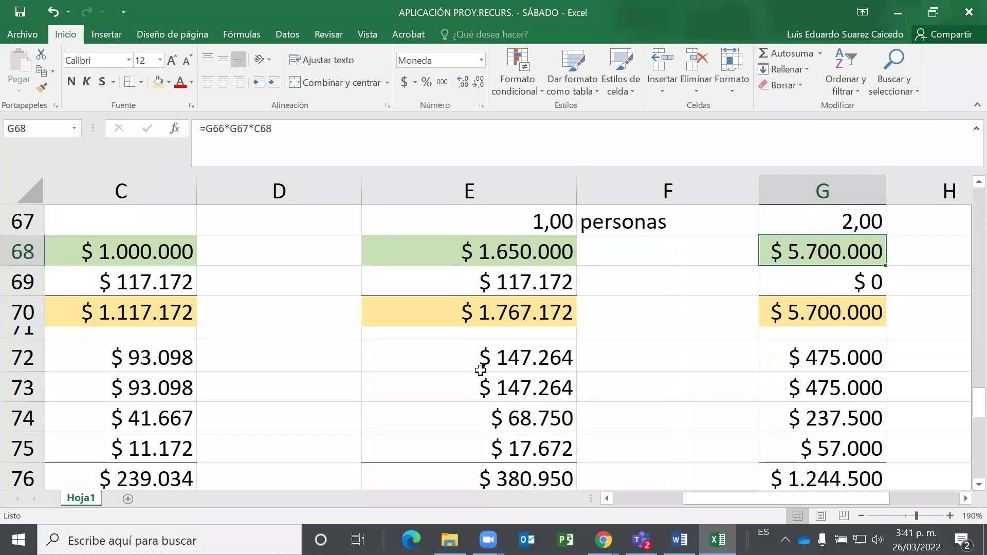
pyautogui.press('Down')
pyautogui.press('Up')
pyautogui.press('Down')
pyautogui.press('Down')
pyautogui.press('Down')
pyautogui.press('Down')
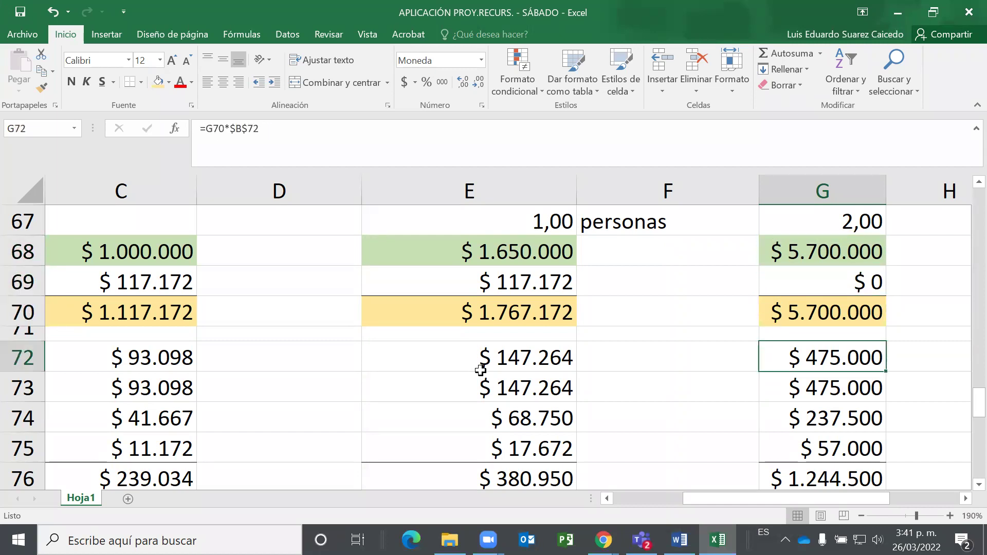
pyautogui.press('Left')
pyautogui.press('Left')
pyautogui.press('Left')
pyautogui.press('Left')
pyautogui.press('Left')
pyautogui.press('Left')
pyautogui.press('Right')
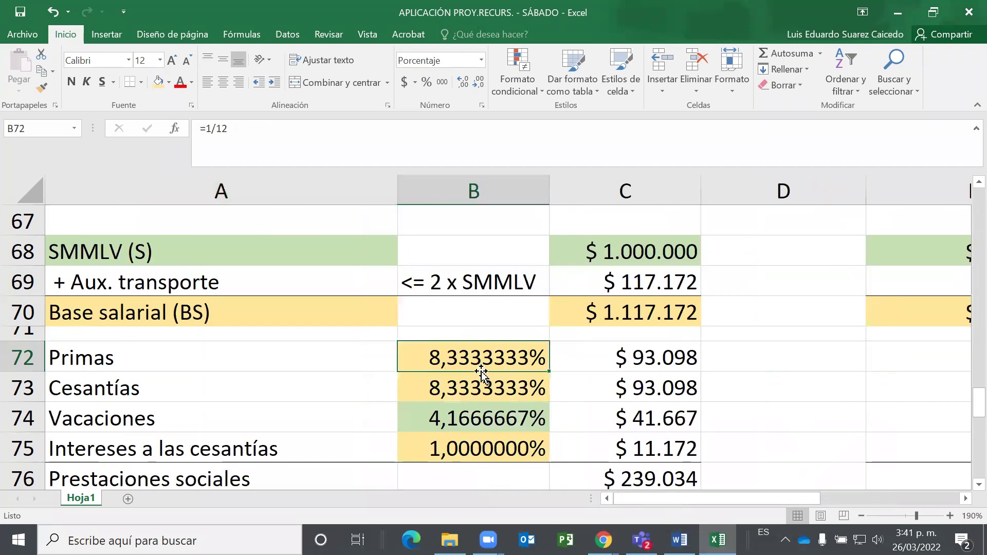
# Examine the Operarios de máquina Vacaciones and Cesantías formulas in G74 and G73 to see which base cells they reference.
pyautogui.press('Down')
pyautogui.press('Down')
pyautogui.press('Down')
pyautogui.press('Right')
pyautogui.press('Right')
pyautogui.press('Right')
pyautogui.press('Right')
pyautogui.press('Right')
pyautogui.press('Right')
pyautogui.press('Right')
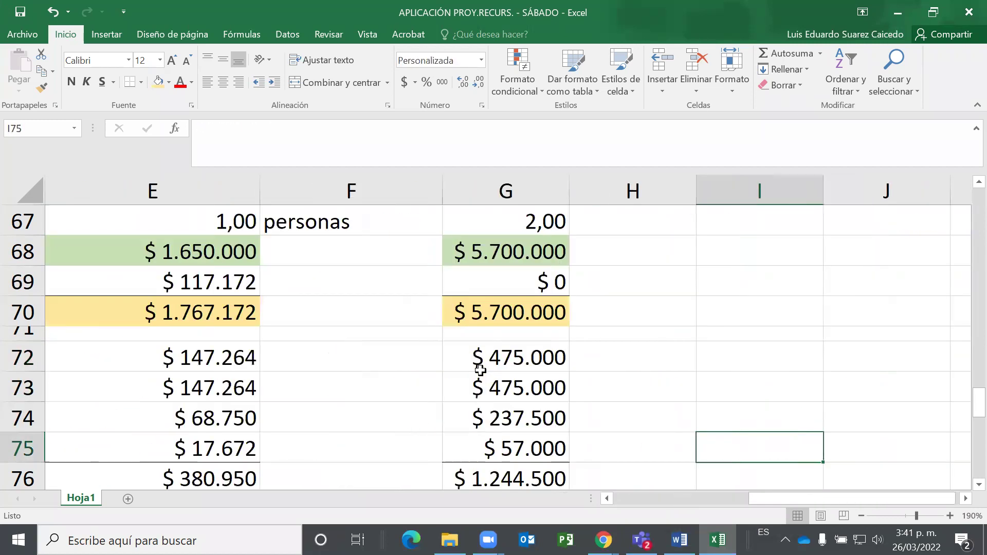
pyautogui.press('Up')
pyautogui.press('Up')
pyautogui.press('Left')
pyautogui.press('Left')
pyautogui.press('Up')
pyautogui.press('Up')
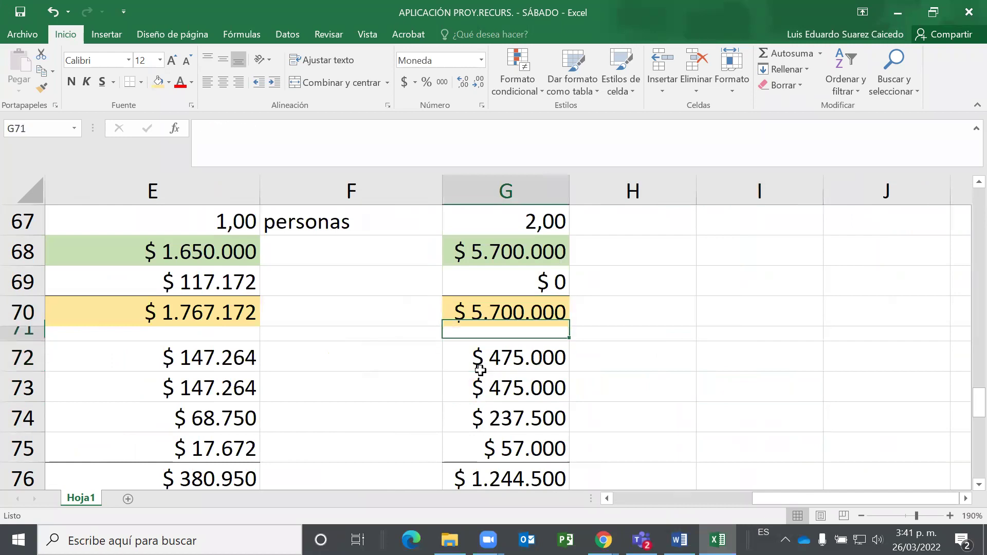
pyautogui.press('Down')
pyautogui.press('Down')
pyautogui.press('Down')
pyautogui.press('F2')
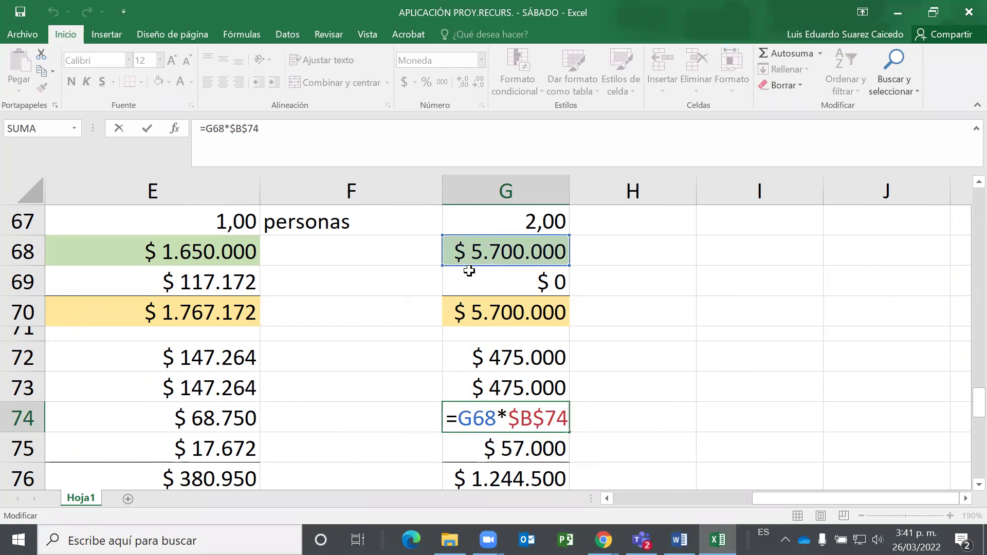
pyautogui.click(519, 390)
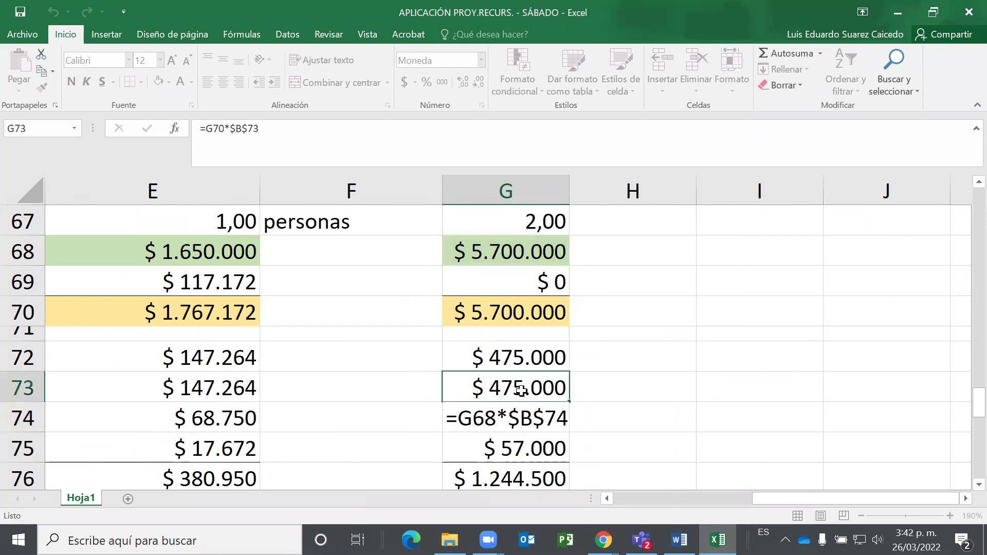
pyautogui.doubleClick(522, 391)
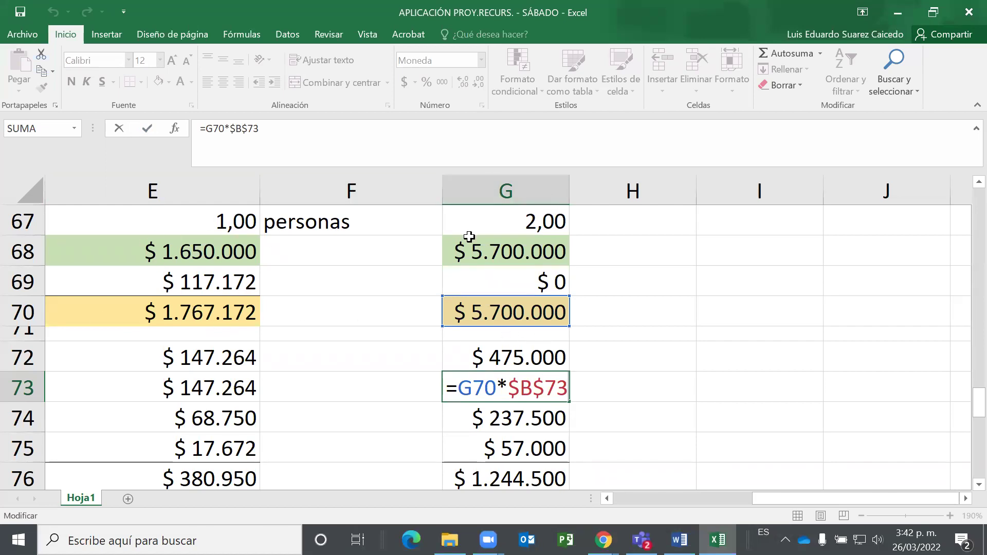
pyautogui.hotkey('ctrl', 'Return')
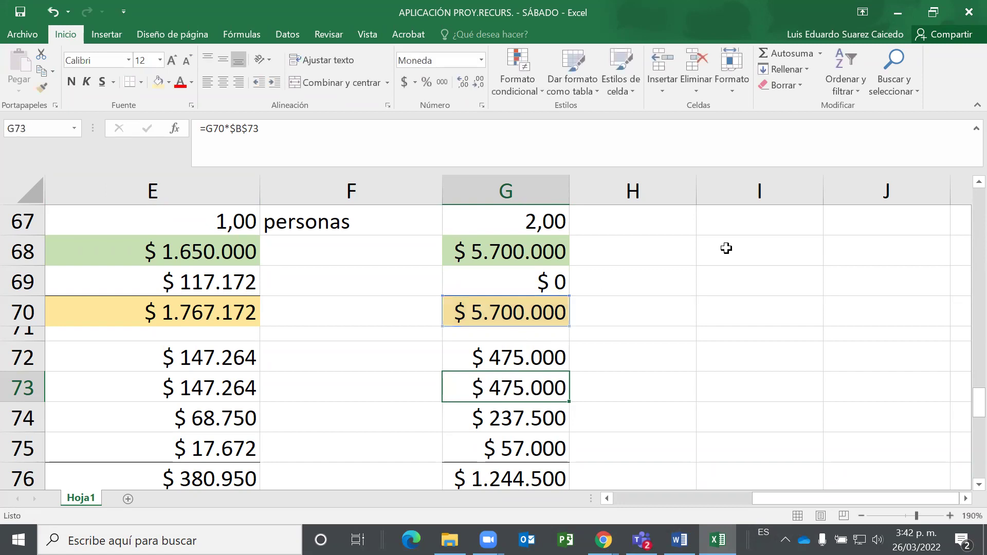
# Review the remaining Operarios de máquina payroll amounts in column G down to the total in G89.
pyautogui.press('Down')
pyautogui.press('Down')
pyautogui.press('Down')
pyautogui.press('Down')
pyautogui.press('Down')
pyautogui.press('Down')
pyautogui.press('Down')
pyautogui.press('Down')
pyautogui.press('Down')
pyautogui.press('Down')
pyautogui.press('Down')
pyautogui.press('Down')
pyautogui.press('Down')
pyautogui.press('Down')
pyautogui.press('Down')
pyautogui.press('Down')
pyautogui.press('Down')
pyautogui.press('Down')
pyautogui.press('Down')
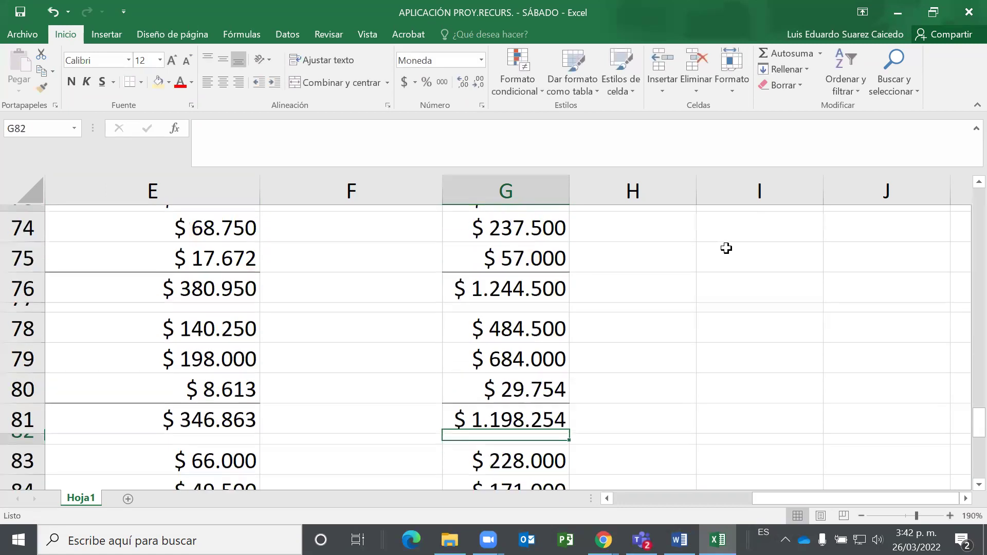
pyautogui.press('Up')
pyautogui.press('Up')
pyautogui.press('Up')
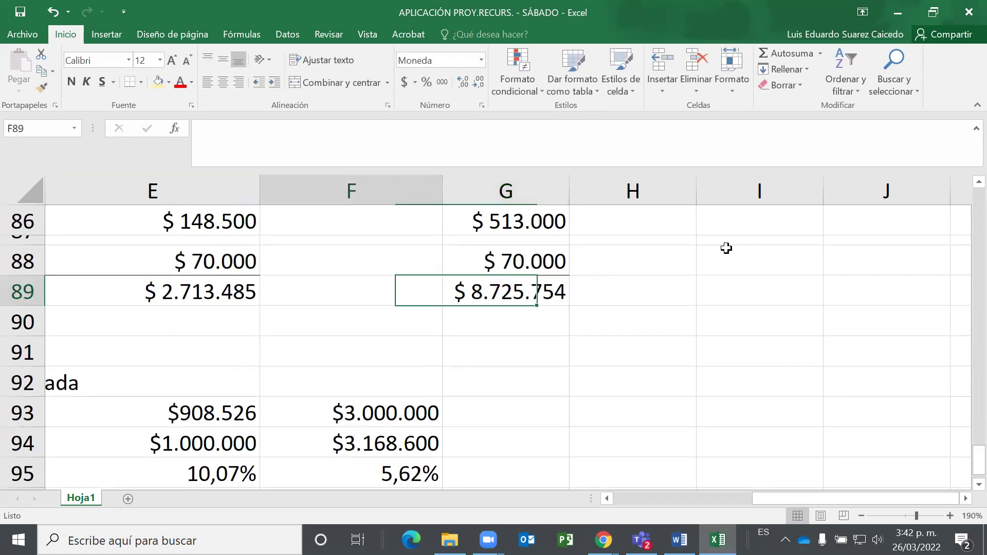
# Calculate the Año 1 cost of Operarios de máquina in B94 as the monthly payroll total in G89 multiplied by 12.
pyautogui.press('Left')
pyautogui.press('Left')
pyautogui.press('Left')
pyautogui.press('Left')
pyautogui.press('Left')
pyautogui.press('Left')
pyautogui.press('Down')
pyautogui.press('Down')
pyautogui.press('Down')
pyautogui.press('Down')
pyautogui.press('Down')
pyautogui.press('Down')
pyautogui.press('Down')
pyautogui.press('Down')
pyautogui.press('Down')
pyautogui.press('Down')
pyautogui.press('Down')
pyautogui.press('Down')
pyautogui.press('Down')
pyautogui.press('Down')
pyautogui.press('Down')
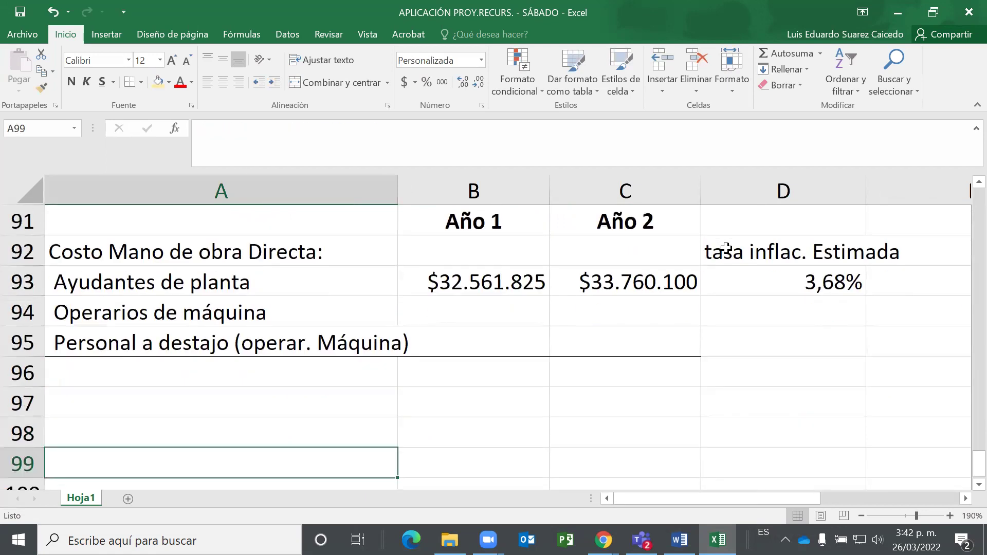
pyautogui.press('Up')
pyautogui.press('Up')
pyautogui.press('Up')
pyautogui.press('Up')
pyautogui.press('Up')
pyautogui.press('Up')
pyautogui.press('Up')
pyautogui.press('Up')
pyautogui.press('Up')
pyautogui.press('Up')
pyautogui.press('Up')
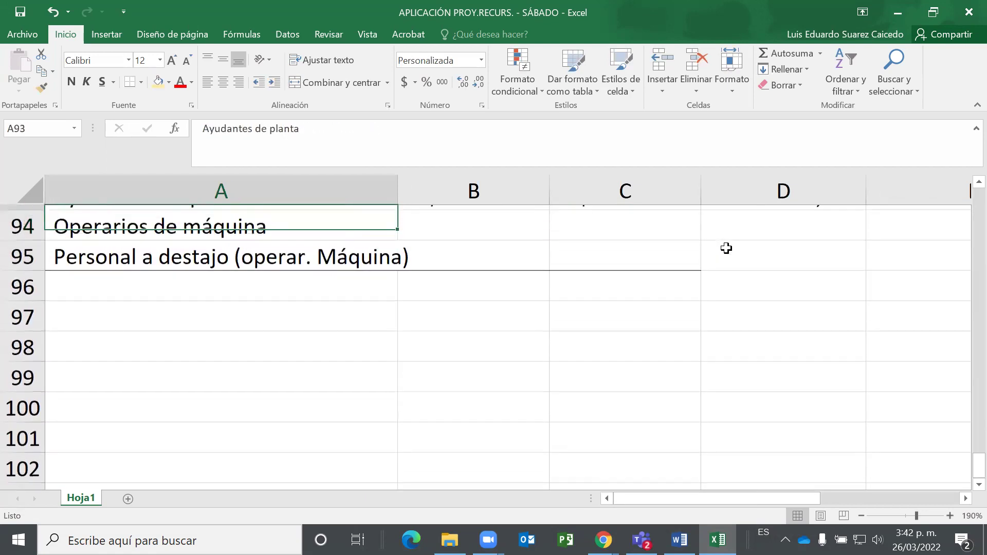
pyautogui.press('Down')
pyautogui.press('Right')
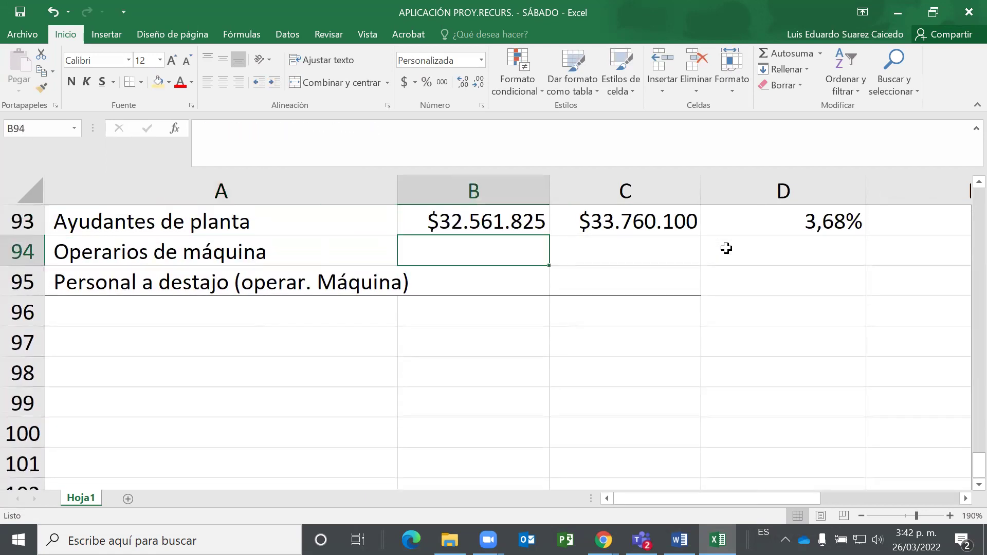
pyautogui.write('=')
pyautogui.press('Up')
pyautogui.press('Up')
pyautogui.press('Up')
pyautogui.press('Up')
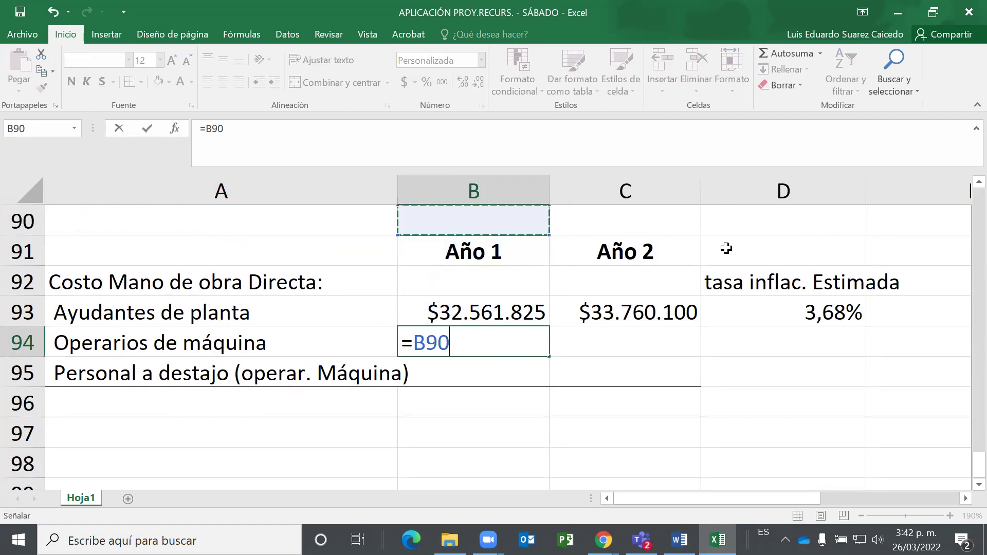
pyautogui.press('Right')
pyautogui.press('Right')
pyautogui.press('Right')
pyautogui.press('Up')
pyautogui.press('Up')
pyautogui.press('Up')
pyautogui.press('Right')
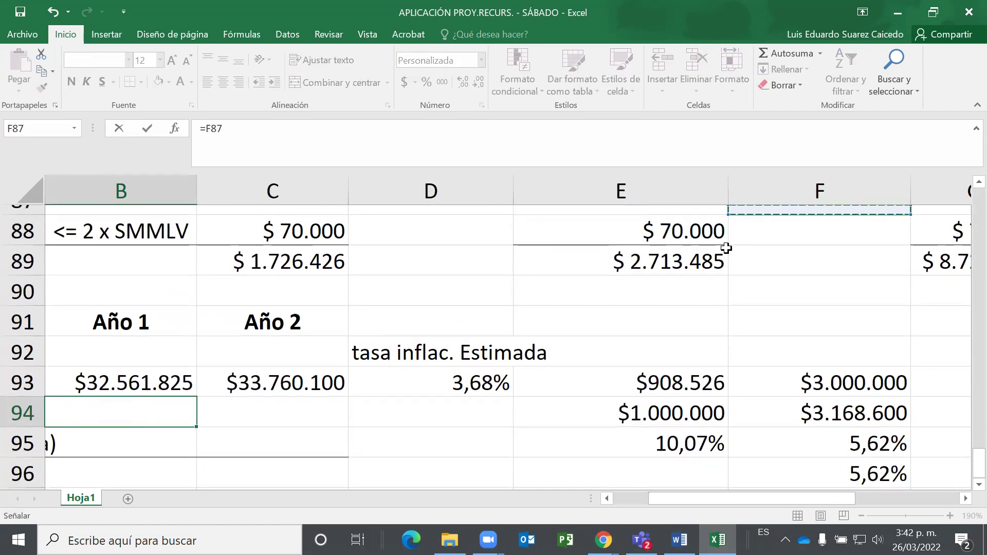
pyautogui.press('Right')
pyautogui.press('Right')
pyautogui.press('Down')
pyautogui.press('Down')
pyautogui.press('Left')
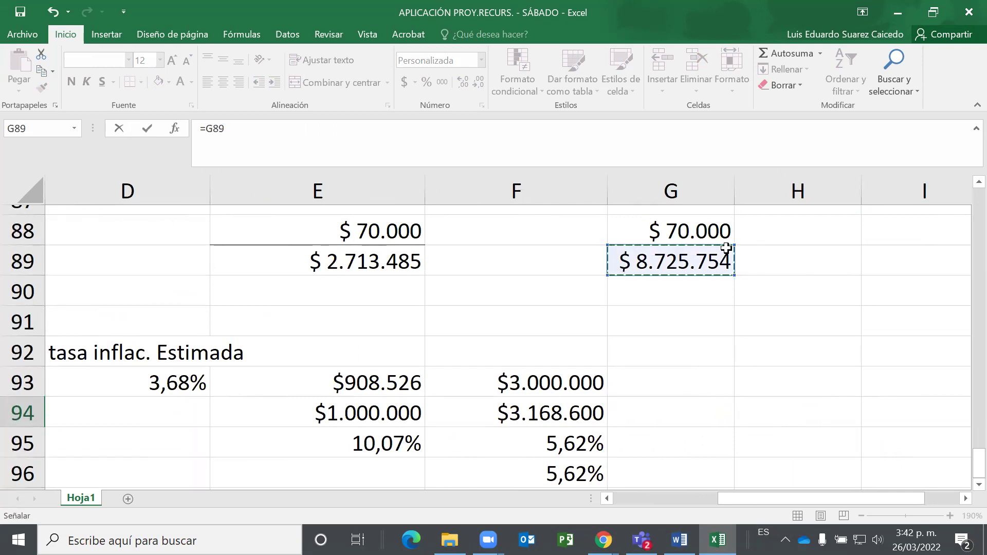
pyautogui.write('*')
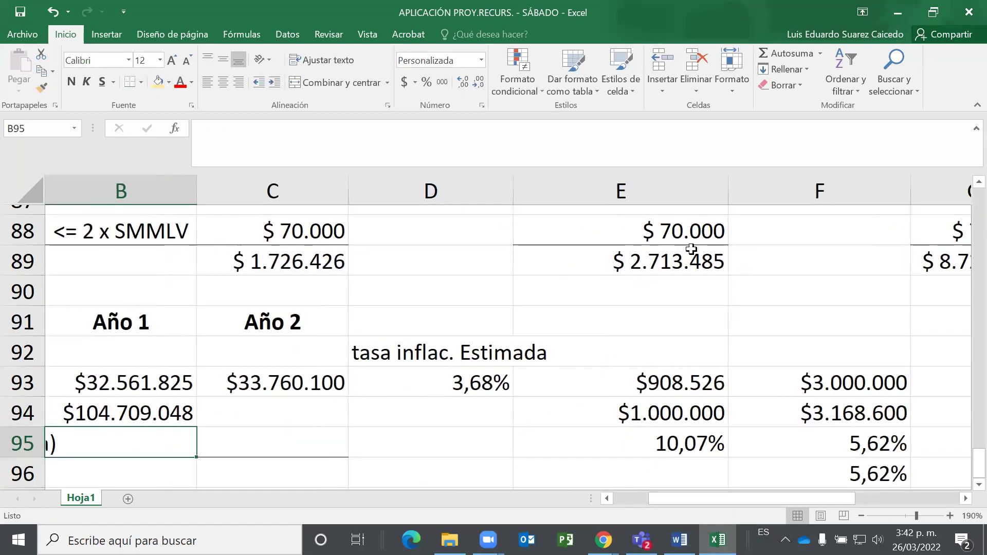
pyautogui.press('Up')
pyautogui.press('Down')
pyautogui.press('Down')
pyautogui.press('Down')
pyautogui.press('Down')
pyautogui.press('Down')
pyautogui.press('Up')
pyautogui.press('Up')
pyautogui.press('Up')
pyautogui.press('Up')
pyautogui.press('Up')
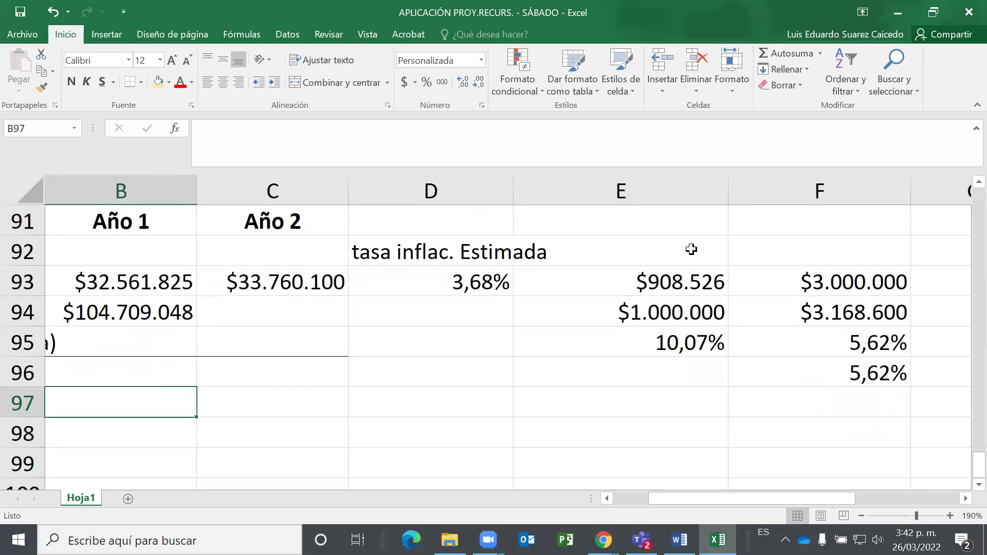
# Link the Operarios de máquina estimated inflation rate in D94 to D93 and format it as a percentage with two decimals.
pyautogui.press('Left')
pyautogui.press('Right')
pyautogui.press('Right')
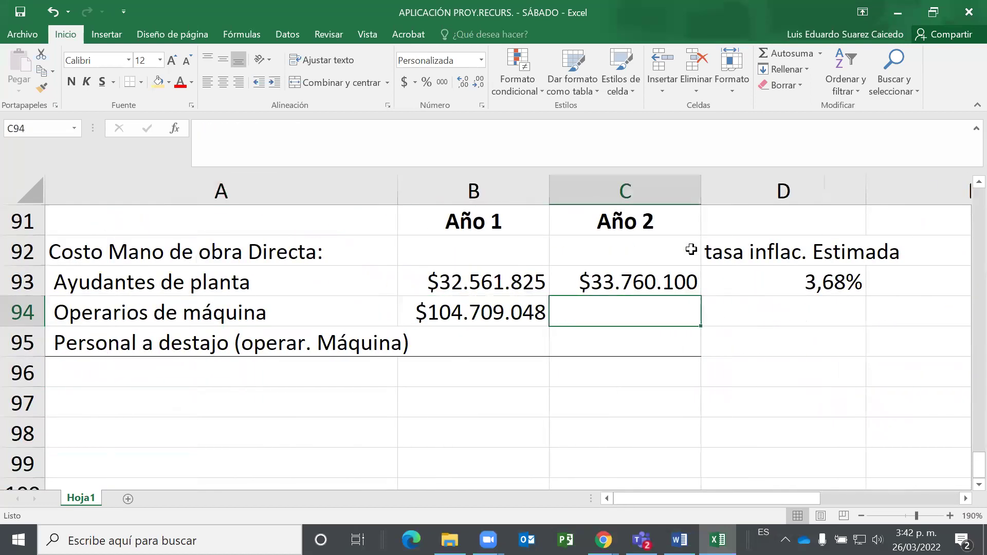
pyautogui.press('Right')
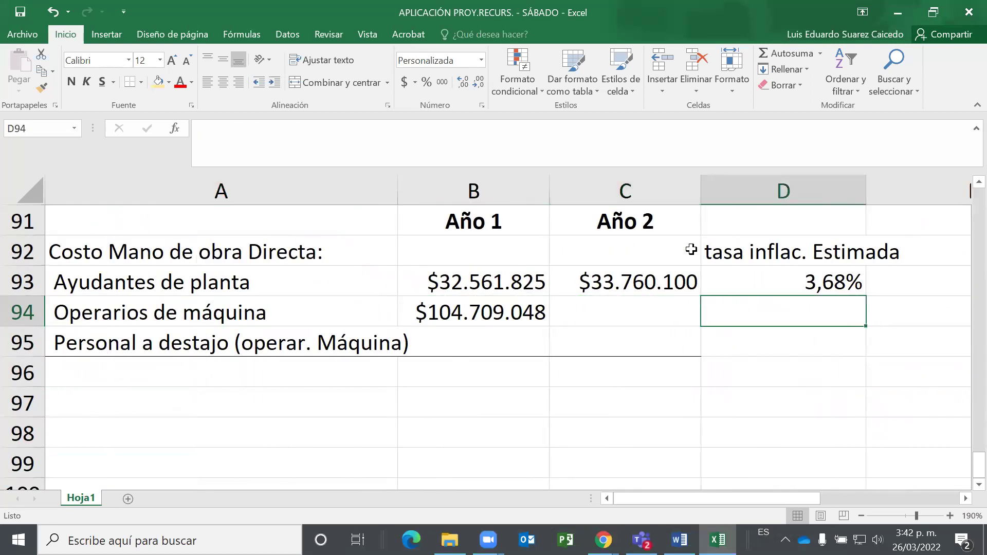
pyautogui.write('+')
pyautogui.press('Up')
pyautogui.press('Return')
pyautogui.press('Up')
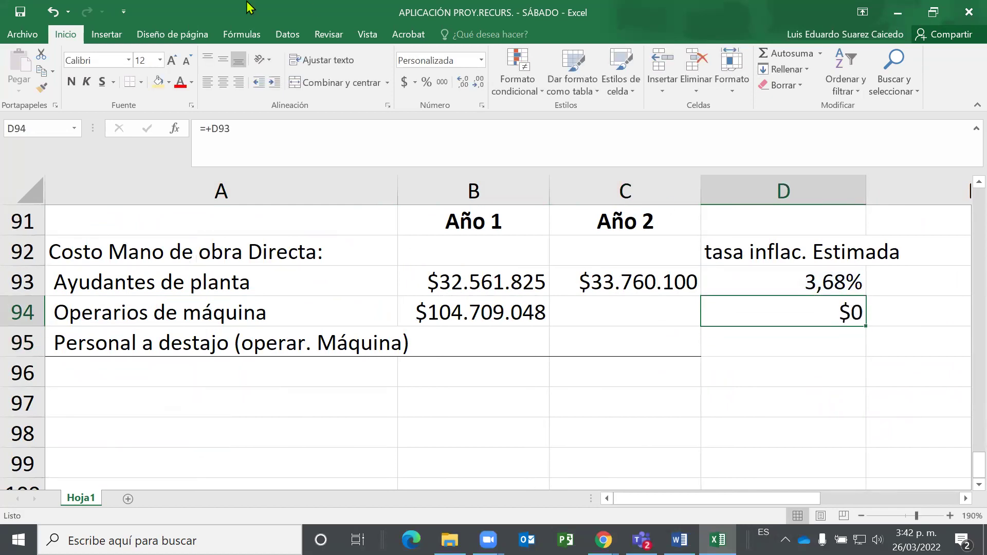
pyautogui.click(427, 82)
pyautogui.click(459, 86)
pyautogui.click(460, 86)
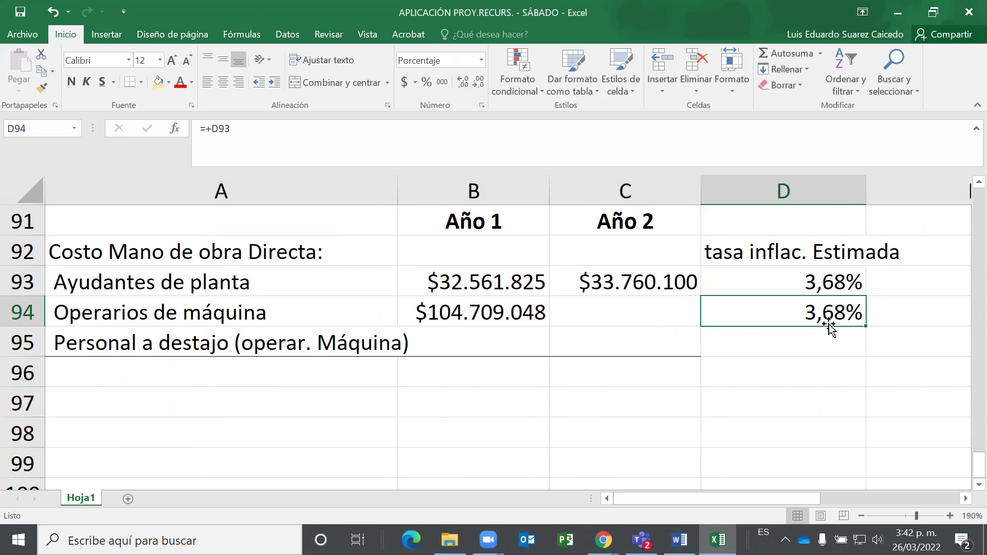
pyautogui.write('=')
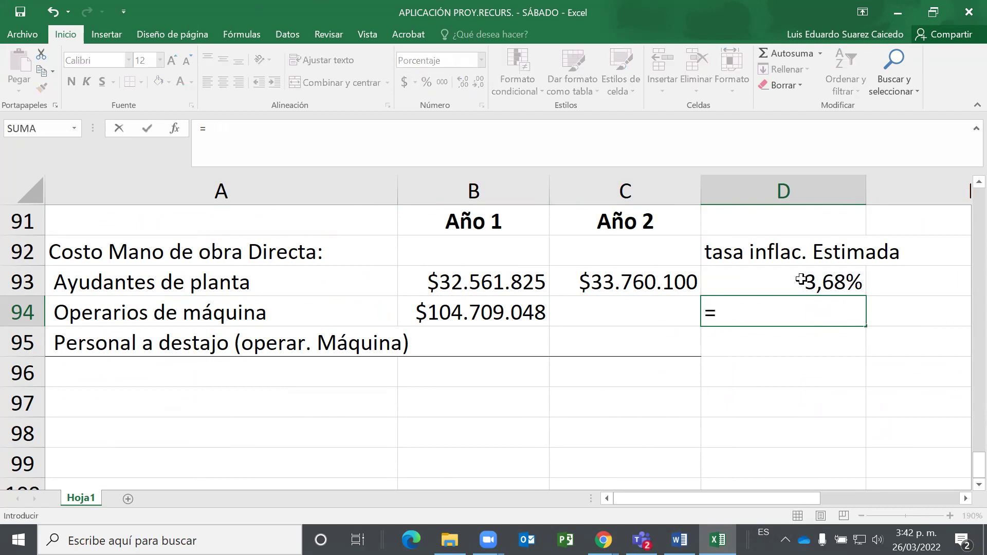
pyautogui.click(801, 279)
pyautogui.press('Return')
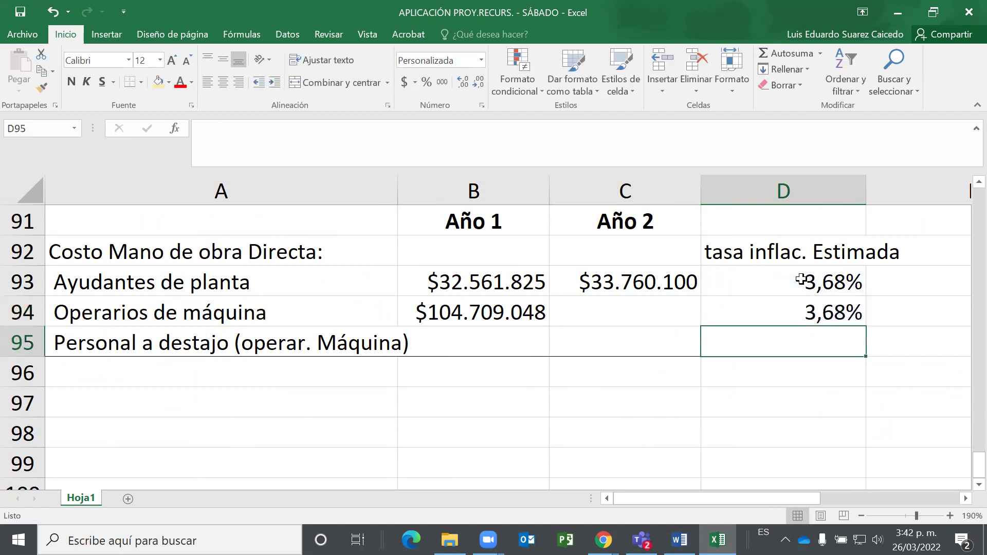
# Fill the Año 2 cost formula from C93 down into the Operarios de máquina cell C94.
pyautogui.press('Up')
pyautogui.press('Up')
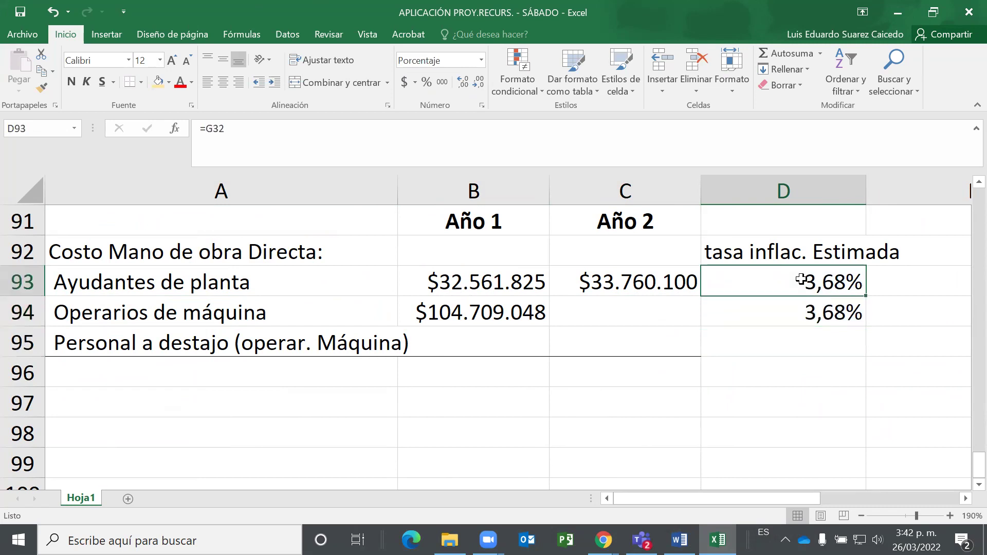
pyautogui.press('Down')
pyautogui.press('Left')
pyautogui.press('Up')
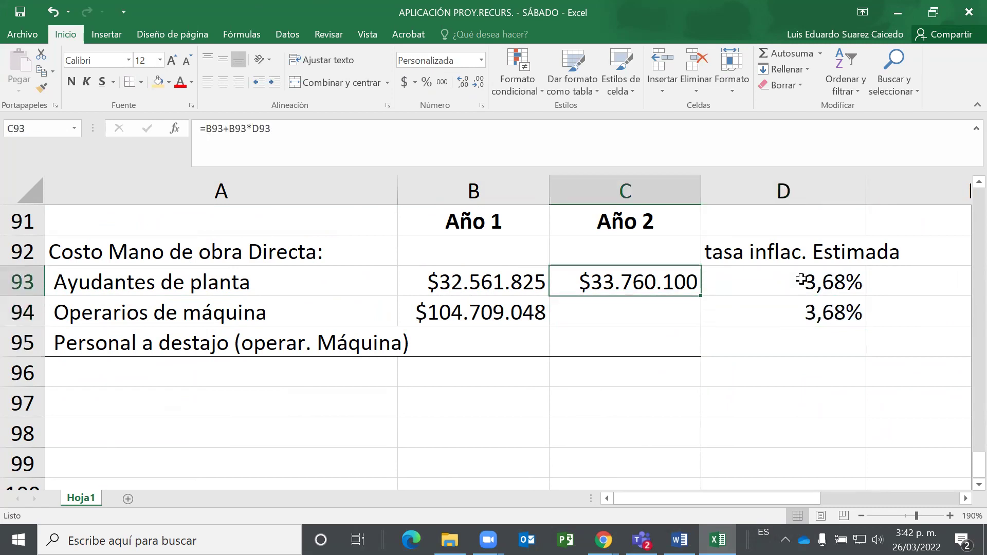
pyautogui.moveTo(700, 295)
pyautogui.mouseDown()
pyautogui.moveTo(701, 325)
pyautogui.moveTo(689, 311)
pyautogui.mouseUp()
pyautogui.click(684, 310)
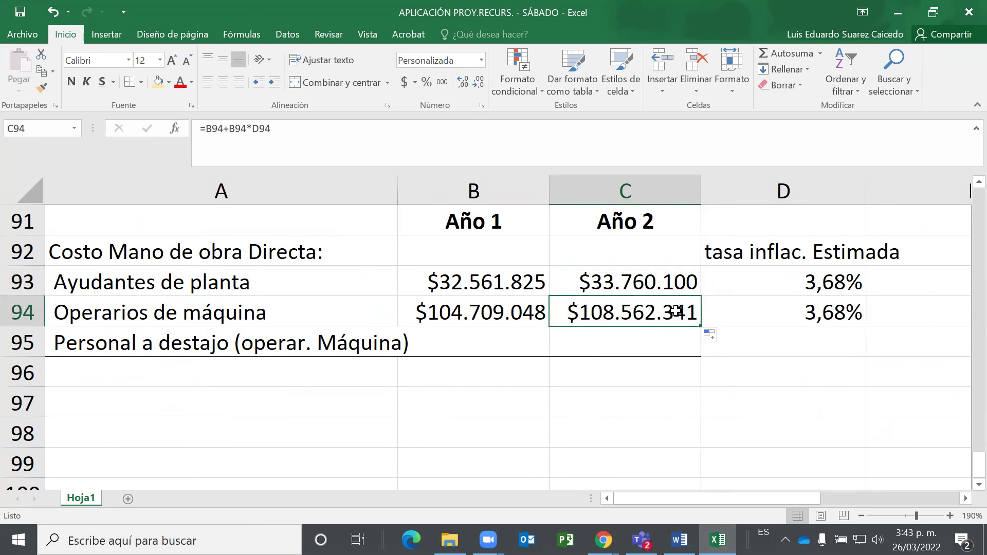
# Enter the Año 2 cost of Operarios de máquina in C94 as =B94+B94*D94.
pyautogui.write('=')
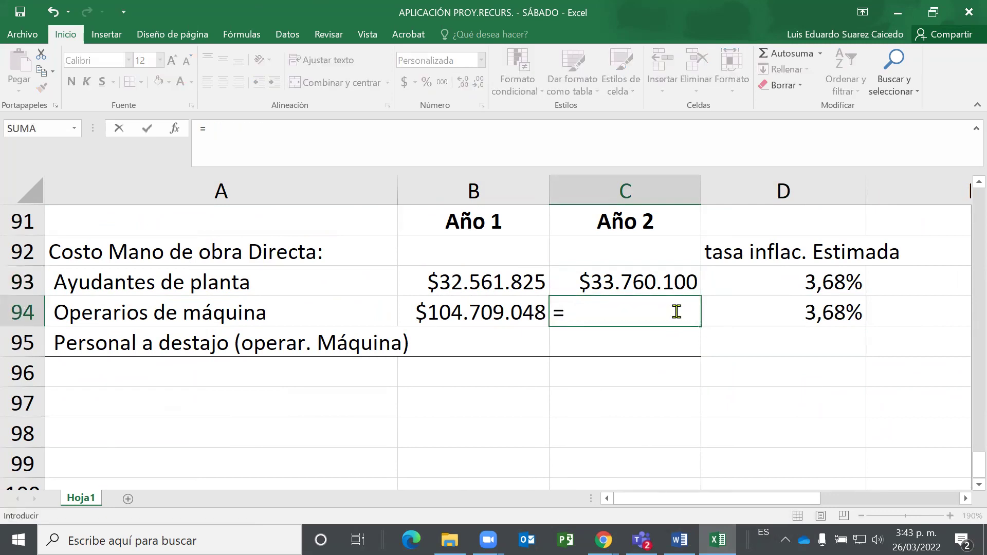
pyautogui.press('Left')
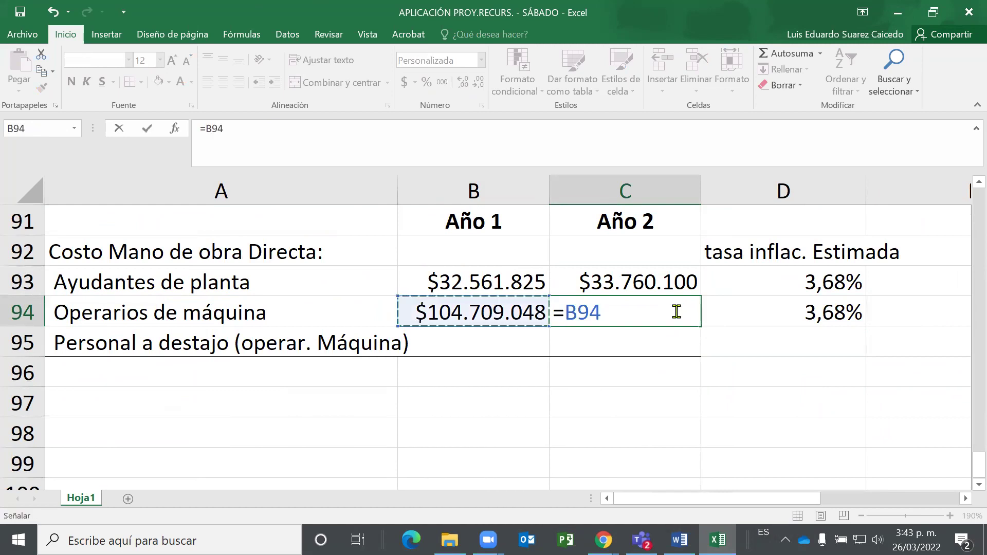
pyautogui.write('+')
pyautogui.press('Left')
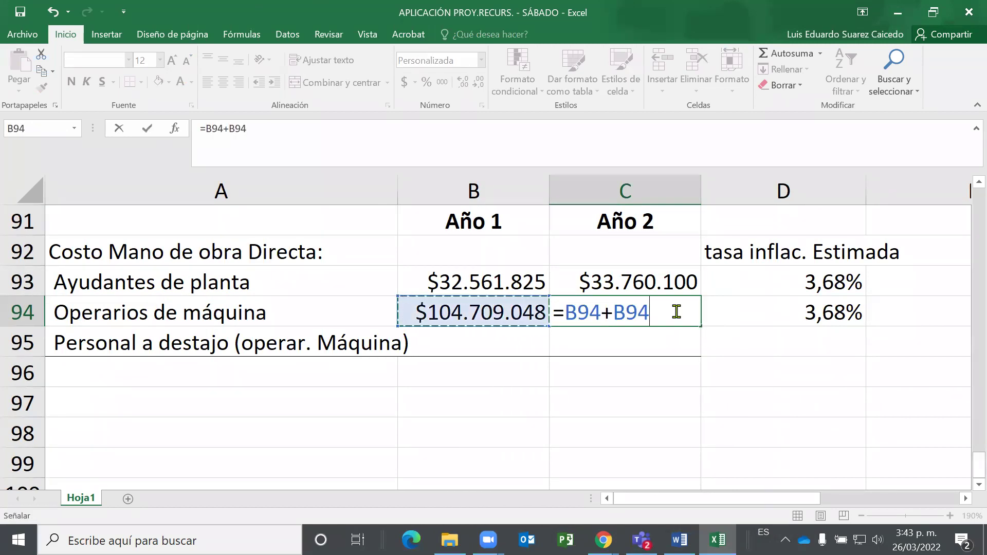
pyautogui.write('*')
pyautogui.press('Right')
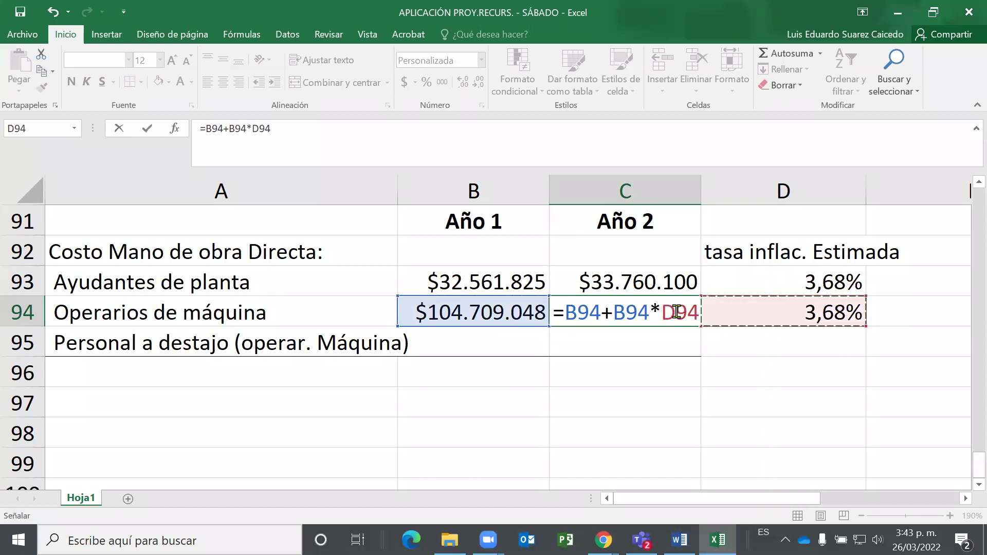
pyautogui.press('Return')
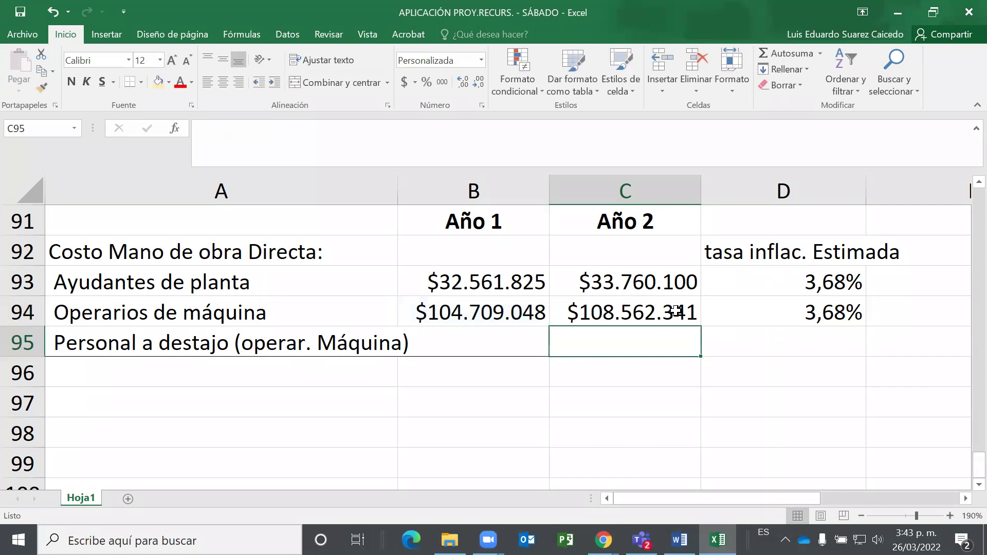
pyautogui.press('Left')
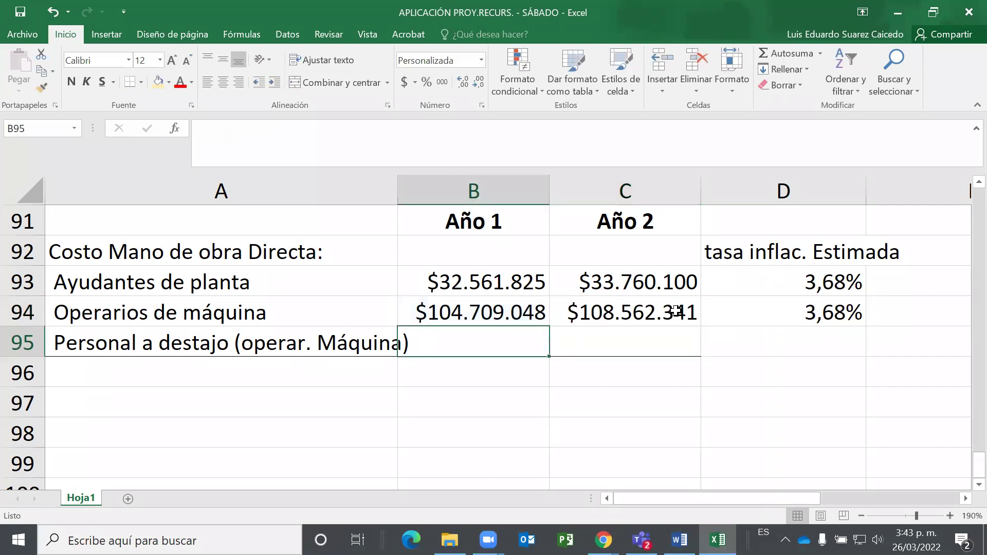
# Review the Año 1 and Año 2 missing production quantities in row 65 and the production figures above them.
pyautogui.press('Up')
pyautogui.press('Up')
pyautogui.press('Up')
pyautogui.press('Up')
pyautogui.press('Up')
pyautogui.press('Up')
pyautogui.press('Up')
pyautogui.press('Up')
pyautogui.press('Up')
pyautogui.press('Up')
pyautogui.press('Up')
pyautogui.press('Up')
pyautogui.press('Up')
pyautogui.press('Up')
pyautogui.press('Up')
pyautogui.press('Up')
pyautogui.press('Up')
pyautogui.press('Up')
pyautogui.press('Up')
pyautogui.press('Up')
pyautogui.press('Up')
pyautogui.press('Up')
pyautogui.press('Up')
pyautogui.press('Up')
pyautogui.press('Up')
pyautogui.press('Up')
pyautogui.press('Up')
pyautogui.press('Up')
pyautogui.press('Up')
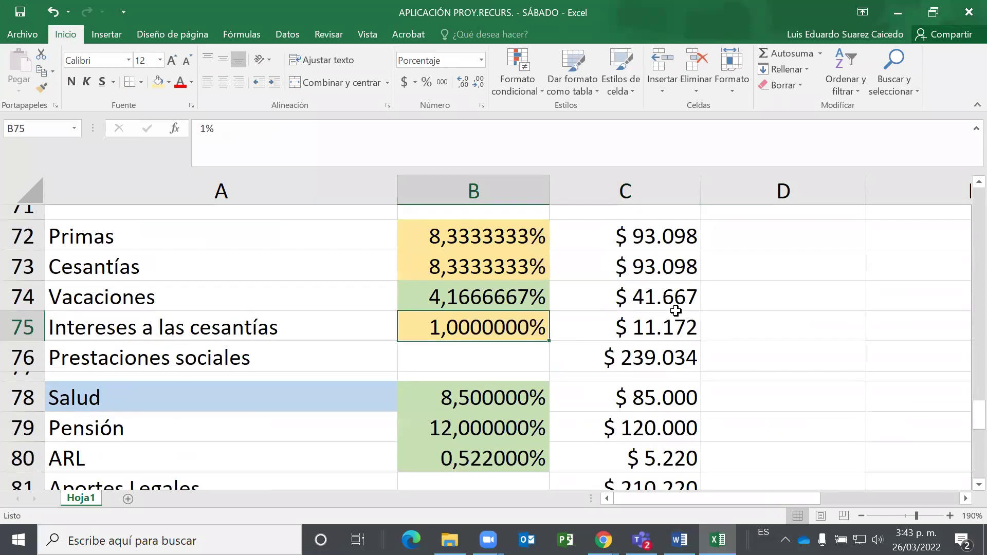
pyautogui.press('Up')
pyautogui.press('Up')
pyautogui.press('Down')
pyautogui.press('Down')
pyautogui.press('Up')
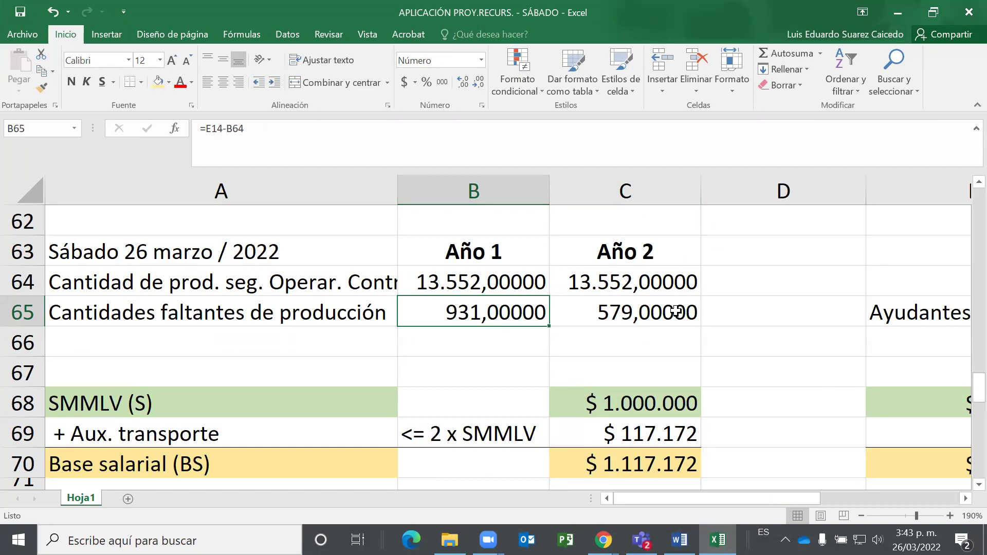
pyautogui.press('Left')
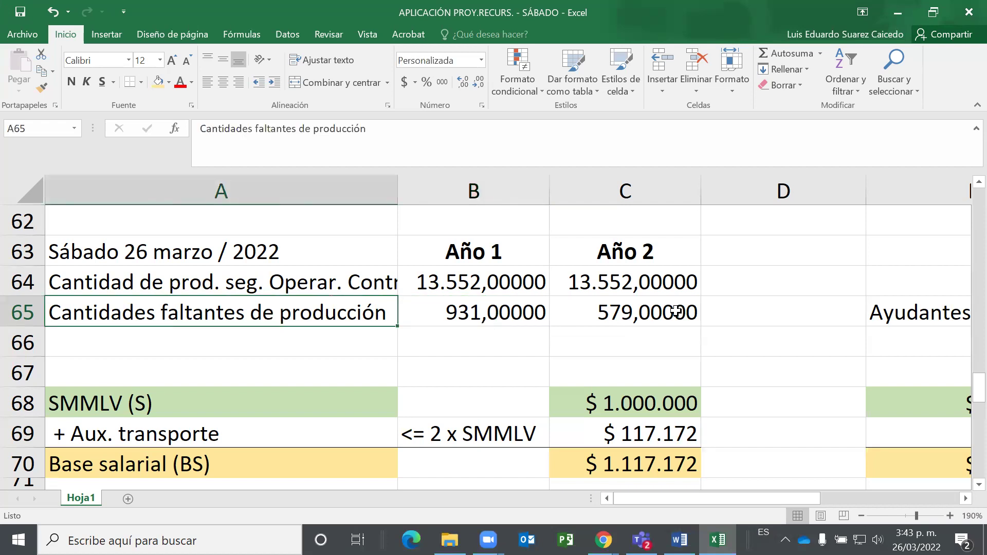
pyautogui.press('Up')
pyautogui.press('Down')
pyautogui.press('Right')
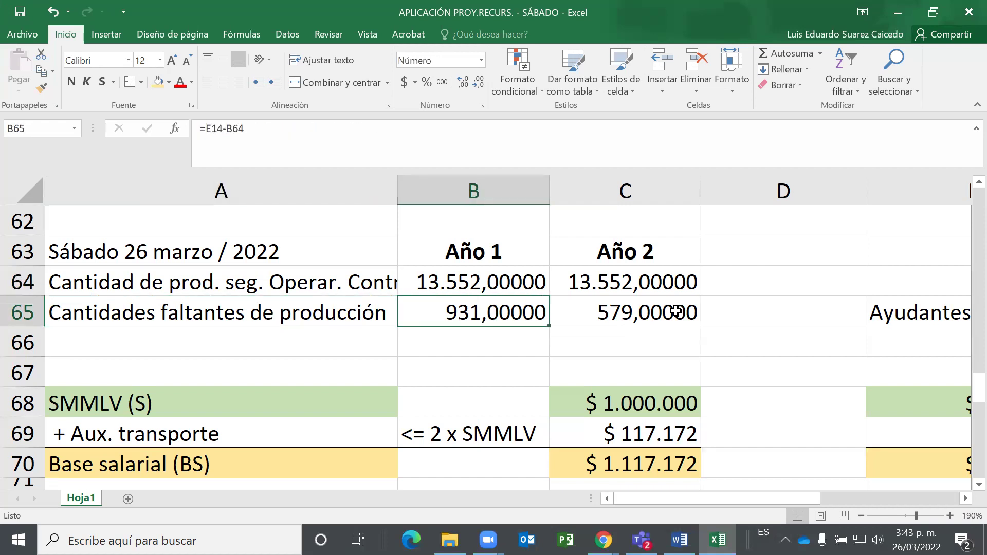
pyautogui.press('Down')
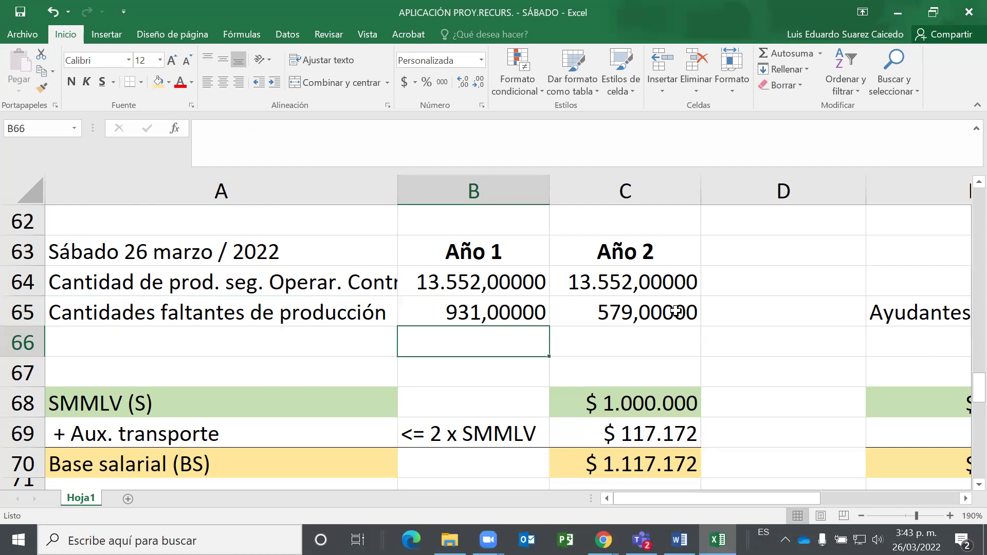
pyautogui.press('Up')
pyautogui.press('Up')
pyautogui.press('Up')
pyautogui.press('Up')
pyautogui.press('Up')
pyautogui.press('Up')
pyautogui.press('Up')
pyautogui.press('Up')
pyautogui.press('Up')
pyautogui.press('Up')
pyautogui.press('Up')
pyautogui.press('Down')
pyautogui.press('Down')
pyautogui.press('Down')
pyautogui.press('Down')
pyautogui.press('Down')
pyautogui.press('Down')
pyautogui.press('Right')
pyautogui.press('Up')
pyautogui.press('Down')
pyautogui.press('Left')
pyautogui.press('pagedown')
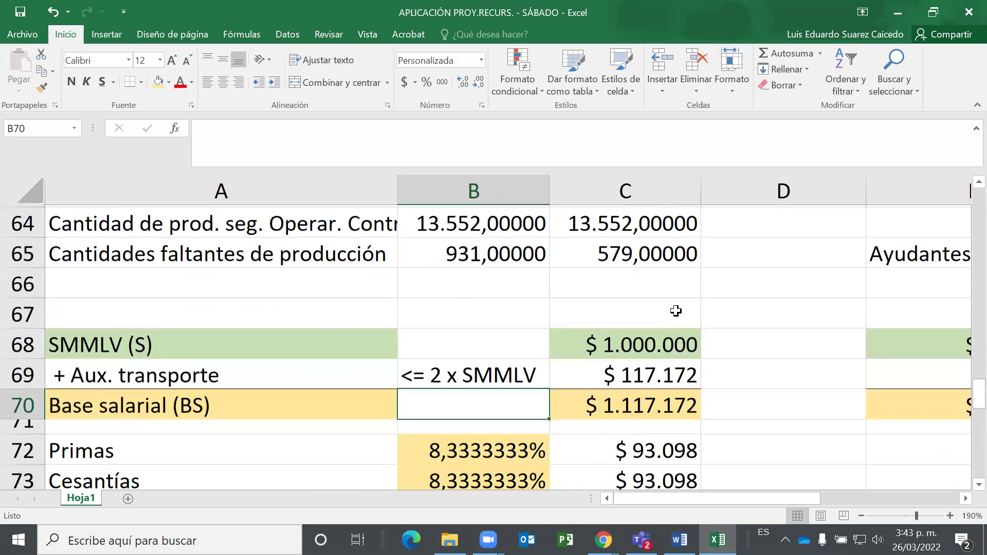
pyautogui.press('Up')
pyautogui.press('Up')
pyautogui.press('Up')
pyautogui.press('Up')
pyautogui.press('Up')
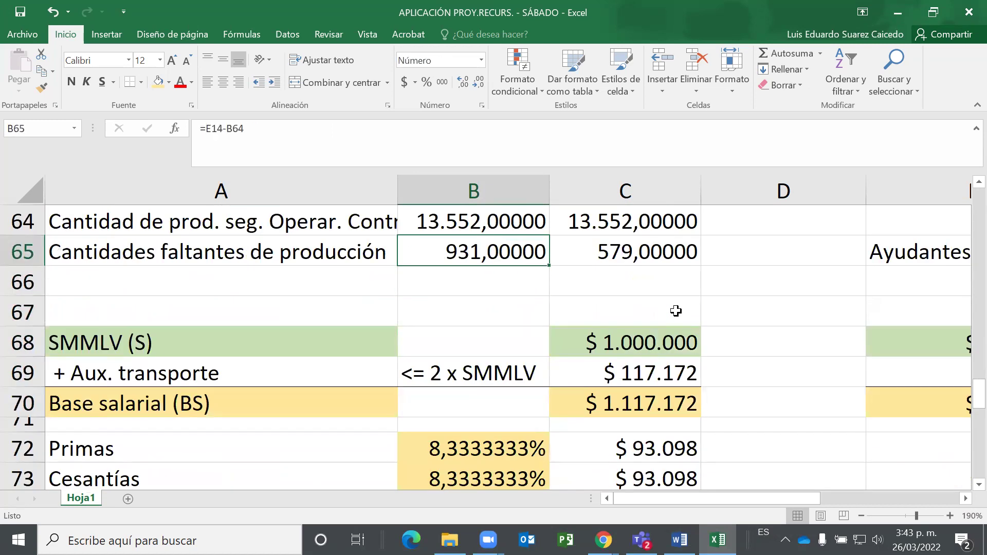
# Enter the label "Costo por cada unidad faltante de prod." in A66, below Cantidades faltantes de producción.
pyautogui.press('Down')
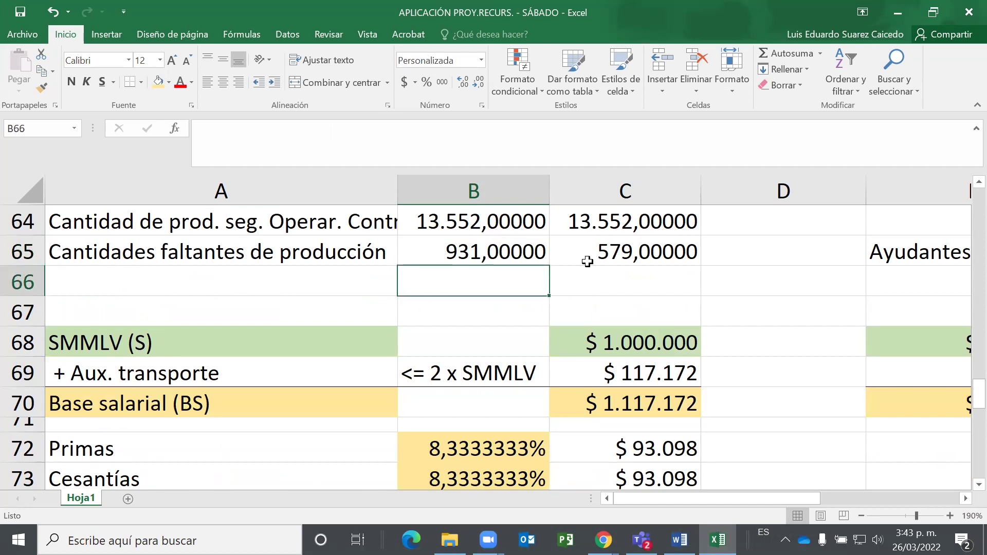
pyautogui.click(162, 277)
pyautogui.write('C')
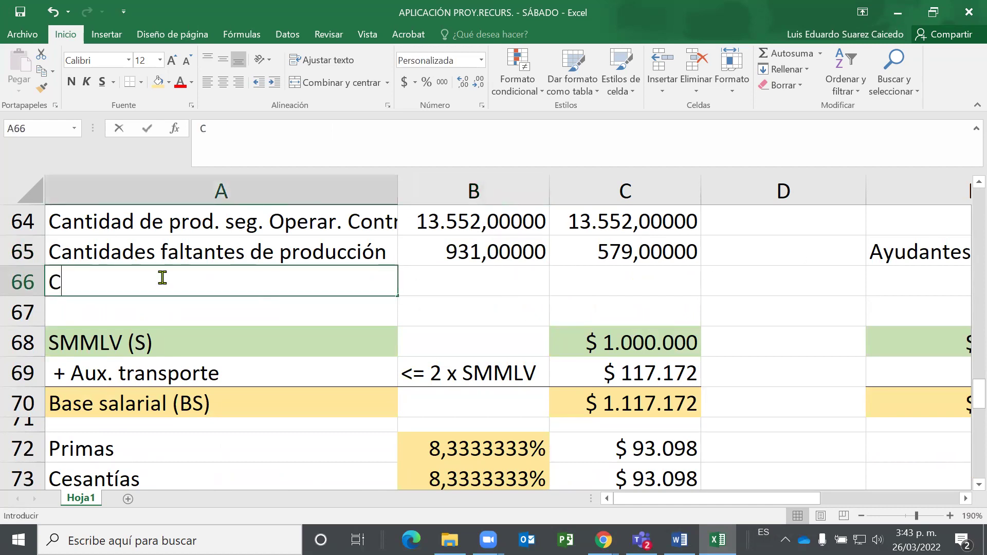
pyautogui.write('osto pó')
pyautogui.press('BackSpace')
pyautogui.write('or ')
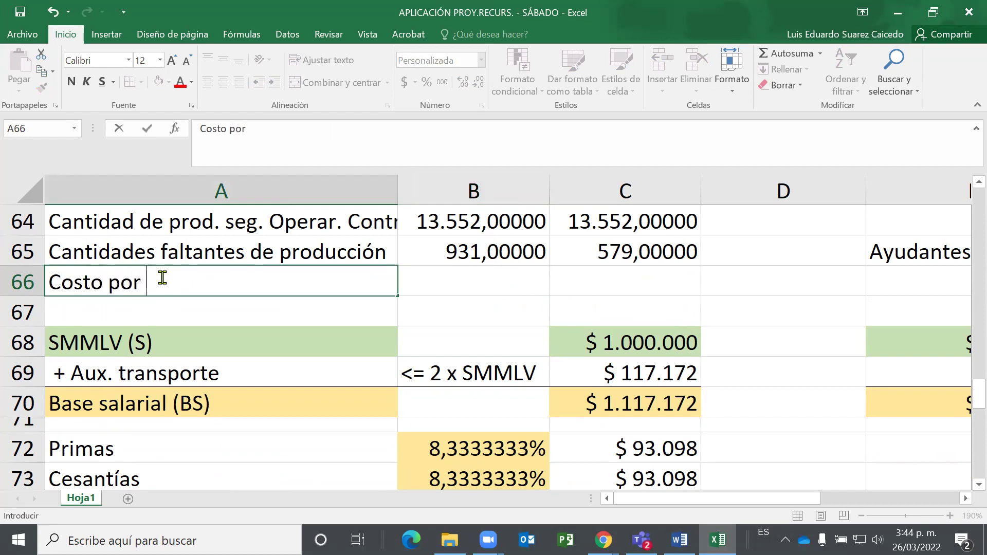
pyautogui.write('cada uniod')
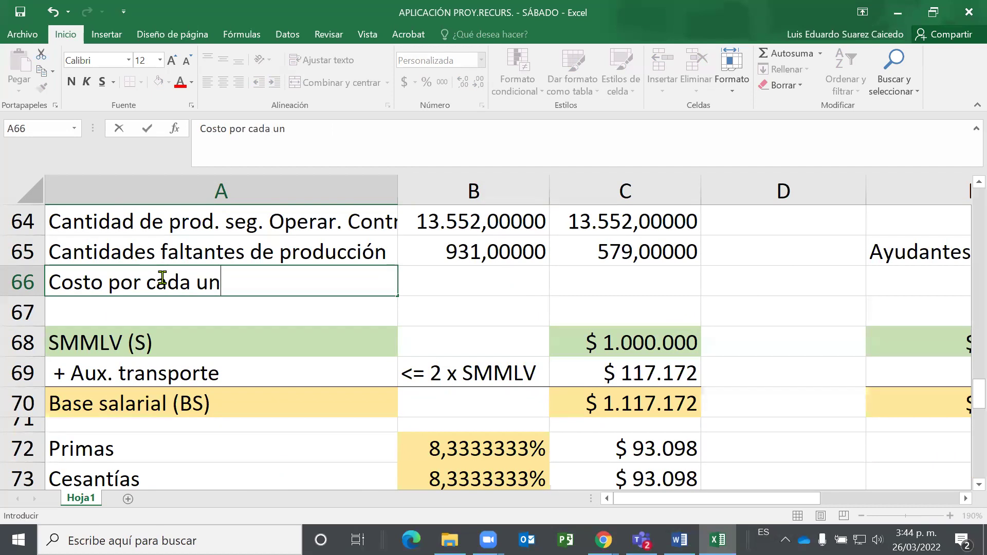
pyautogui.press('BackSpace')
pyautogui.press('BackSpace')
pyautogui.write('dad faly')
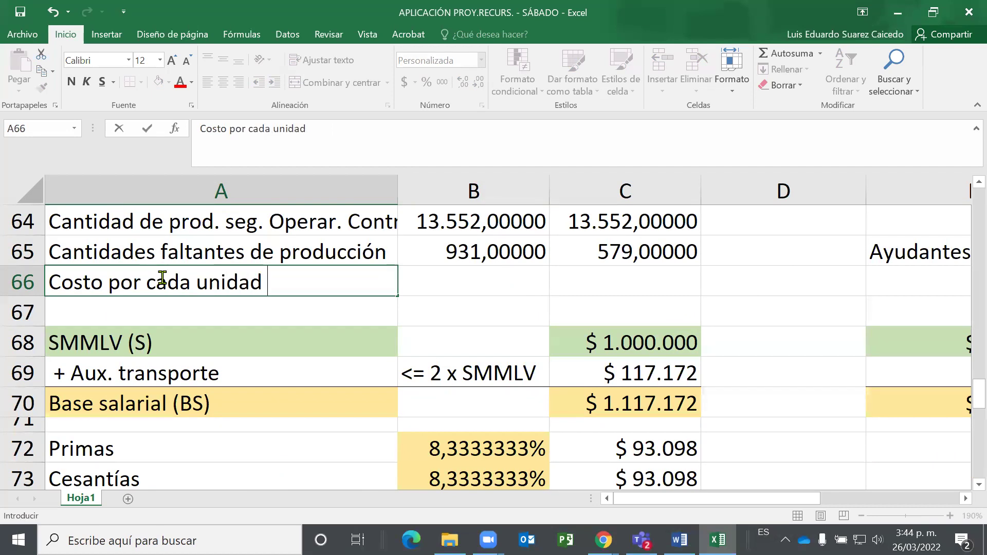
pyautogui.press('BackSpace')
pyautogui.write('tante de prod.')
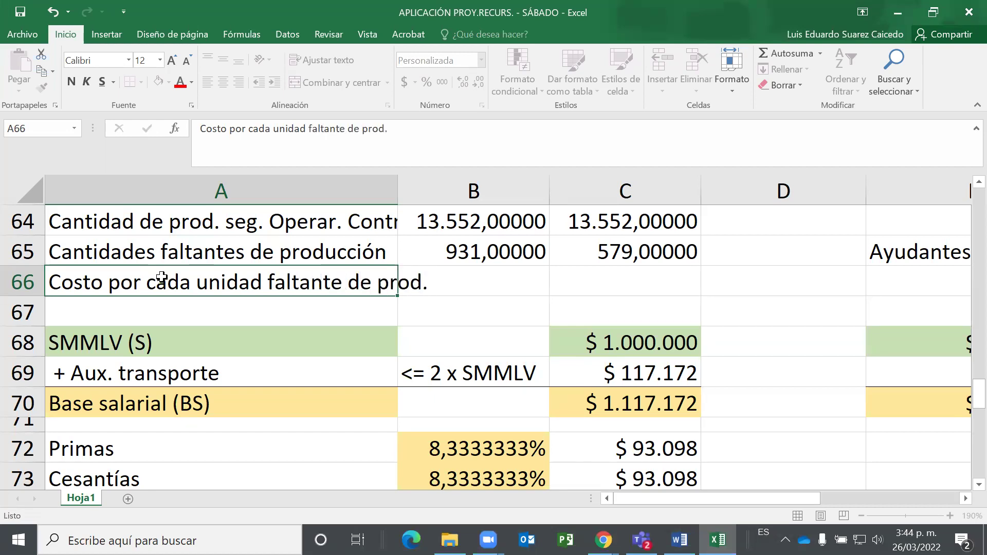
pyautogui.press('Return')
# Replace "por" with a slash in the A66 label so it reads "Costo / cada unidad faltante de prod.".
pyautogui.click(162, 277)
pyautogui.press('F2')
pyautogui.press('Home')
pyautogui.press('Right')
pyautogui.press('Right')
pyautogui.press('Right')
pyautogui.press('Right')
pyautogui.press('Right')
pyautogui.press('Right')
pyautogui.press('Right')
pyautogui.press('Right')
pyautogui.press('Right')
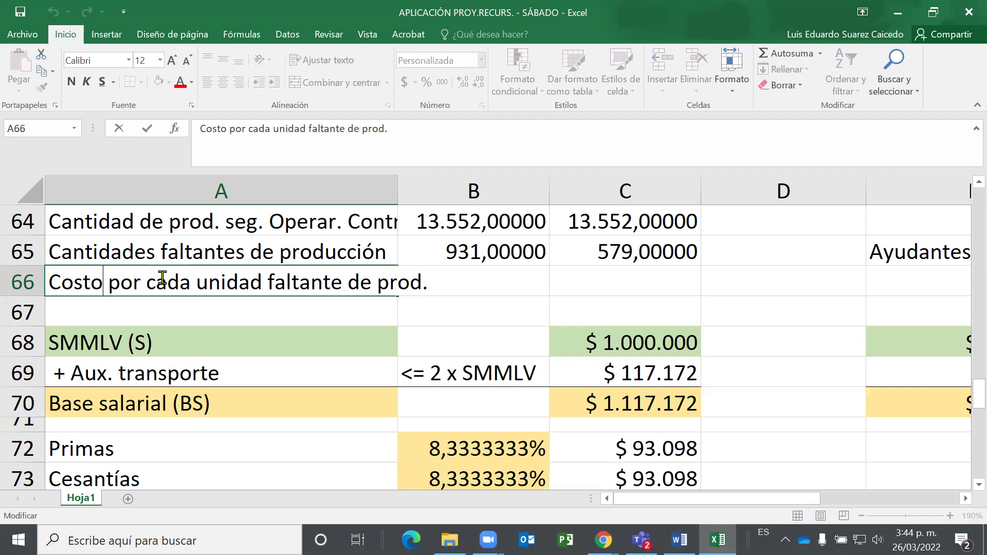
pyautogui.press('BackSpace')
pyautogui.press('BackSpace')
pyautogui.press('BackSpace')
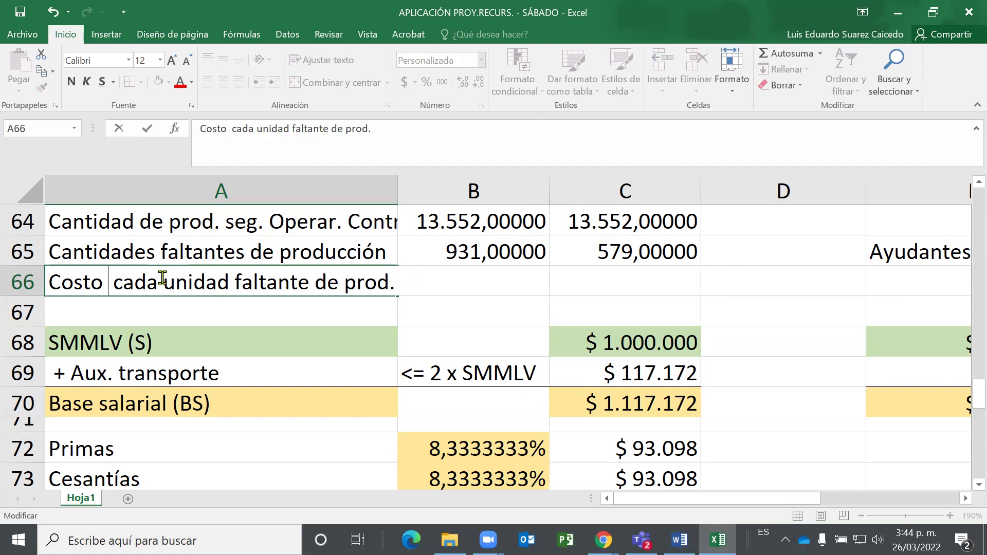
pyautogui.write('/')
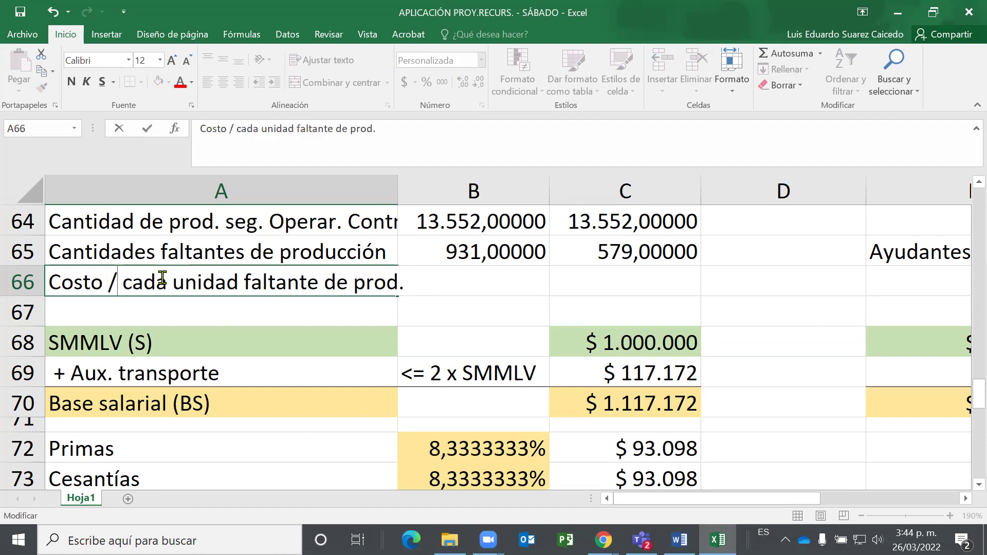
pyautogui.press('Return')
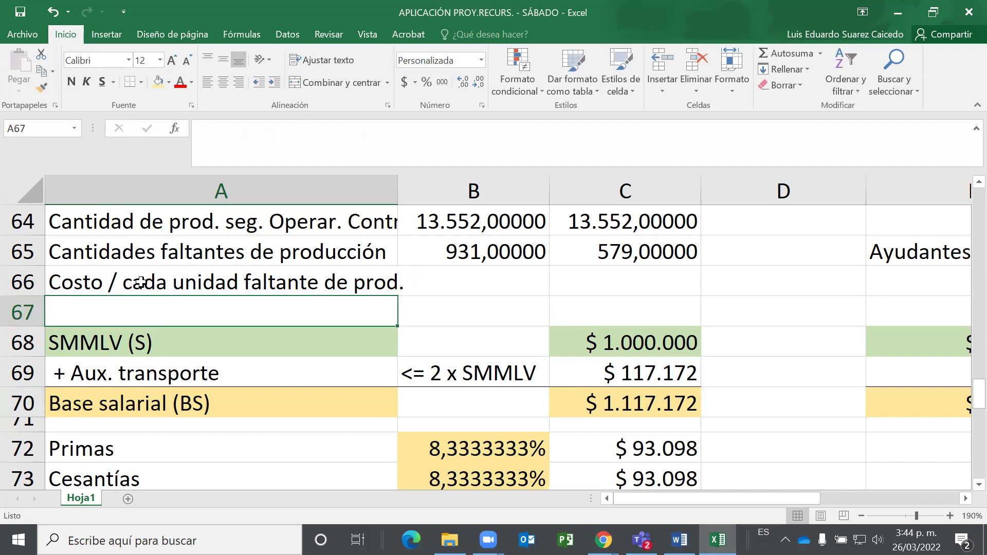
# Remove "cada" from the A66 label so it reads "Costo / unidad faltante de prod.".
pyautogui.click(89, 282)
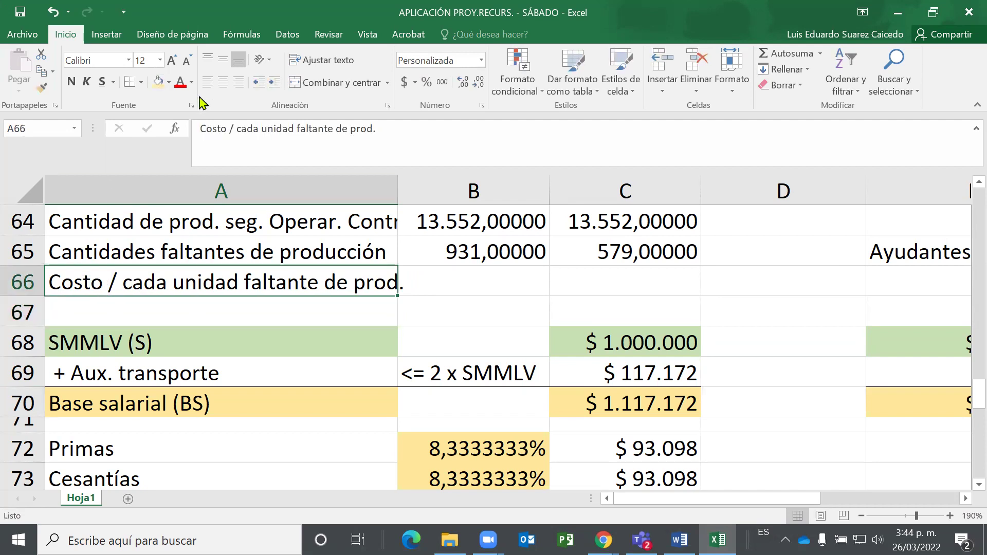
pyautogui.click(259, 129)
pyautogui.press('BackSpace')
pyautogui.press('BackSpace')
pyautogui.press('BackSpace')
pyautogui.press('BackSpace')
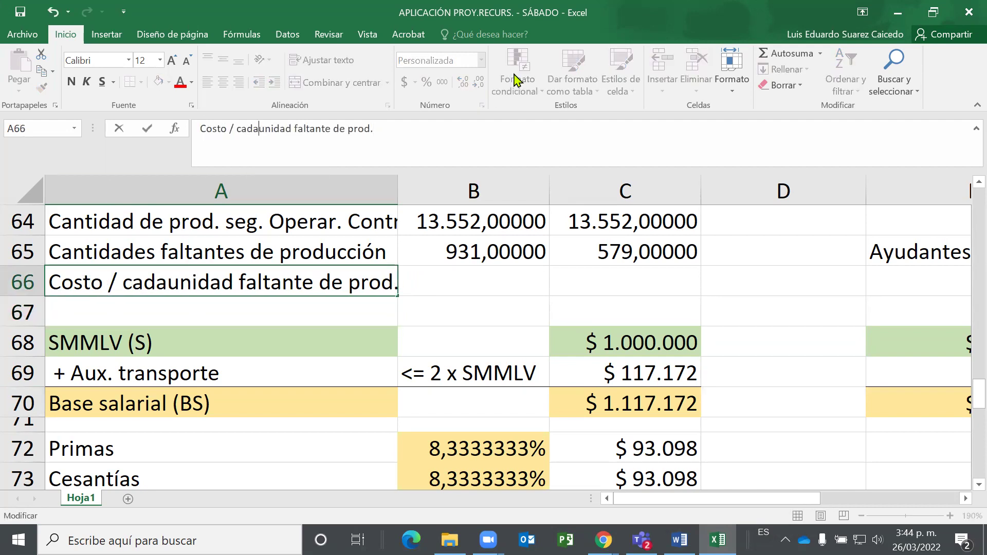
pyautogui.press('BackSpace')
pyautogui.press('Return')
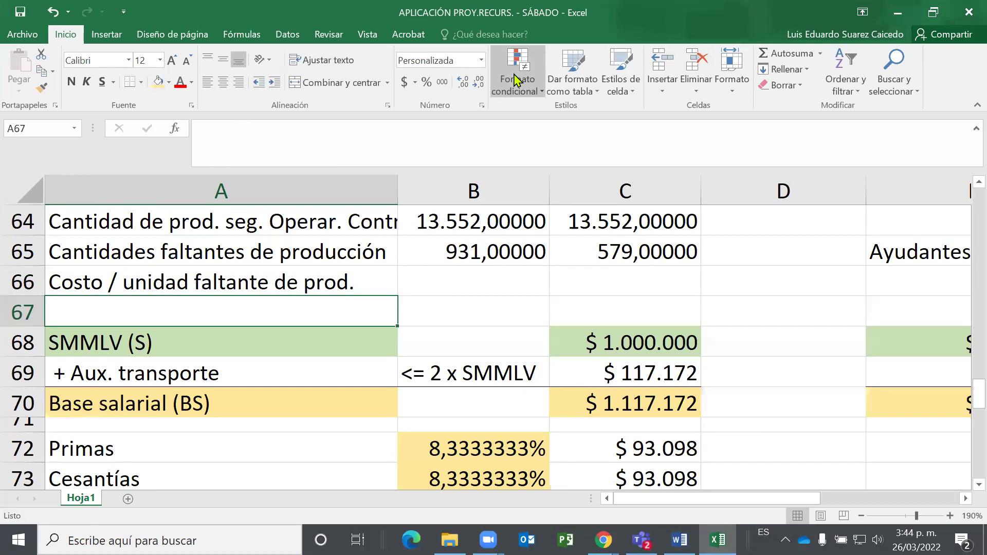
# Examine the Ayudantes de planta payroll calculation in column E, from the SMMLV multiplier in E66 to the monthly total in E89.
pyautogui.press('Up')
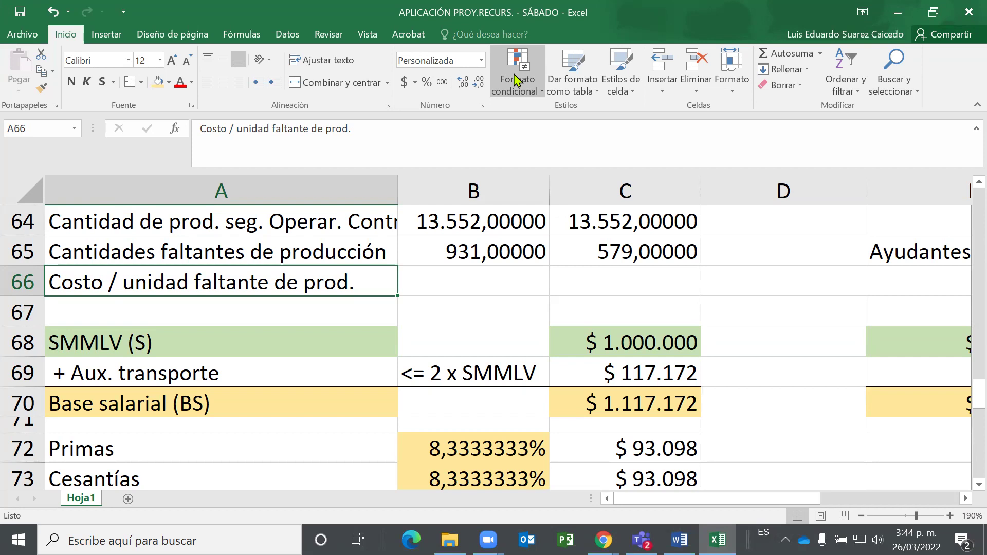
pyautogui.press('Right')
pyautogui.press('Right')
pyautogui.press('Right')
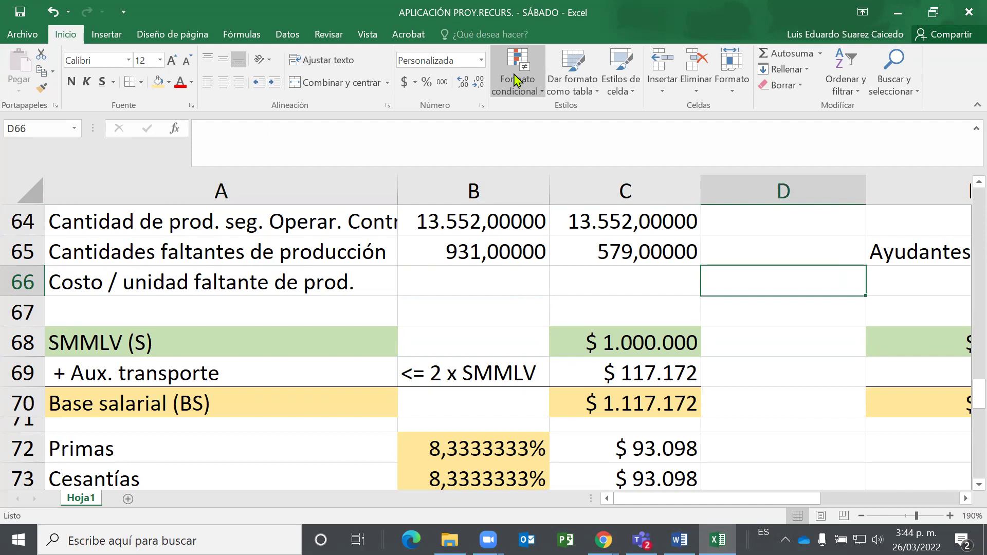
pyautogui.press('Right')
pyautogui.press('Right')
pyautogui.press('Left')
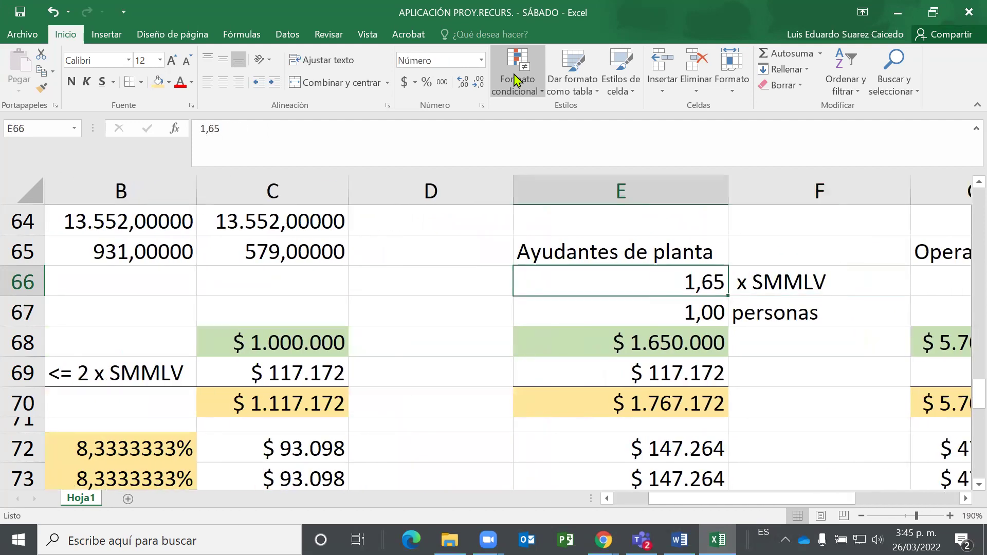
pyautogui.press('Down')
pyautogui.press('Down')
pyautogui.press('Down')
pyautogui.press('Down')
pyautogui.press('Down')
pyautogui.press('Down')
pyautogui.press('Down')
pyautogui.press('Down')
pyautogui.press('Down')
pyautogui.press('Down')
pyautogui.press('Down')
pyautogui.press('Down')
pyautogui.press('Down')
pyautogui.press('Down')
pyautogui.press('Down')
pyautogui.press('Down')
pyautogui.press('Down')
pyautogui.press('Down')
pyautogui.press('Down')
pyautogui.press('Down')
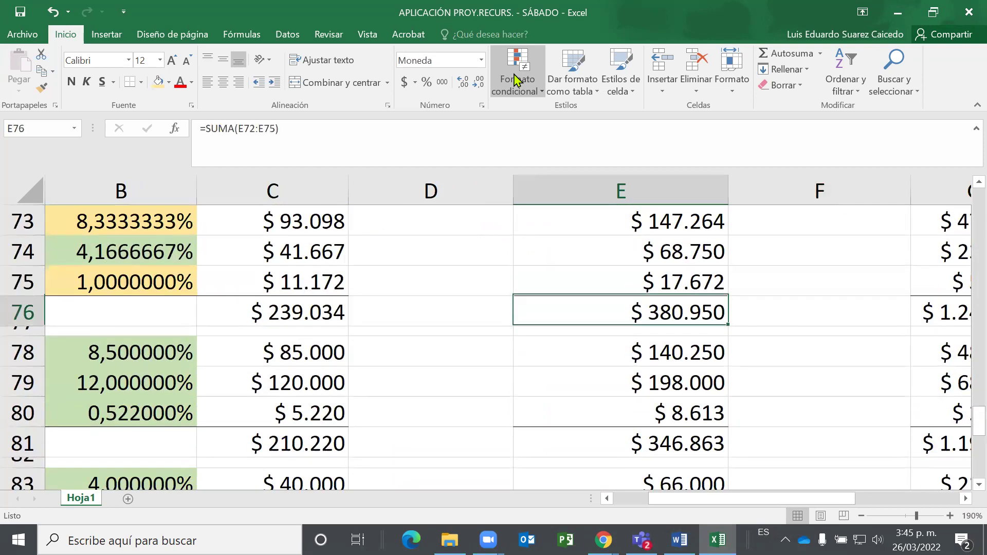
pyautogui.press('Down')
pyautogui.press('Down')
pyautogui.press('Down')
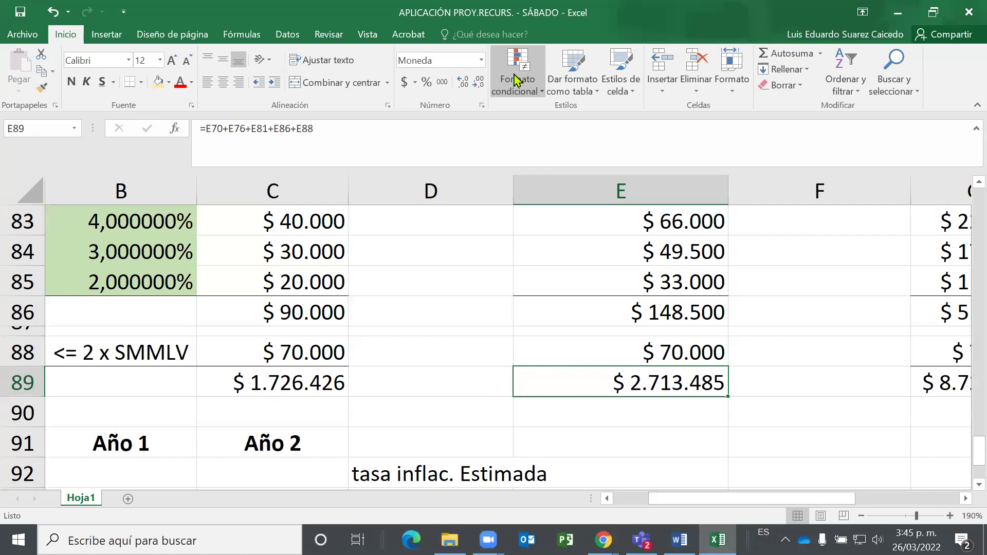
# Examine the Año 1 cost of Ayudantes de planta in B93 of the direct labour cost table and its formula.
pyautogui.press('Left')
pyautogui.press('Left')
pyautogui.press('Left')
pyautogui.press('Left')
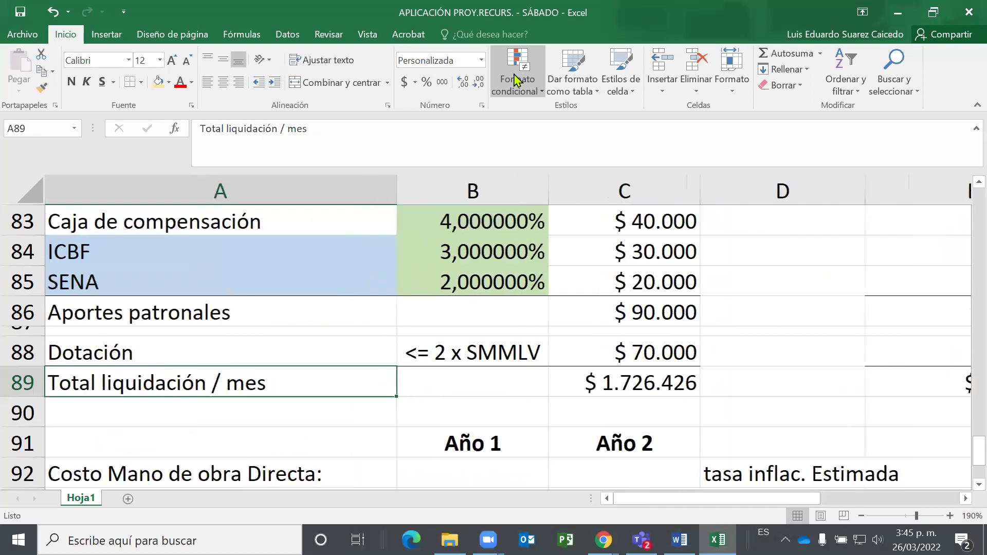
pyautogui.press('Up')
pyautogui.press('Up')
pyautogui.press('Up')
pyautogui.press('Up')
pyautogui.press('Up')
pyautogui.press('Up')
pyautogui.press('Up')
pyautogui.press('Up')
pyautogui.press('Up')
pyautogui.press('Up')
pyautogui.press('Up')
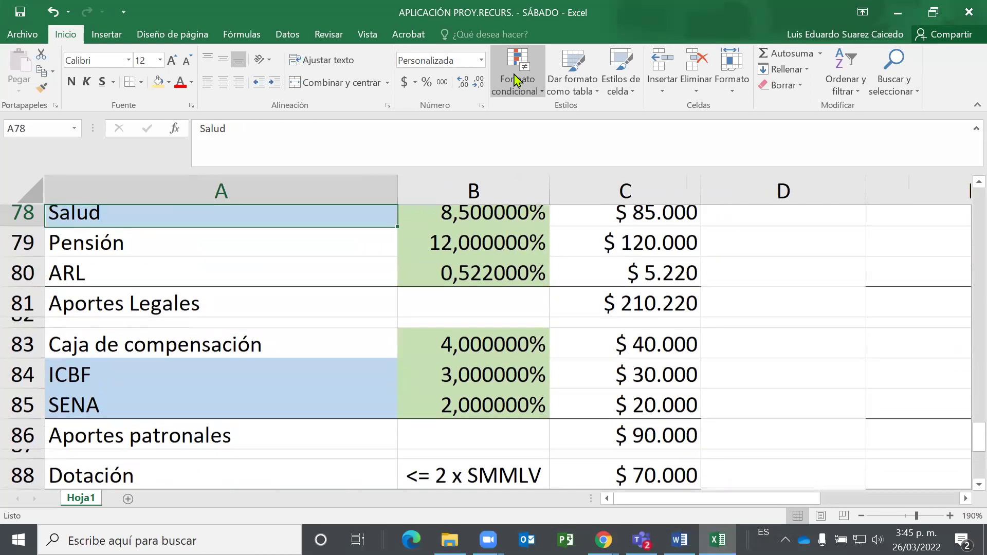
pyautogui.press('Down')
pyautogui.press('Down')
pyautogui.press('Down')
pyautogui.press('Down')
pyautogui.press('Down')
pyautogui.press('Down')
pyautogui.press('Down')
pyautogui.press('Down')
pyautogui.press('Down')
pyautogui.press('Down')
pyautogui.press('Down')
pyautogui.press('Down')
pyautogui.press('Down')
pyautogui.press('Down')
pyautogui.press('Down')
pyautogui.press('Down')
pyautogui.press('Down')
pyautogui.press('Down')
pyautogui.press('Down')
pyautogui.press('Down')
pyautogui.press('Down')
pyautogui.press('Down')
pyautogui.press('Up')
pyautogui.press('Up')
pyautogui.press('Up')
pyautogui.press('Up')
pyautogui.press('Up')
pyautogui.press('Up')
pyautogui.press('Up')
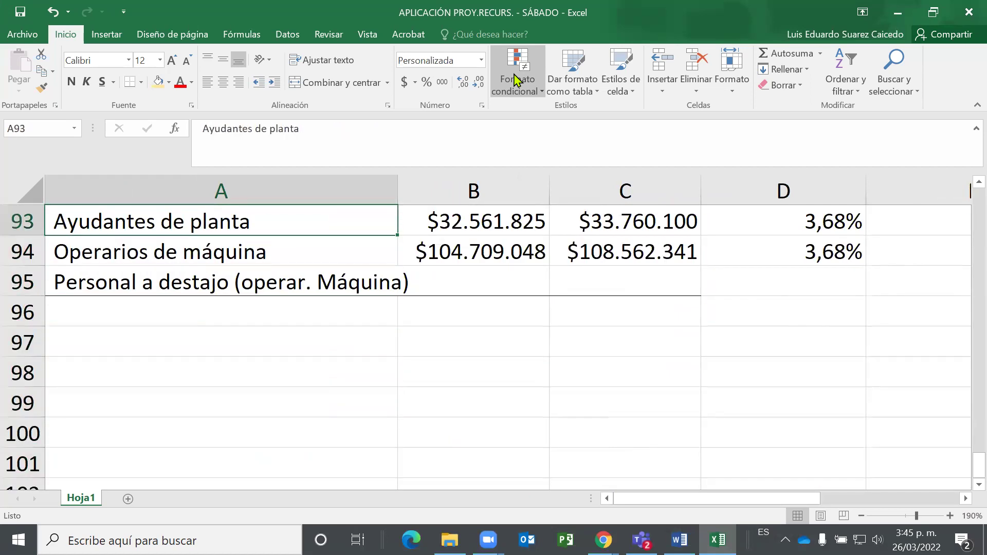
pyautogui.press('Right')
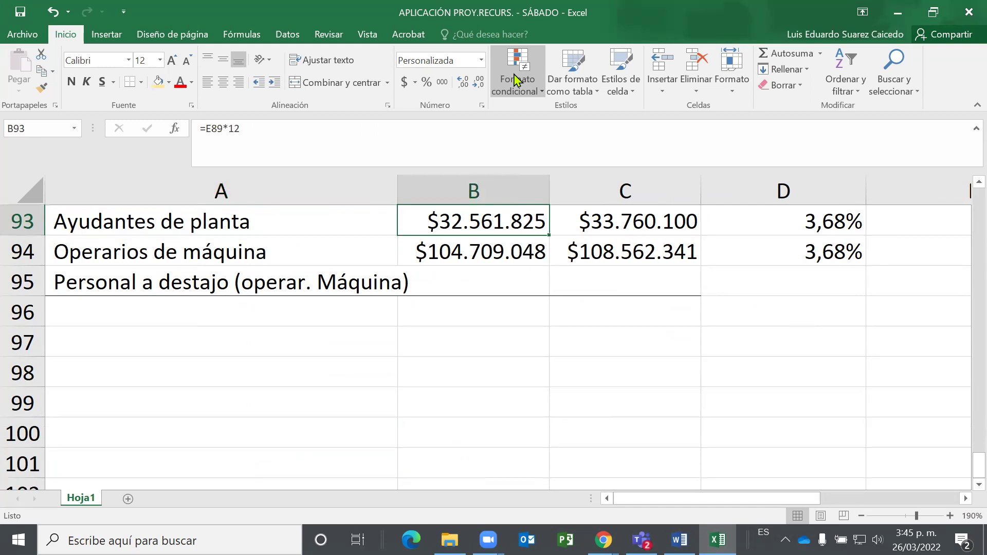
# Review the Año 1 figure for Cantidades faltantes de producción in B65 and the formula behind it.
pyautogui.press('Up')
pyautogui.press('Up')
pyautogui.press('Up')
pyautogui.press('Up')
pyautogui.press('Up')
pyautogui.press('Up')
pyautogui.press('Up')
pyautogui.press('Up')
pyautogui.press('Up')
pyautogui.press('Up')
pyautogui.press('Up')
pyautogui.press('Up')
pyautogui.press('Up')
pyautogui.press('Up')
pyautogui.press('Up')
pyautogui.press('Up')
pyautogui.press('Up')
pyautogui.press('Up')
pyautogui.press('Up')
pyautogui.press('Up')
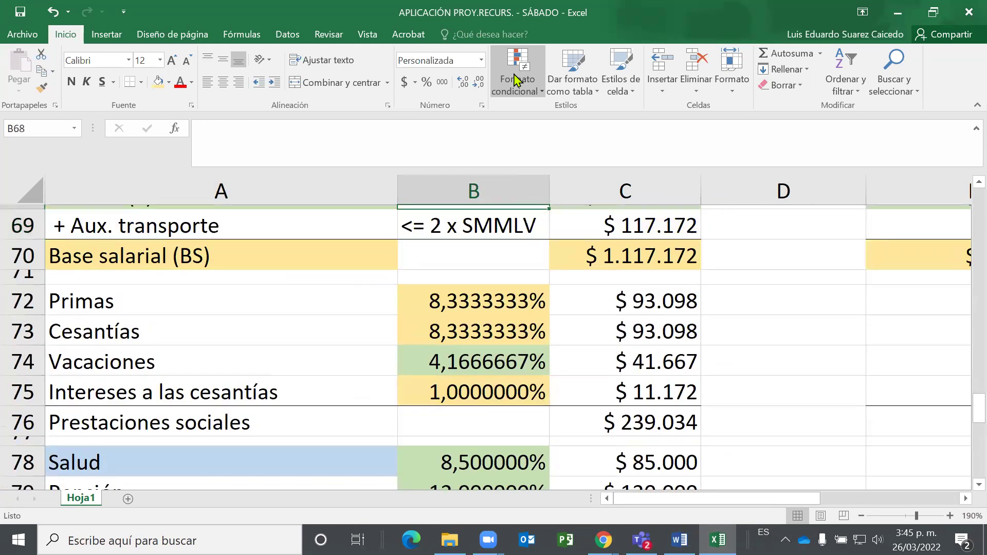
pyautogui.press('Up')
pyautogui.press('Up')
pyautogui.press('Up')
pyautogui.press('Up')
pyautogui.press('Up')
pyautogui.press('Up')
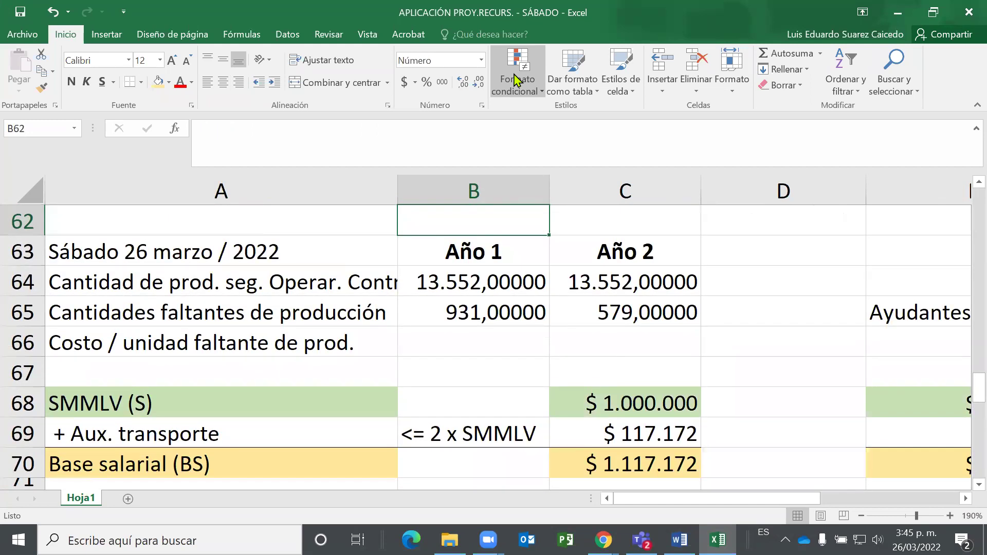
pyautogui.press('Down')
pyautogui.press('Down')
pyautogui.press('Down')
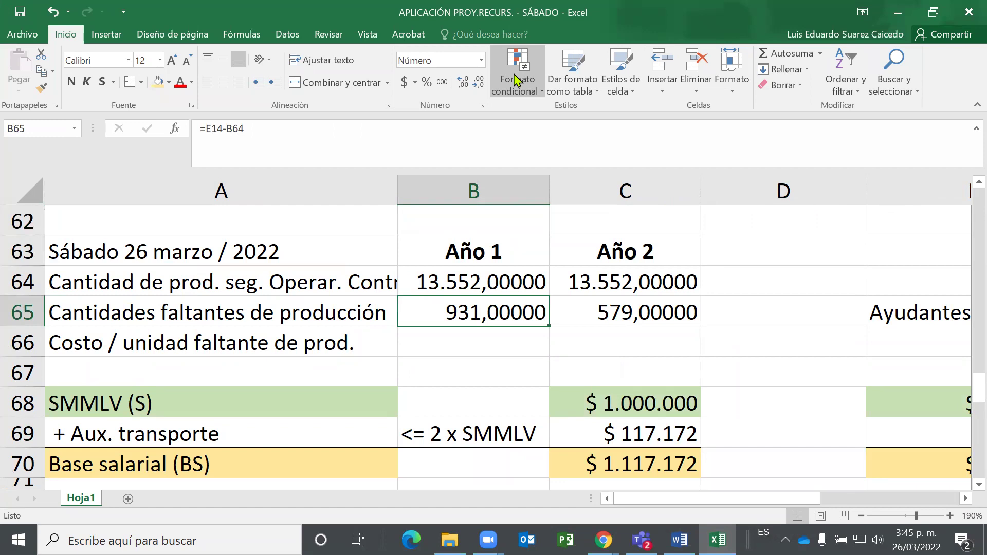
# Examine the Operarios de máquina payroll calculation in column G, from the heading in G65 to the monthly total in G89.
pyautogui.press('Right')
pyautogui.press('Right')
pyautogui.press('Right')
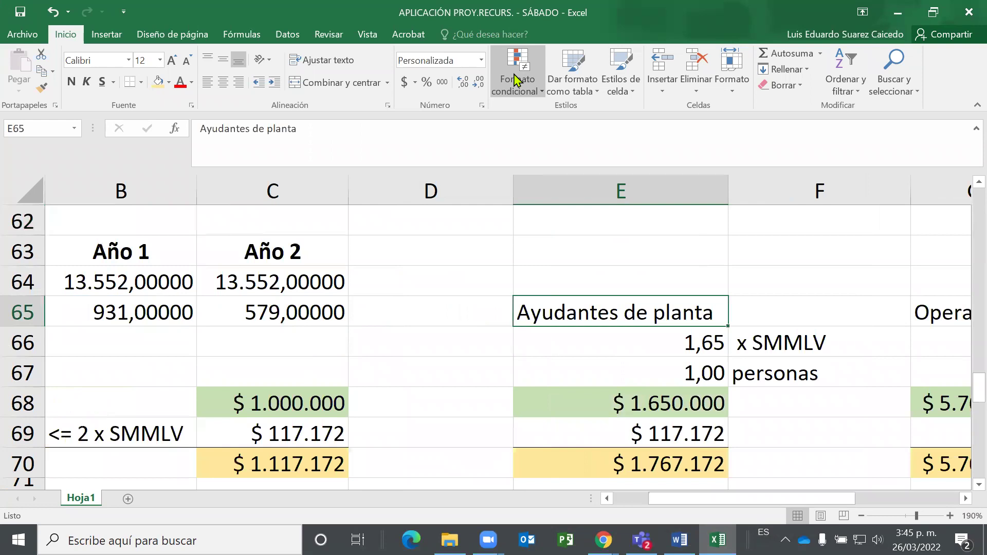
pyautogui.press('Right')
pyautogui.press('Right')
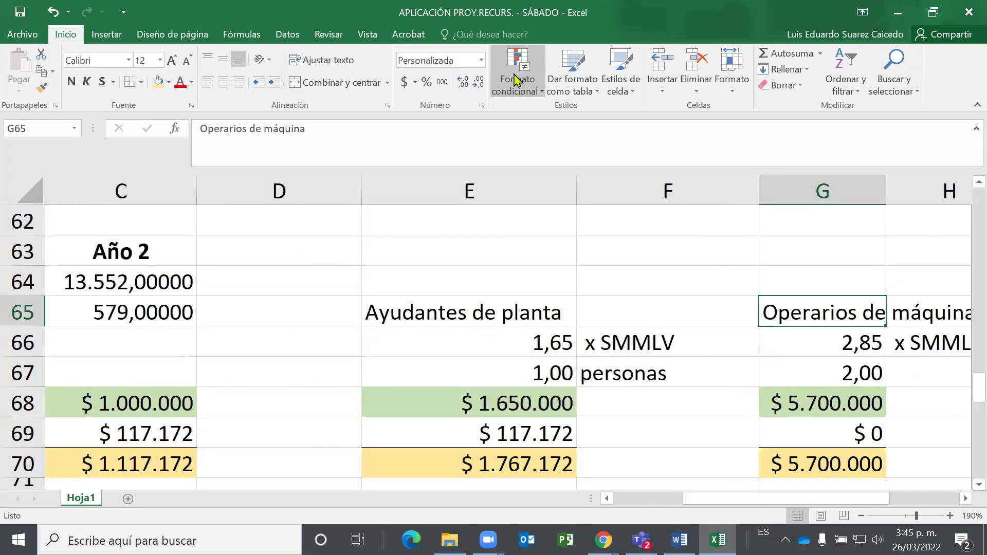
pyautogui.press('Down')
pyautogui.press('Down')
pyautogui.press('Down')
pyautogui.press('Down')
pyautogui.press('Down')
pyautogui.press('Down')
pyautogui.press('Down')
pyautogui.press('Down')
pyautogui.press('Down')
pyautogui.press('Down')
pyautogui.press('Down')
pyautogui.press('Down')
pyautogui.press('Down')
pyautogui.press('Down')
pyautogui.press('Down')
pyautogui.press('Down')
pyautogui.press('Down')
pyautogui.press('Down')
pyautogui.press('Down')
pyautogui.press('Down')
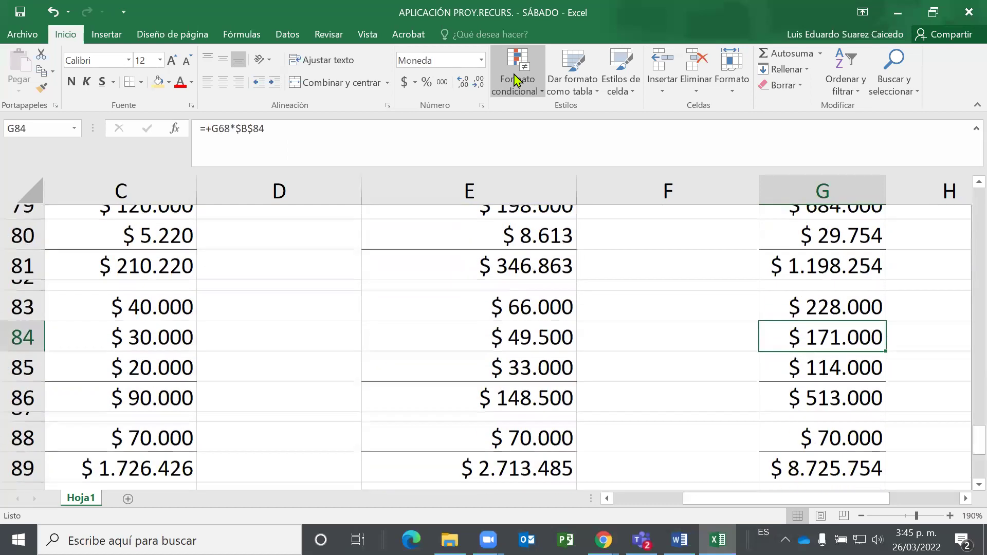
pyautogui.press('Down')
pyautogui.press('Down')
pyautogui.press('Down')
pyautogui.press('Down')
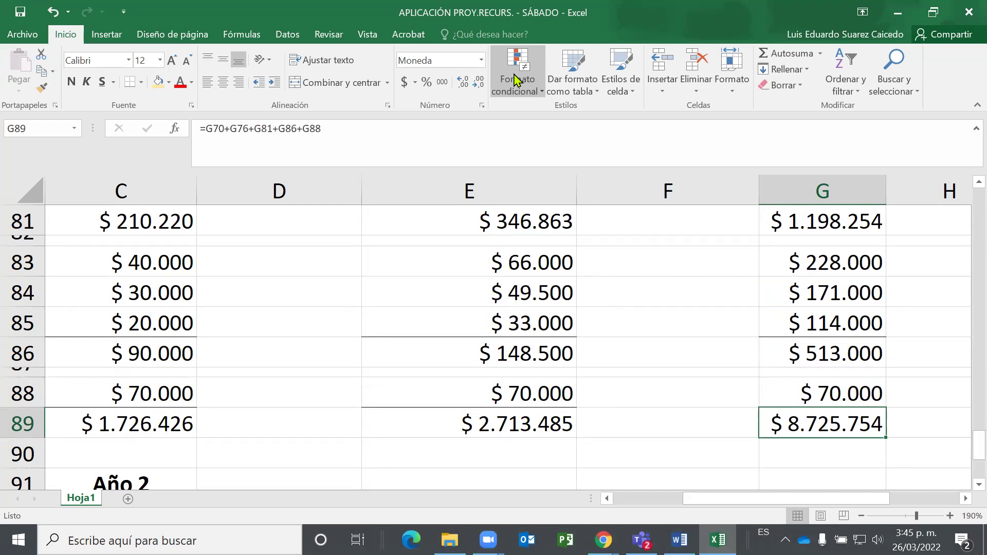
# Check the Año 1 cost of Operarios de máquina in B94 of the direct labour cost table.
pyautogui.press('Left')
pyautogui.press('Left')
pyautogui.press('Left')
pyautogui.press('Left')
pyautogui.press('Left')
pyautogui.press('Left')
pyautogui.press('Down')
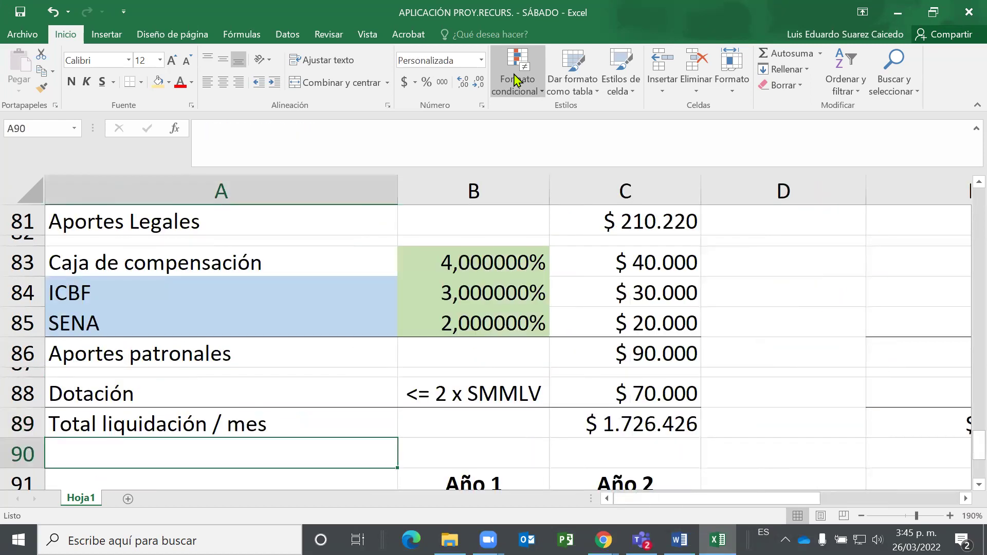
pyautogui.press('Down')
pyautogui.press('Down')
pyautogui.press('Down')
pyautogui.press('Down')
pyautogui.press('Down')
pyautogui.press('Down')
pyautogui.press('Down')
pyautogui.press('Down')
pyautogui.press('Down')
pyautogui.press('Down')
pyautogui.press('Up')
pyautogui.press('Up')
pyautogui.press('Up')
pyautogui.press('Up')
pyautogui.press('Up')
pyautogui.press('Up')
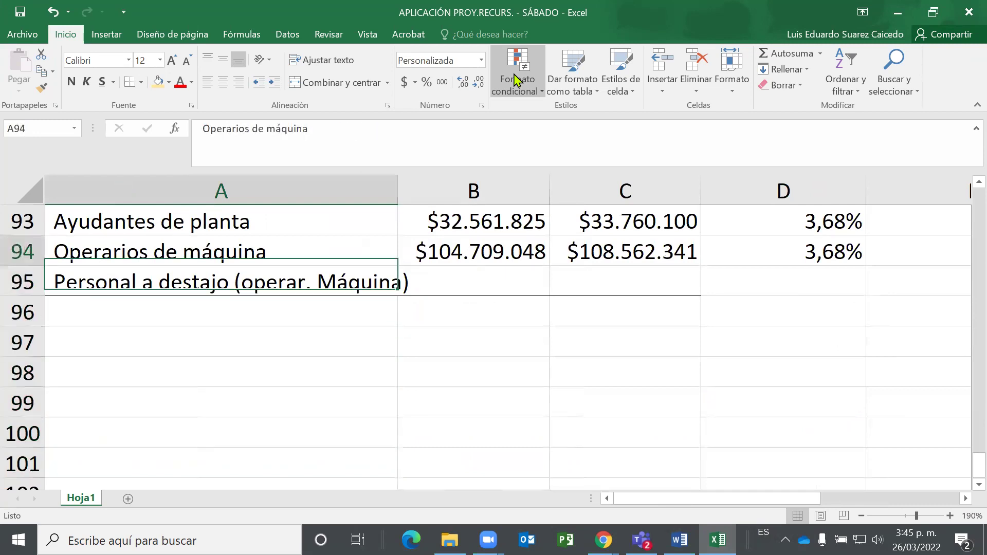
pyautogui.press('Right')
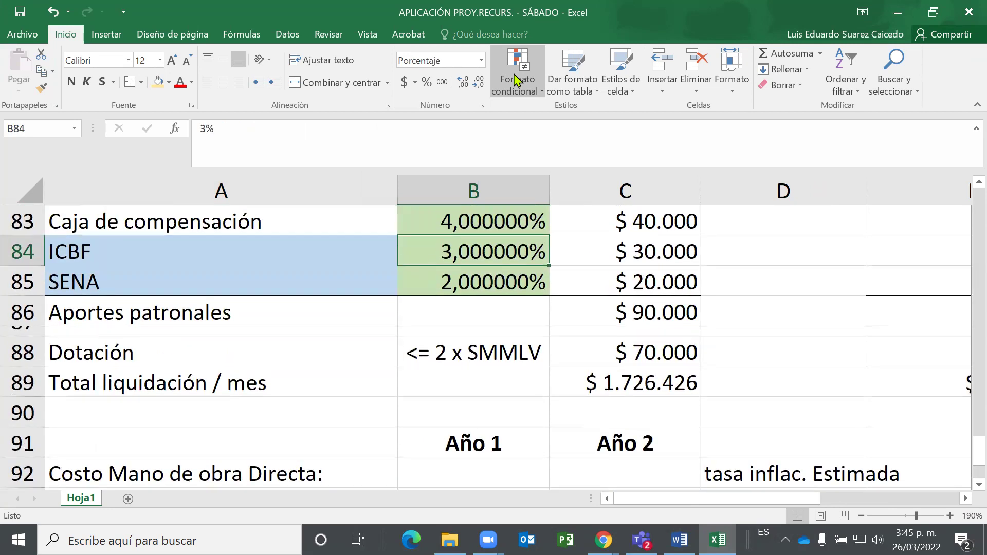
# Examine the B64 formula for the contracted operators' production quantity and trace its referenced cells B58, B61 and B51.
pyautogui.press('pageup')
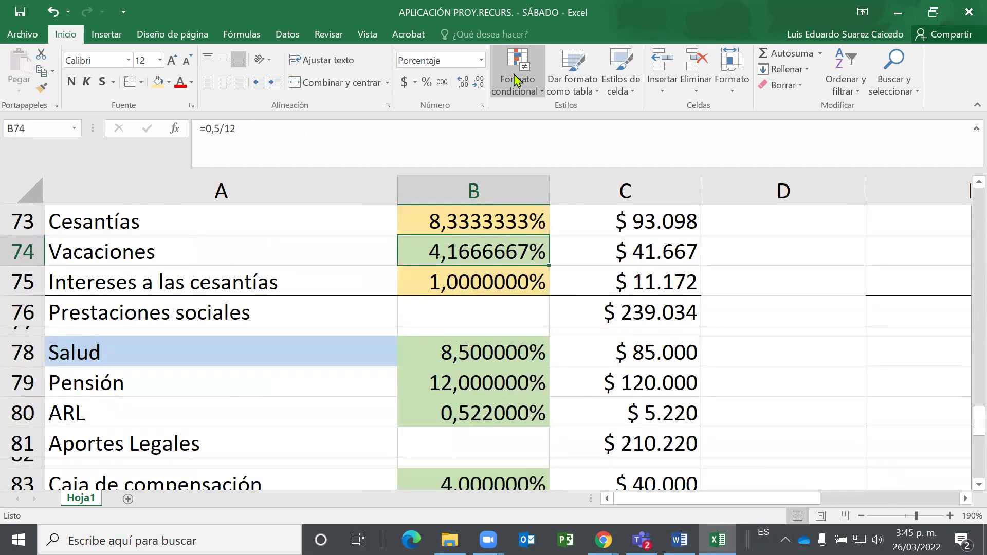
pyautogui.press('Up')
pyautogui.press('Up')
pyautogui.press('pageup')
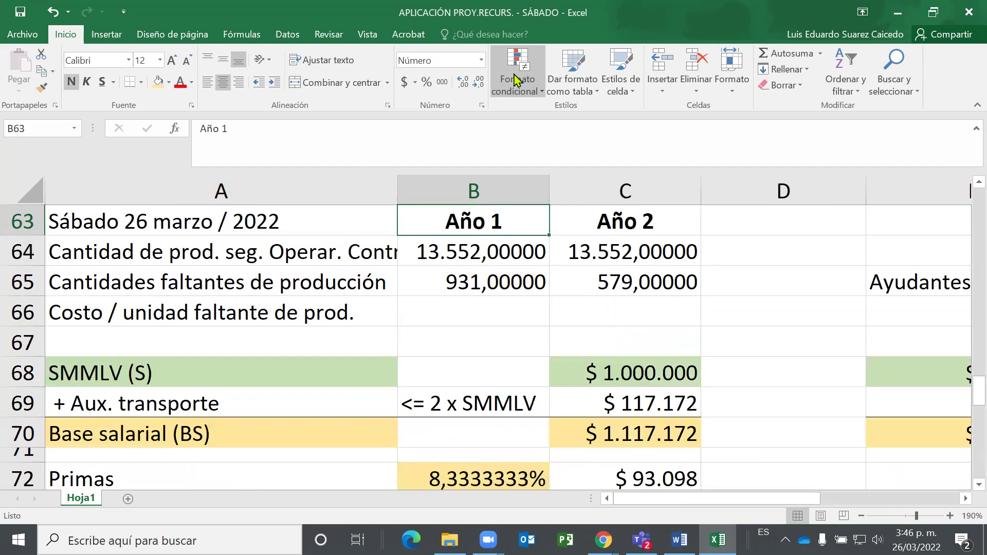
pyautogui.press('Up')
pyautogui.press('Down')
pyautogui.press('Down')
pyautogui.press('Down')
pyautogui.press('Up')
pyautogui.press('Left')
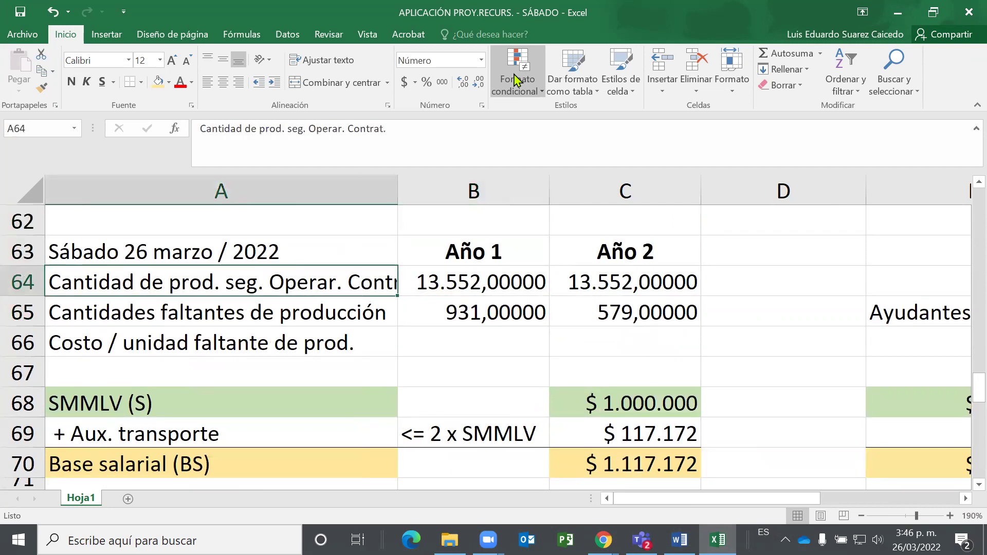
pyautogui.press('F2')
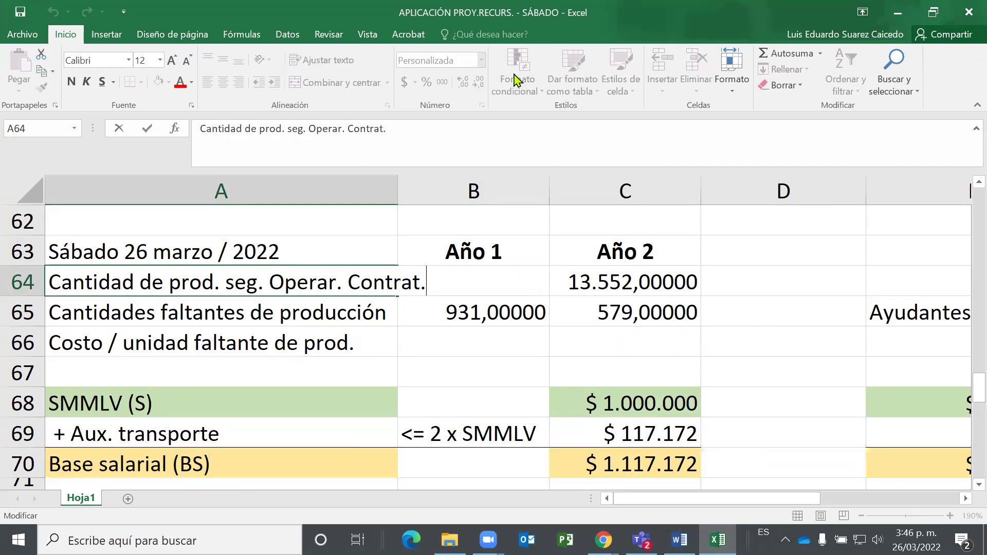
pyautogui.press('Escape')
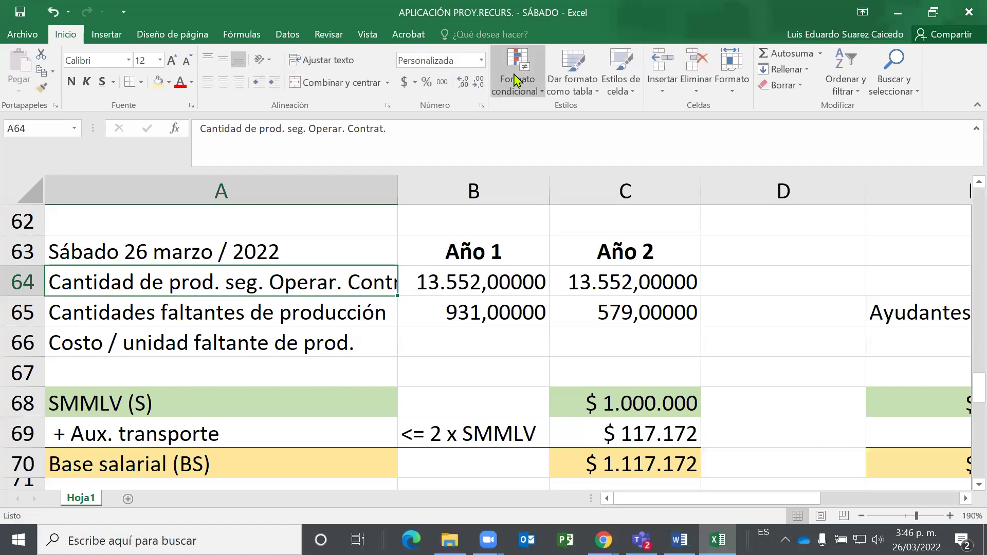
pyautogui.press('Right')
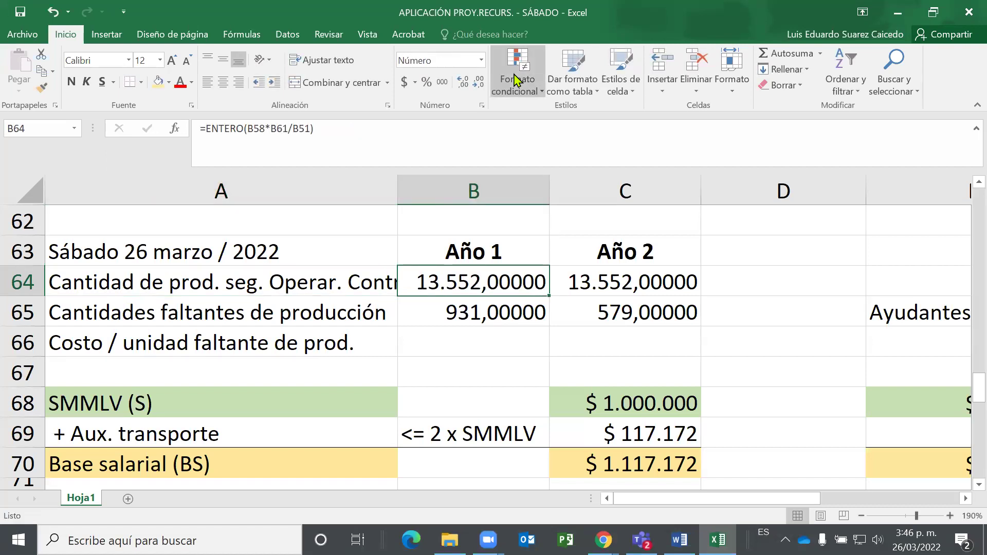
pyautogui.press('F2')
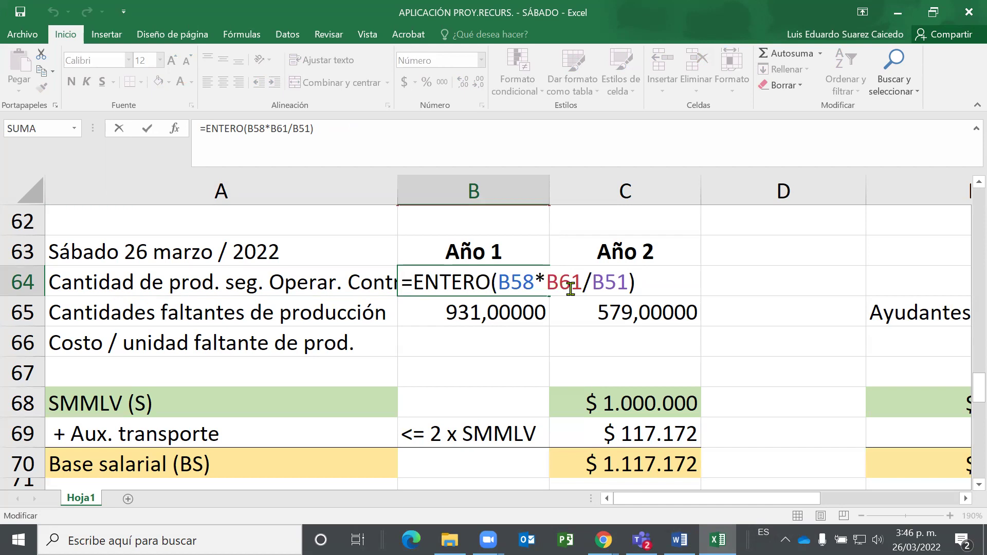
pyautogui.scroll(3, 578, 288)
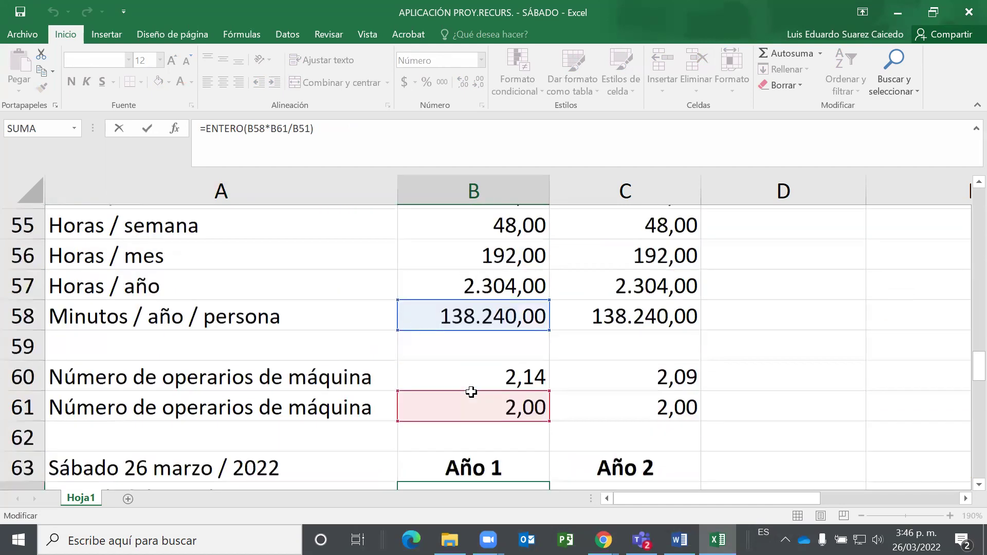
pyautogui.scroll(-1, 470, 391)
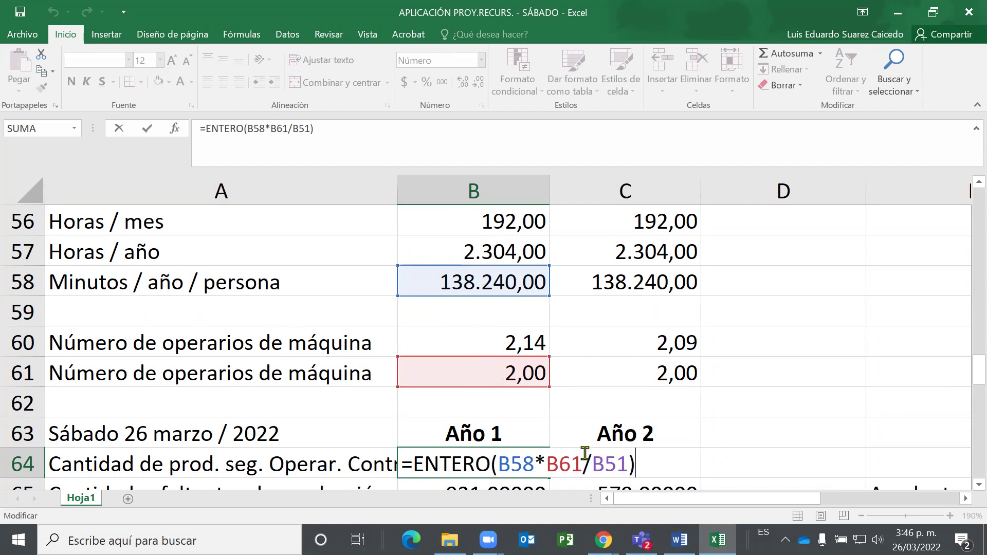
pyautogui.scroll(2, 607, 431)
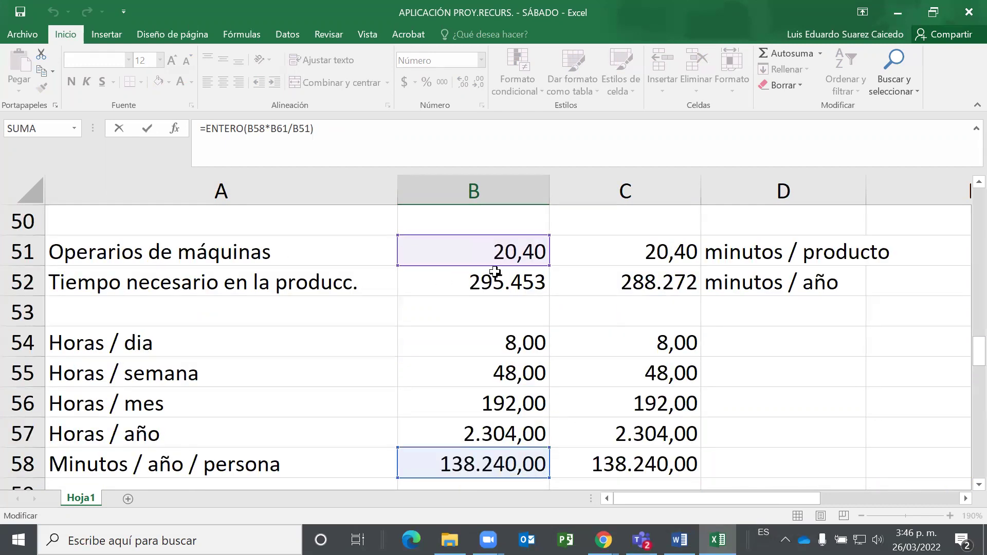
pyautogui.scroll(-2, 449, 384)
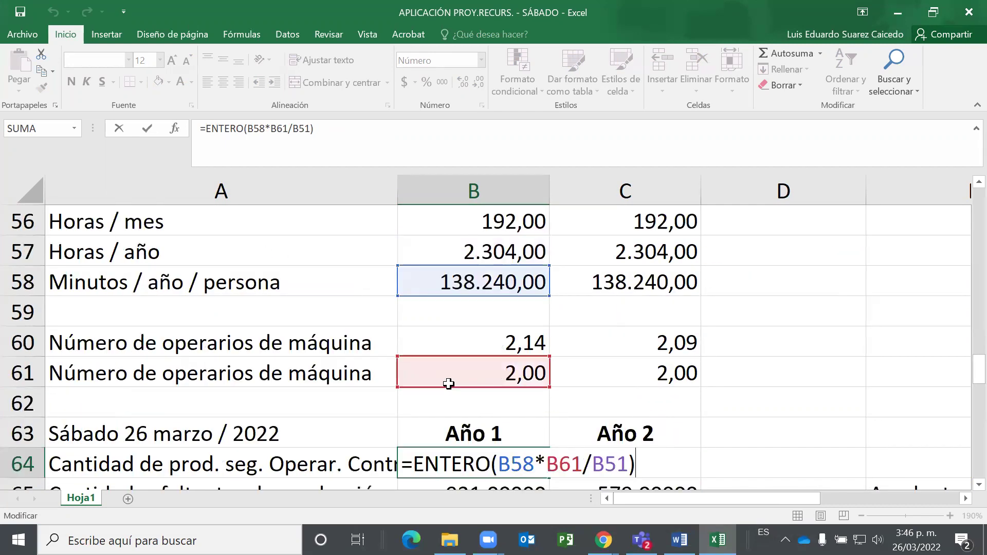
pyautogui.scroll(-2, 449, 383)
pyautogui.press('Return')
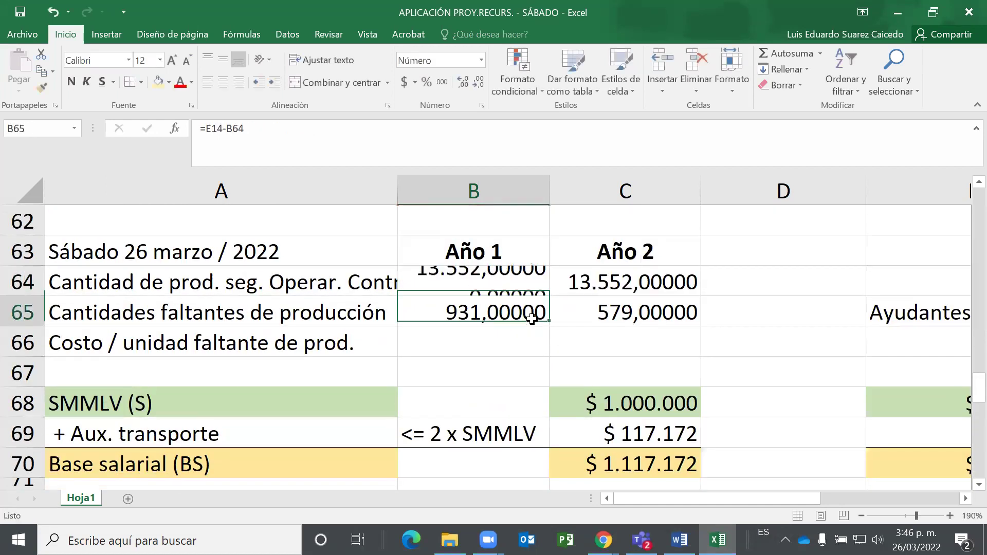
pyautogui.press('Up')
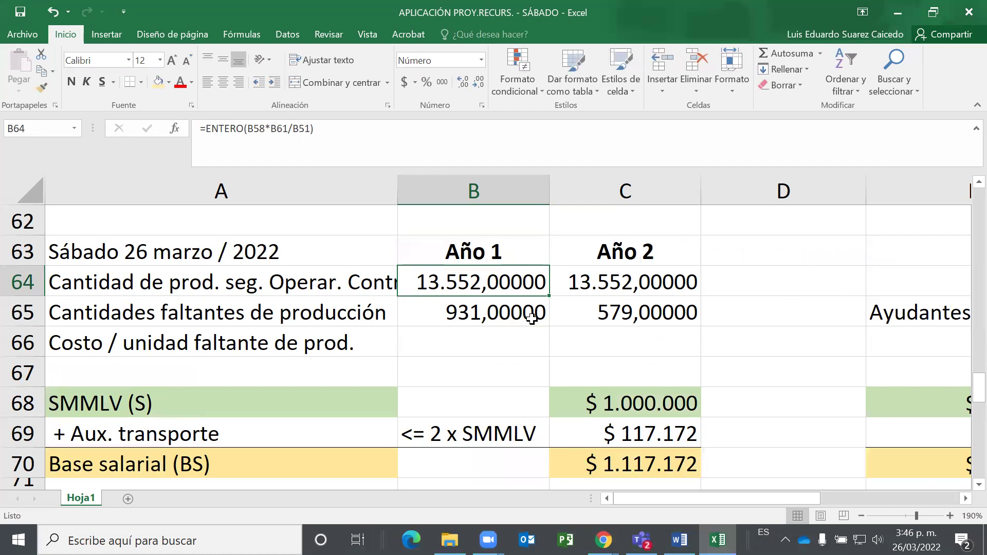
pyautogui.press('pagedown')
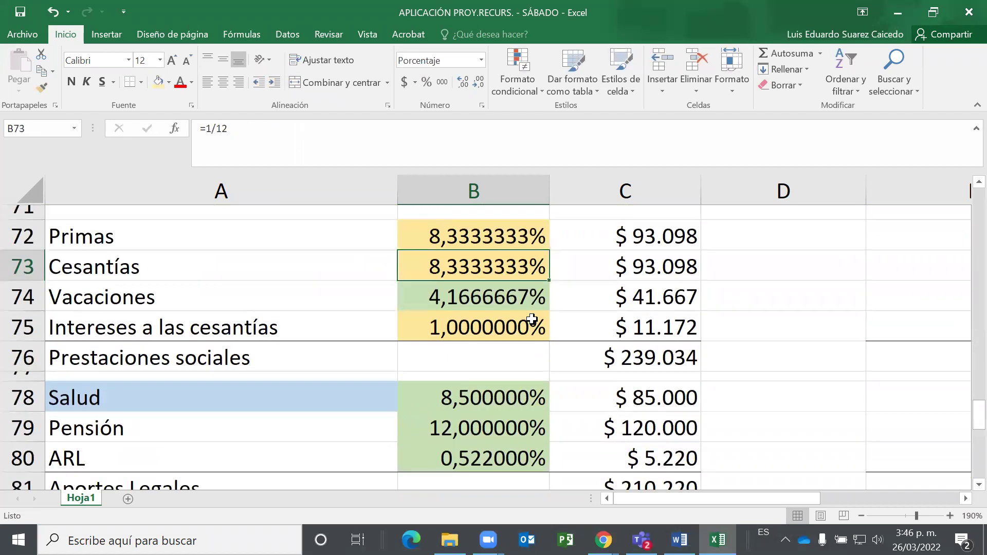
pyautogui.press('pagedown')
pyautogui.press('Down')
pyautogui.press('Down')
pyautogui.press('Down')
pyautogui.press('Down')
pyautogui.press('Down')
pyautogui.press('Down')
pyautogui.press('Down')
pyautogui.press('Down')
pyautogui.press('Down')
pyautogui.press('Down')
pyautogui.press('Down')
pyautogui.press('Down')
pyautogui.press('Down')
pyautogui.press('Down')
pyautogui.press('Down')
pyautogui.press('Down')
pyautogui.press('Down')
pyautogui.press('Down')
pyautogui.press('Up')
pyautogui.press('Up')
pyautogui.press('Up')
pyautogui.press('Up')
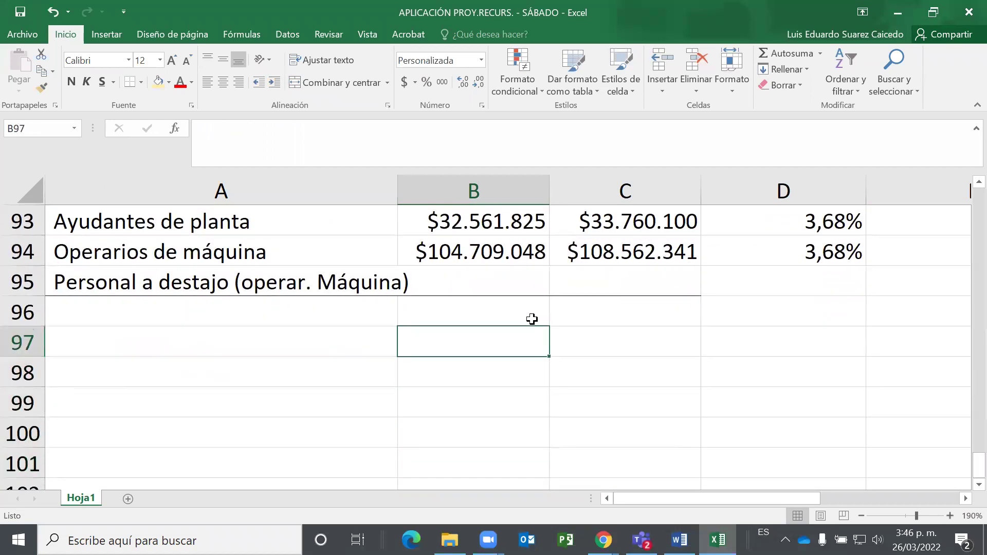
pyautogui.press('Left')
pyautogui.press('Down')
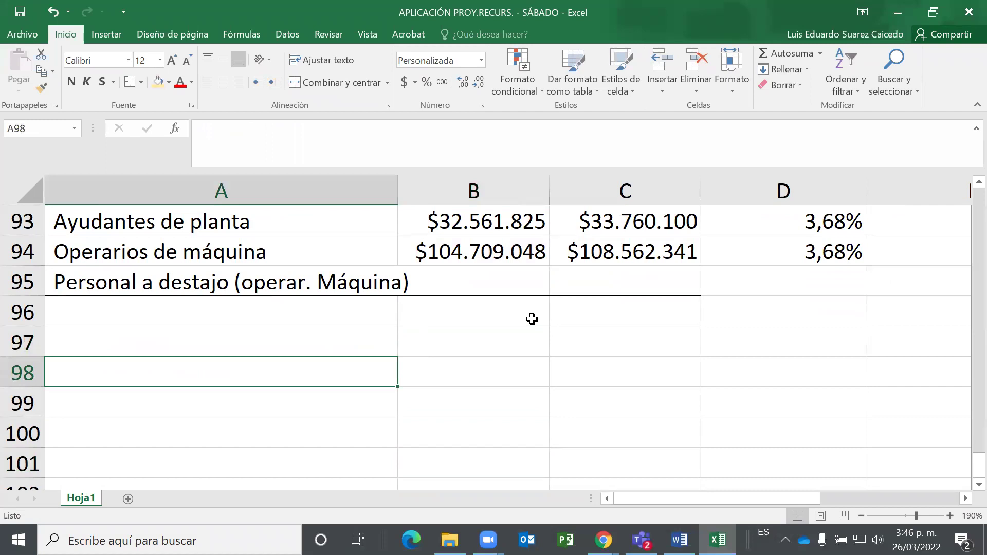
pyautogui.write('Costo')
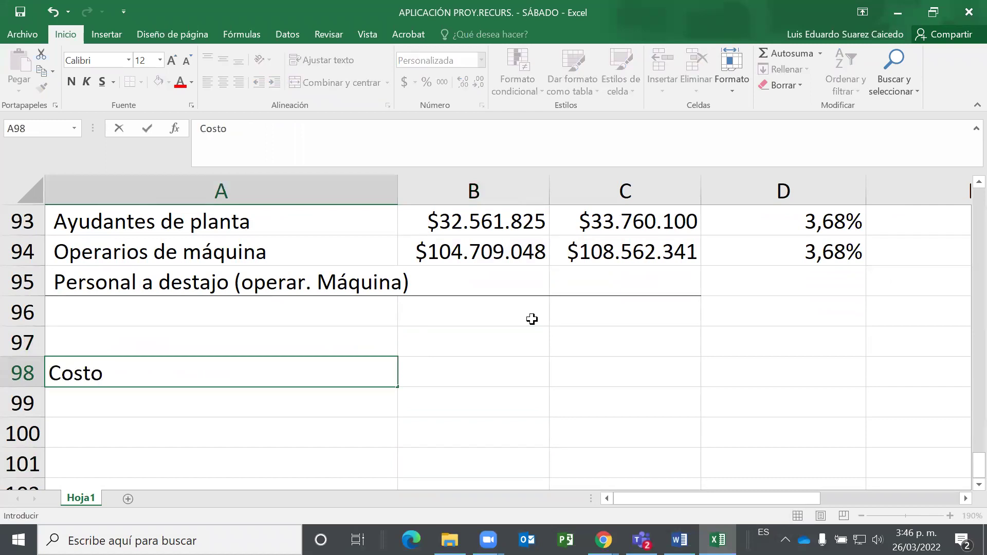
pyautogui.press('Escape')
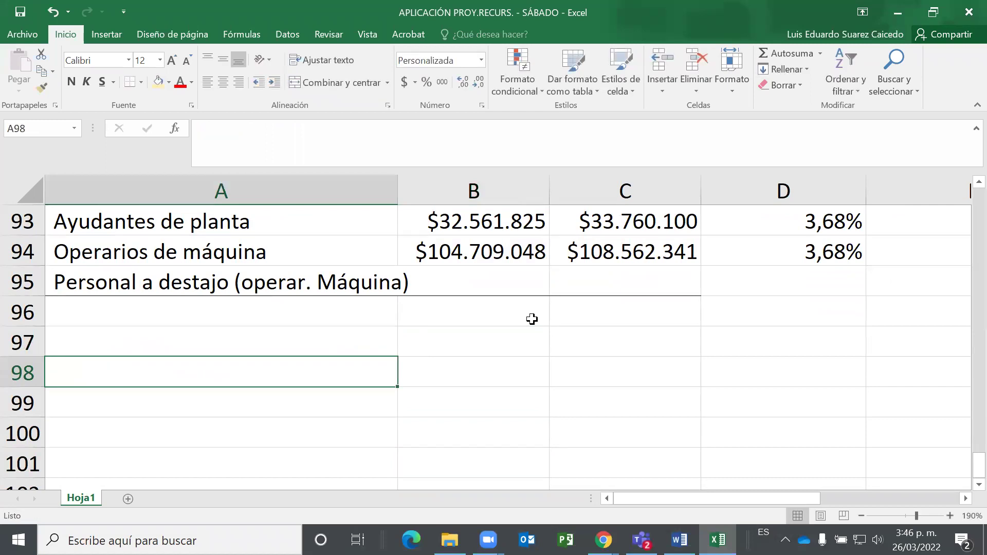
# Calculate the Año 1 cost per missing production unit in B66 with =B94/B64 and show it with two decimals.
pyautogui.press('pageup')
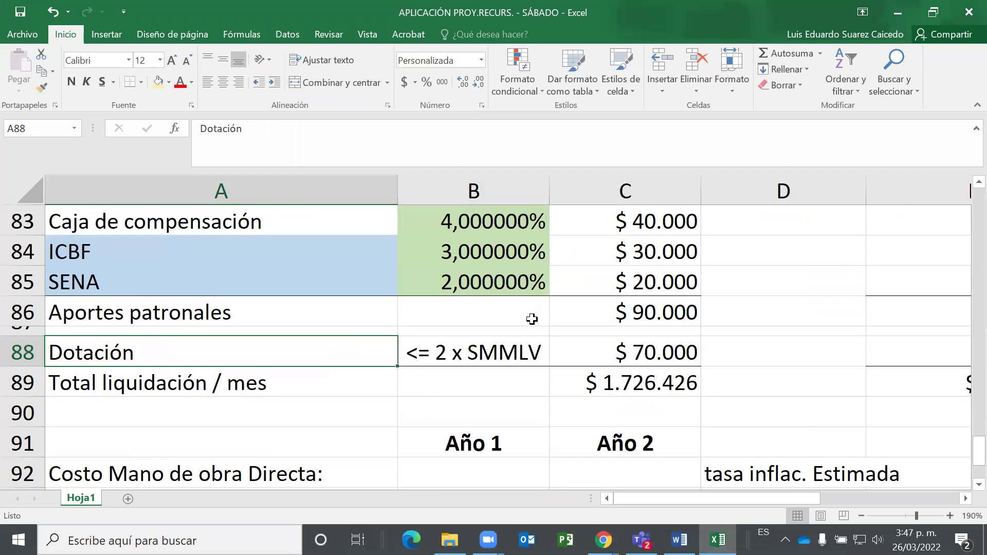
pyautogui.press('pagedown')
pyautogui.press('Up')
pyautogui.press('Up')
pyautogui.press('Up')
pyautogui.press('Up')
pyautogui.press('Up')
pyautogui.press('Up')
pyautogui.press('Up')
pyautogui.press('Up')
pyautogui.press('Up')
pyautogui.press('Up')
pyautogui.press('Up')
pyautogui.press('Up')
pyautogui.press('Up')
pyautogui.press('Up')
pyautogui.press('Up')
pyautogui.press('Up')
pyautogui.press('Up')
pyautogui.press('Up')
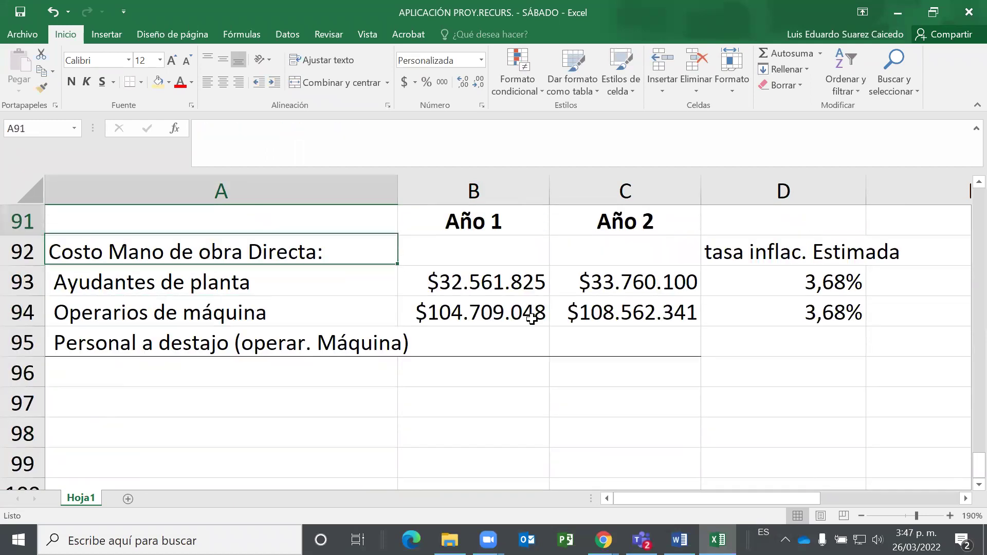
pyautogui.press('Up')
pyautogui.press('Up')
pyautogui.press('Up')
pyautogui.press('Up')
pyautogui.press('Up')
pyautogui.press('Up')
pyautogui.press('Up')
pyautogui.press('Up')
pyautogui.press('Up')
pyautogui.press('Up')
pyautogui.press('Up')
pyautogui.press('Up')
pyautogui.press('Up')
pyautogui.press('Up')
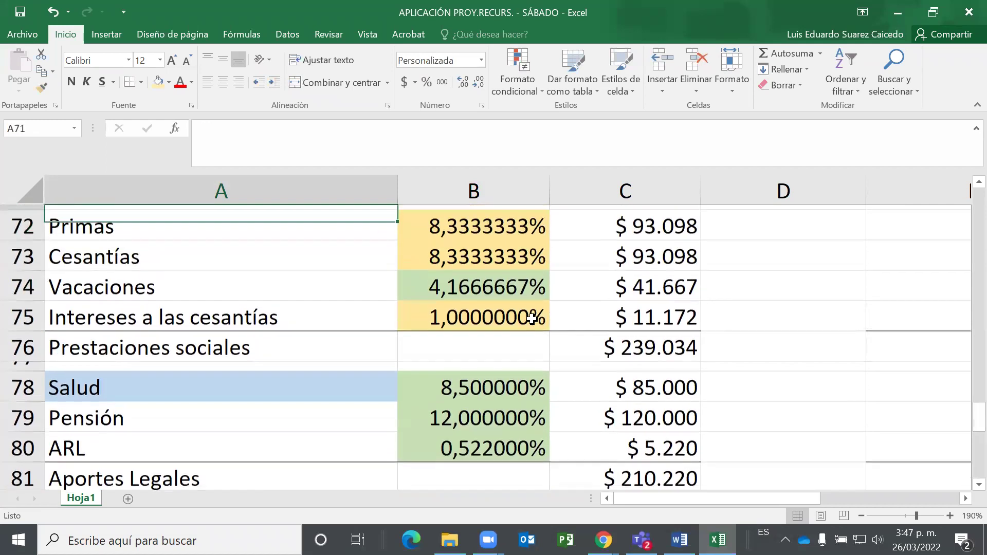
pyautogui.press('Up')
pyautogui.press('Up')
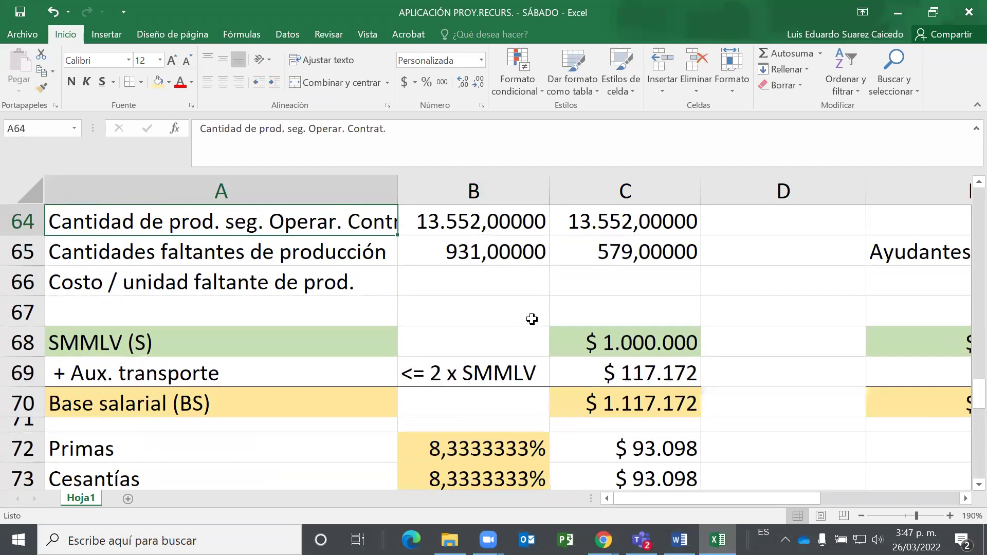
pyautogui.press('Down')
pyautogui.press('Down')
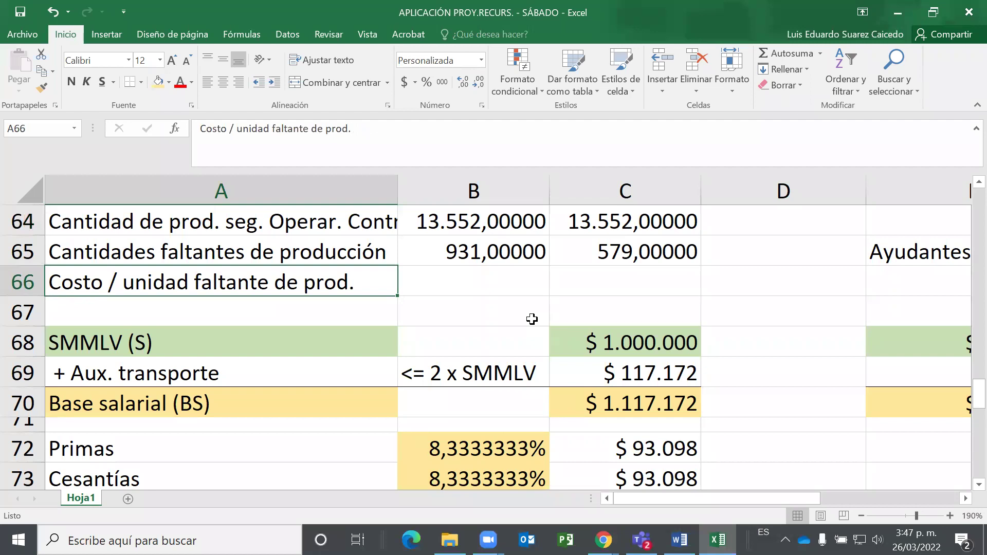
pyautogui.press('Right')
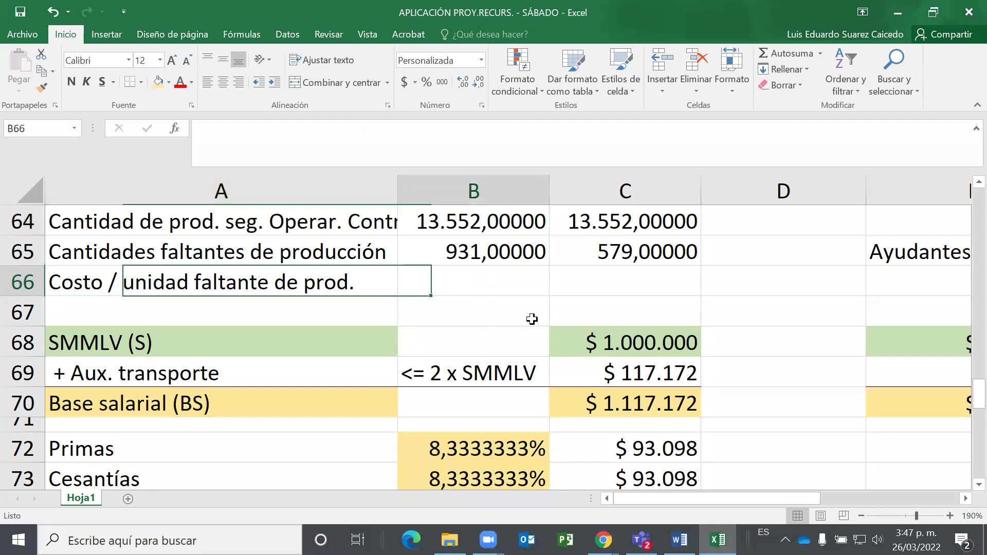
pyautogui.write('=')
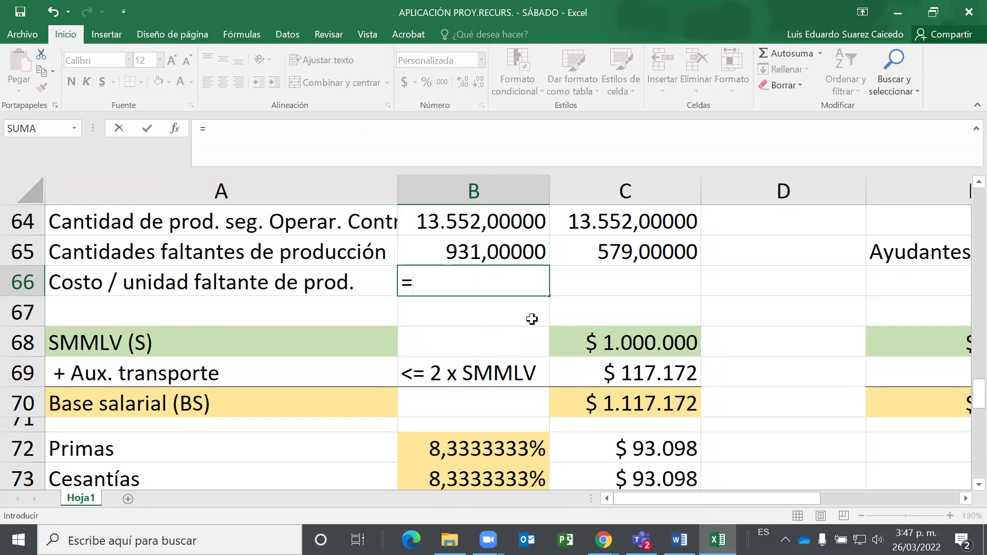
pyautogui.scroll(-8, 655, 441)
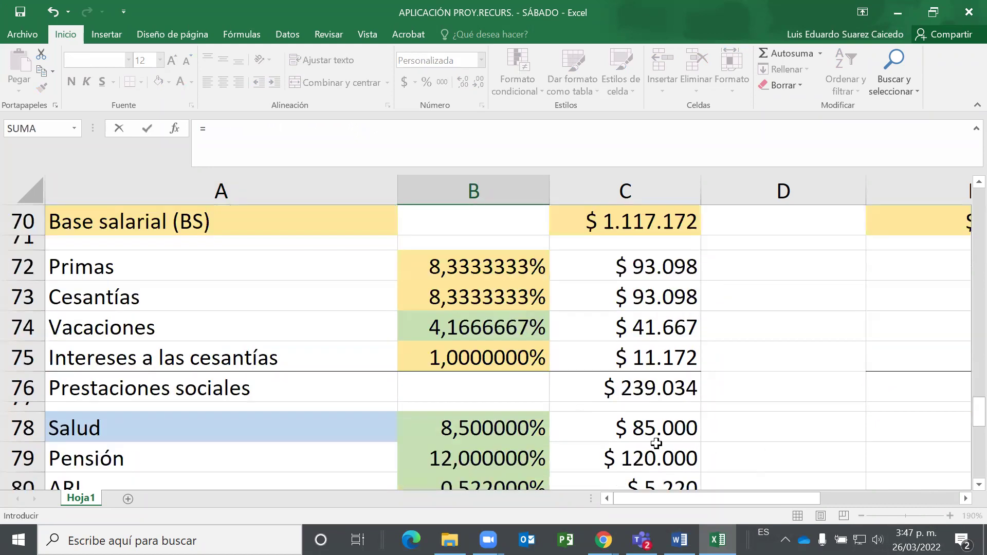
pyautogui.scroll(-2, 283, 232)
pyautogui.scroll(1, 440, 276)
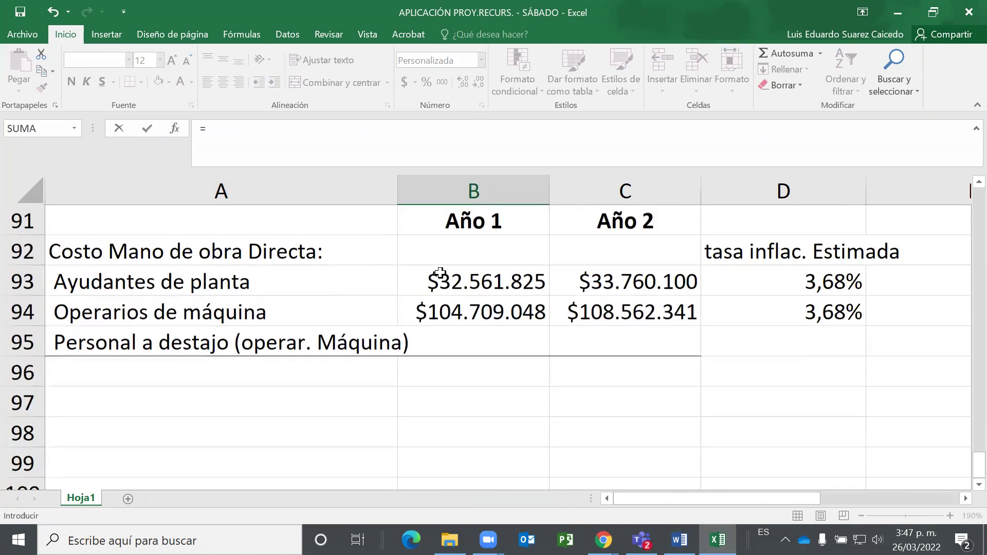
pyautogui.click(474, 308)
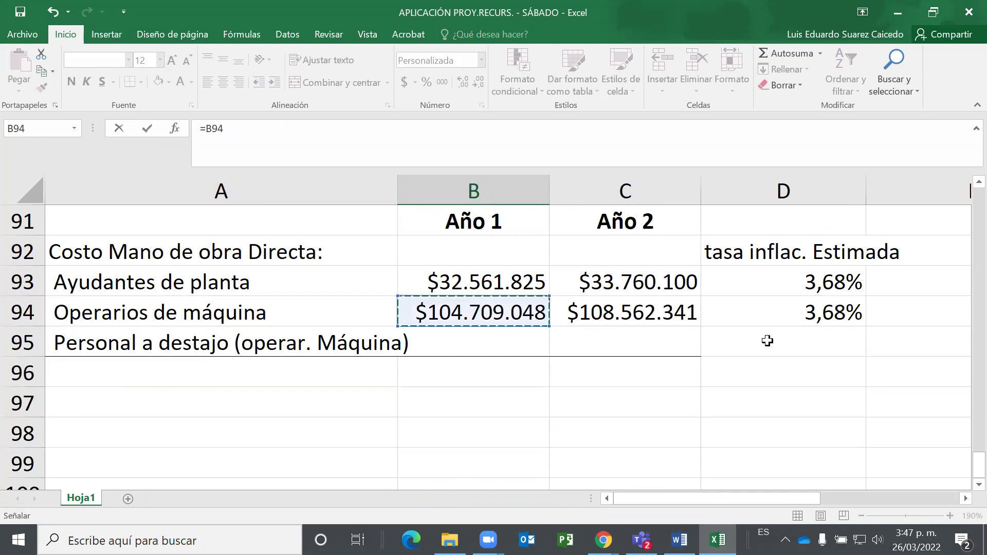
pyautogui.write('/')
pyautogui.scroll(3, 651, 358)
pyautogui.scroll(6, 651, 357)
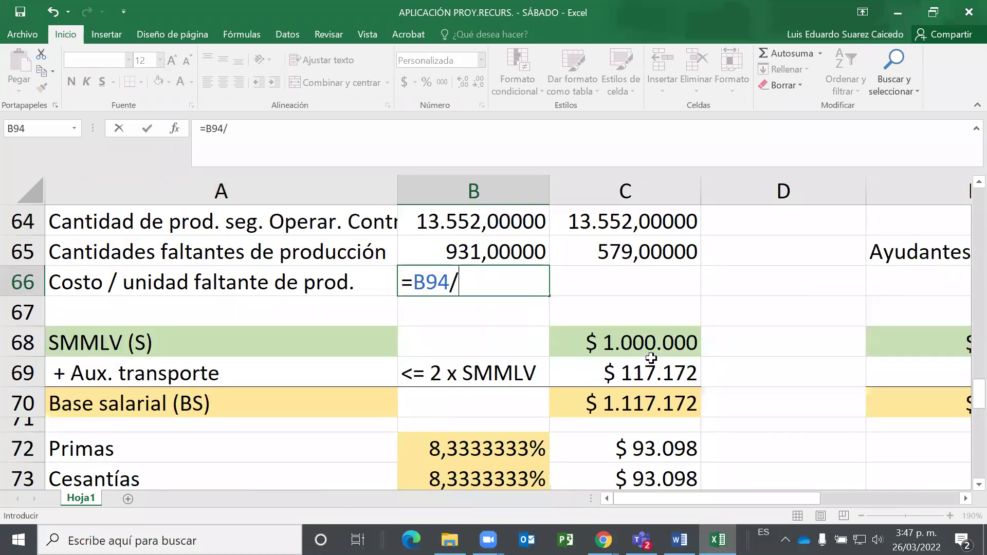
pyautogui.scroll(2, 335, 346)
pyautogui.scroll(-1, 452, 353)
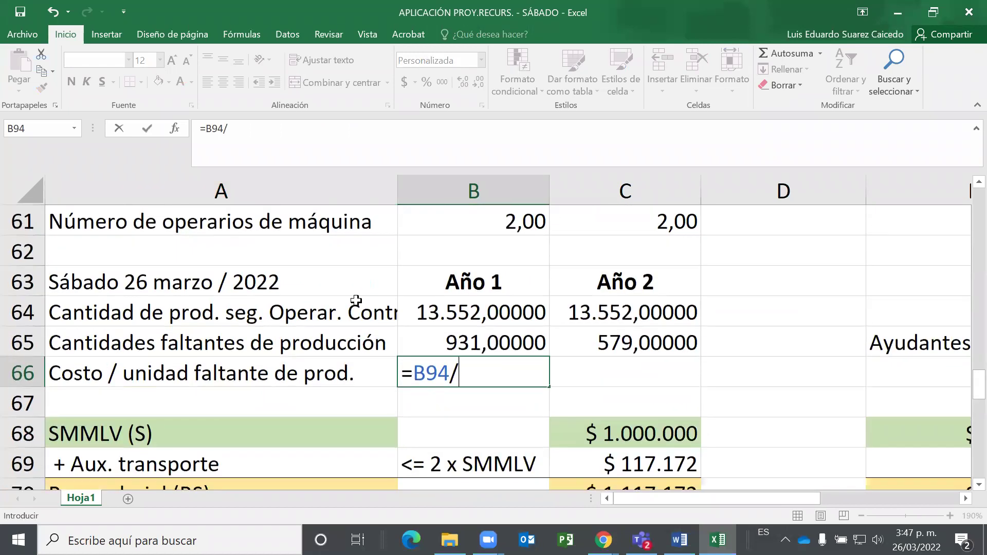
pyautogui.click(478, 315)
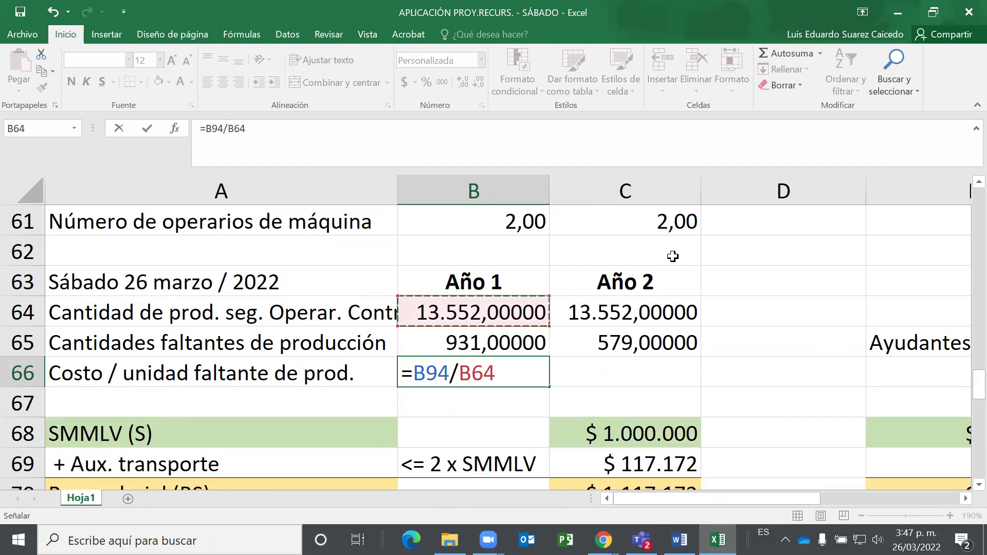
pyautogui.press('Return')
pyautogui.press('Up')
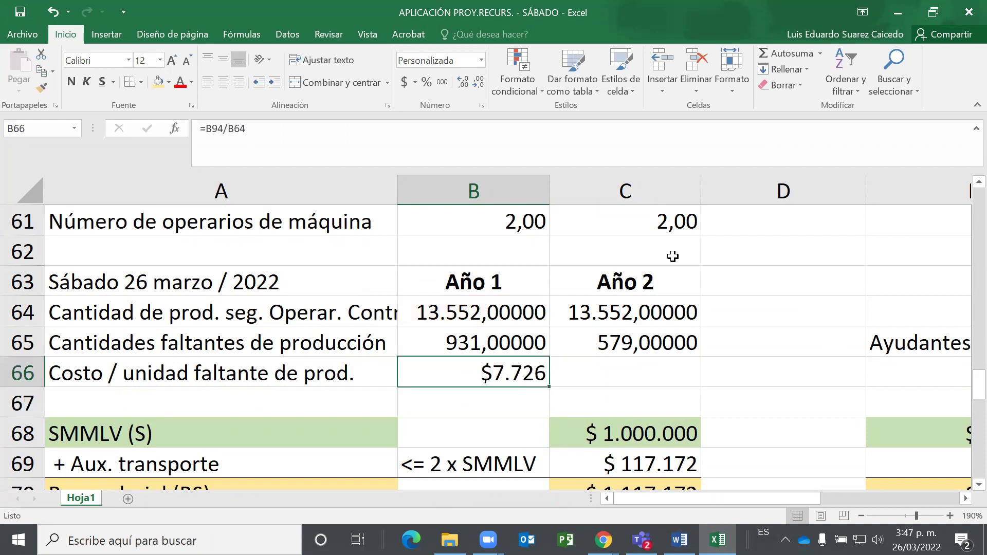
pyautogui.click(465, 82)
pyautogui.click(464, 82)
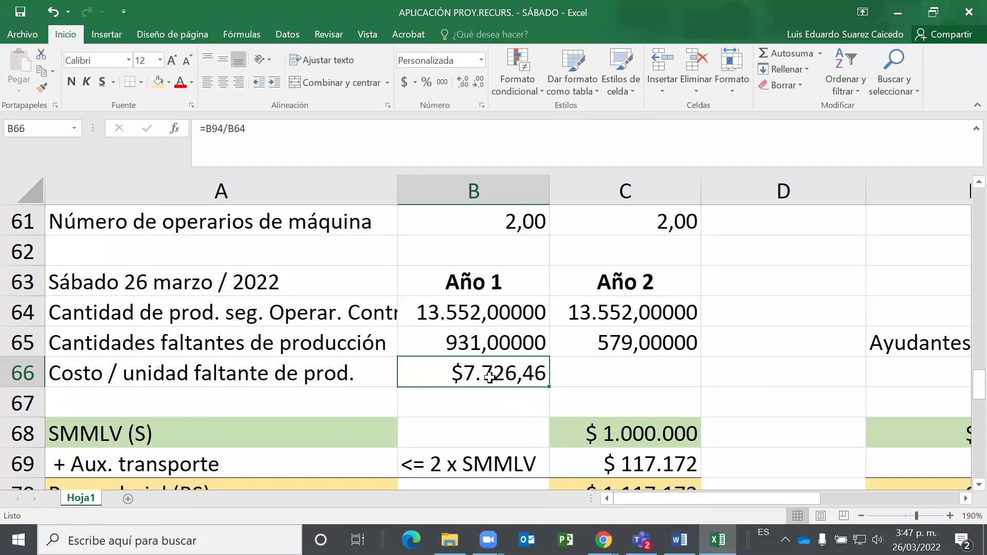
# Change the label in A66 to "Costo completo/ unidad faltante de prod.".
pyautogui.click(183, 378)
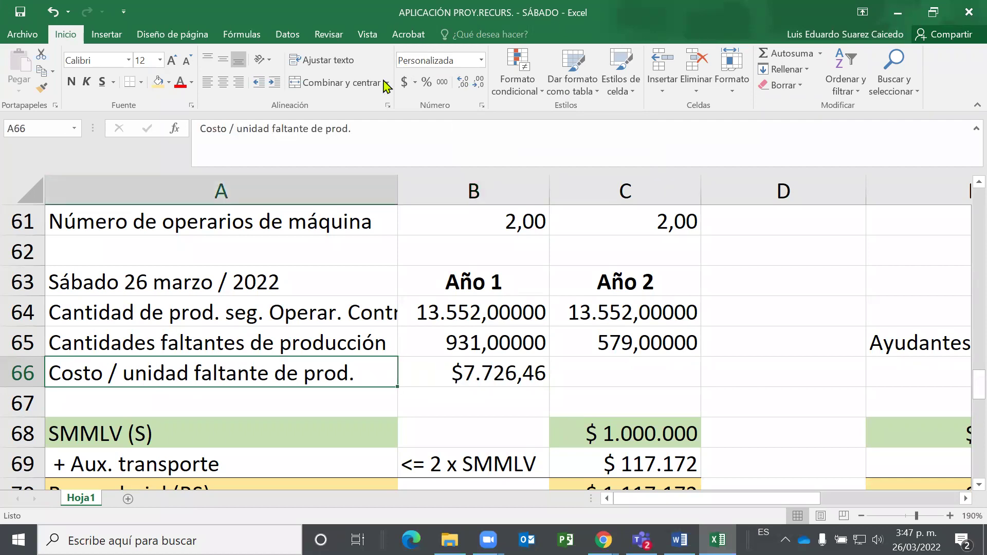
pyautogui.click(356, 130)
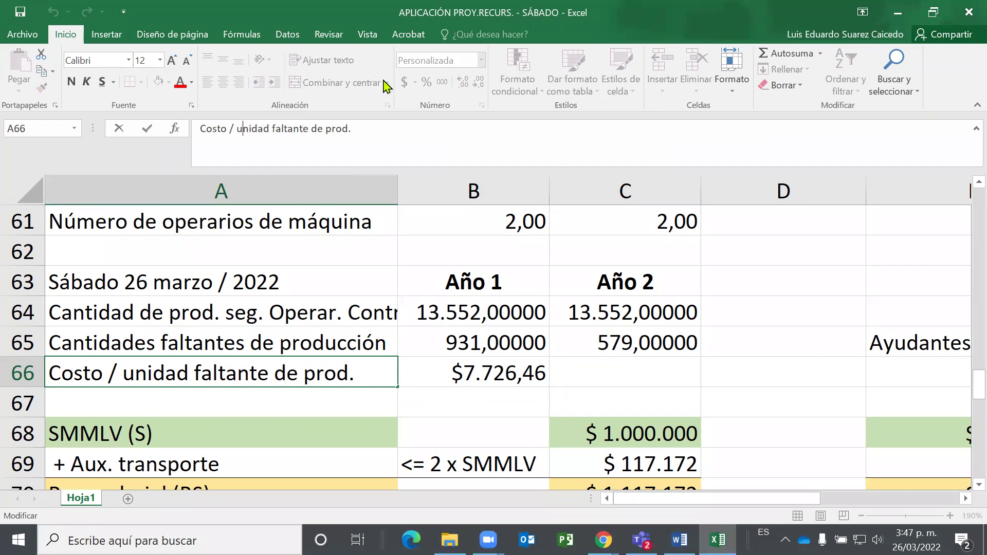
pyautogui.write('completo')
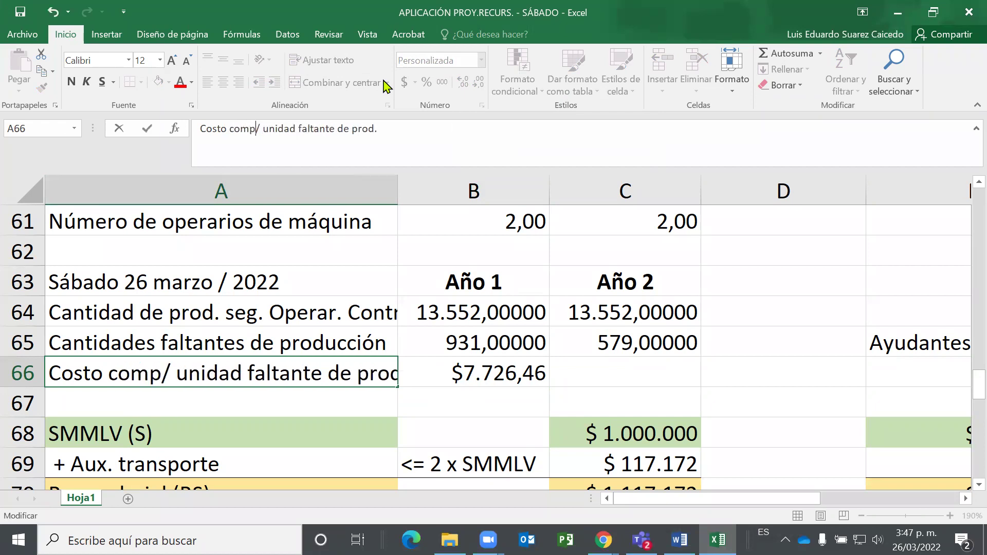
pyautogui.press('Return')
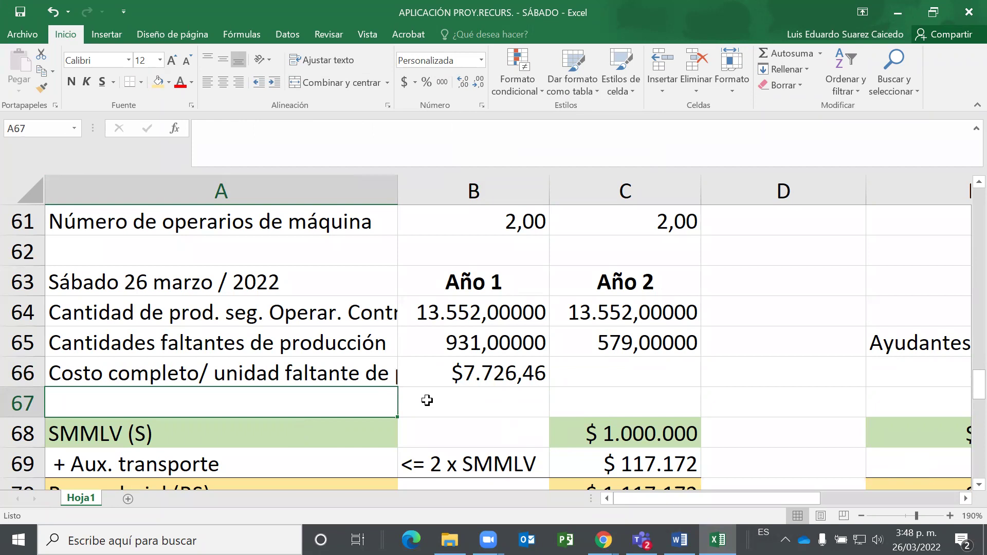
pyautogui.scroll(-2, 504, 416)
pyautogui.scroll(2, 409, 417)
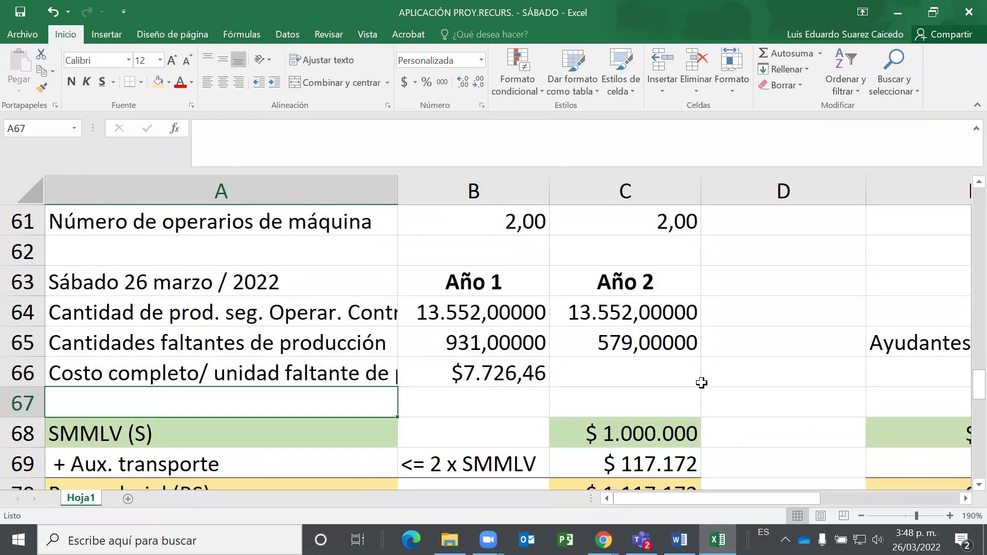
pyautogui.press('Right')
pyautogui.press('Right')
pyautogui.press('Right')
pyautogui.press('Right')
pyautogui.press('Right')
pyautogui.press('Left')
pyautogui.press('Left')
pyautogui.press('Left')
pyautogui.press('Left')
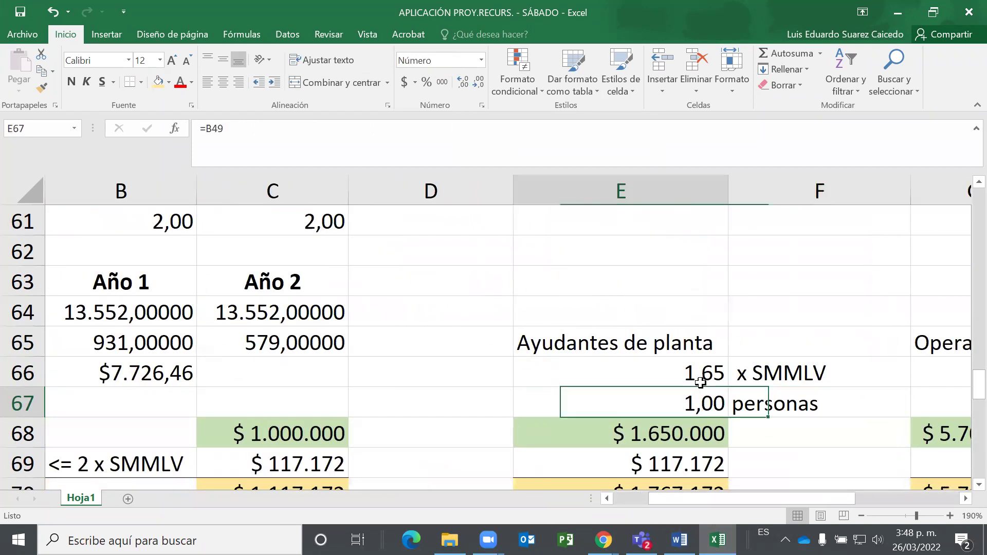
pyautogui.press('Left')
pyautogui.press('Up')
pyautogui.press('Right')
pyautogui.press('Right')
pyautogui.press('Right')
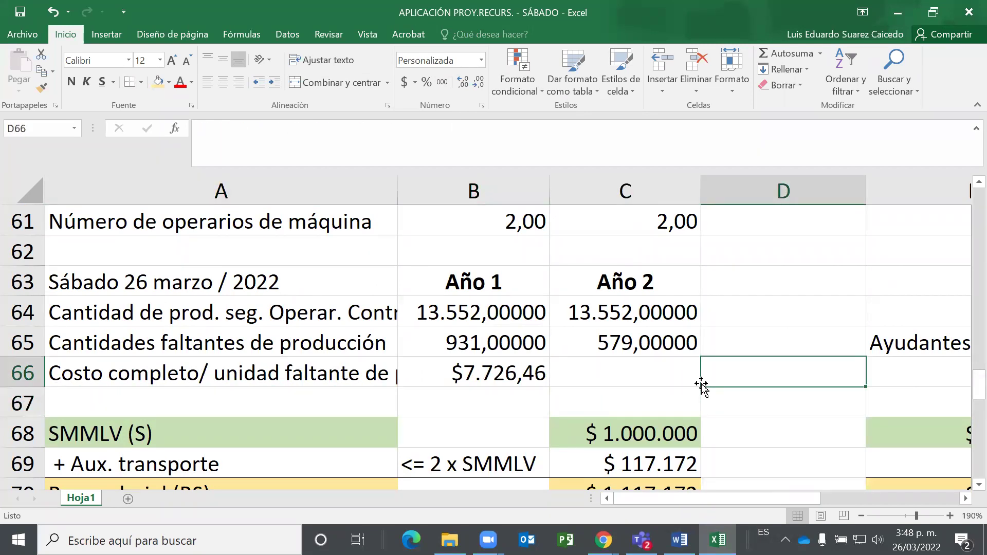
# Widen column A slightly so that more of the long label in A66 fits.
pyautogui.press('Left')
pyautogui.press('Left')
pyautogui.press('Left')
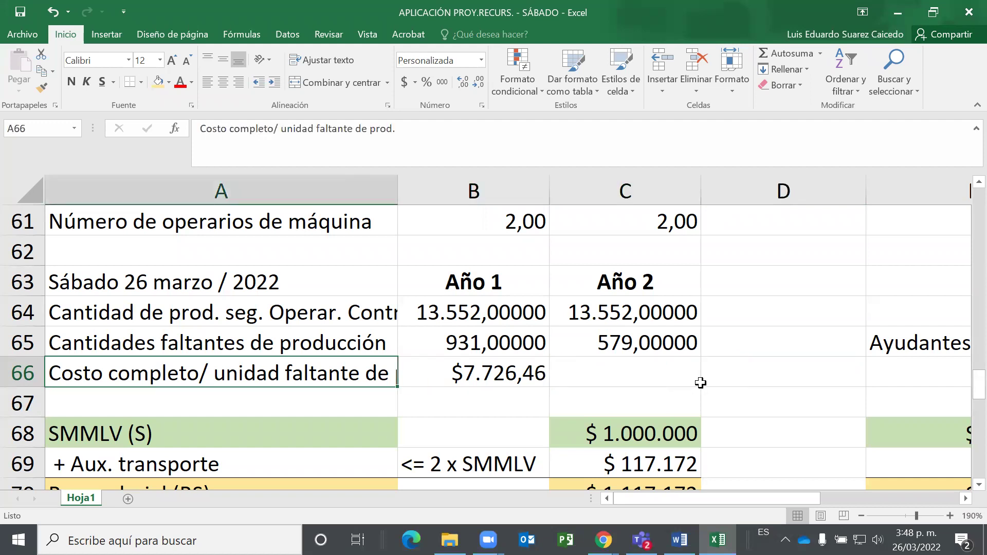
pyautogui.moveTo(399, 192); pyautogui.dragTo(420, 192)
# Review the Año 1 unit cost in B66 by checking the source cells B94 and B64 and its own formula.
pyautogui.scroll(-10, 546, 367)
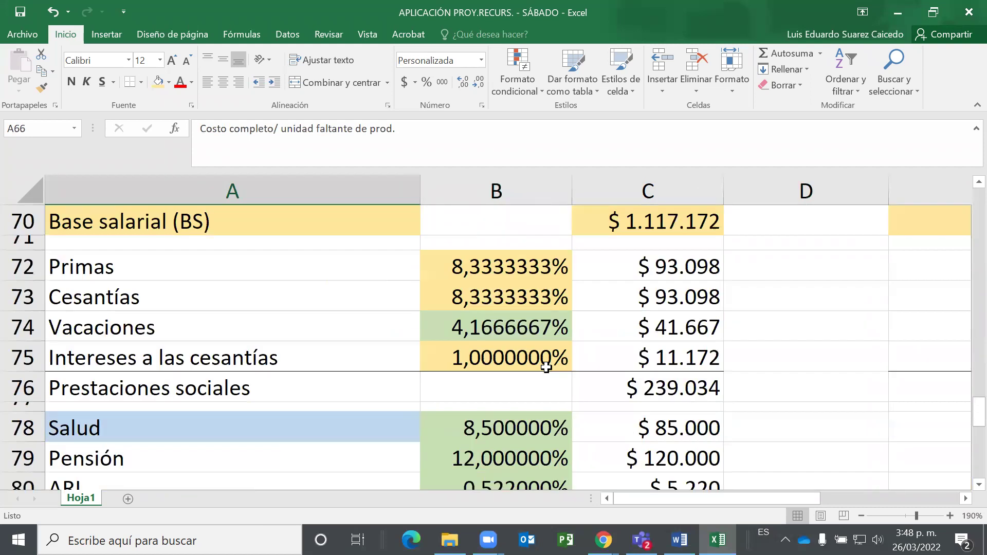
pyautogui.scroll(-2, 546, 367)
pyautogui.scroll(2, 518, 348)
pyautogui.click(534, 307)
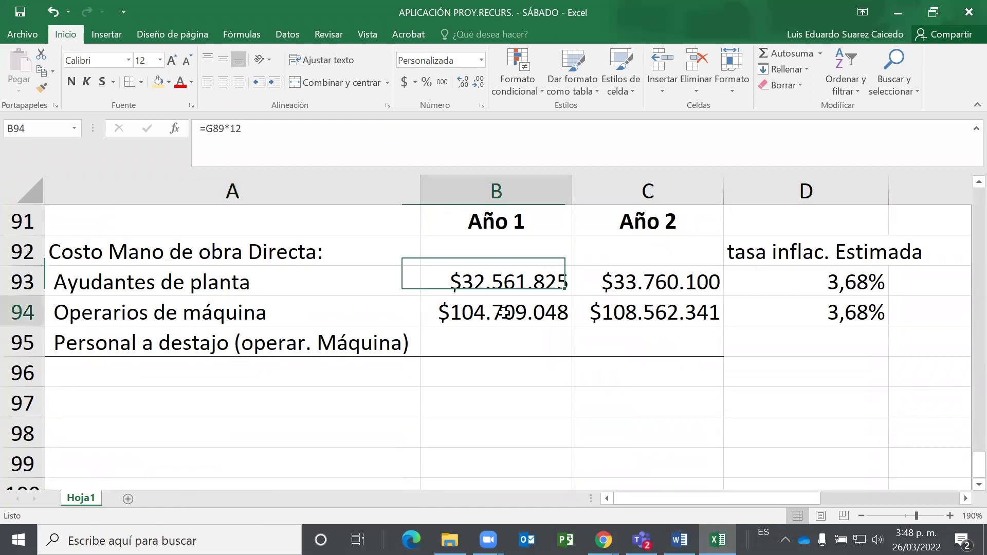
pyautogui.scroll(10, 535, 307)
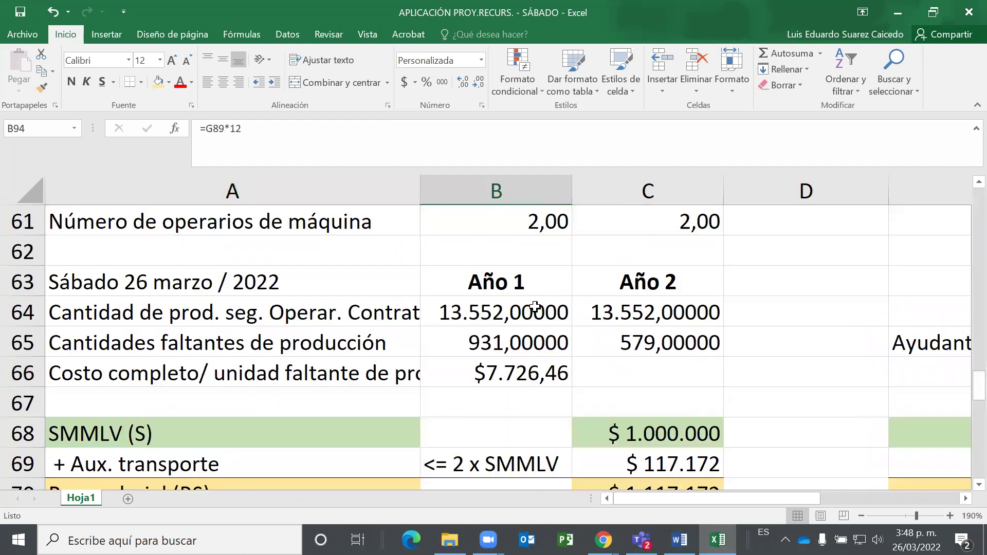
pyautogui.click(490, 317)
pyautogui.scroll(-1, 514, 301)
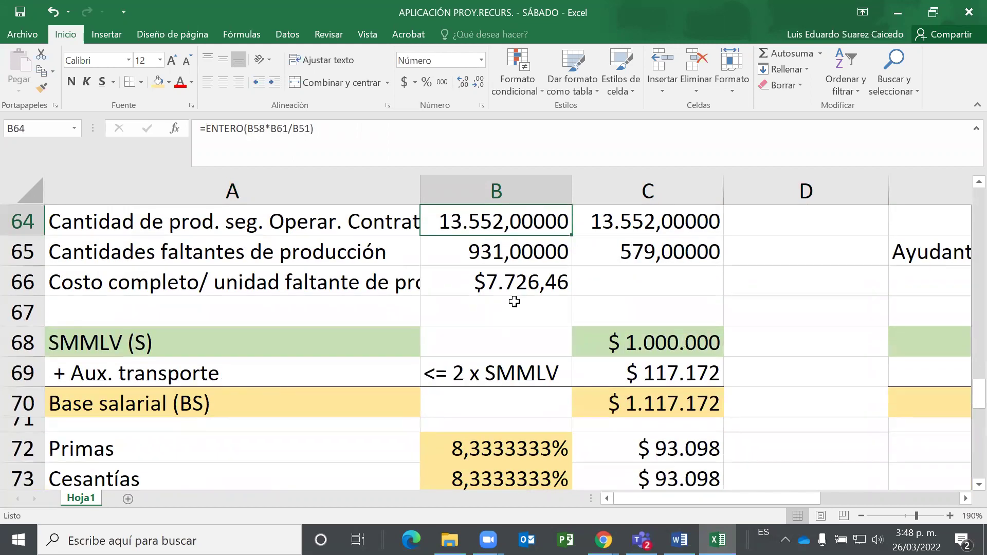
pyautogui.click(515, 287)
pyautogui.scroll(-1, 515, 287)
pyautogui.scroll(1, 517, 284)
# Enter 82,5% in D95 as the rate for the Personal a destajo (operar. Máquina) row.
pyautogui.scroll(-2, 499, 288)
pyautogui.scroll(-8, 499, 291)
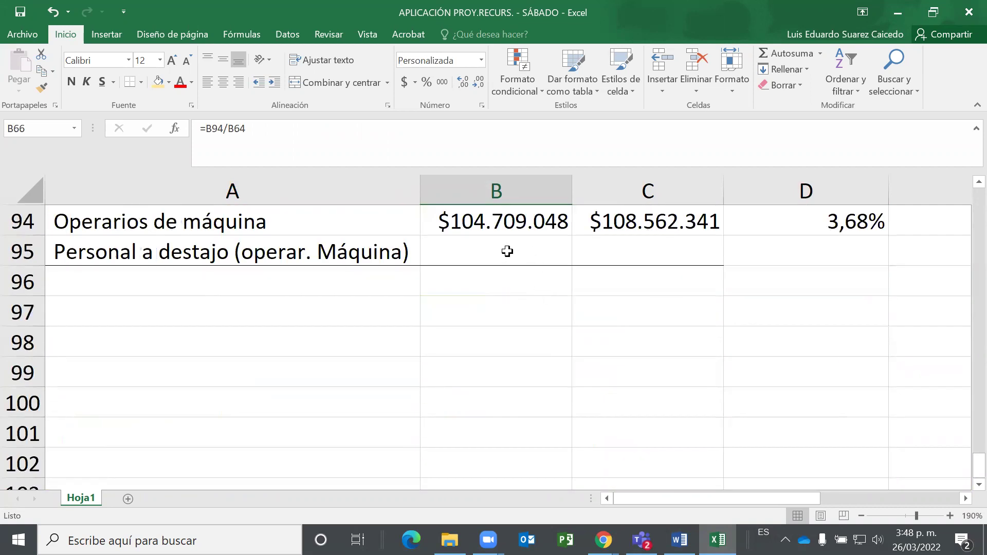
pyautogui.click(507, 251)
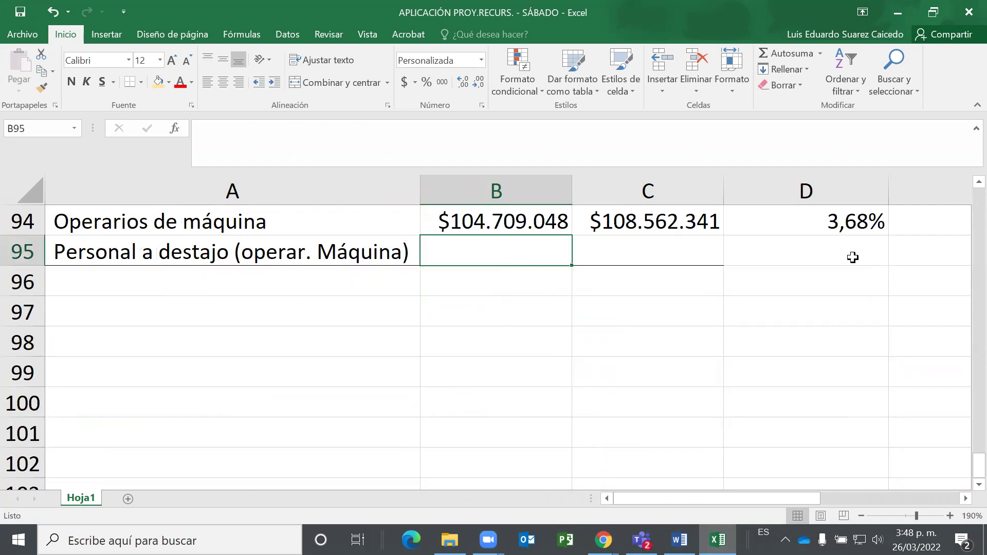
pyautogui.scroll(1, 862, 279)
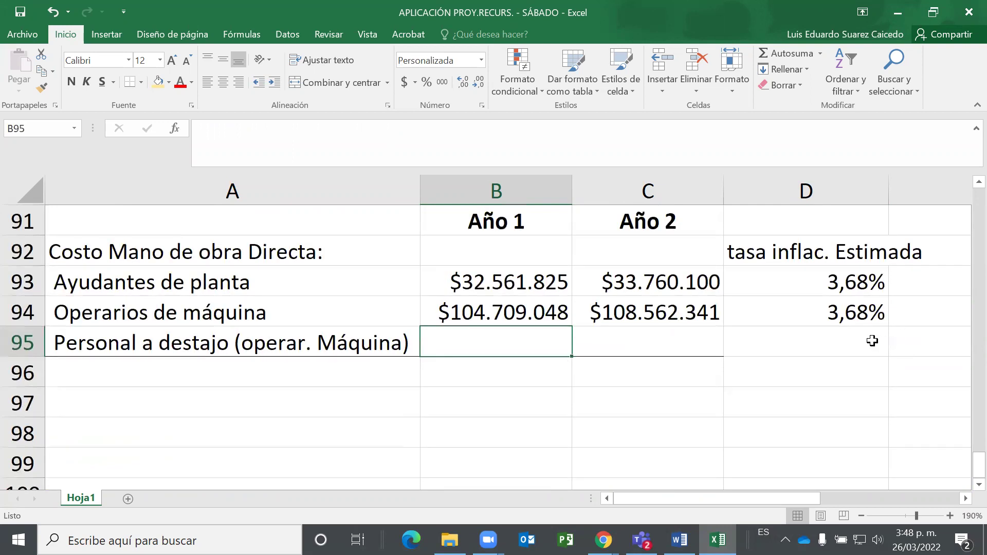
pyautogui.click(872, 341)
pyautogui.write('82,5')
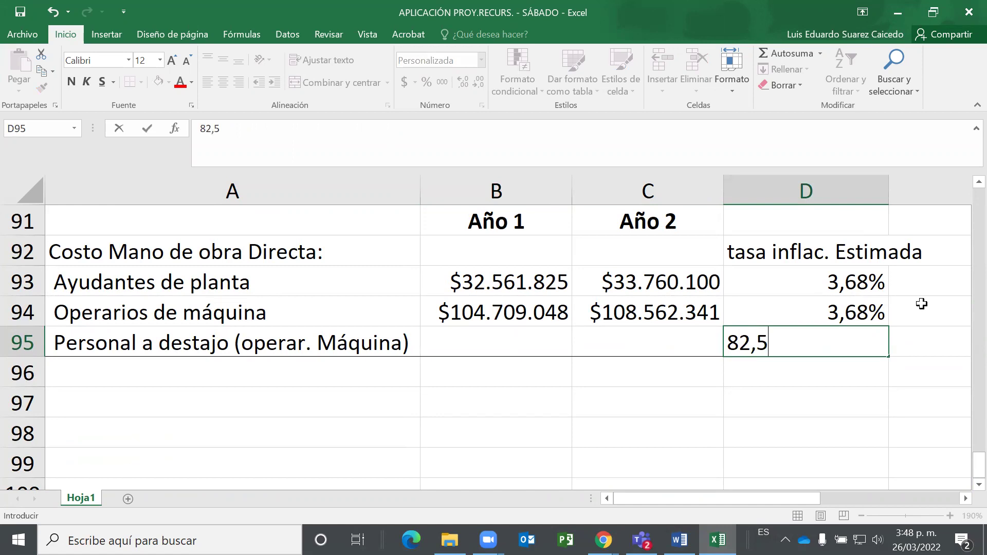
pyautogui.write('%')
pyautogui.press('Return')
pyautogui.press('Up')
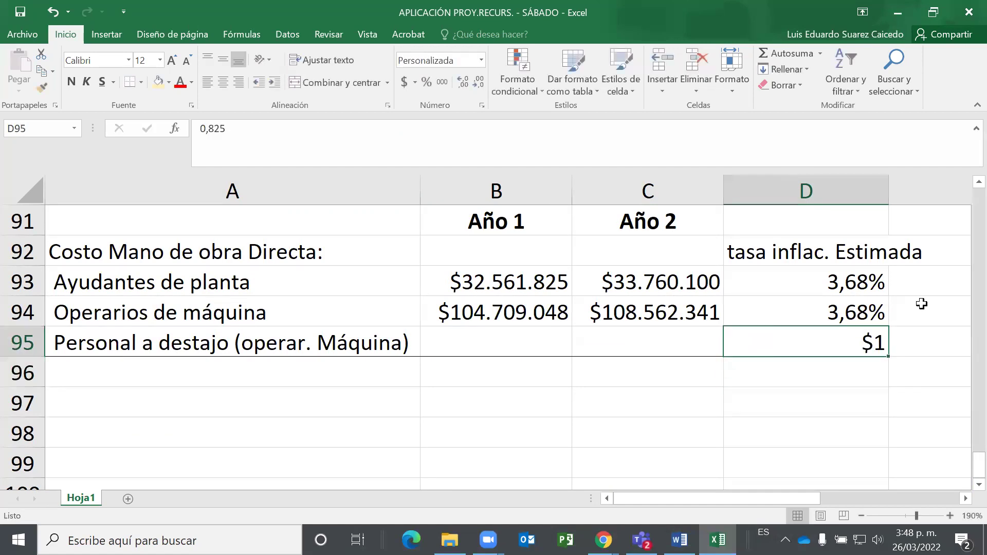
# Copy the percentage format of D94 onto D95.
pyautogui.click(846, 312)
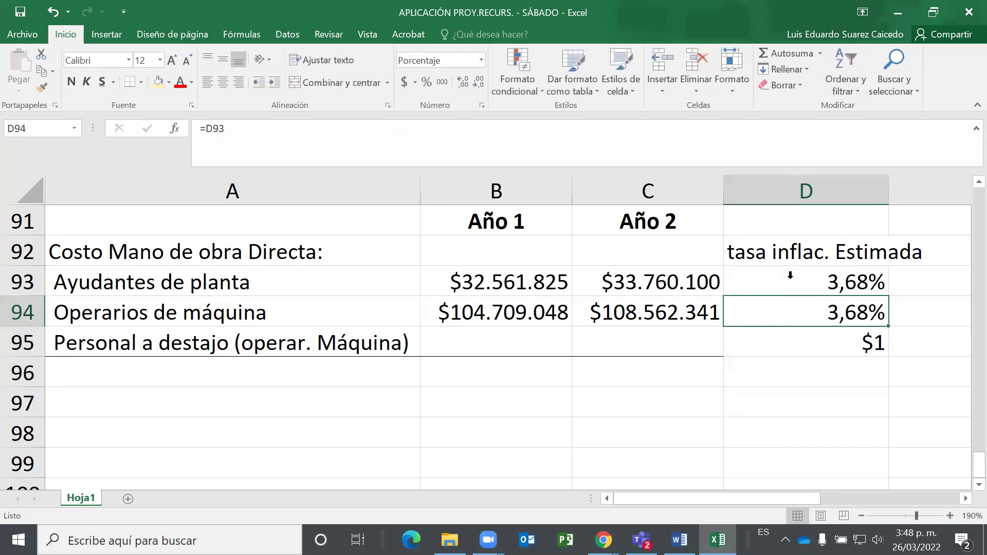
pyautogui.click(40, 92)
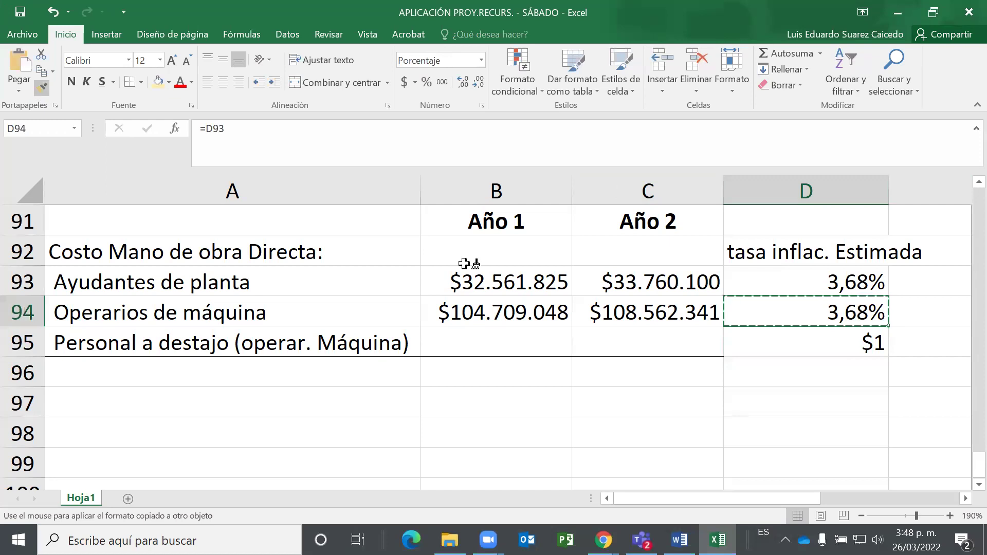
pyautogui.click(808, 341)
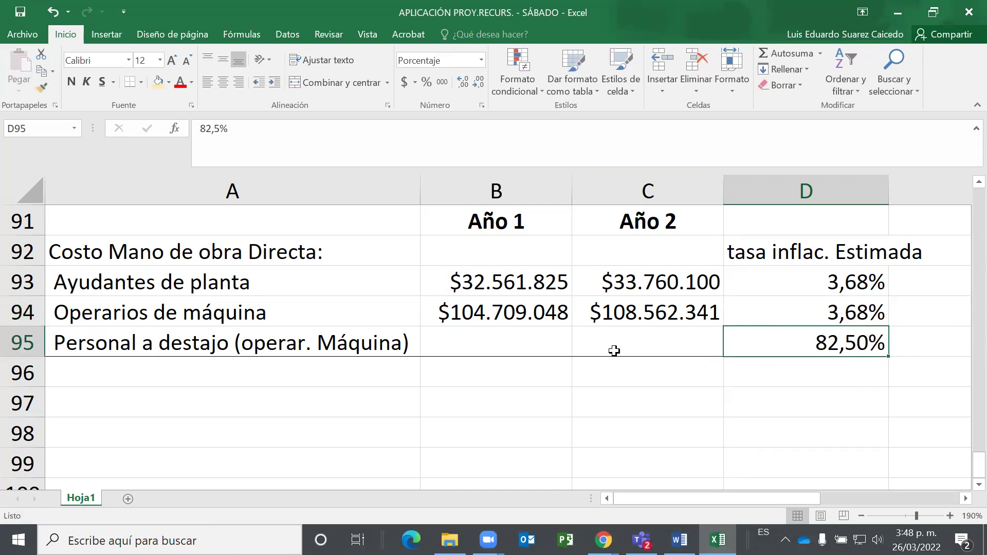
# Review the monthly payroll breakdown from Base salarial through Prestaciones sociales, Aportes Legales, Aportes patronales and Dotación to Total liquidación / mes.
pyautogui.scroll(4, 615, 348)
pyautogui.scroll(1, 614, 351)
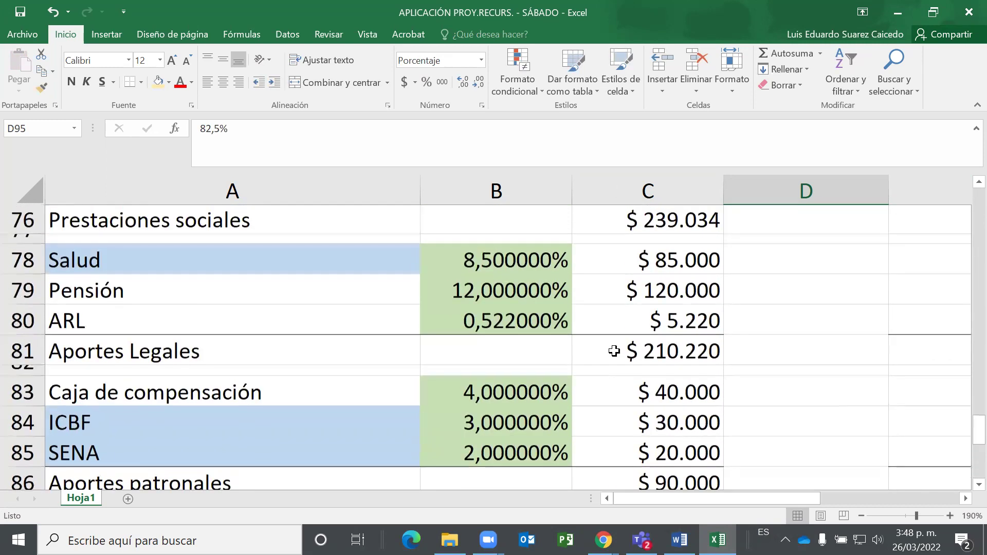
pyautogui.scroll(-1, 115, 272)
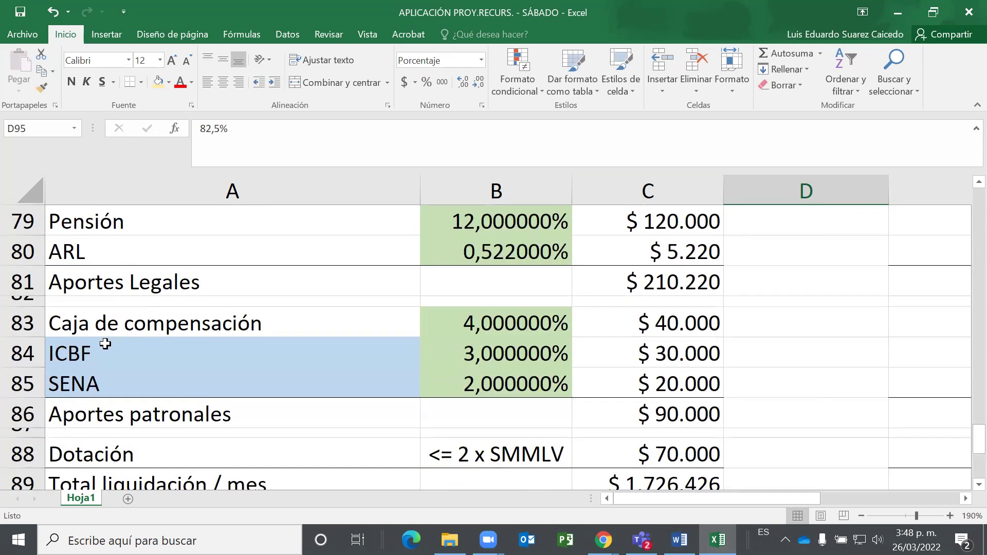
pyautogui.scroll(-2, 103, 345)
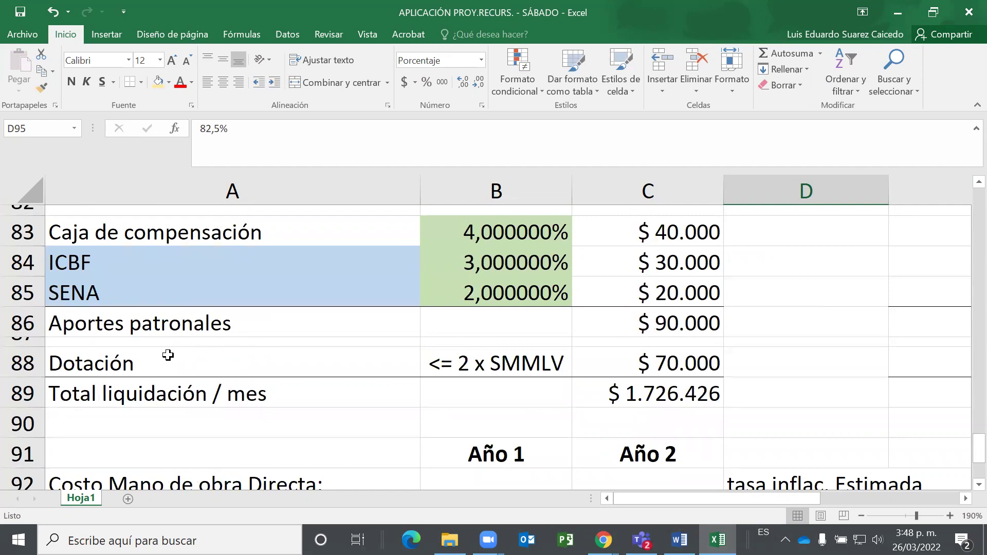
pyautogui.scroll(3, 489, 315)
pyautogui.scroll(1, 418, 391)
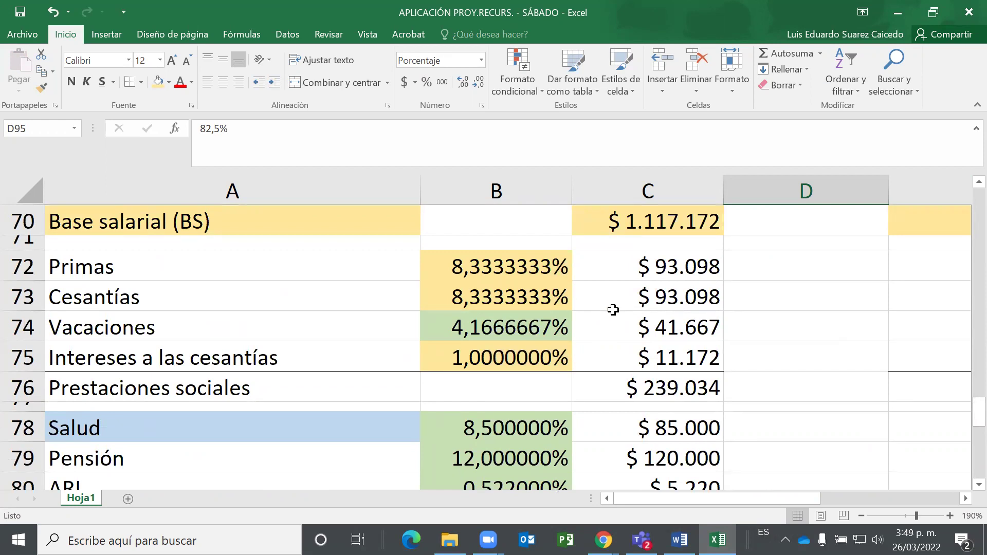
pyautogui.scroll(-1, 565, 418)
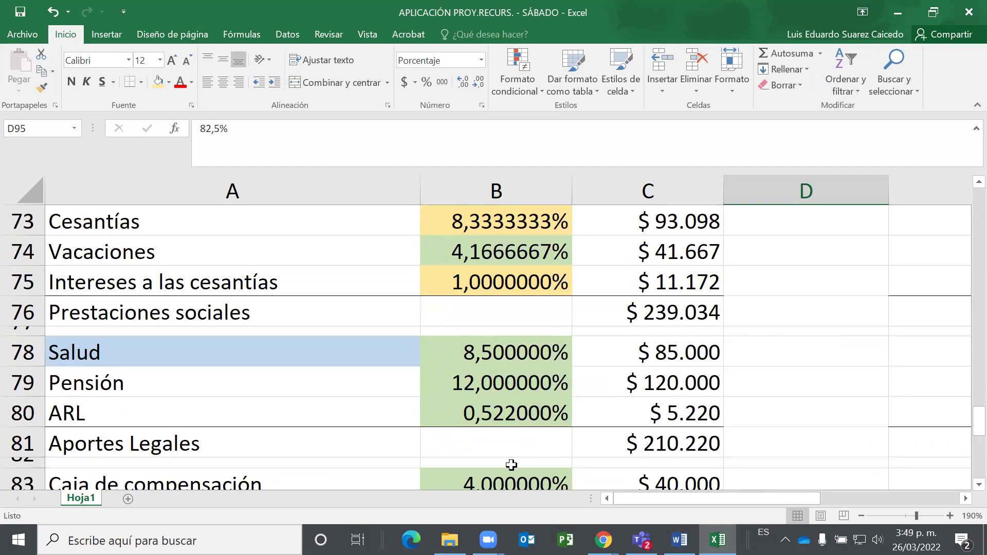
pyautogui.scroll(-3, 518, 435)
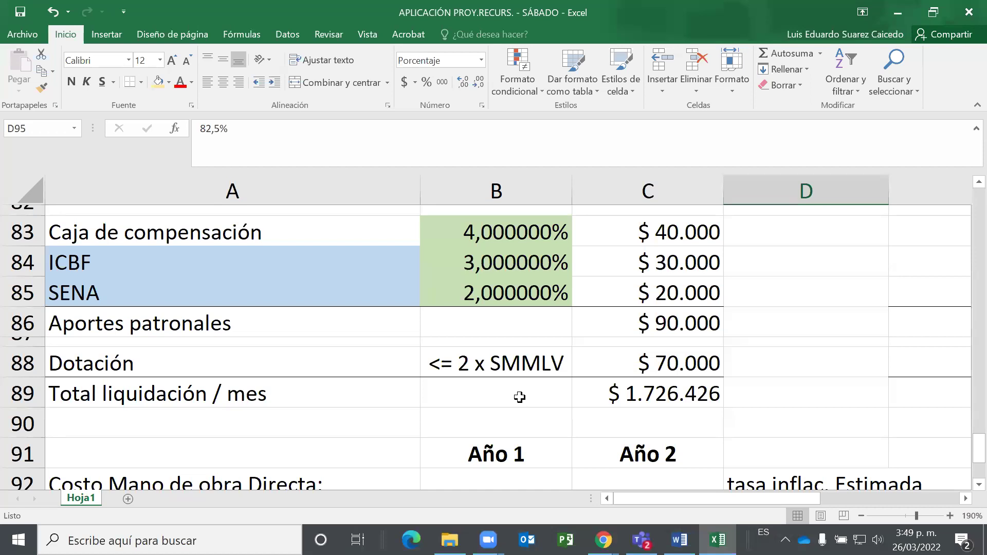
pyautogui.scroll(-4, 518, 396)
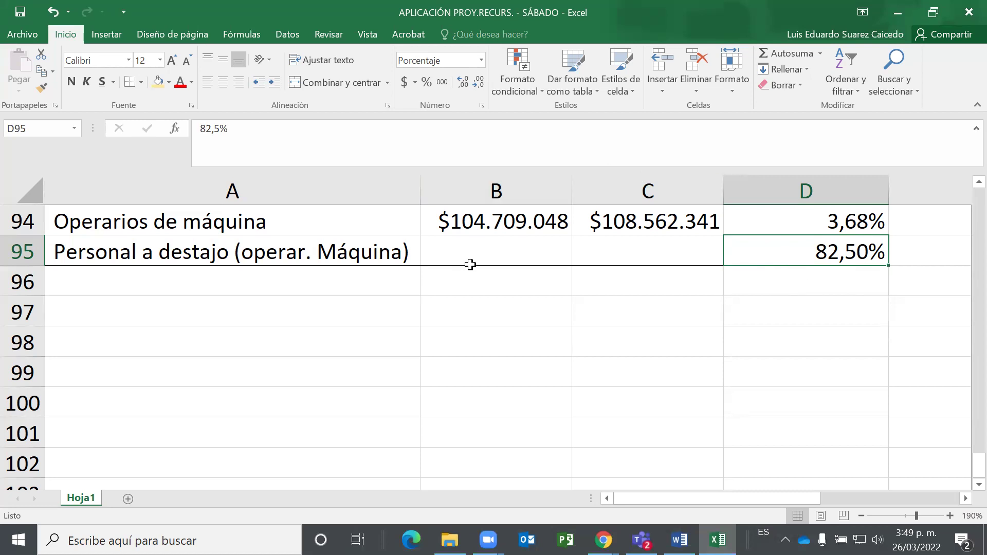
pyautogui.click(512, 259)
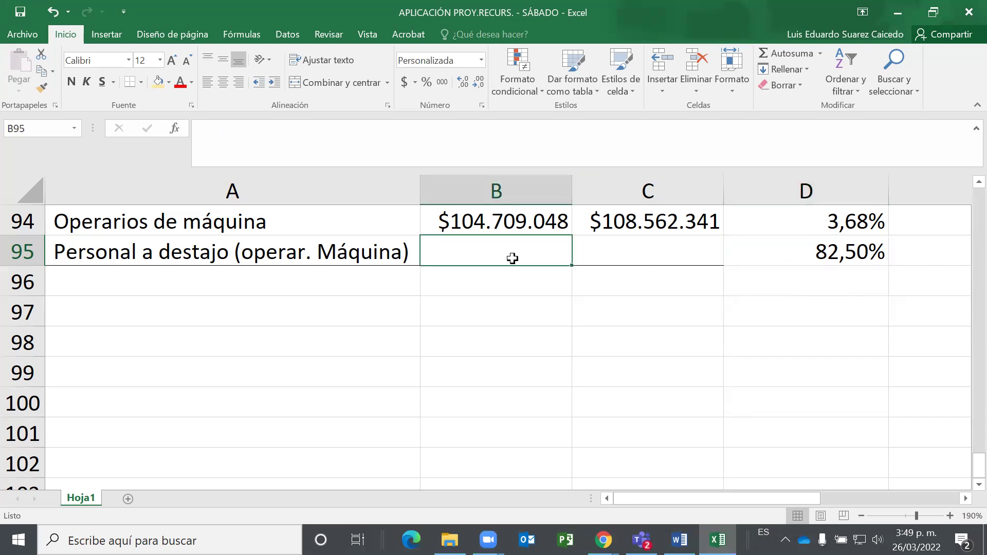
pyautogui.write('=')
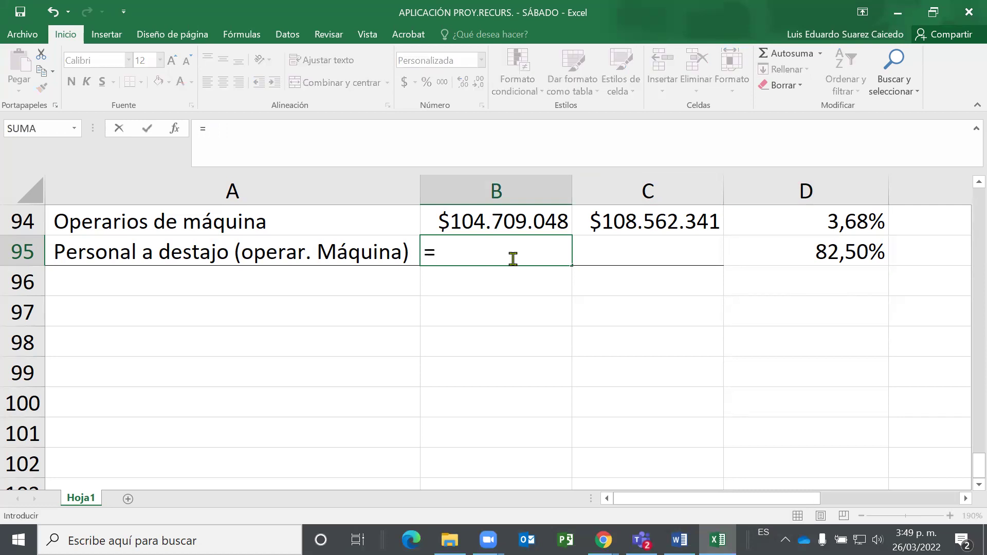
pyautogui.scroll(2, 518, 266)
pyautogui.scroll(6, 518, 267)
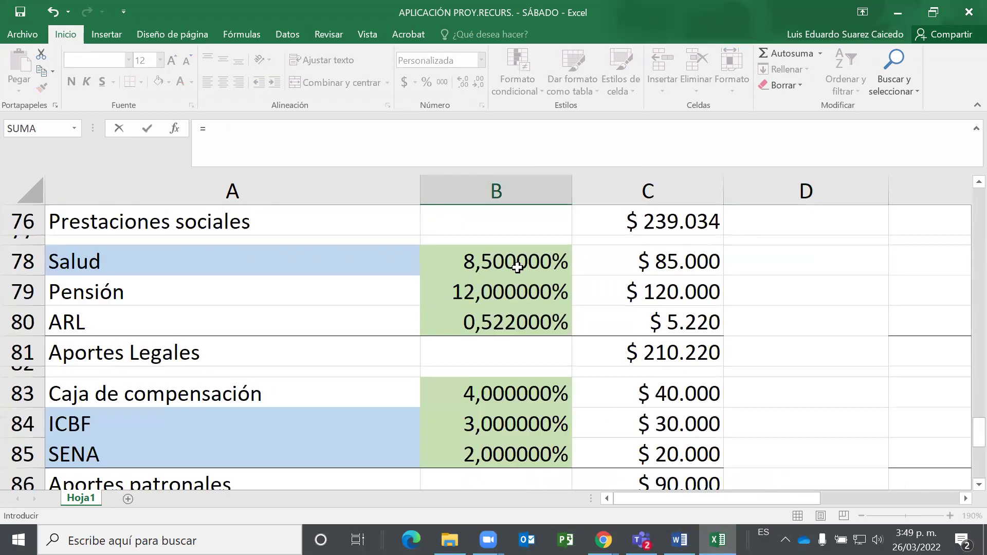
pyautogui.scroll(2, 517, 267)
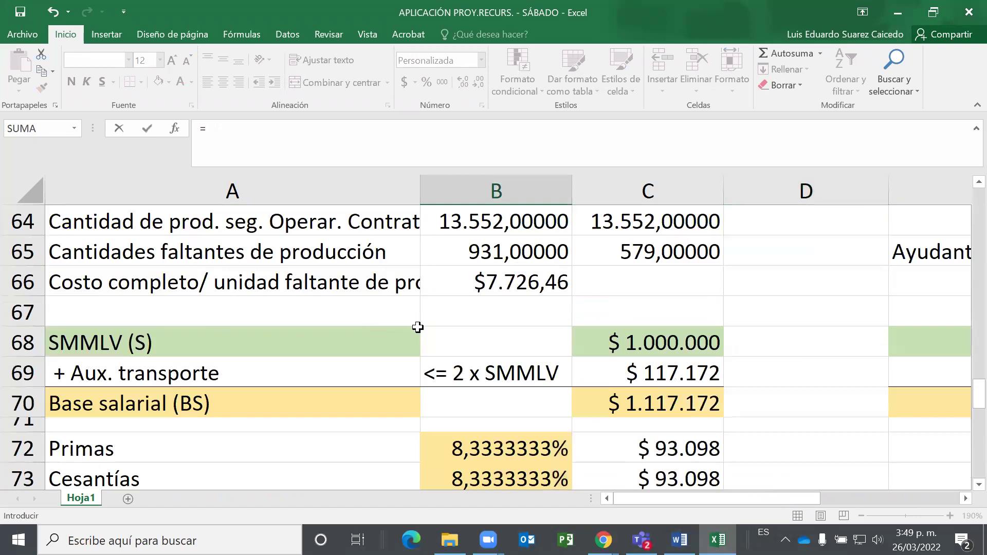
pyautogui.click(496, 276)
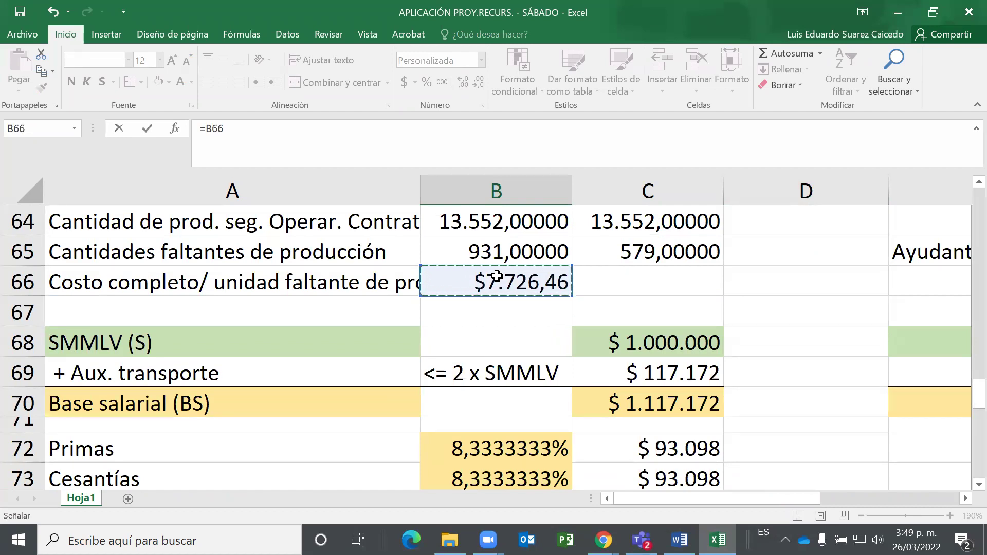
pyautogui.press('Escape')
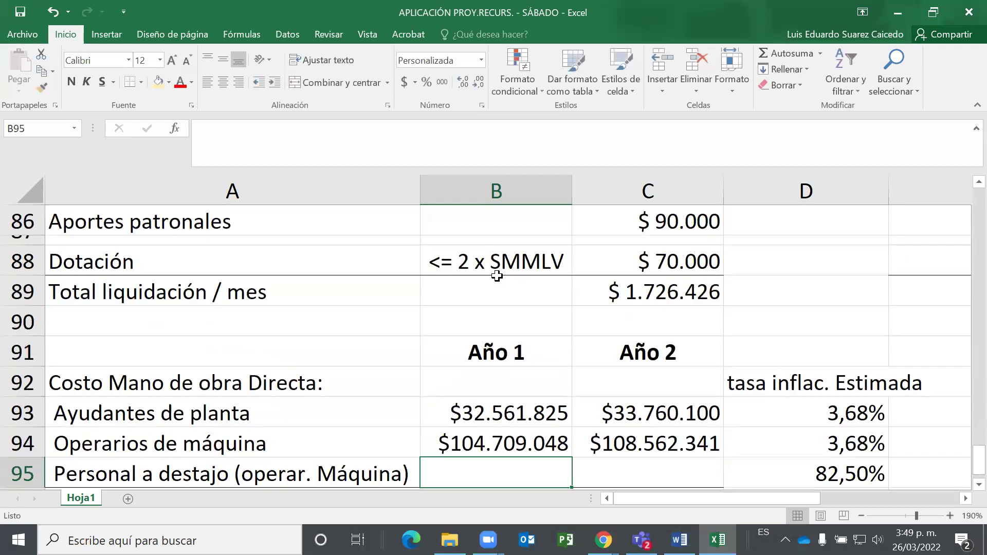
# Add the label "Costo / unidad personal a destajo" in A98, below the direct labour cost table.
pyautogui.scroll(8, 497, 276)
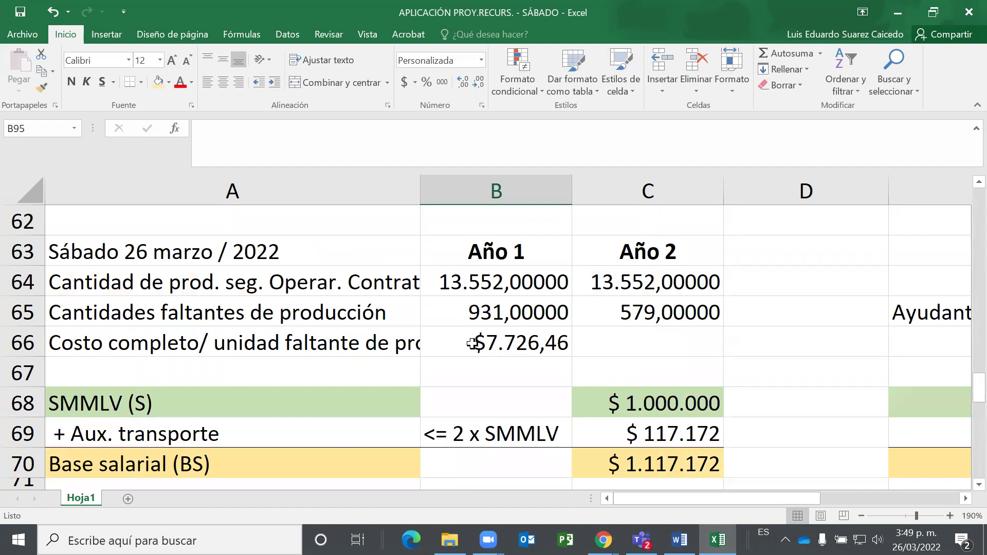
pyautogui.scroll(-7, 472, 344)
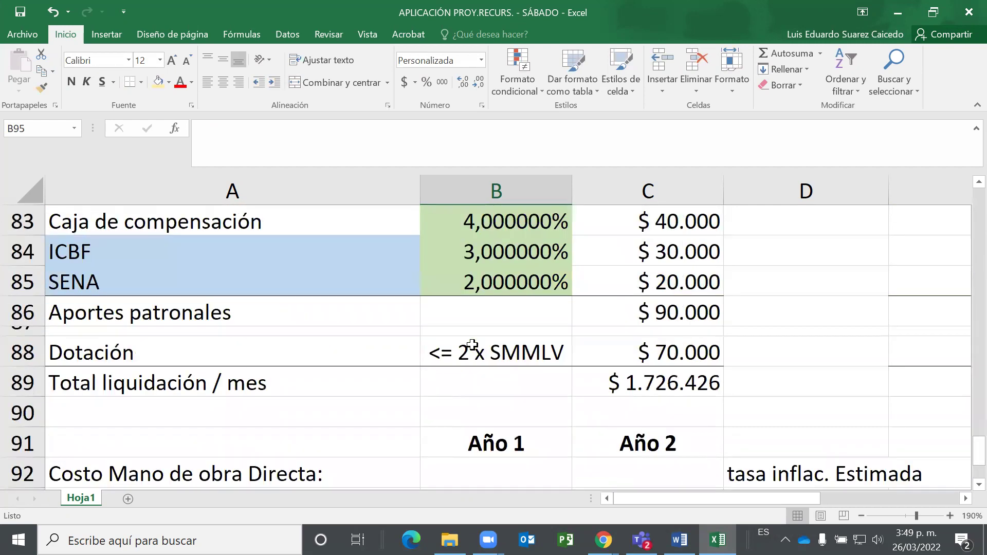
pyautogui.scroll(-3, 472, 344)
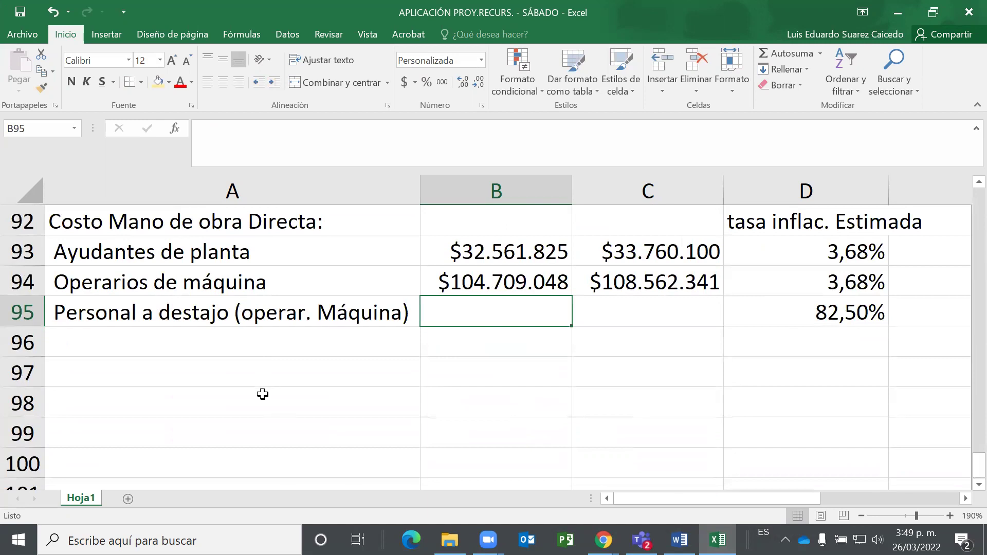
pyautogui.click(266, 397)
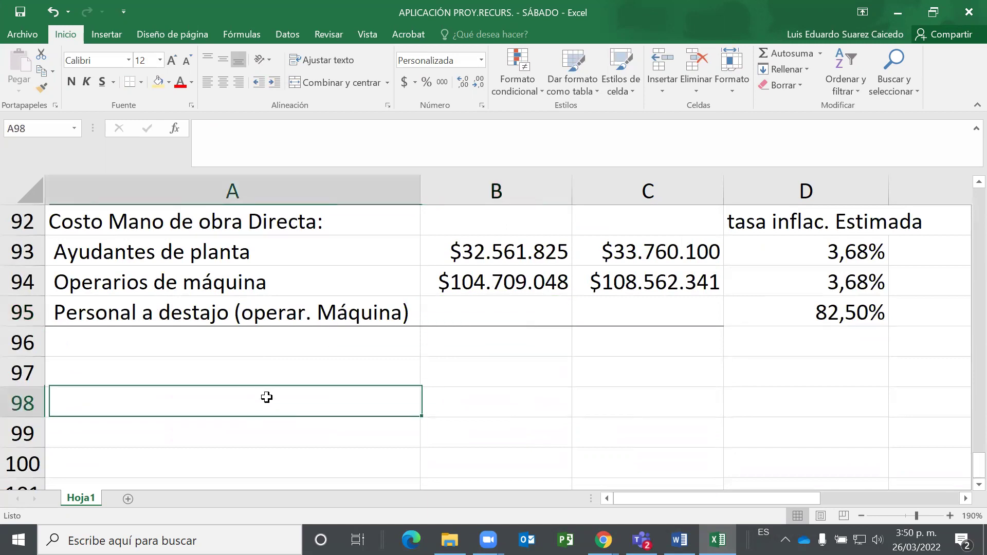
pyautogui.write('Costo / ')
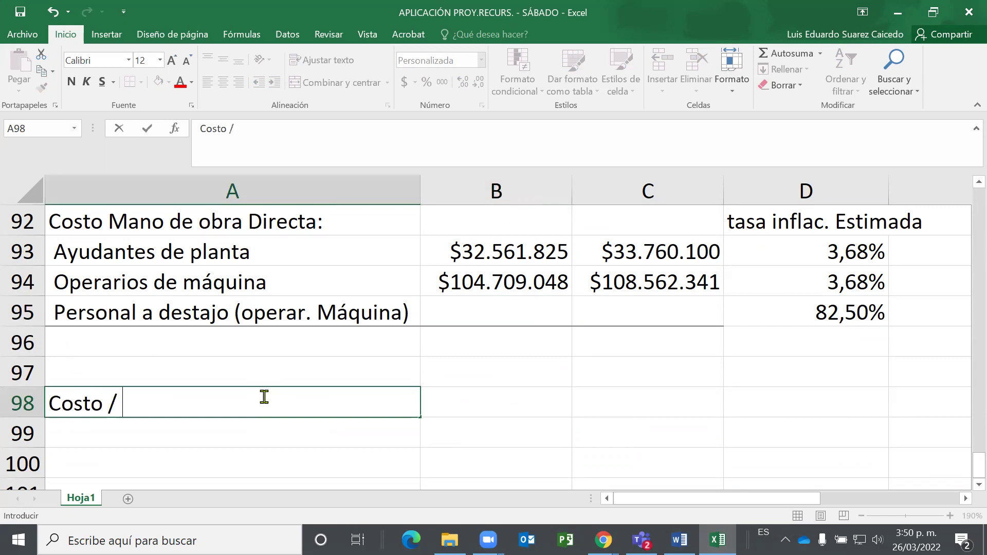
pyautogui.write('unidad personal a destajo')
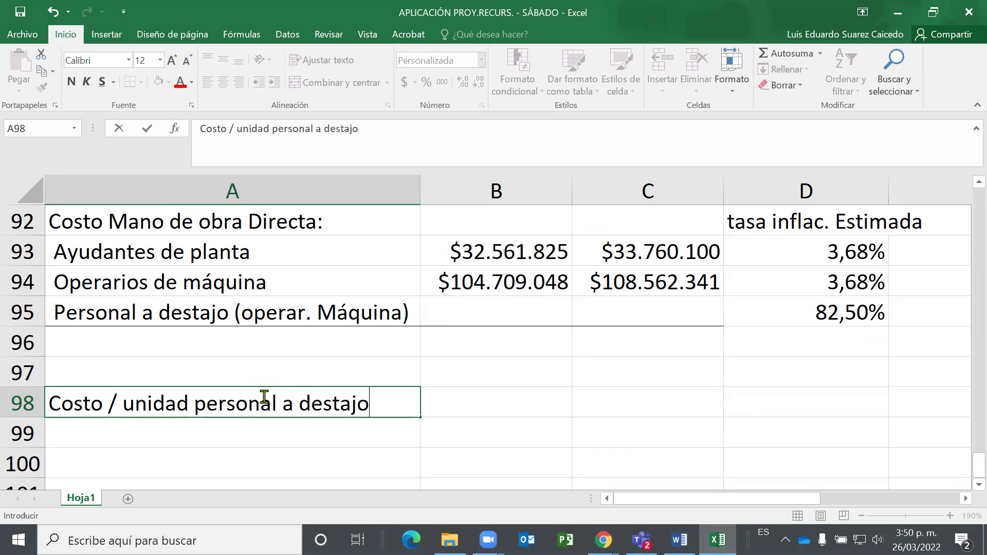
pyautogui.press('Return')
# Calculate the Año 1 piecework cost per unit in B98 with =REDONDEAR(B66*D95;0).
pyautogui.press('Up')
pyautogui.press('Right')
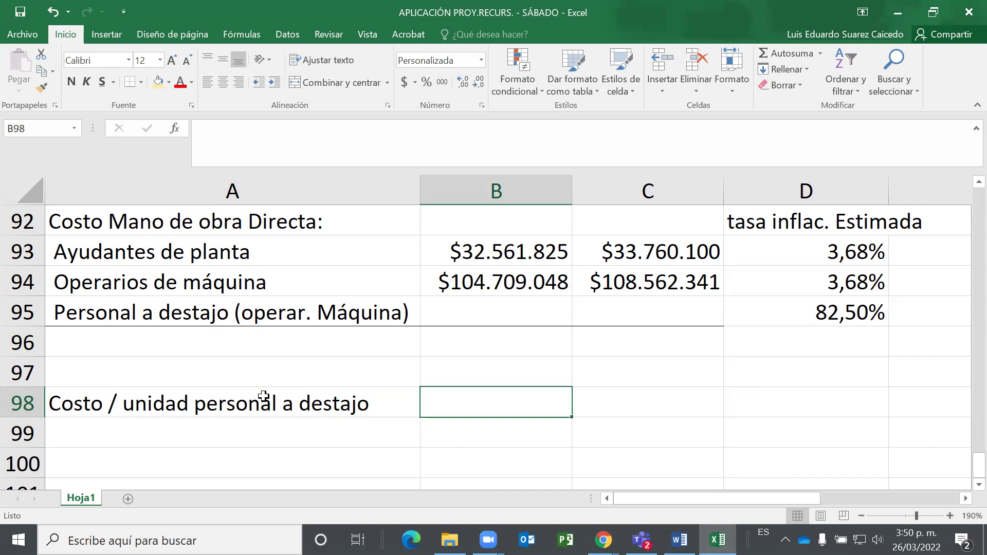
pyautogui.write('=')
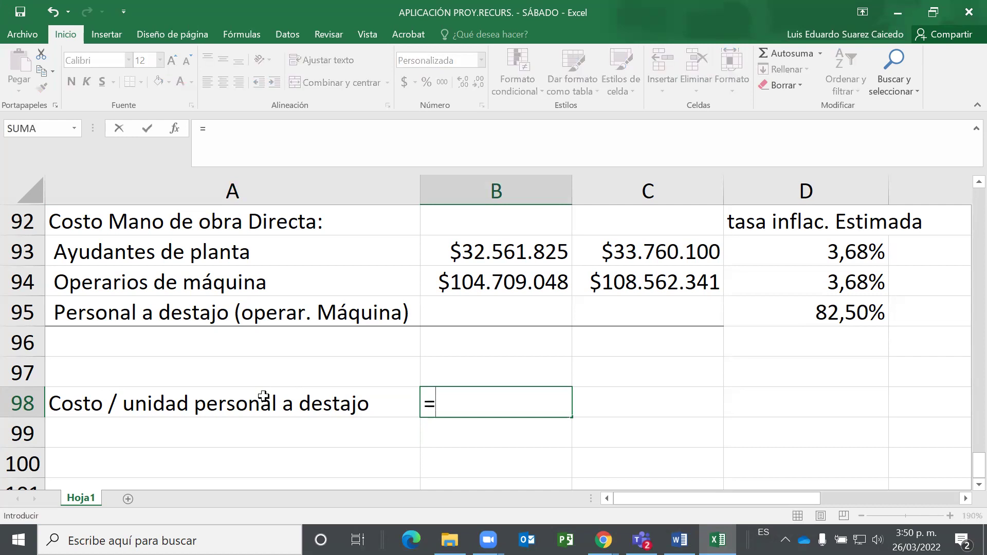
pyautogui.write('redo')
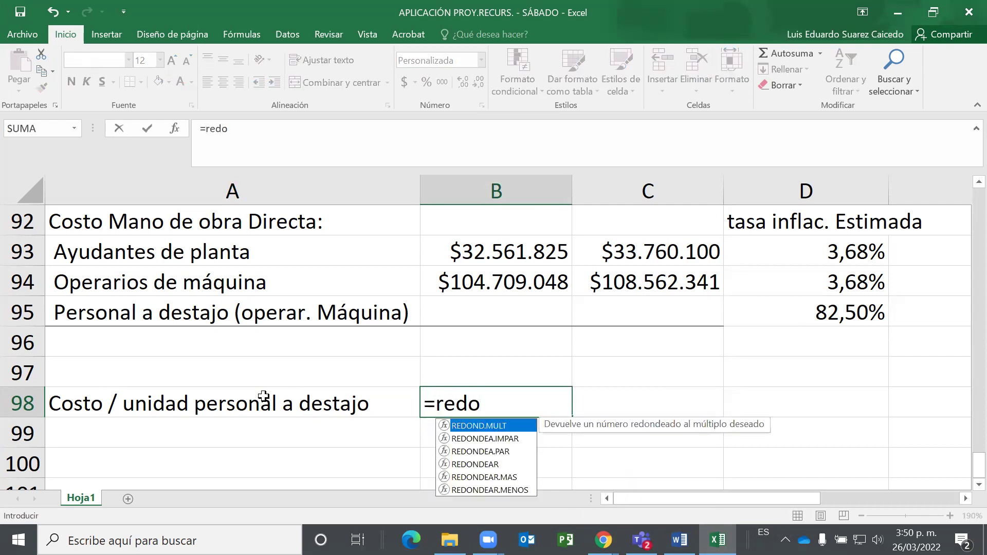
pyautogui.write('ndear')
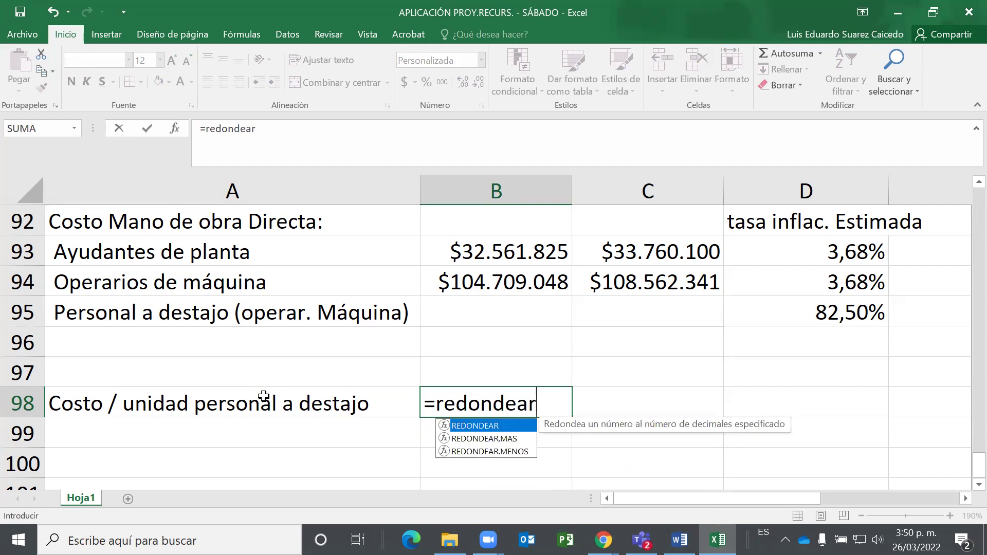
pyautogui.write('(')
pyautogui.scroll(6, 344, 311)
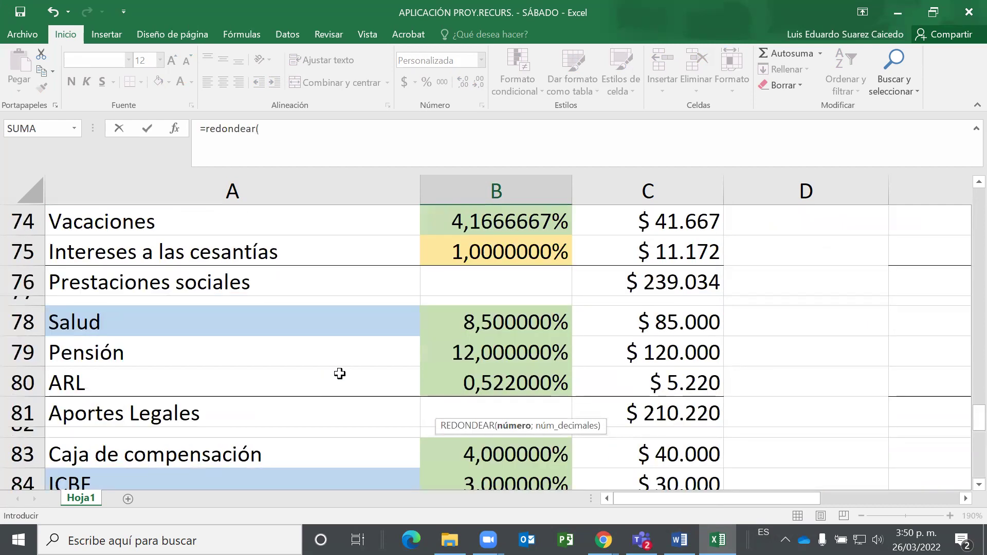
pyautogui.scroll(5, 339, 374)
pyautogui.scroll(-1, 437, 414)
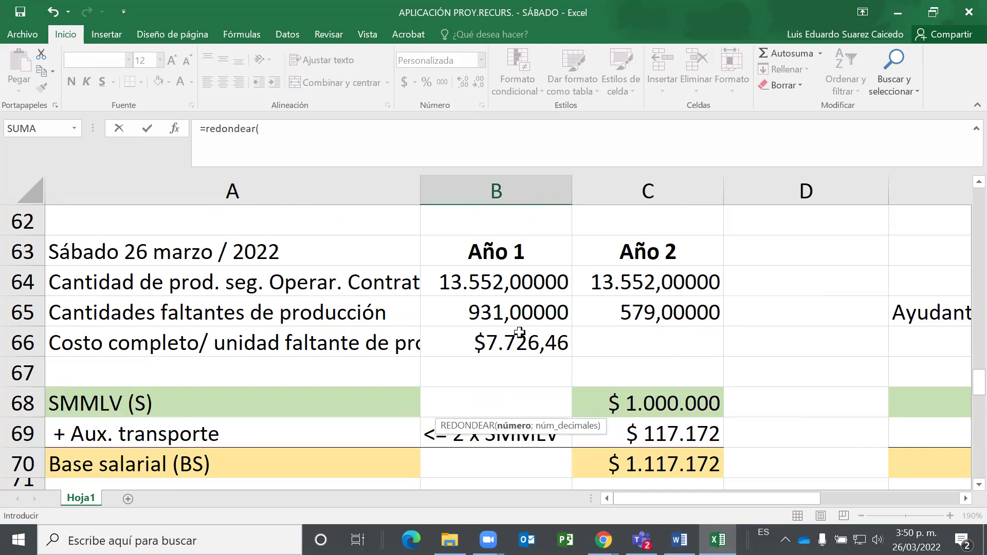
pyautogui.click(495, 345)
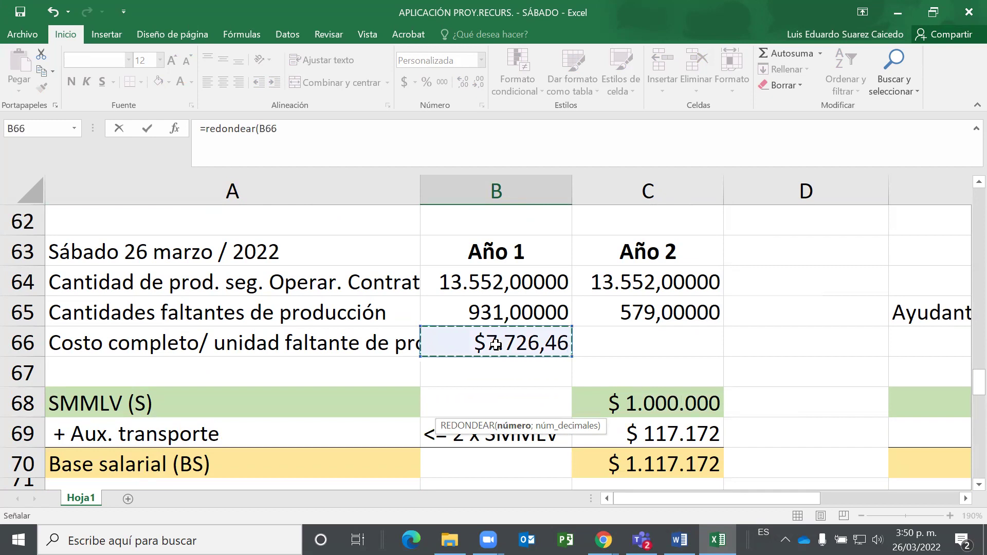
pyautogui.write('*')
pyautogui.scroll(-11, 495, 345)
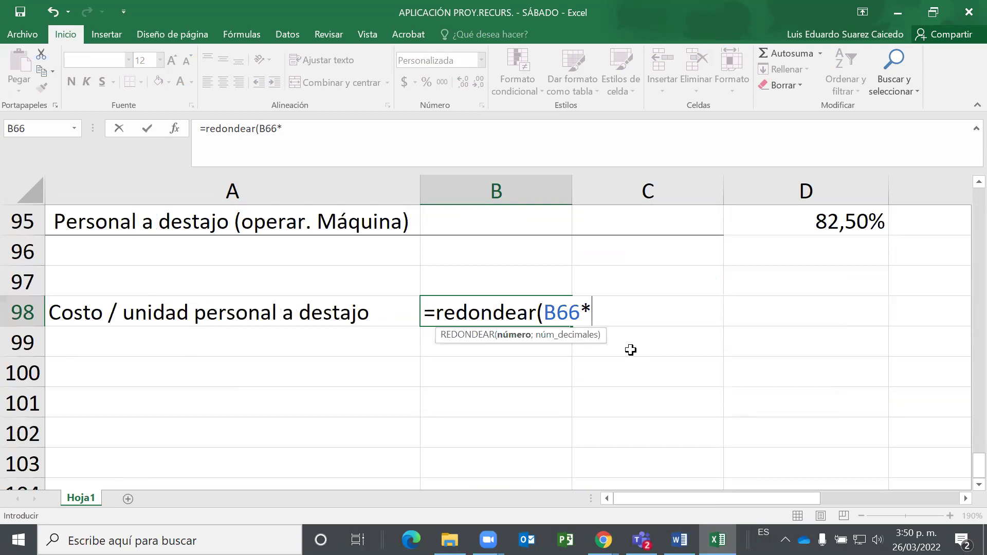
pyautogui.scroll(2, 630, 348)
pyautogui.click(837, 400)
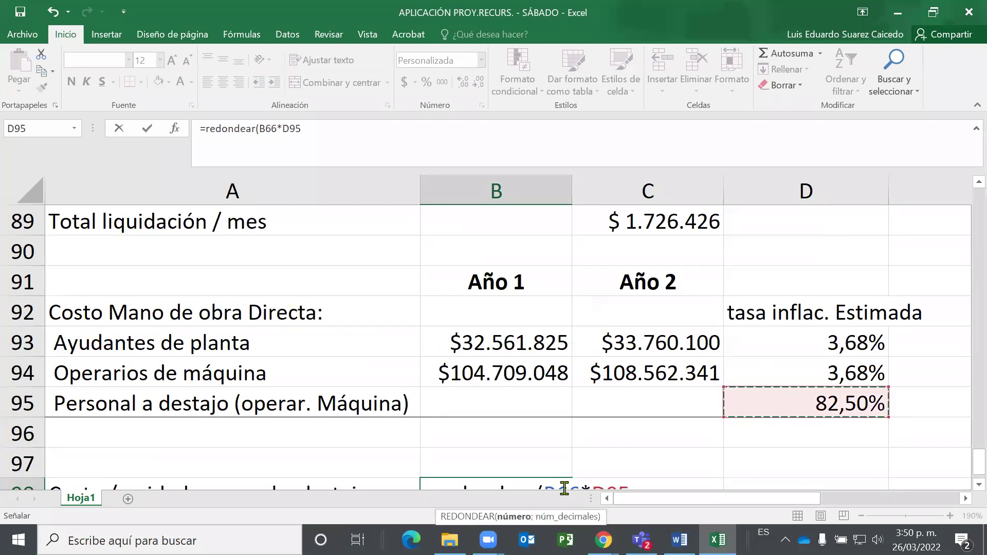
pyautogui.scroll(-2, 564, 486)
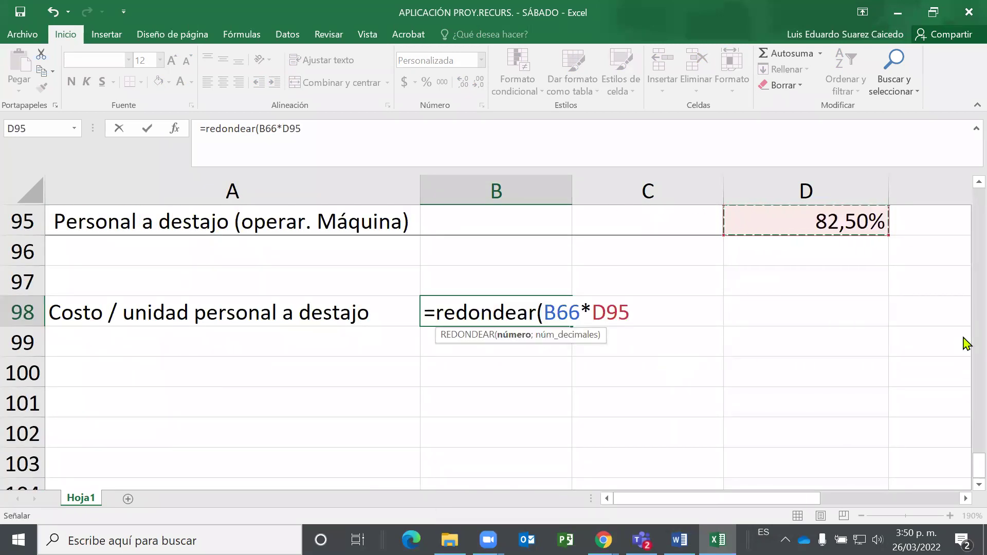
pyautogui.write(';0')
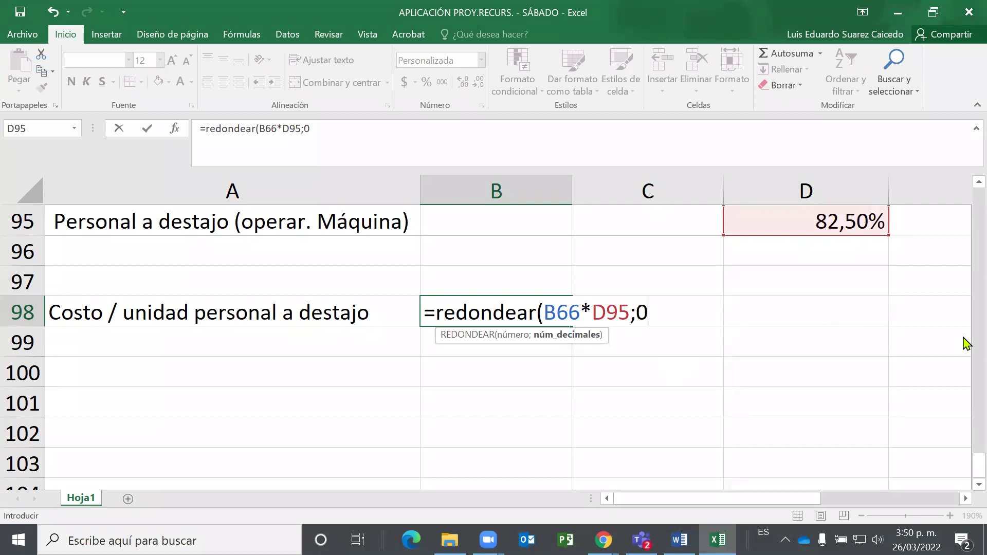
pyautogui.write(')')
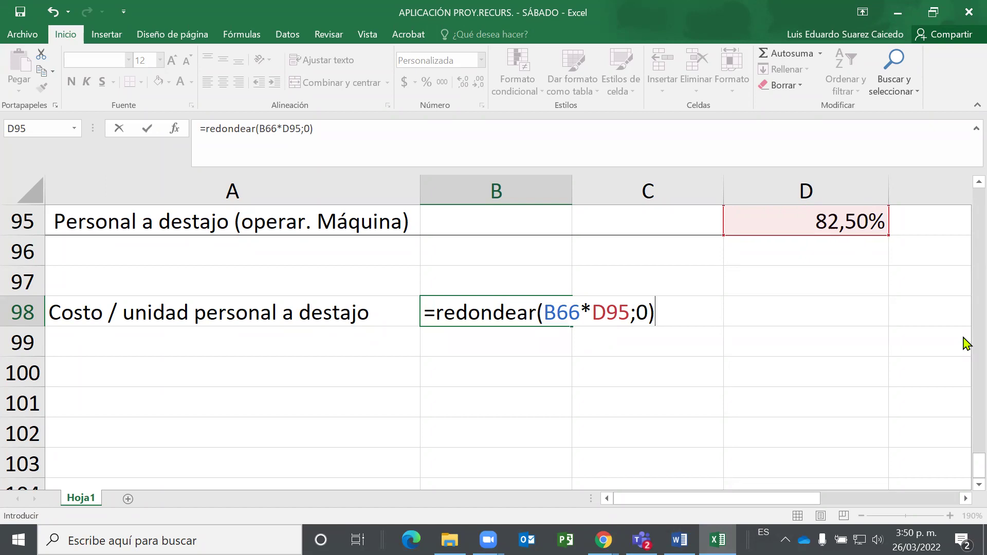
pyautogui.press('Return')
pyautogui.press('Up')
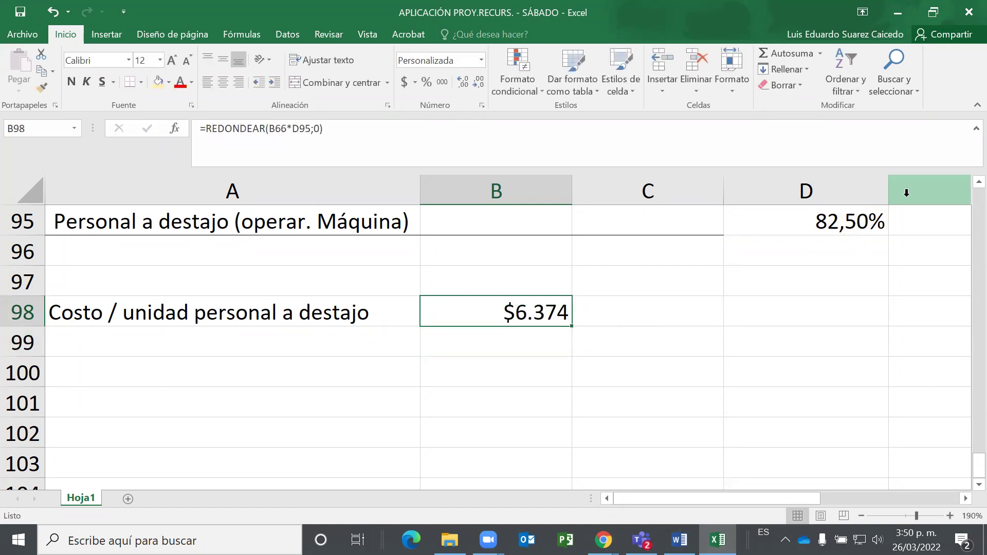
# Show the piecework cost per unit in B98 with four decimal places.
pyautogui.click(466, 83)
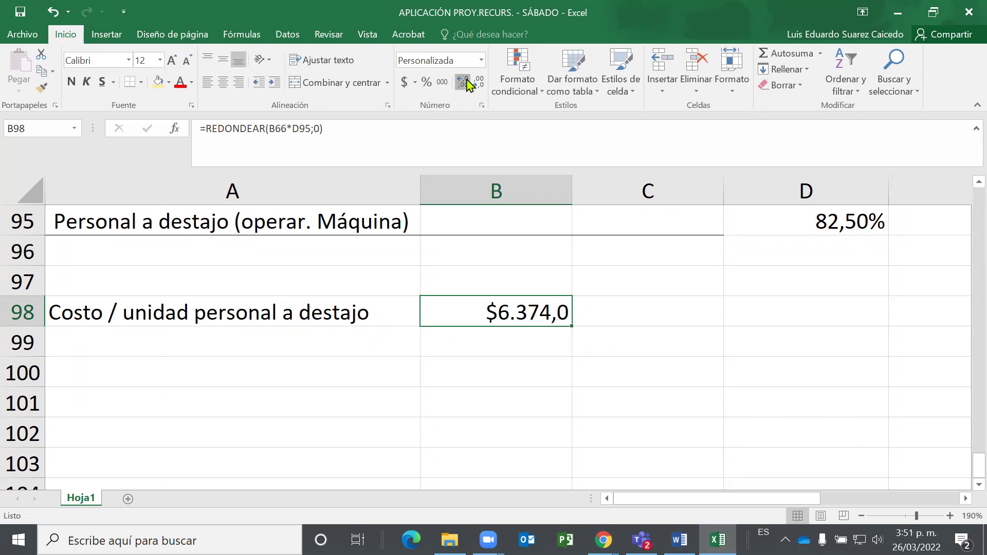
pyautogui.click(467, 83)
pyautogui.click(461, 85)
pyautogui.click(461, 85)
pyautogui.click(516, 331)
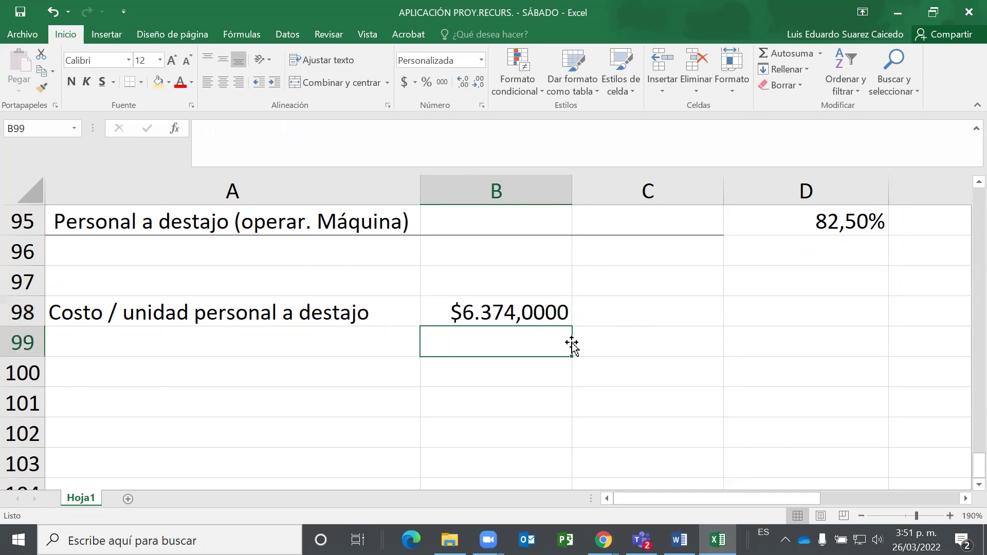
# Calculate the Año 1 cost of Personal a destajo in B95 with =B98*B65, using the Cantidades faltantes de producción.
pyautogui.scroll(2, 507, 229)
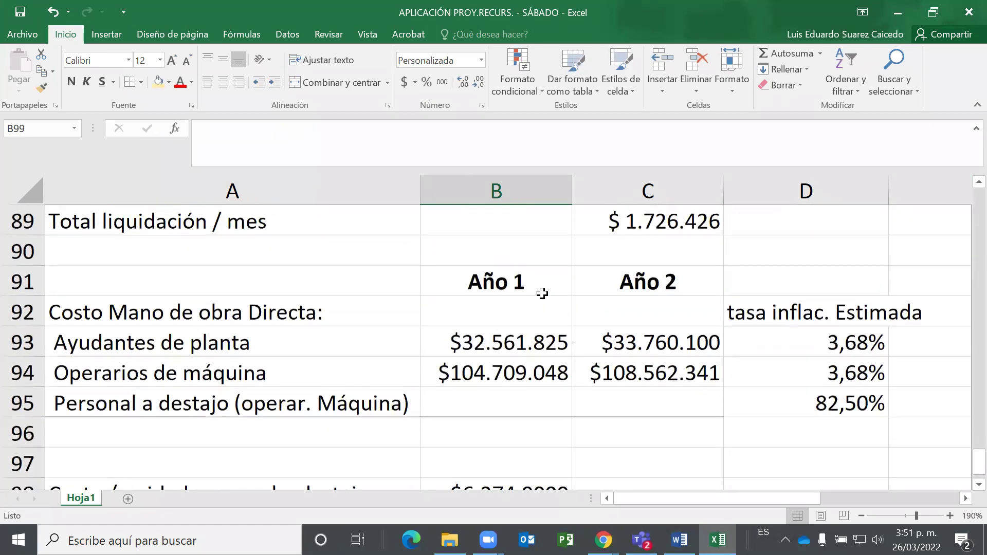
pyautogui.click(494, 404)
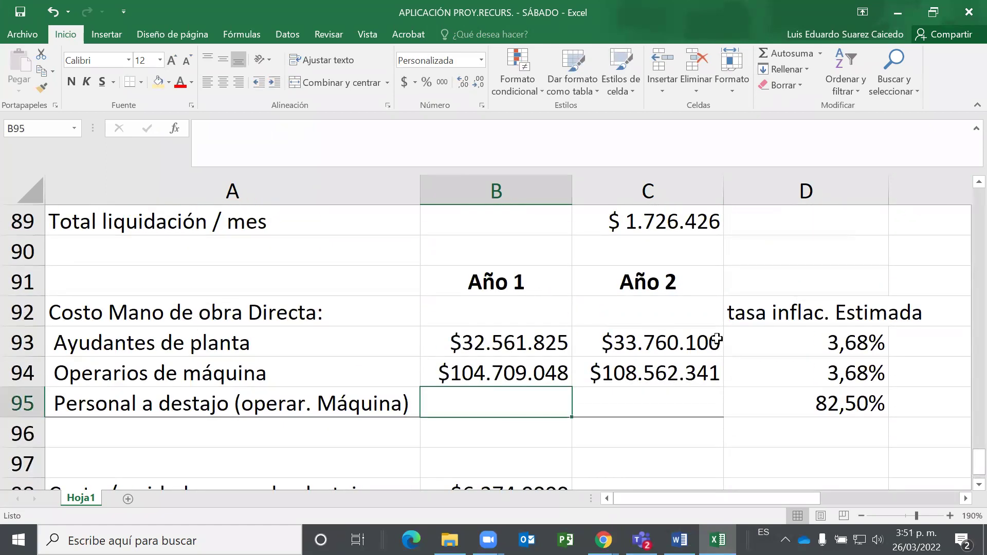
pyautogui.write('=')
pyautogui.press('Down')
pyautogui.press('Down')
pyautogui.press('Down')
pyautogui.press('Down')
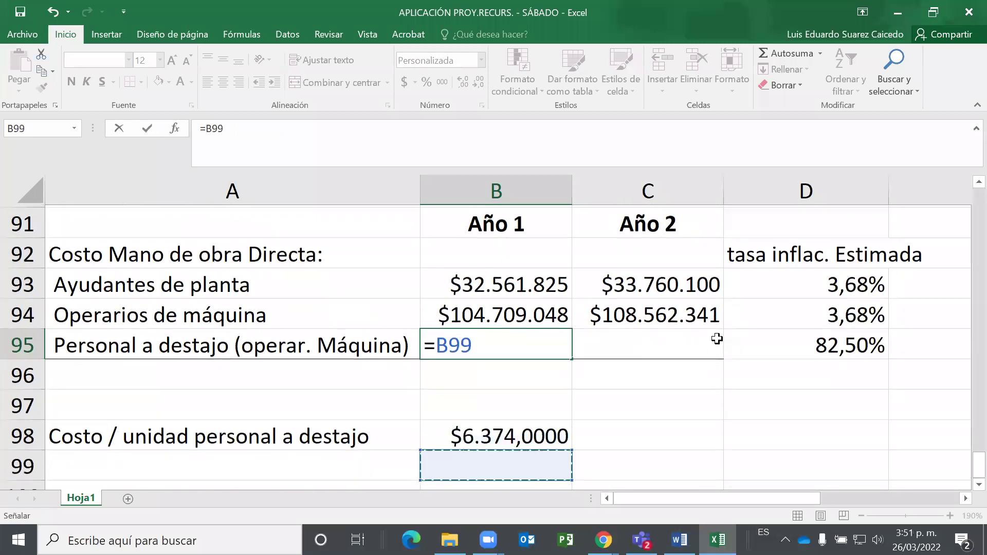
pyautogui.press('Up')
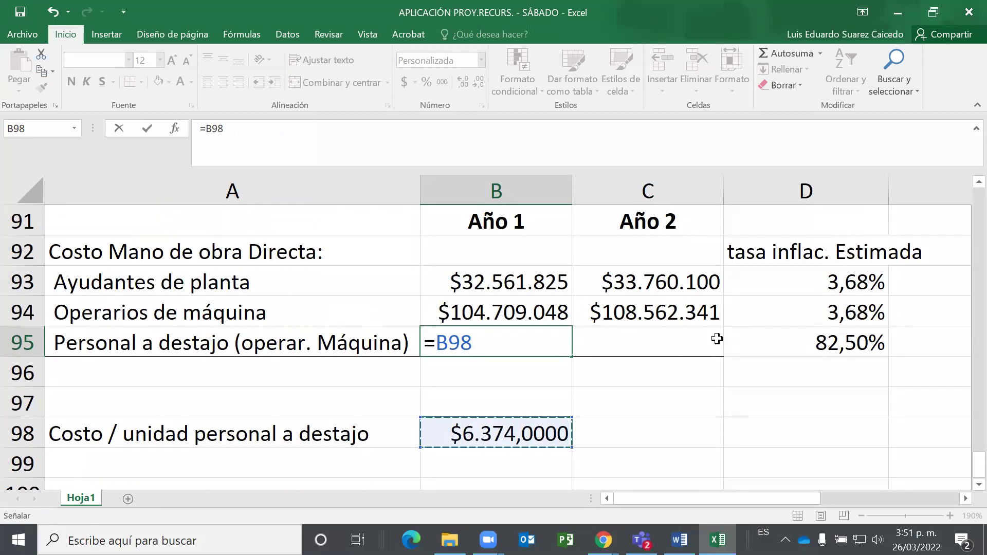
pyautogui.write('*')
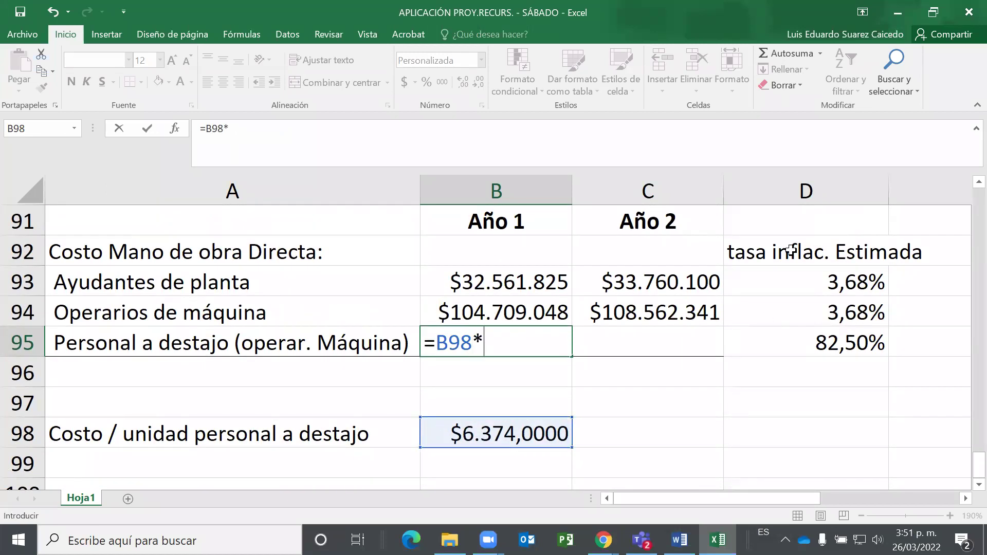
pyautogui.scroll(6, 718, 325)
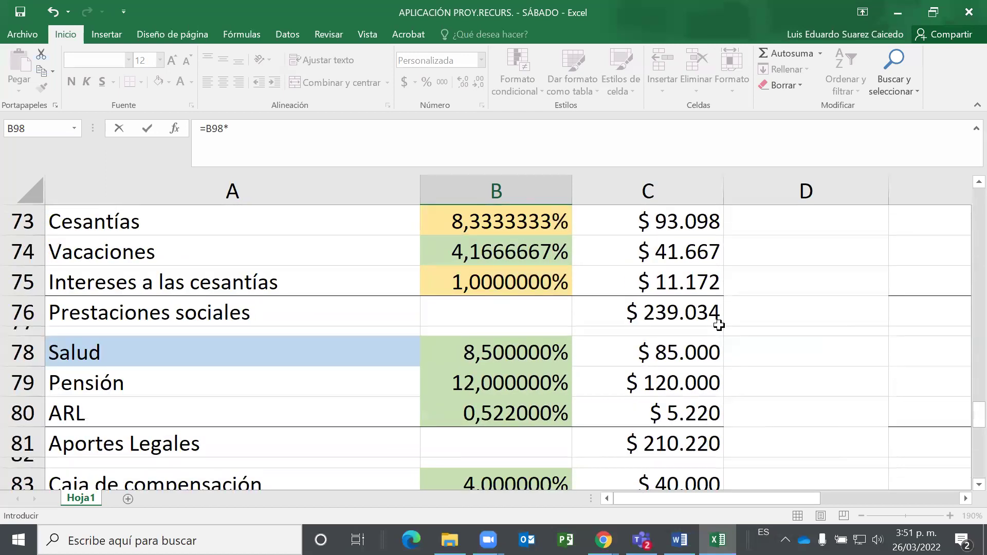
pyautogui.scroll(4, 718, 324)
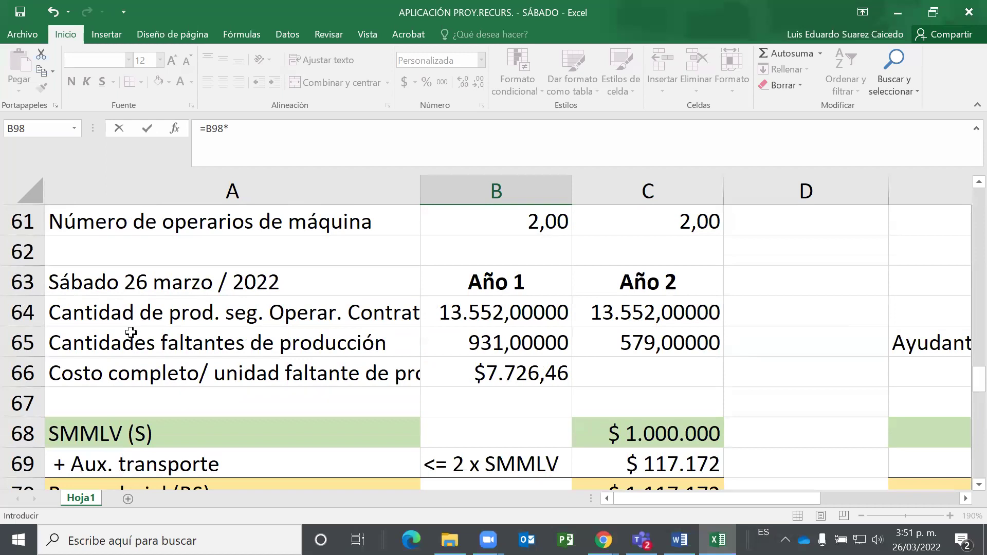
pyautogui.click(513, 343)
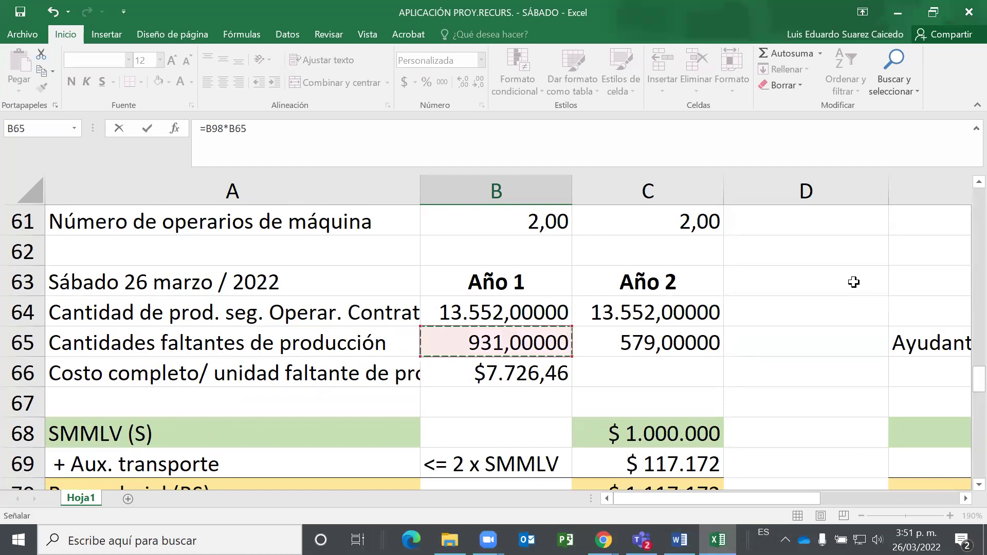
pyautogui.press('Return')
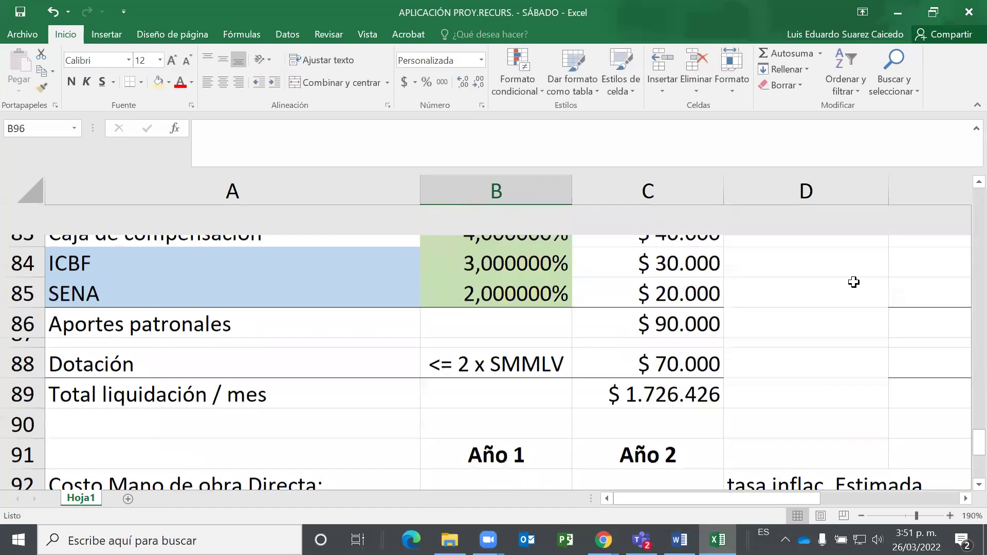
pyautogui.press('Up')
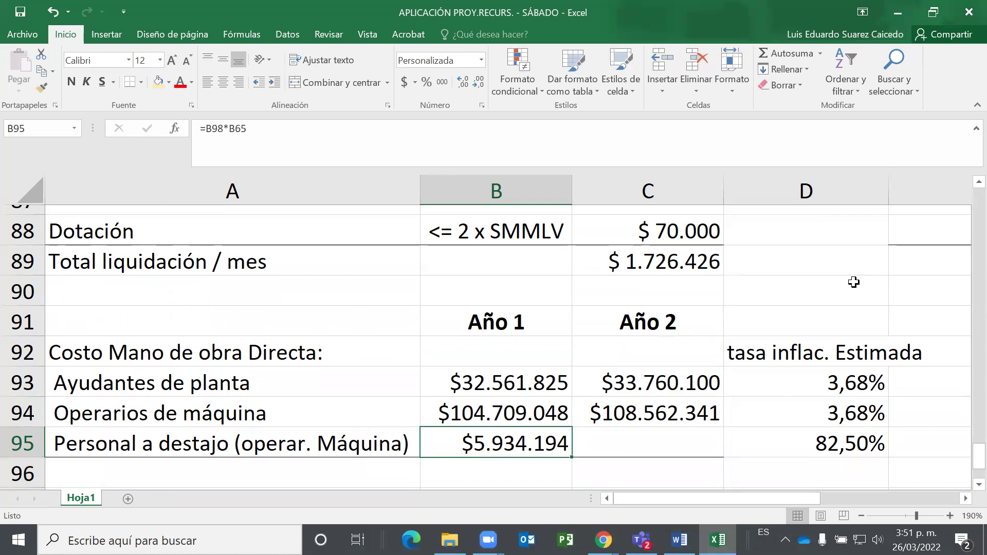
# Link D98, in the Costo / unidad personal a destajo row, to the estimated inflation rate in D94.
pyautogui.press('Right')
pyautogui.press('Right')
pyautogui.press('Right')
pyautogui.press('Left')
pyautogui.press('Left')
pyautogui.press('Left')
pyautogui.press('Left')
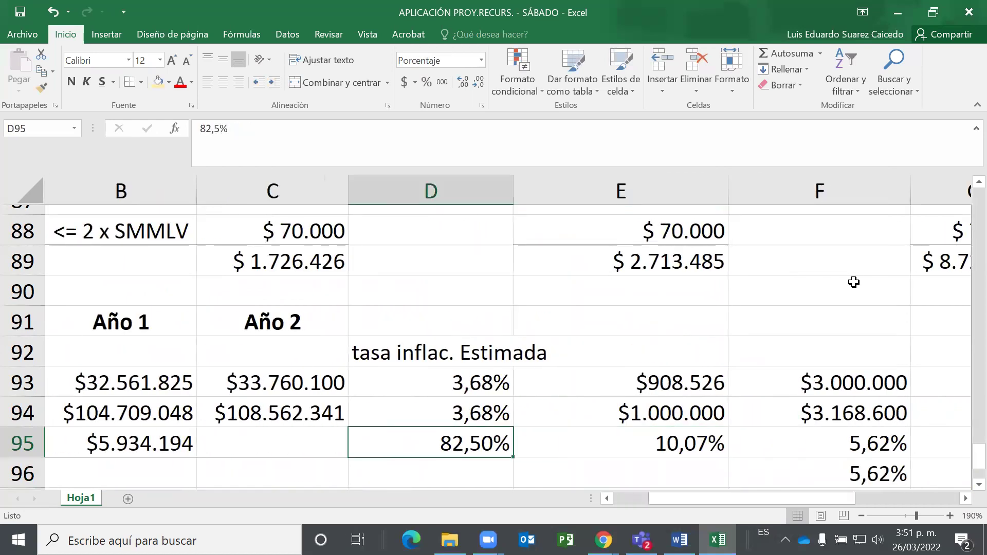
pyautogui.press('Down')
pyautogui.press('Down')
pyautogui.press('Down')
pyautogui.press('Down')
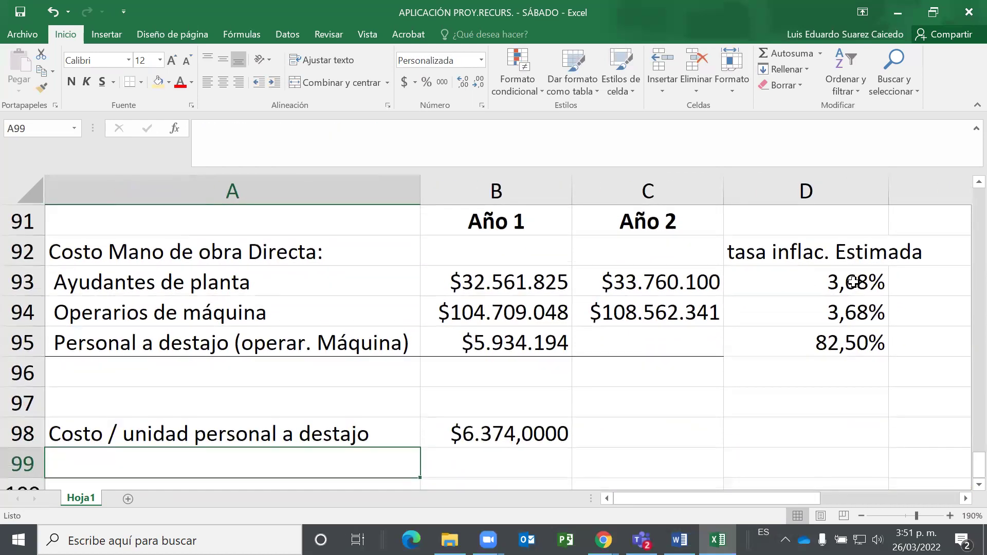
pyautogui.press('Up')
pyautogui.press('Right')
pyautogui.press('Right')
pyautogui.press('Right')
pyautogui.write('+')
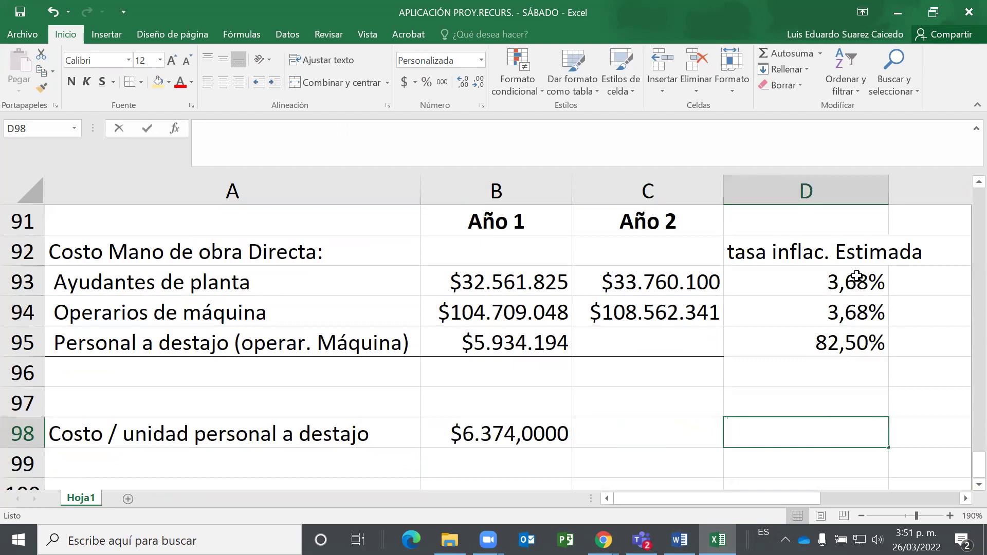
pyautogui.press('Up')
pyautogui.press('Up')
pyautogui.press('Up')
pyautogui.press('Up')
pyautogui.press('Return')
pyautogui.press('Up')
# Format the linked inflation rate in D98 as a percentage with two decimal places.
pyautogui.click(427, 82)
pyautogui.click(461, 81)
pyautogui.click(462, 81)
pyautogui.click(665, 426)
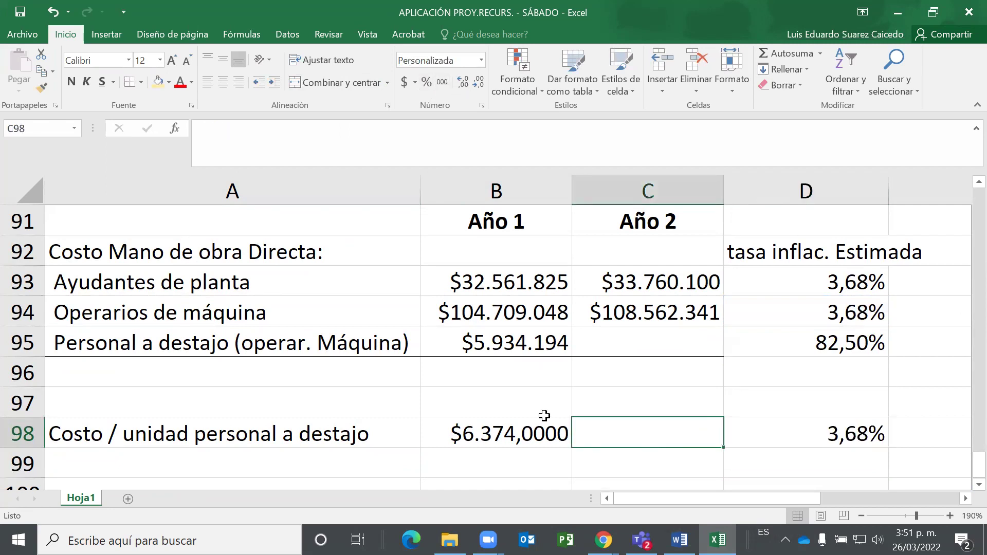
# Calculate the Año 2 piecework cost per unit in C98 with =REDONDEAR((B98+B98*D98);0).
pyautogui.click(480, 434)
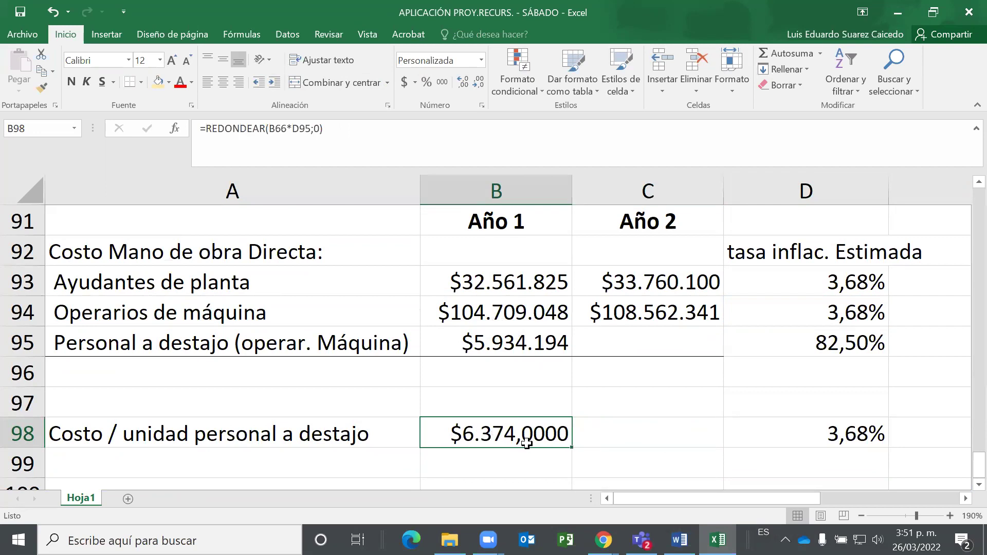
pyautogui.scroll(-1, 528, 444)
pyautogui.click(622, 348)
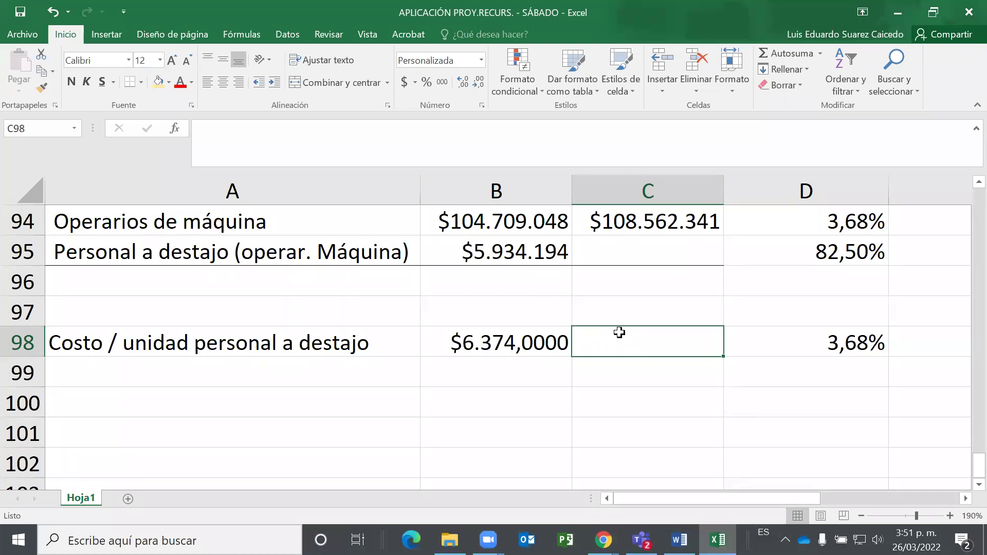
pyautogui.write('=redondear')
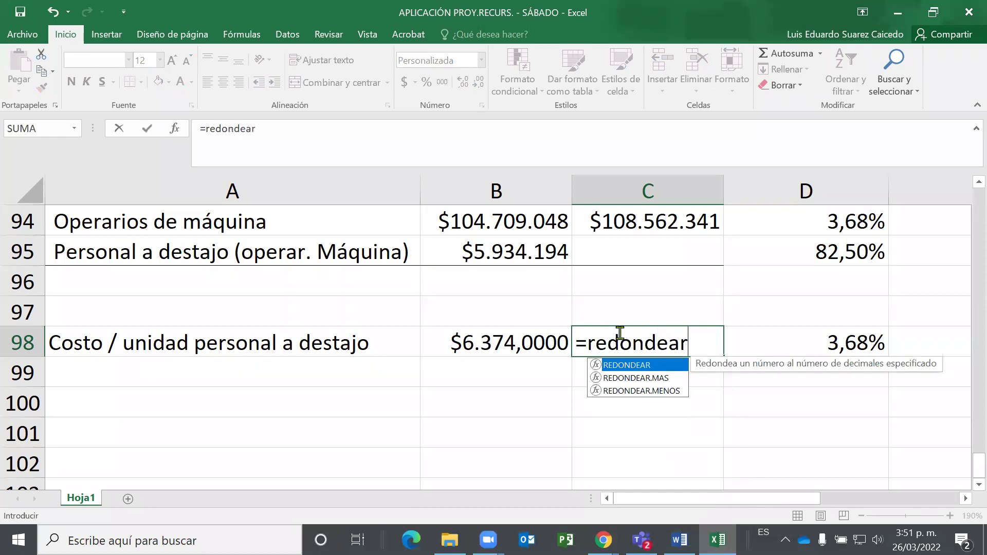
pyautogui.write('(')
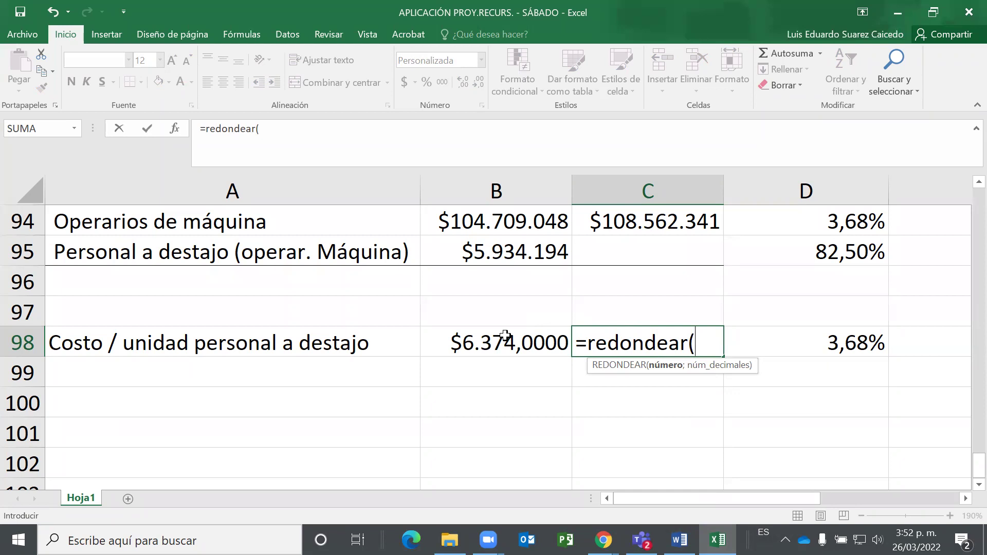
pyautogui.write('(')
pyautogui.click(506, 335)
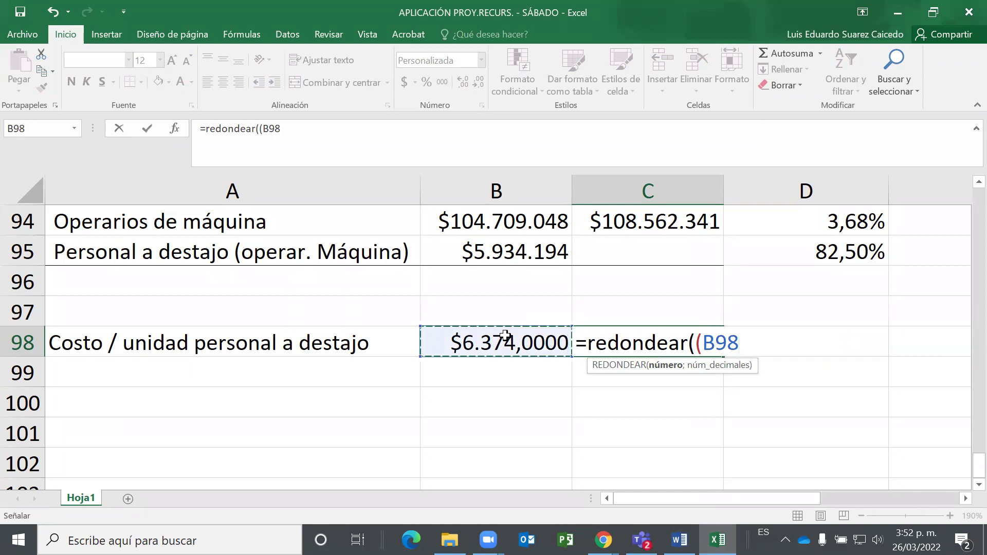
pyautogui.write('+')
pyautogui.click(505, 336)
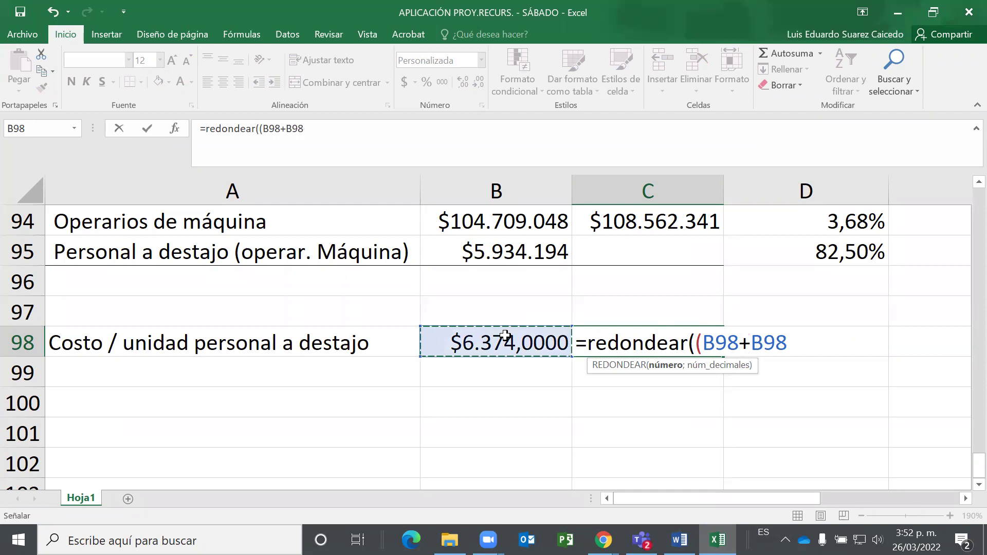
pyautogui.write('*')
pyautogui.press('Down')
pyautogui.press('Up')
pyautogui.press('Right')
pyautogui.press('Down')
pyautogui.press('Up')
pyautogui.write(')')
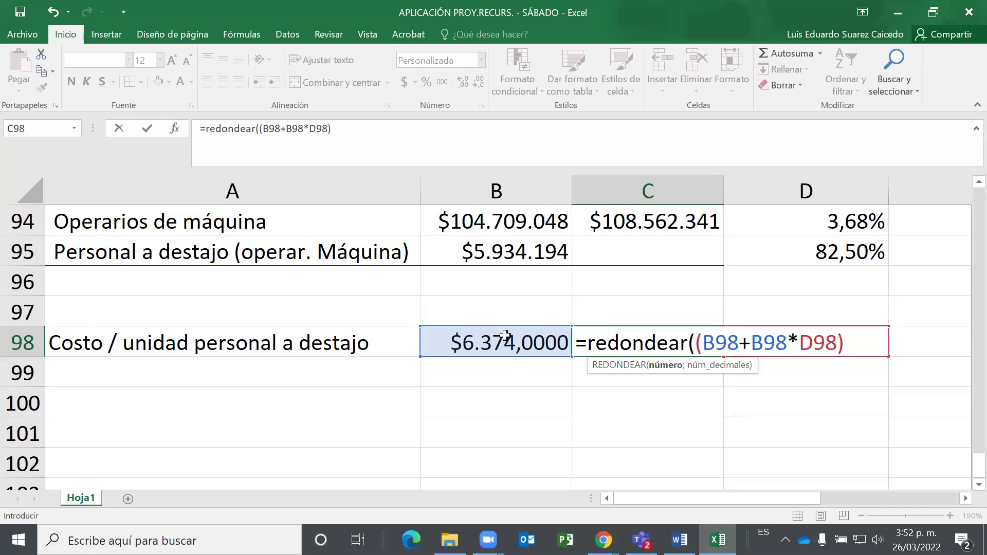
pyautogui.write(';0)')
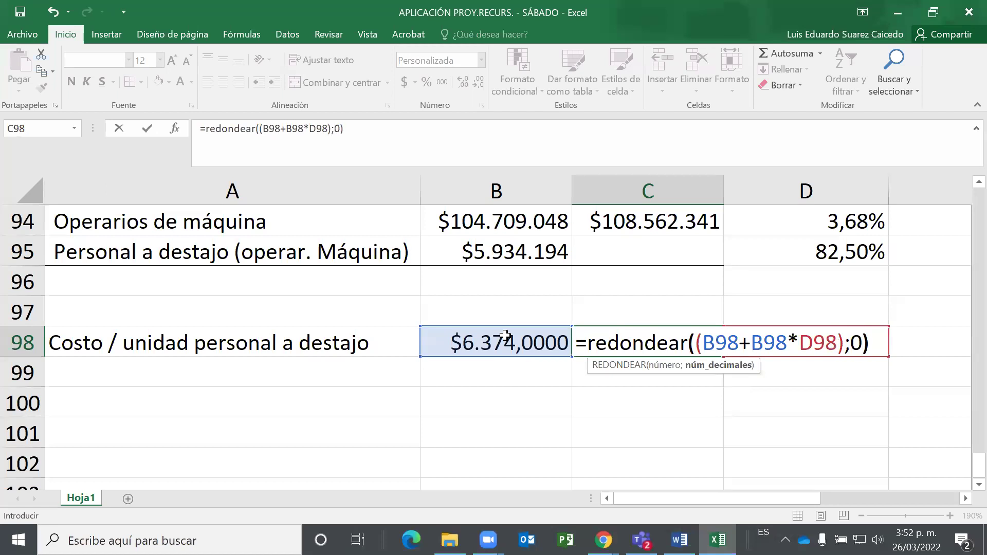
pyautogui.scroll(1, 675, 219)
pyautogui.scroll(1, 675, 219)
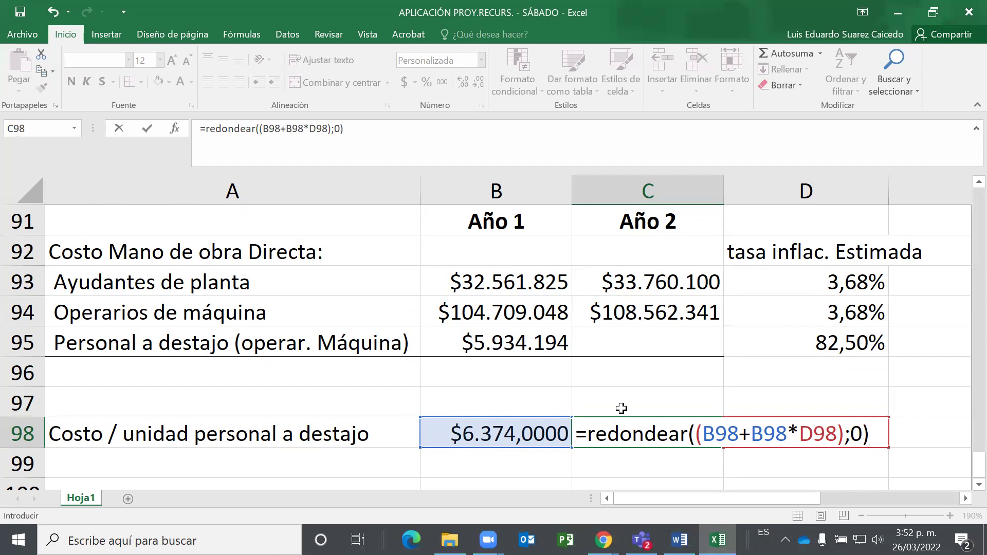
pyautogui.scroll(-1, 632, 412)
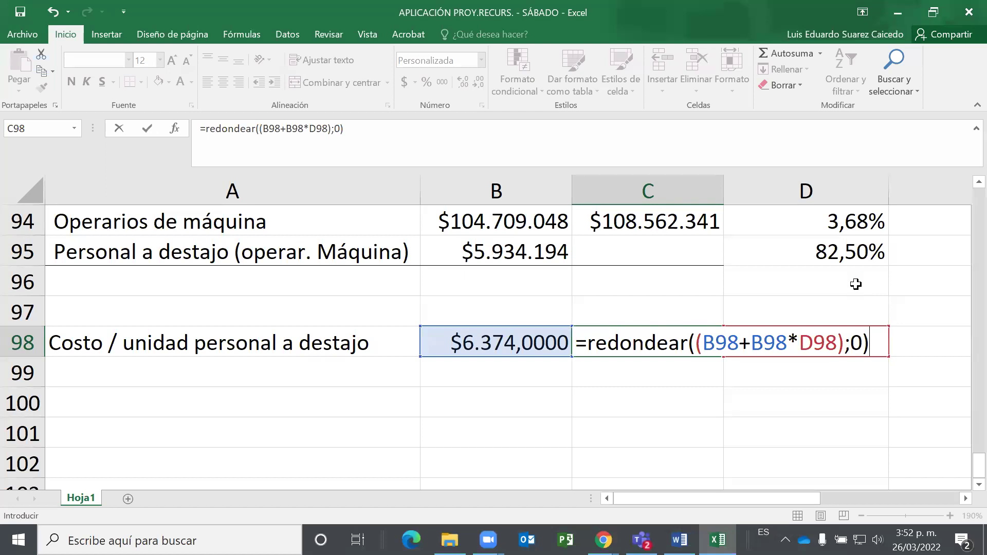
pyautogui.press('Return')
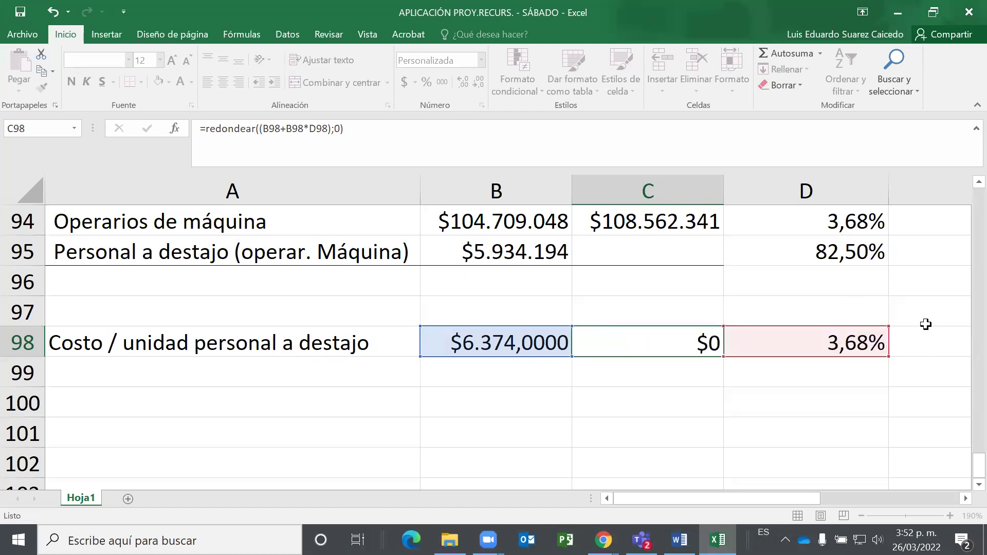
# Show the Año 2 piecework cost per unit in C98 with four decimal places.
pyautogui.press('Up')
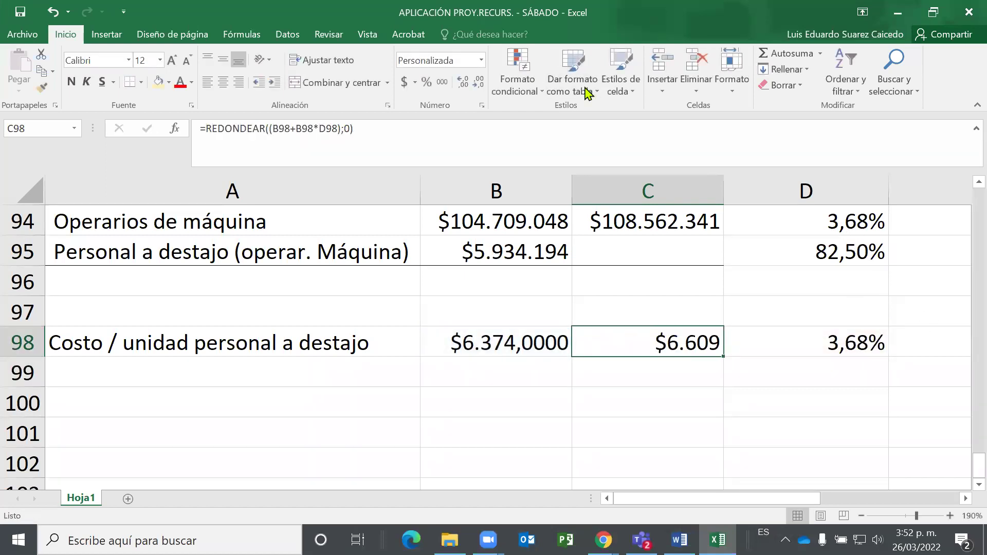
pyautogui.click(462, 84)
pyautogui.click(463, 84)
pyautogui.click(462, 84)
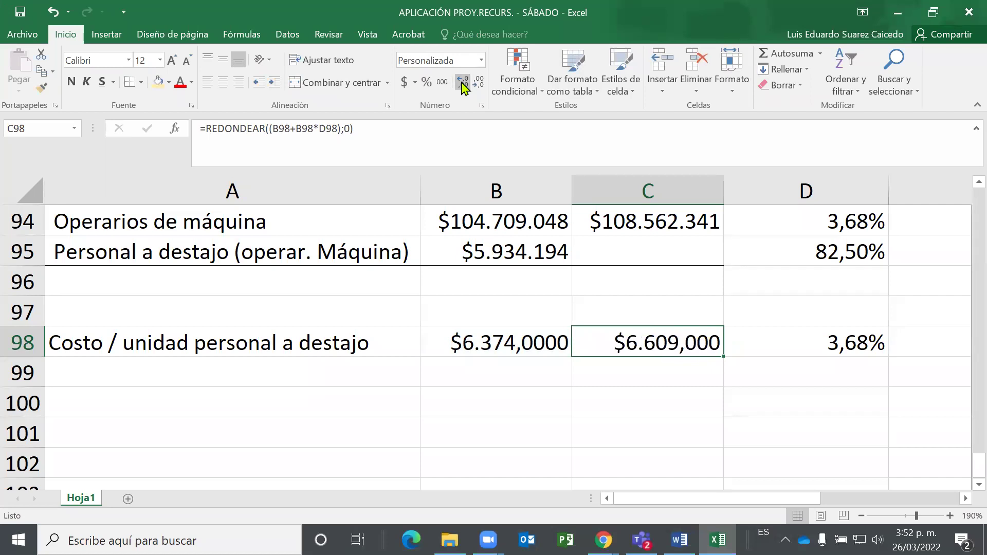
pyautogui.click(462, 84)
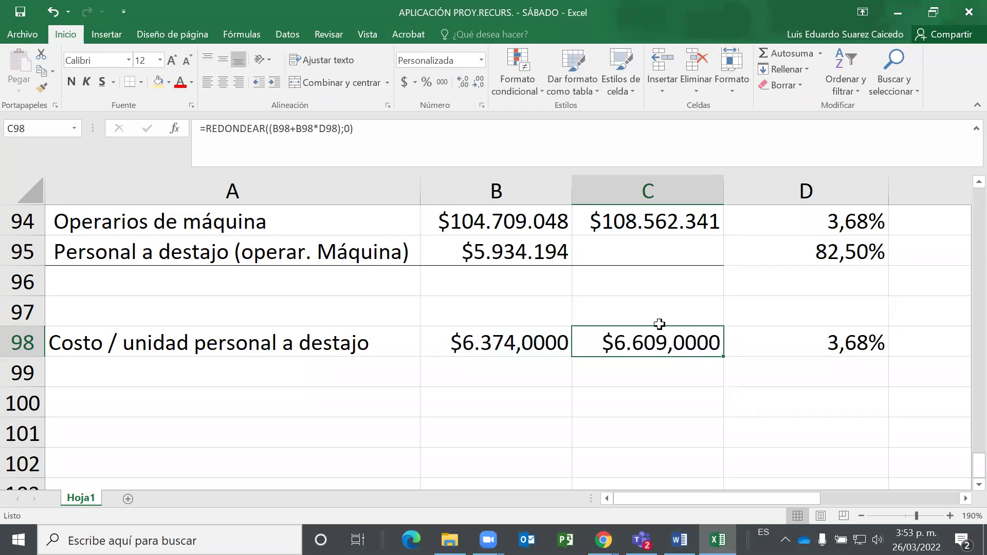
# Calculate the Año 2 cost of Personal a destajo in C95 with =C98*C65, using the Cantidades faltantes de producción.
pyautogui.click(647, 241)
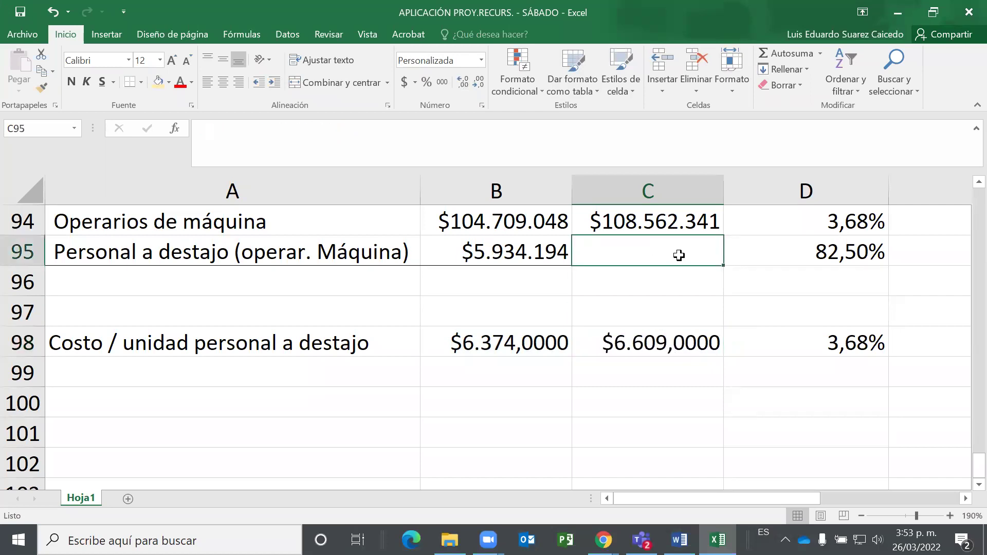
pyautogui.write('=')
pyautogui.press('Down')
pyautogui.press('Down')
pyautogui.press('Down')
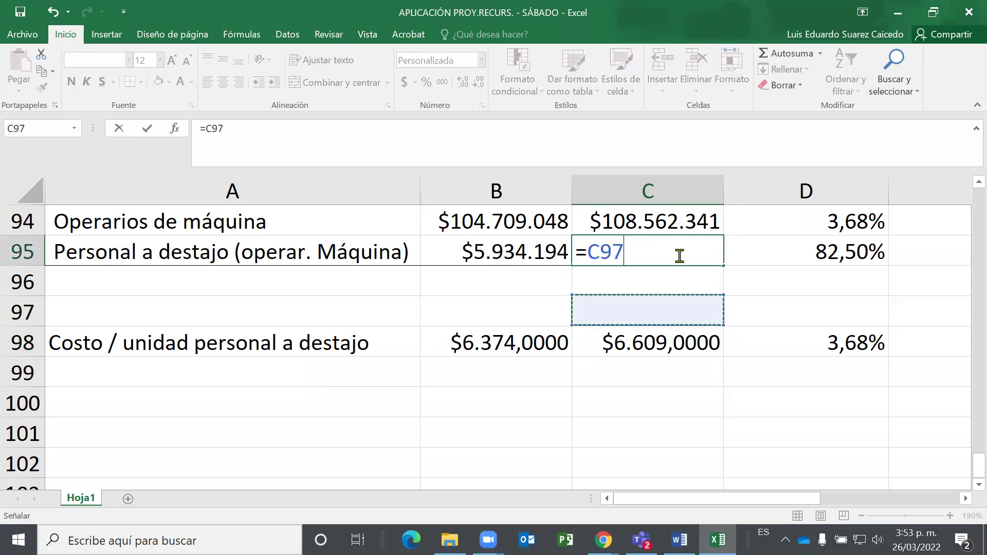
pyautogui.write('*')
pyautogui.scroll(6, 668, 319)
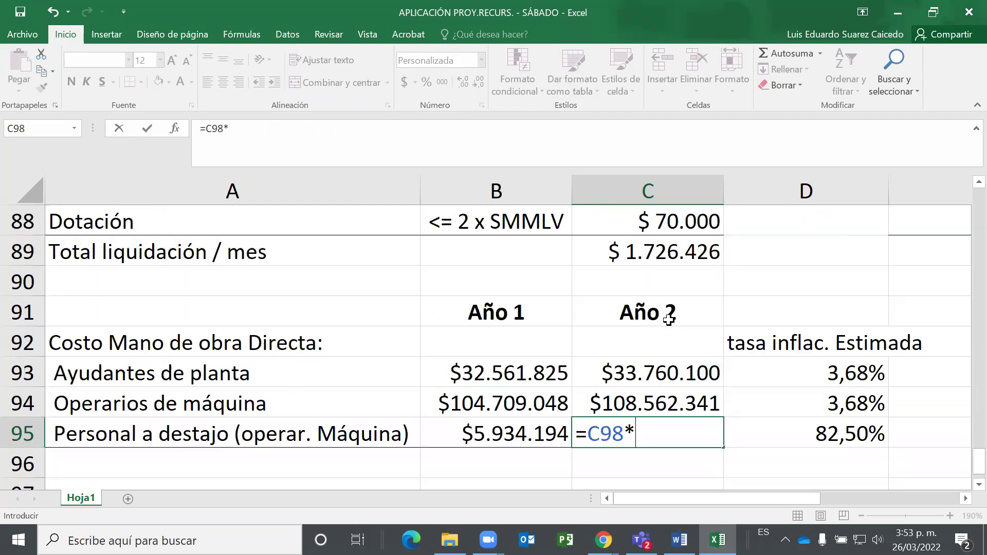
pyautogui.scroll(6, 668, 320)
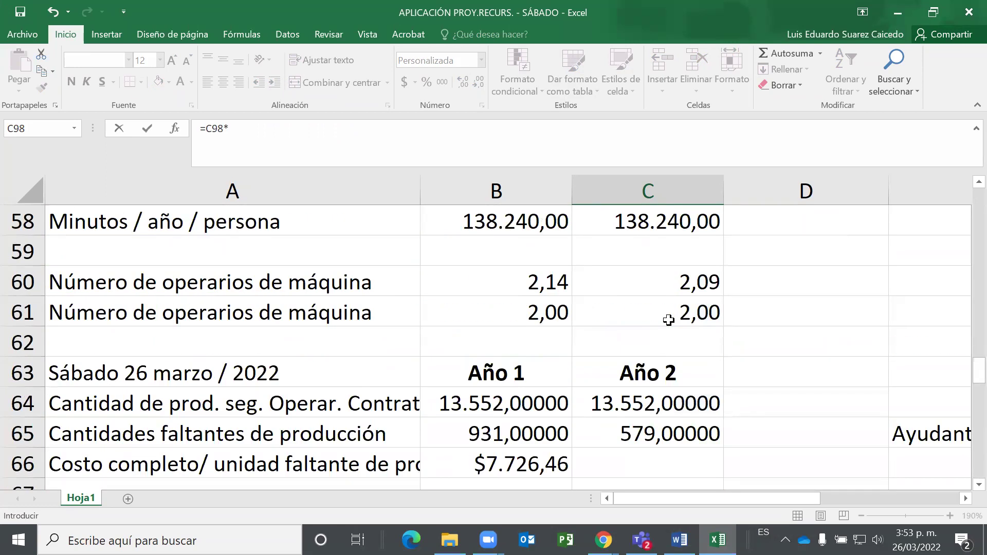
pyautogui.scroll(-1, 668, 319)
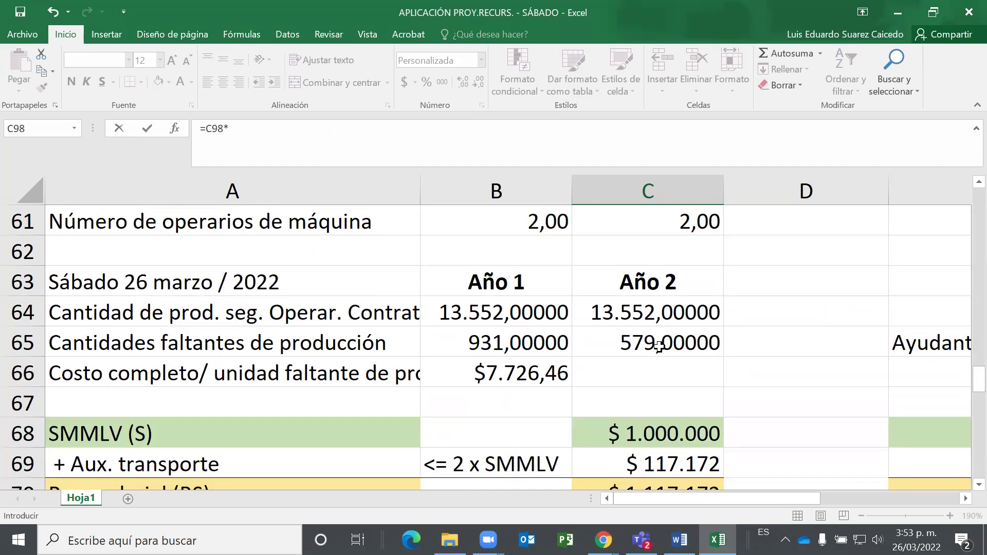
pyautogui.click(659, 346)
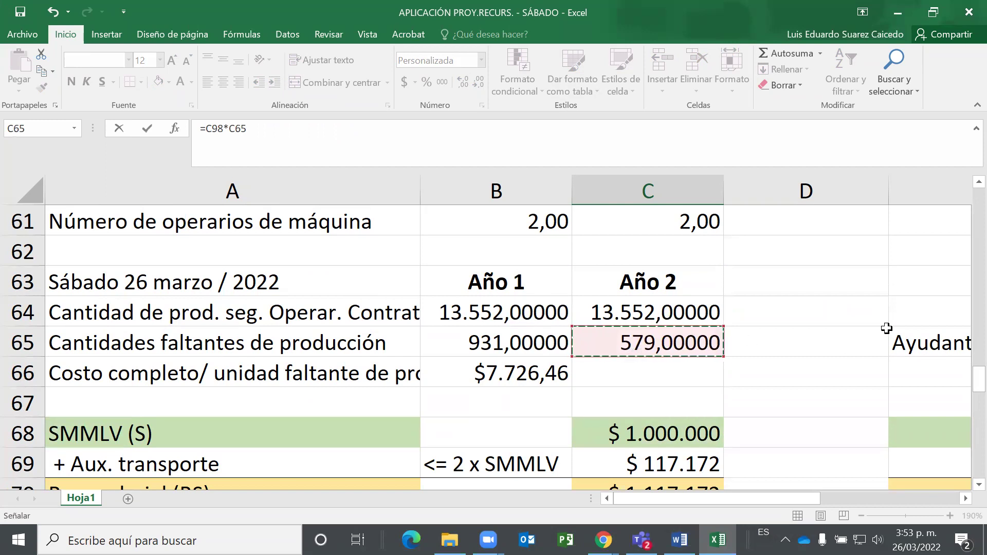
pyautogui.press('Return')
# Label the row below Personal a destajo in A96 as "Costo total MOD".
pyautogui.press('Down')
pyautogui.press('Down')
pyautogui.press('Up')
pyautogui.press('Up')
pyautogui.press('Left')
pyautogui.press('Left')
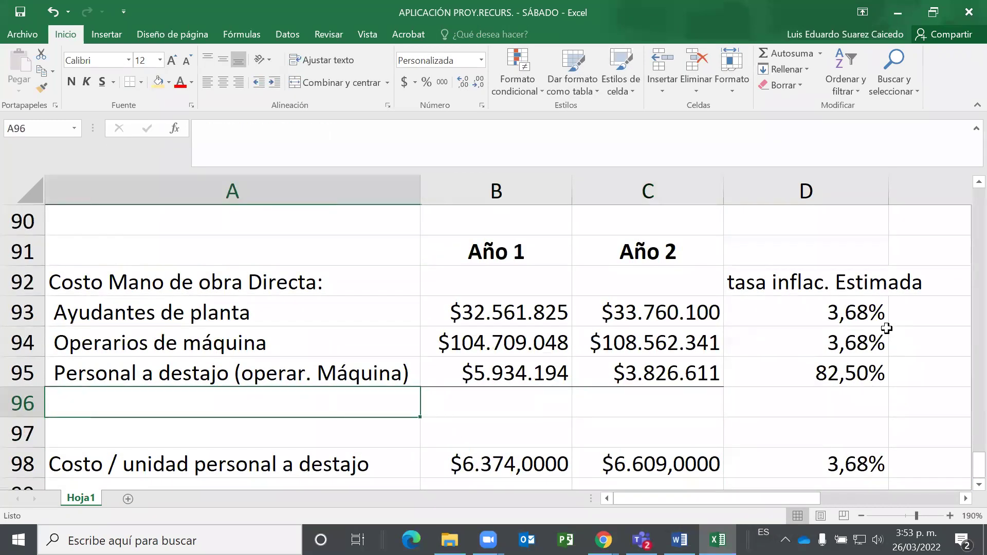
pyautogui.write('Costo')
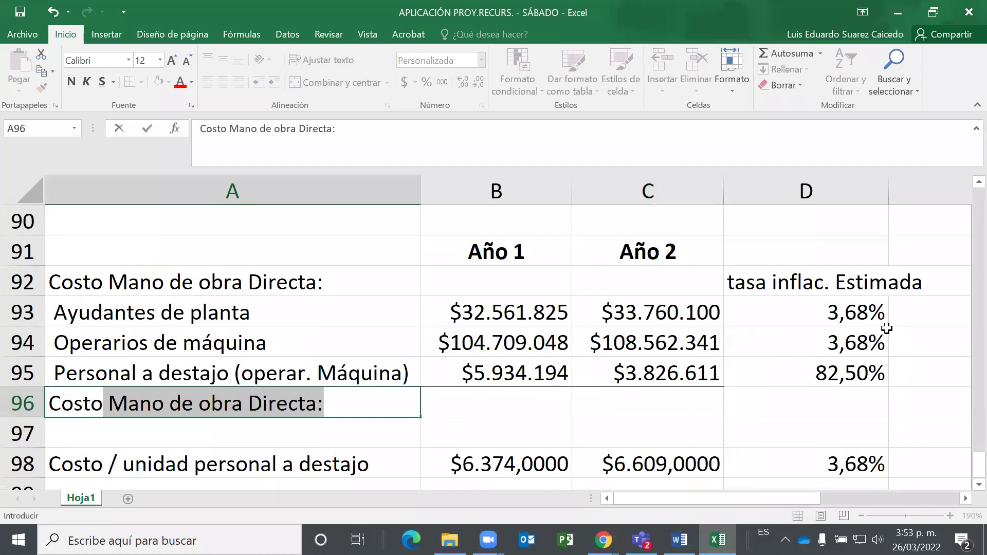
pyautogui.write(' total')
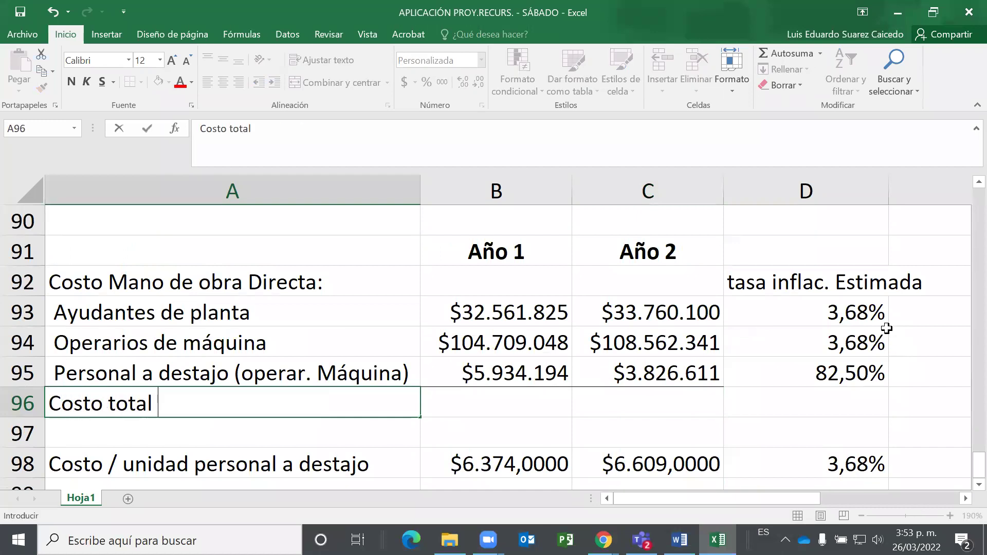
pyautogui.write(' MOD')
pyautogui.press('Return')
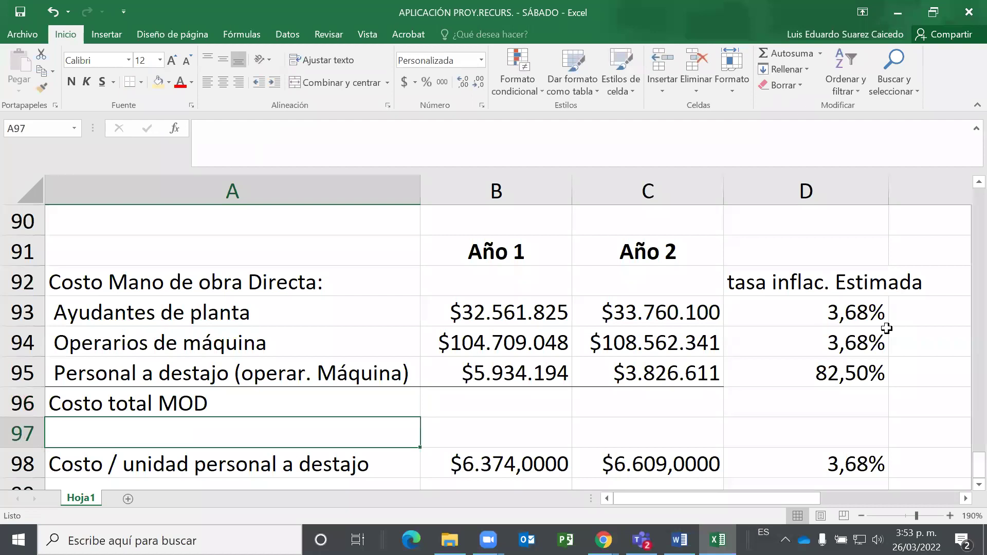
# Total the Año 1 direct labour costs in B96 with =SUMA(B93:B95) and copy the formula to C96 for Año 2.
pyautogui.press('Up')
pyautogui.press('Right')
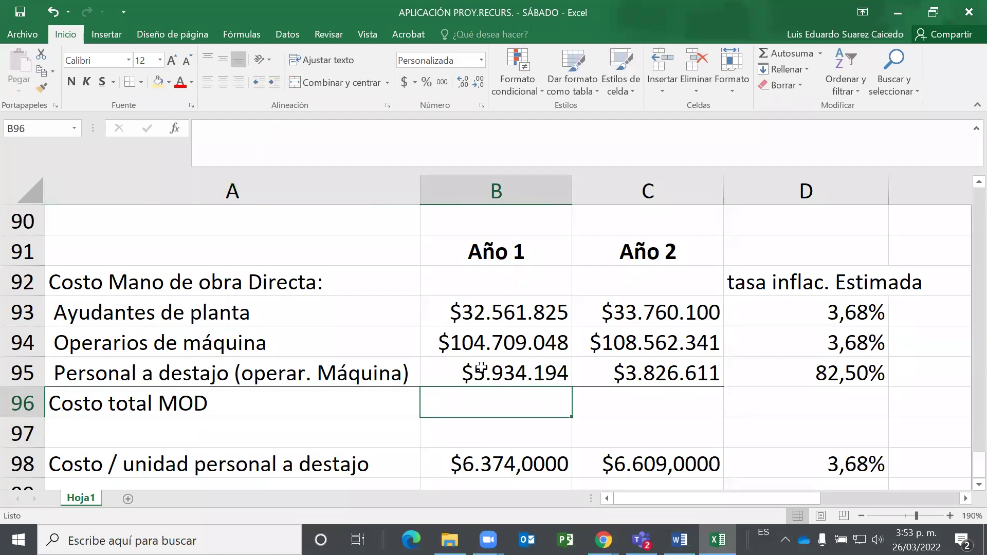
pyautogui.click(784, 53)
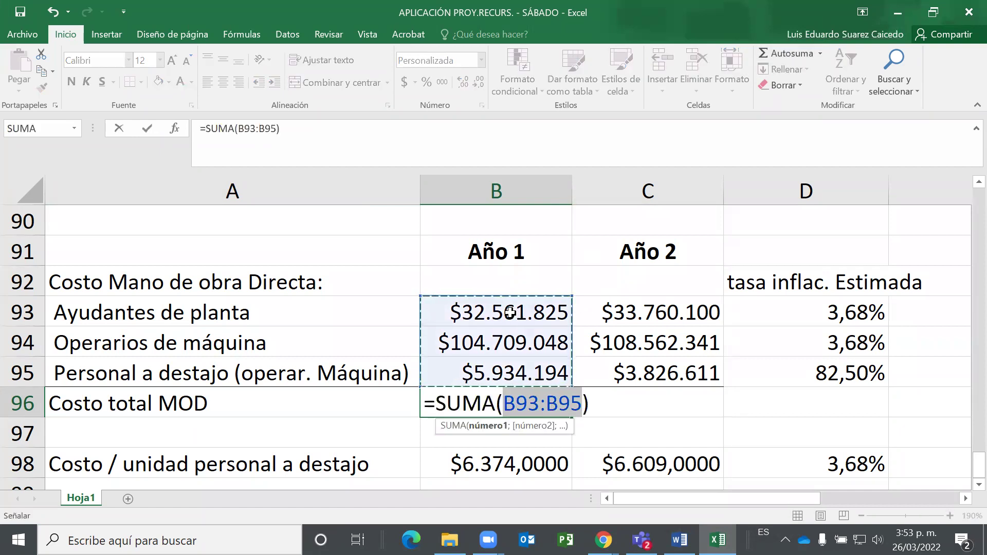
pyautogui.press('Return')
pyautogui.press('Up')
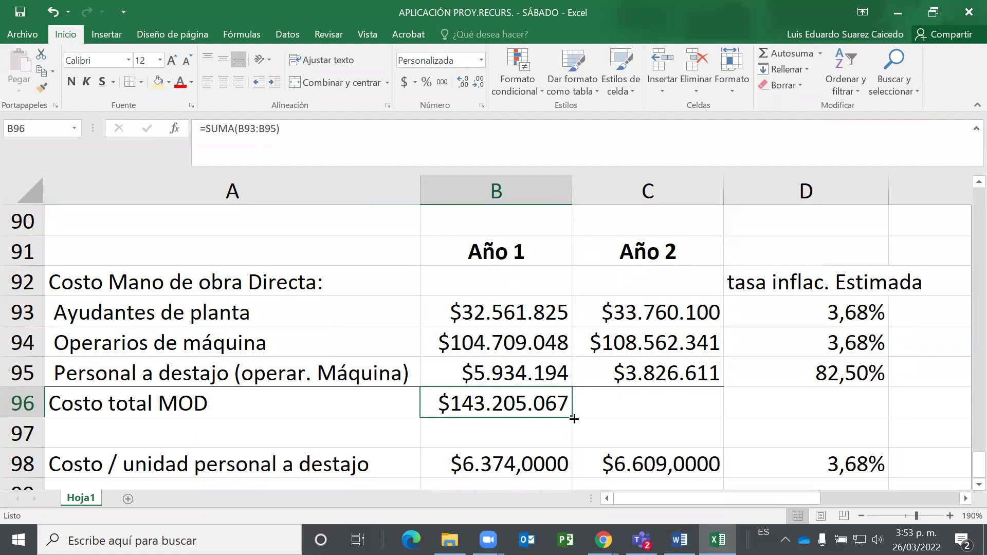
pyautogui.moveTo(572, 419); pyautogui.dragTo(669, 411)
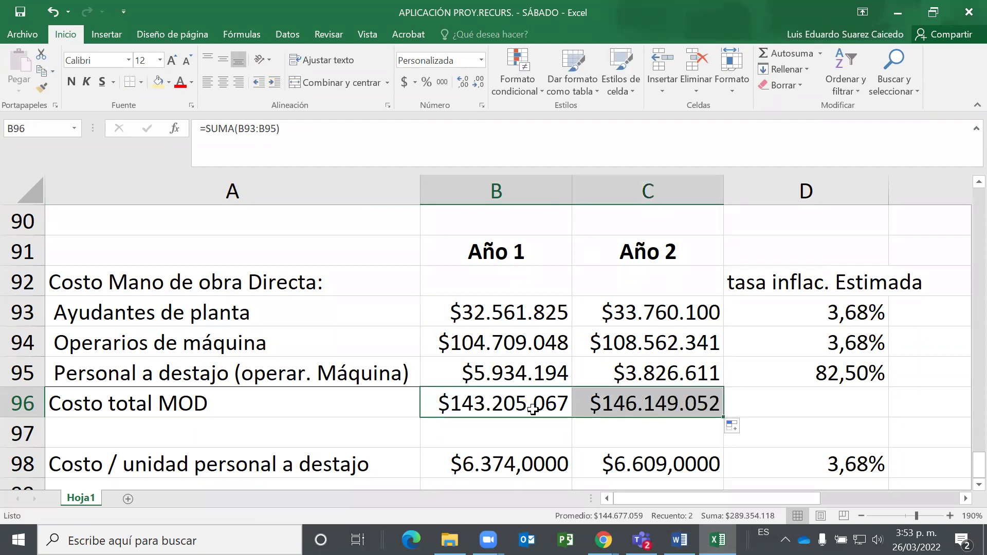
pyautogui.scroll(-1, 525, 404)
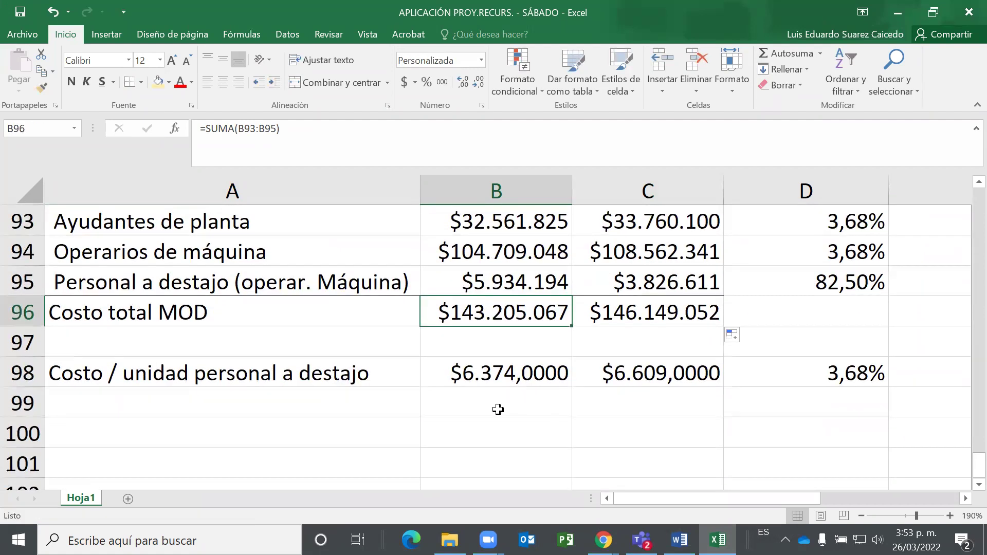
pyautogui.click(395, 343)
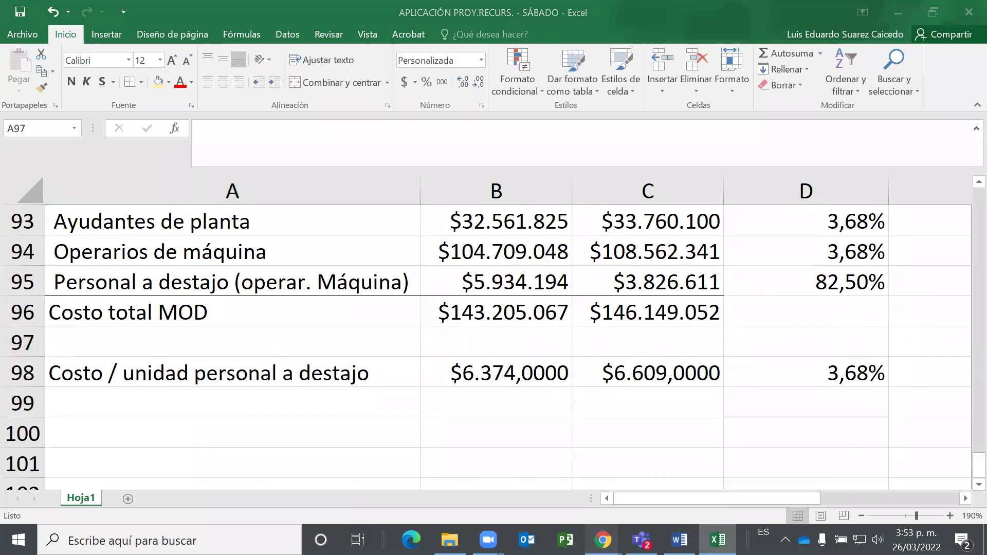
# Switch to Chrome and open the UIS university home page in a new tab.
pyautogui.click(603, 540)
pyautogui.click(811, 476)
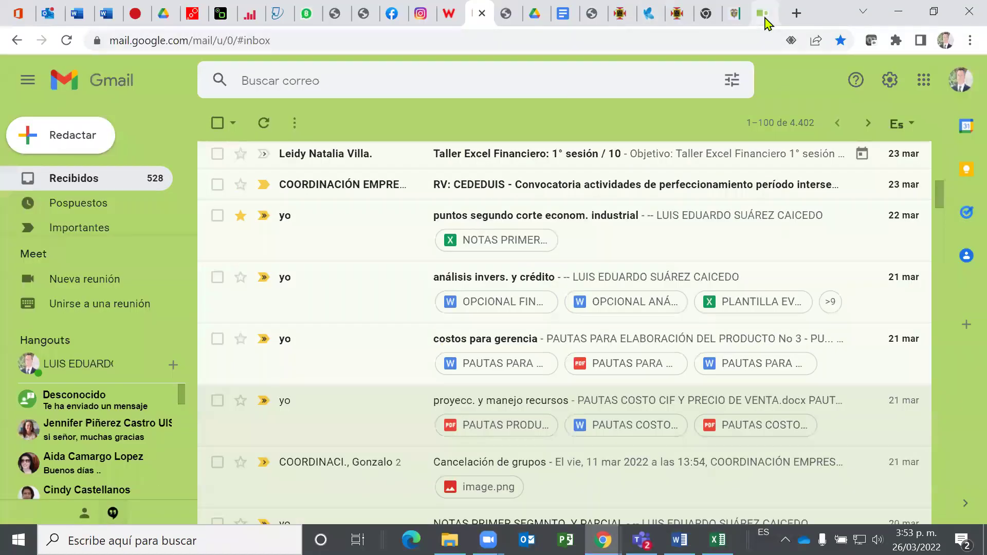
pyautogui.click(765, 14)
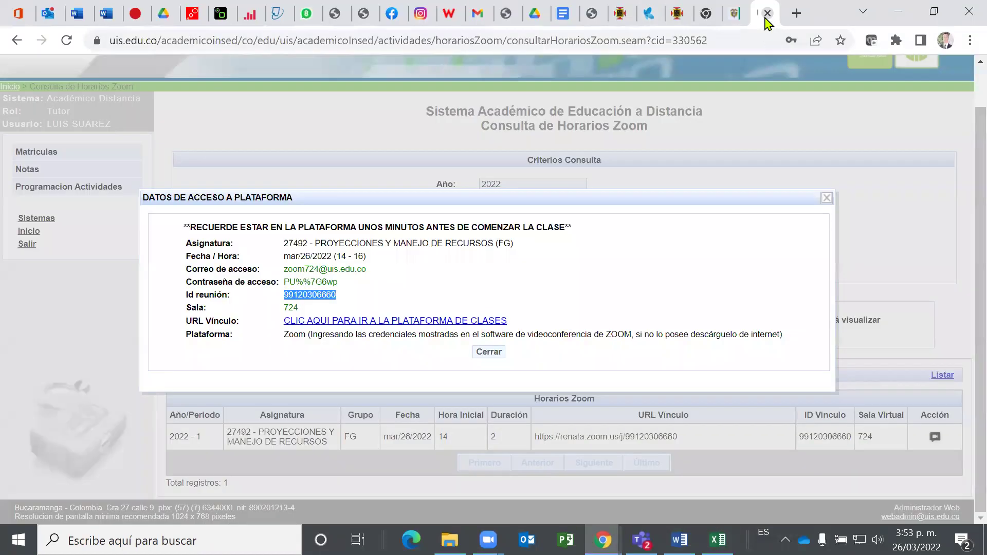
pyautogui.click(799, 17)
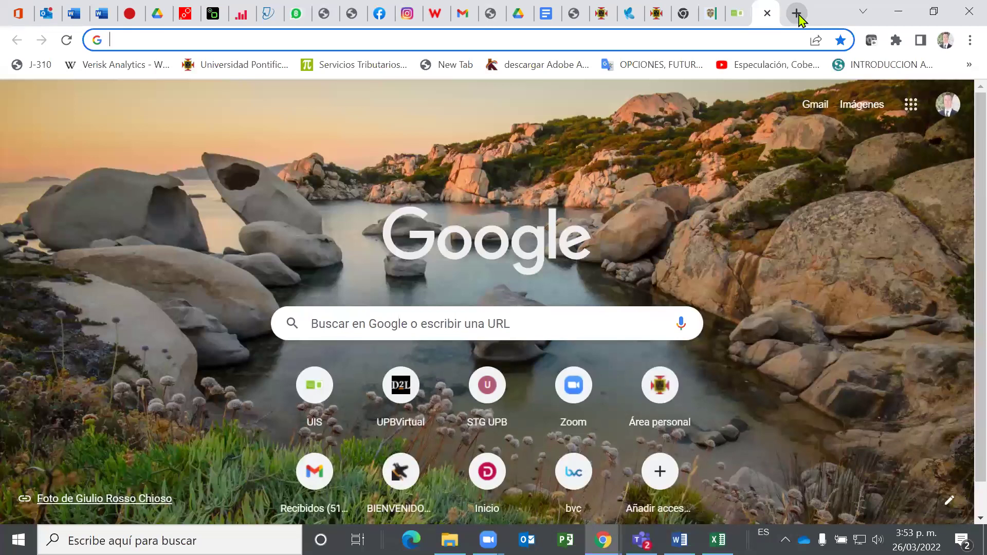
pyautogui.write('www')
pyautogui.press('Return')
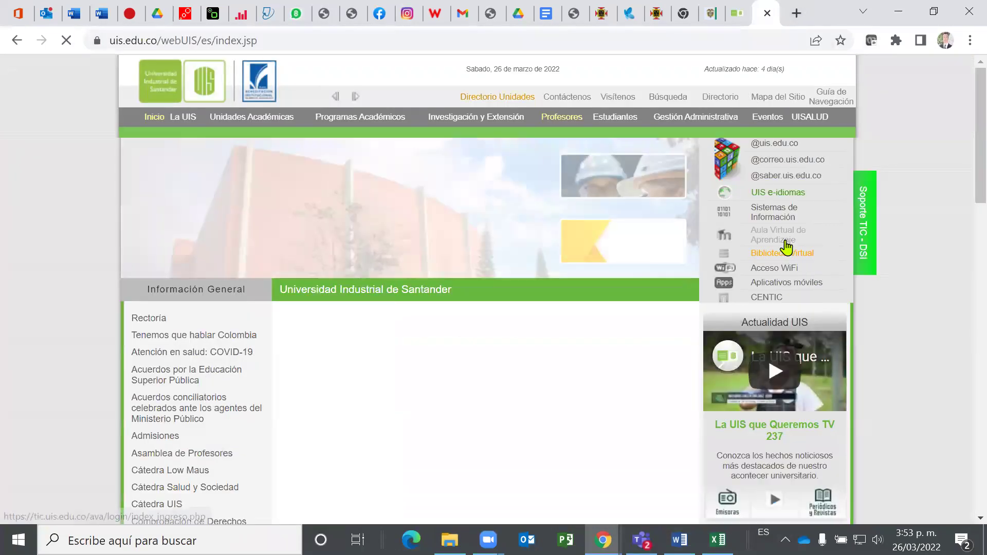
# Open the Aula Virtual de Aprendizaje from the UIS home page and sign in with the saved username and password.
pyautogui.click(786, 247)
pyautogui.click(450, 344)
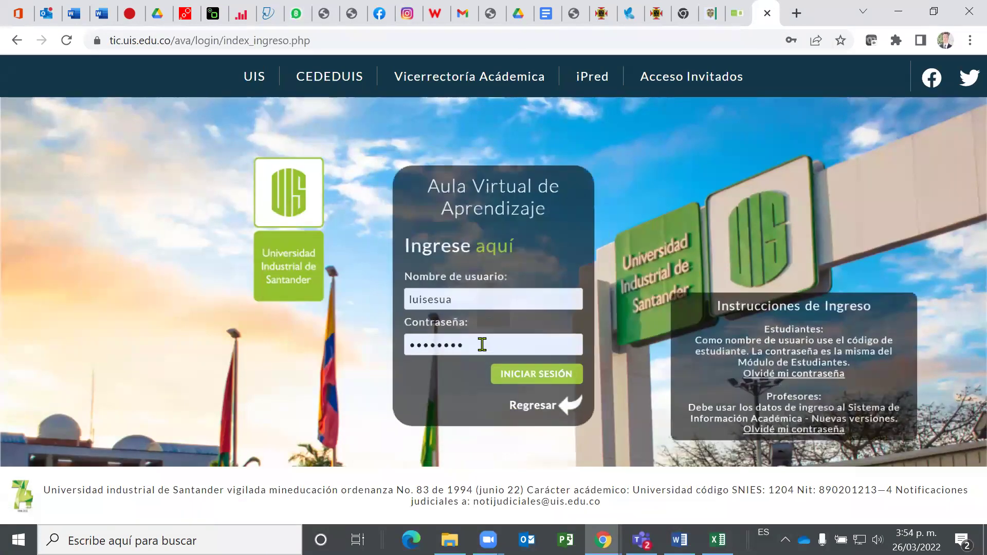
pyautogui.click(519, 378)
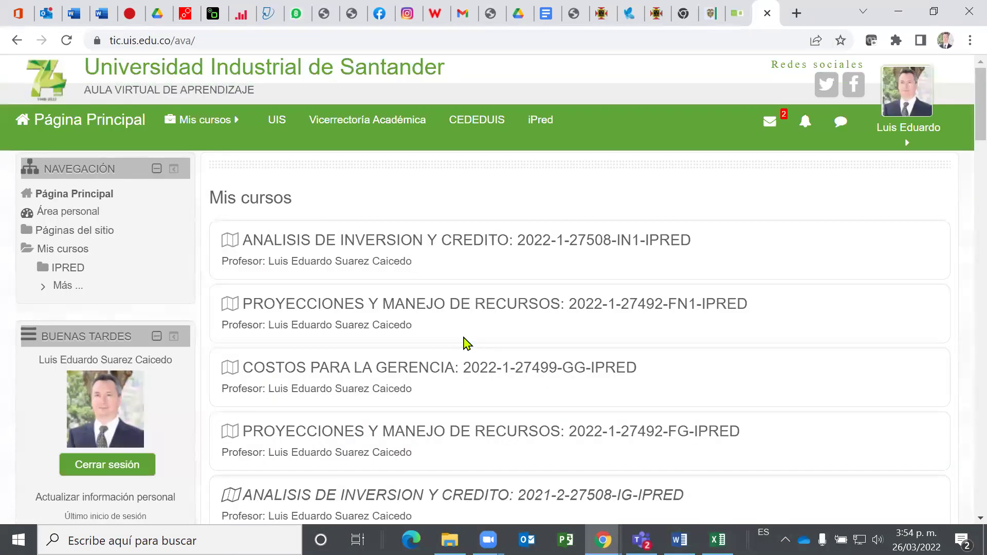
pyautogui.scroll(-2, 466, 343)
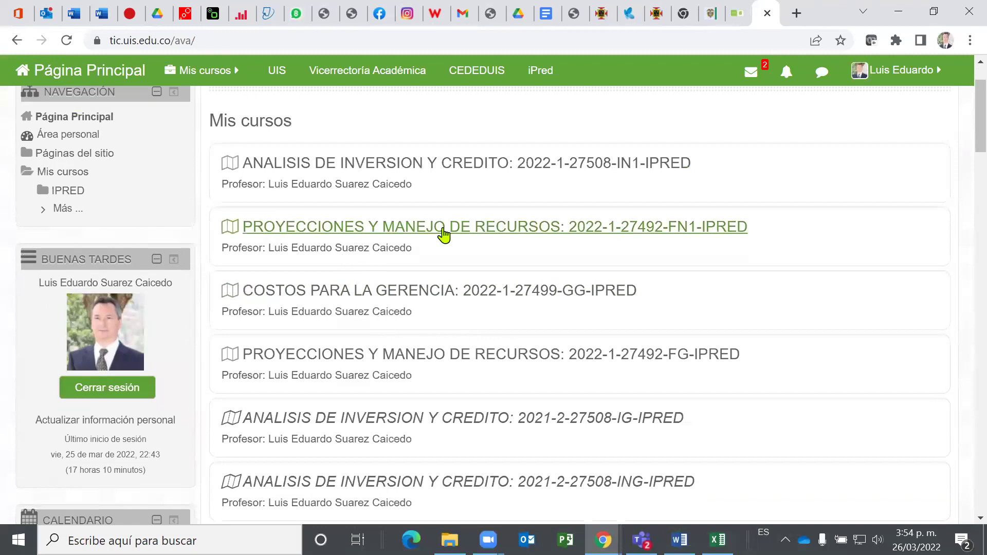
pyautogui.scroll(2, 519, 244)
pyautogui.scroll(-2, 381, 299)
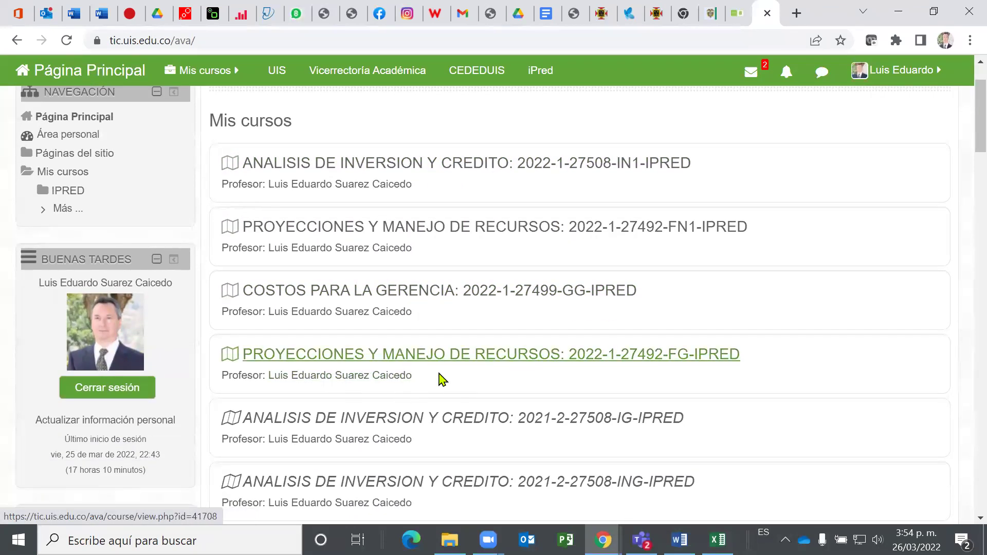
pyautogui.click(455, 363)
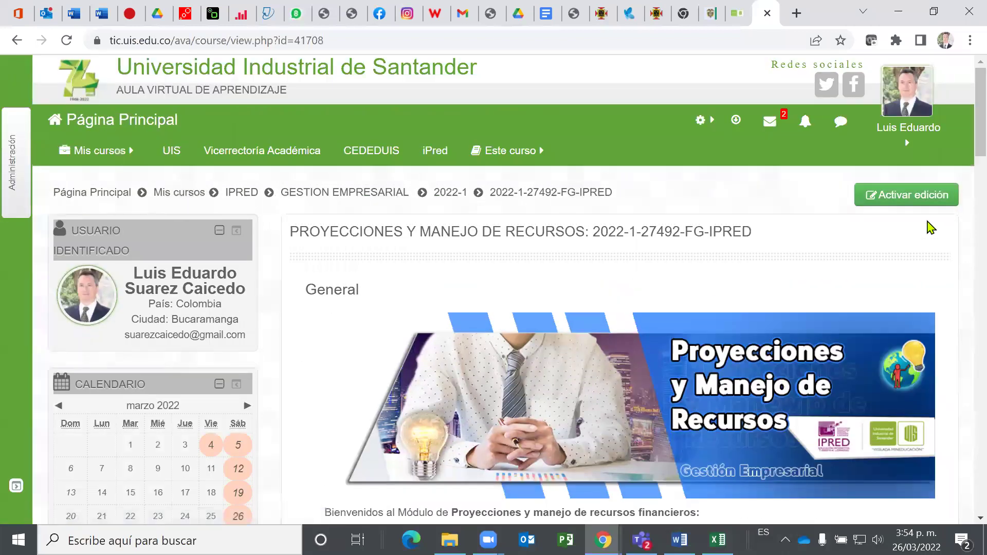
pyautogui.click(924, 205)
# Enlarge the course page to 125 % and open the PDF "PAUTAS PARA EL PRODUCTO DOS - PROYECC. COSTO MP Y MOD" among the unit's resources.
pyautogui.scroll(-4, 661, 215)
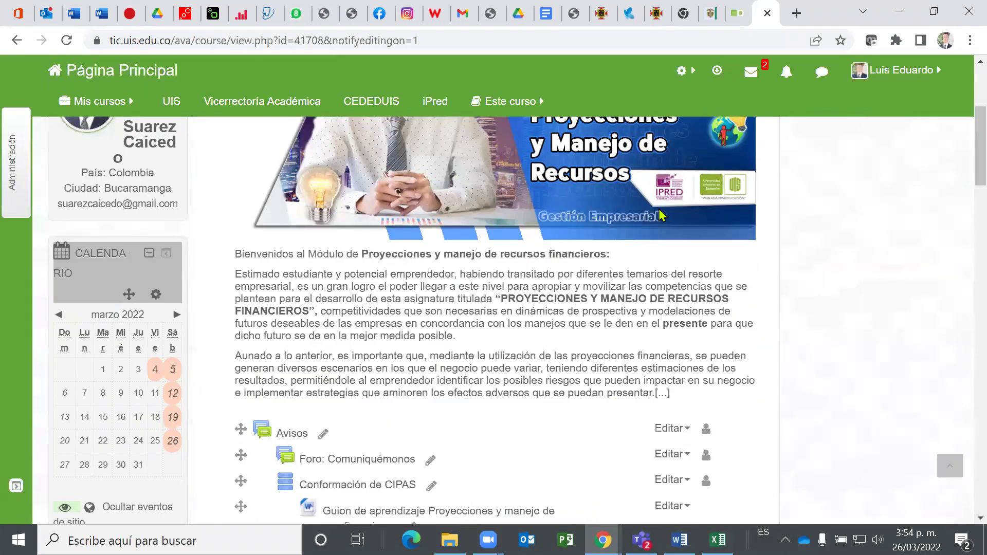
pyautogui.keyDown('ctrl'); pyautogui.scroll(2, 662, 215); pyautogui.keyUp('ctrl')
pyautogui.scroll(-4, 597, 272)
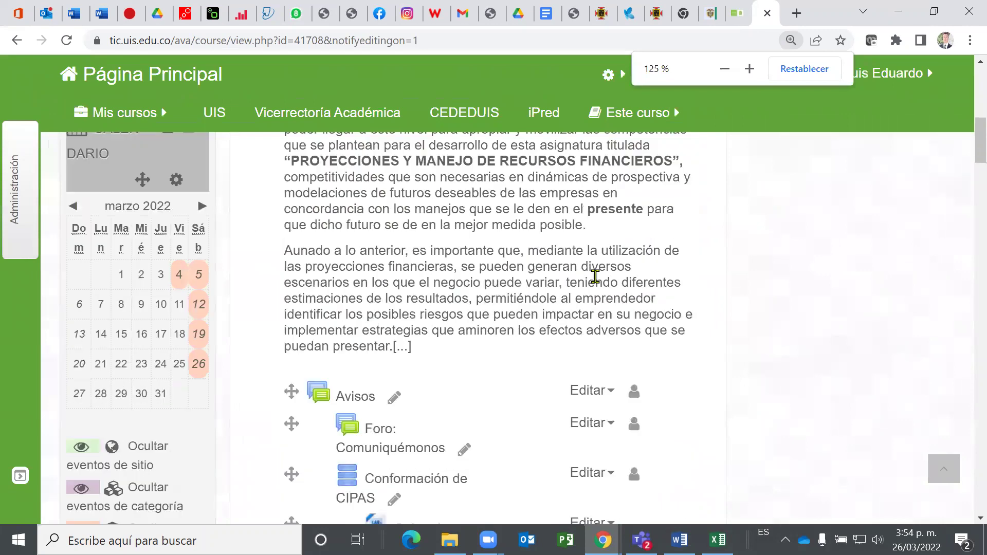
pyautogui.scroll(-14, 595, 280)
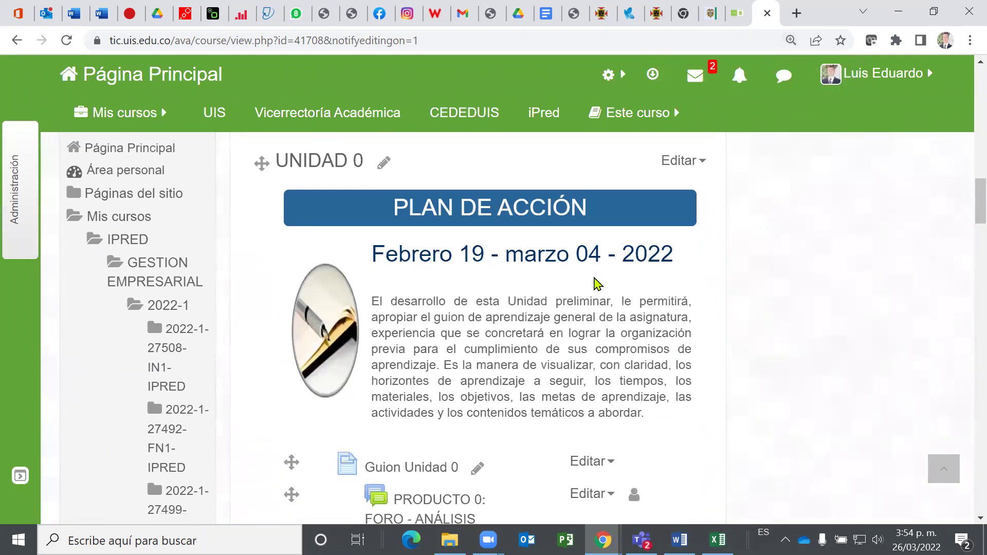
pyautogui.scroll(-8, 593, 283)
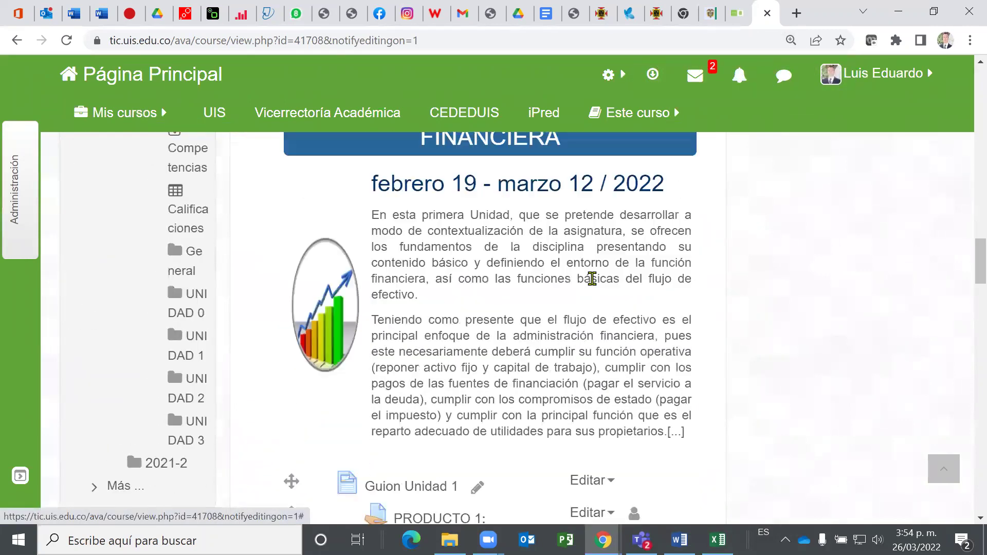
pyautogui.scroll(-9, 592, 278)
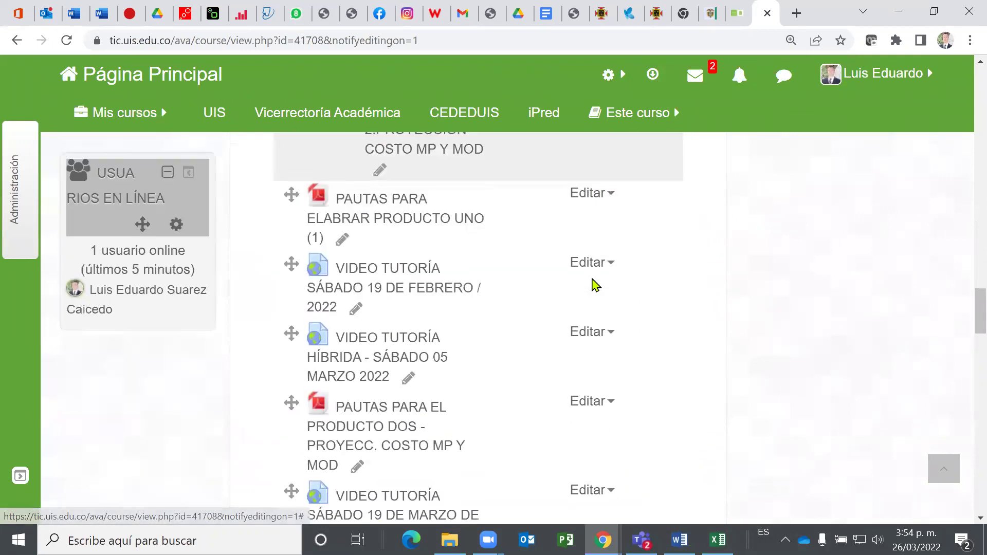
pyautogui.scroll(-1, 342, 415)
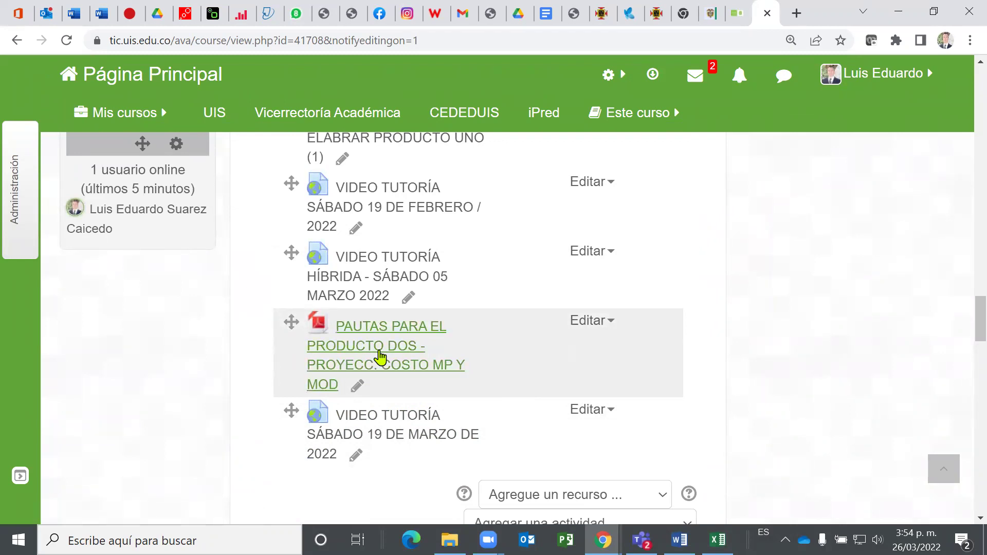
pyautogui.click(384, 354)
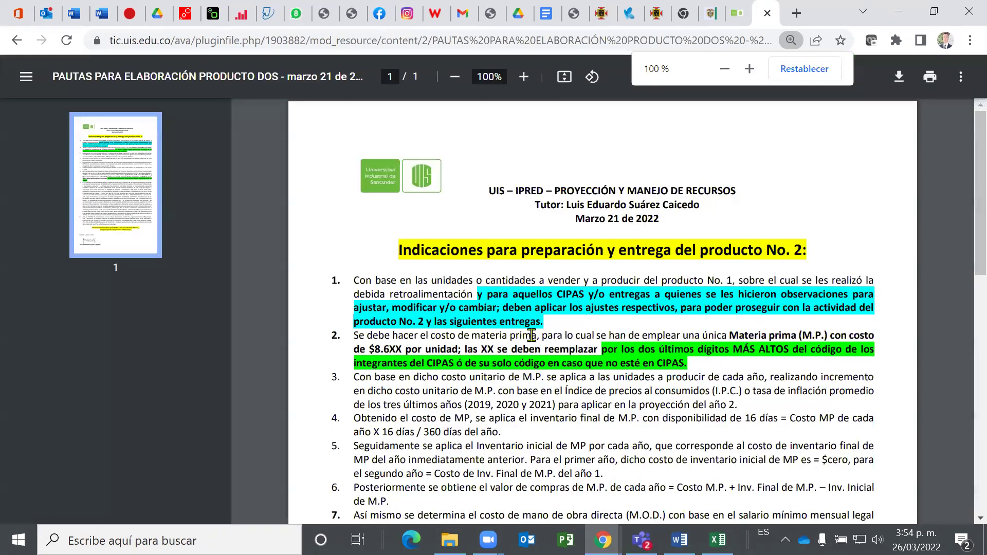
# Read through the Producto No. 2 guidelines on raw material cost, direct labour cost and piecework hiring.
pyautogui.scroll(-3, 531, 335)
pyautogui.scroll(-2, 531, 334)
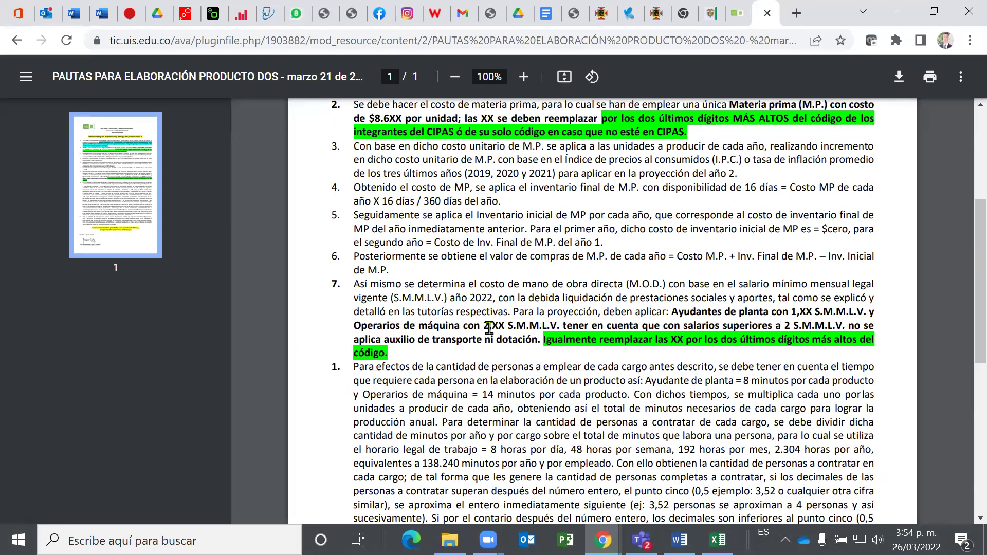
pyautogui.scroll(3, 592, 317)
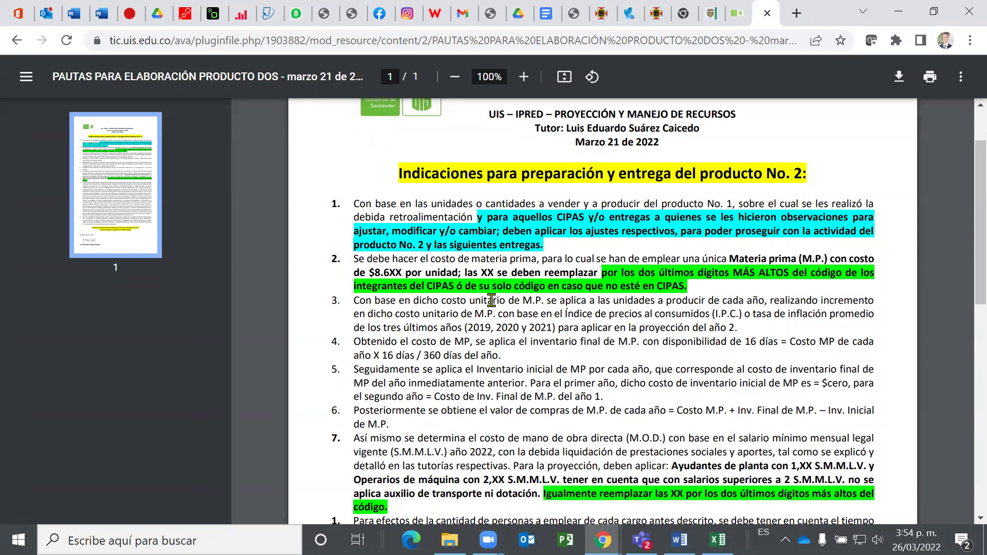
pyautogui.scroll(-3, 602, 282)
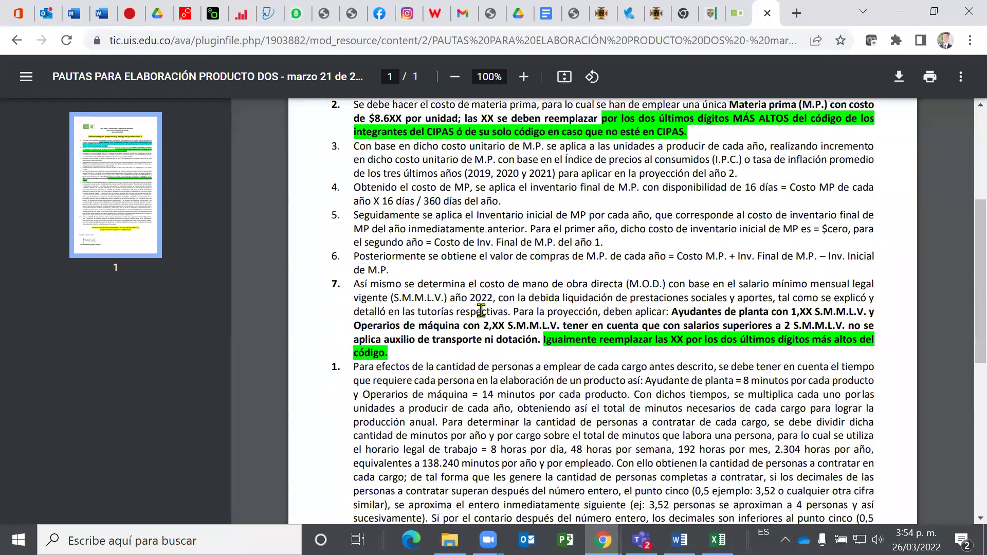
pyautogui.scroll(-5, 589, 358)
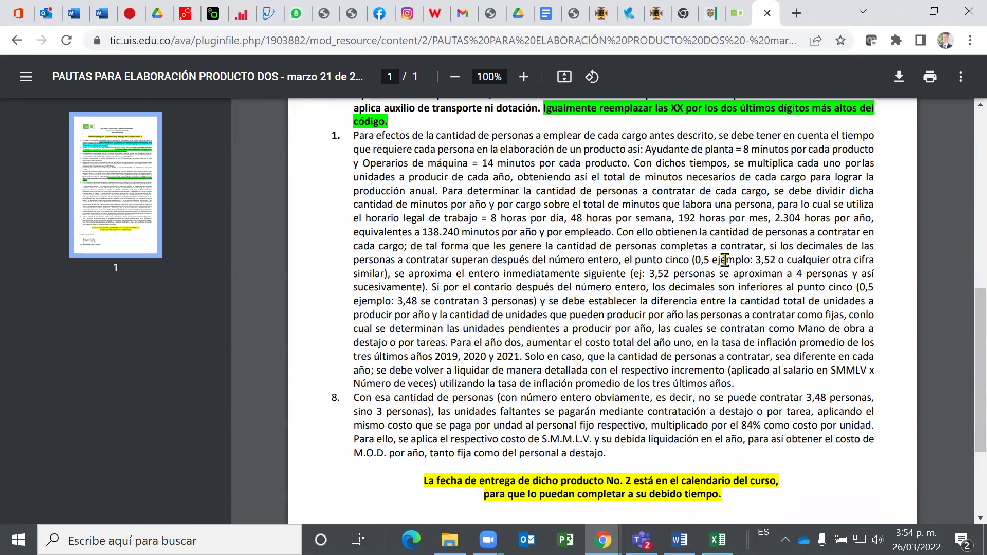
pyautogui.scroll(-3, 651, 312)
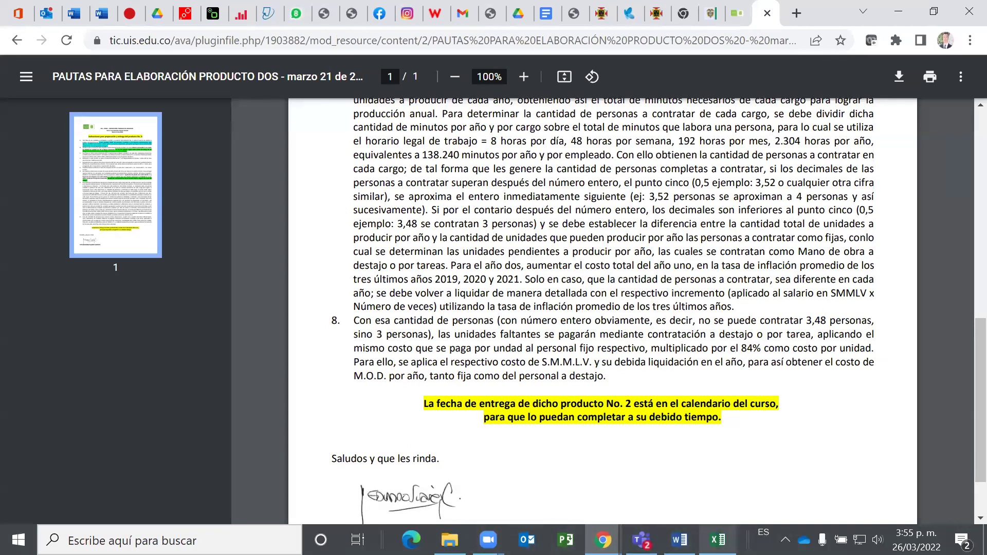
# Check the Personal a destajo percentage in D95 in Excel, and review the guidelines PDF in Chrome against it.
pyautogui.click(719, 540)
pyautogui.click(813, 282)
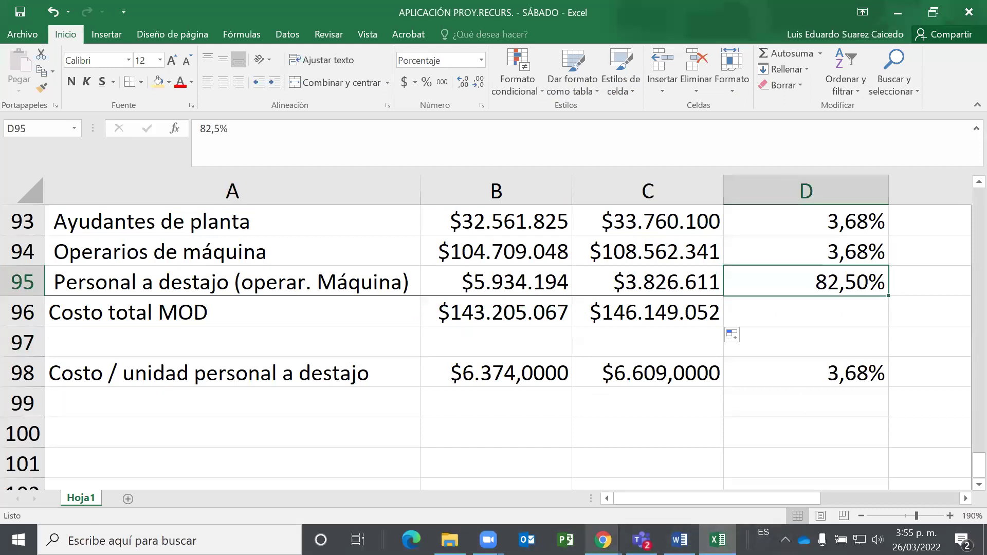
pyautogui.click(603, 540)
pyautogui.click(675, 491)
pyautogui.scroll(3, 449, 371)
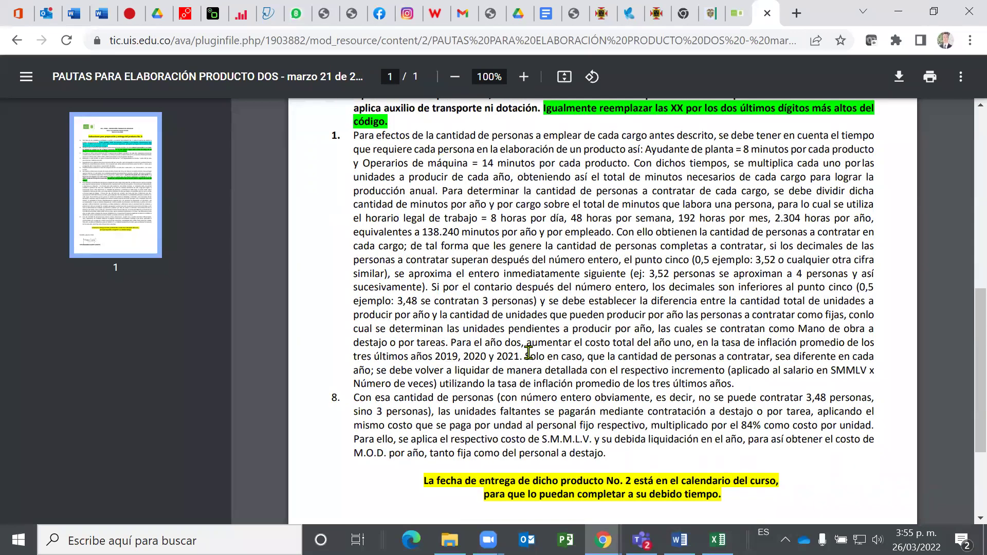
pyautogui.scroll(4, 723, 394)
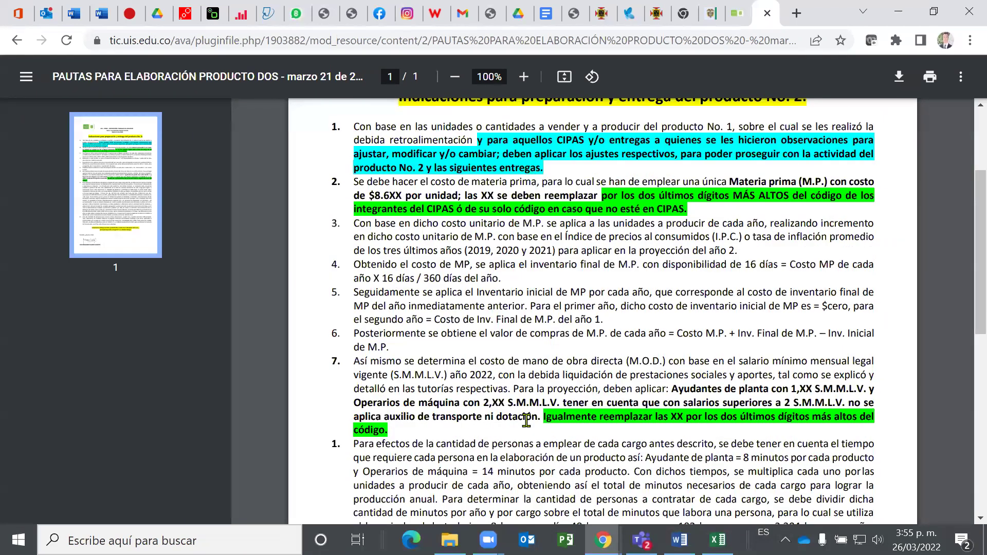
pyautogui.scroll(2, 526, 420)
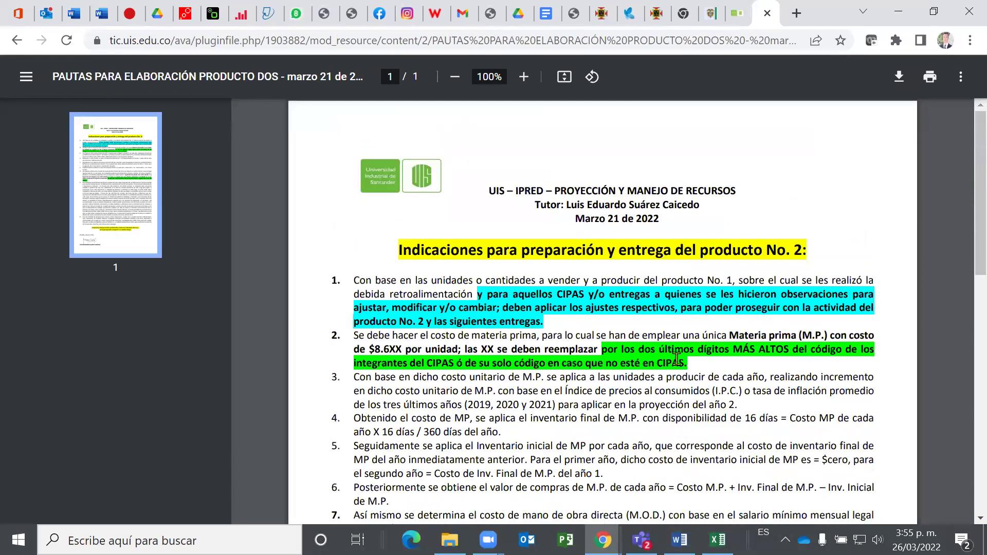
# Return to the course page and review the guideline and video tutorial resources listed before UNIDAD 2.
pyautogui.click(17, 40)
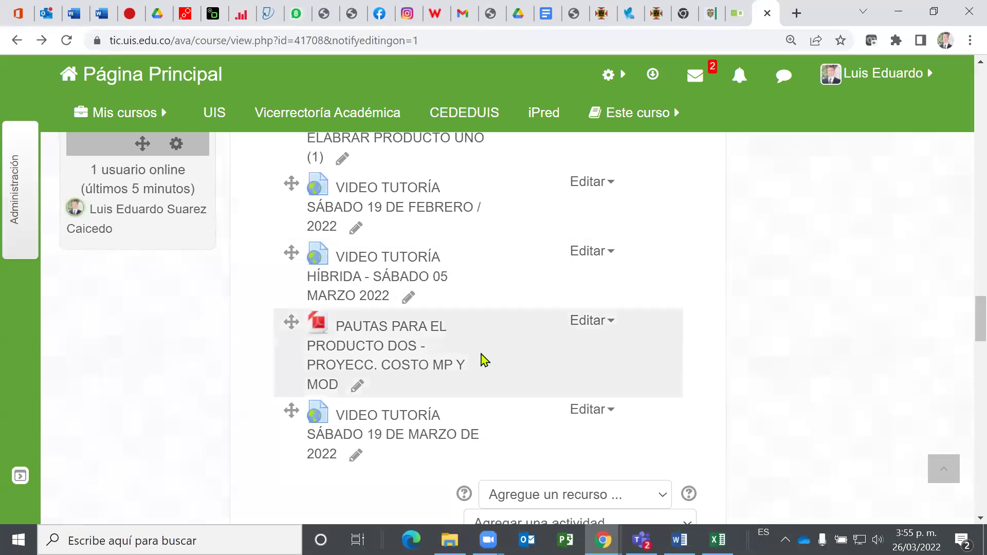
pyautogui.scroll(-1, 460, 375)
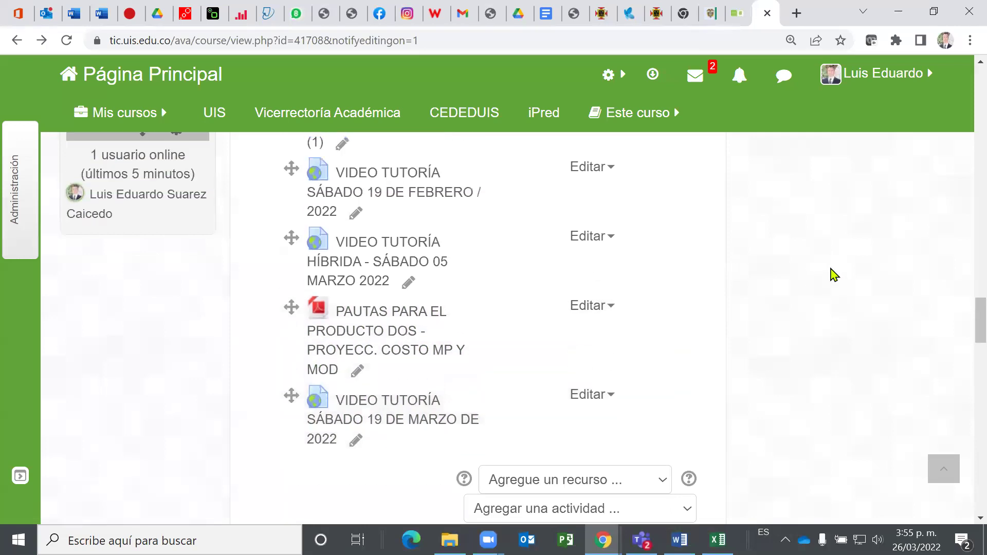
pyautogui.scroll(1, 833, 275)
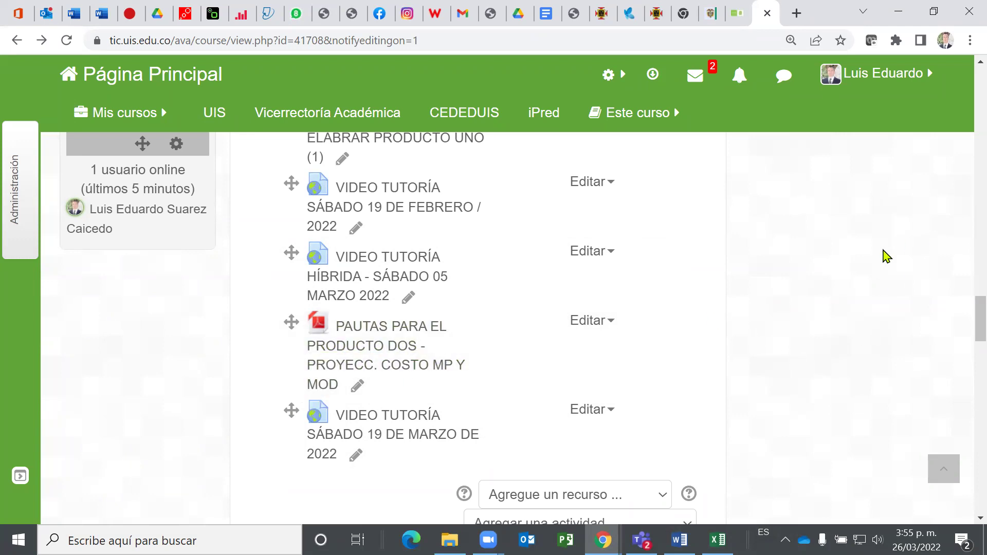
pyautogui.scroll(-1, 509, 331)
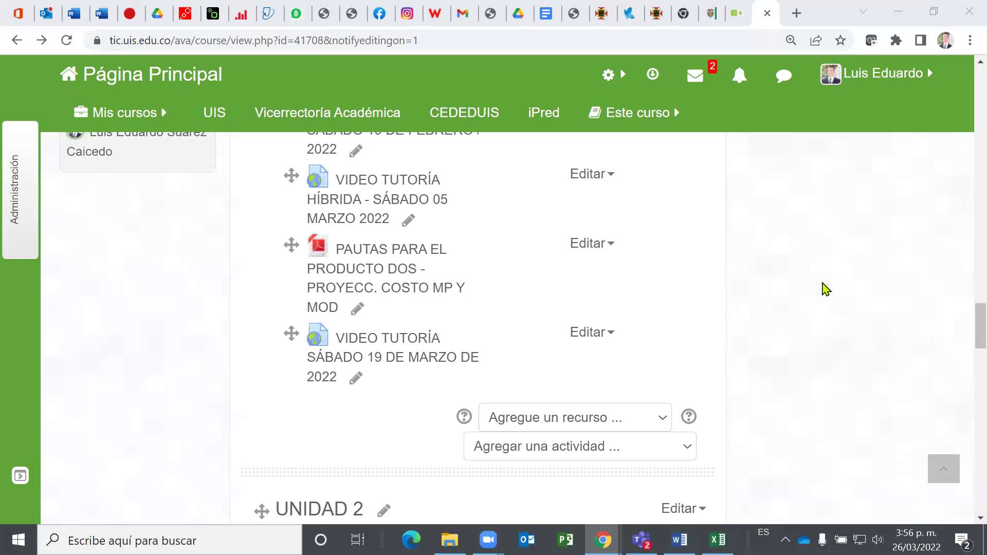
# Switch to Excel and review the worksheet from the production calculation to the raw material purchases and direct labour sections.
pyautogui.click(718, 540)
pyautogui.scroll(15, 474, 347)
pyautogui.scroll(10, 475, 347)
pyautogui.scroll(3, 678, 296)
pyautogui.scroll(-3, 683, 303)
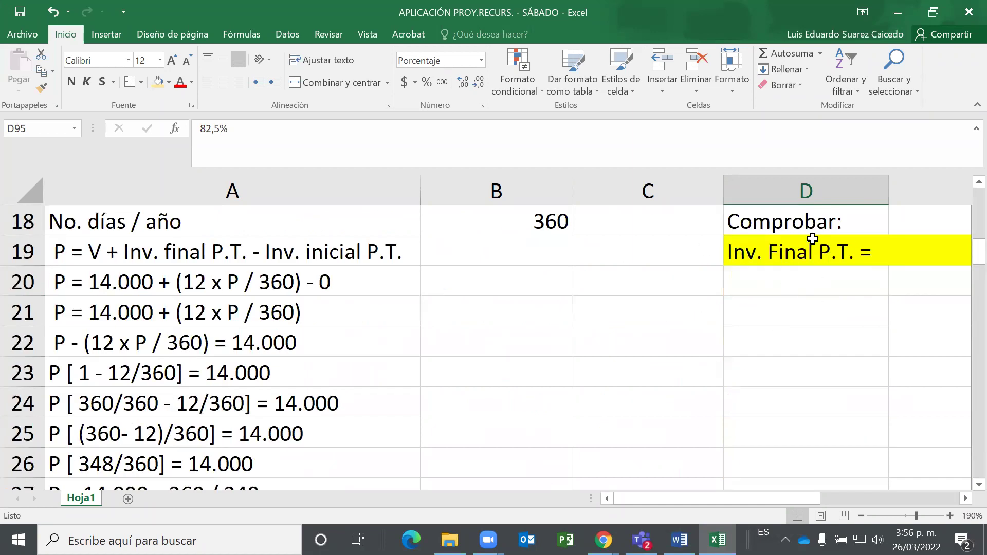
pyautogui.scroll(-5, 606, 218)
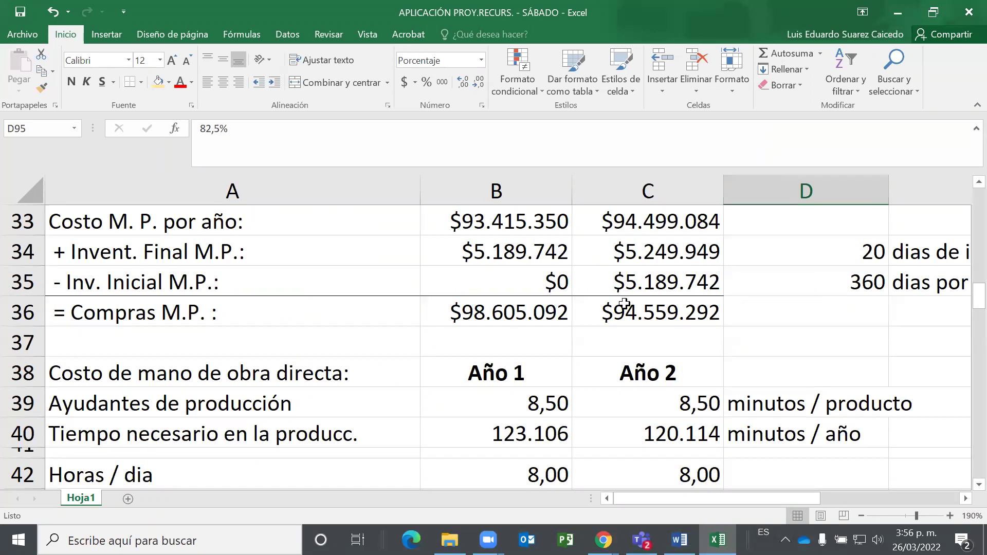
pyautogui.click(719, 331)
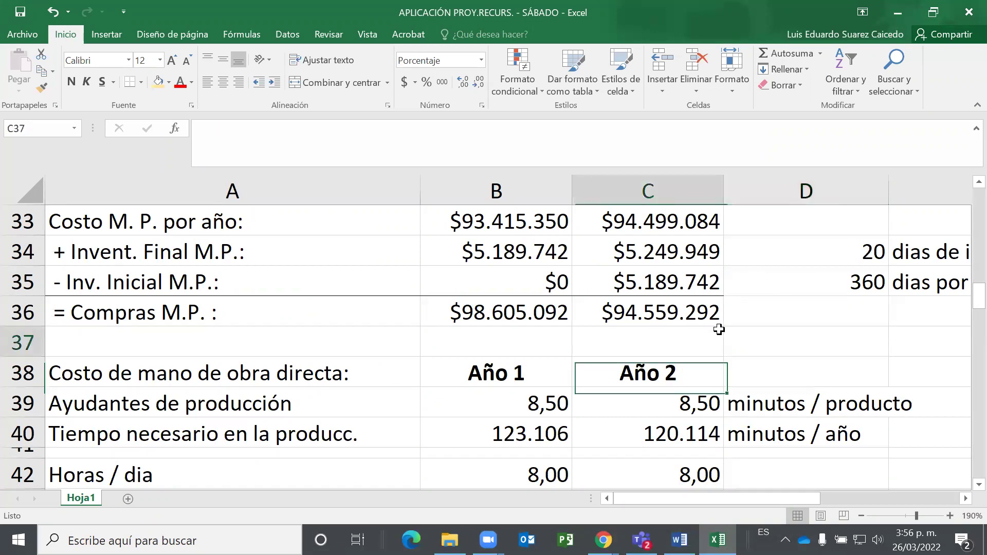